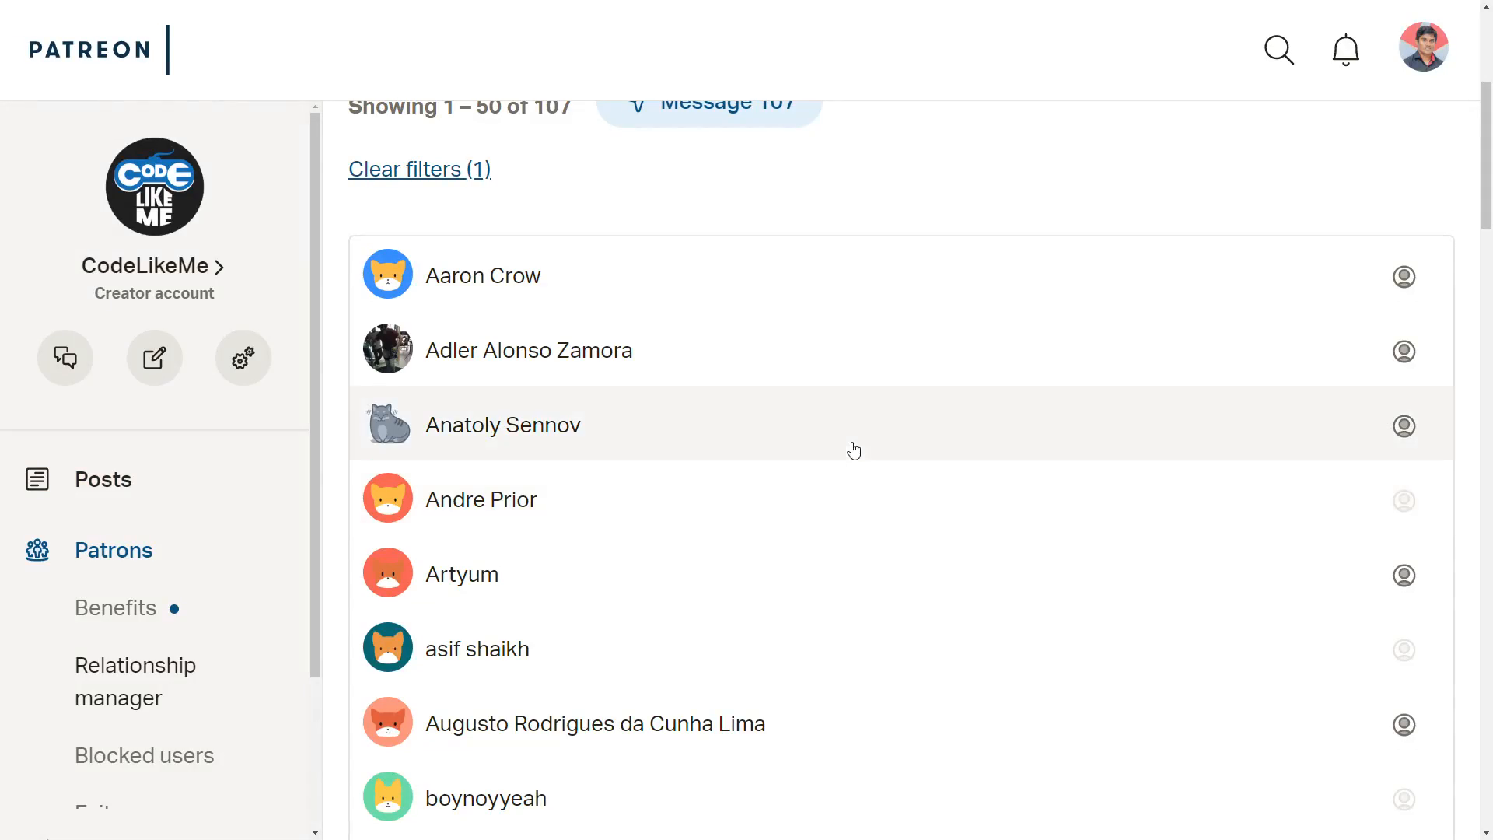
# - Look through the active patrons list, including the paid patrons on its second page
pyautogui.scroll(-12, 854, 450)
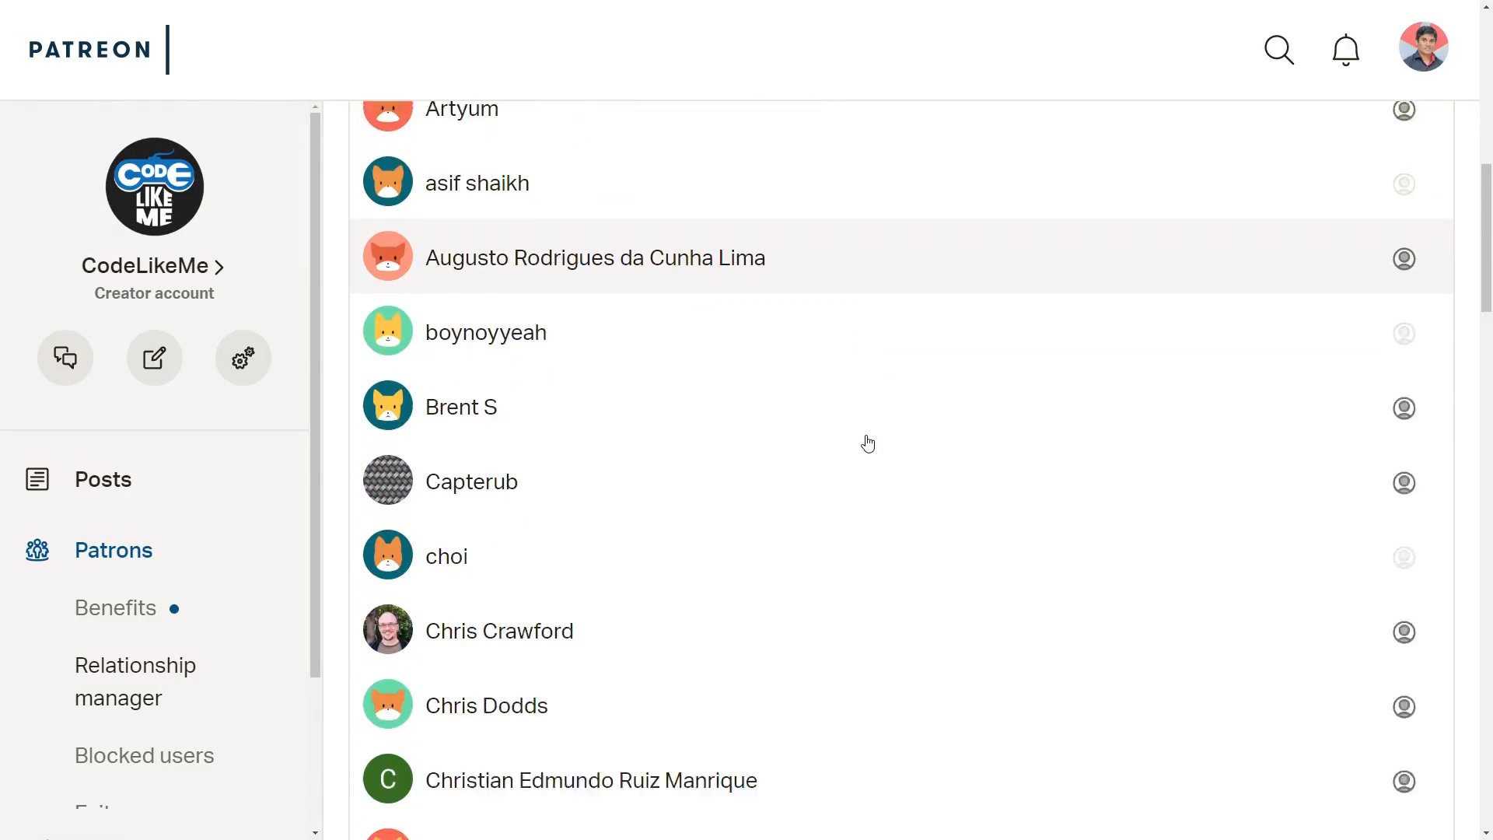
pyautogui.scroll(-20, 864, 442)
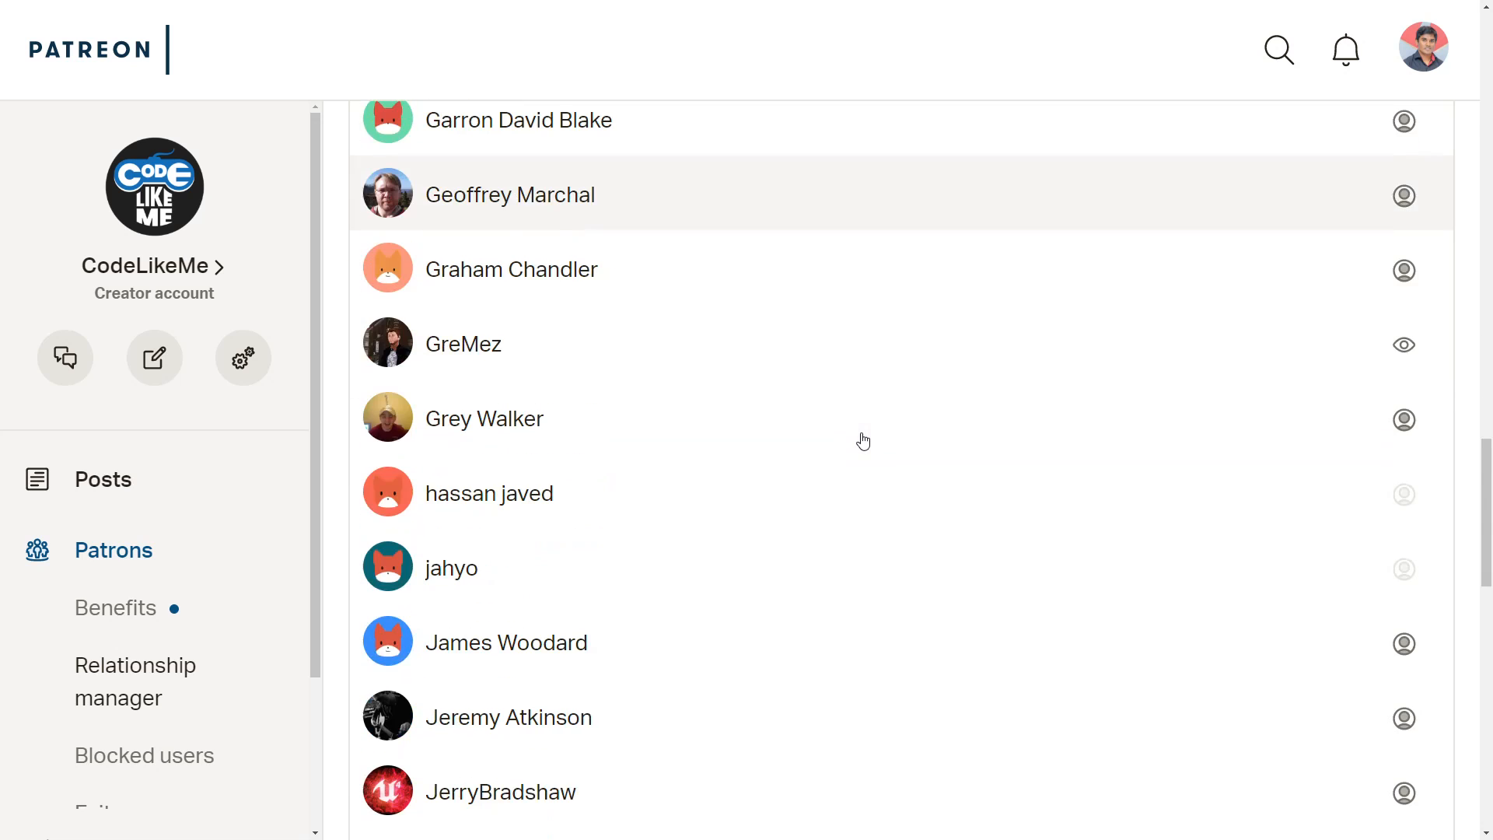
pyautogui.scroll(-10, 856, 440)
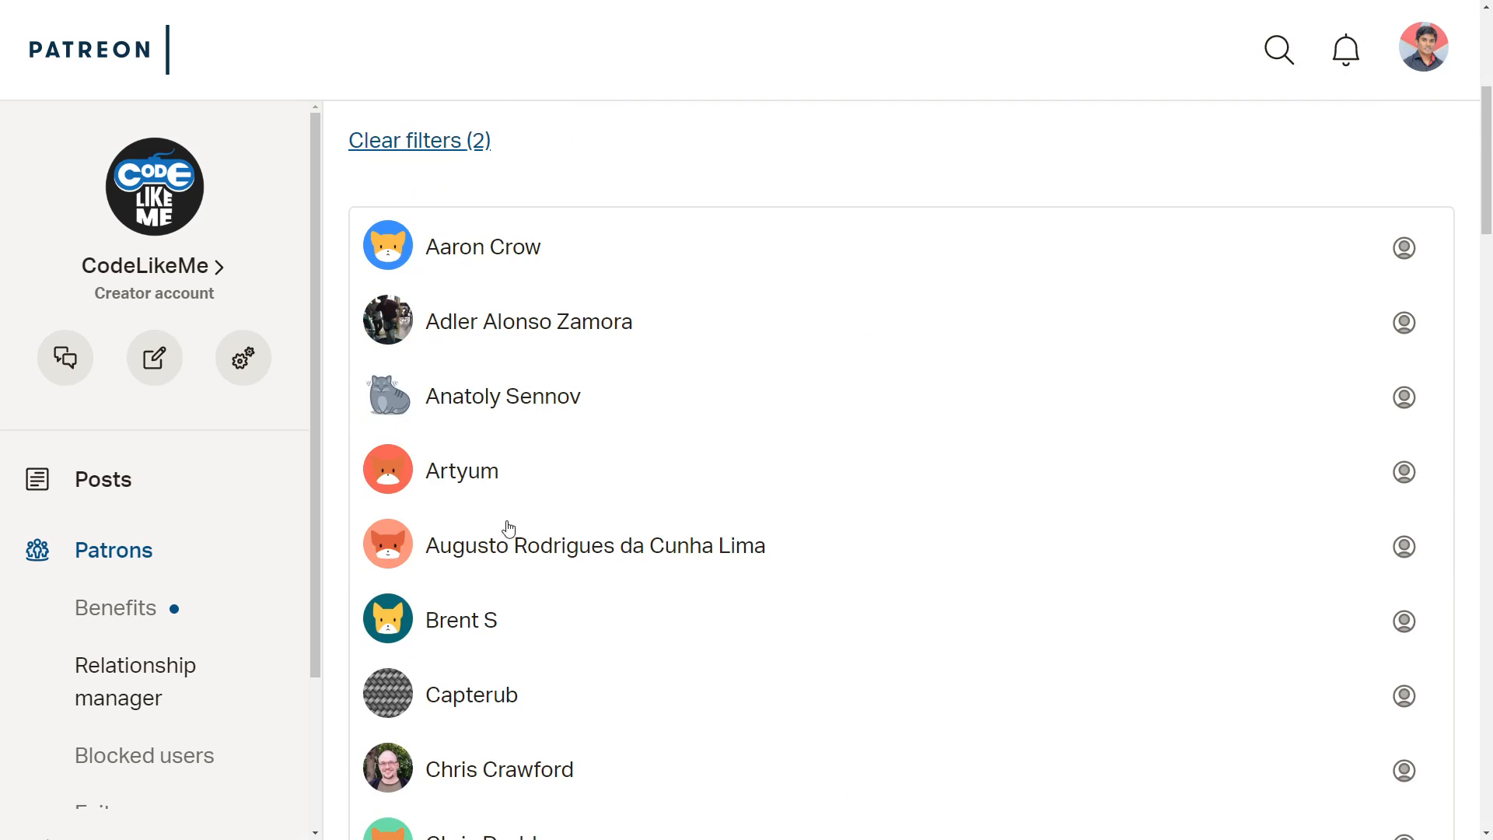
pyautogui.scroll(-20, 675, 543)
pyautogui.scroll(-8, 750, 582)
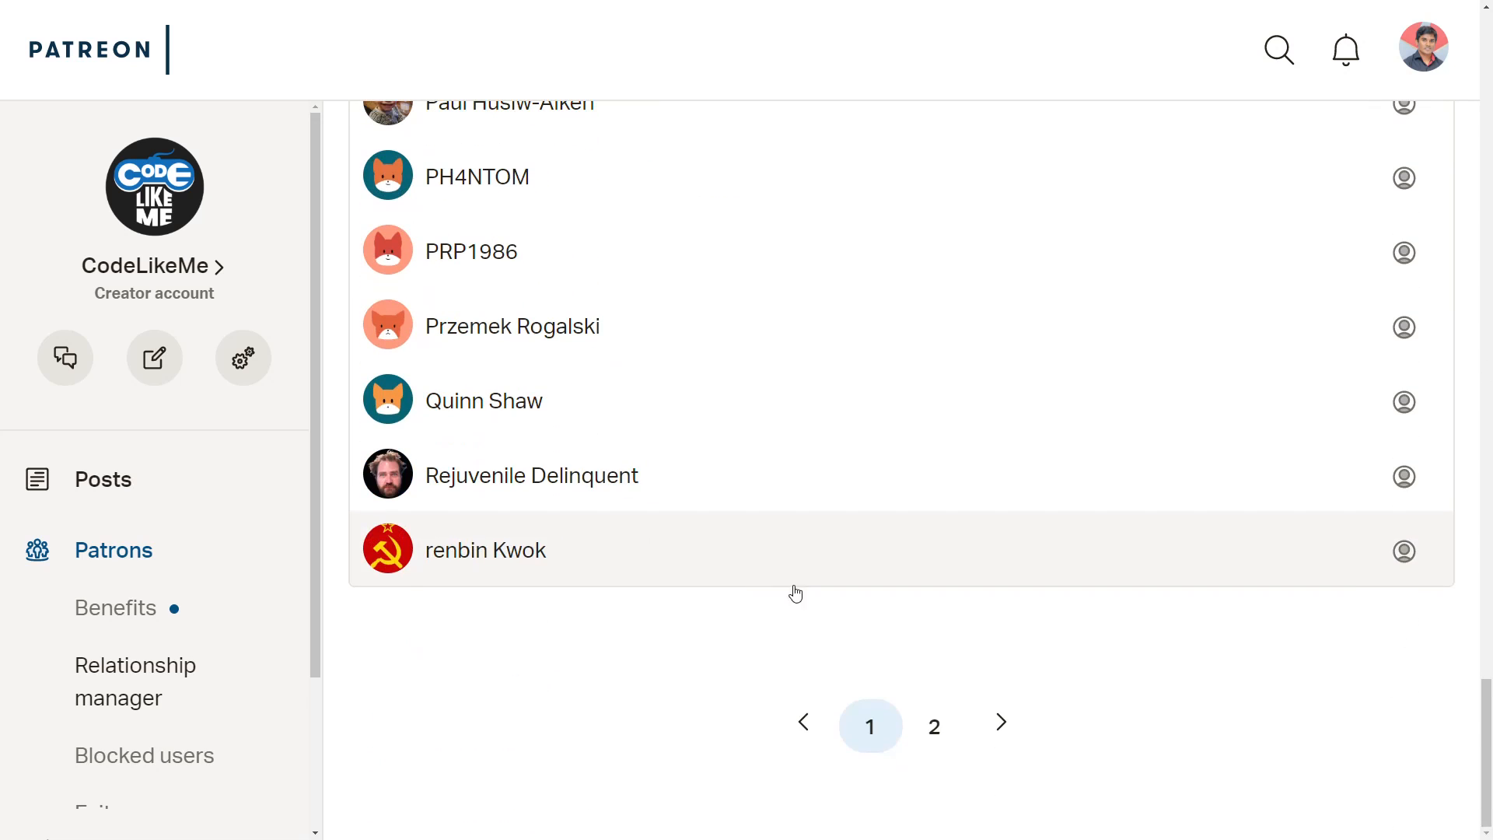
pyautogui.click(934, 727)
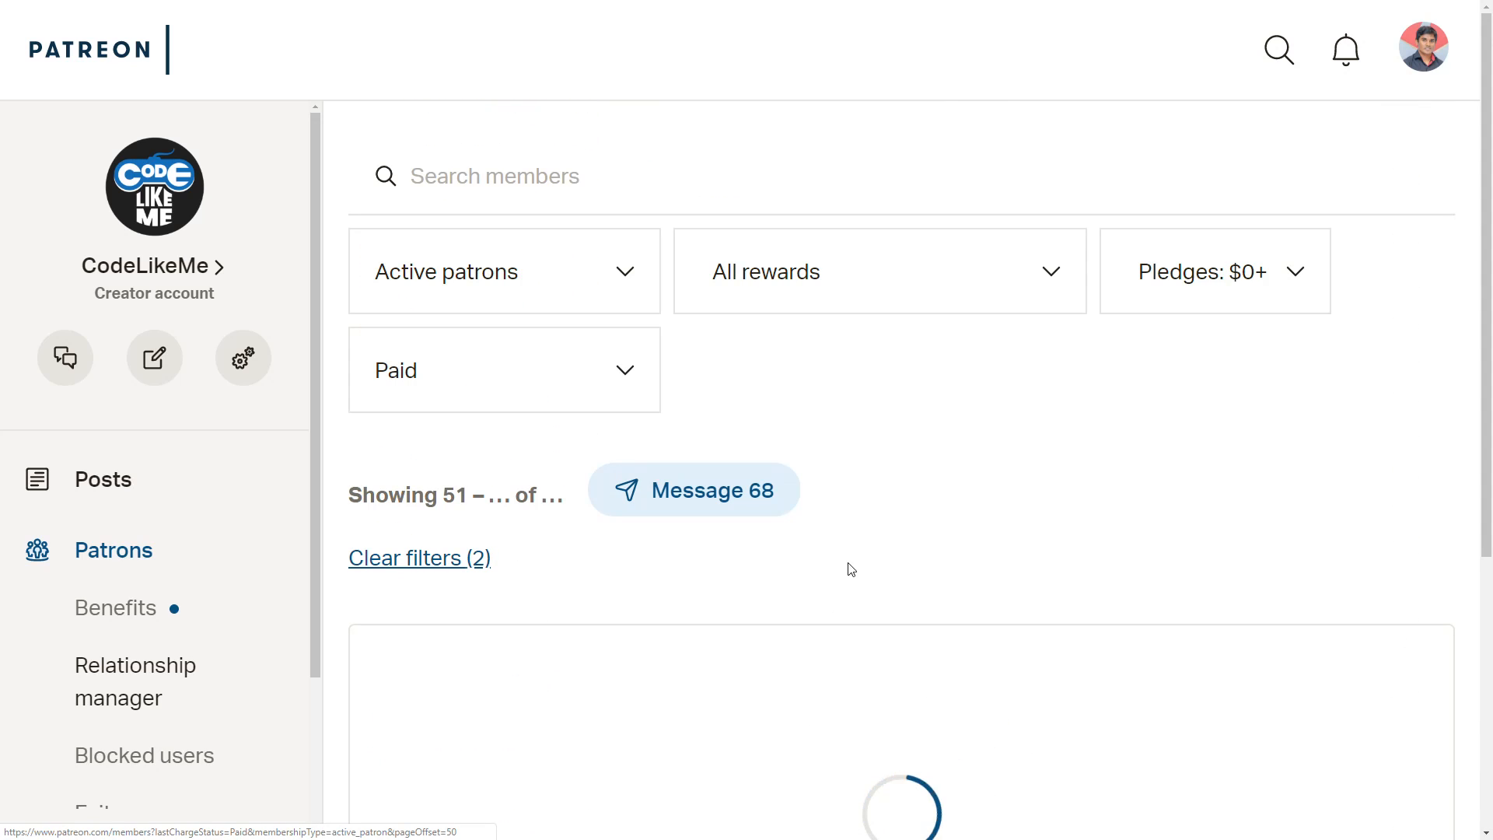
pyautogui.scroll(-5, 847, 564)
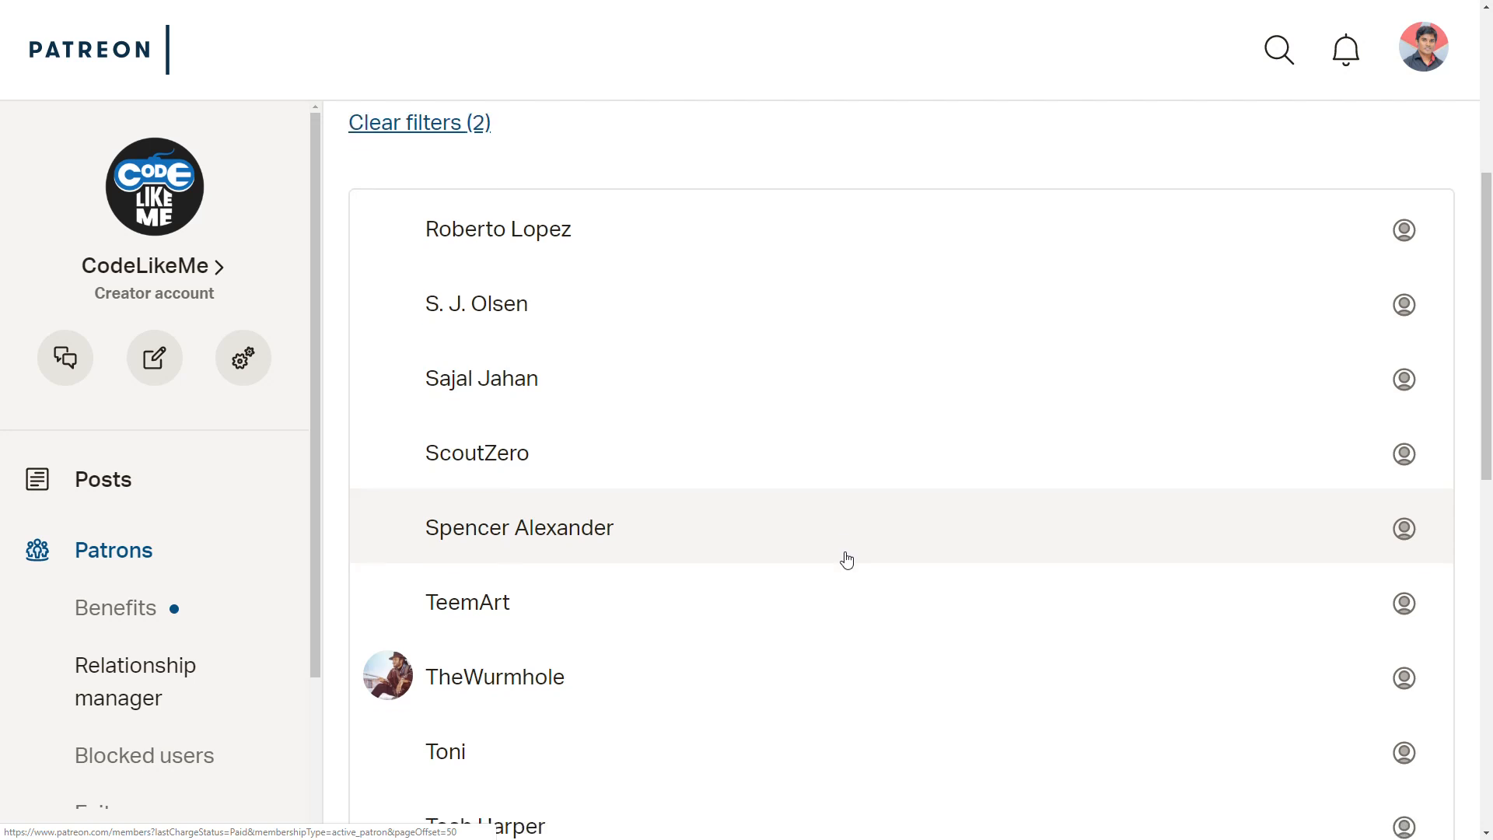
pyautogui.scroll(-10, 847, 560)
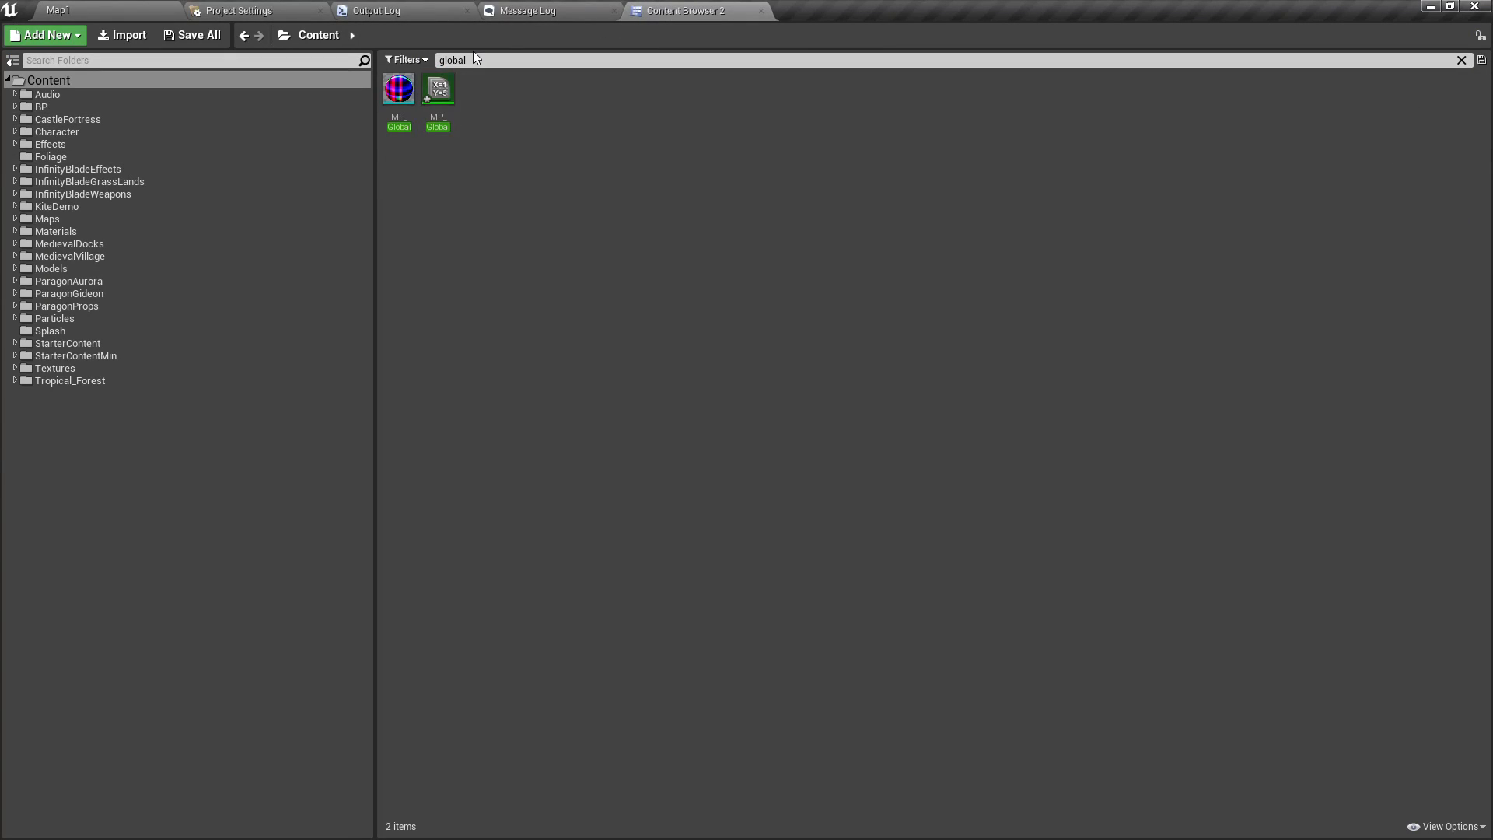
# - In the Unreal Editor, open the MP_Global parameter collection and place its window over the full-screen level viewport
pyautogui.click(427, 88)
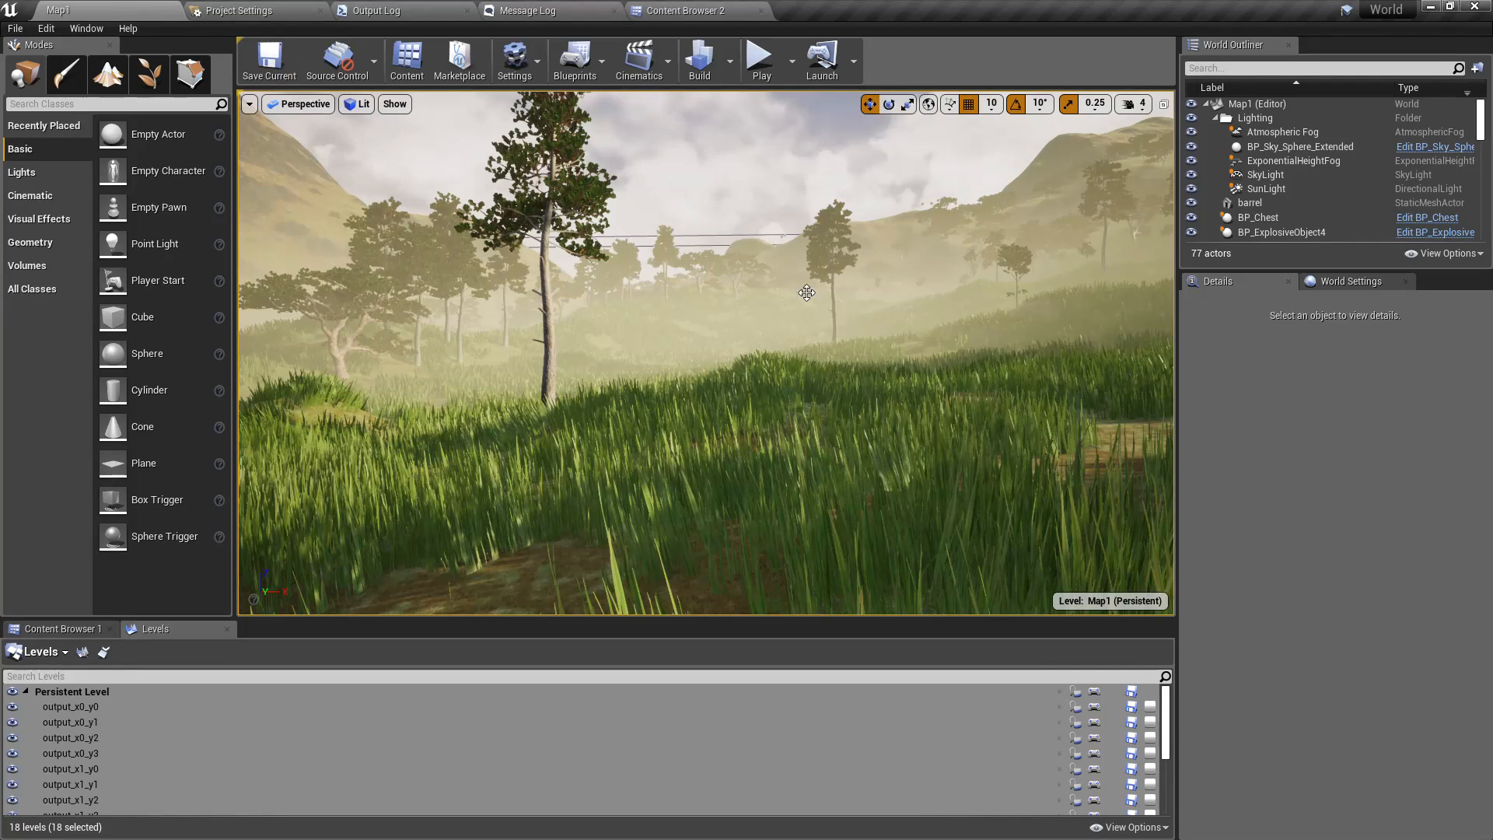
pyautogui.moveTo(806, 292); pyautogui.dragTo(840, 311, button='right')
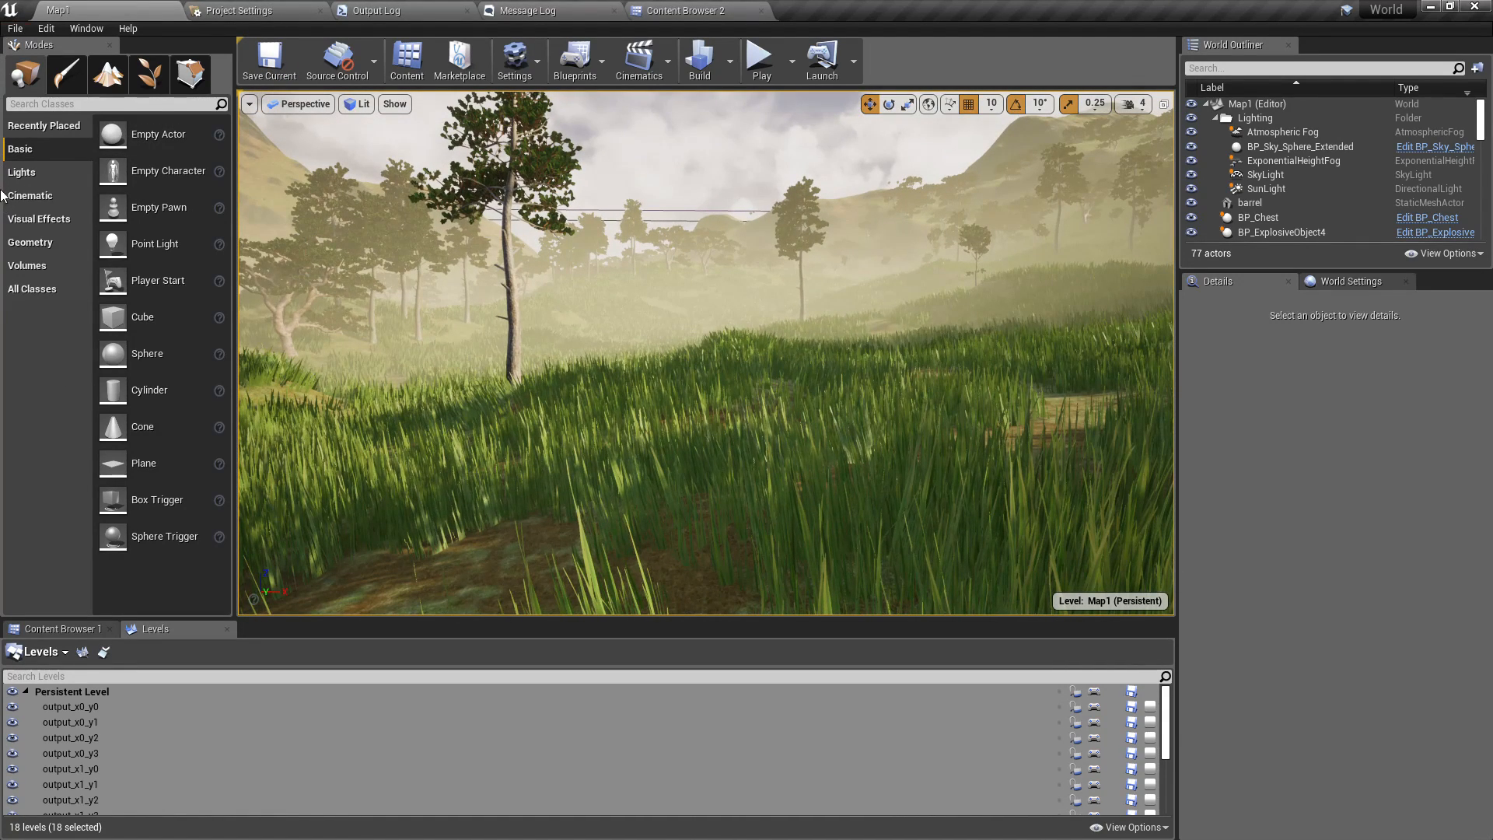
pyautogui.moveTo(1492, 700); pyautogui.dragTo(1323, 473)
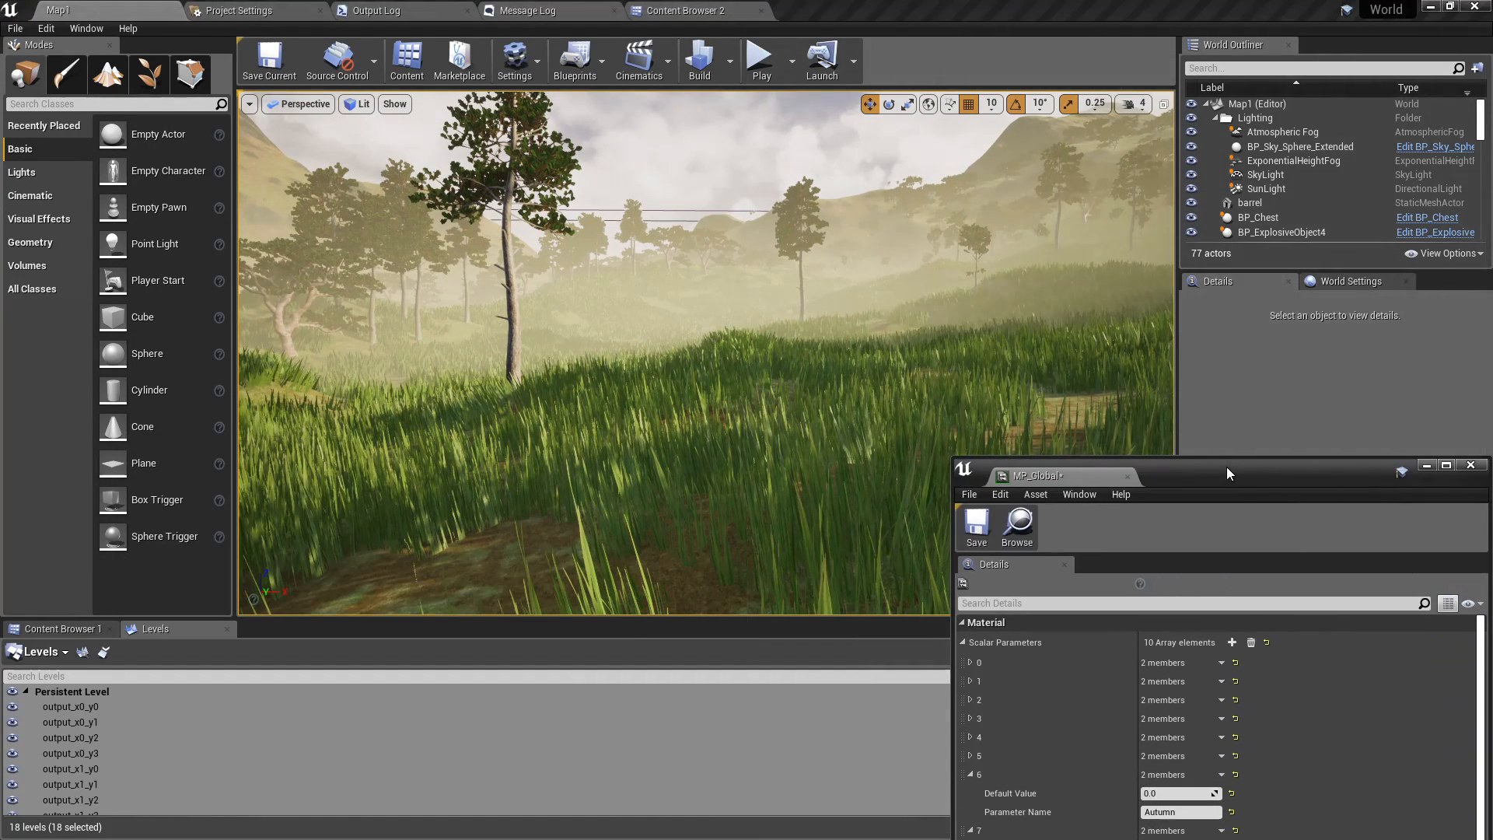
pyautogui.moveTo(863, 374); pyautogui.dragTo(816, 367, button='right')
pyautogui.press('F11')
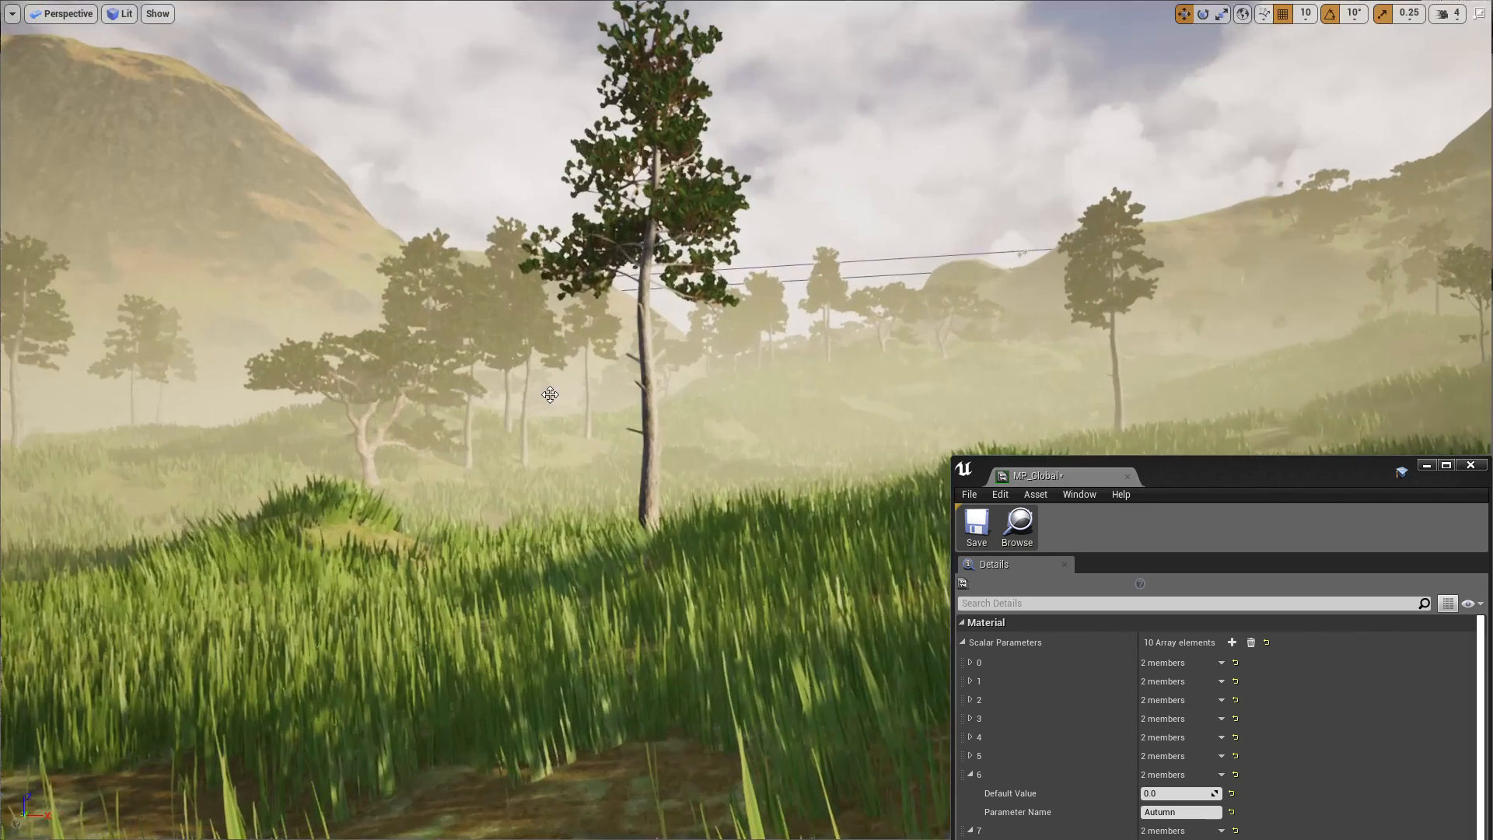
pyautogui.scroll(-2, 1182, 758)
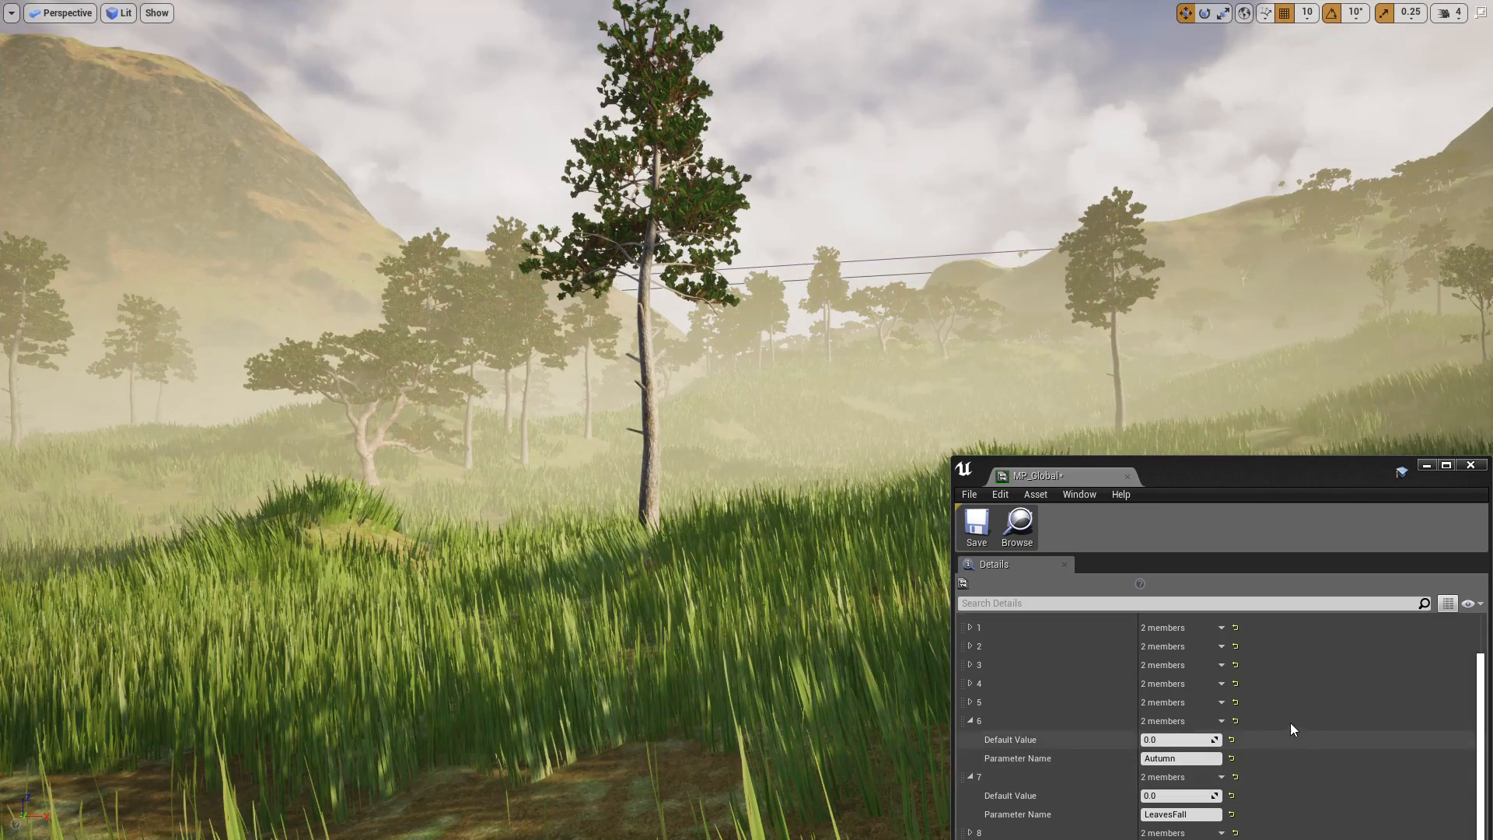
pyautogui.moveTo(1192, 478); pyautogui.dragTo(1212, 329)
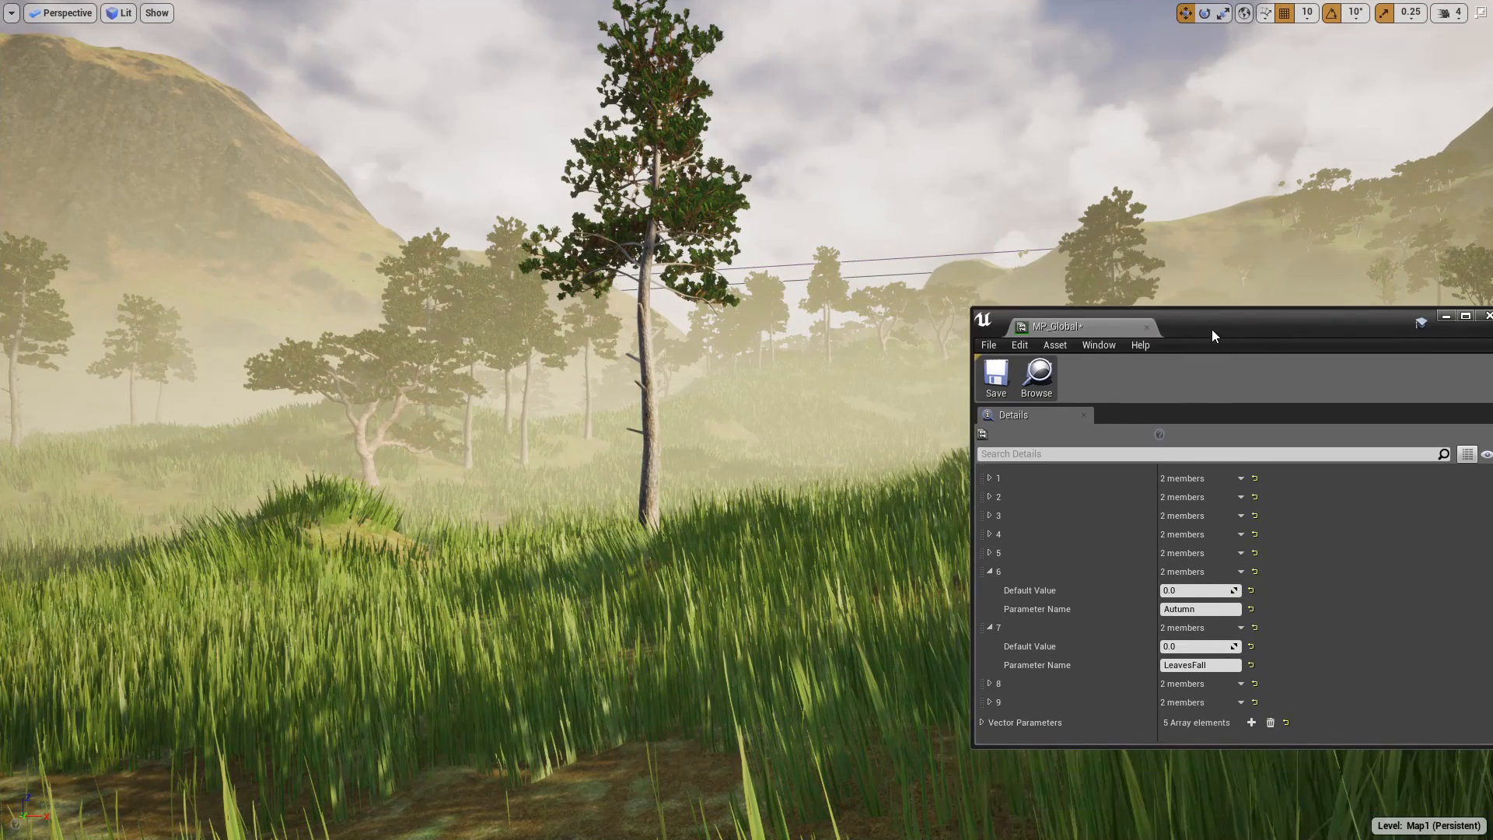
# - Set the R component of the Wind Direction vector parameter's default value to 200
pyautogui.click(984, 721)
pyautogui.scroll(-3, 1146, 666)
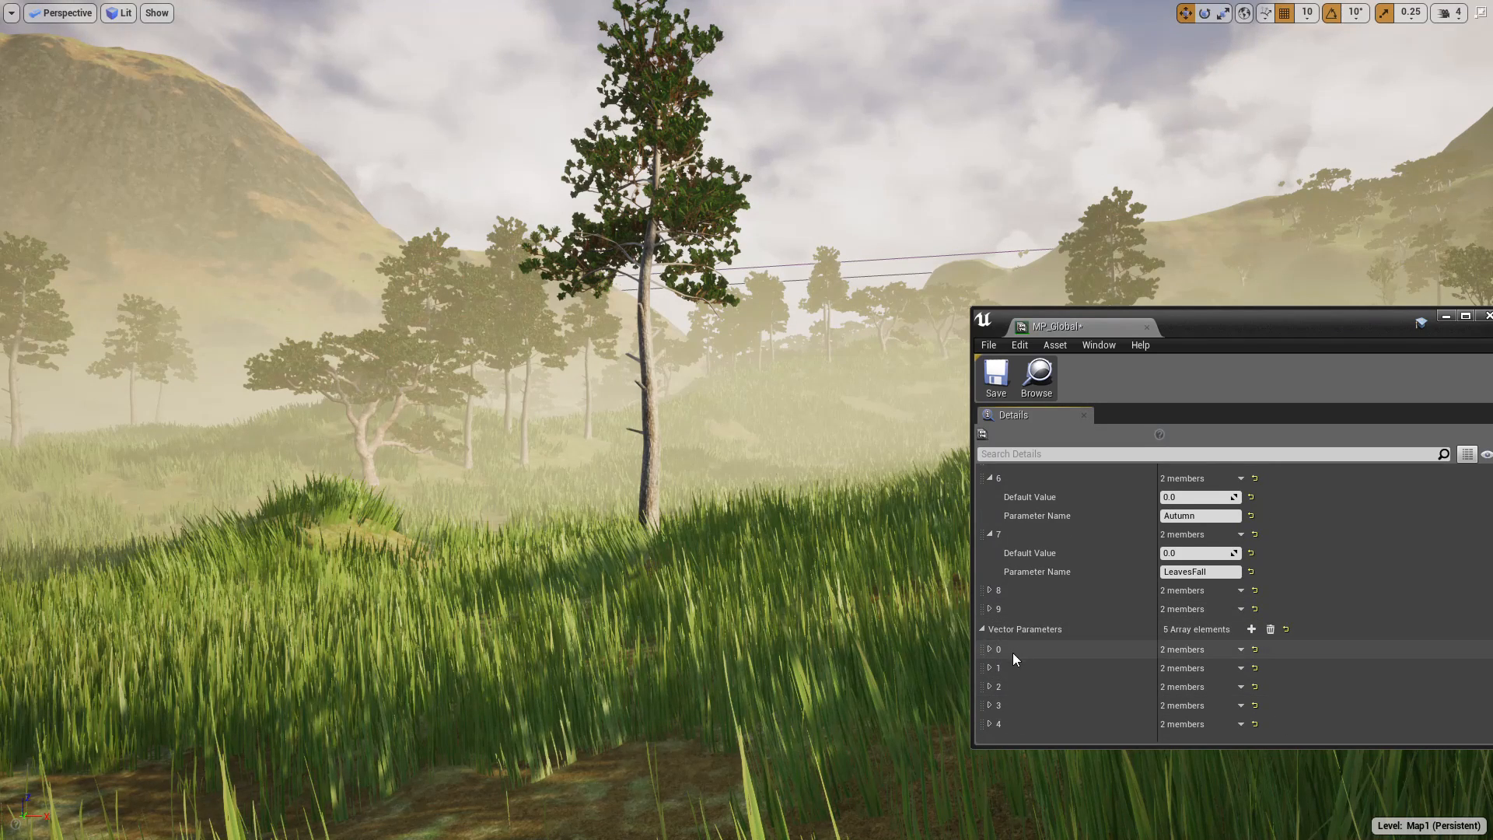
pyautogui.click(991, 650)
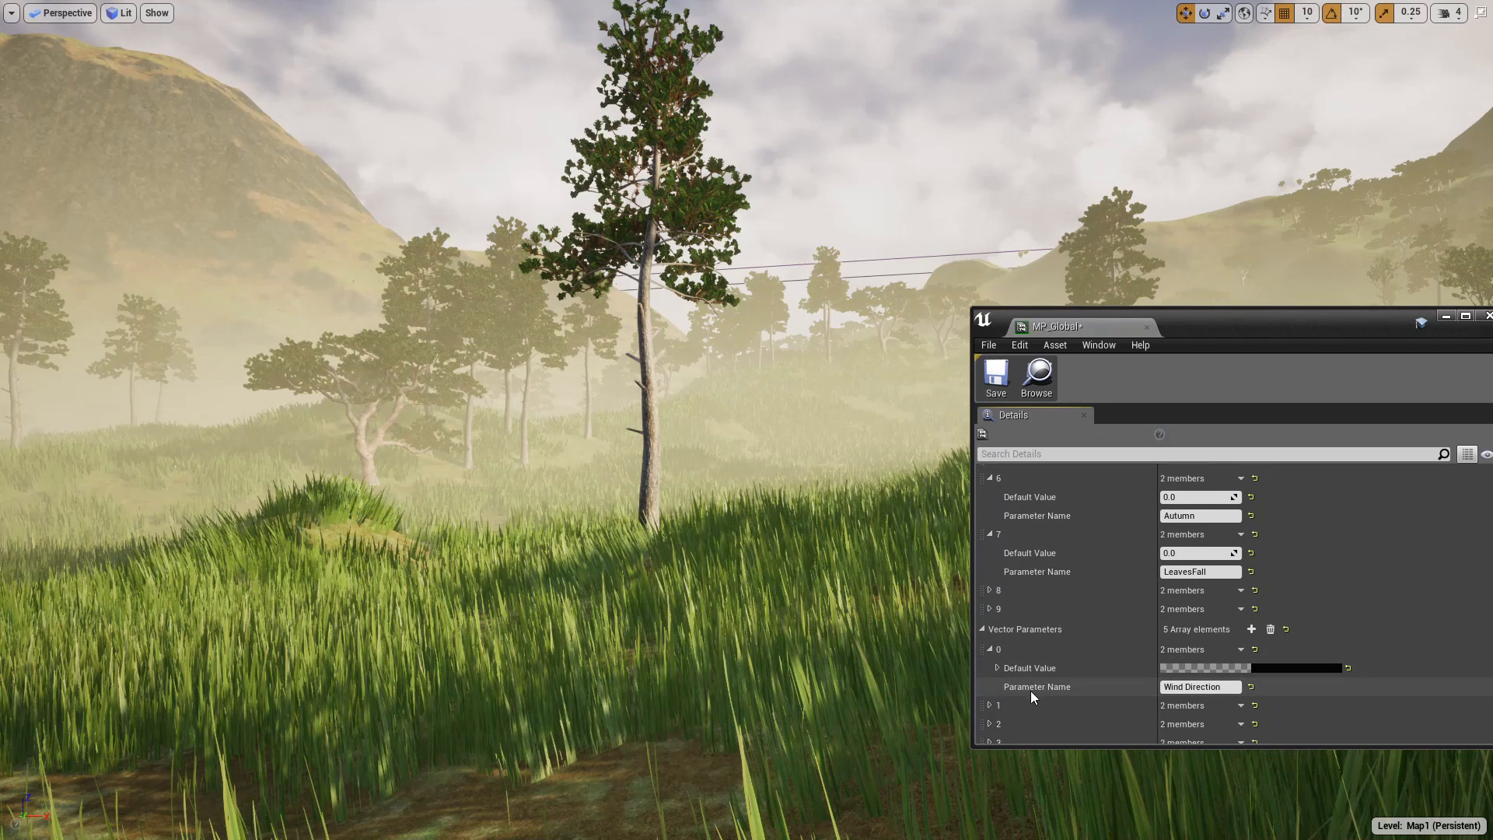
pyautogui.click(997, 668)
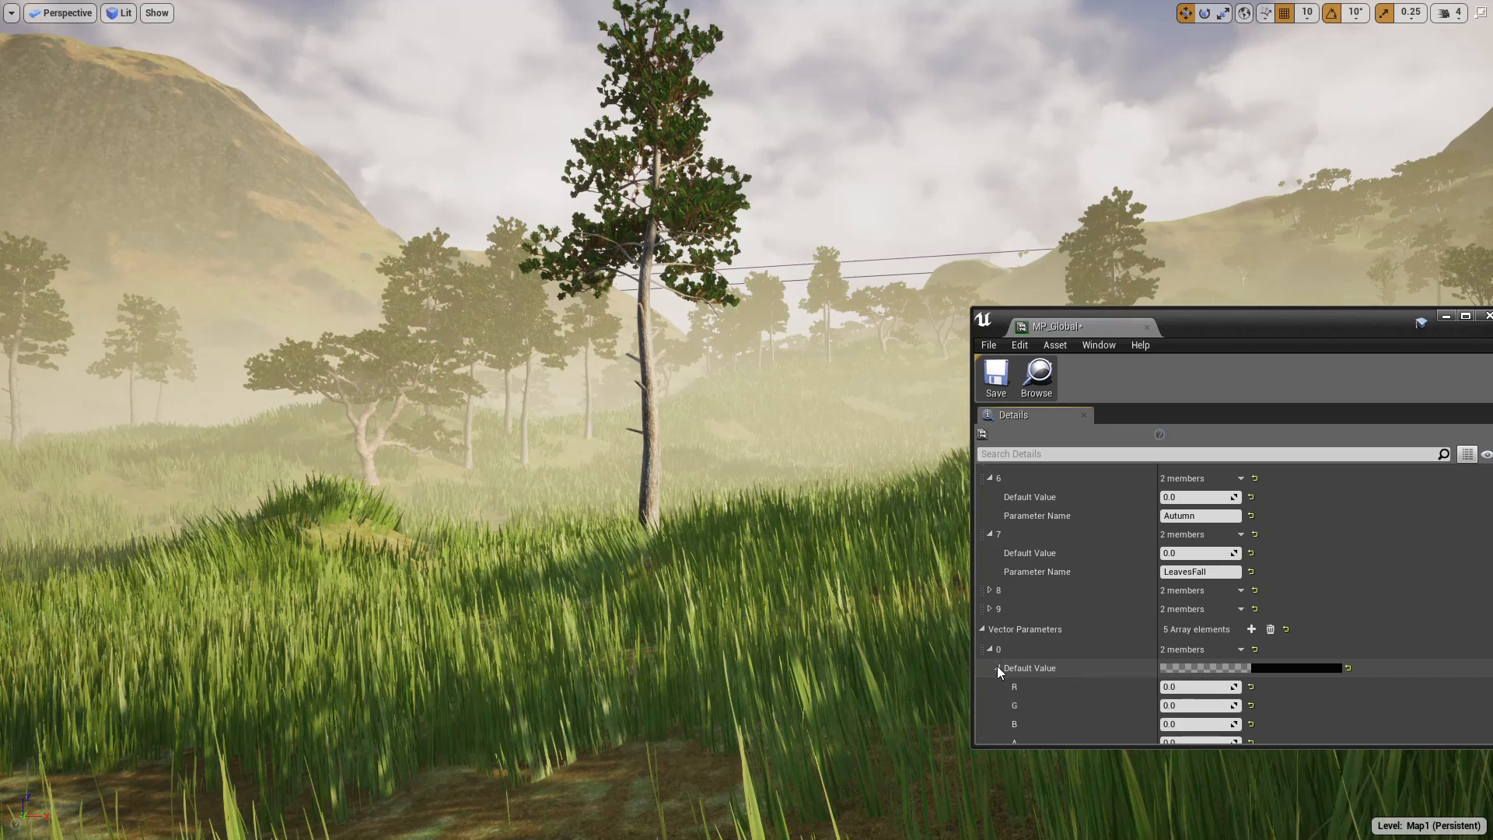
pyautogui.click(1180, 686)
pyautogui.write('200')
pyautogui.press('Return')
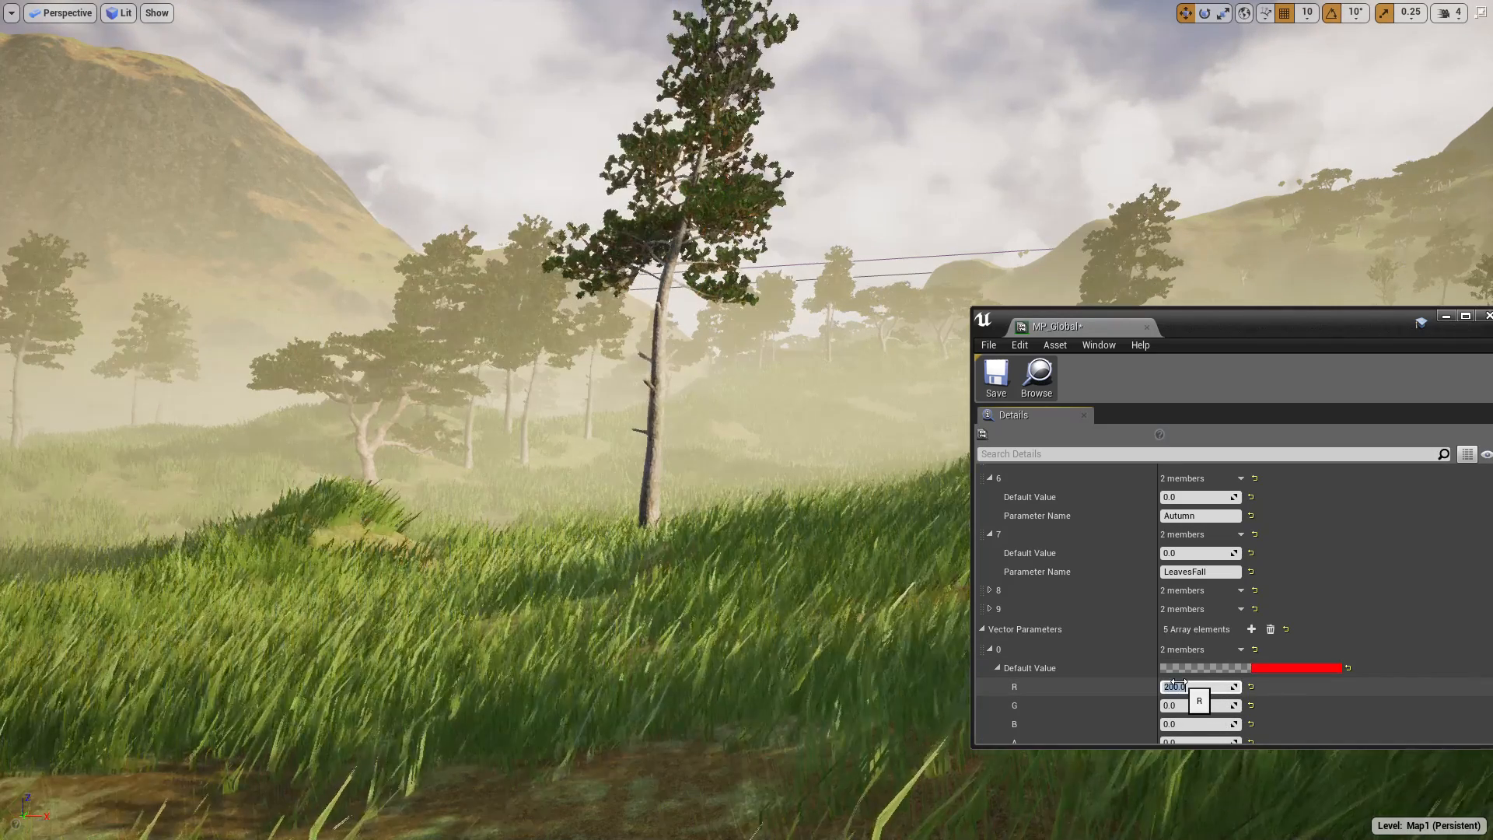
# - Examine how the grass and the trees bend in the wind from several viewpoints in the level
pyautogui.moveTo(589, 514)
pyautogui.mouseDown(button='right')
pyautogui.moveTo(626, 536)
pyautogui.moveTo(486, 523)
pyautogui.moveTo(693, 571)
pyautogui.moveTo(610, 543)
pyautogui.moveTo(642, 551)
pyautogui.moveTo(733, 514)
pyautogui.moveTo(643, 509)
pyautogui.moveTo(759, 503)
pyautogui.moveTo(625, 542)
pyautogui.moveTo(596, 523)
pyautogui.mouseUp(button='right')
pyautogui.press('d')
pyautogui.press('a')
pyautogui.press('d')
pyautogui.press('a')
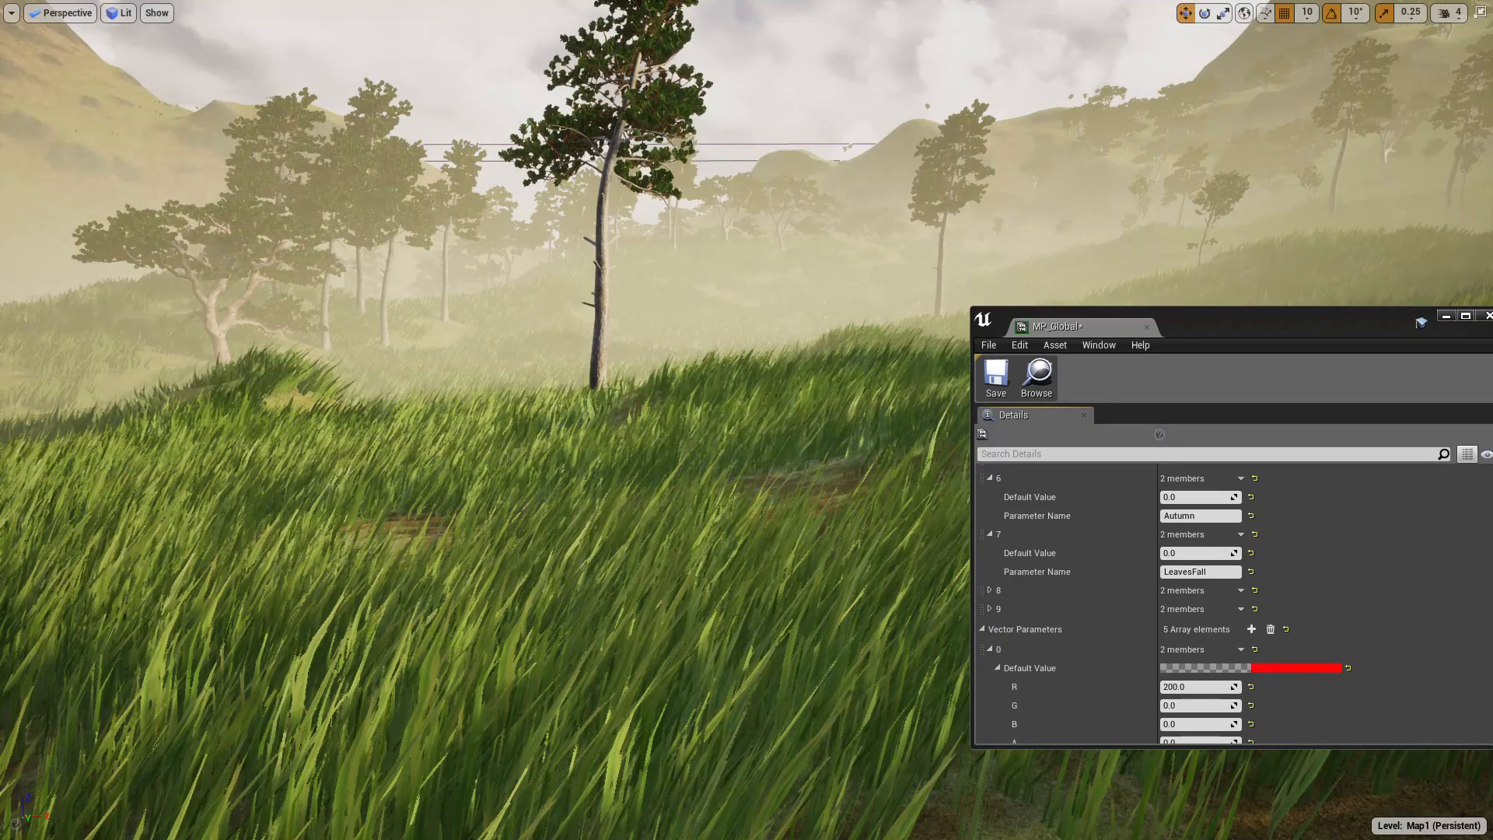
pyautogui.moveTo(596, 523); pyautogui.dragTo(562, 514, button='right')
pyautogui.press('d')
pyautogui.press('w')
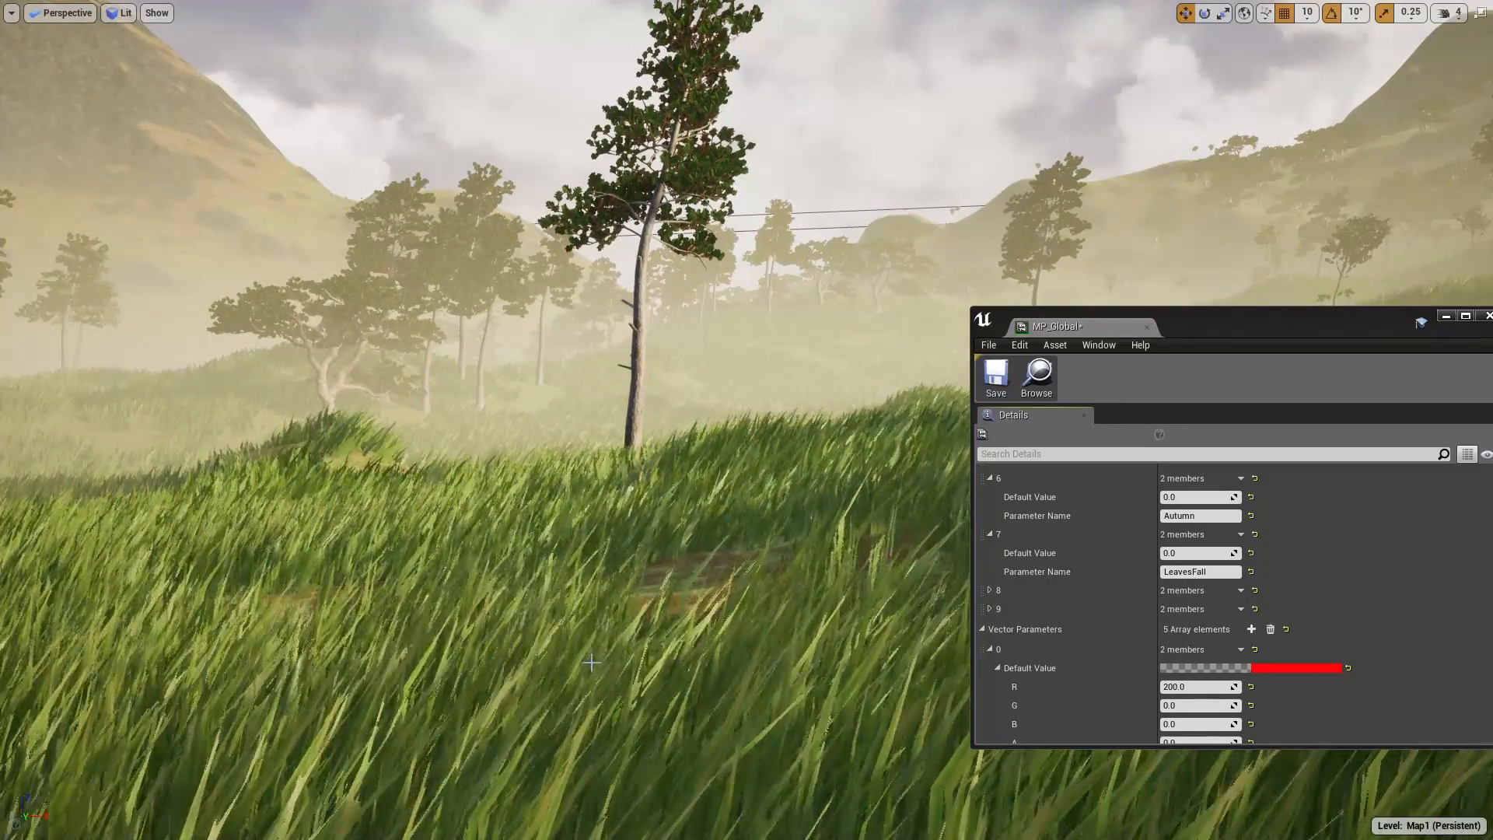
pyautogui.moveTo(591, 662); pyautogui.dragTo(733, 677, button='right')
# - Leave the full-screen viewport, dock the MP_Global editor in the main window and view the bent tree up close in Map1
pyautogui.press('F11')
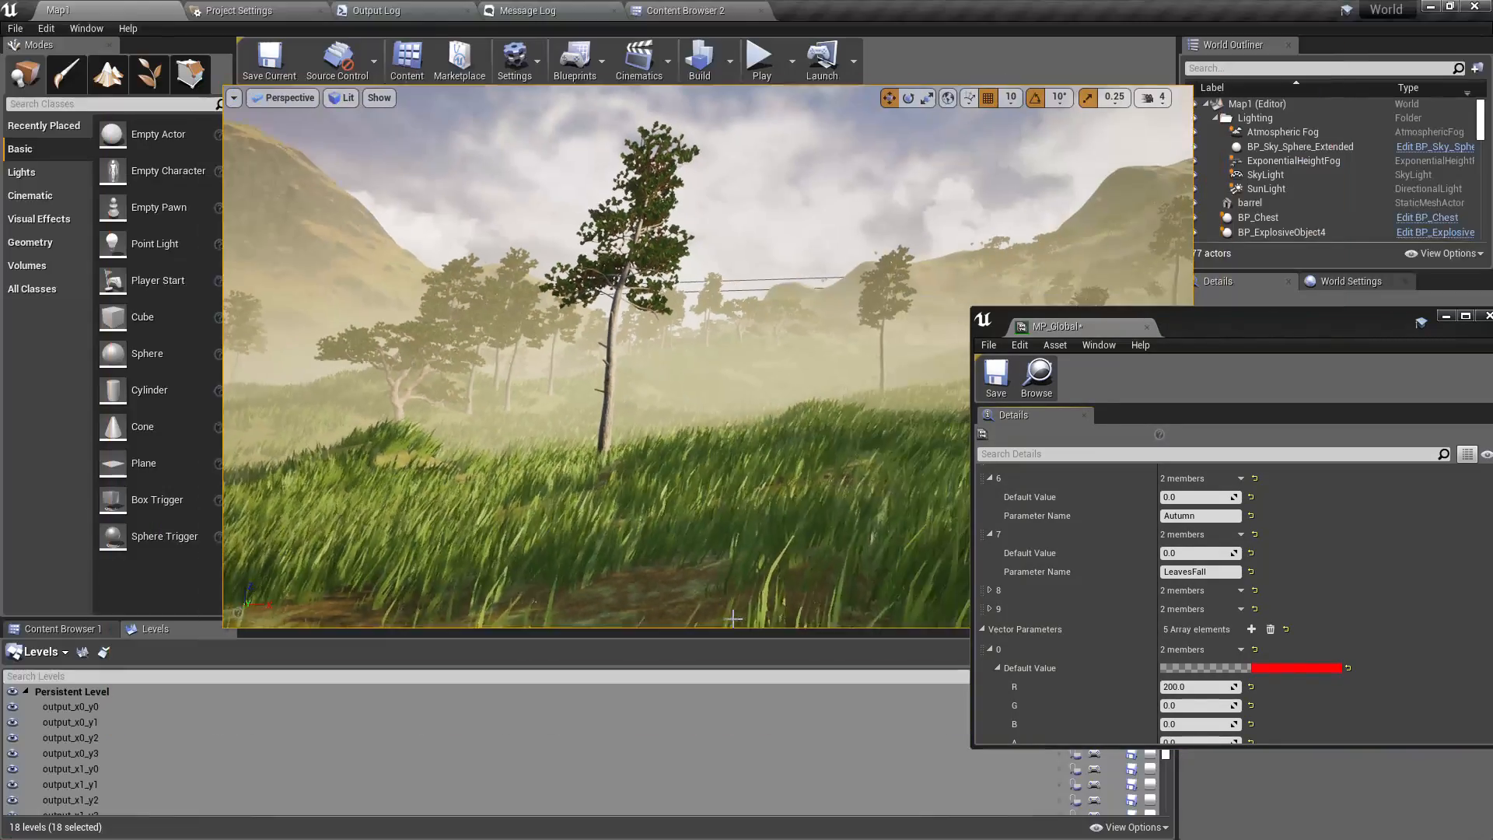
pyautogui.moveTo(1070, 325); pyautogui.dragTo(817, 10)
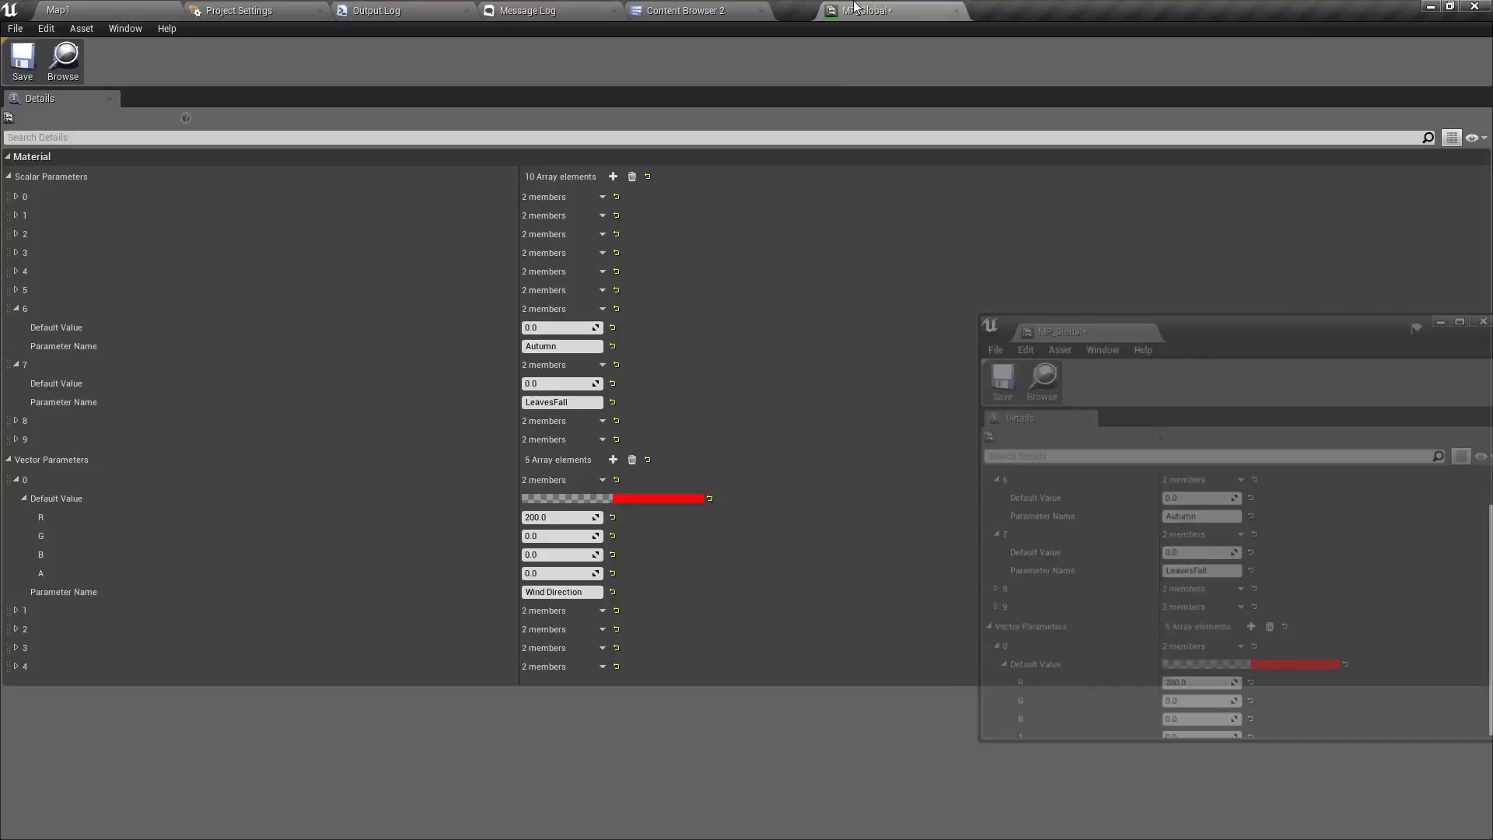
pyautogui.click(62, 10)
pyautogui.press('w')
pyautogui.moveTo(825, 435); pyautogui.dragTo(811, 471, button='right')
# - Clear the asset search in the Materials folder and open the MF_WindBend material function
pyautogui.click(706, 10)
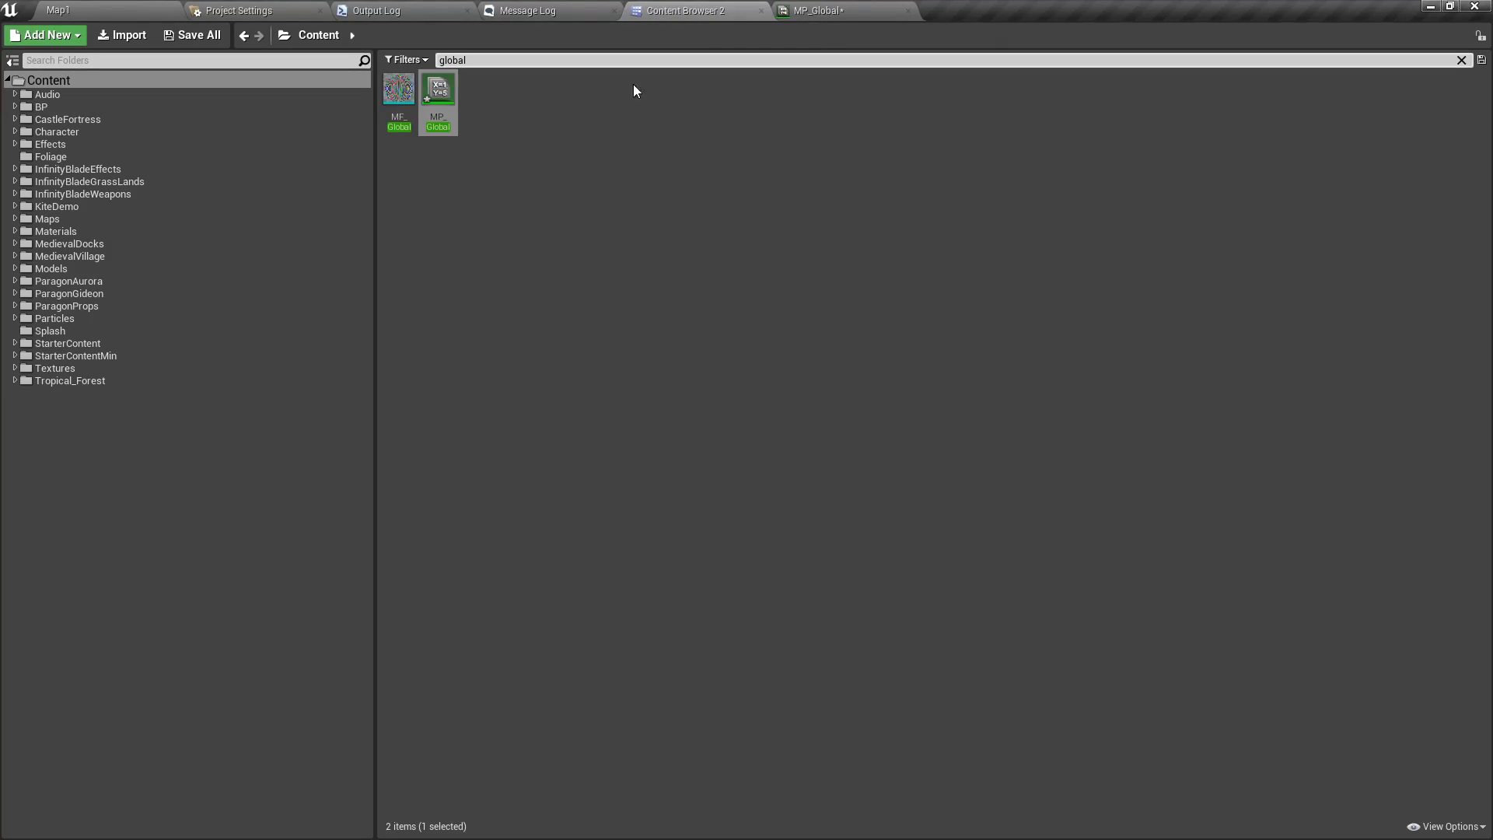
pyautogui.click(136, 11)
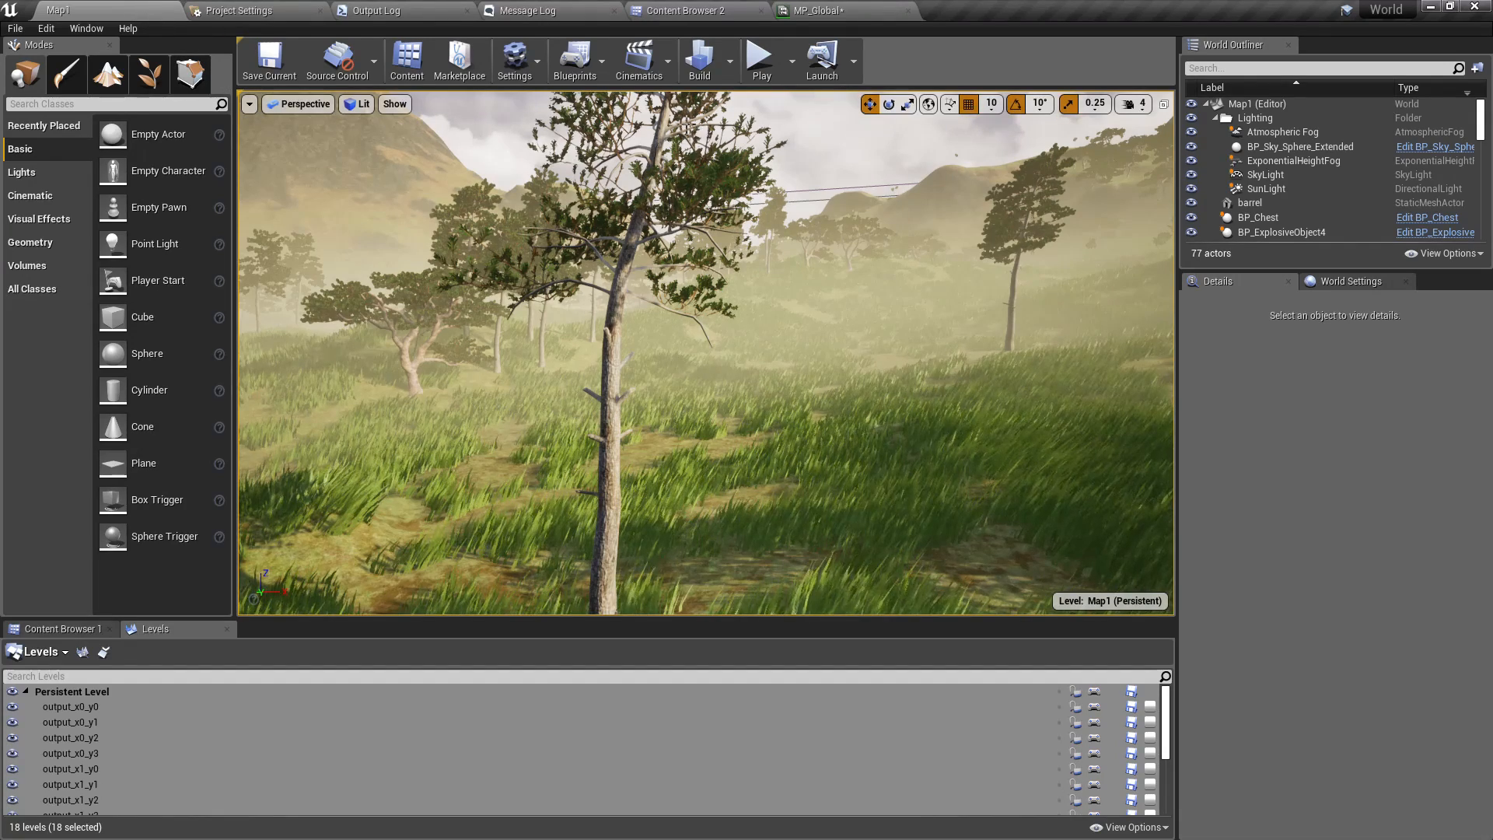
pyautogui.click(657, 8)
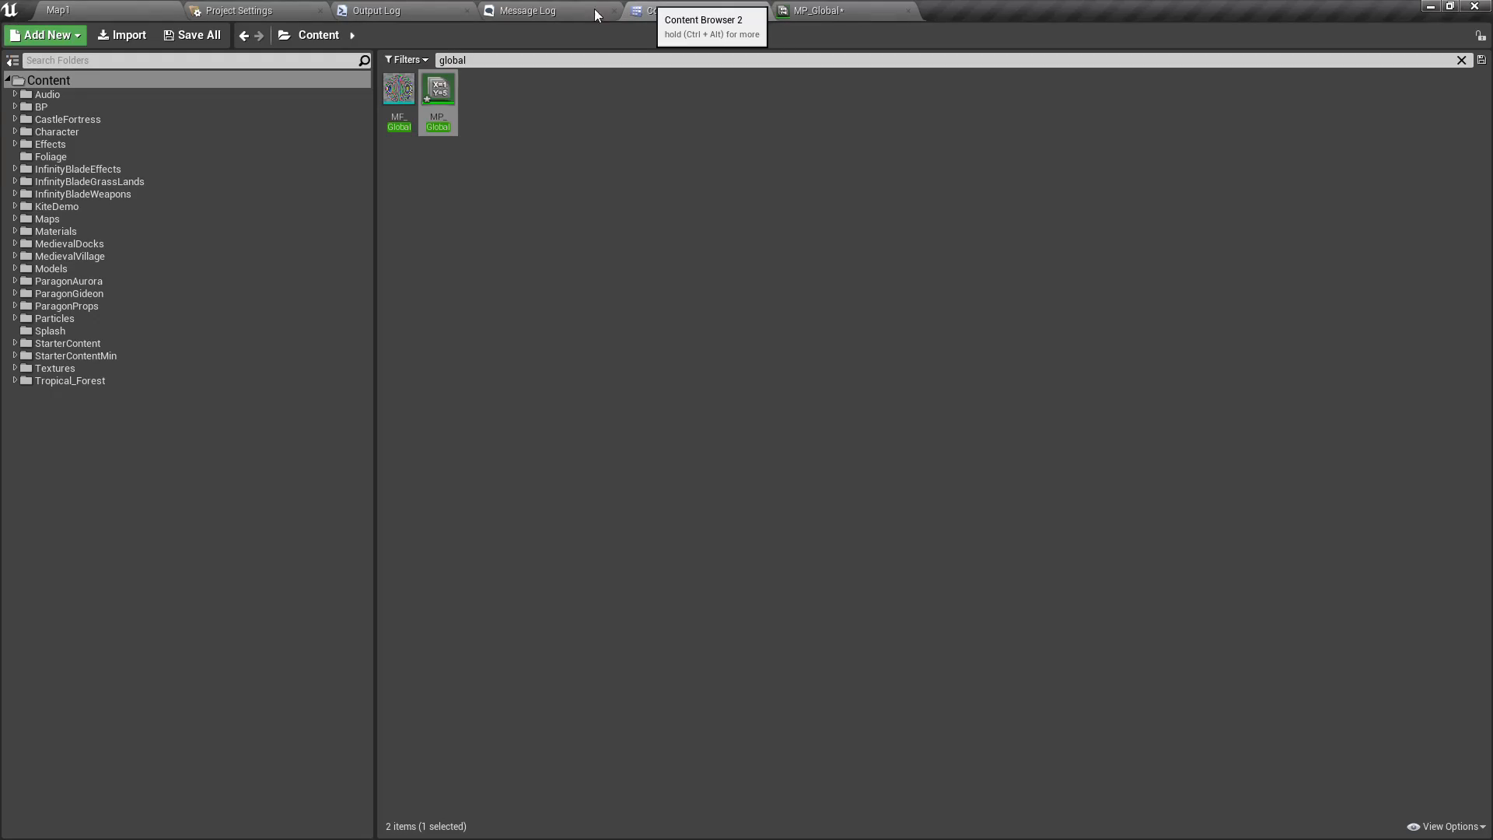
pyautogui.click(55, 232)
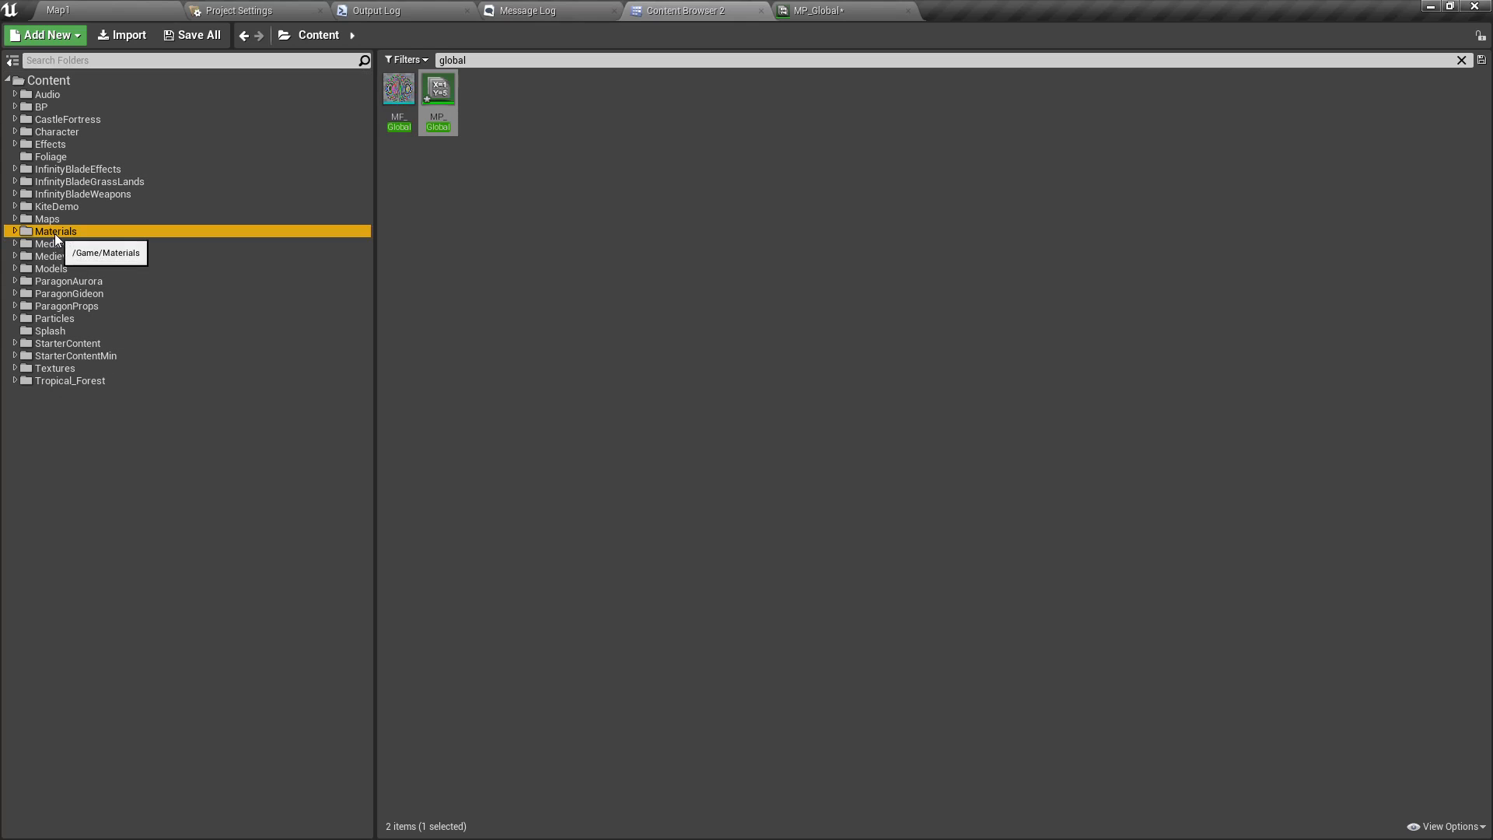
pyautogui.click(1461, 62)
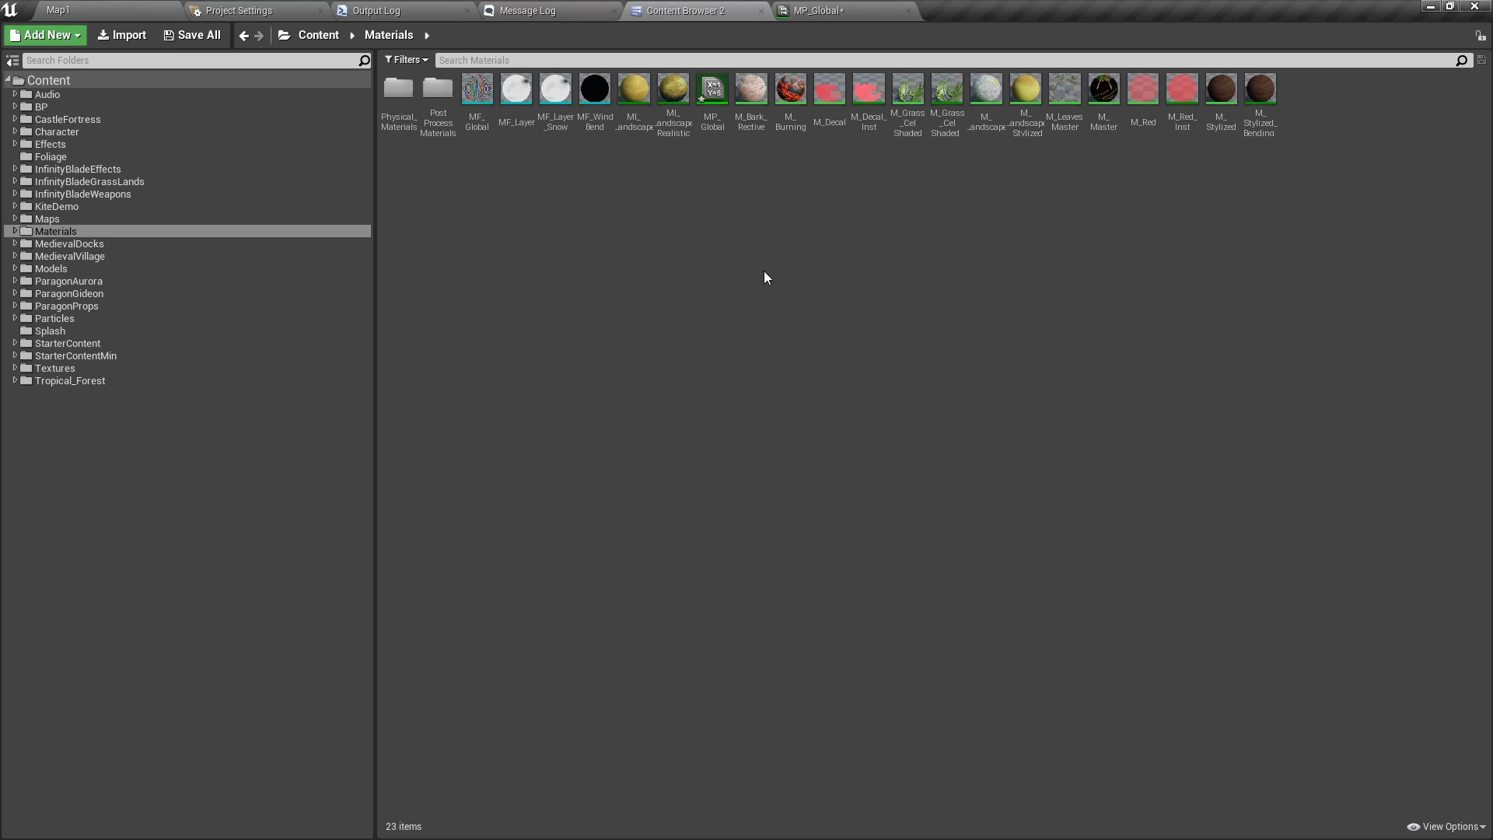
pyautogui.doubleClick(595, 89)
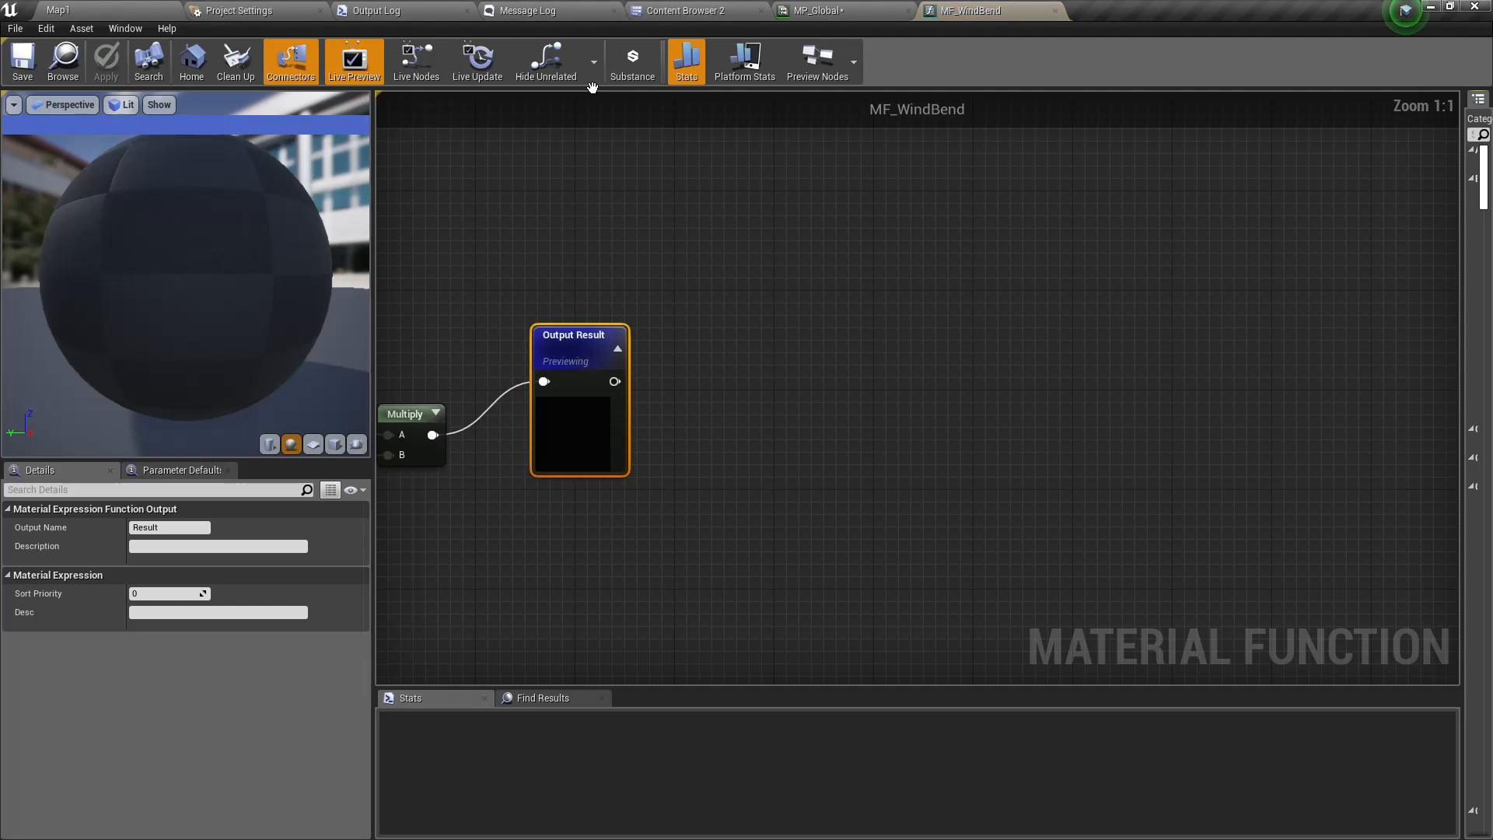
# - Move the Input Local Position and Mask (B) nodes together slightly away from the Divide node in the MF_WindBend graph
pyautogui.moveTo(535, 195); pyautogui.dragTo(913, 187, button='right')
pyautogui.scroll(-3, 882, 193)
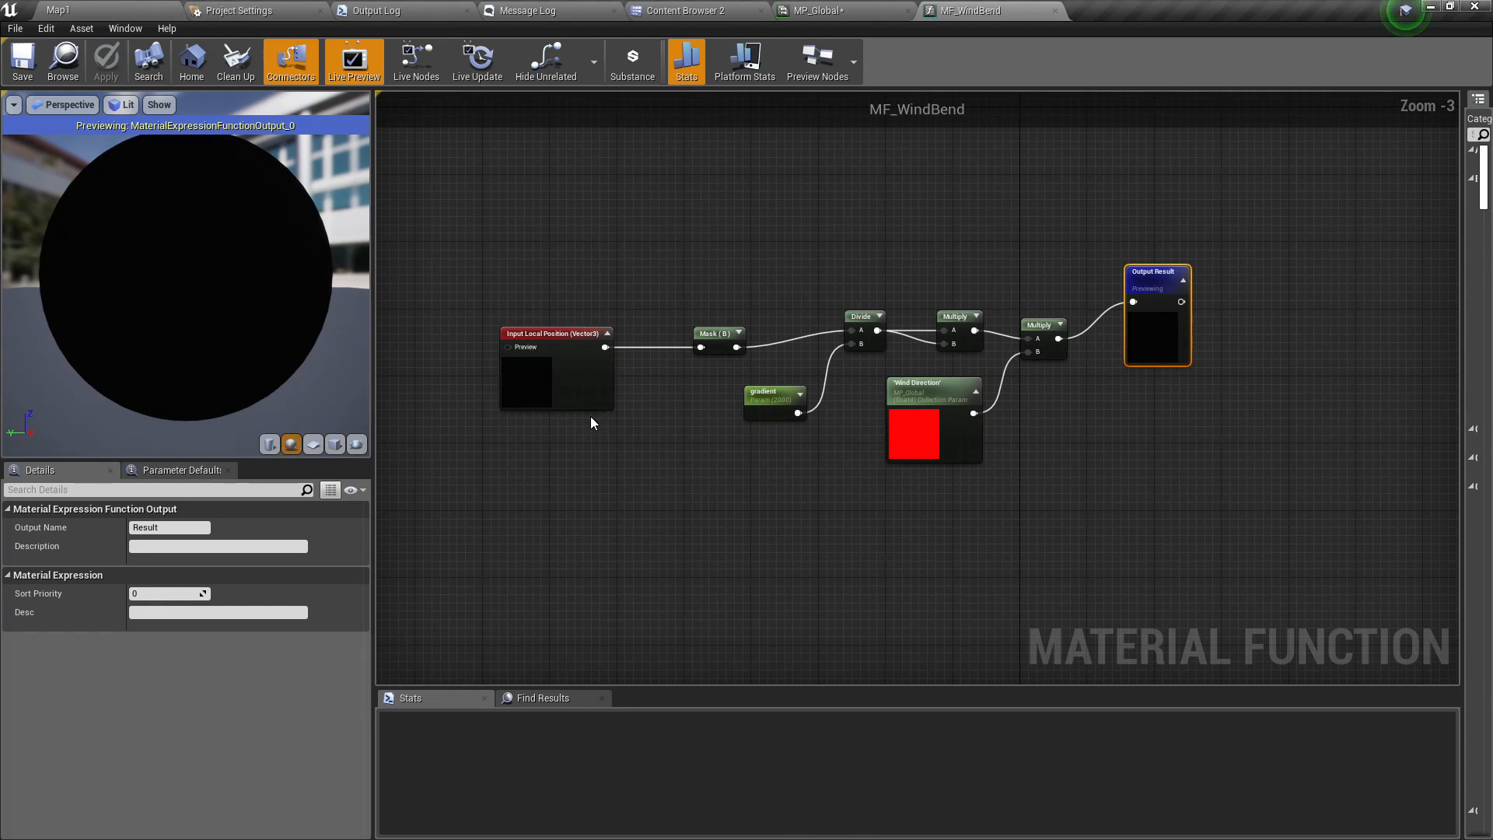
pyautogui.scroll(1, 589, 422)
pyautogui.moveTo(553, 282); pyautogui.dragTo(684, 287)
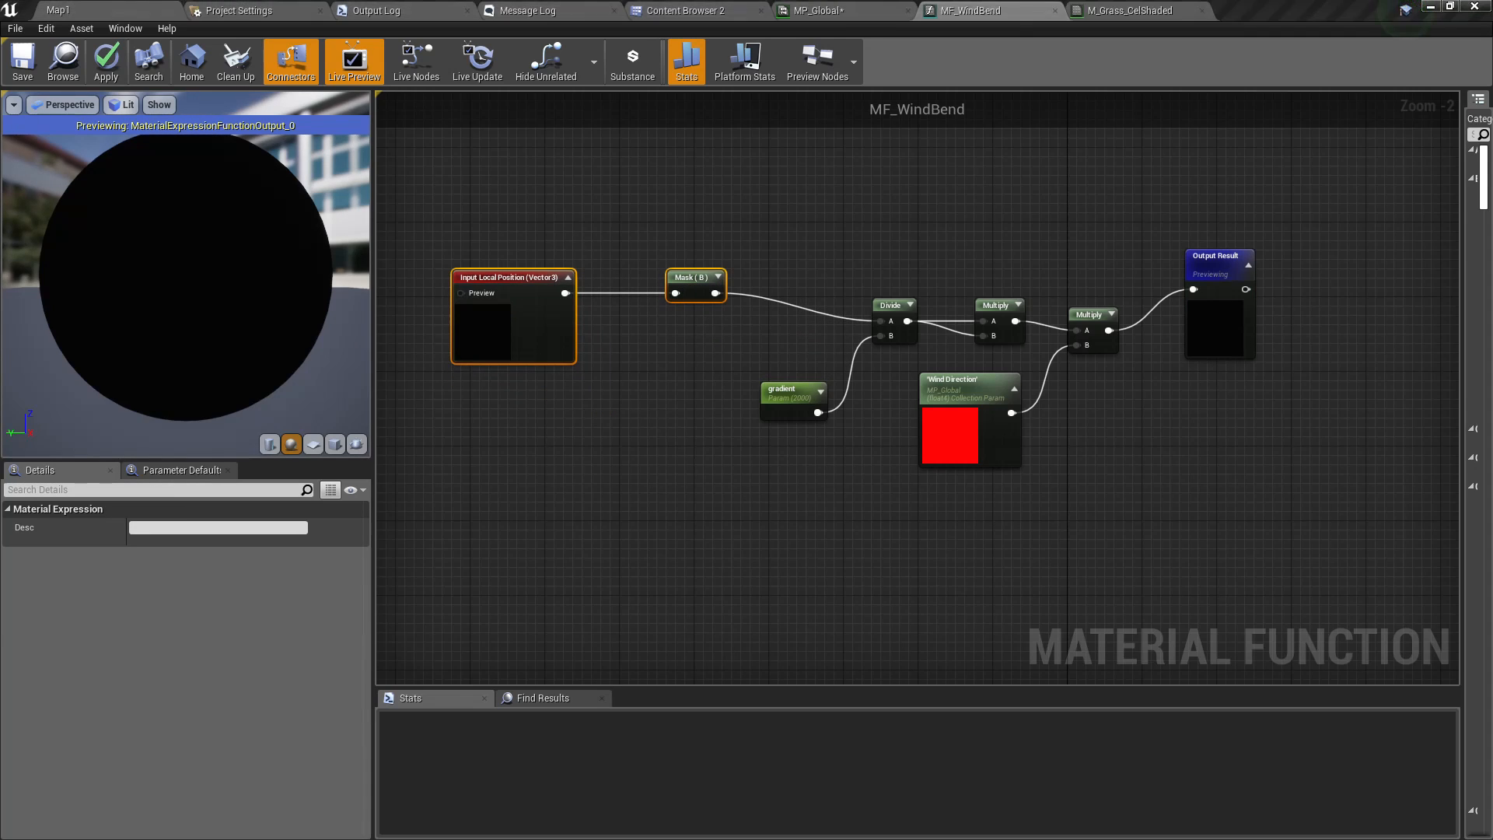
pyautogui.moveTo(634, 588); pyautogui.dragTo(637, 509, button='right')
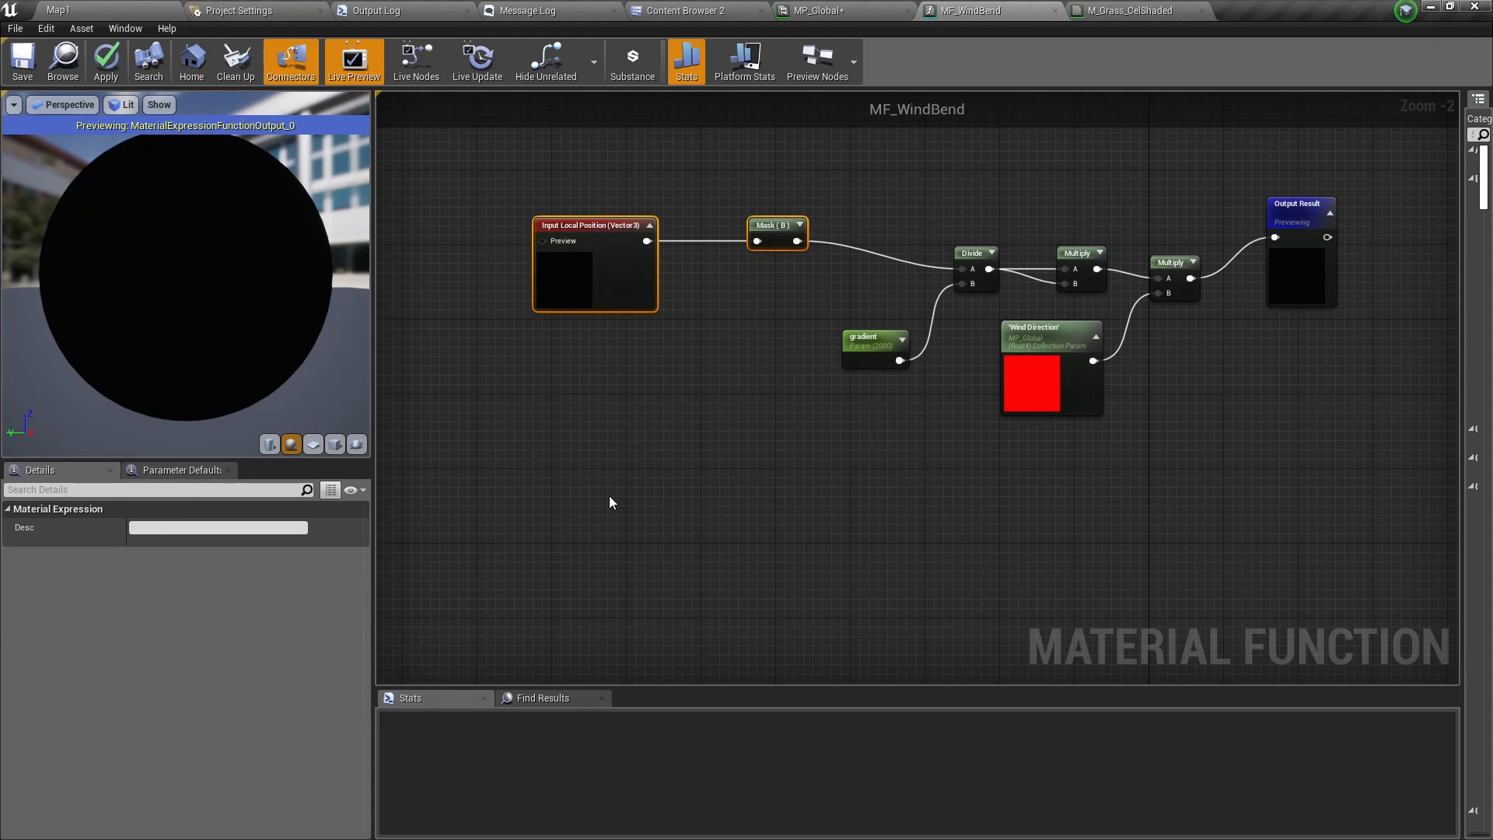
pyautogui.click(122, 9)
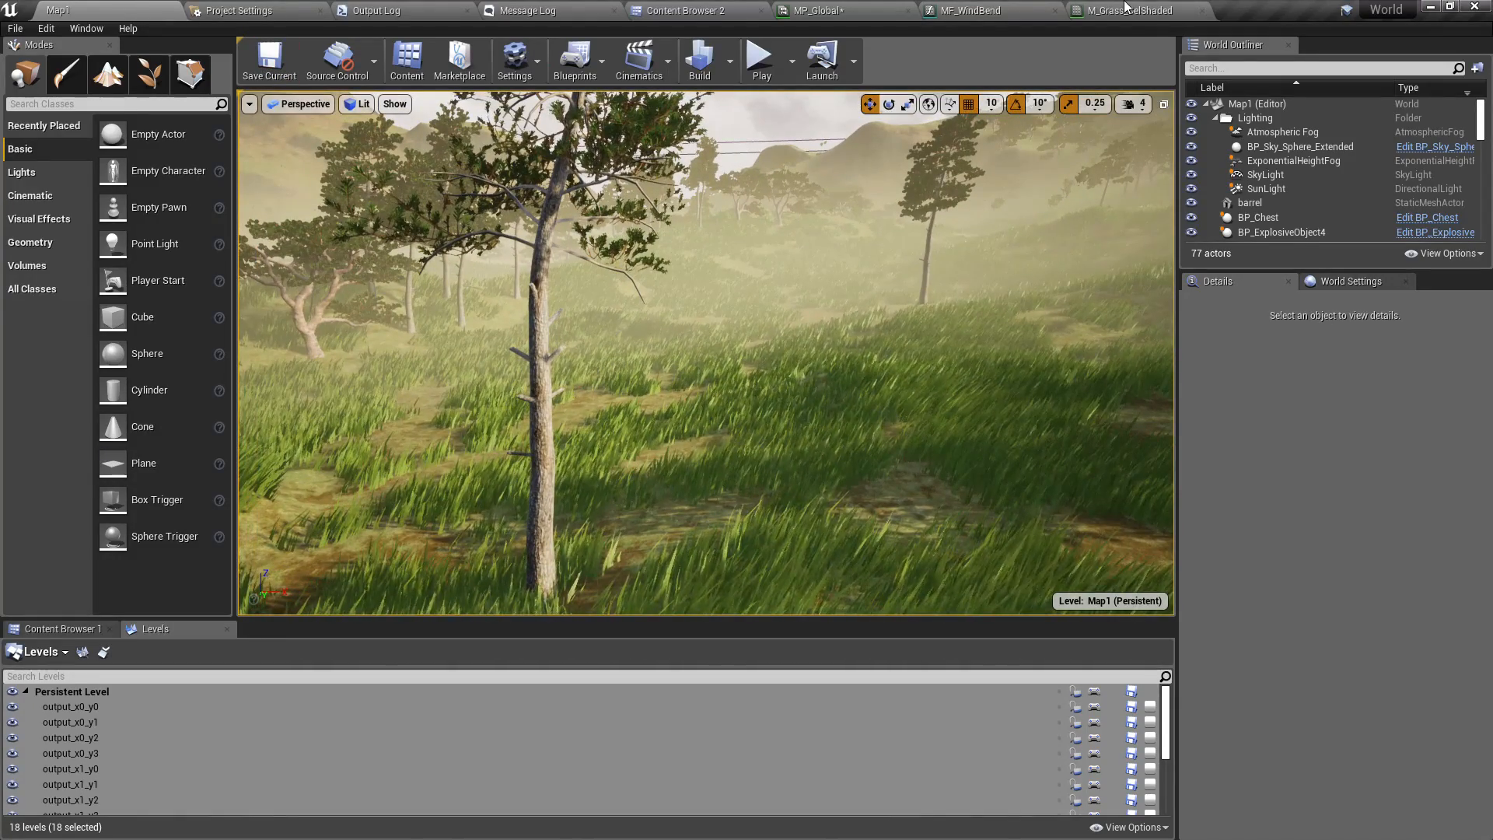
pyautogui.click(972, 10)
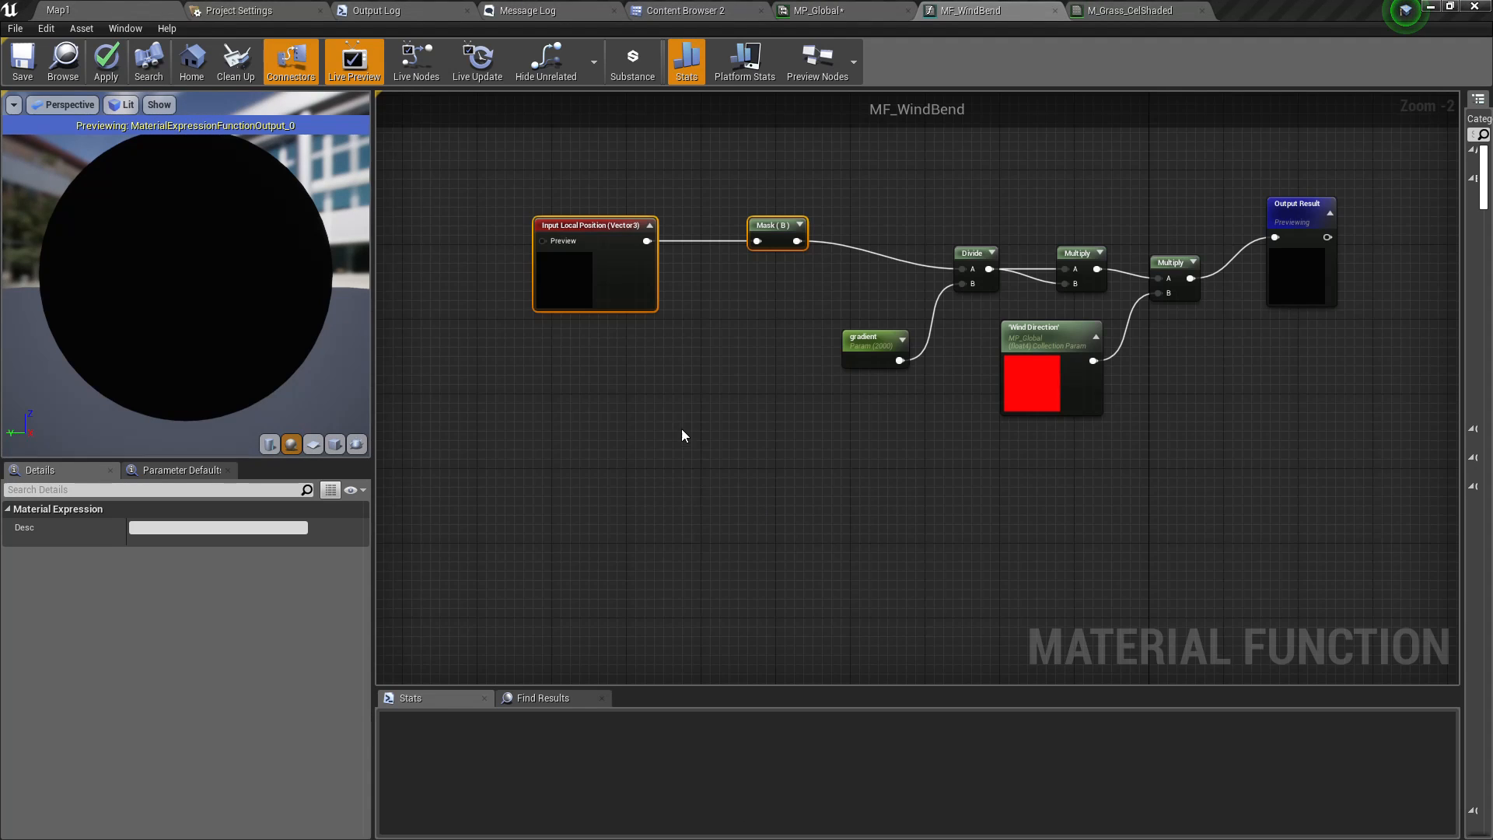
pyautogui.moveTo(684, 436); pyautogui.dragTo(816, 387, button='right')
pyautogui.rightClick(703, 488)
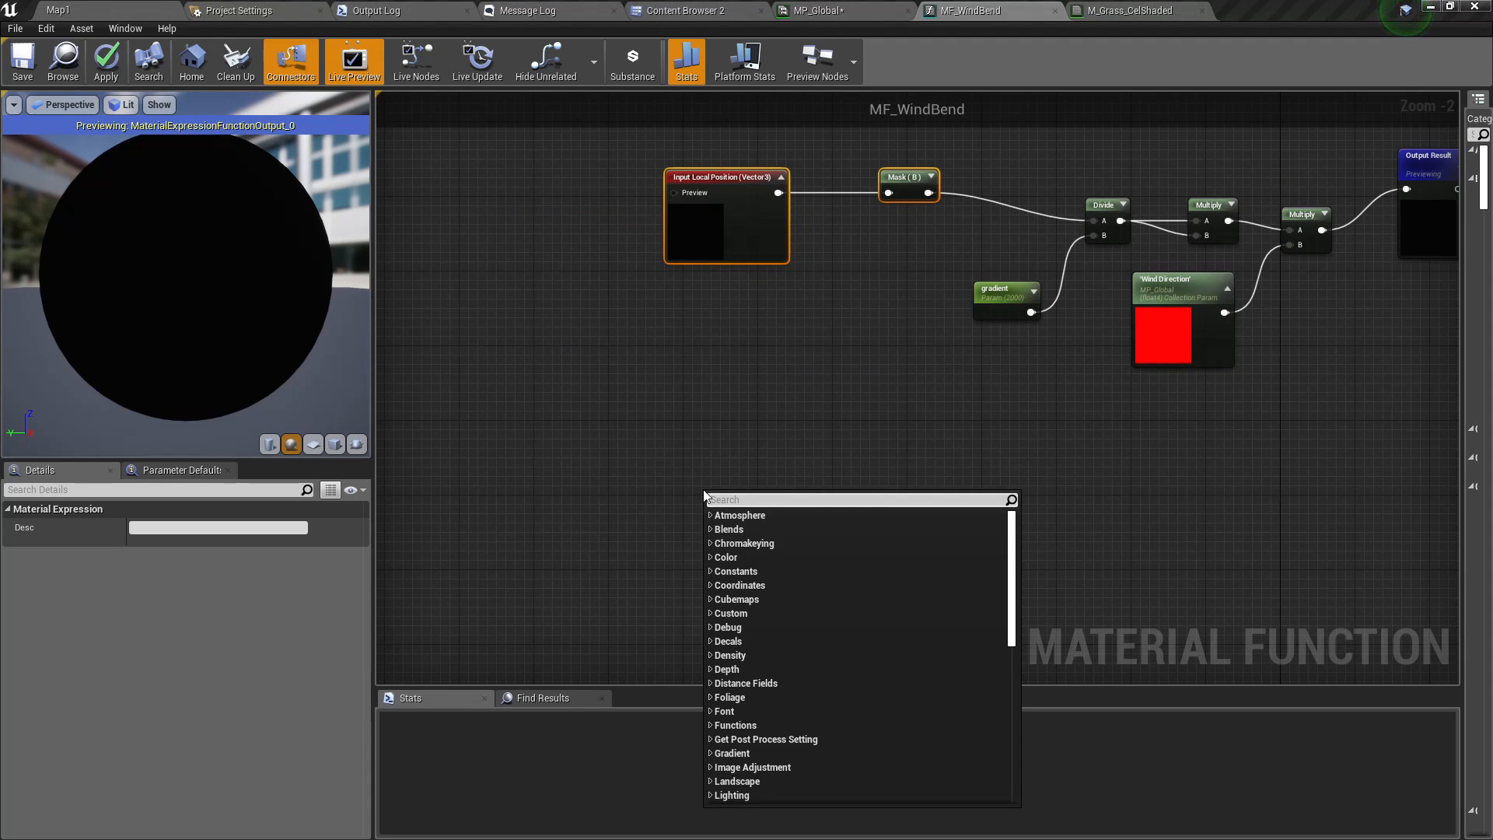
pyautogui.write('t')
pyautogui.click(484, 278)
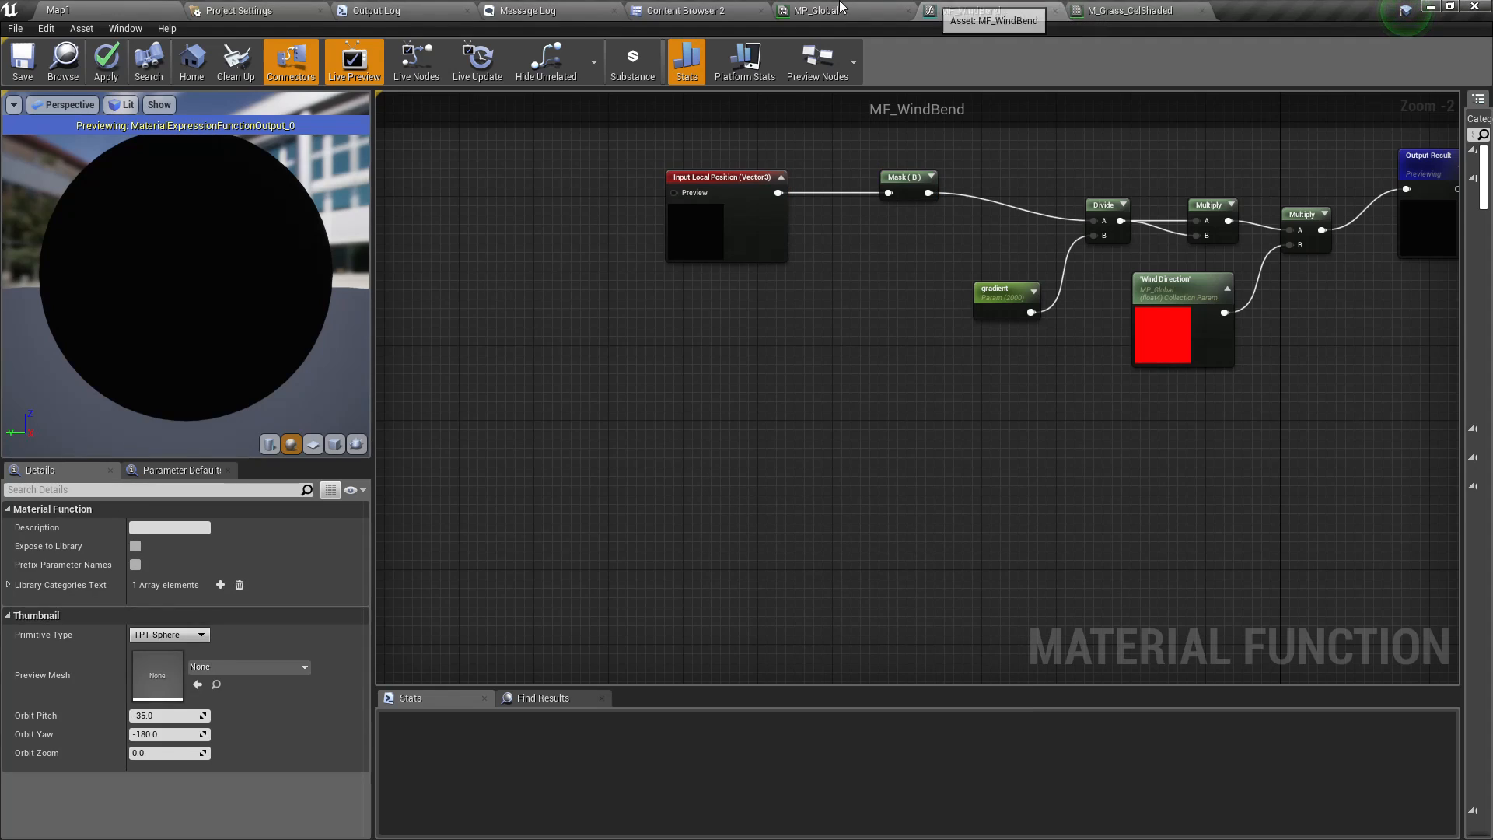
# - Search all project content for noise and add the T_Swirly_Noise texture to the MF_WindBend graph
pyautogui.click(677, 10)
pyautogui.click(48, 81)
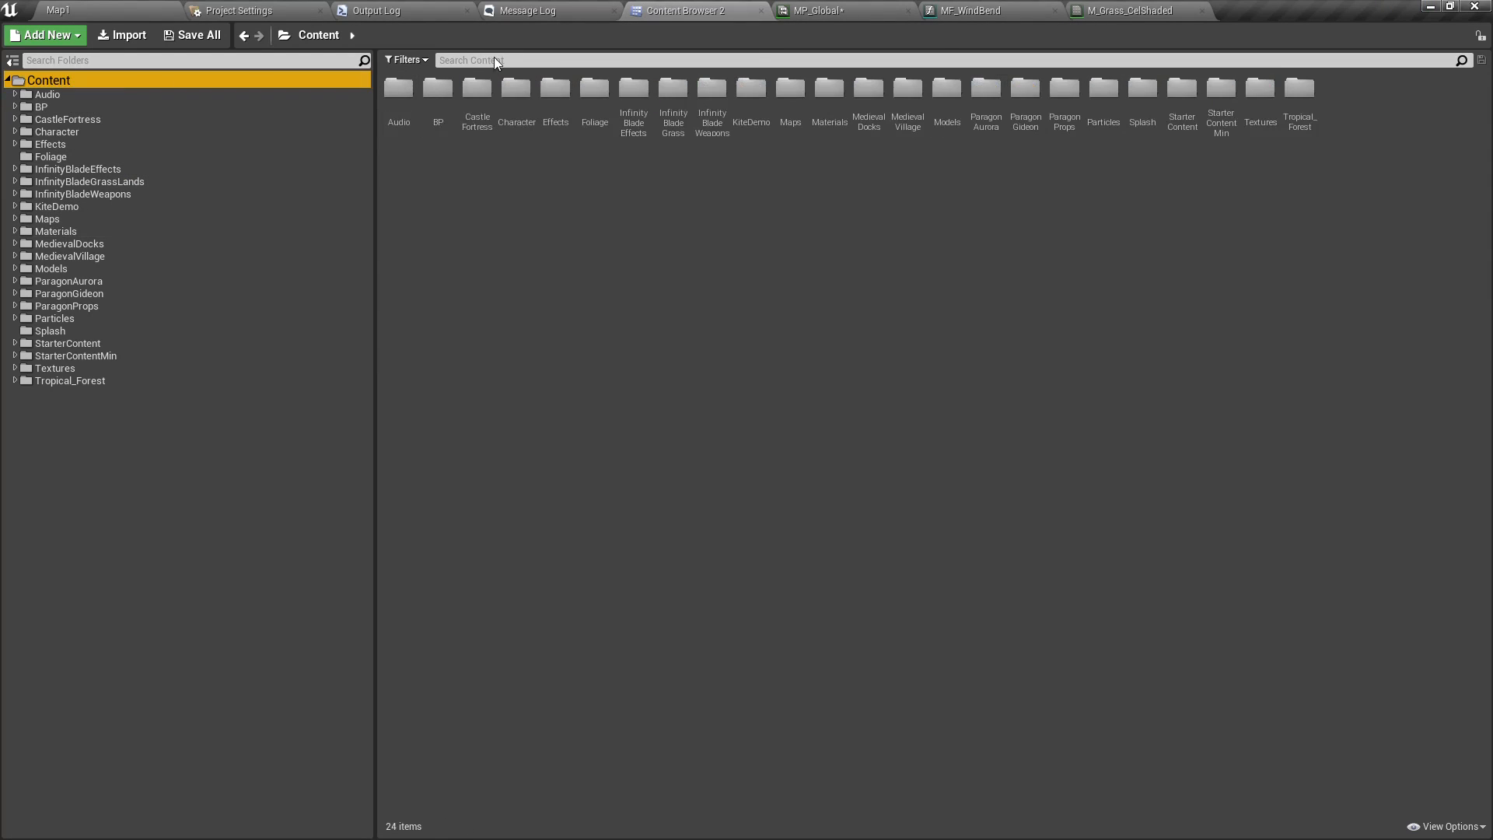
pyautogui.click(506, 58)
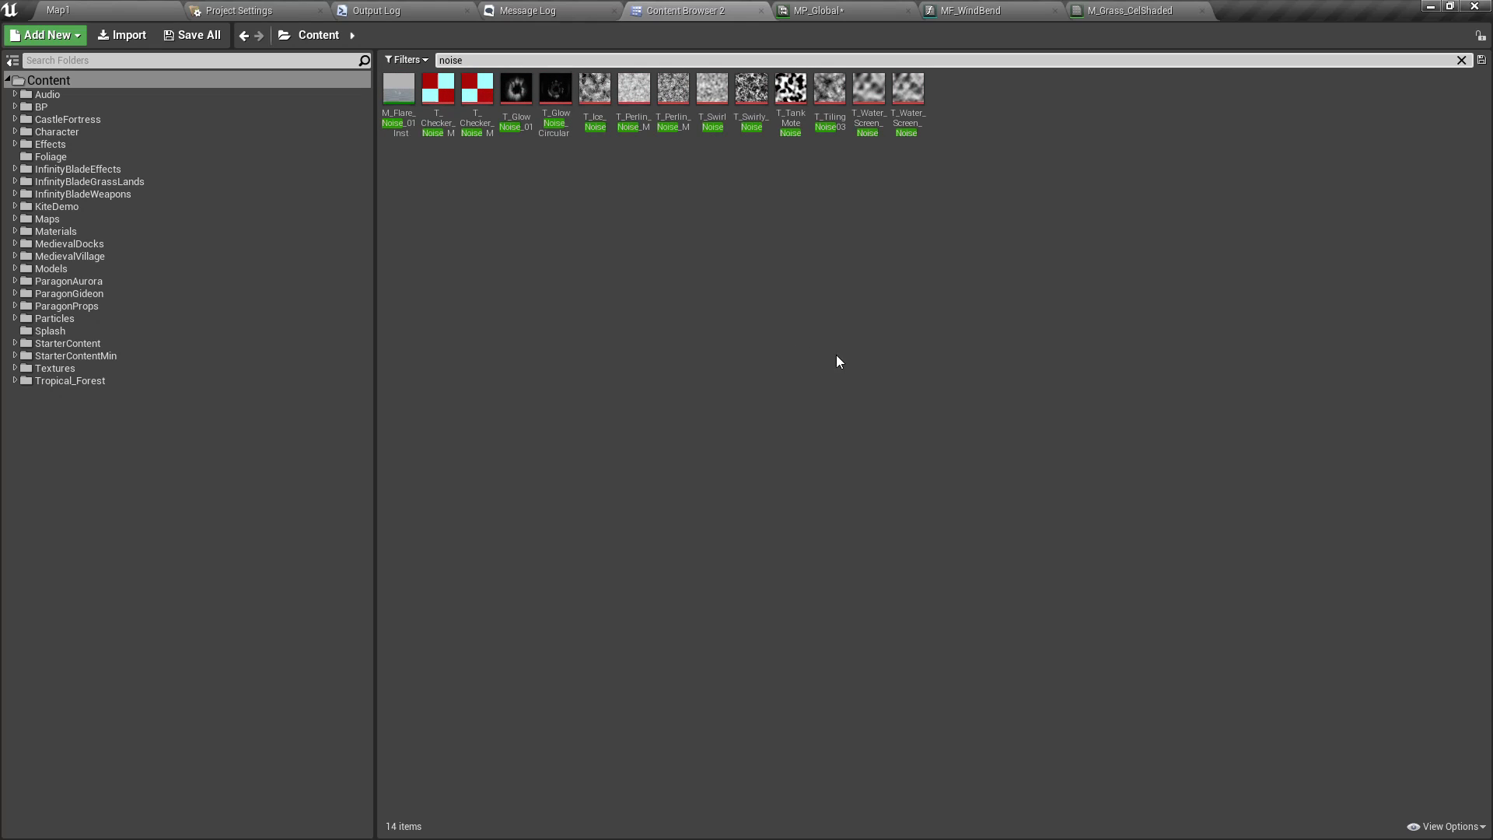
pyautogui.keyDown('ctrl'); pyautogui.scroll(3, 900, 316); pyautogui.keyUp('ctrl')
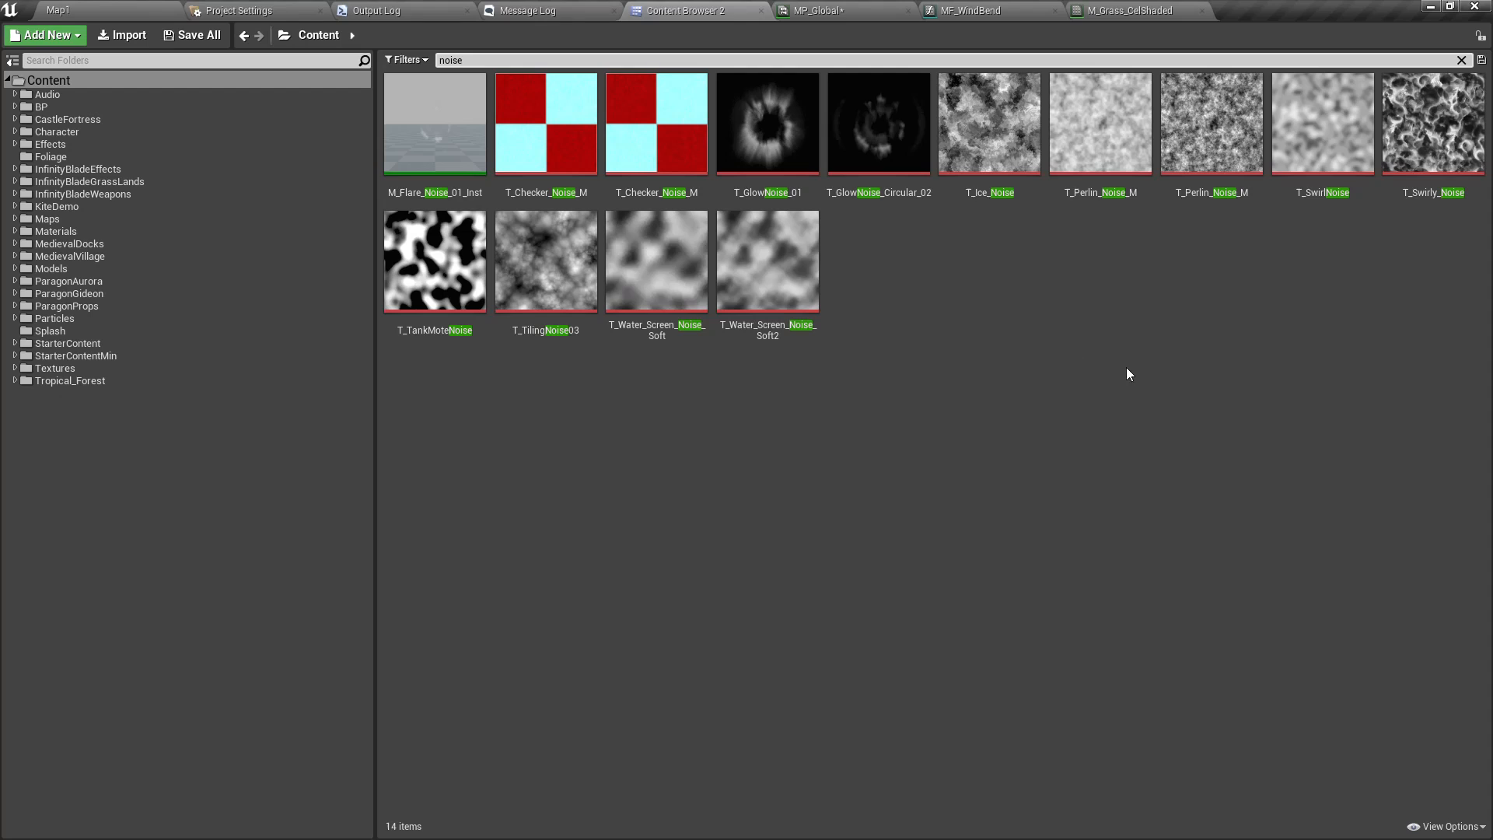
pyautogui.moveTo(1459, 103); pyautogui.dragTo(818, 479)
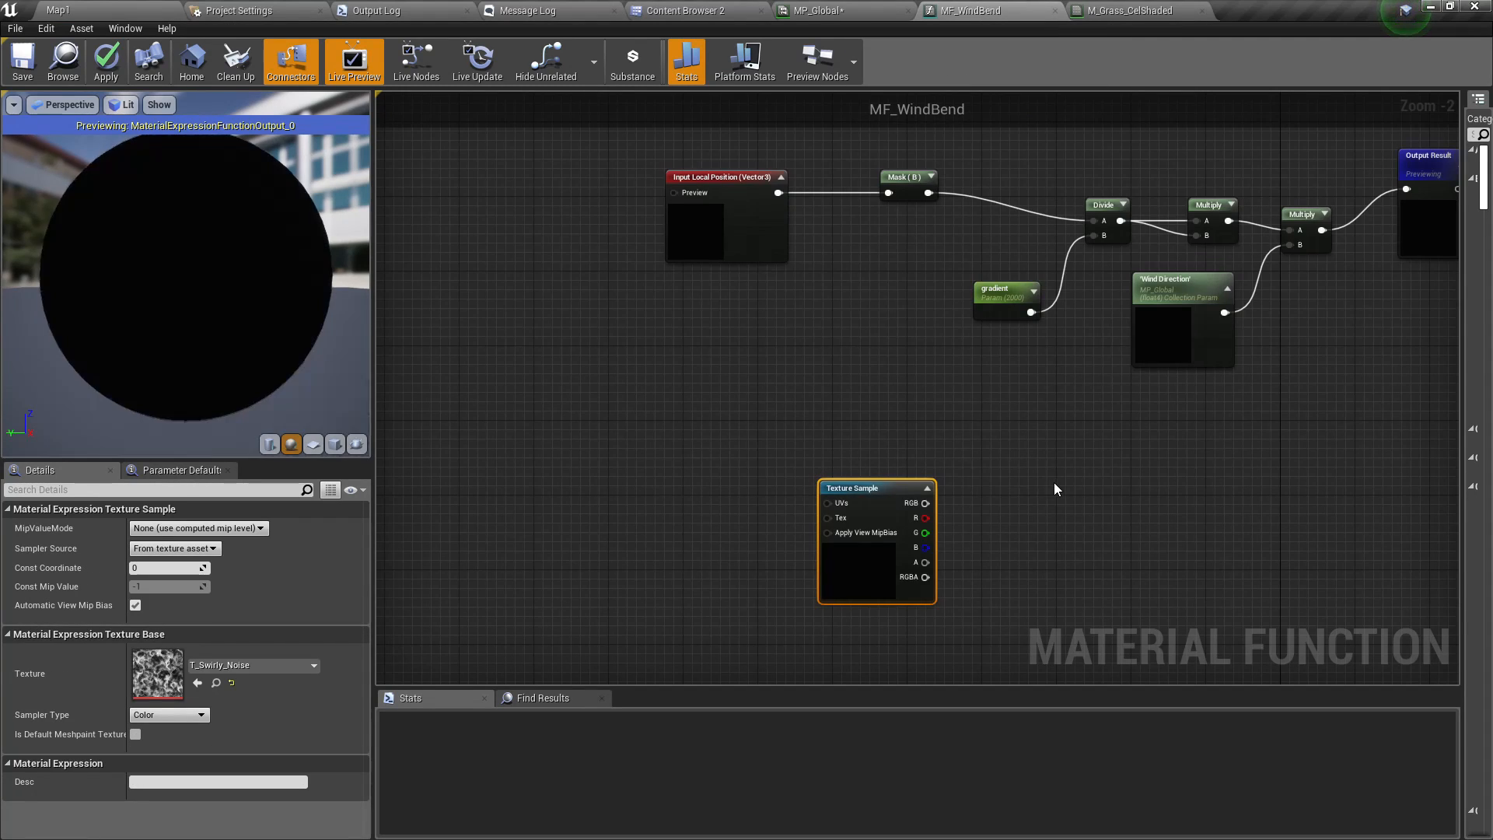
# - Place the T_Swirly_Noise Texture Sample node in the empty area below the existing MF_WindBend node chain
pyautogui.moveTo(1053, 482); pyautogui.dragTo(801, 478, button='right')
pyautogui.moveTo(693, 472); pyautogui.dragTo(634, 410)
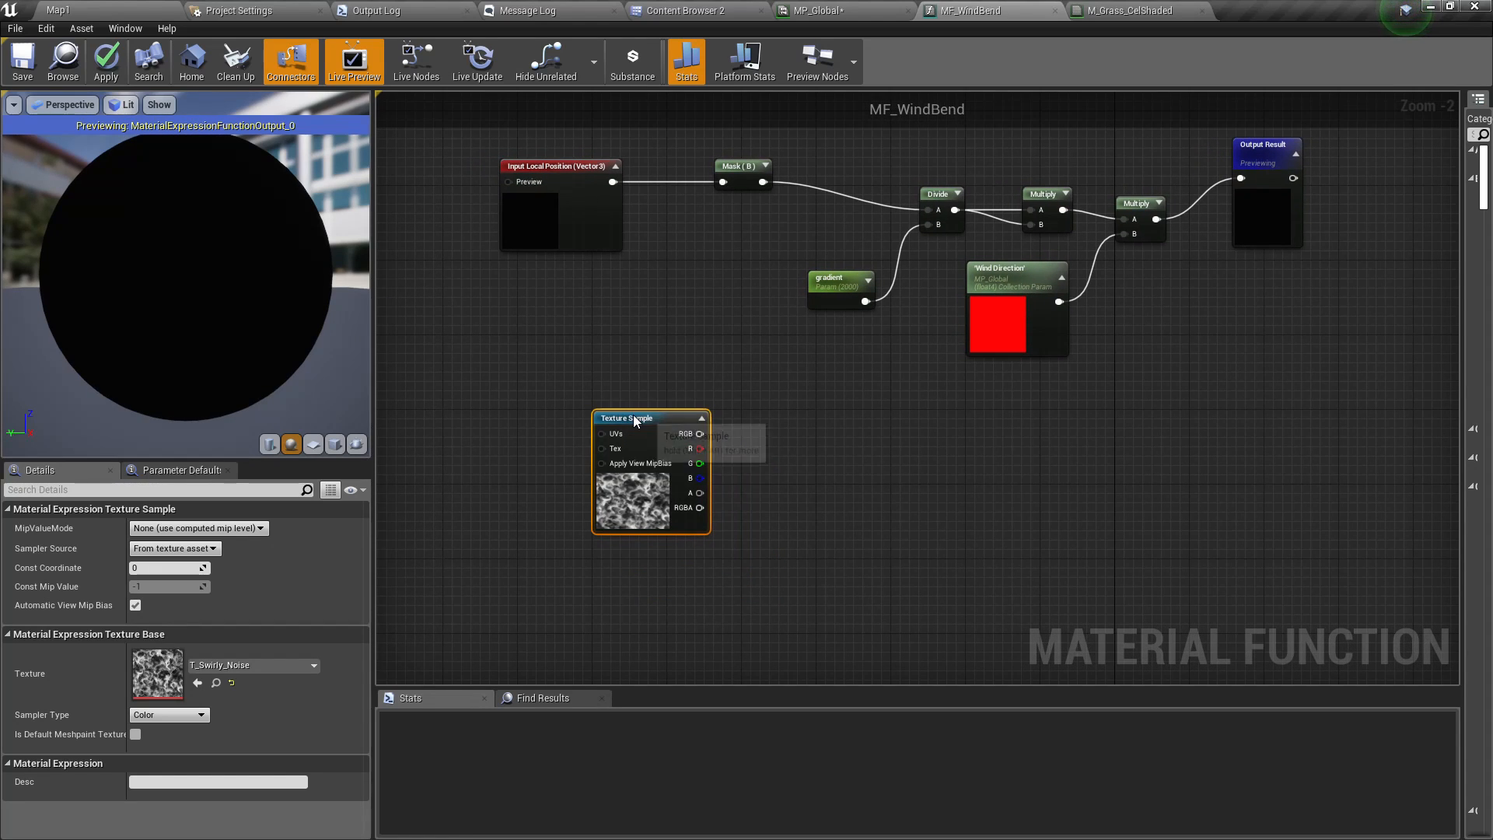
pyautogui.moveTo(827, 469); pyautogui.dragTo(952, 348, button='right')
pyautogui.moveTo(877, 305); pyautogui.dragTo(859, 436)
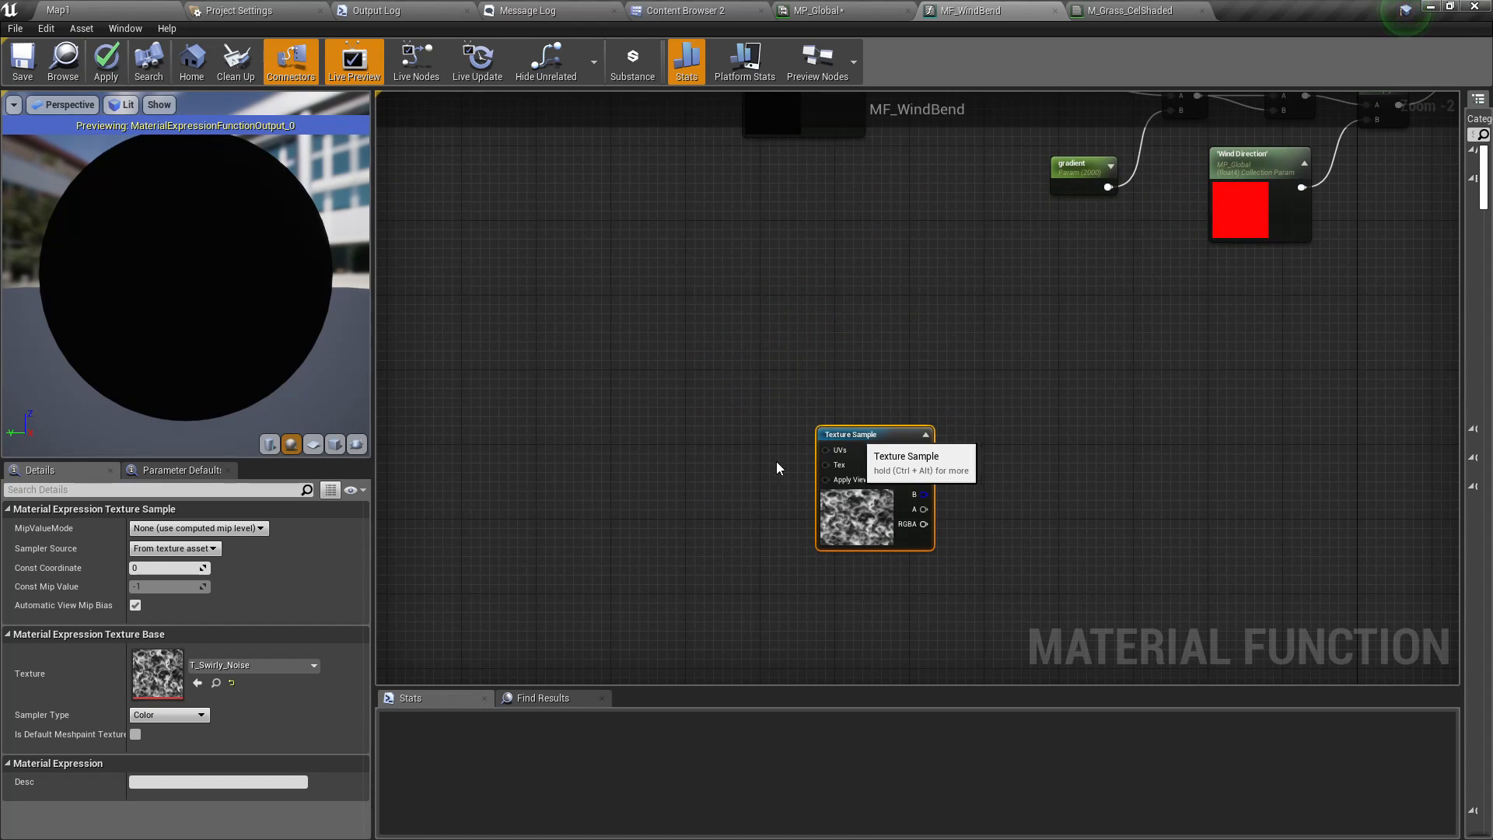
pyautogui.moveTo(628, 505); pyautogui.dragTo(747, 468, button='right')
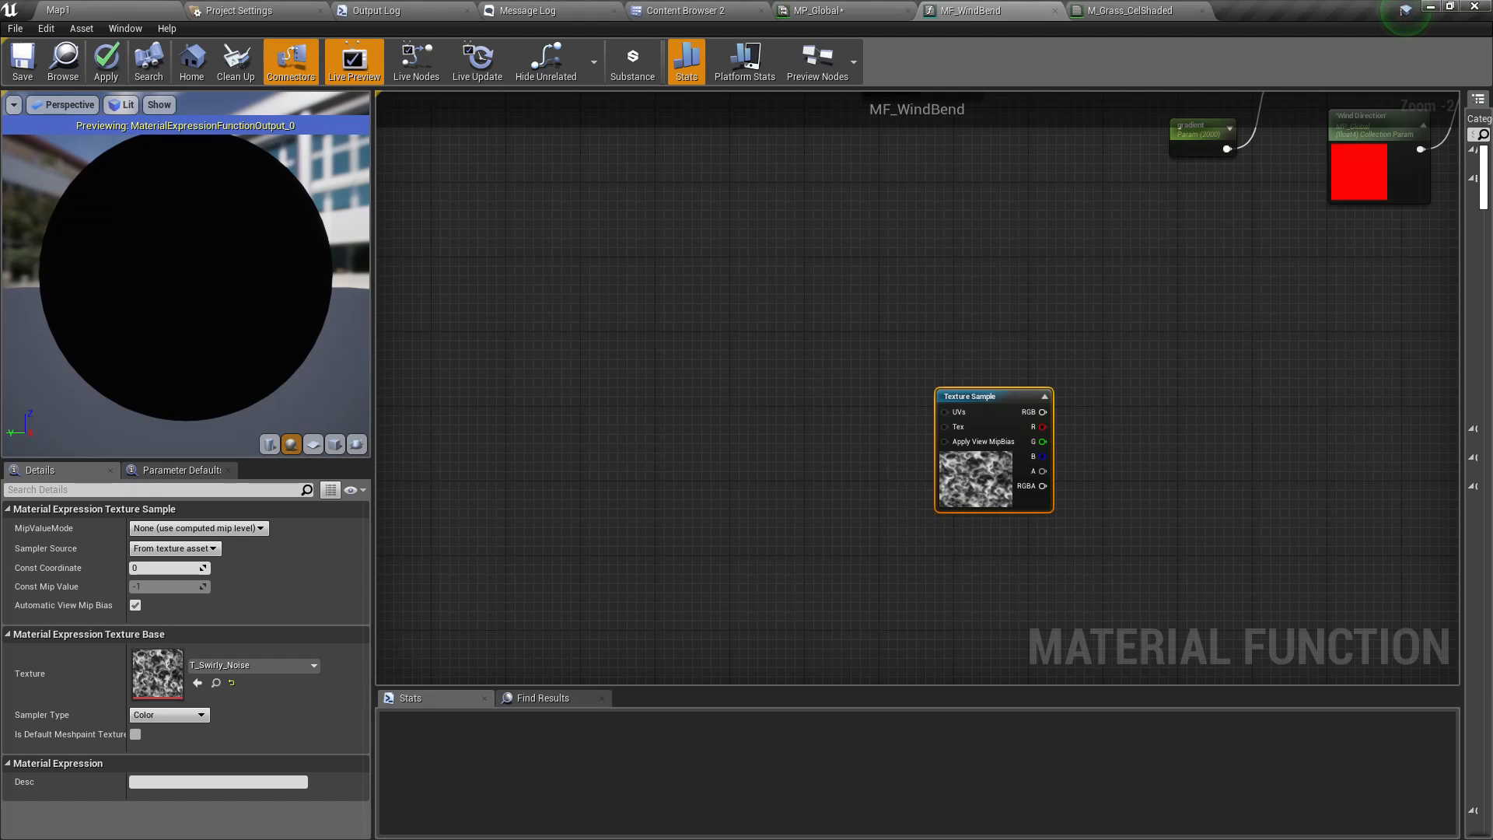
# - Copy the panning noise network in M_Grass_CelShaded, from the TexCoord, wind wave and speed nodes through the Add(,0.6) node
pyautogui.click(1130, 11)
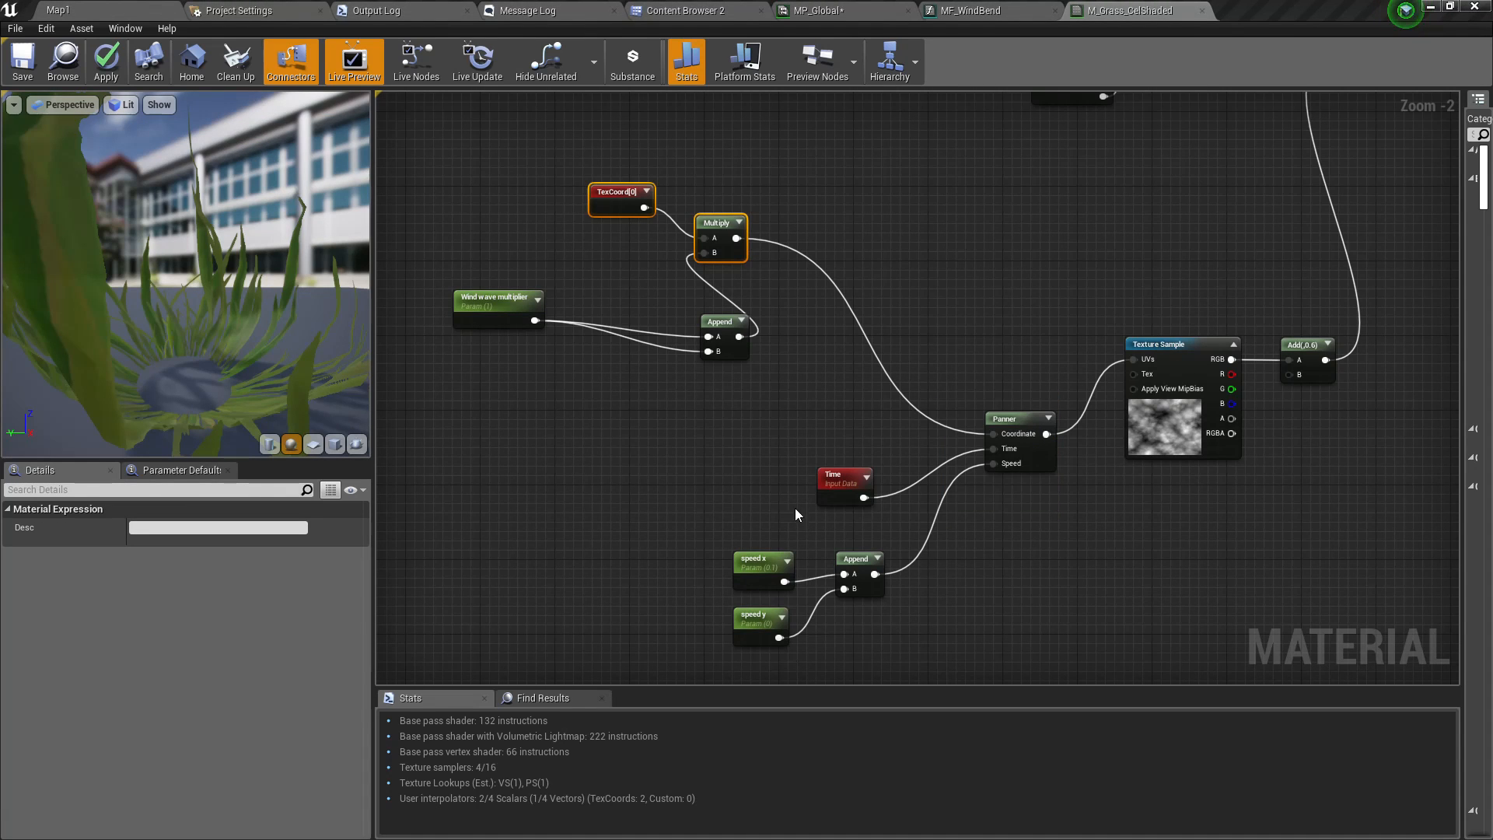
pyautogui.moveTo(794, 507)
pyautogui.mouseDown(button='right')
pyautogui.moveTo(850, 493)
pyautogui.moveTo(850, 560)
pyautogui.moveTo(794, 516)
pyautogui.mouseUp(button='right')
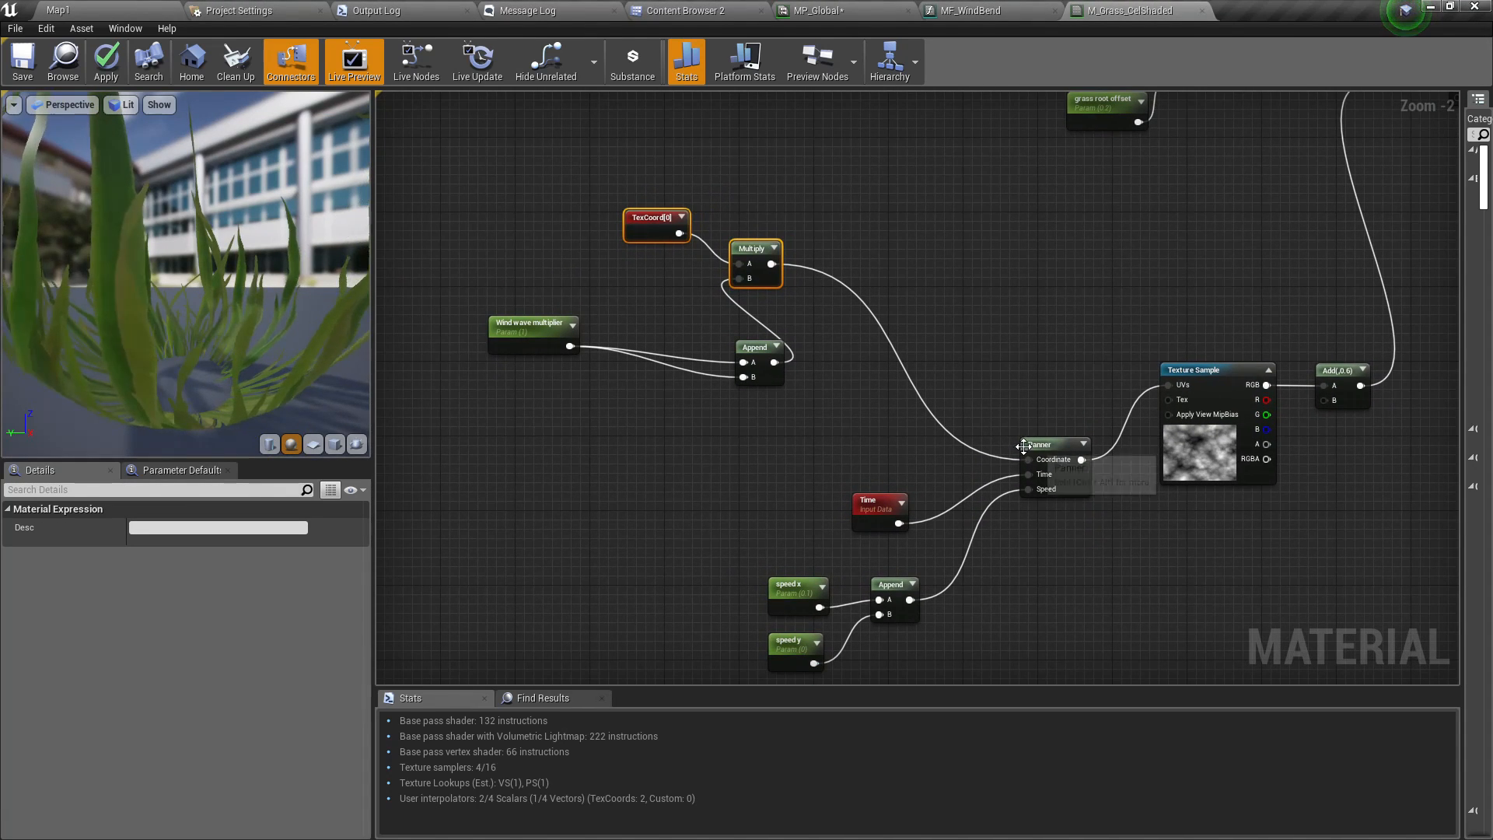
pyautogui.moveTo(1029, 555); pyautogui.dragTo(1031, 542, button='right')
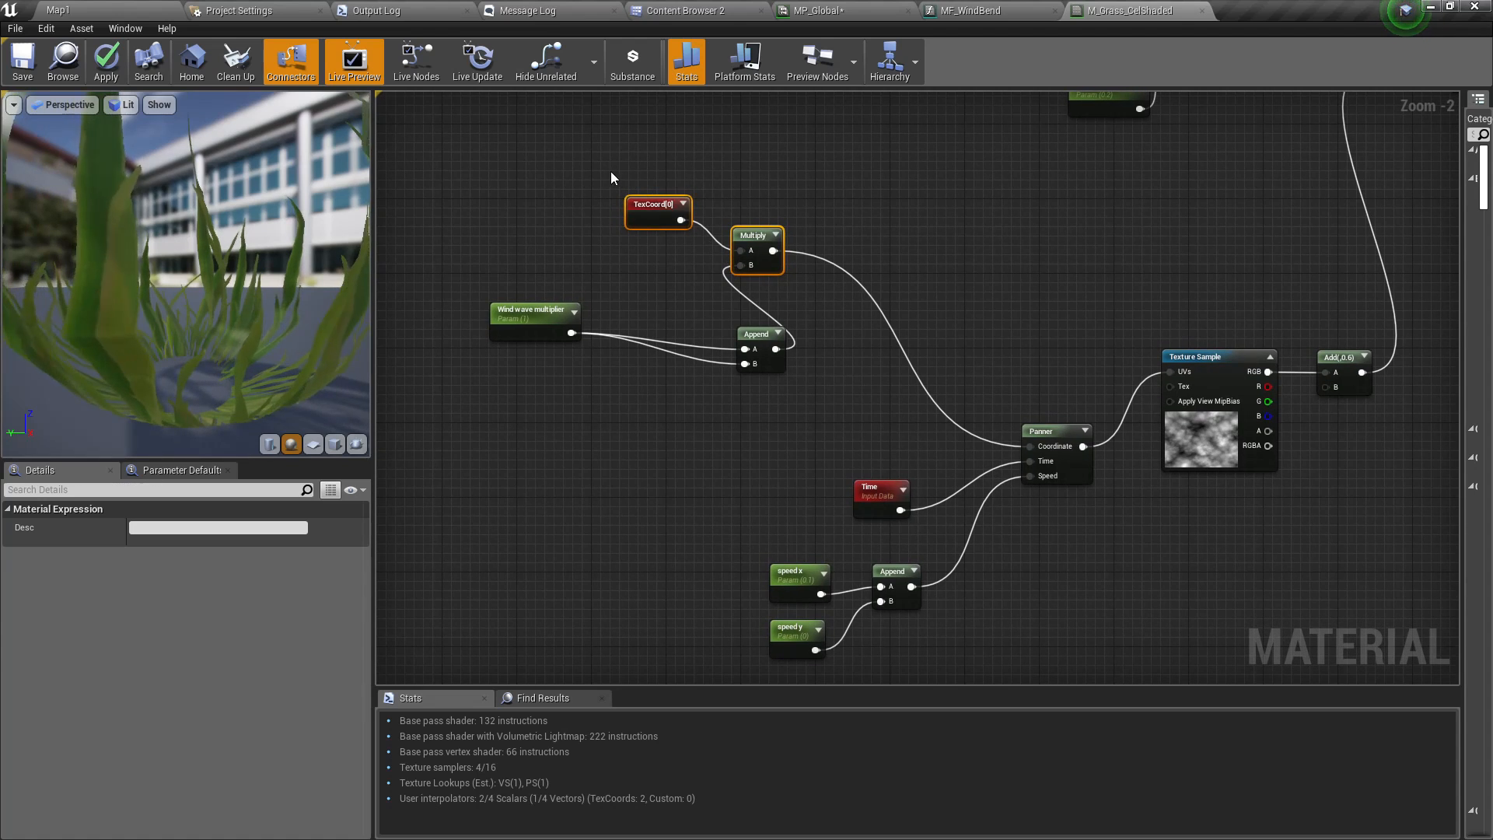
pyautogui.scroll(-2, 907, 366)
pyautogui.scroll(3, 964, 377)
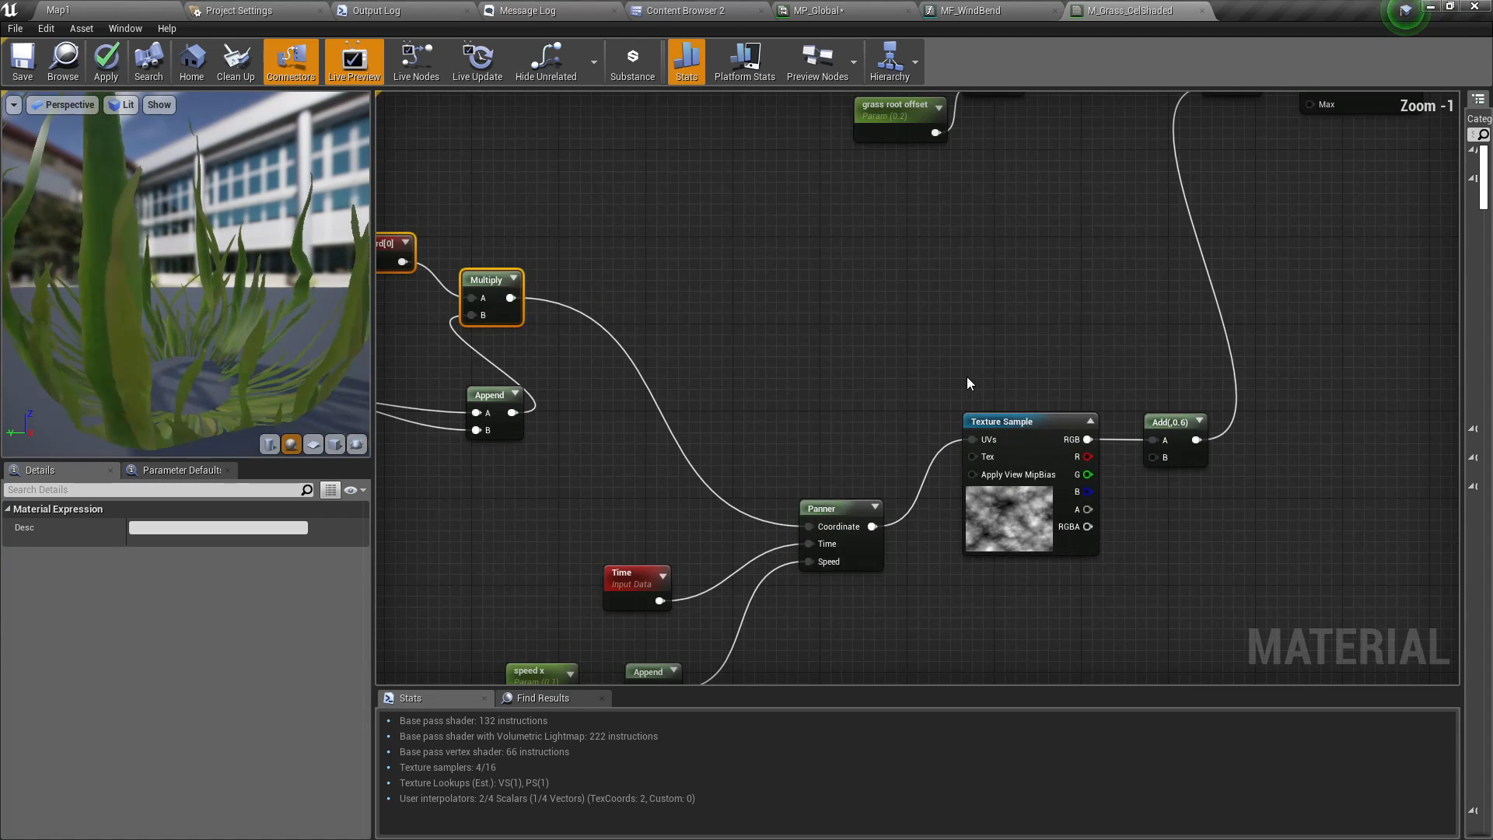
pyautogui.scroll(-2, 967, 376)
pyautogui.moveTo(443, 217); pyautogui.dragTo(517, 227, button='right')
pyautogui.moveTo(460, 228); pyautogui.dragTo(1215, 597)
pyautogui.moveTo(1131, 180); pyautogui.dragTo(1104, 340, button='right')
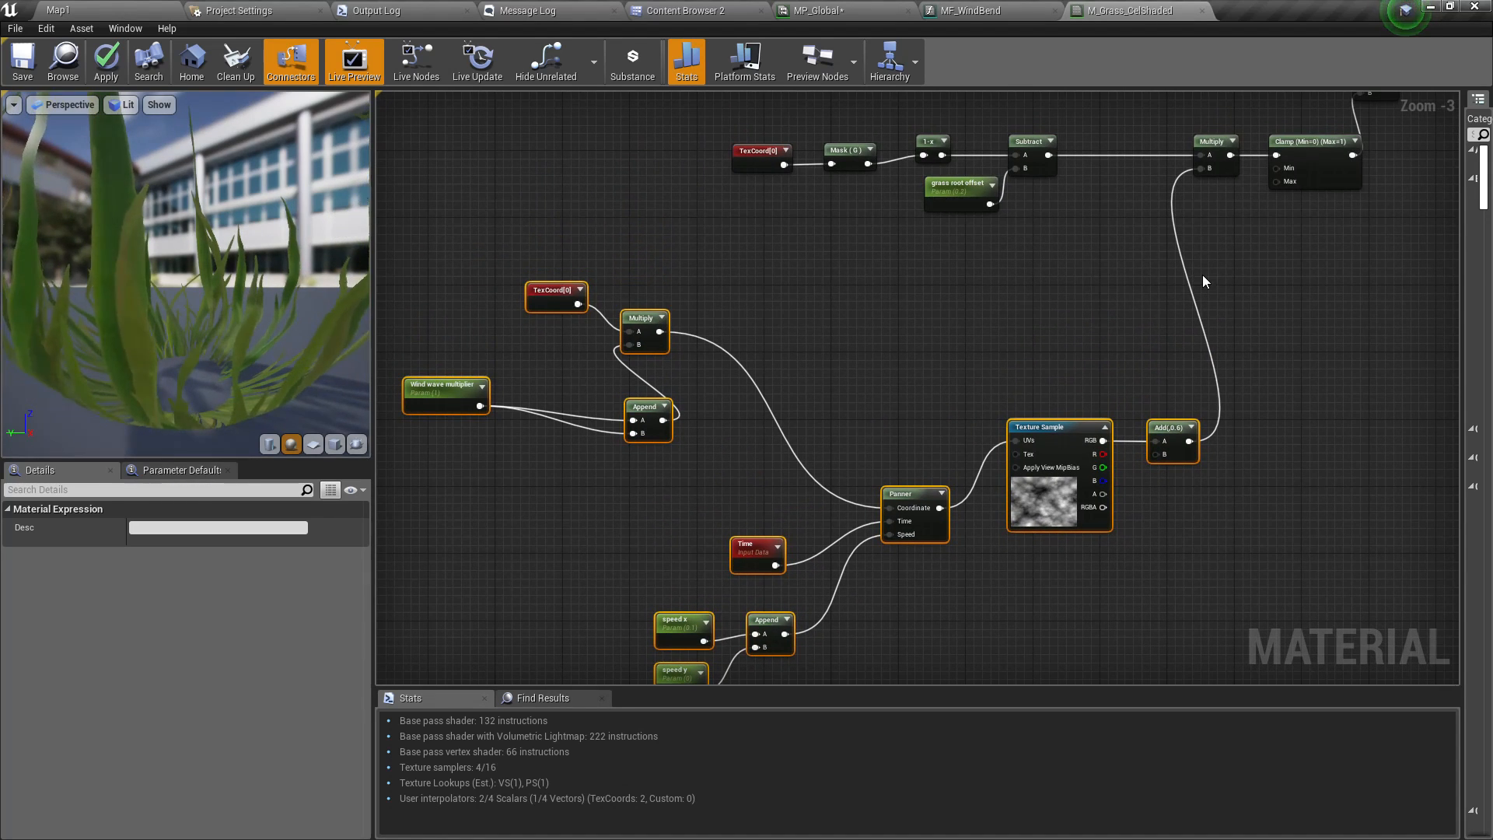
# - Replace the Texture Sample in MF_WindBend with the copied panning noise network and position it below the main node chain
pyautogui.click(1015, 11)
pyautogui.moveTo(877, 408); pyautogui.dragTo(813, 316, button='right')
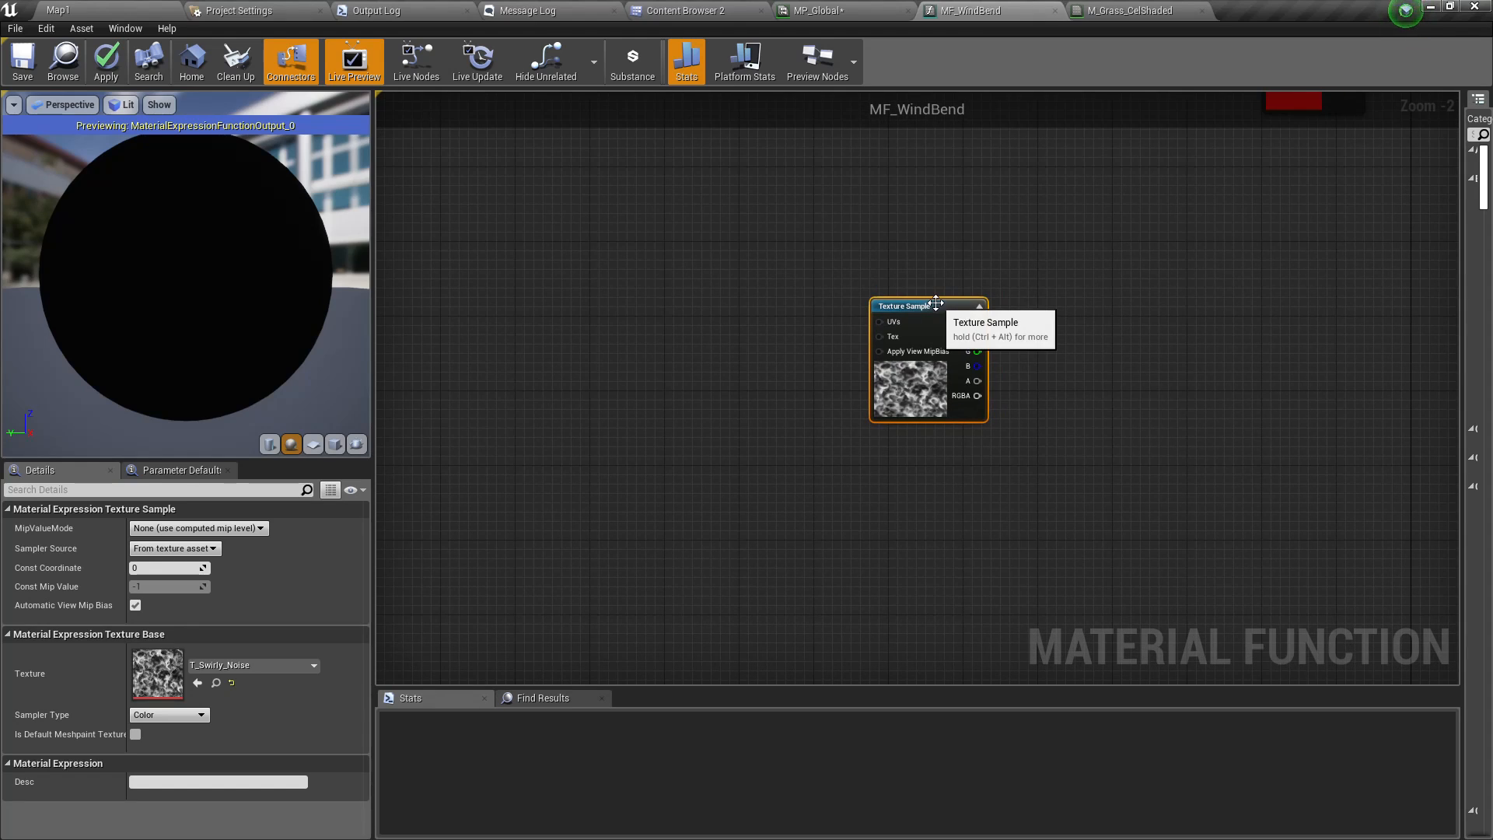
pyautogui.press('Delete')
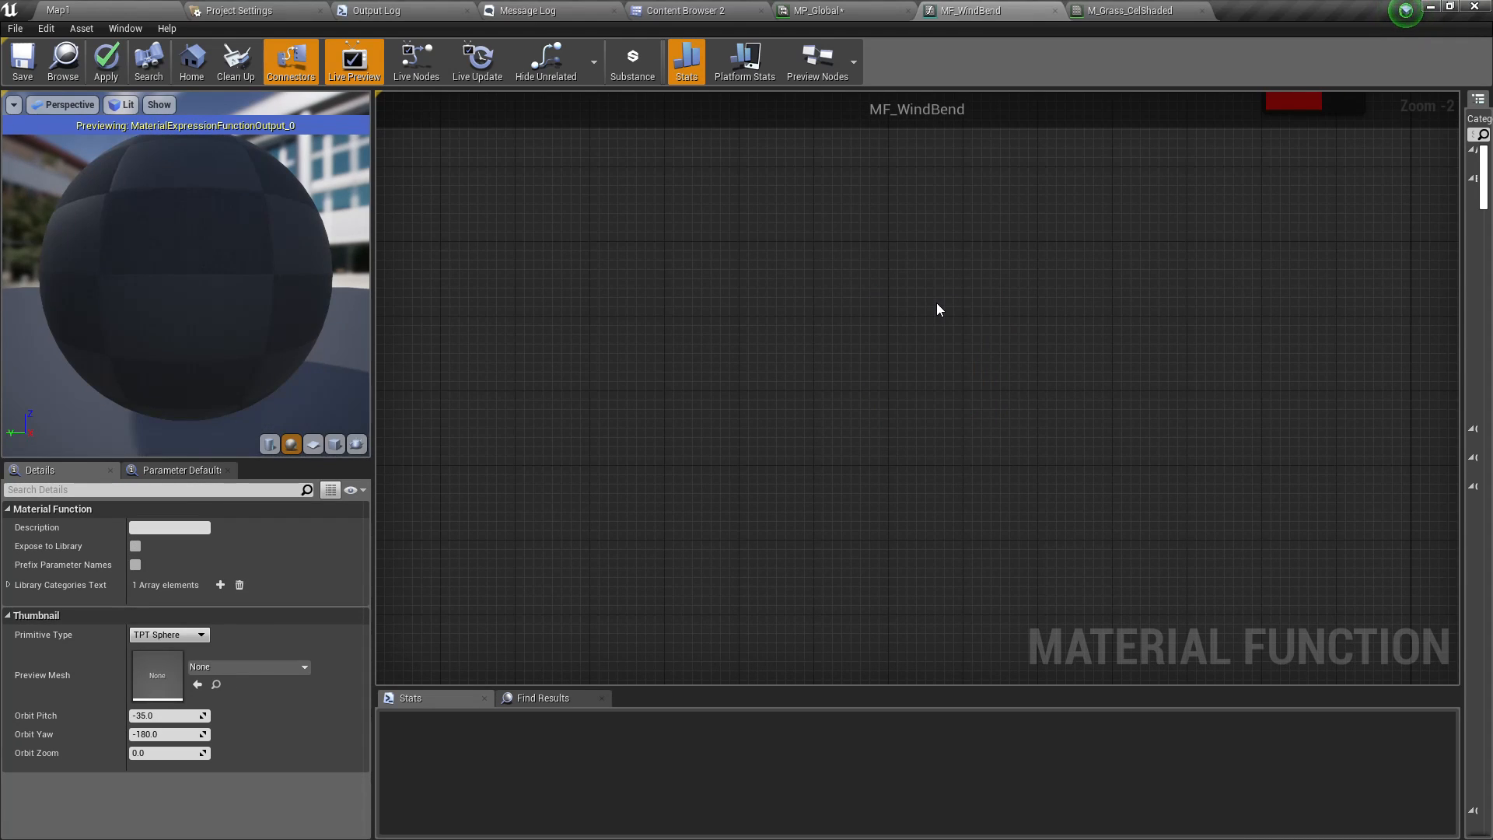
pyautogui.hotkey('ctrl', 'v')
pyautogui.scroll(-2, 804, 408)
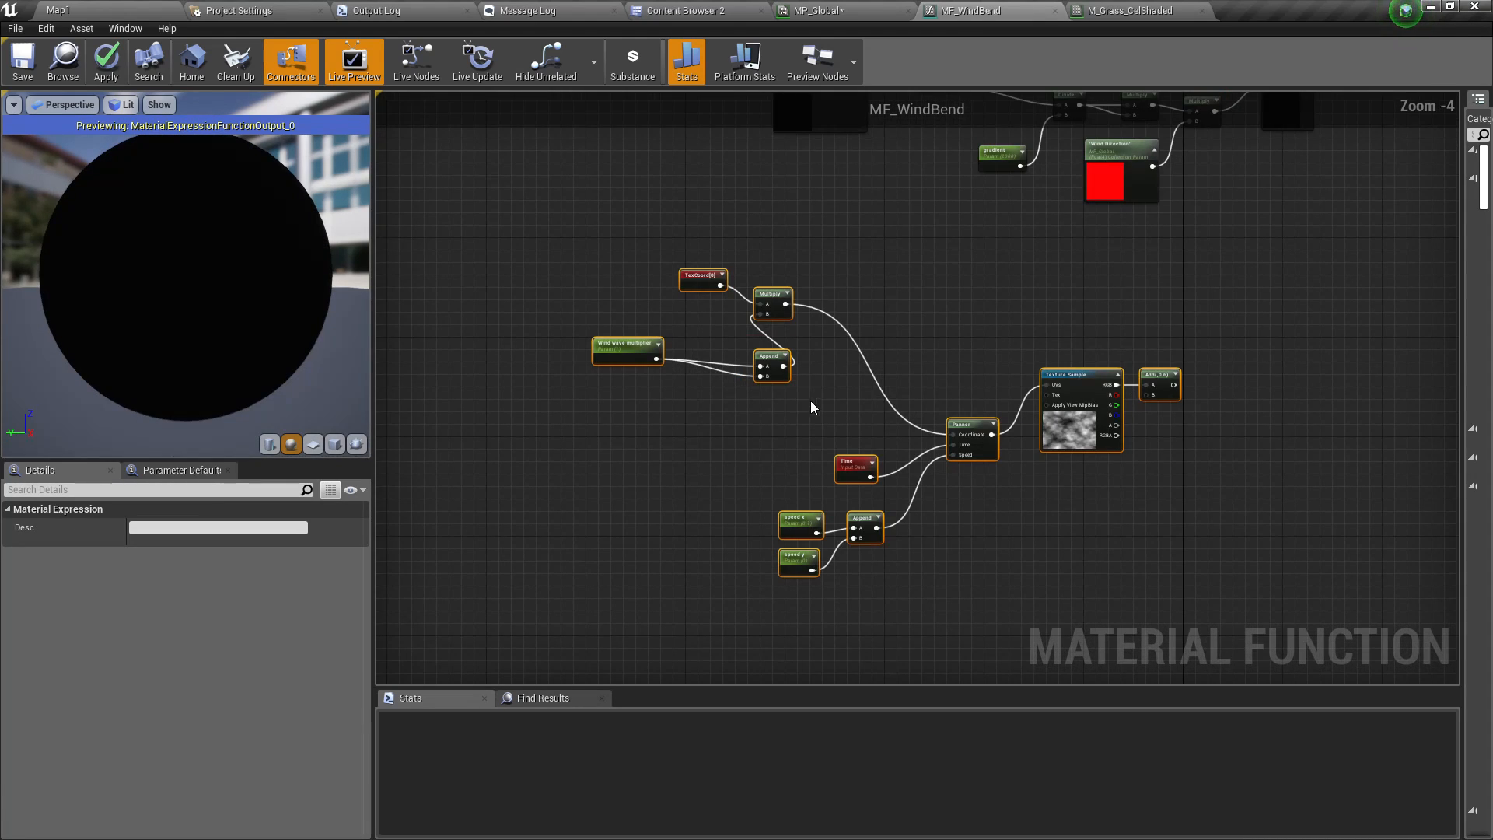
pyautogui.moveTo(926, 393); pyautogui.dragTo(849, 463, button='right')
pyautogui.moveTo(1080, 452); pyautogui.dragTo(1011, 416)
pyautogui.scroll(2, 972, 449)
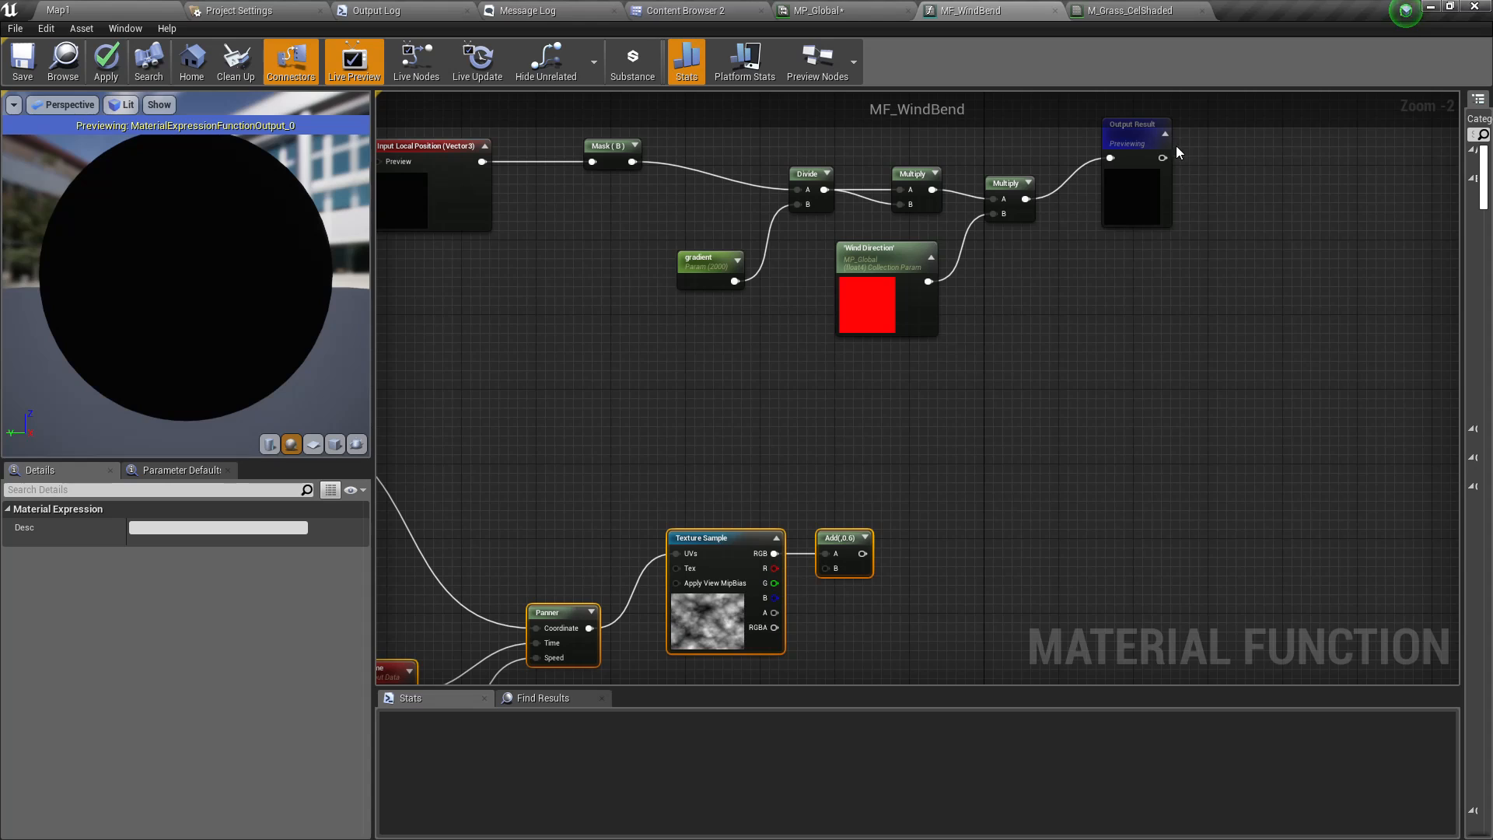
# - Move the Output Result node farther from the final Multiply node in MF_WindBend
pyautogui.moveTo(1157, 148); pyautogui.dragTo(1226, 188)
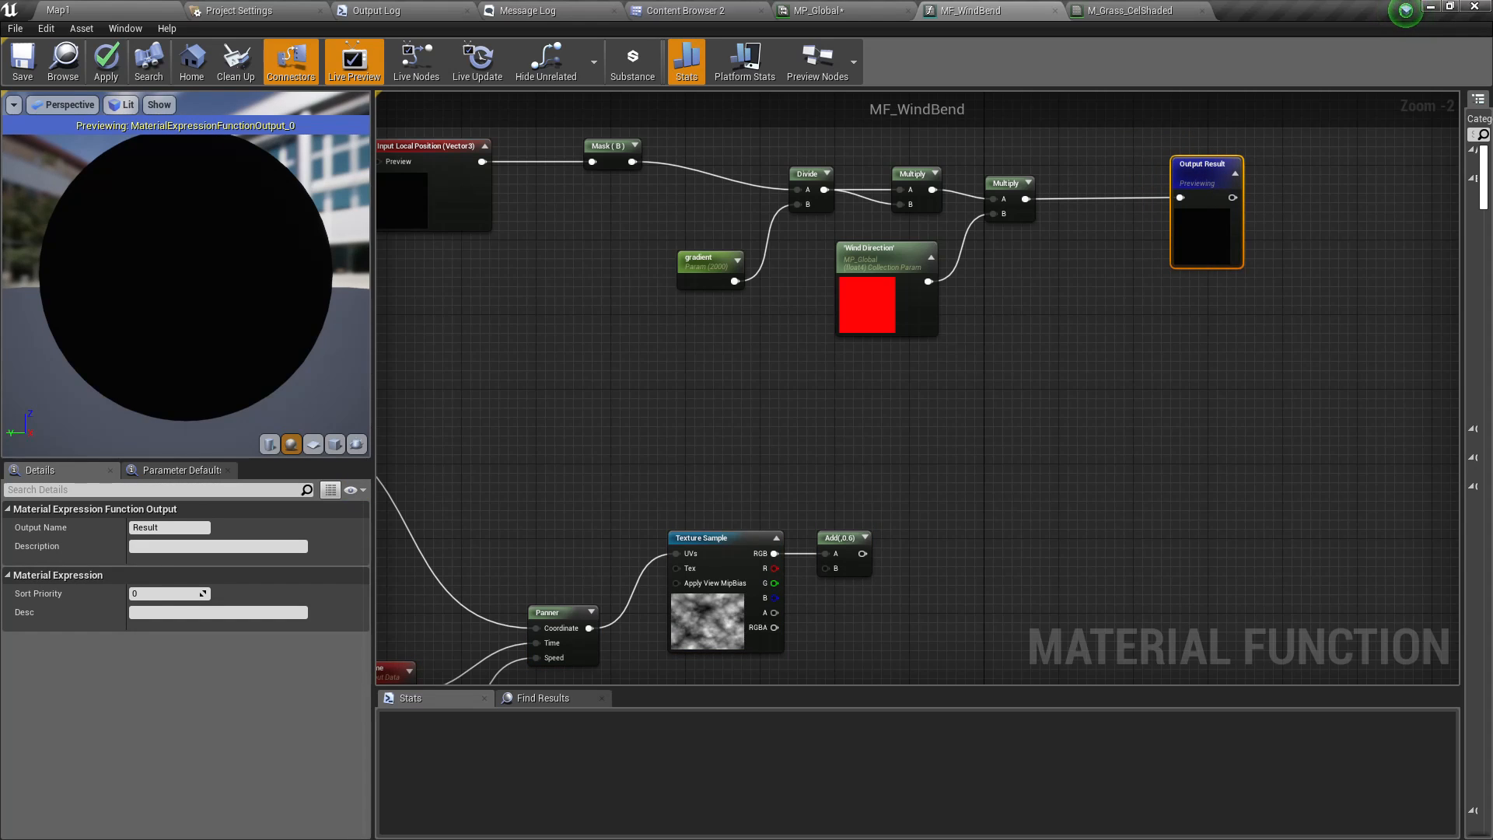
pyautogui.moveTo(1129, 450); pyautogui.dragTo(1231, 375, button='right')
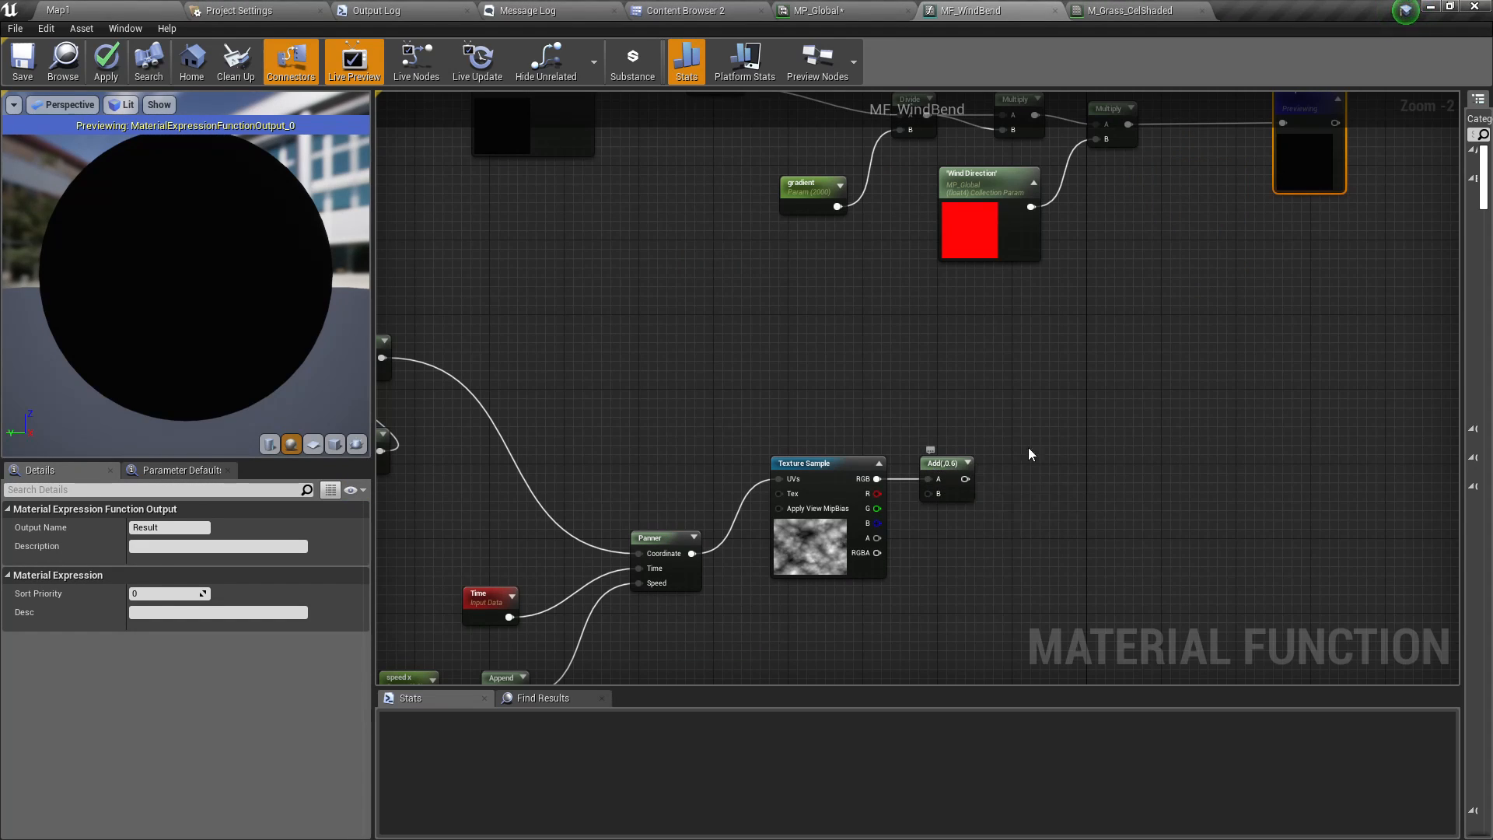
pyautogui.scroll(-3, 1031, 454)
# - Examine how M_Grass_CelShaded combines the noise, Clamp and Wind Direction nodes ahead of World Position Offset
pyautogui.click(1166, 11)
pyautogui.moveTo(1130, 332); pyautogui.dragTo(969, 474, button='right')
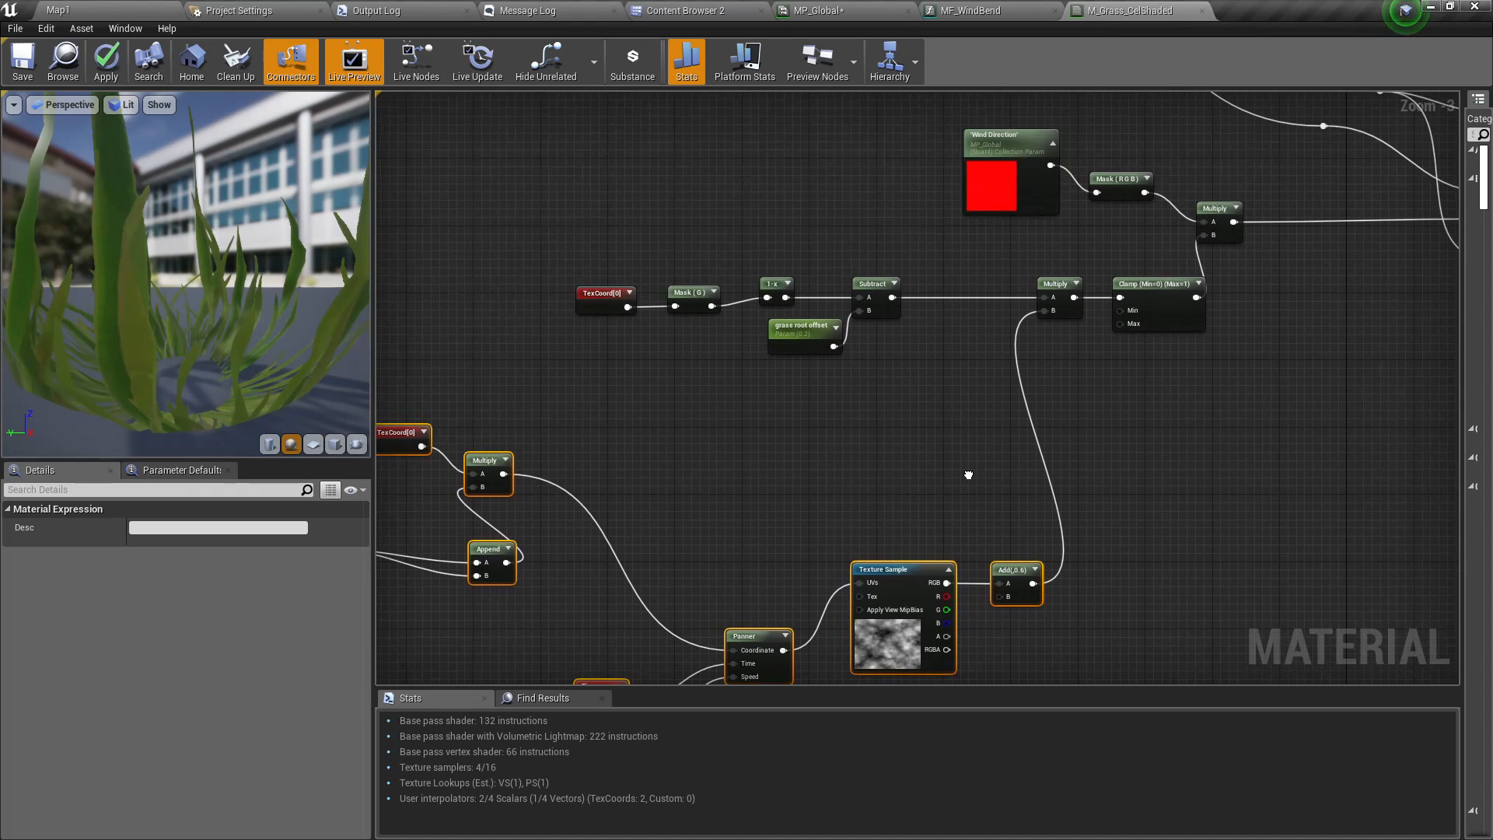
pyautogui.scroll(2, 1120, 302)
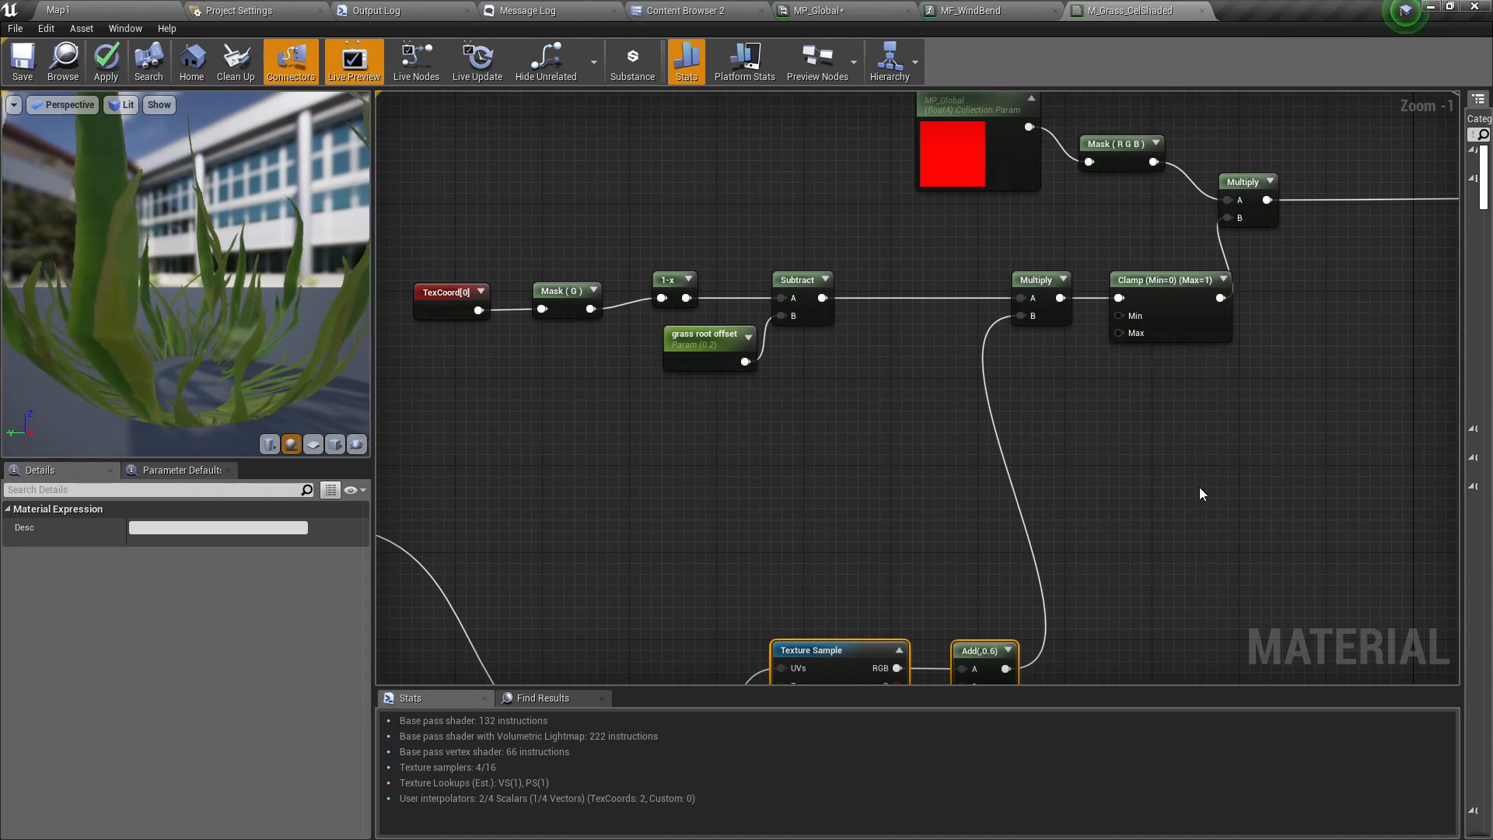
pyautogui.moveTo(1200, 489); pyautogui.dragTo(942, 669, button='right')
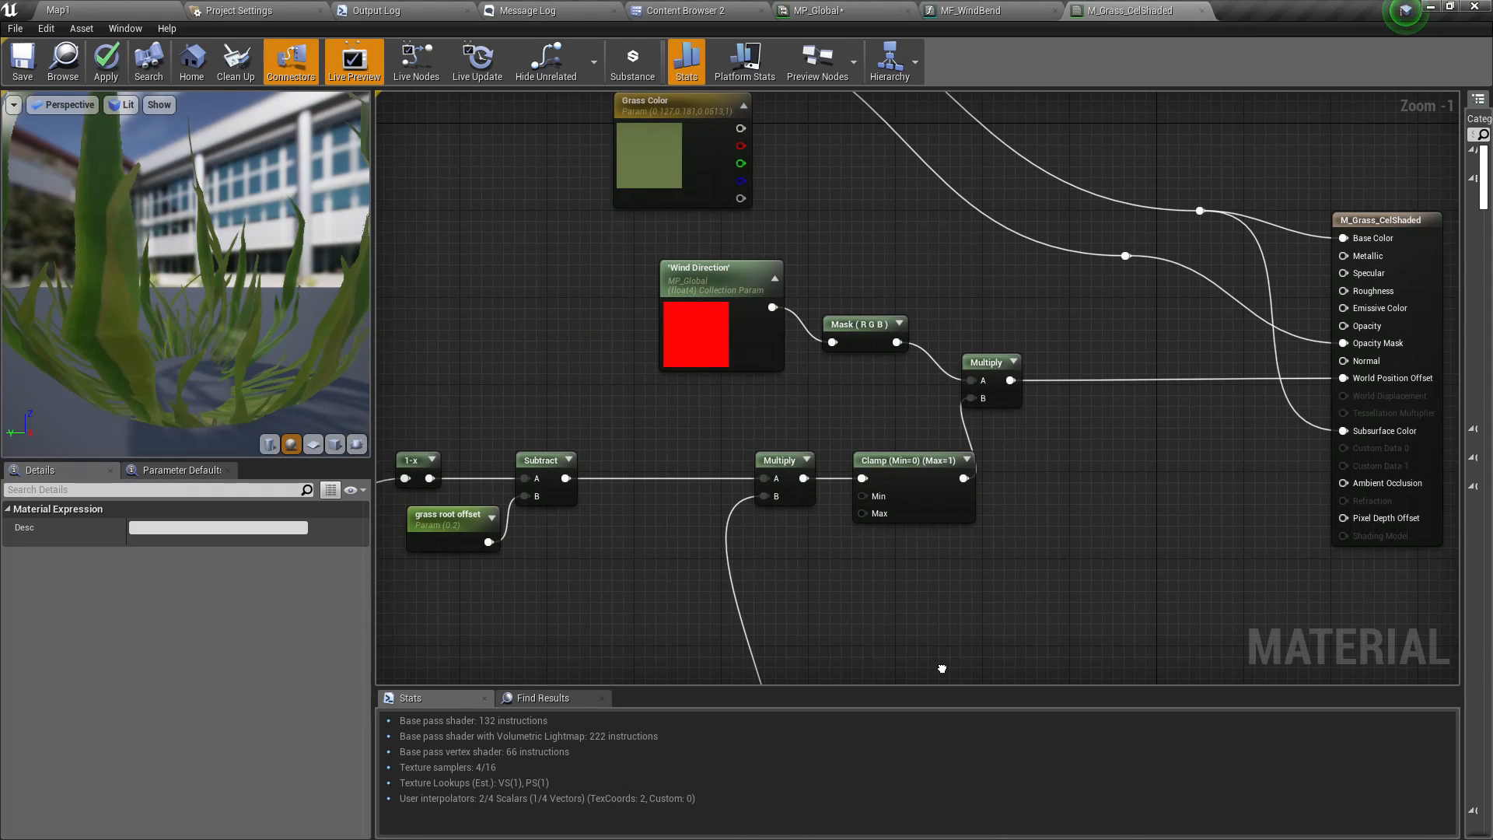
pyautogui.moveTo(942, 669); pyautogui.dragTo(1067, 474, button='right')
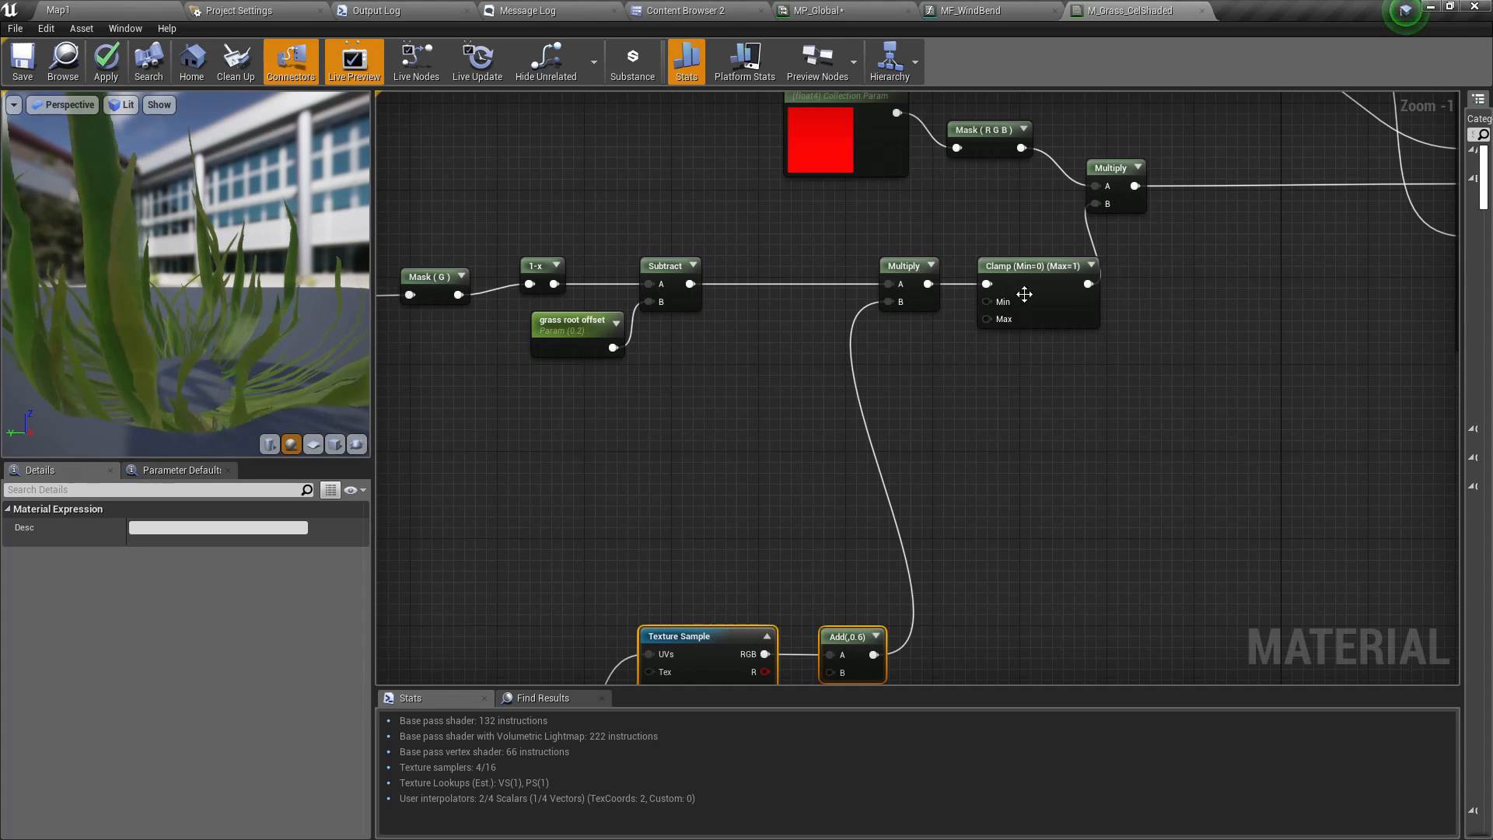
pyautogui.moveTo(1024, 294); pyautogui.dragTo(1072, 405, button='right')
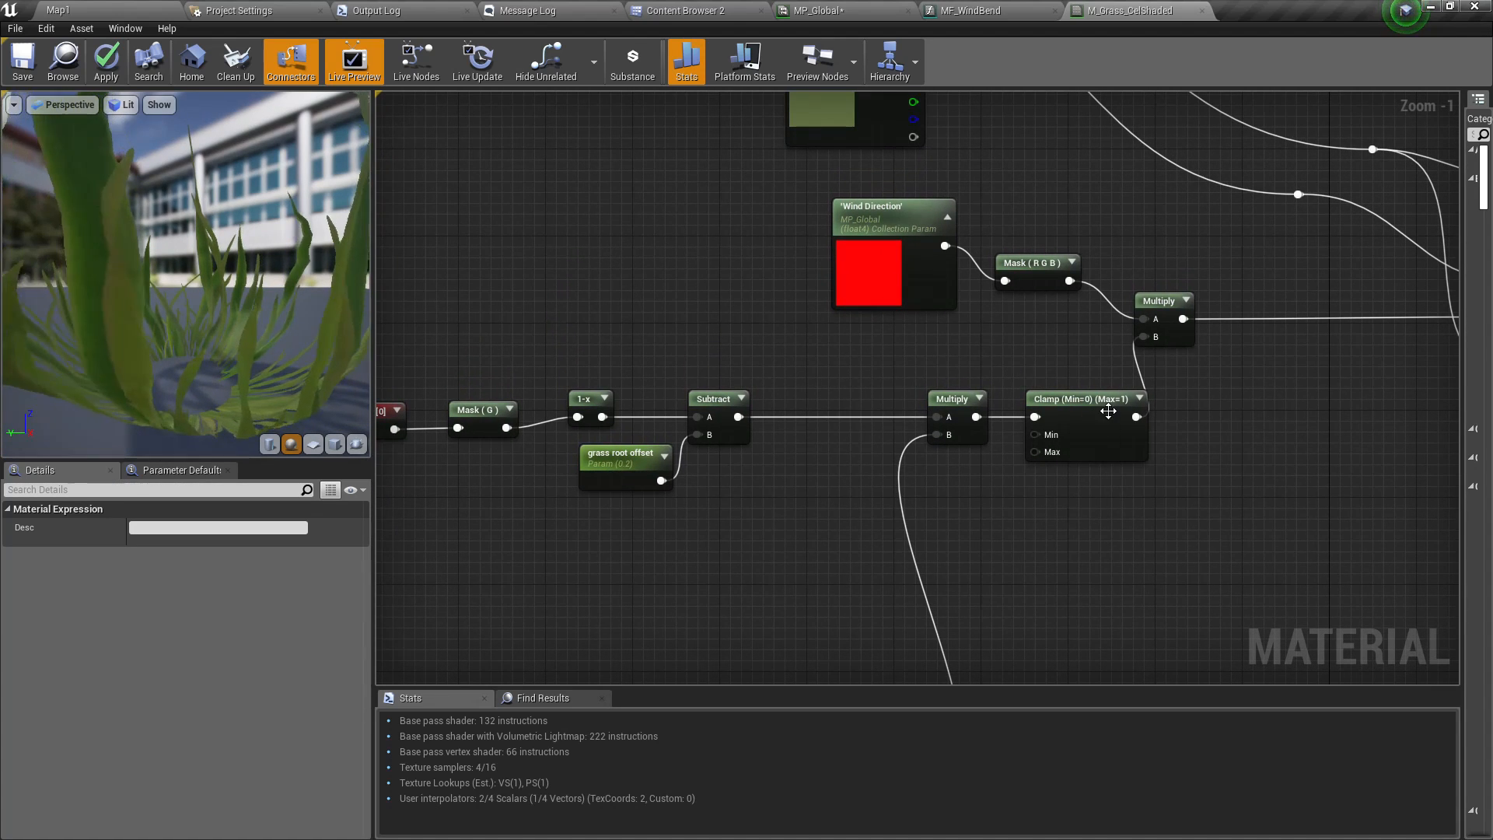
# - Move the Wind Direction, final Multiply and Output Result nodes of MF_WindBend together to make room after the first Multiply
pyautogui.click(930, 9)
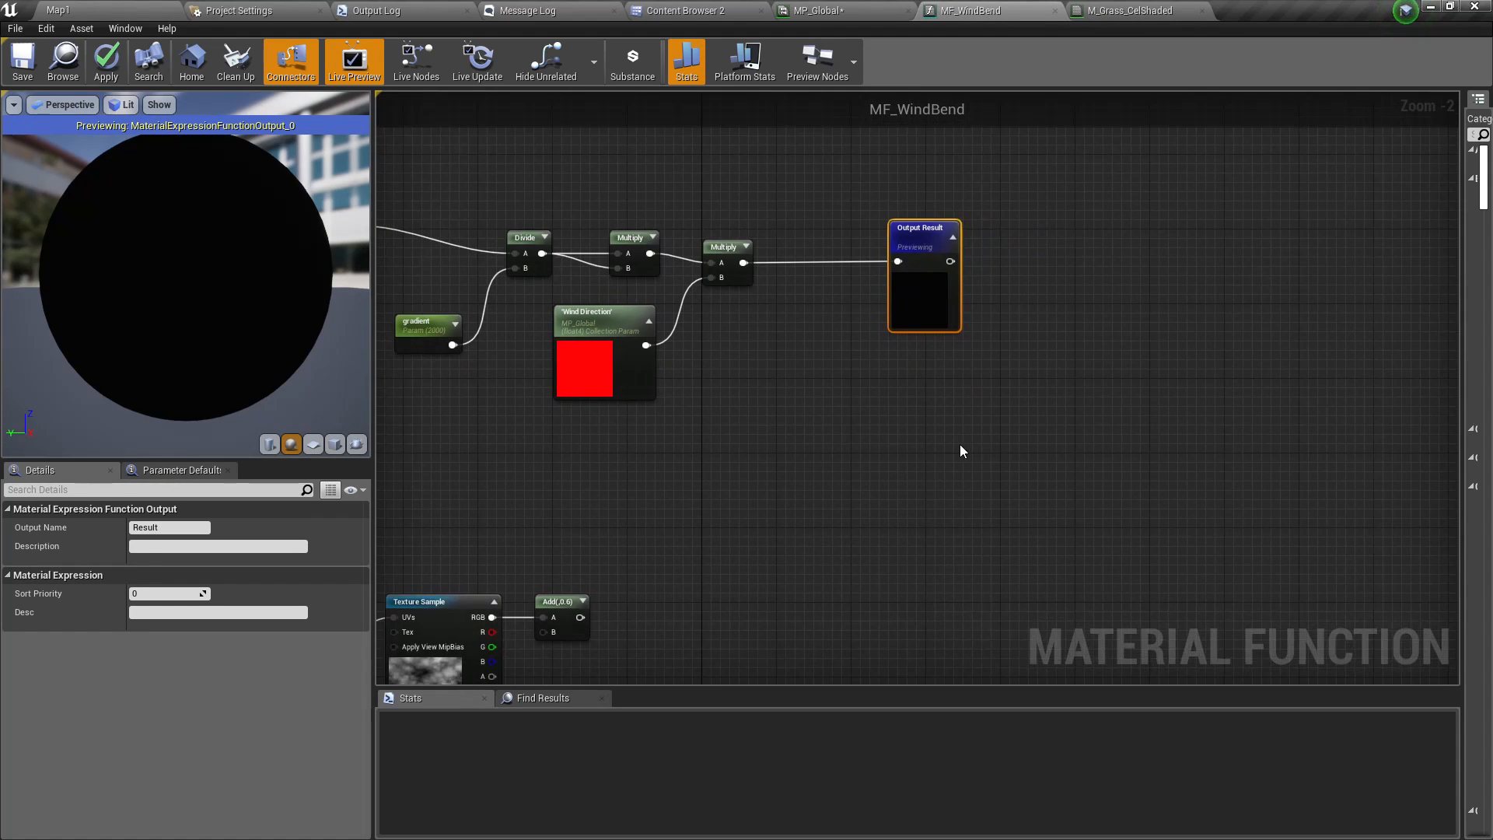
pyautogui.moveTo(684, 282); pyautogui.dragTo(627, 286)
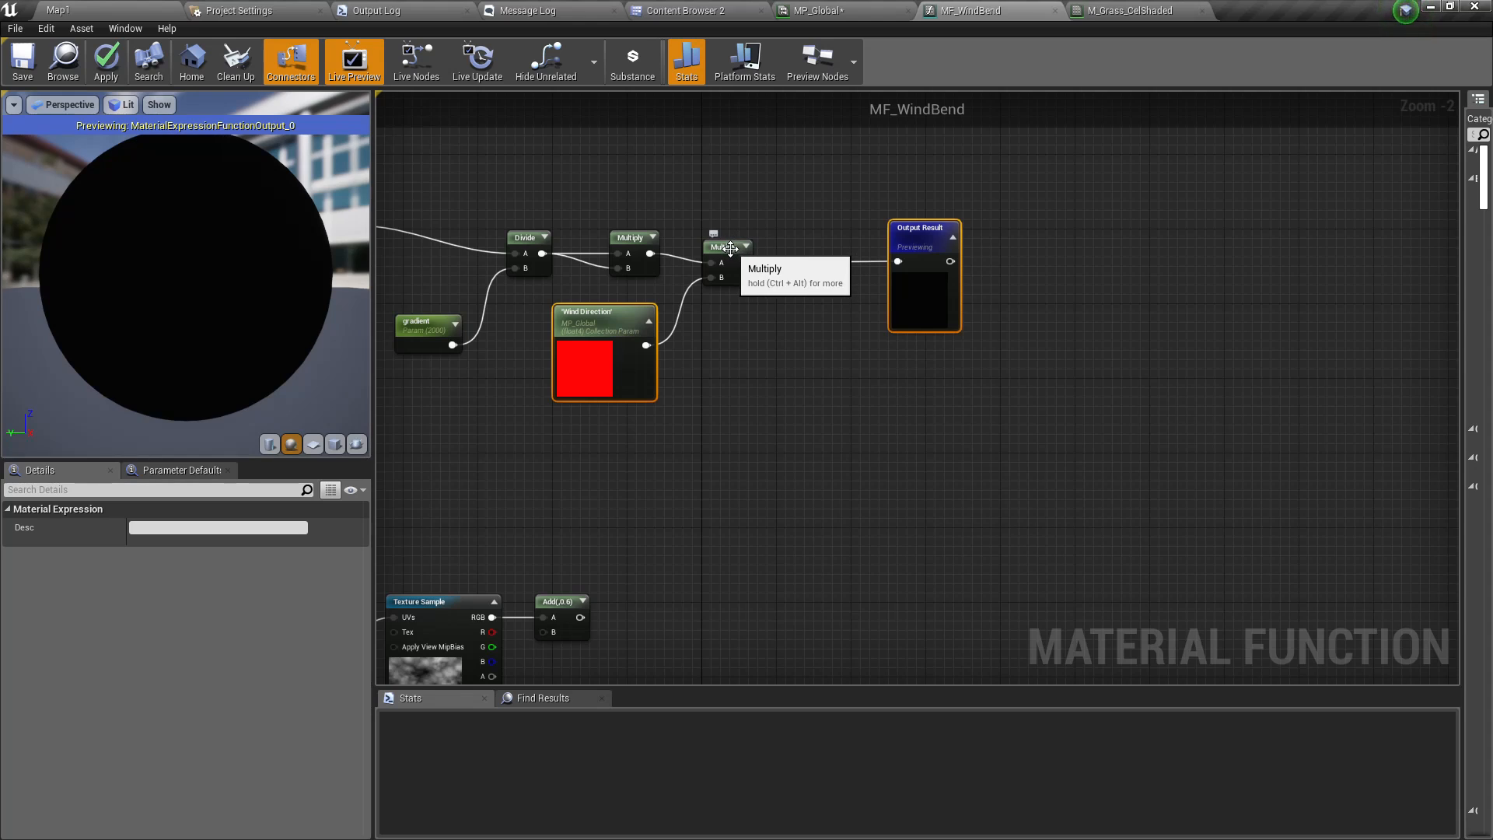
pyautogui.moveTo(731, 254); pyautogui.dragTo(1040, 244)
pyautogui.moveTo(767, 308); pyautogui.dragTo(859, 377, button='right')
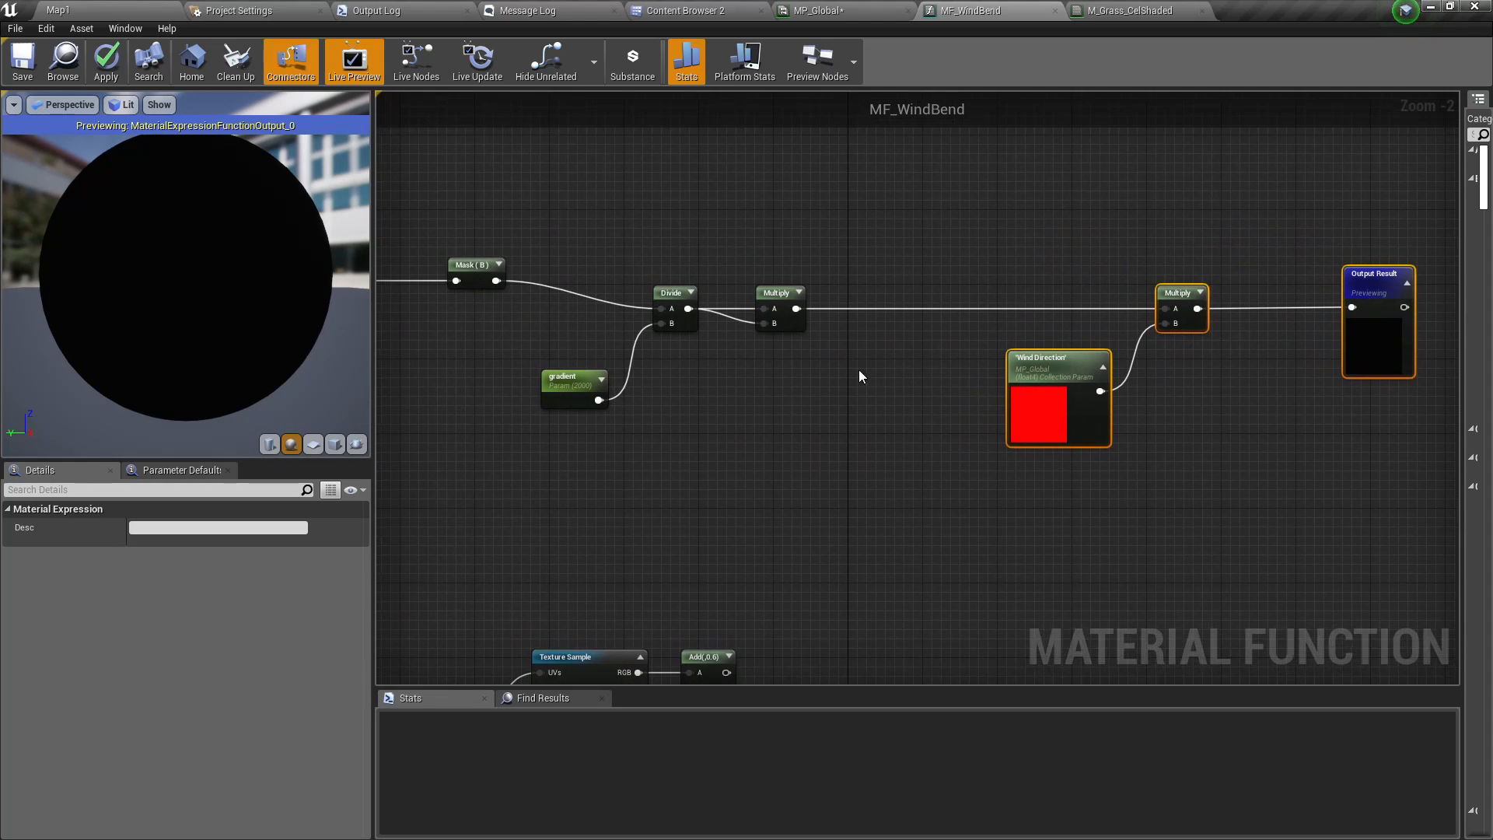
# - Add a Multiply node fed by the first Multiply's output and connect the noise network's Add(,0.6) output to its B input
pyautogui.moveTo(792, 305); pyautogui.dragTo(874, 311)
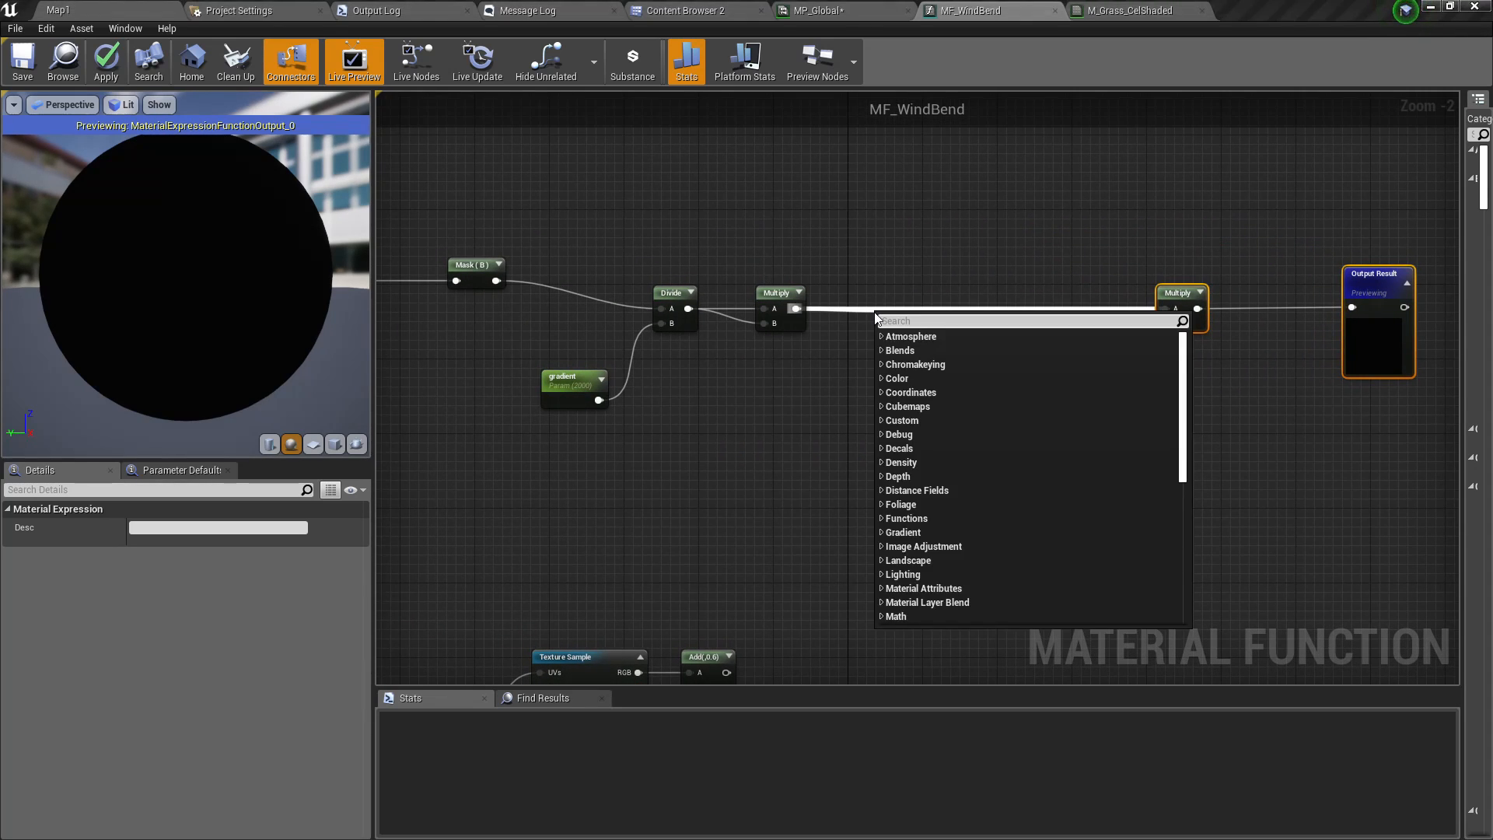
pyautogui.write('mul')
pyautogui.press('Return')
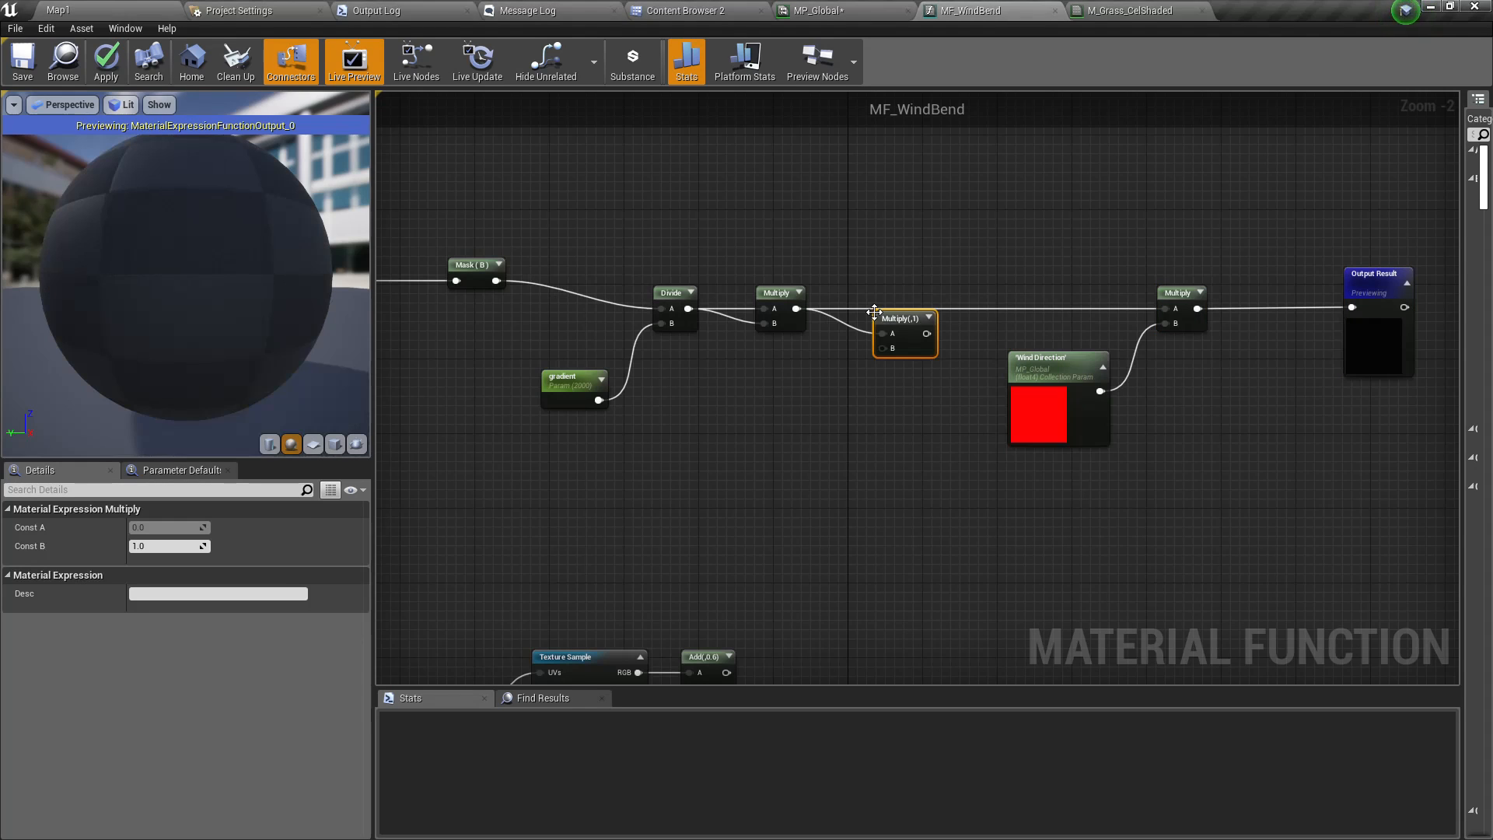
pyautogui.moveTo(801, 634); pyautogui.dragTo(805, 483, button='right')
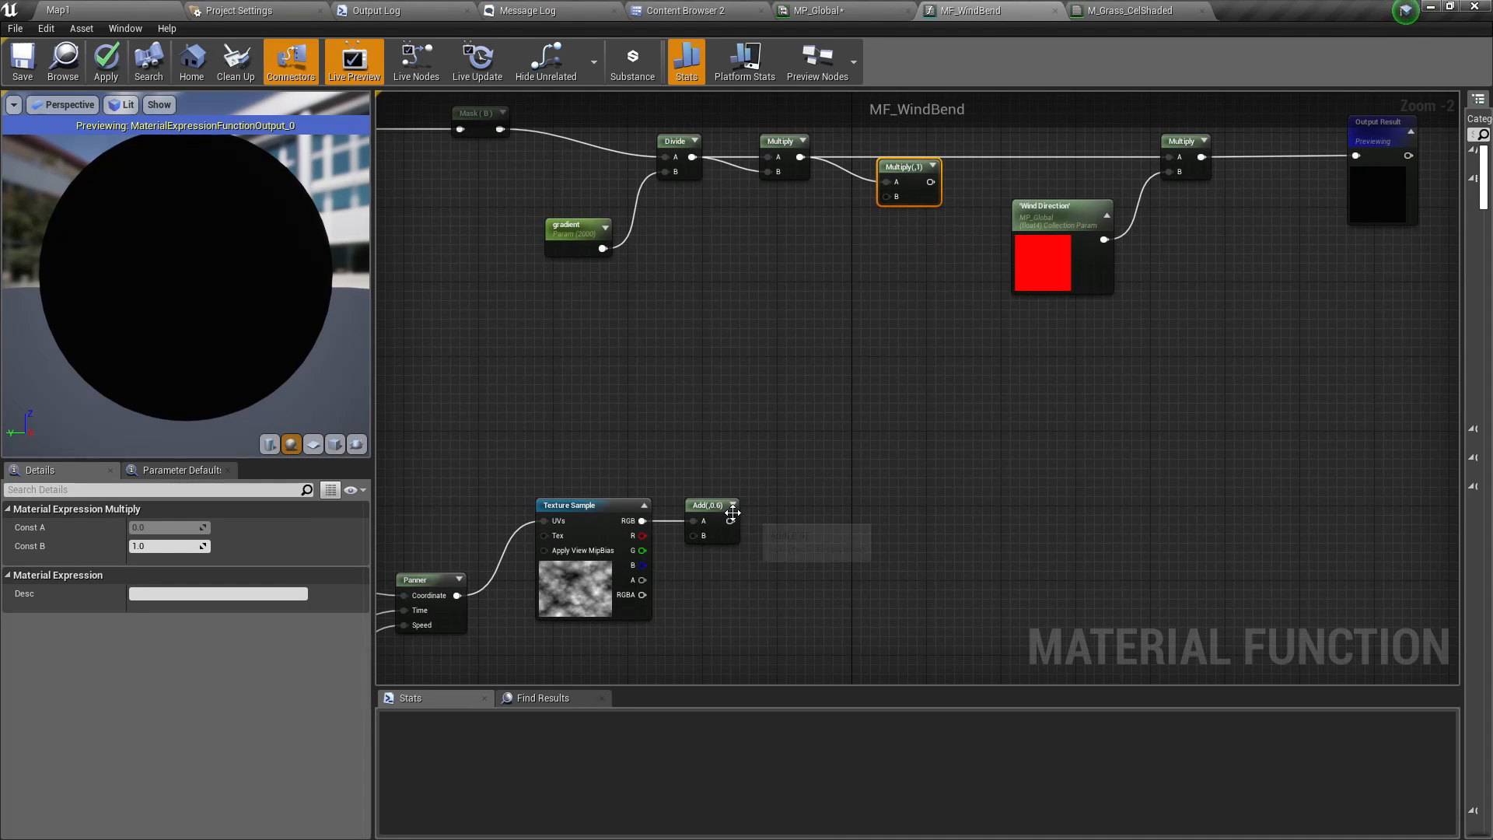
pyautogui.moveTo(743, 520); pyautogui.dragTo(894, 196)
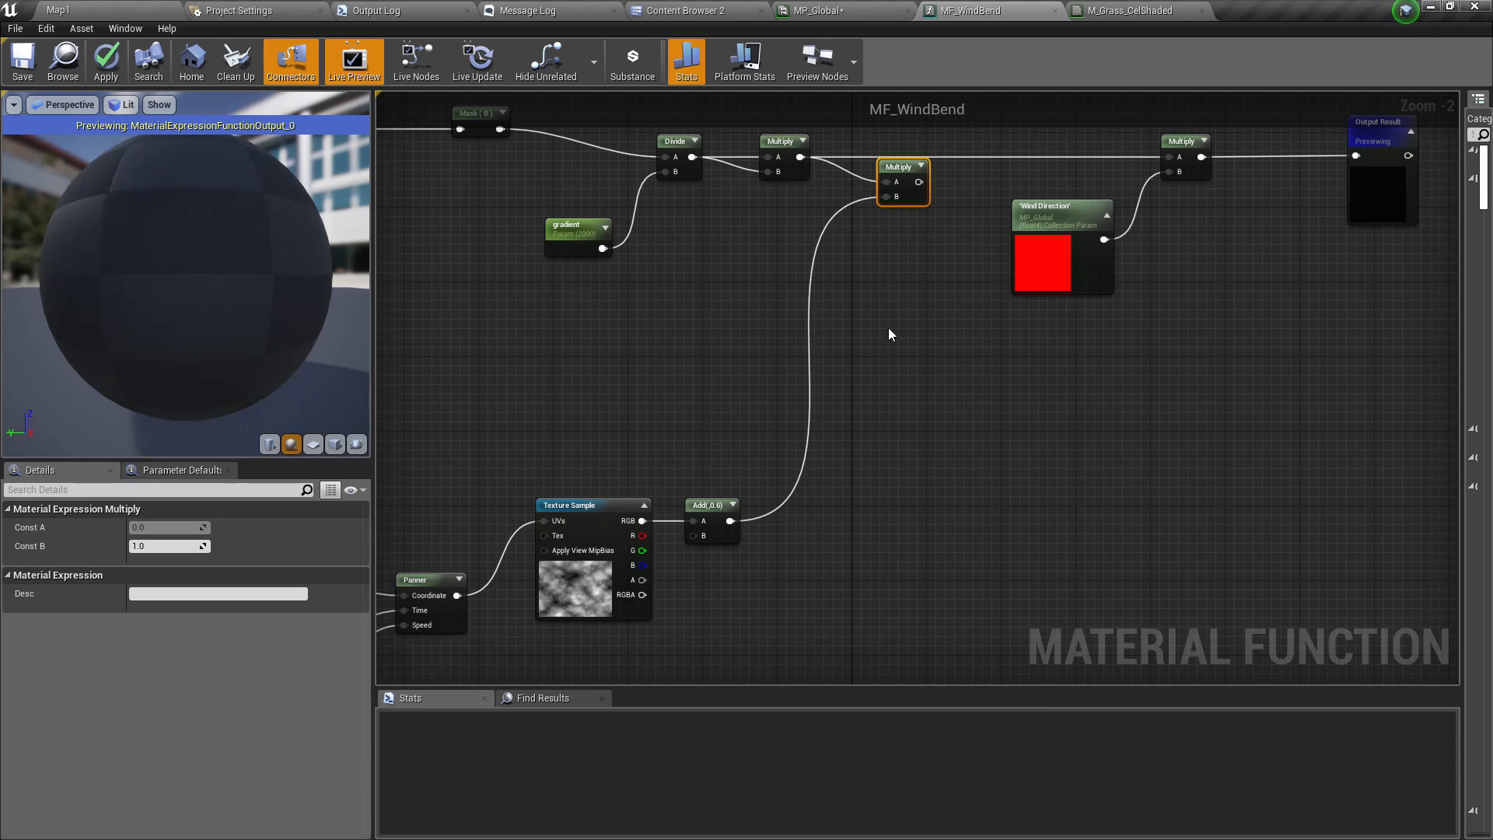
pyautogui.moveTo(890, 333); pyautogui.dragTo(726, 620, button='right')
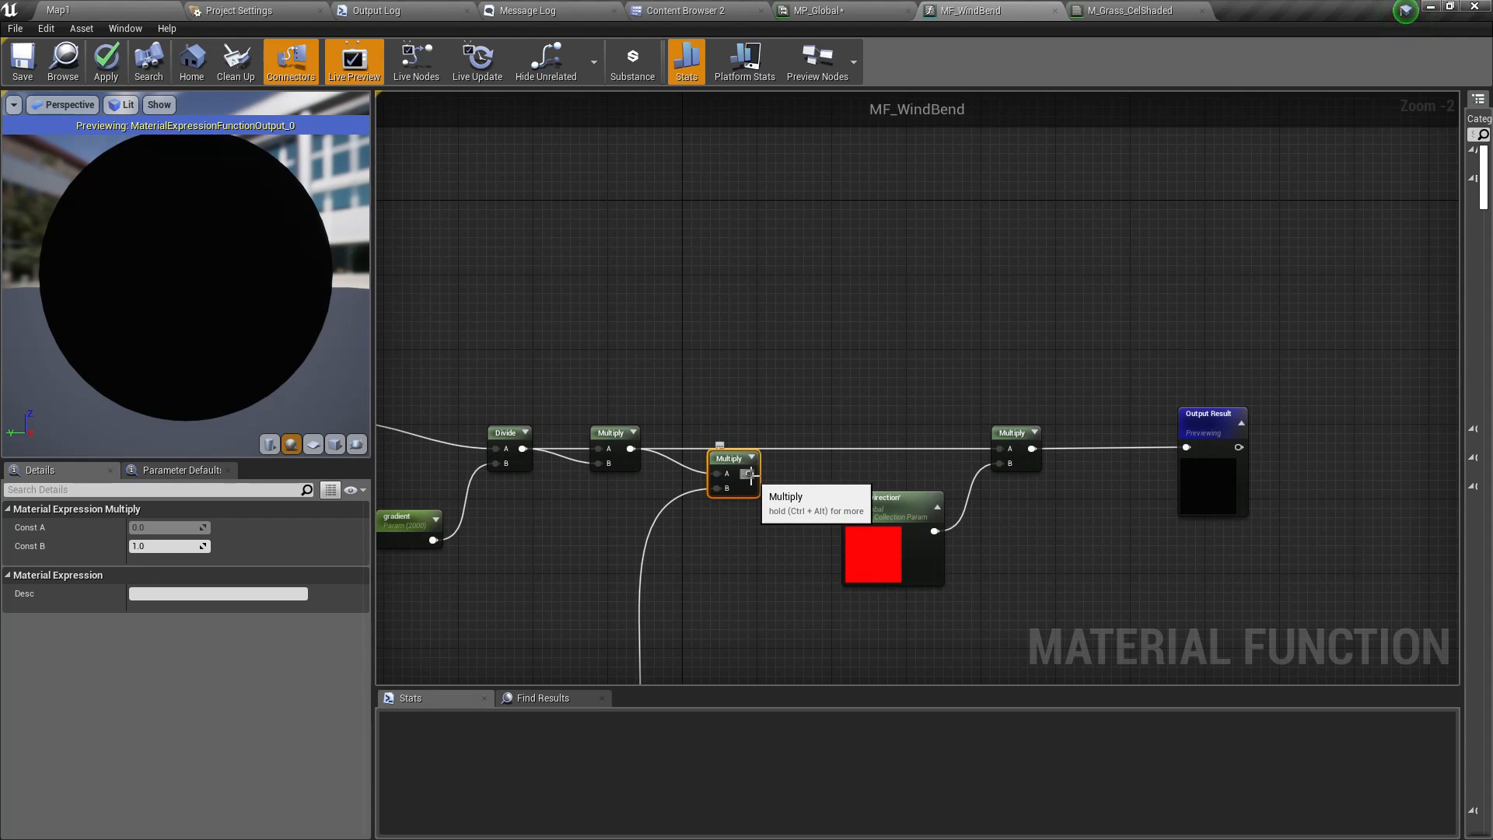
# - Following the M_Grass_CelShaded graph, insert a Clamp node between the new noise Multiply and the A input of MF_WindBend's final Multiply
pyautogui.click(1119, 10)
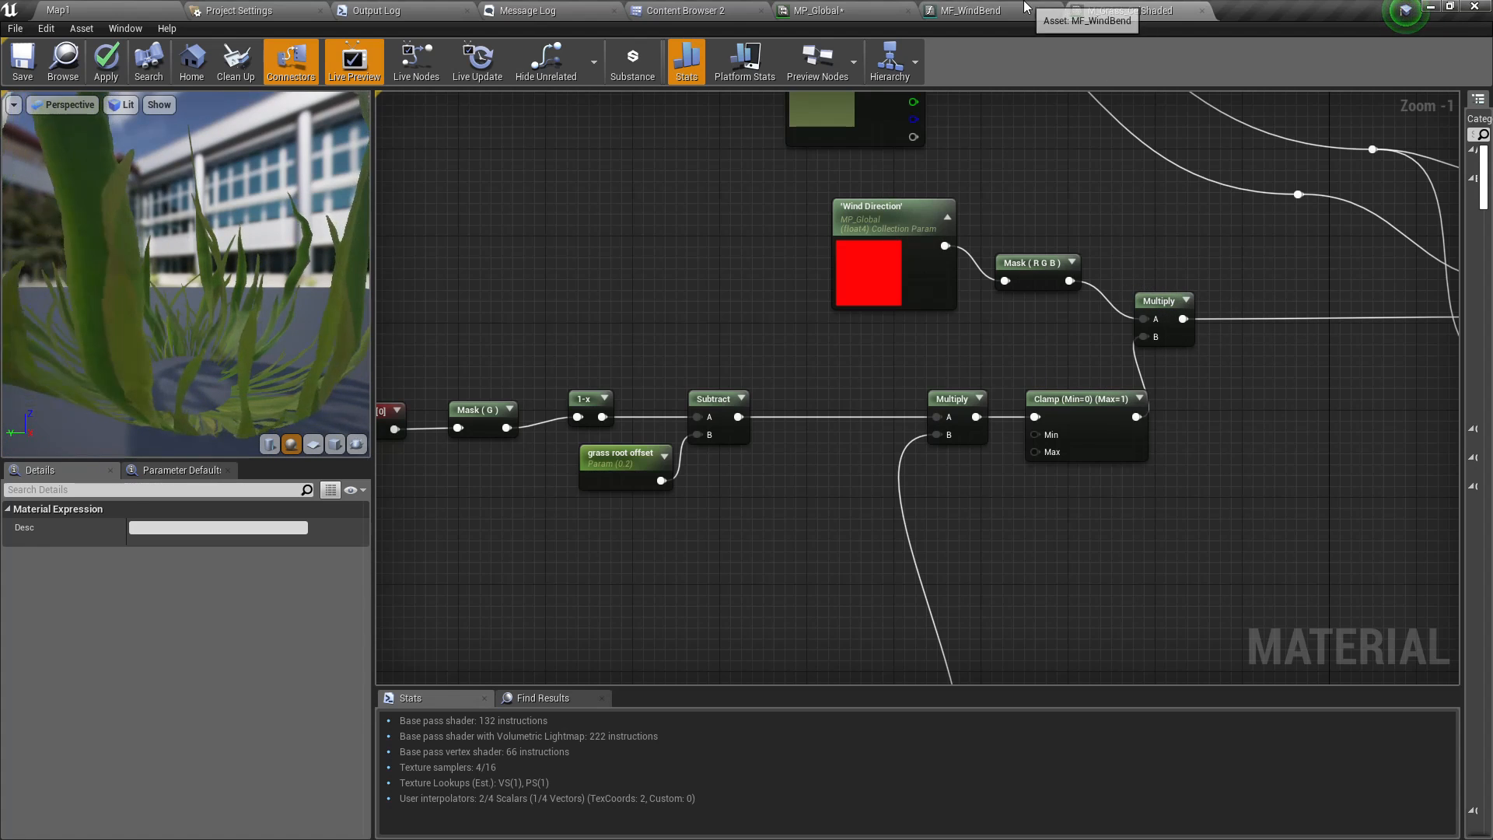
pyautogui.click(995, 10)
pyautogui.moveTo(936, 195); pyautogui.dragTo(804, 255, button='right')
pyautogui.moveTo(750, 398); pyautogui.dragTo(787, 388)
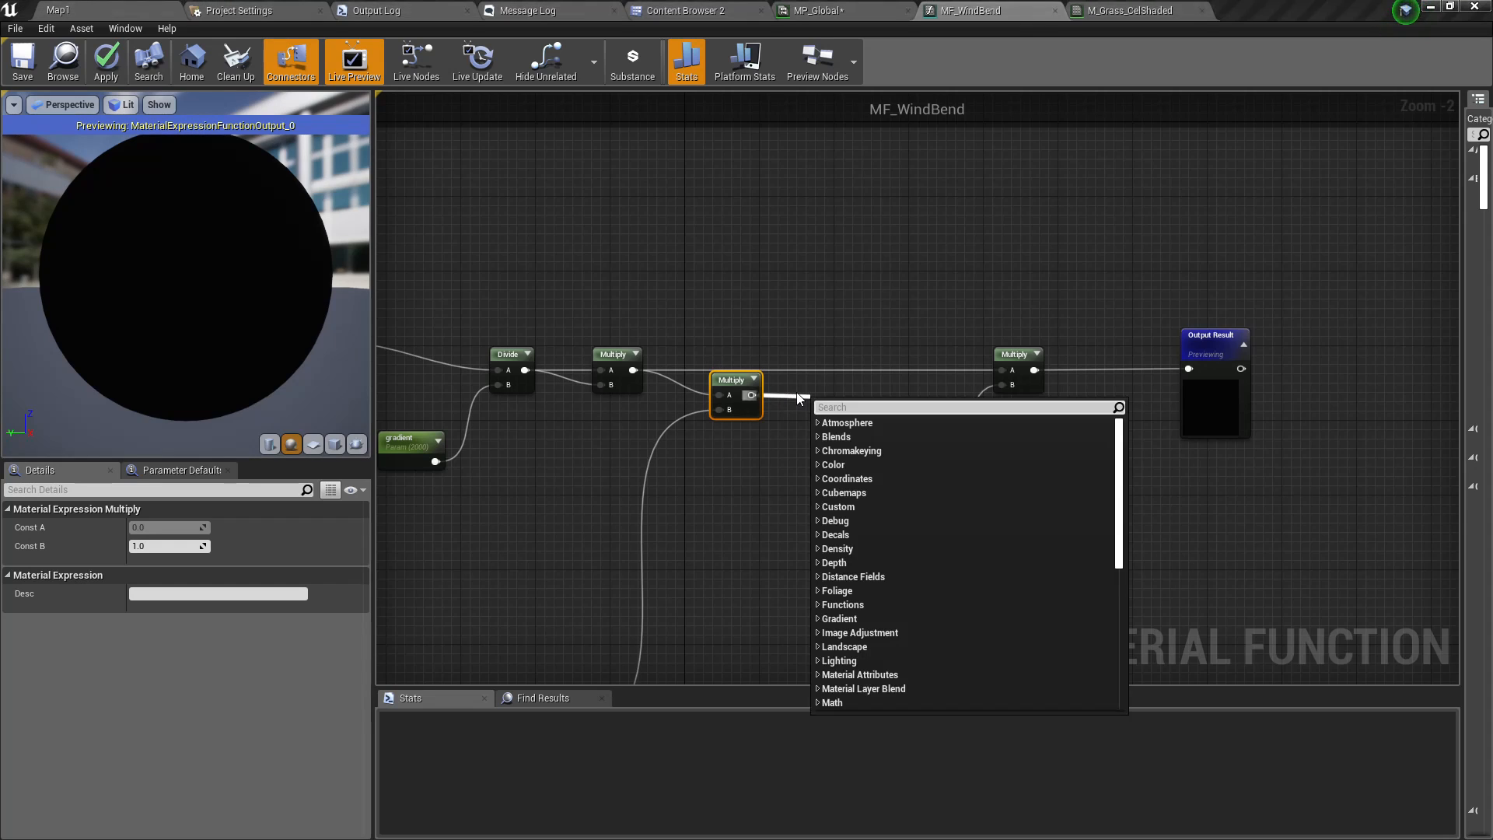
pyautogui.write('clamp')
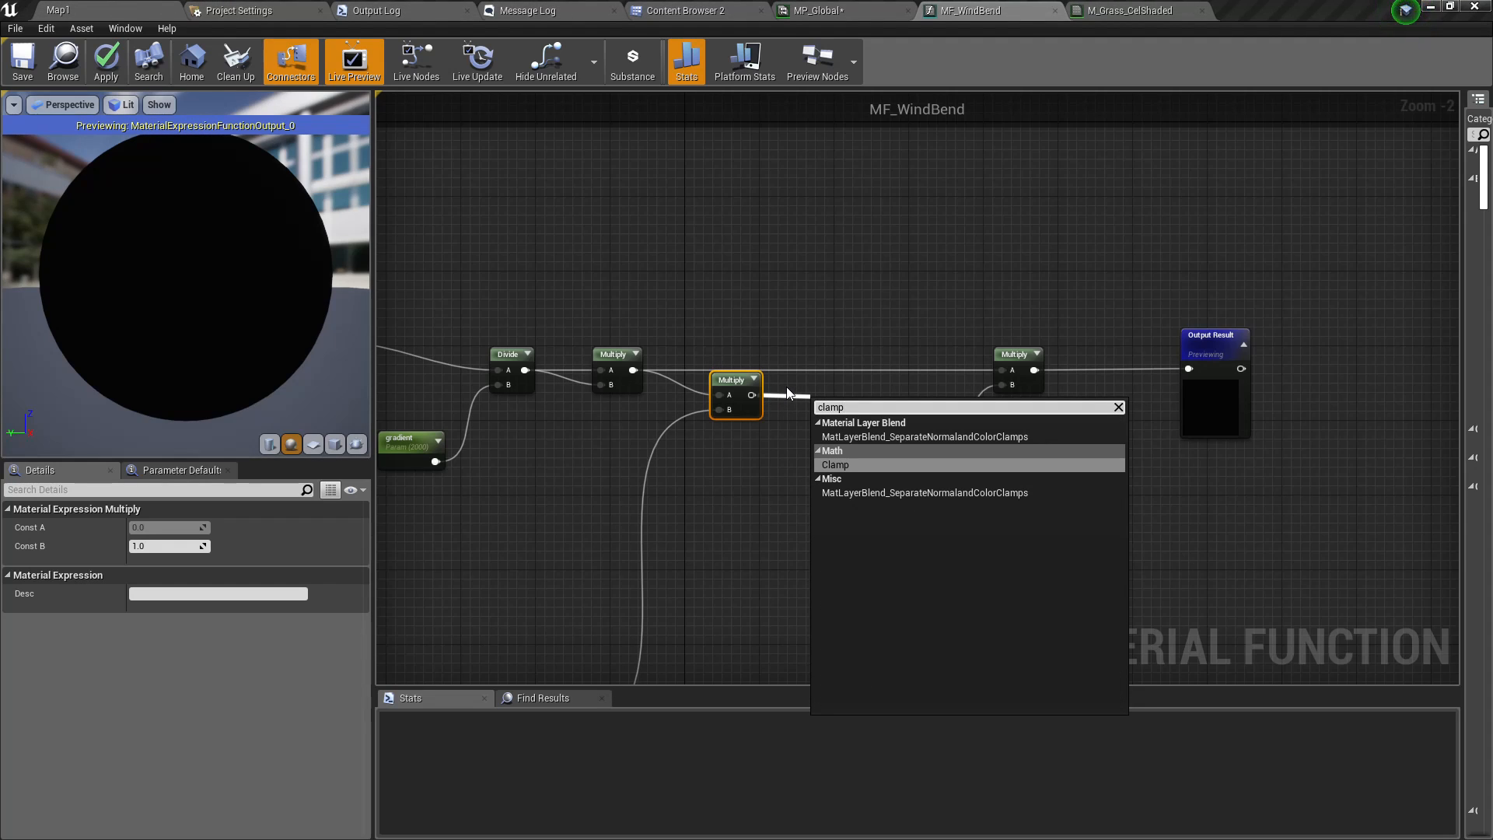
pyautogui.press('Return')
pyautogui.moveTo(865, 403); pyautogui.dragTo(1002, 370)
pyautogui.moveTo(748, 604); pyautogui.dragTo(1031, 353, button='right')
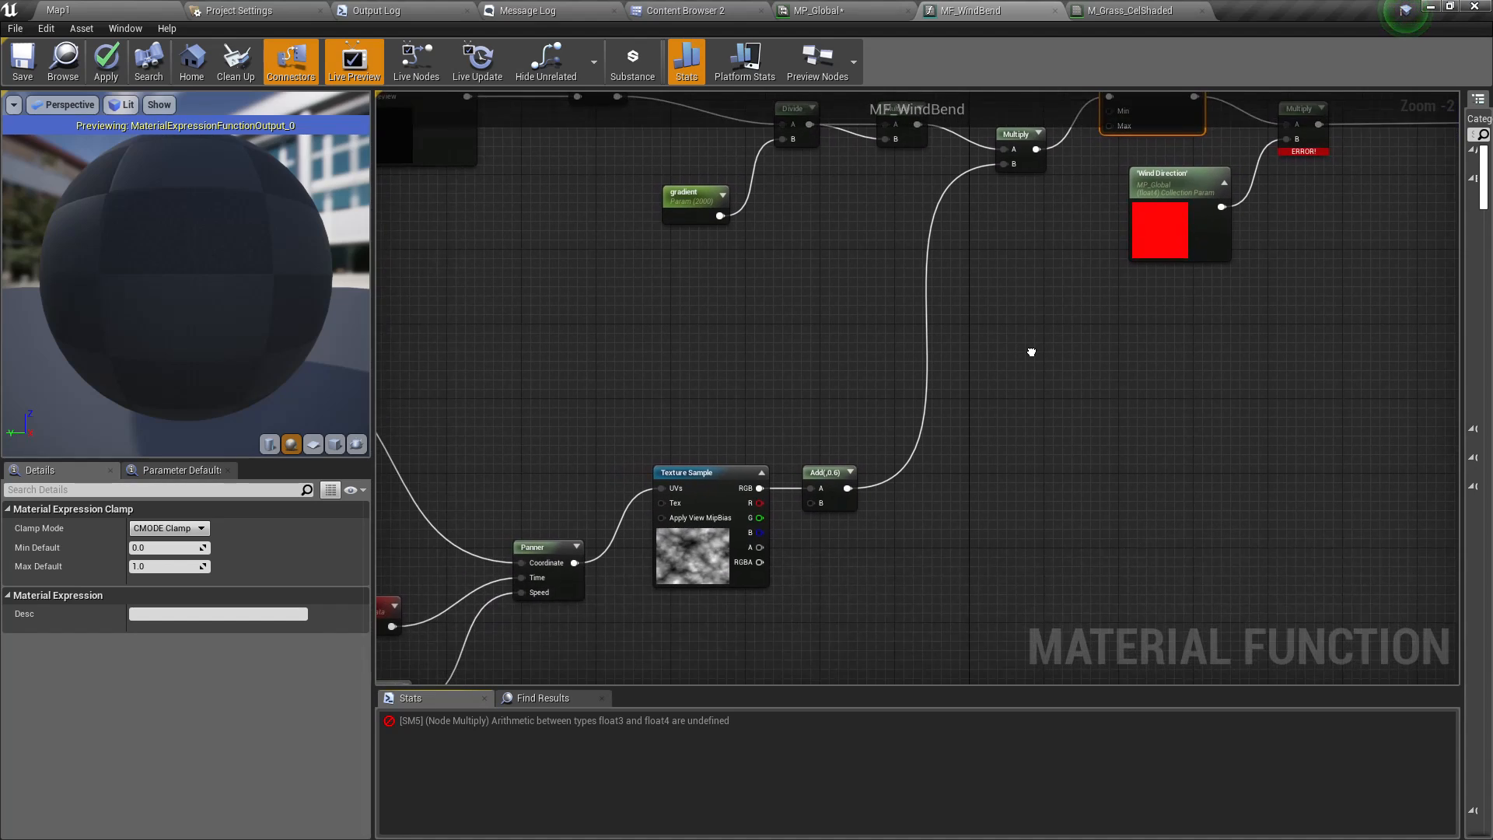
# - Insert an RGB Component Mask between the noise network's Add(,0.6) node and the B input of the noise Multiply
pyautogui.click(555, 721)
pyautogui.moveTo(1087, 303); pyautogui.dragTo(1034, 413, button='right')
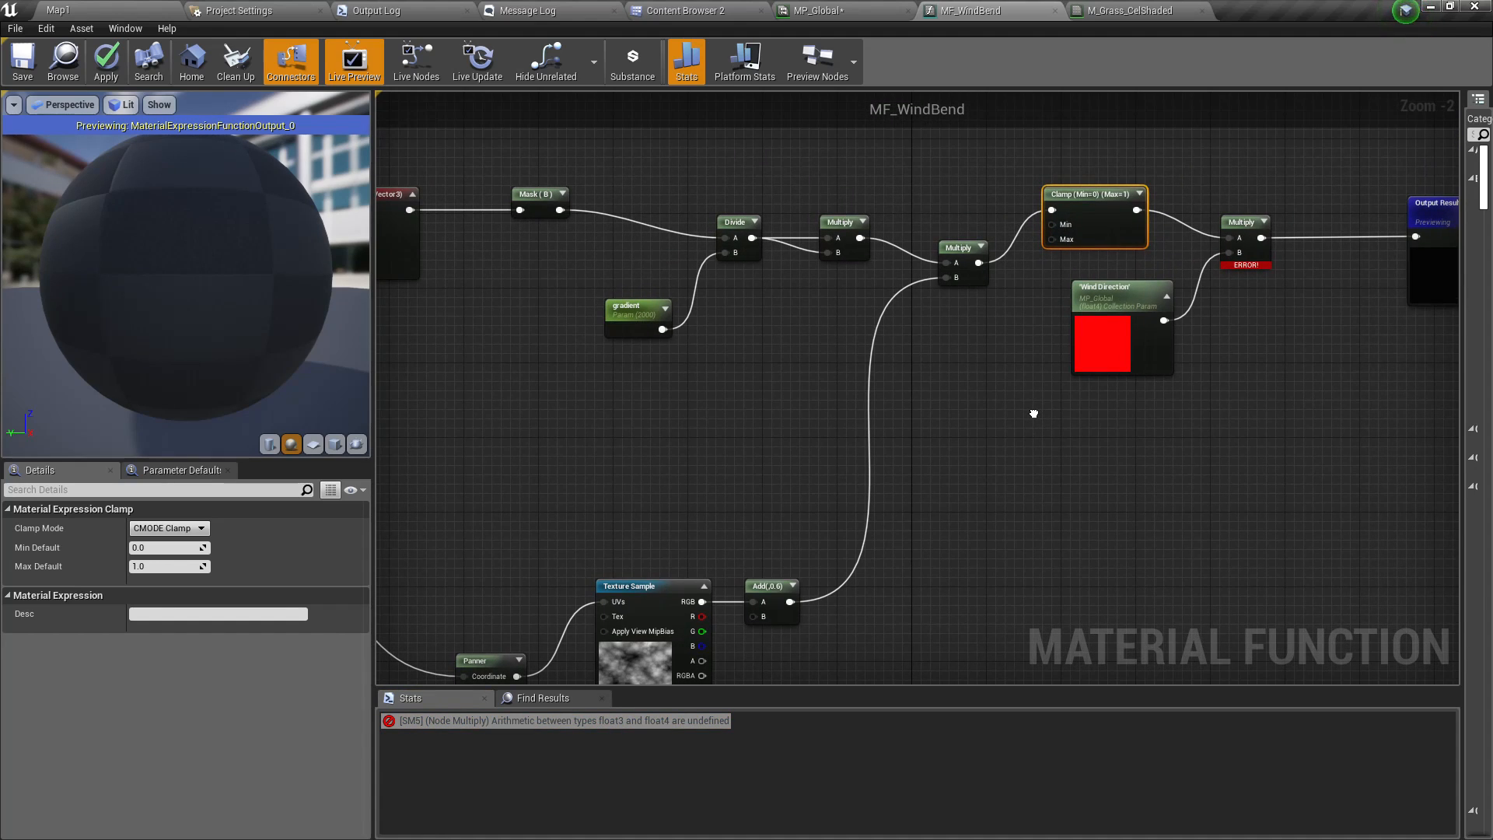
pyautogui.click(963, 253)
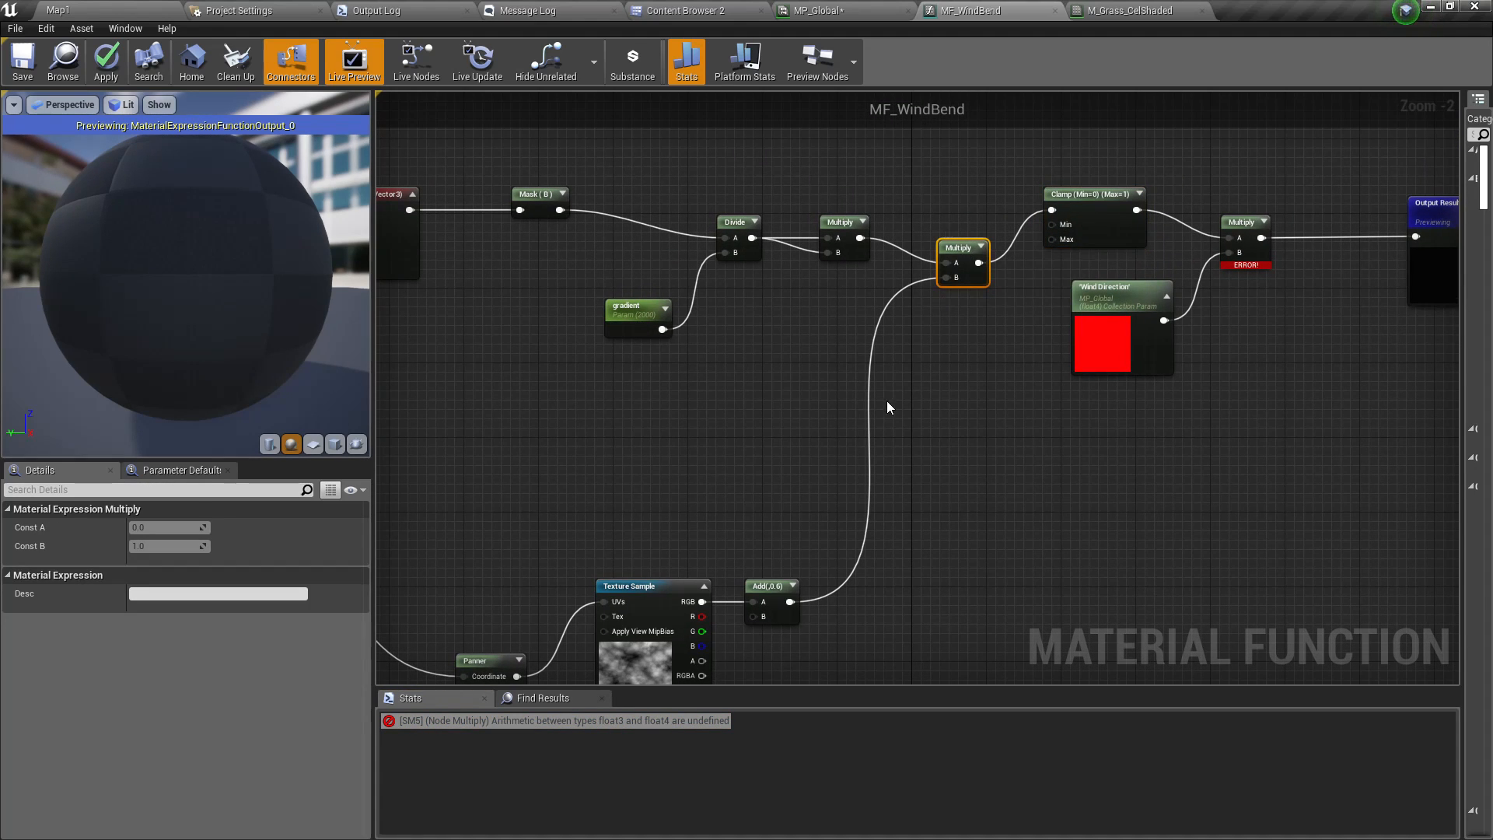
pyautogui.moveTo(786, 353); pyautogui.dragTo(911, 250, button='right')
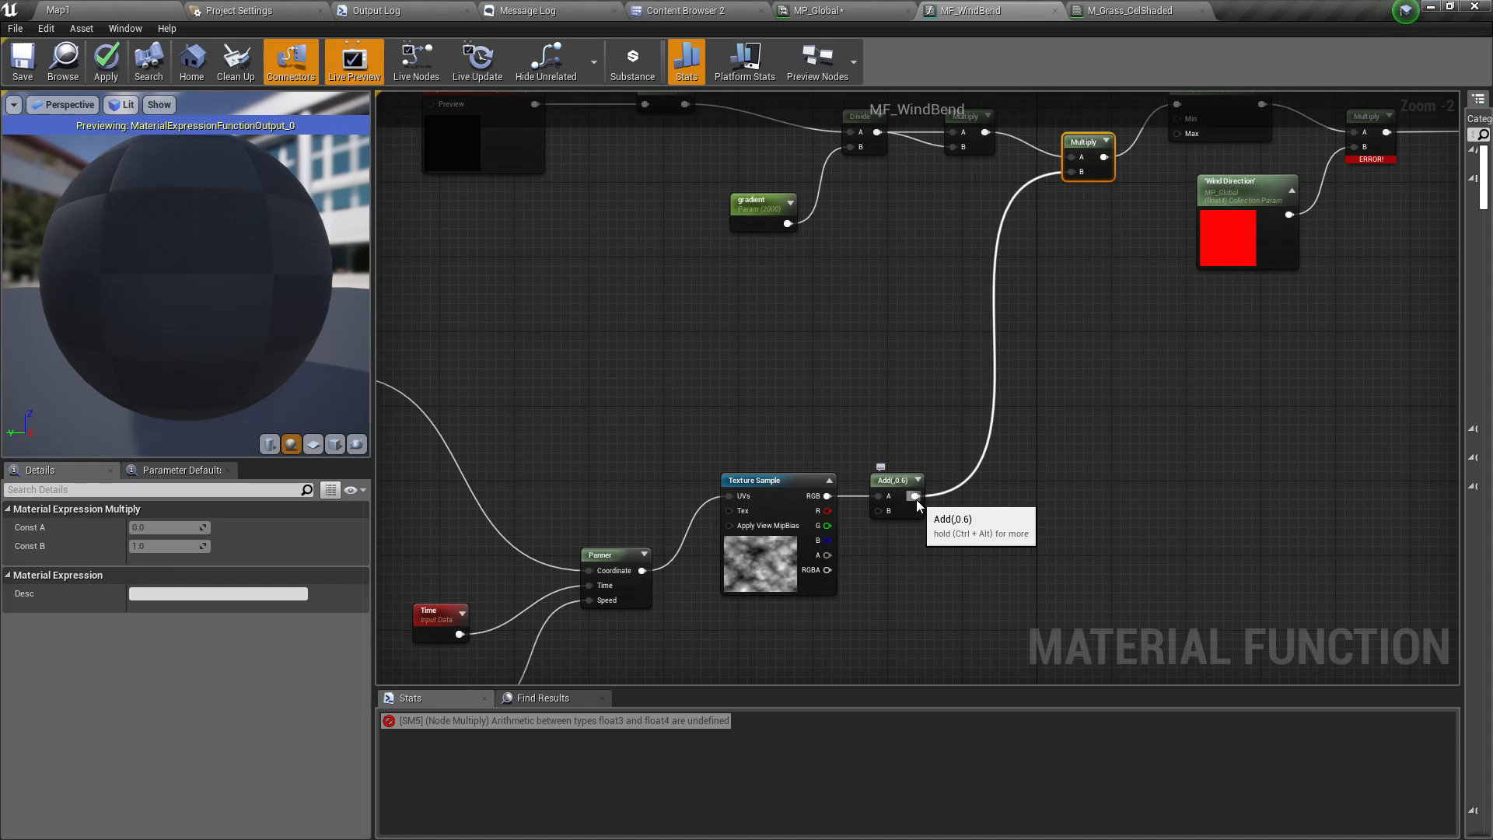
pyautogui.moveTo(914, 499); pyautogui.dragTo(945, 482)
pyautogui.write('compon')
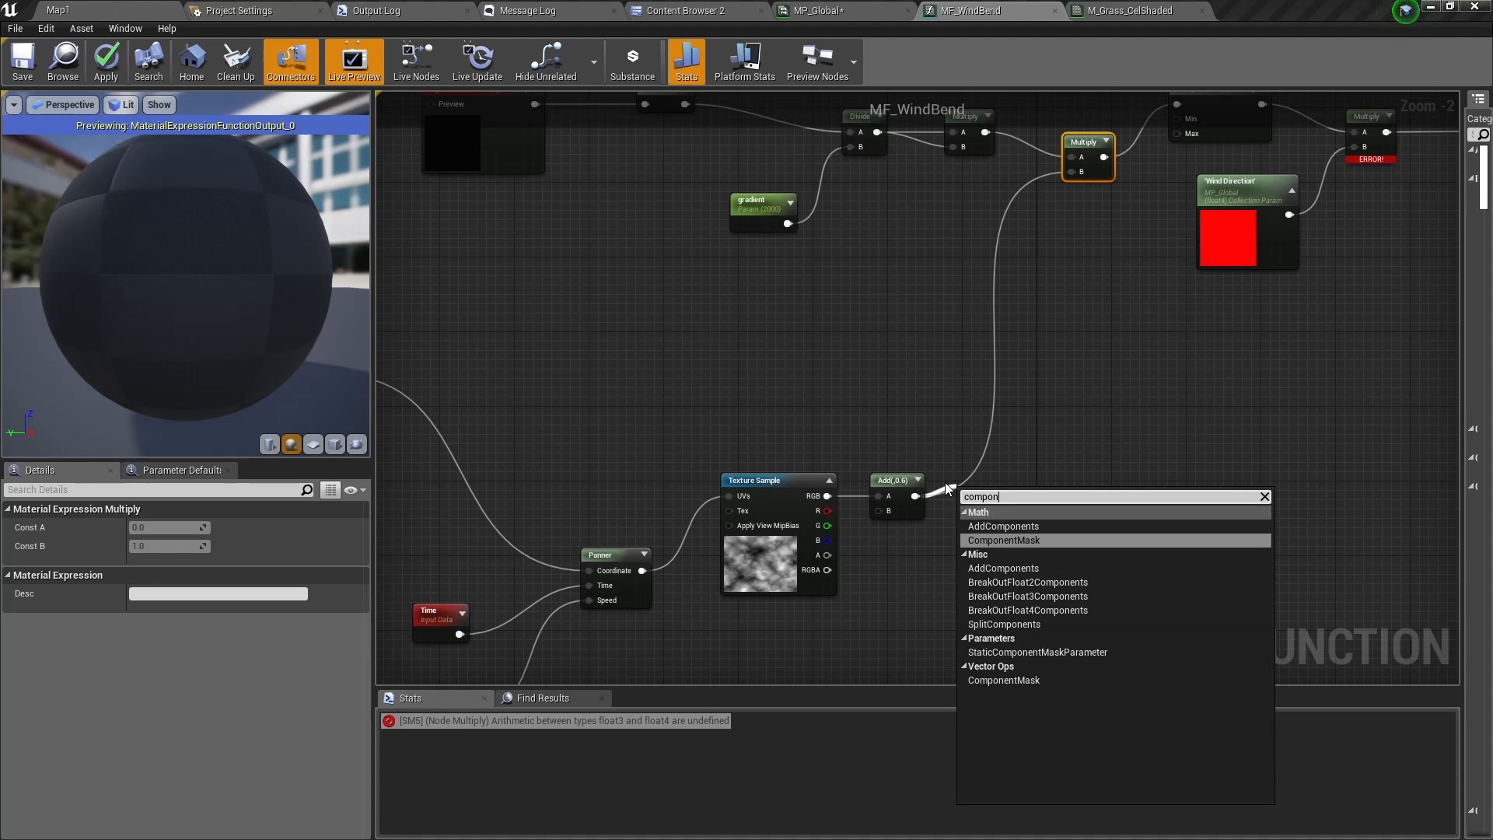
pyautogui.press('Return')
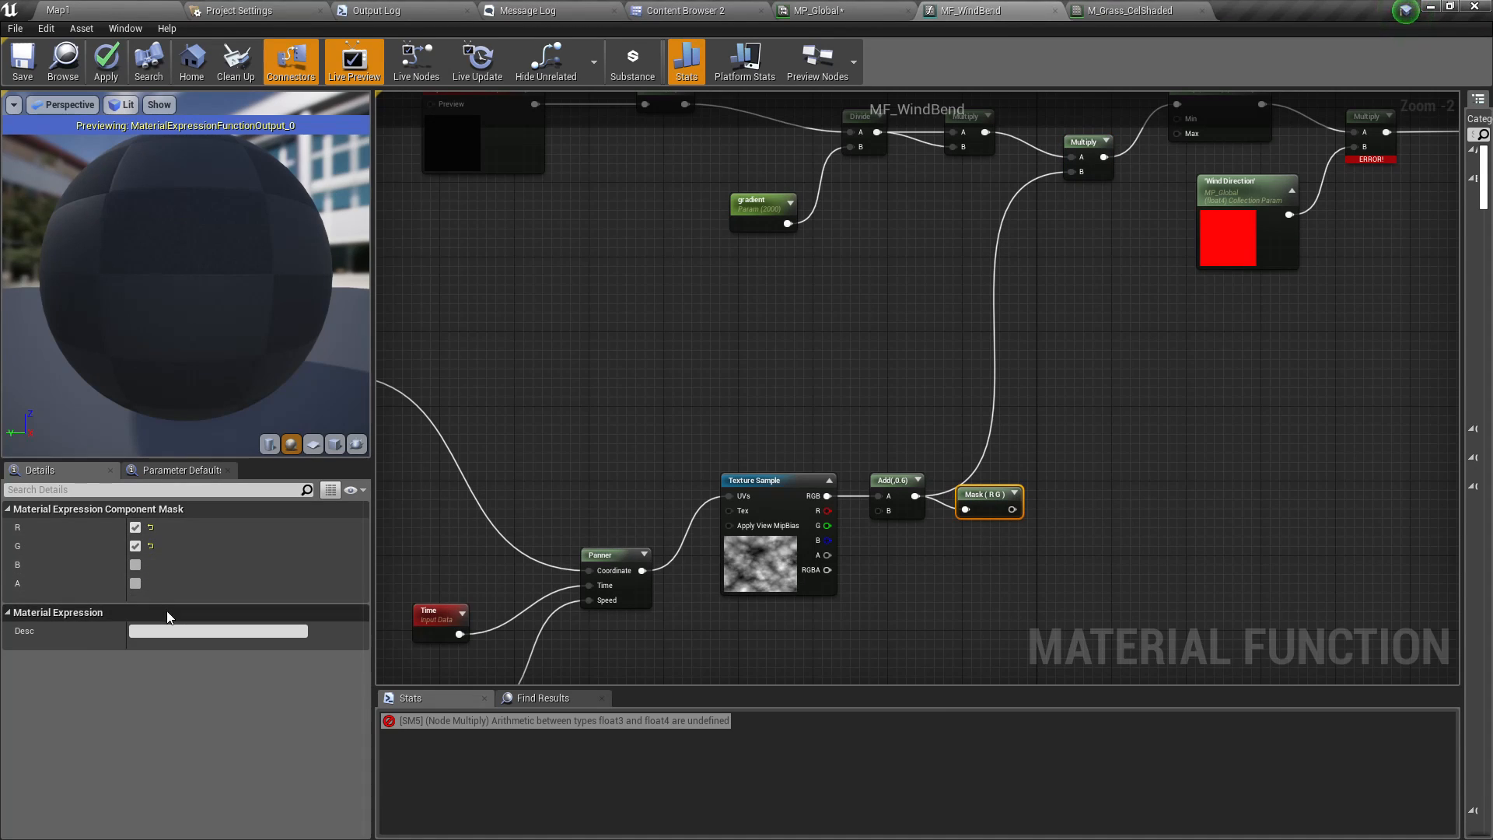
pyautogui.click(135, 565)
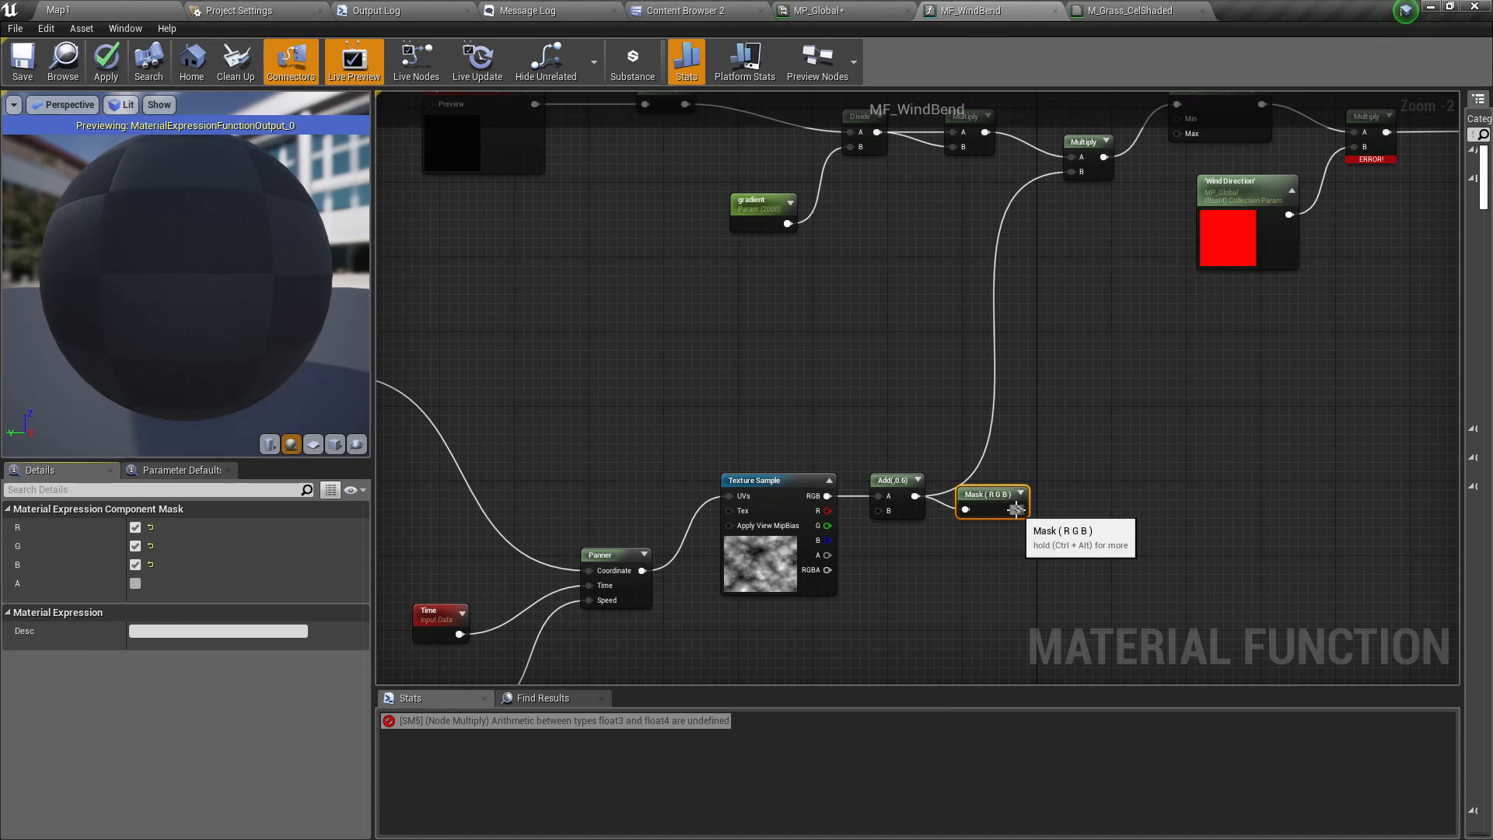
pyautogui.moveTo(1017, 510); pyautogui.dragTo(1054, 126)
pyautogui.moveTo(1087, 184); pyautogui.dragTo(1080, 172)
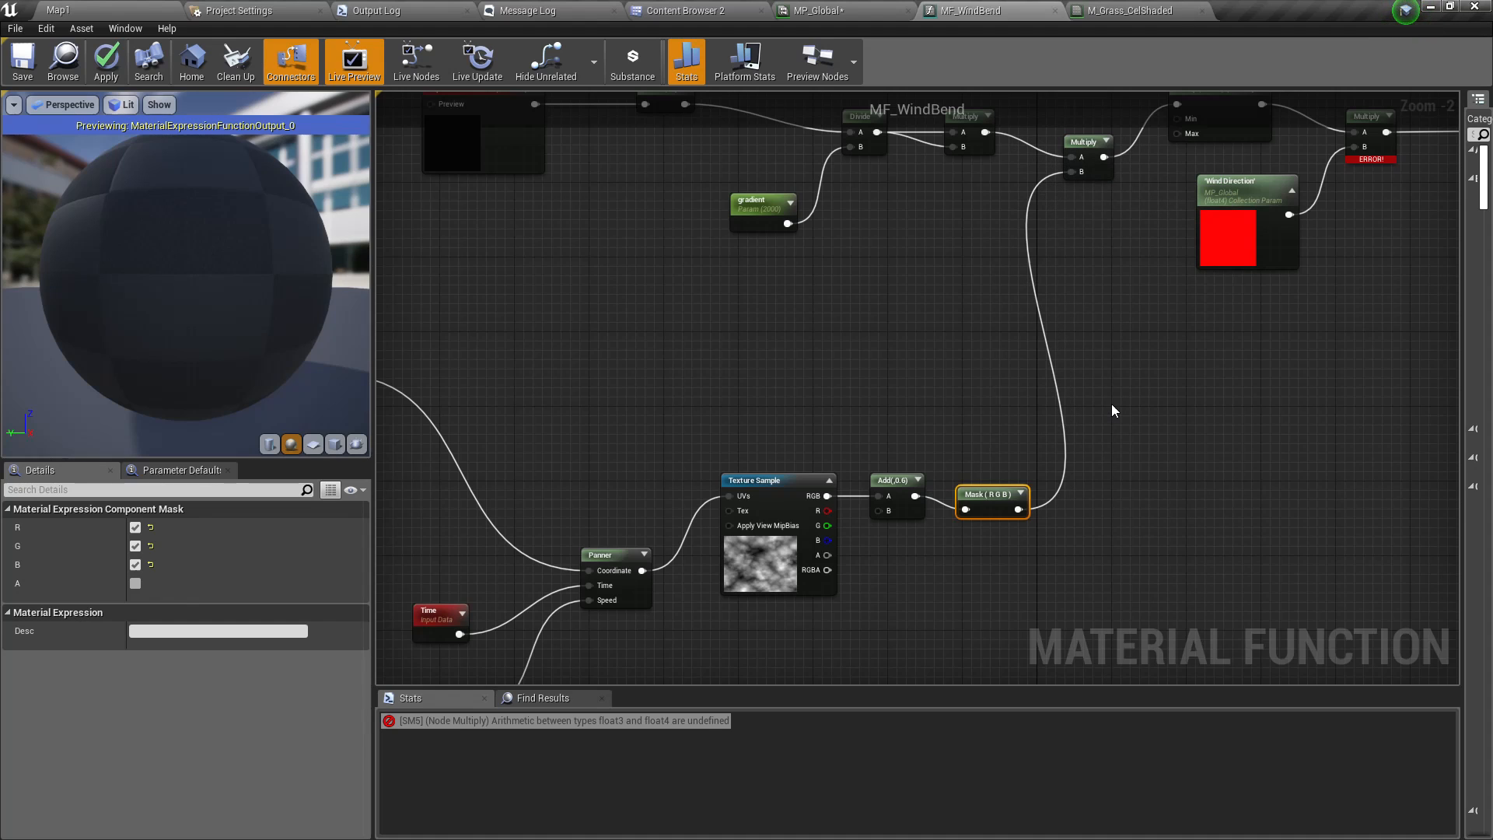
# - Shift the Mask (B), gradient, Divide and first Multiply nodes back toward Input Local Position, freeing space before the noise Multiply
pyautogui.moveTo(987, 327); pyautogui.dragTo(1021, 346, button='right')
pyautogui.moveTo(1136, 463); pyautogui.dragTo(1136, 464)
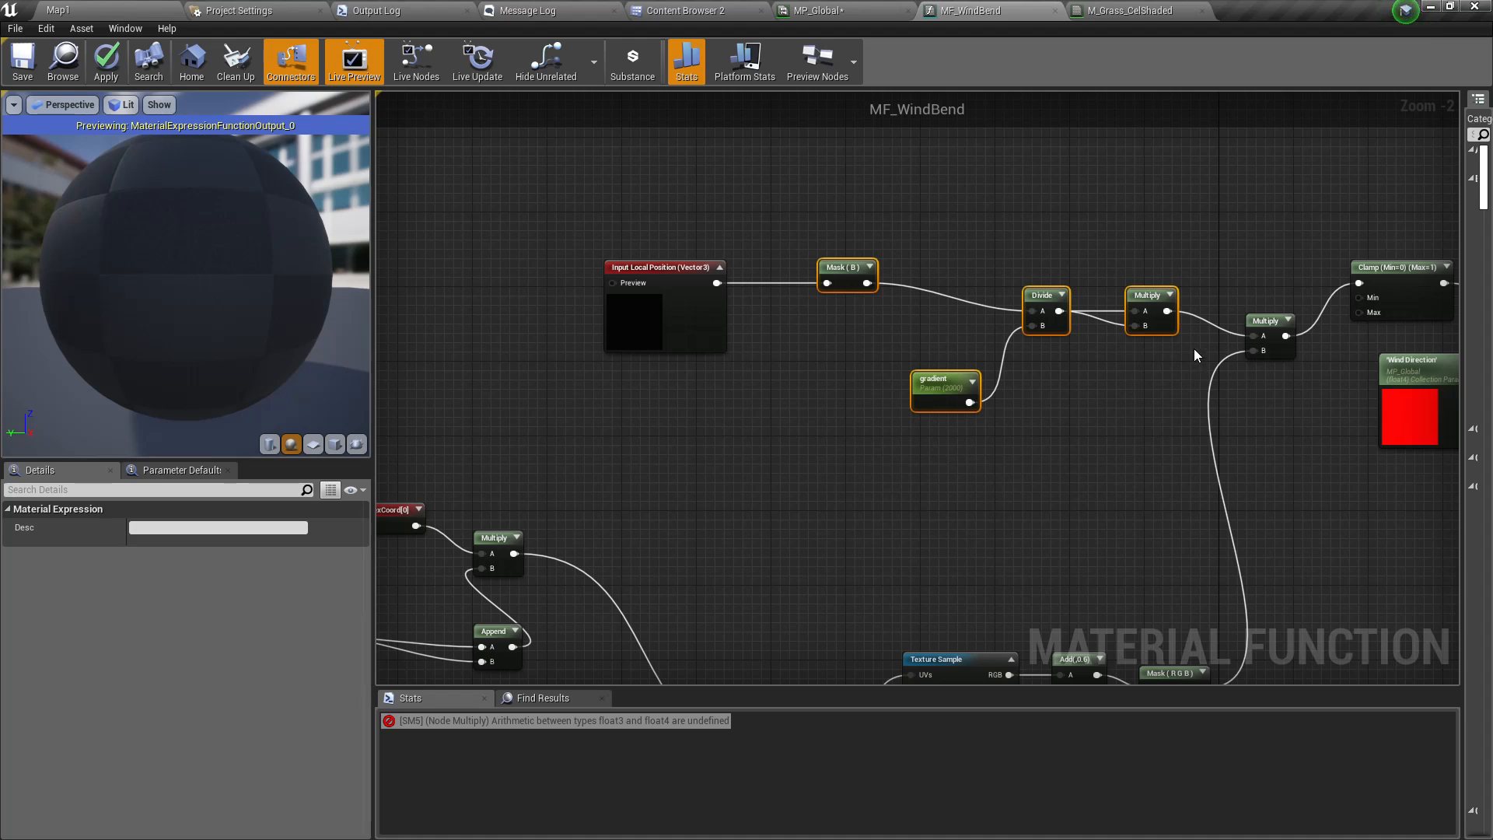
pyautogui.moveTo(1144, 300); pyautogui.dragTo(949, 290)
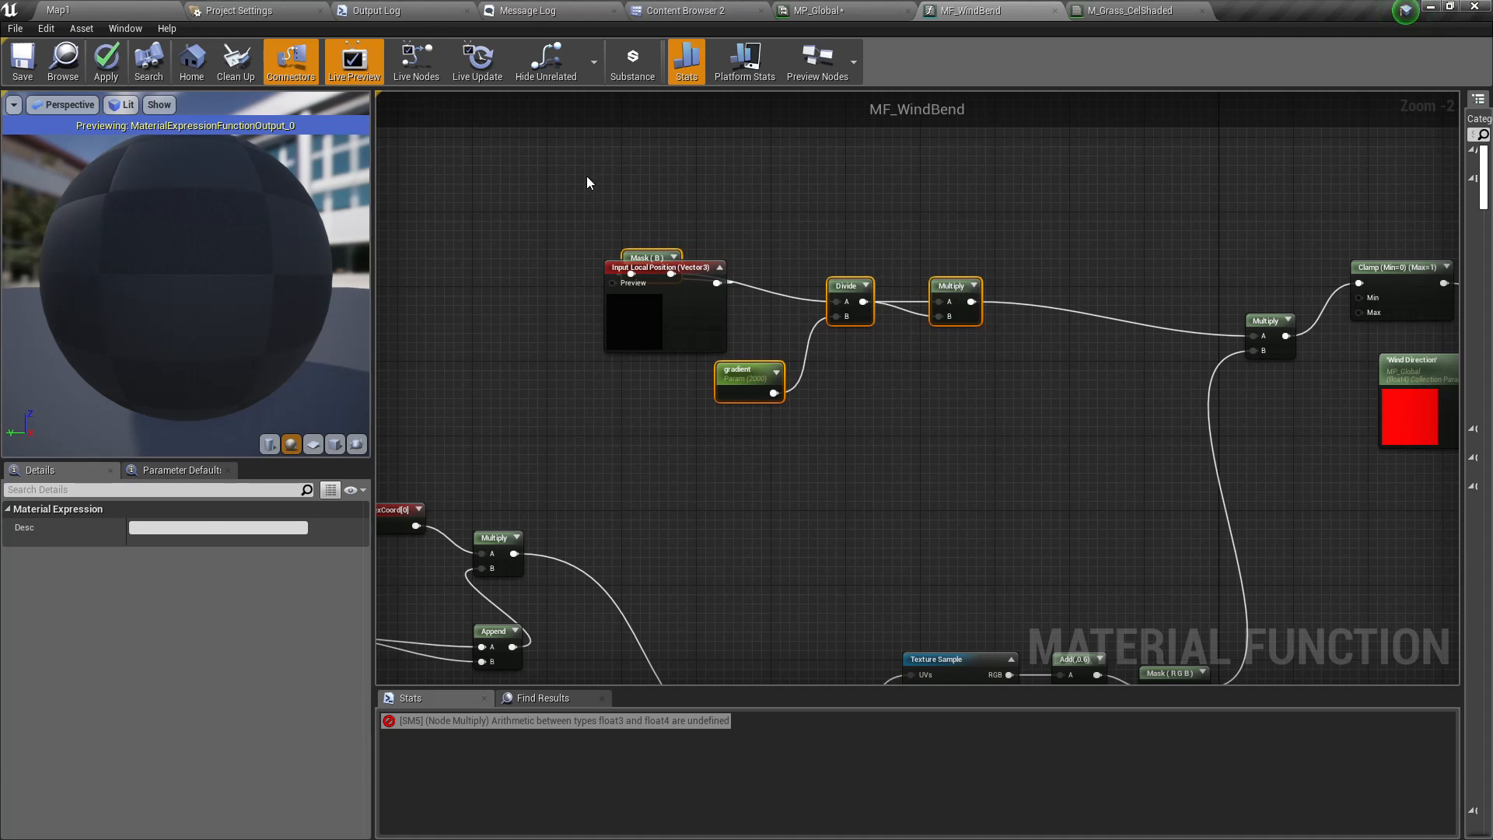
pyautogui.click(587, 176)
pyautogui.click(652, 258)
pyautogui.moveTo(651, 257); pyautogui.dragTo(782, 254)
pyautogui.moveTo(1071, 433); pyautogui.dragTo(913, 349, button='right')
# - Place the RGB mask between the first Multiply and the noise Multiply's A input, and connect Add(,0.6) directly to its B input
pyautogui.moveTo(996, 584); pyautogui.dragTo(947, 340)
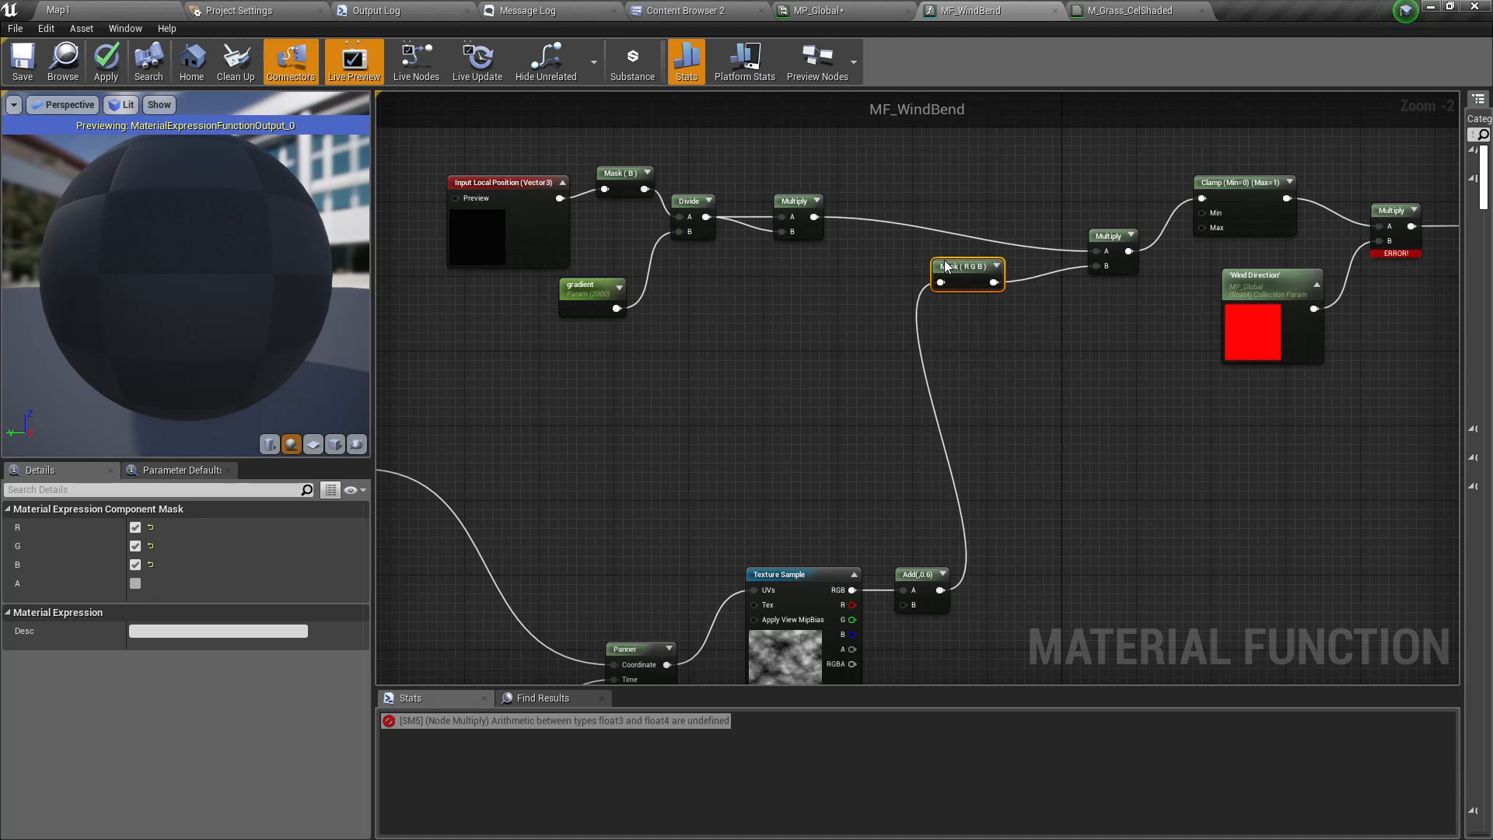
pyautogui.moveTo(820, 216); pyautogui.dragTo(941, 282)
pyautogui.moveTo(938, 590); pyautogui.dragTo(942, 593)
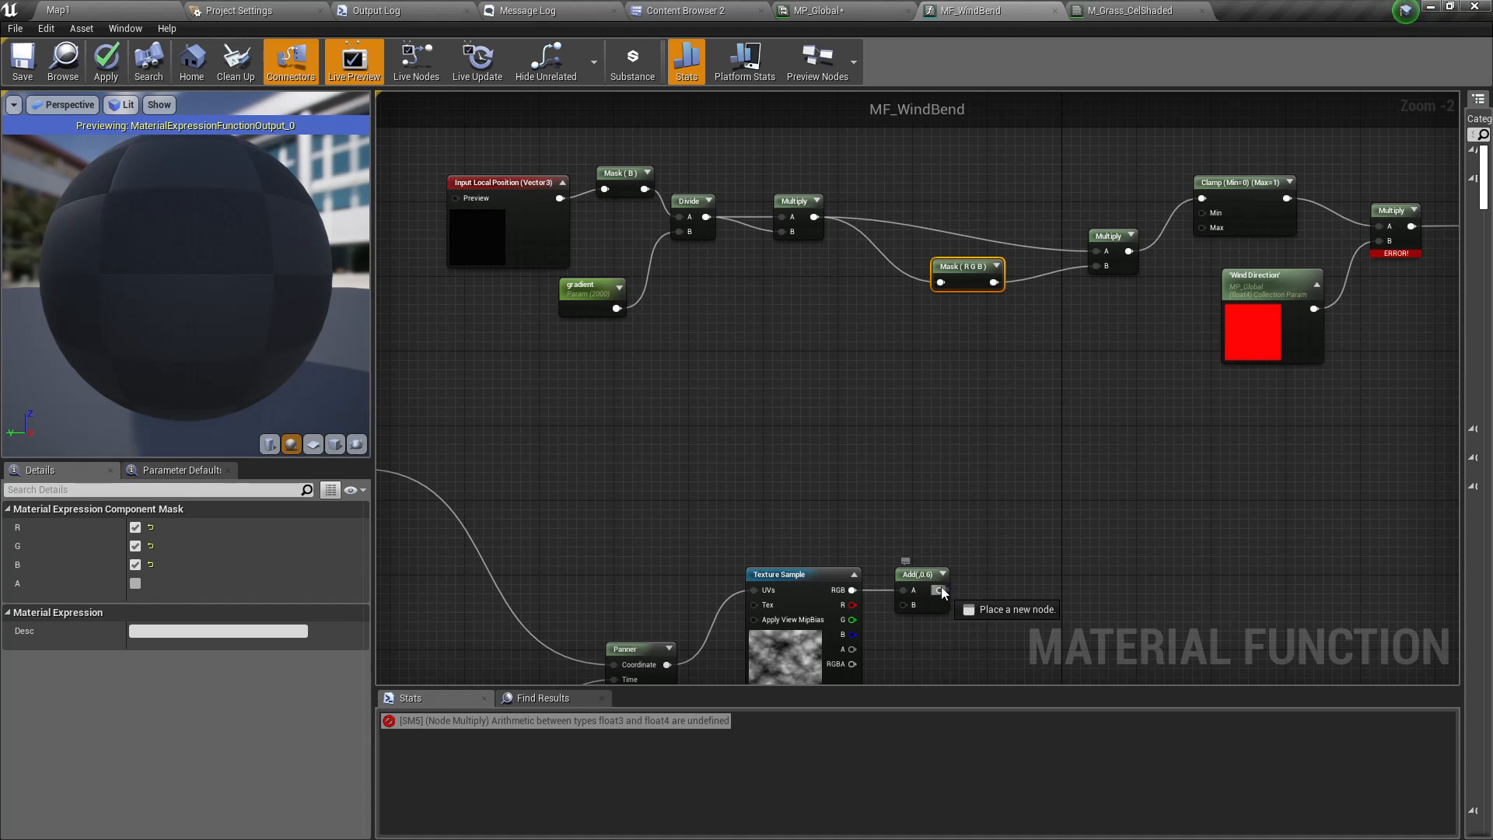
pyautogui.moveTo(1112, 274); pyautogui.dragTo(1106, 266)
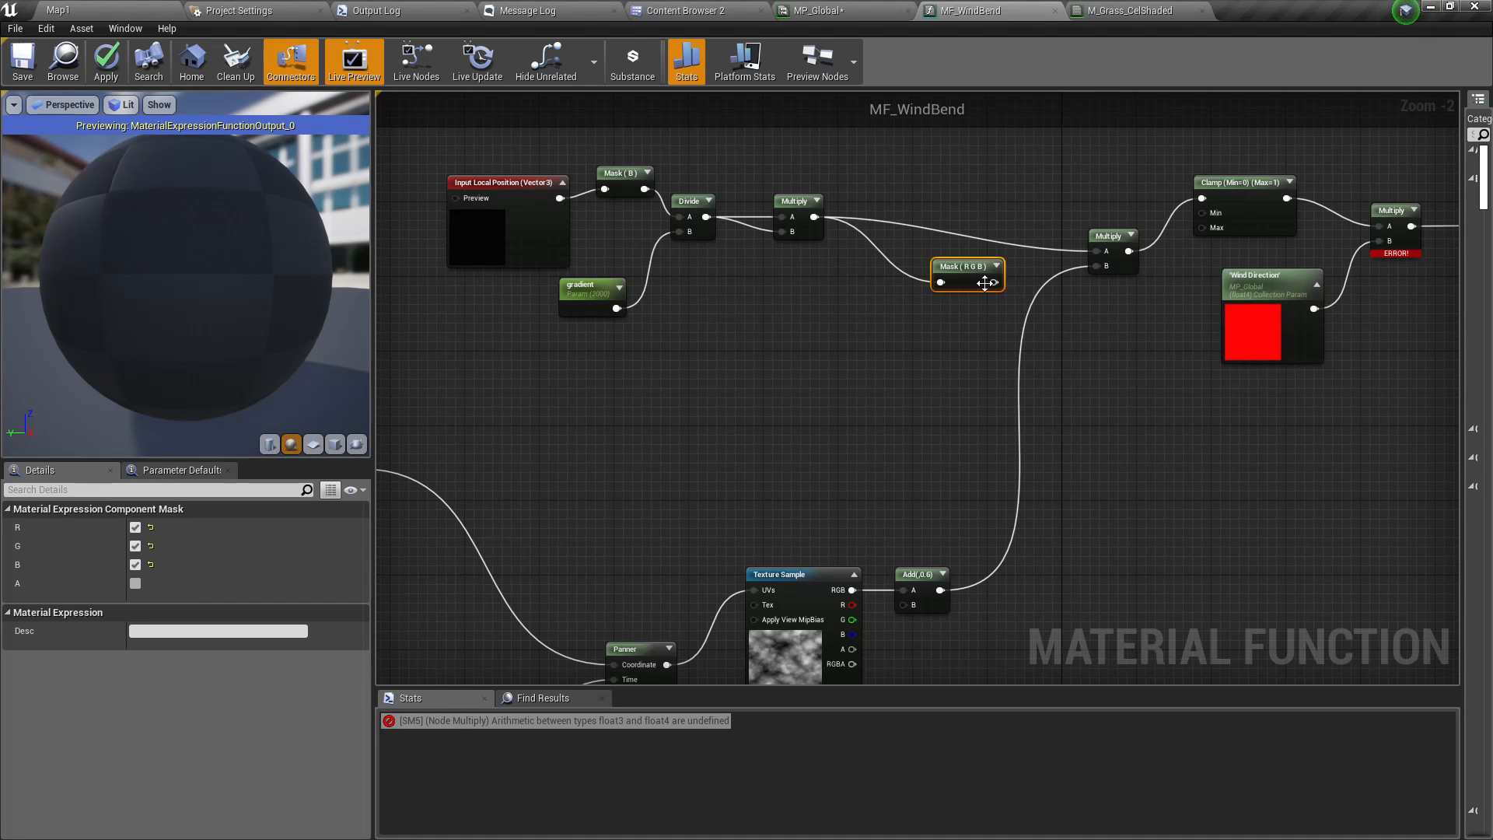
pyautogui.moveTo(994, 282); pyautogui.dragTo(1106, 252)
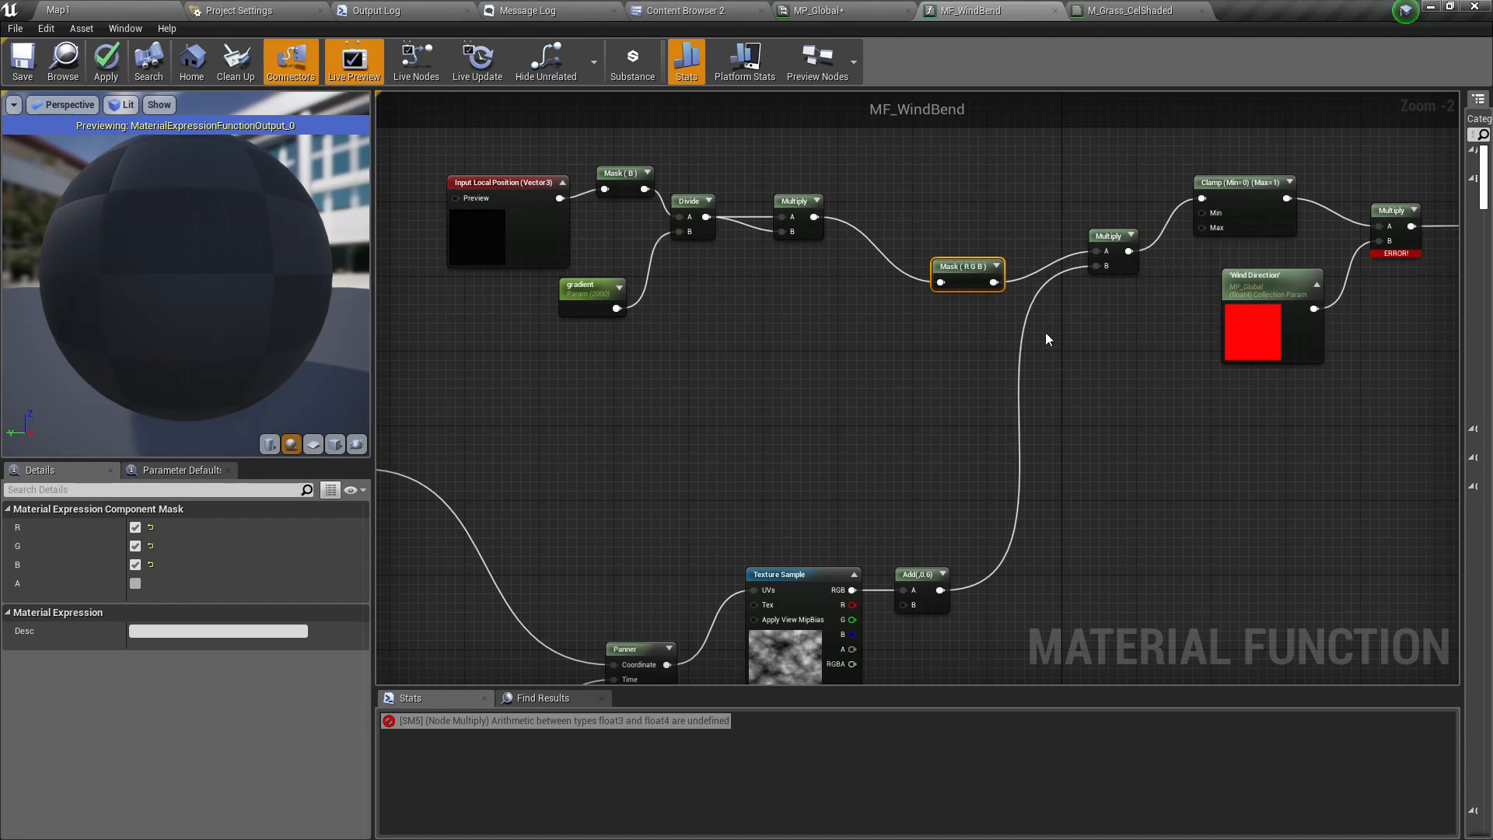
# - Connect the first Multiply's output directly to the A input of the noise Multiply, bypassing the RGB mask
pyautogui.moveTo(827, 407); pyautogui.dragTo(586, 462, button='right')
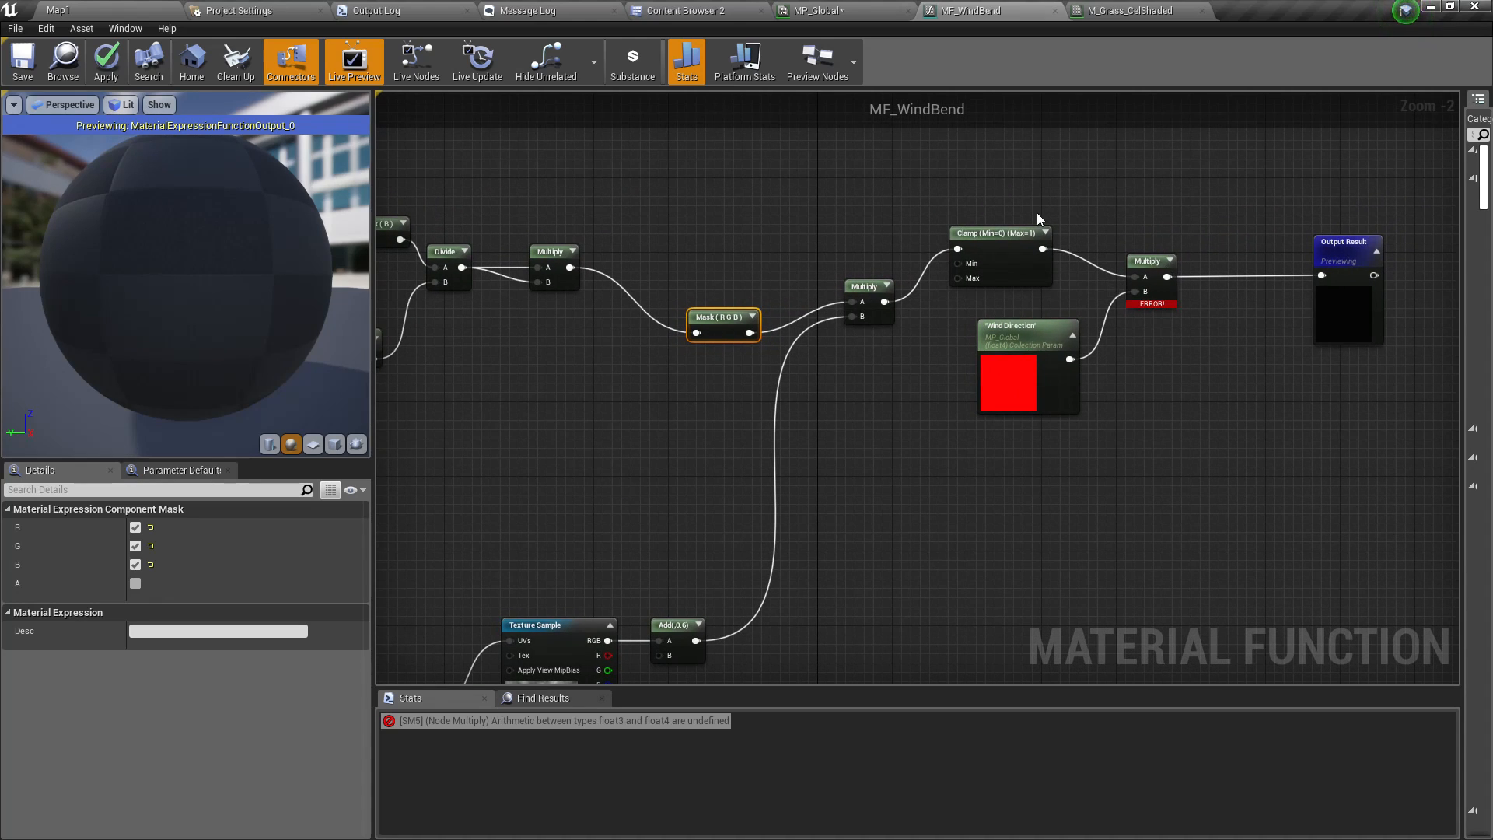
pyautogui.moveTo(823, 491); pyautogui.dragTo(883, 462, button='right')
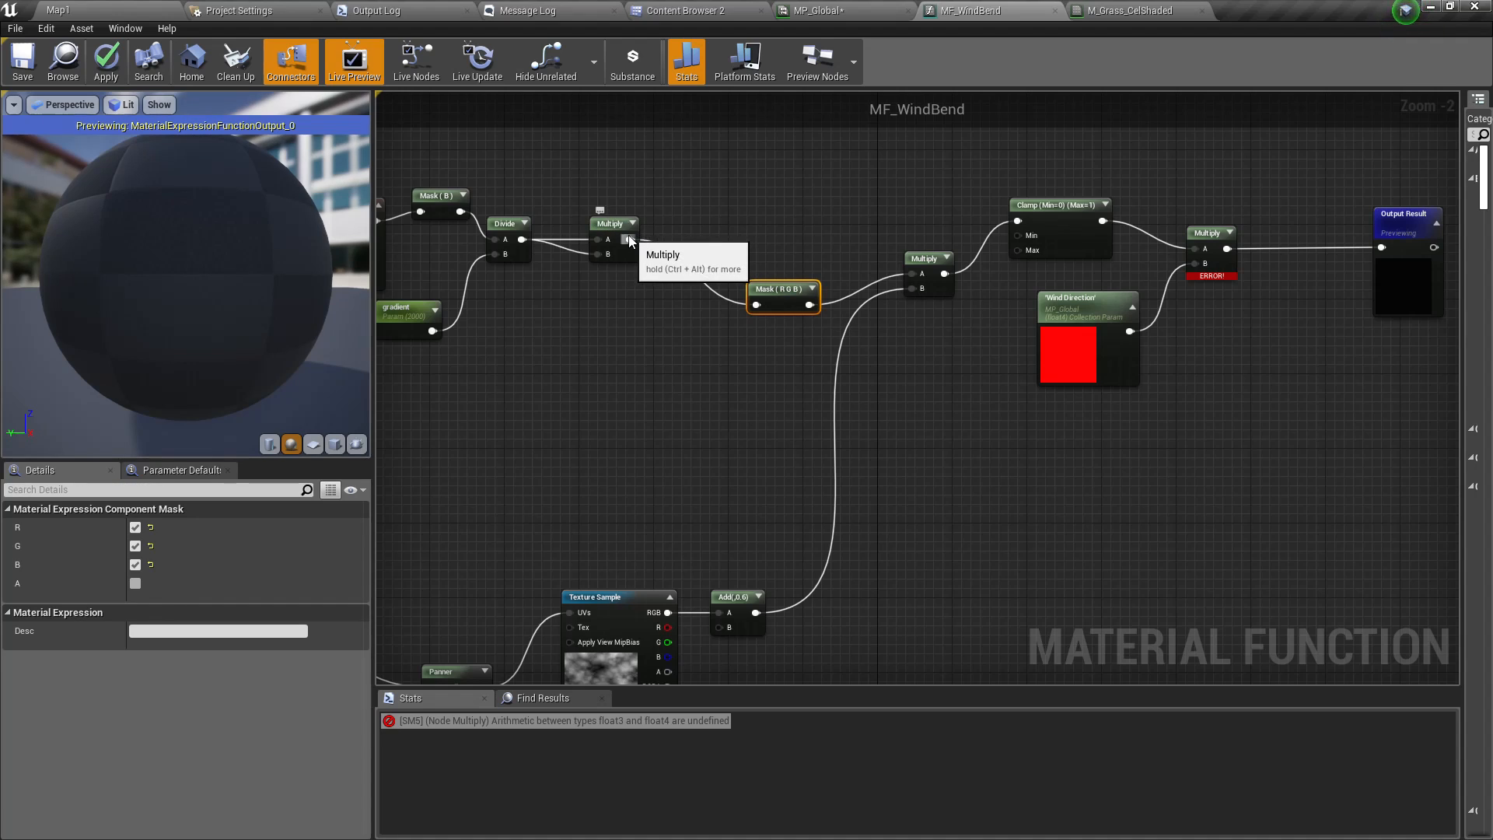
pyautogui.moveTo(630, 241); pyautogui.dragTo(919, 276)
# - Insert the RGB mask between the Wind Direction node and the B input of the final Multiply, rearranging these nodes to fit
pyautogui.moveTo(768, 281); pyautogui.dragTo(1204, 327)
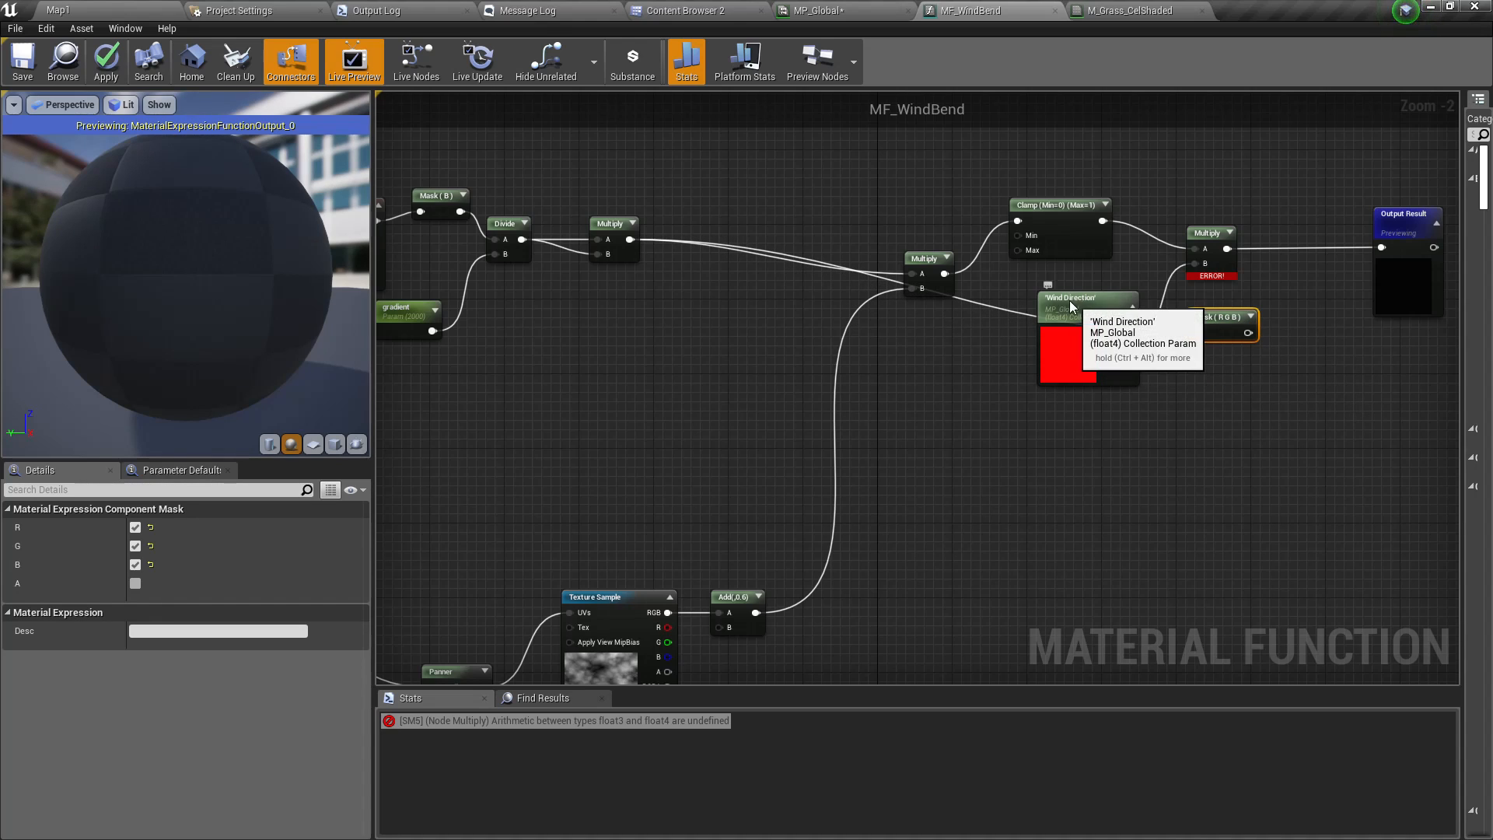
pyautogui.moveTo(1119, 346); pyautogui.dragTo(1044, 374)
pyautogui.moveTo(1198, 333); pyautogui.dragTo(1055, 359)
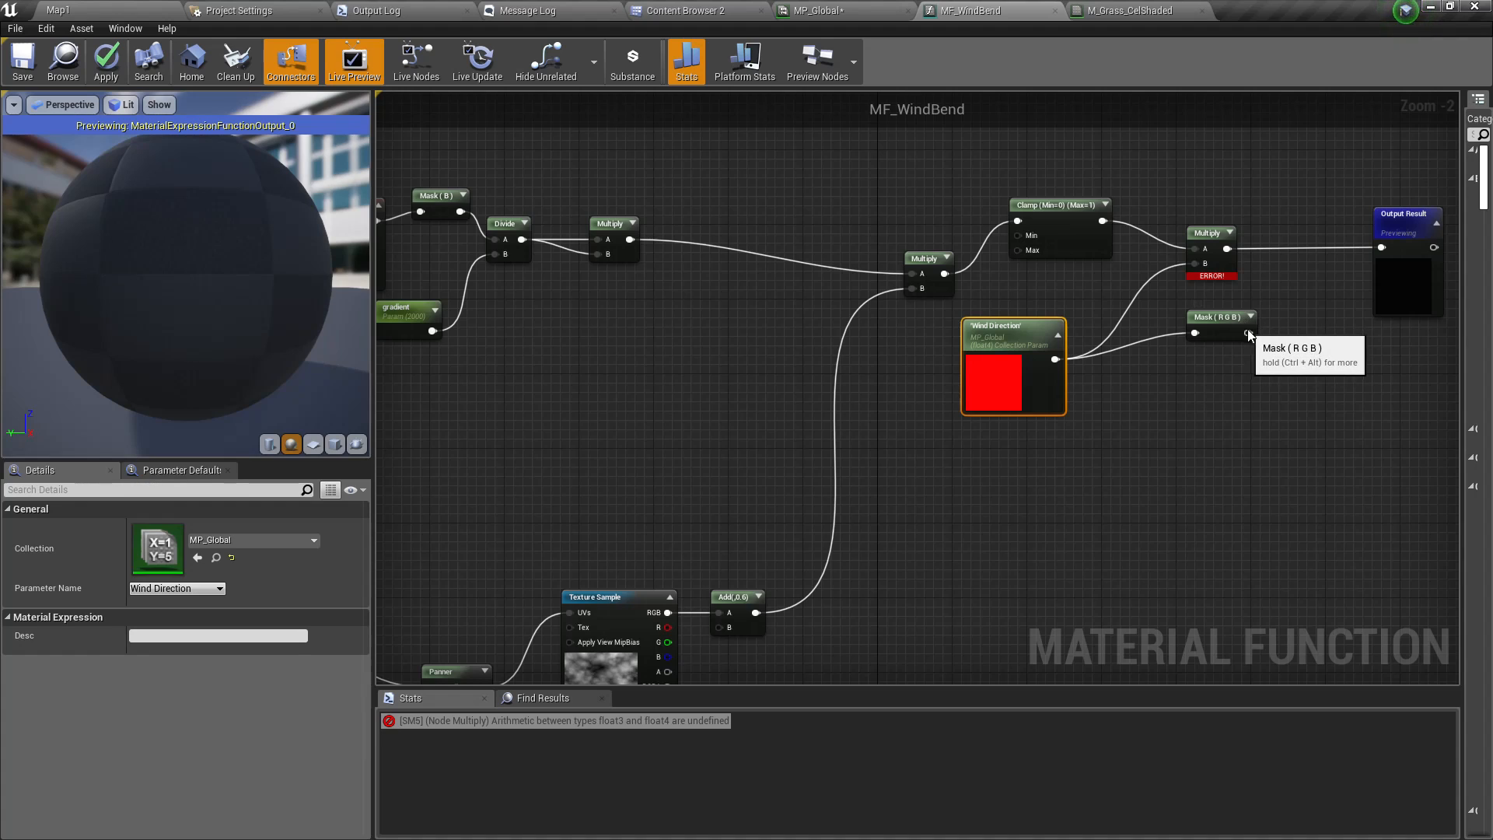
pyautogui.moveTo(1248, 333); pyautogui.dragTo(1197, 265)
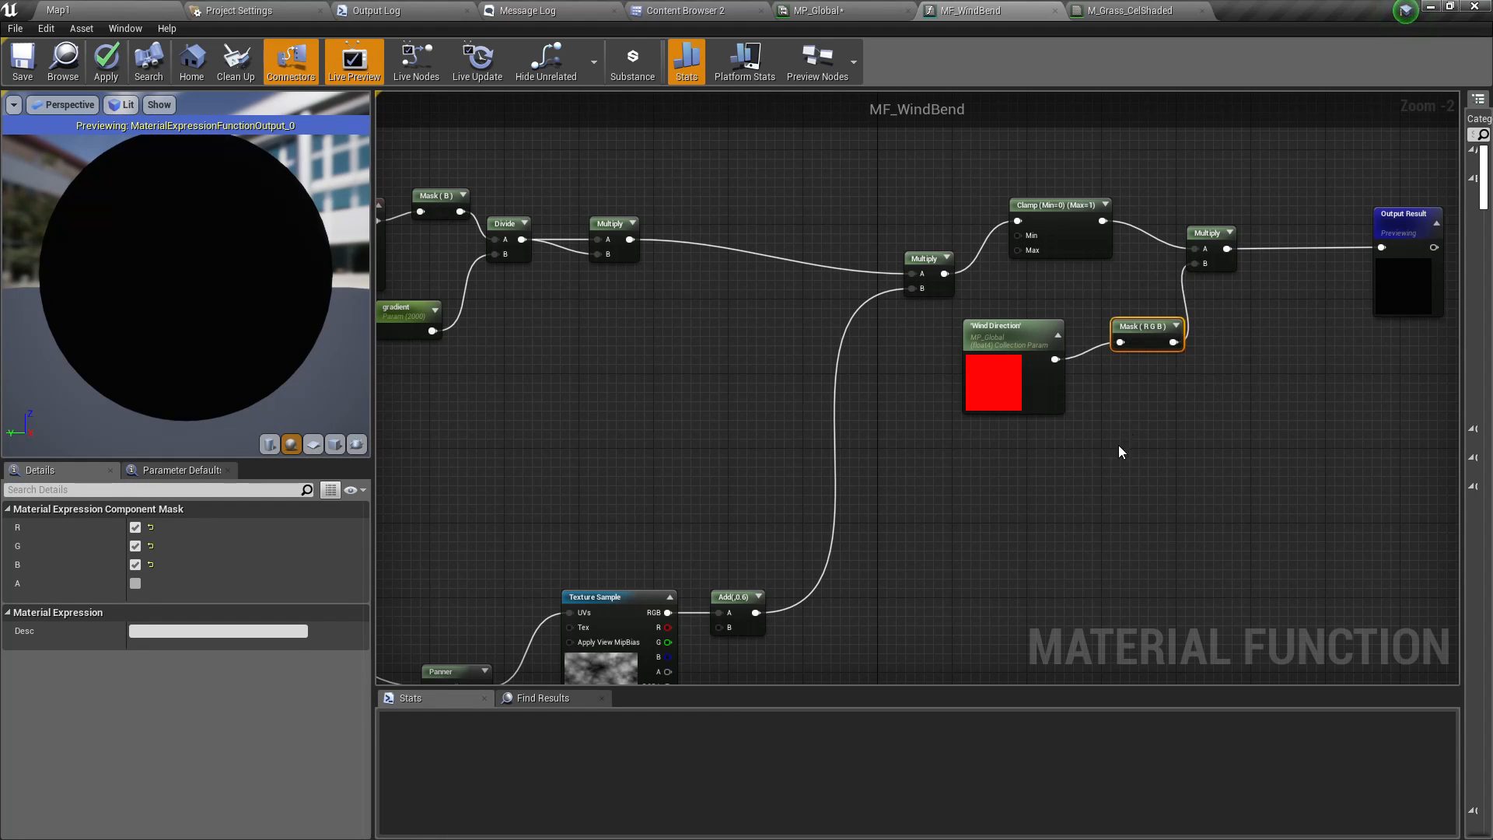
# - Move the Append node fed by Wind wave multiplier closer to that parameter to straighten its link to the Multiply
pyautogui.scroll(-1, 1096, 404)
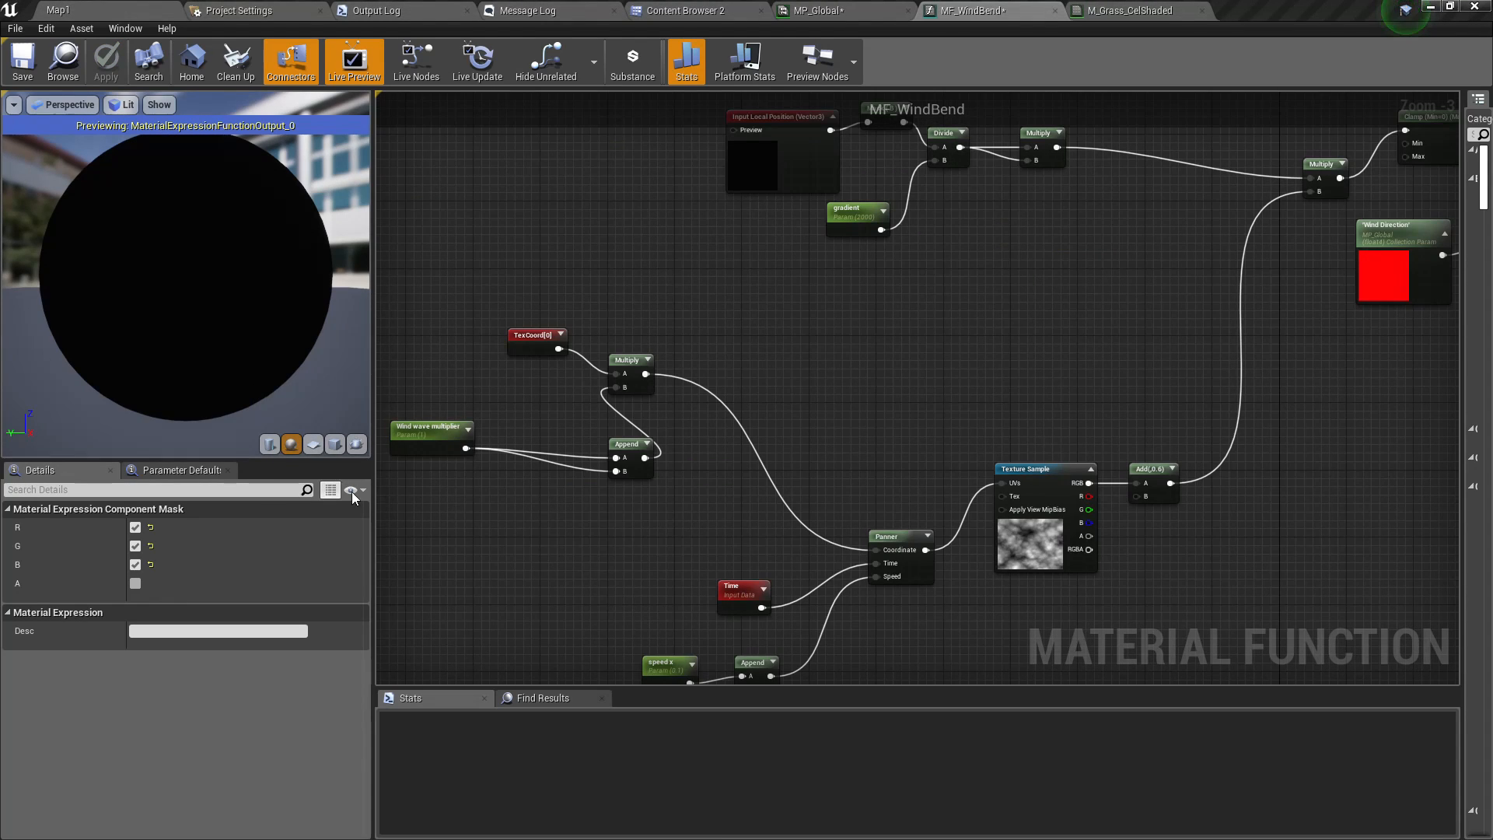
pyautogui.moveTo(499, 479); pyautogui.dragTo(684, 457, button='right')
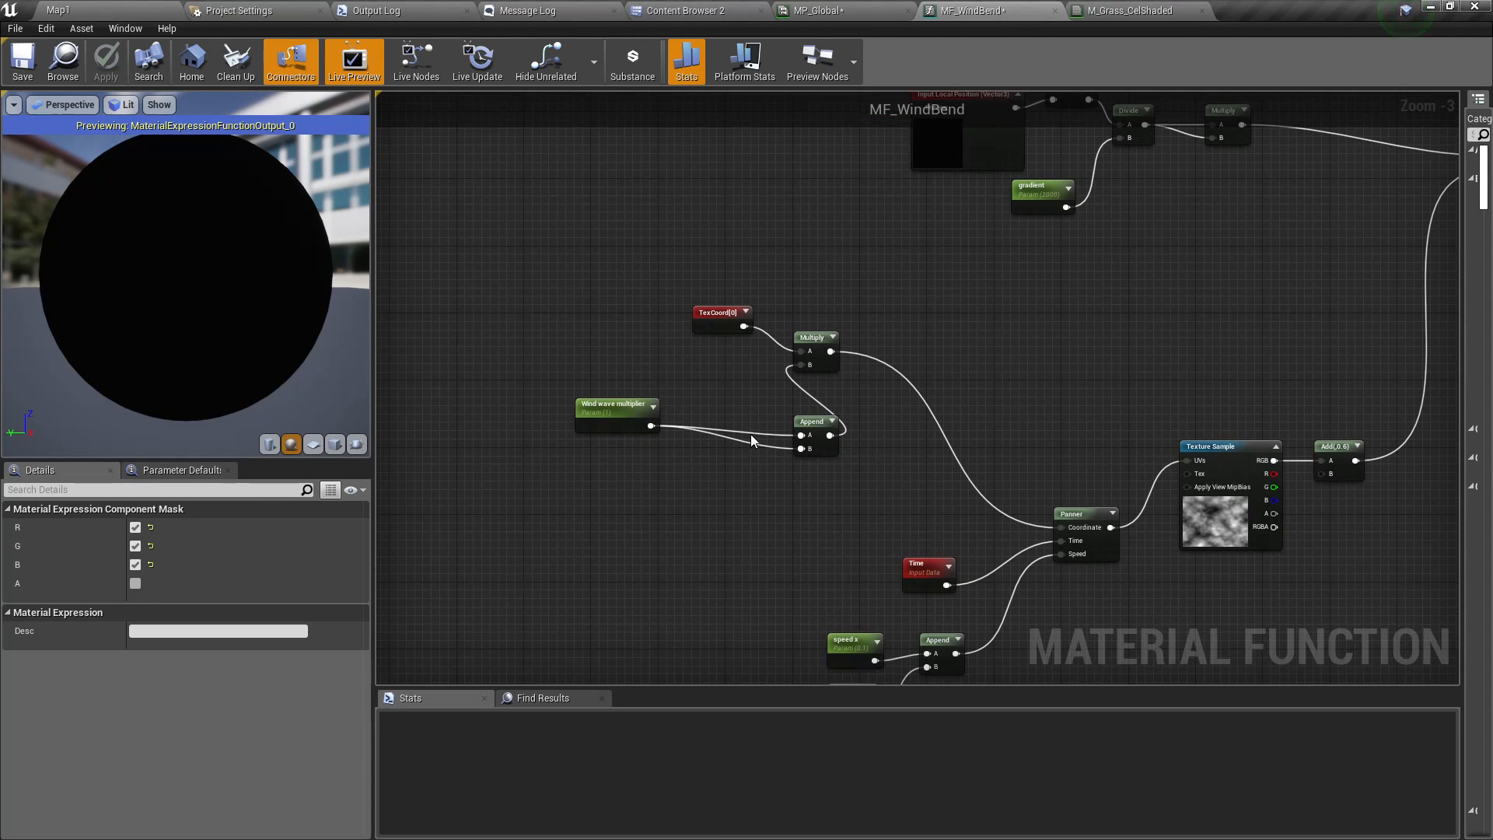
pyautogui.moveTo(807, 422); pyautogui.dragTo(749, 405)
# - Examine the noise network from Wind wave multiplier, TexCoord and the speed parameters through the Panner to the Texture Sample
pyautogui.moveTo(821, 477); pyautogui.dragTo(780, 273, button='right')
pyautogui.scroll(3, 869, 375)
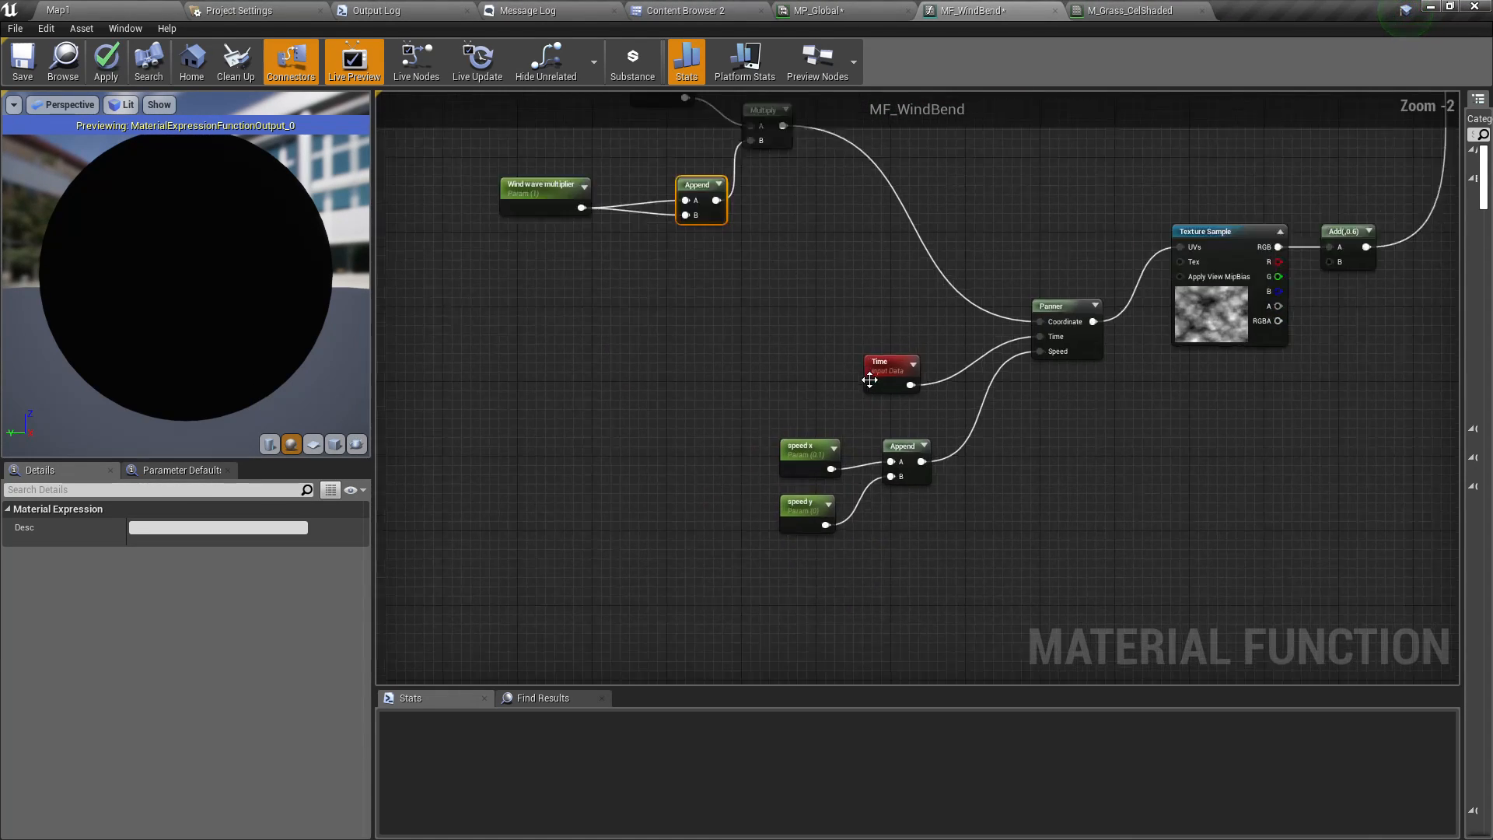
pyautogui.moveTo(1070, 273); pyautogui.dragTo(892, 429, button='right')
pyautogui.moveTo(553, 255); pyautogui.dragTo(815, 321, button='right')
pyautogui.moveTo(773, 422)
pyautogui.mouseDown(button='right')
pyautogui.moveTo(731, 430)
pyautogui.moveTo(798, 435)
pyautogui.mouseUp(button='right')
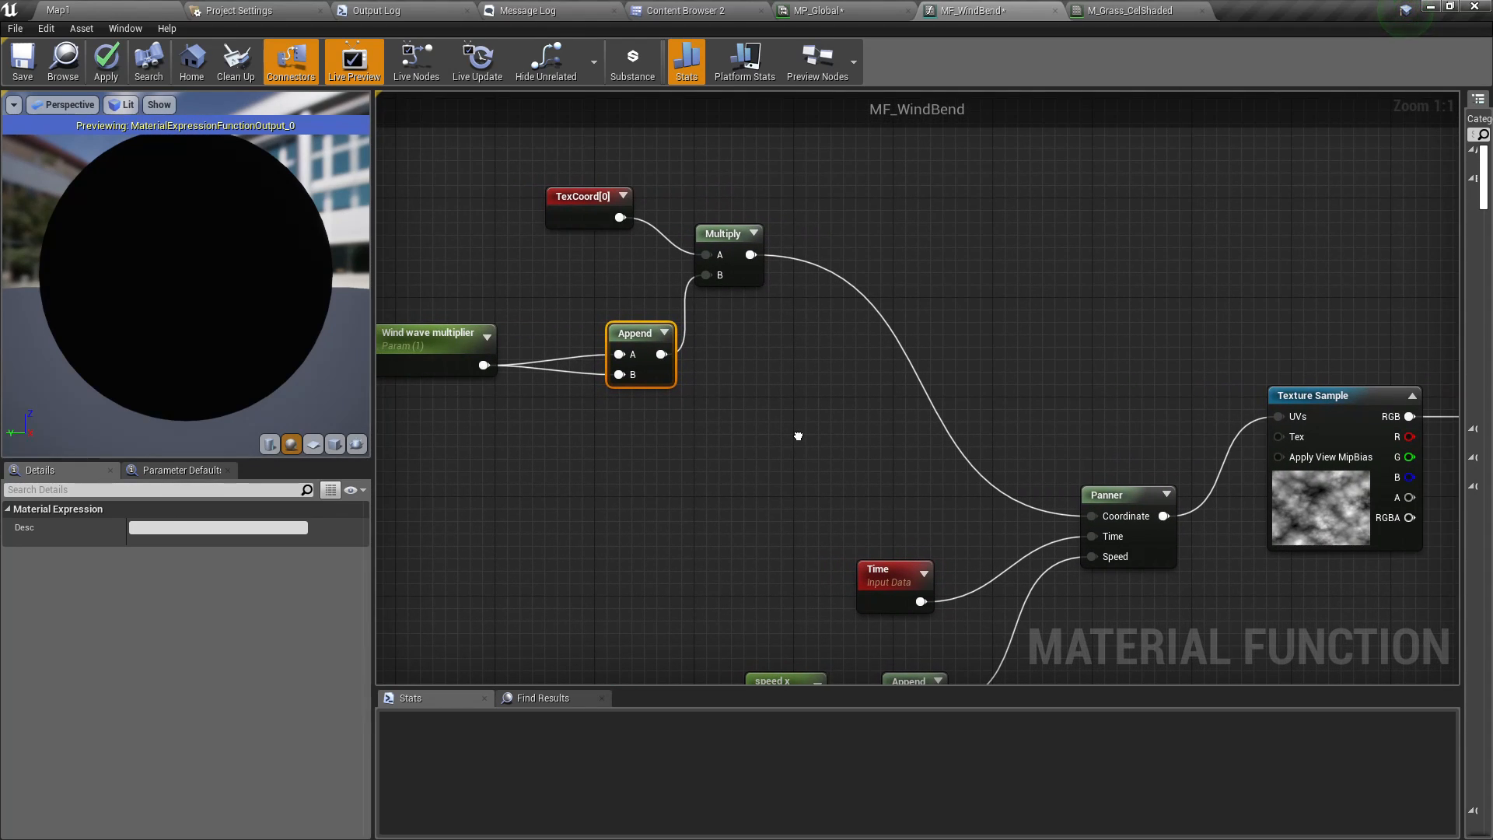
pyautogui.moveTo(687, 419); pyautogui.dragTo(786, 415, button='right')
pyautogui.moveTo(919, 391); pyautogui.dragTo(739, 373, button='right')
pyautogui.click(1263, 506)
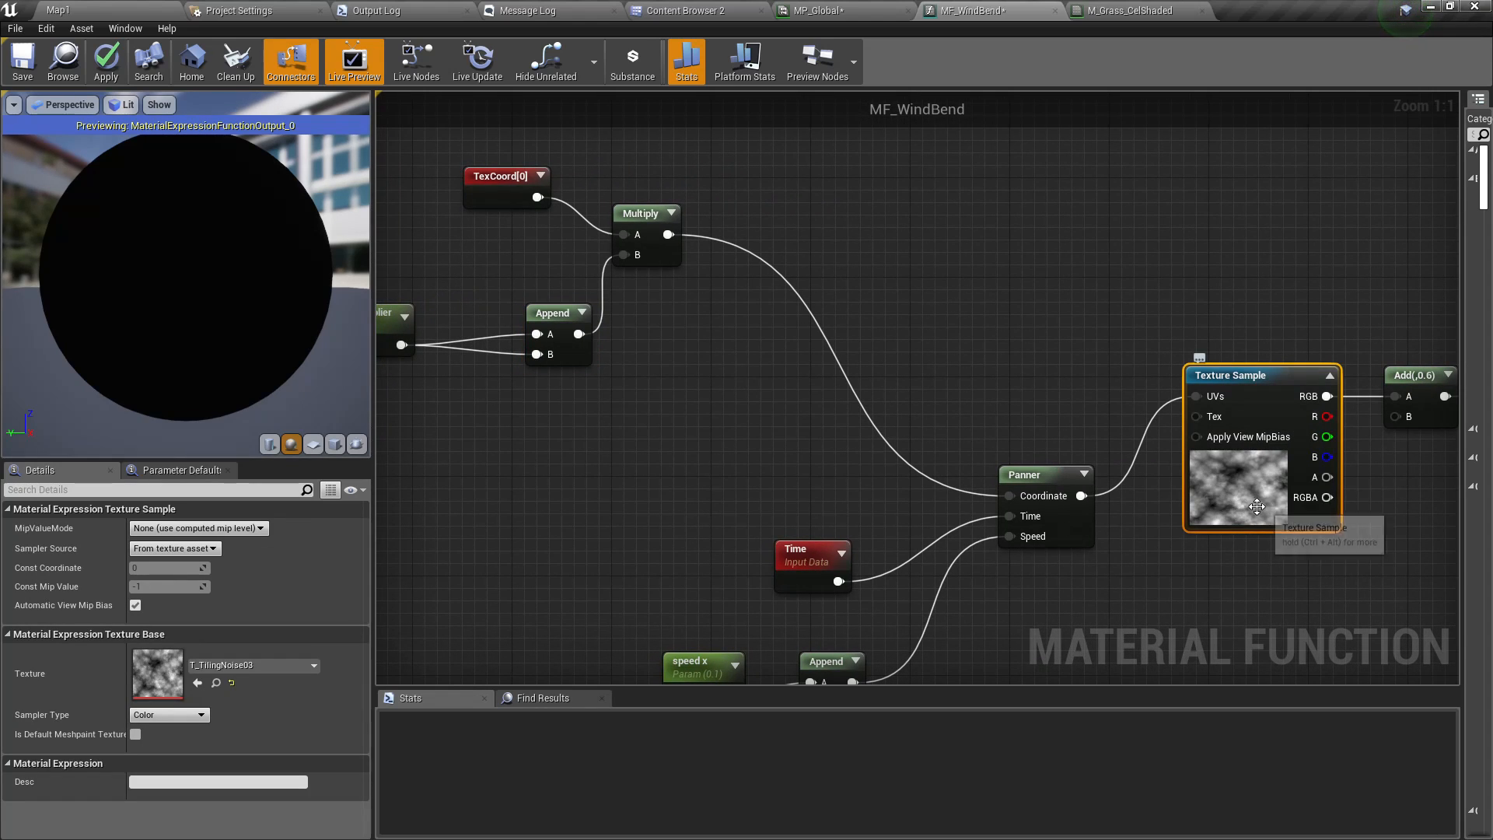
pyautogui.moveTo(907, 364); pyautogui.dragTo(900, 335, button='right')
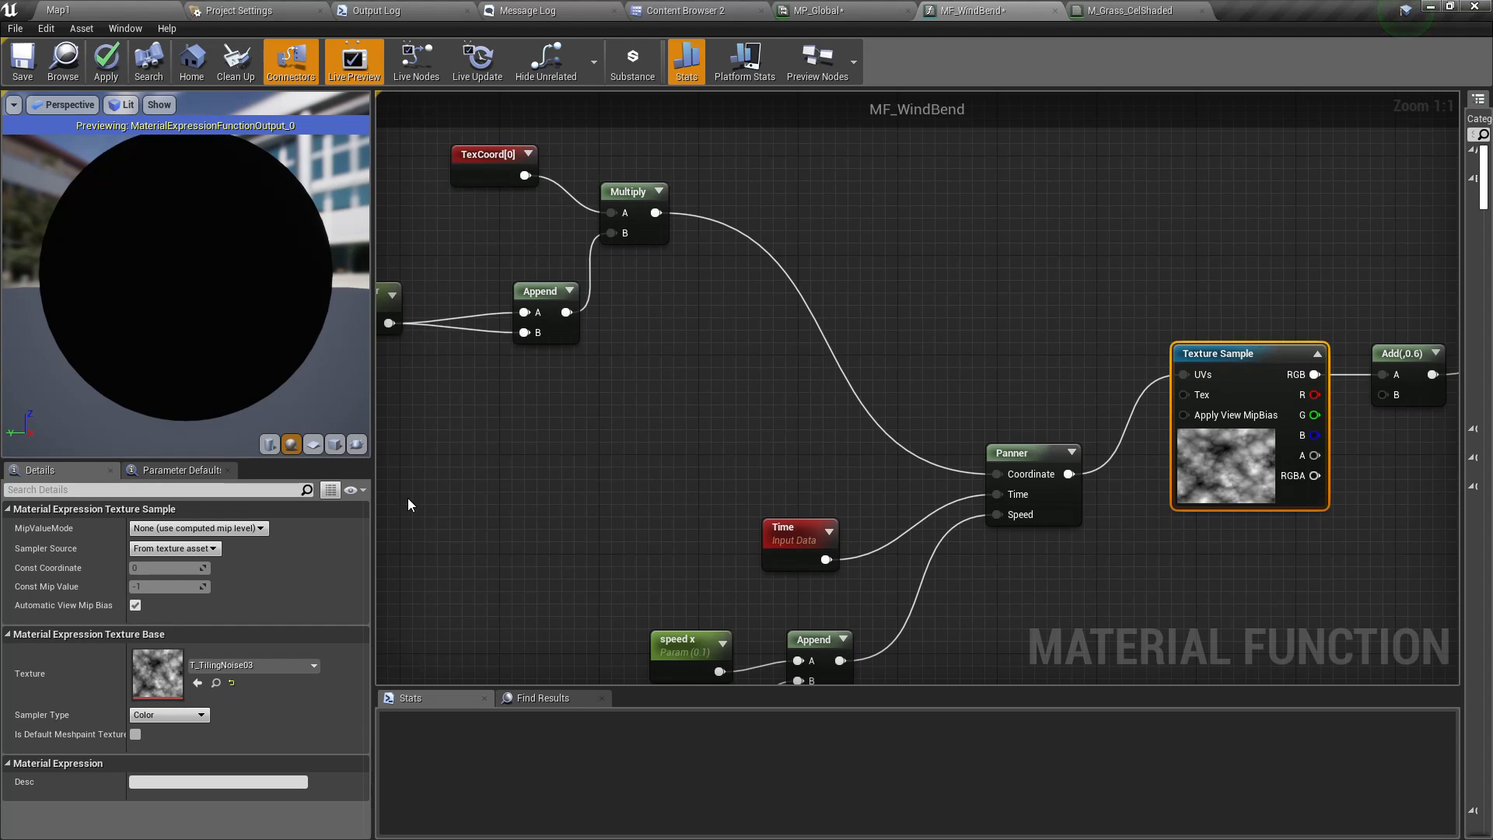
pyautogui.moveTo(582, 389); pyautogui.dragTo(718, 403, button='right')
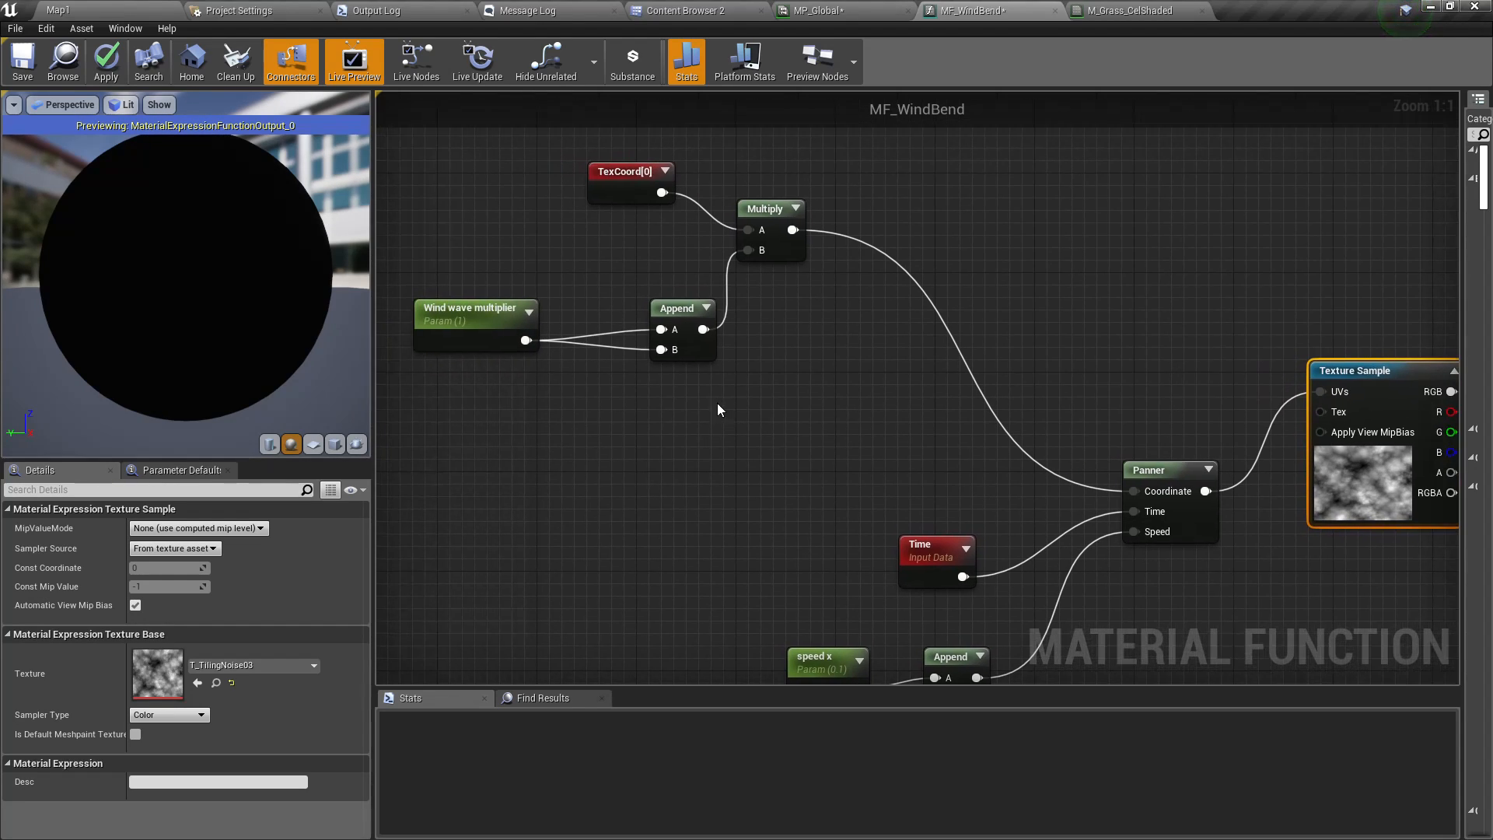
# - In the Map1 level, inspect up close and full screen how the noise waves deform the pine tree and its branches
pyautogui.click(86, 8)
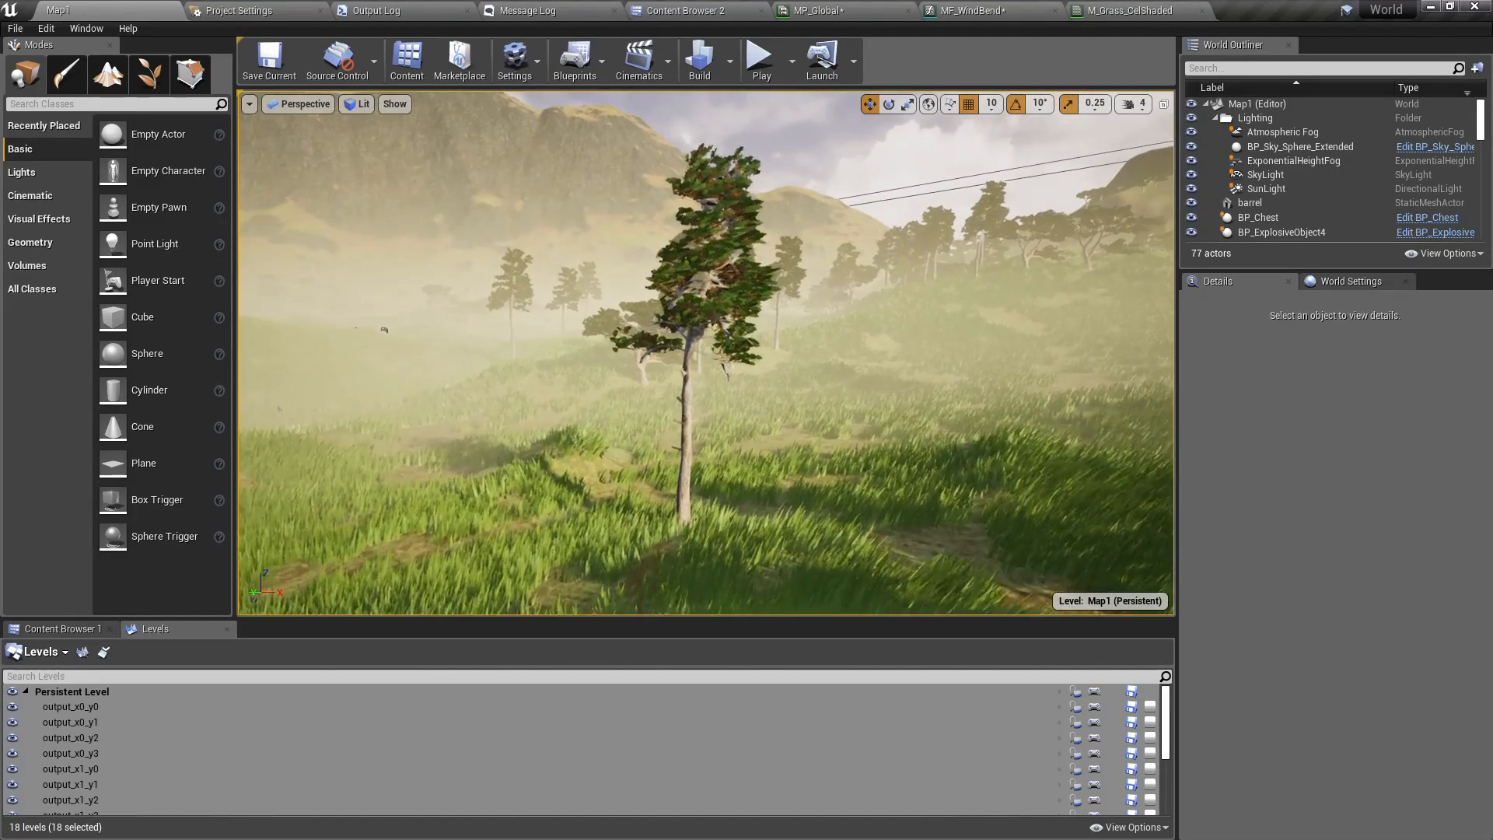
pyautogui.press('w')
pyautogui.moveTo(706, 353); pyautogui.dragTo(865, 332, button='right')
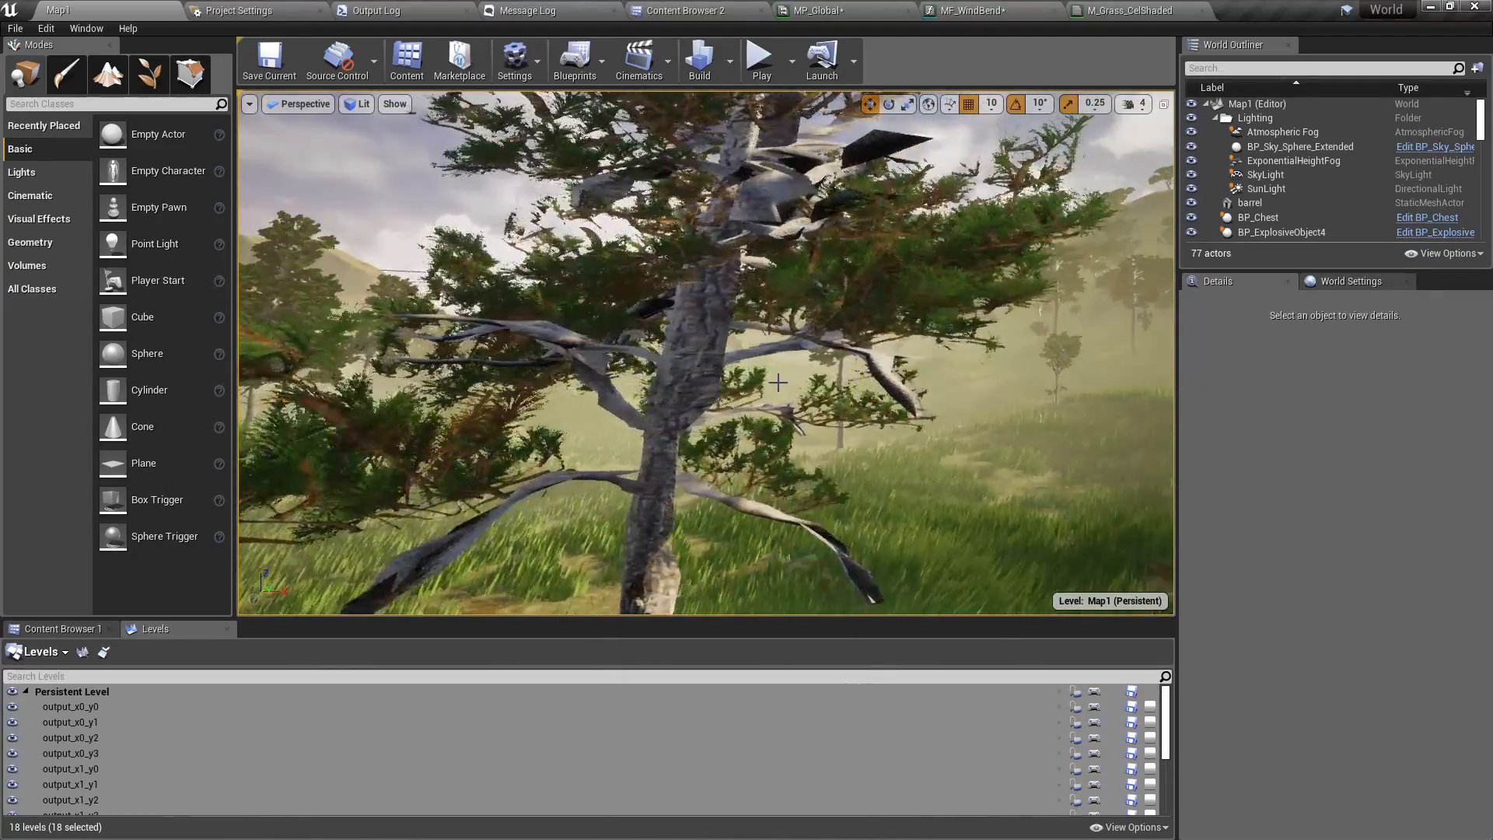
pyautogui.press('F11')
pyautogui.moveTo(778, 383); pyautogui.dragTo(669, 453, button='right')
pyautogui.press('e')
pyautogui.press('s')
pyautogui.press('e')
pyautogui.press('d')
pyautogui.press('q')
pyautogui.press('a')
pyautogui.press('d')
pyautogui.press('s')
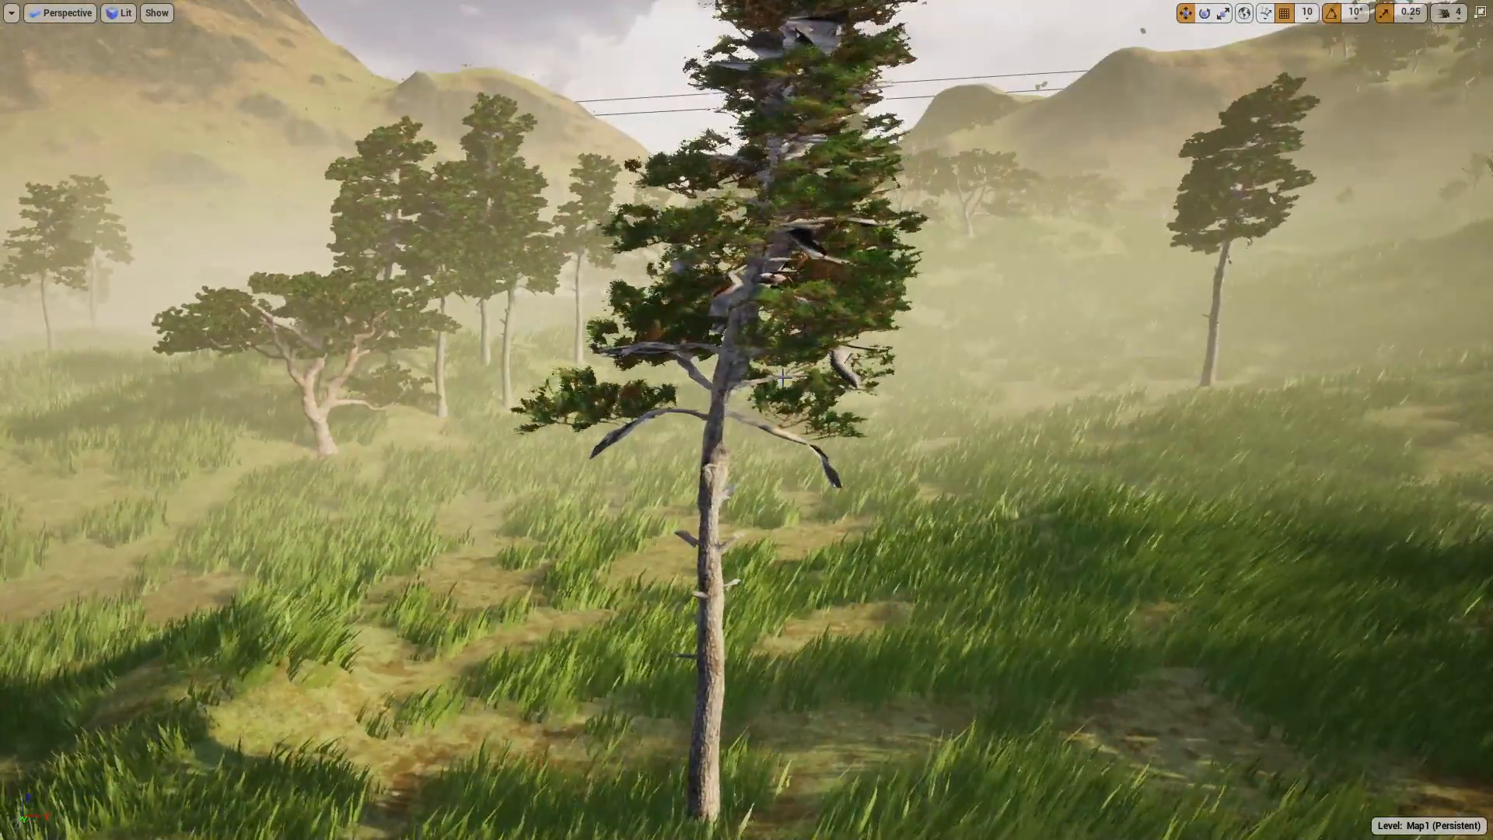
pyautogui.press('F11')
pyautogui.moveTo(783, 377); pyautogui.dragTo(864, 420, button='right')
pyautogui.press('a')
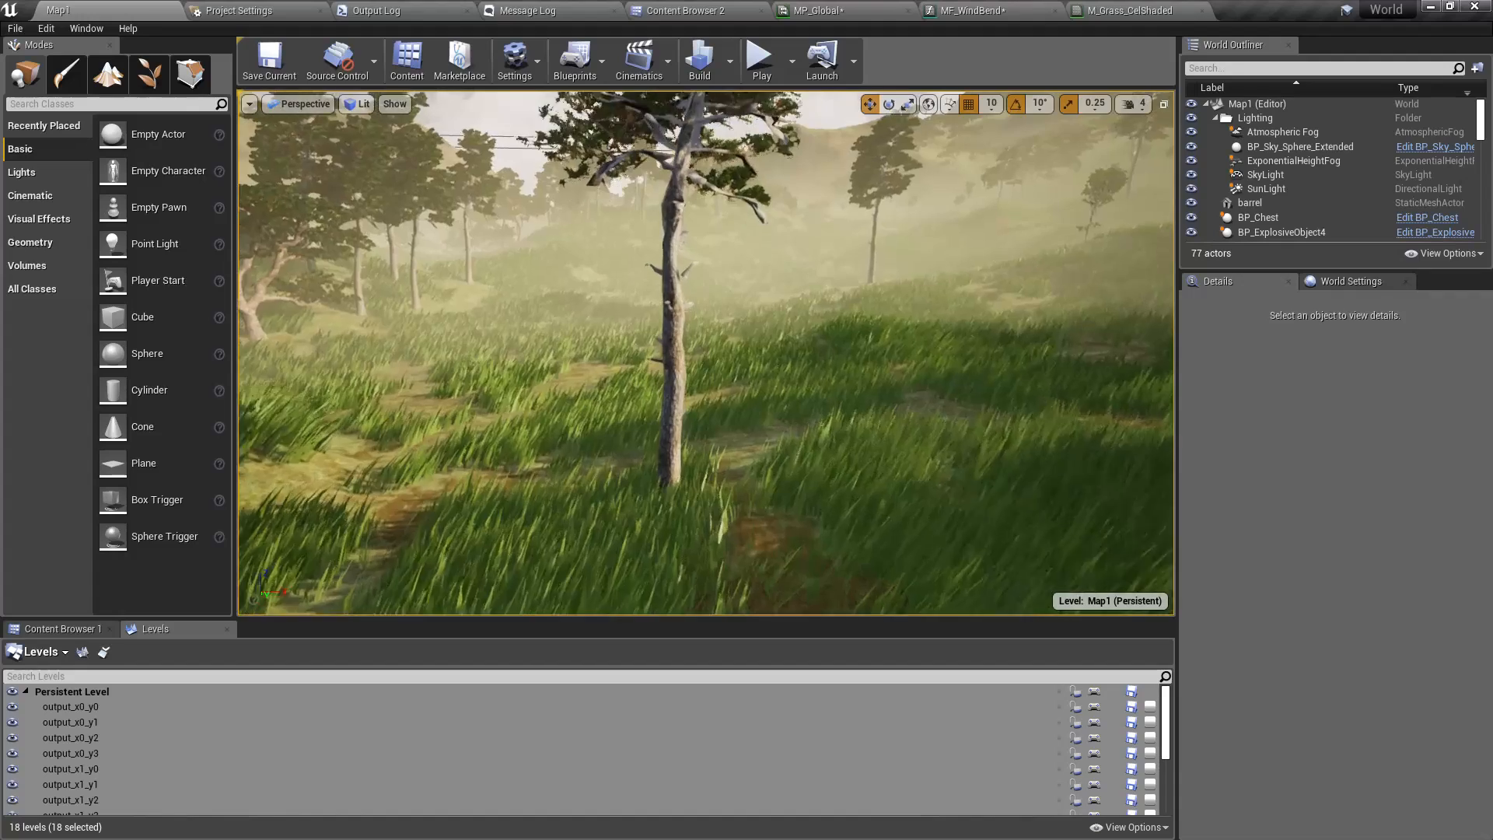
# - After a look at M_Grass_CelShaded, set MF_WindBend's Wind wave multiplier default value to 0.05 and apply the function
pyautogui.click(1120, 10)
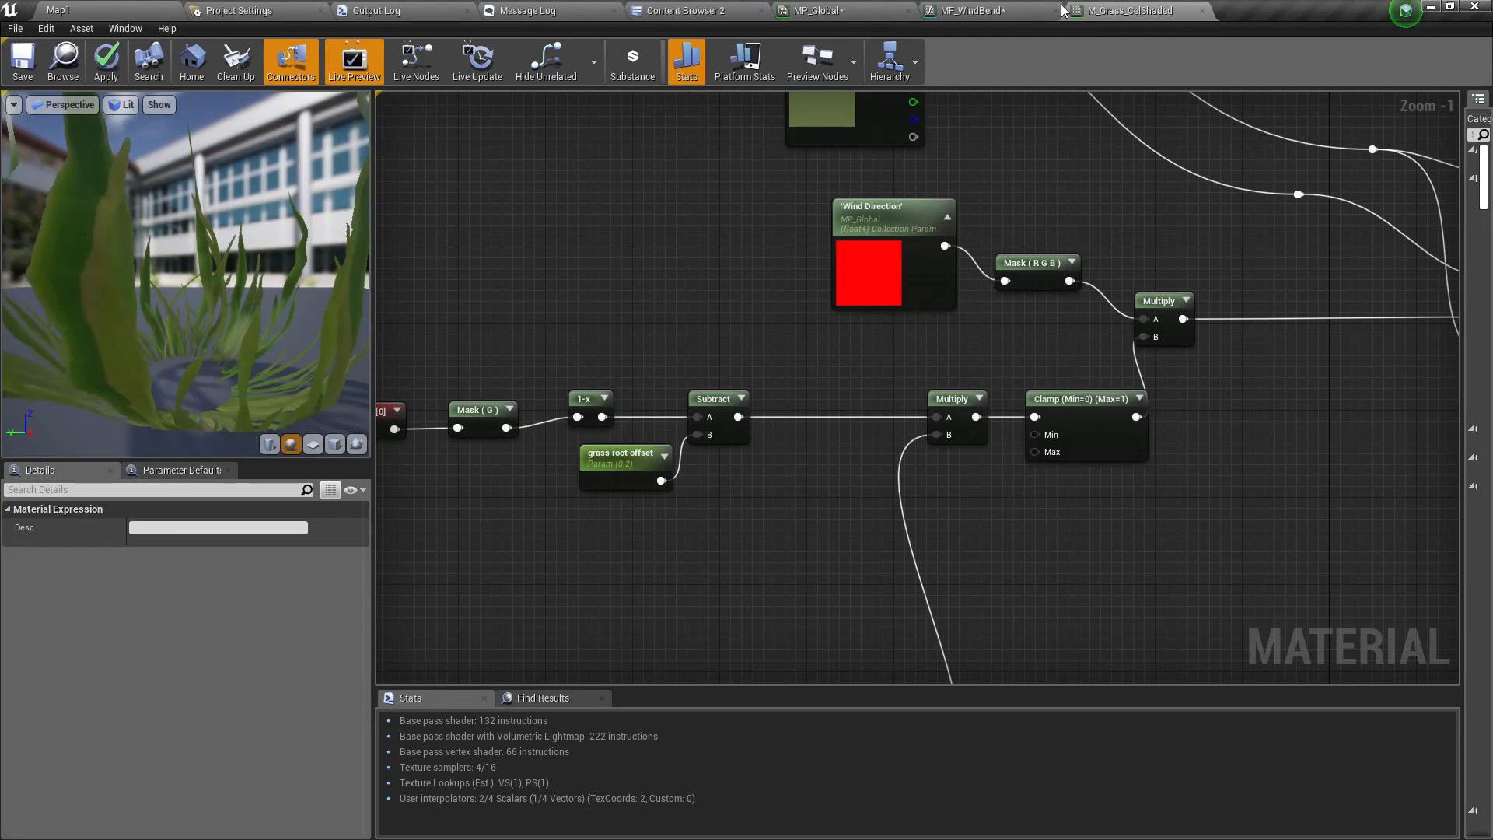
pyautogui.click(964, 9)
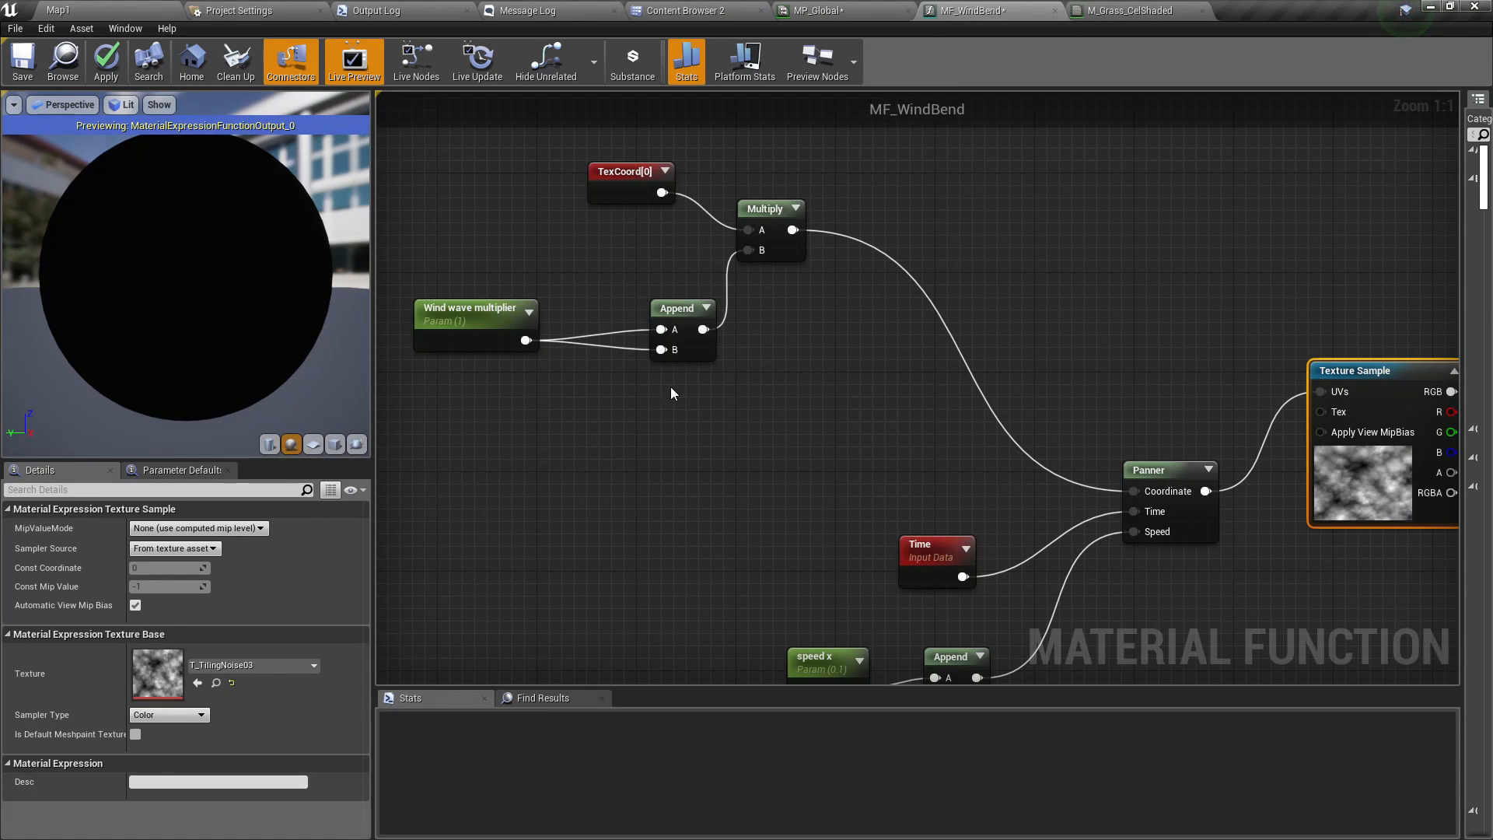
pyautogui.click(429, 301)
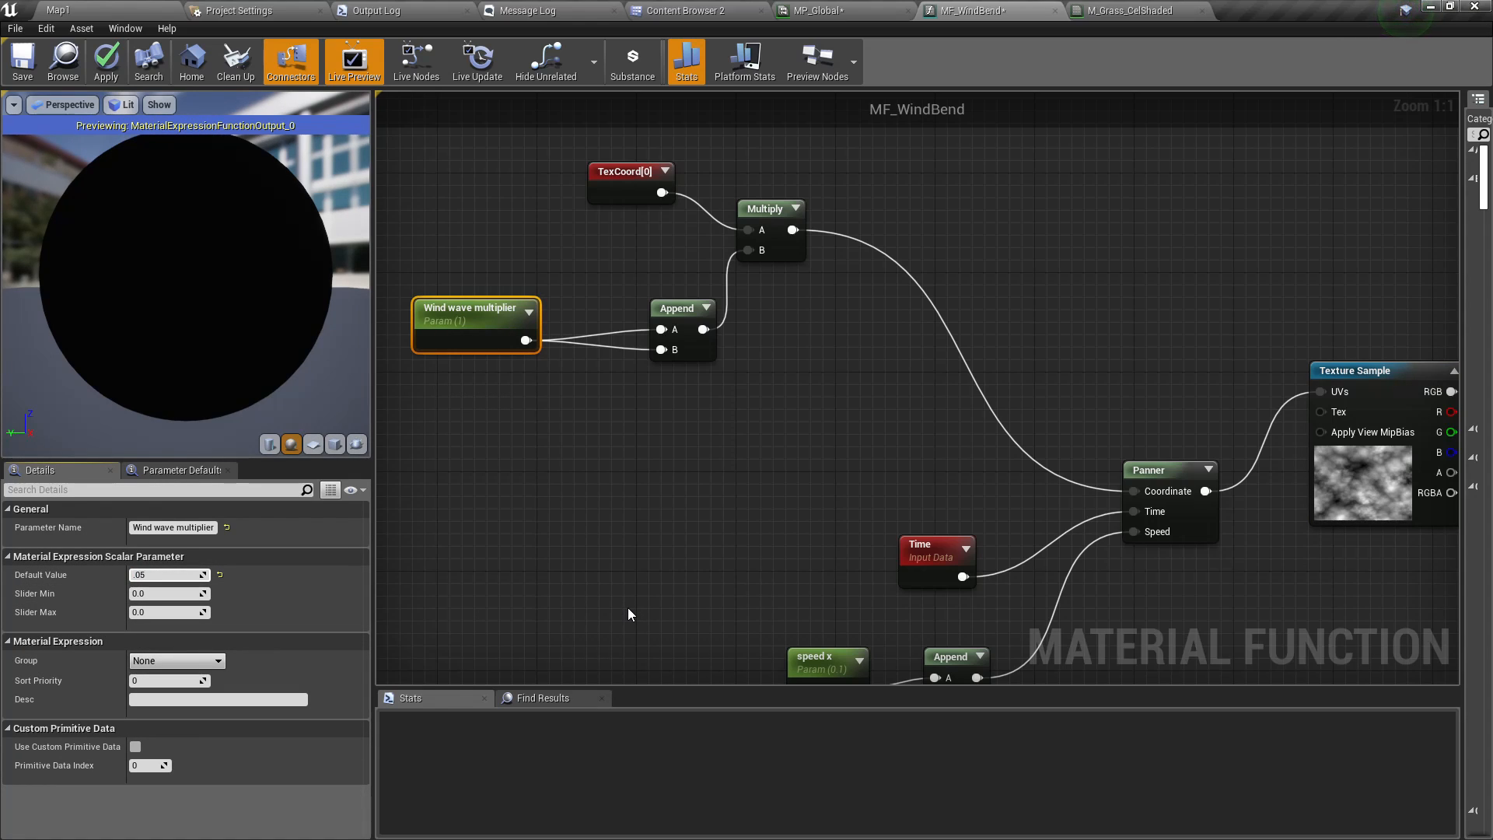
pyautogui.write('.05')
pyautogui.press('Return')
pyautogui.click(107, 61)
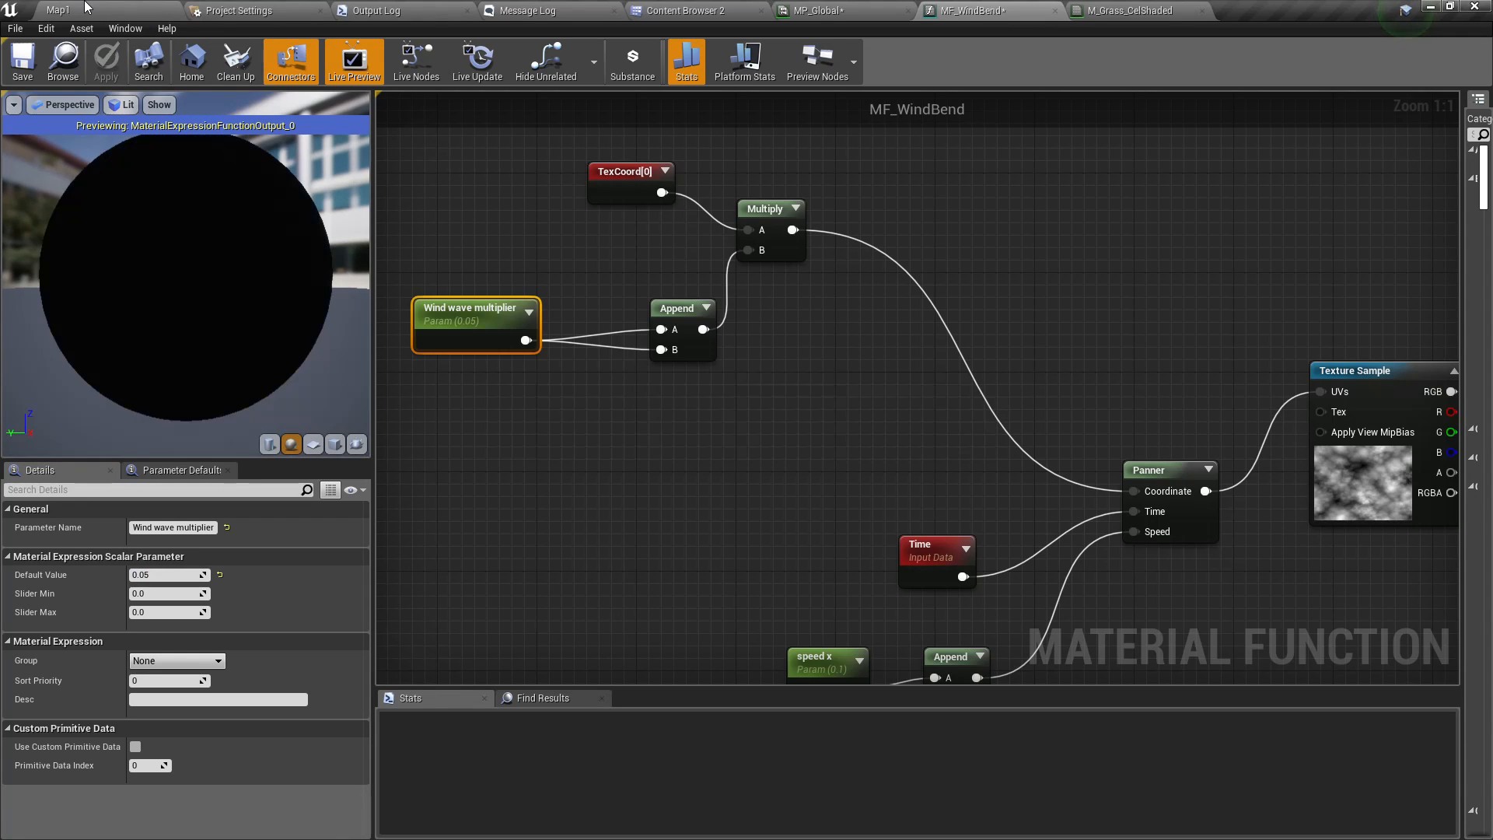
# - Return to the Map1 level and check the trees' wind motion with the reduced wave multiplier
pyautogui.click(85, 8)
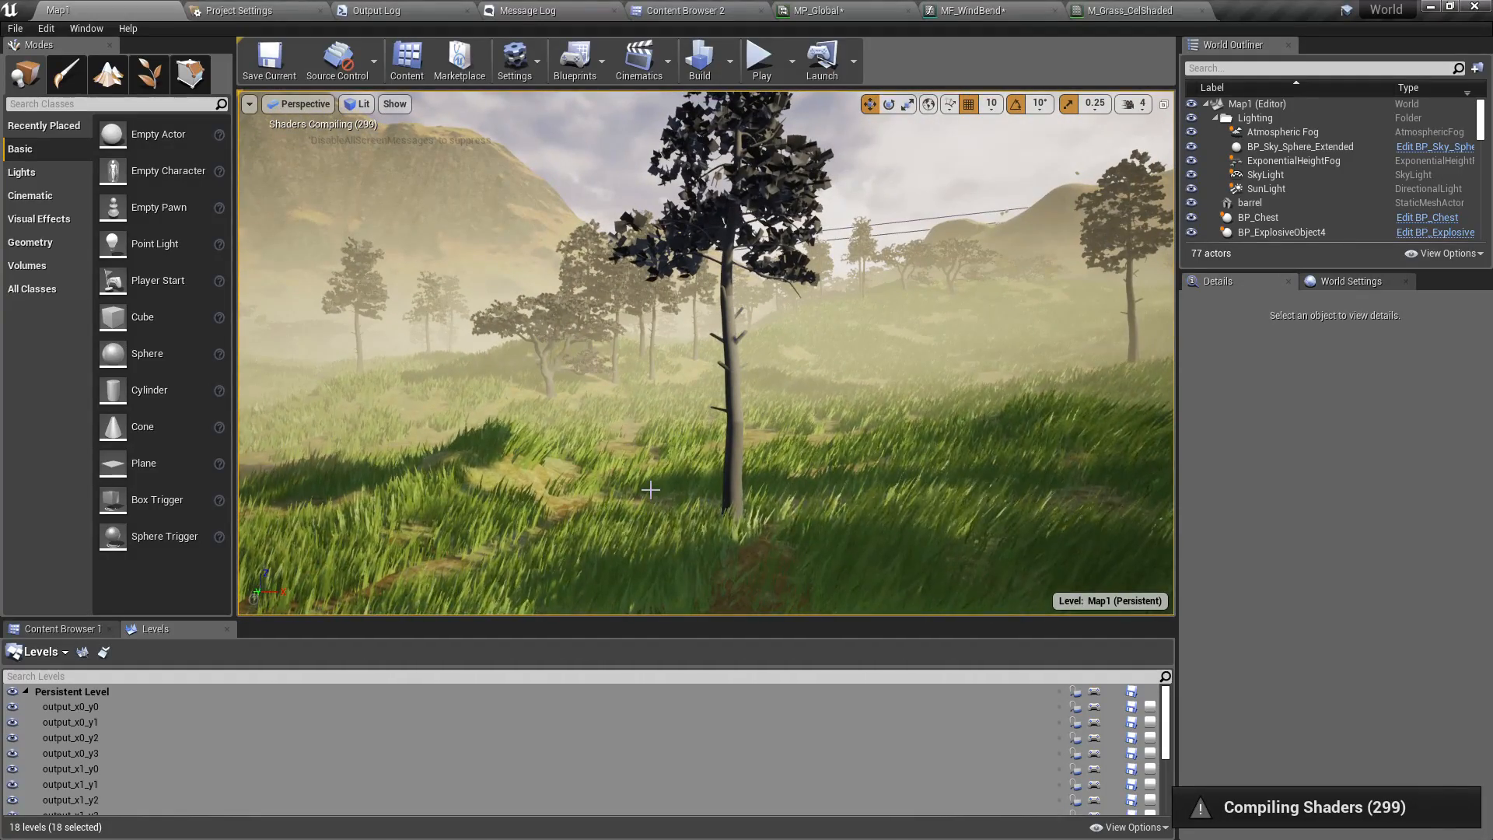
pyautogui.press('F11')
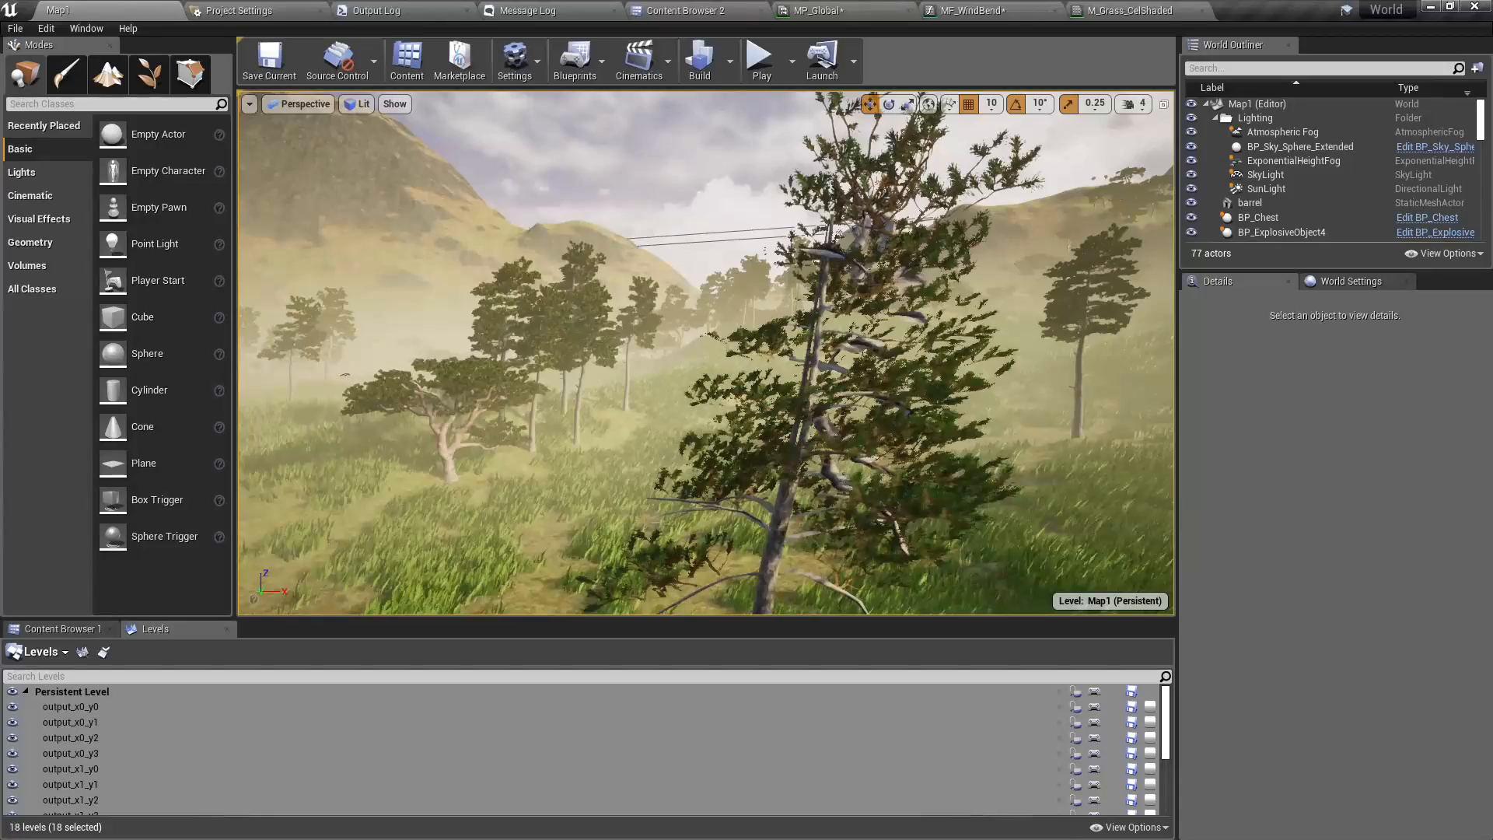
# - Inspect the pine tree and surrounding grass in the Map1 level, full screen and up close, for how the wind waves move them
pyautogui.press('s')
pyautogui.moveTo(605, 451); pyautogui.dragTo(625, 408, button='right')
pyautogui.press('F11')
pyautogui.press('w')
pyautogui.moveTo(404, 526)
pyautogui.mouseDown(button='right')
pyautogui.moveTo(381, 567)
pyautogui.moveTo(404, 525)
pyautogui.mouseUp(button='right')
pyautogui.press('s')
pyautogui.press('F11')
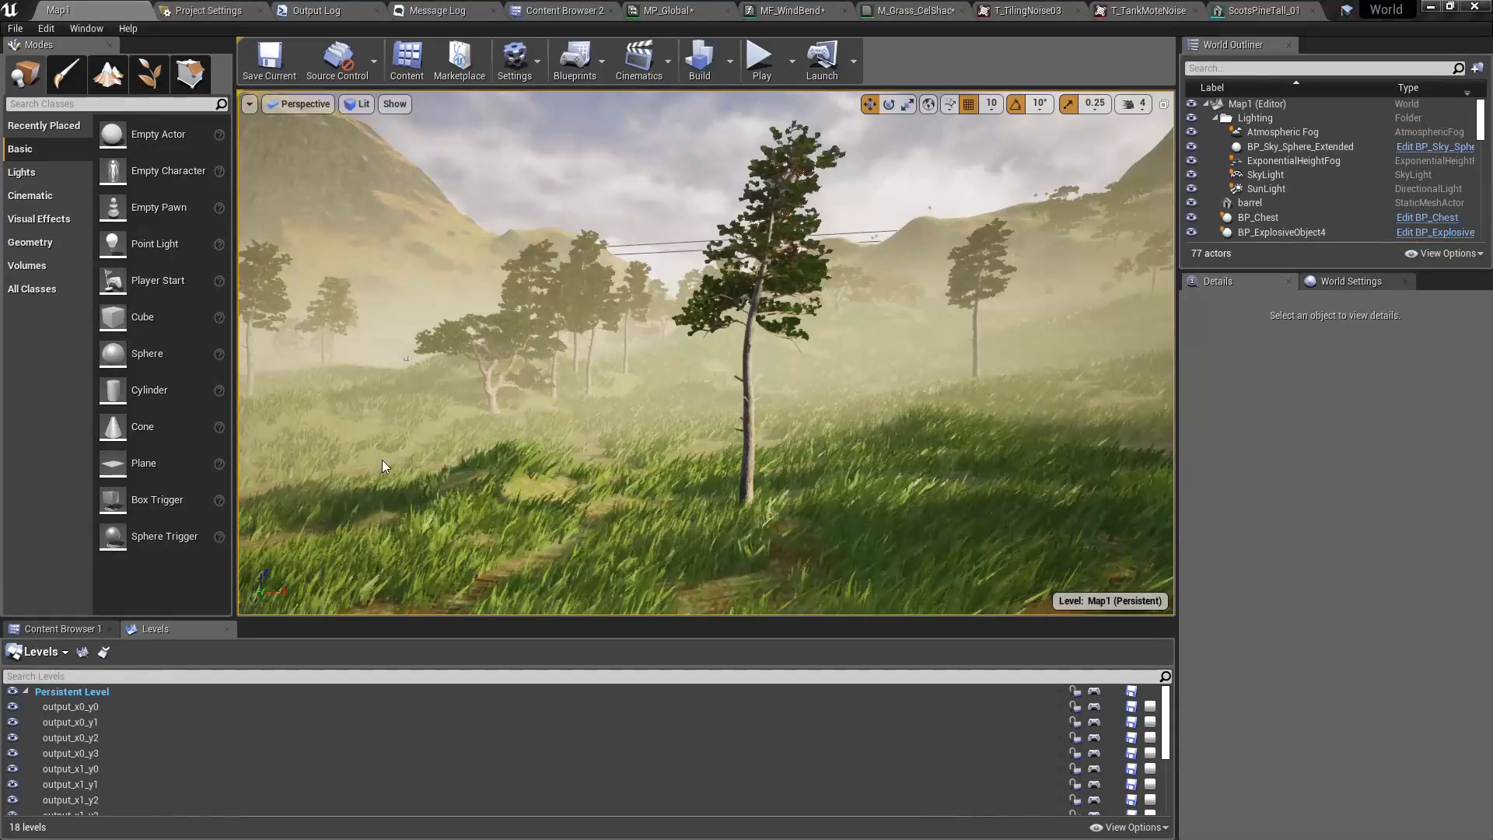
pyautogui.moveTo(728, 450)
pyautogui.mouseDown(button='right')
pyautogui.moveTo(756, 414)
pyautogui.moveTo(756, 509)
pyautogui.moveTo(794, 519)
pyautogui.moveTo(723, 442)
pyautogui.mouseUp(button='right')
pyautogui.press('w')
pyautogui.press('w')
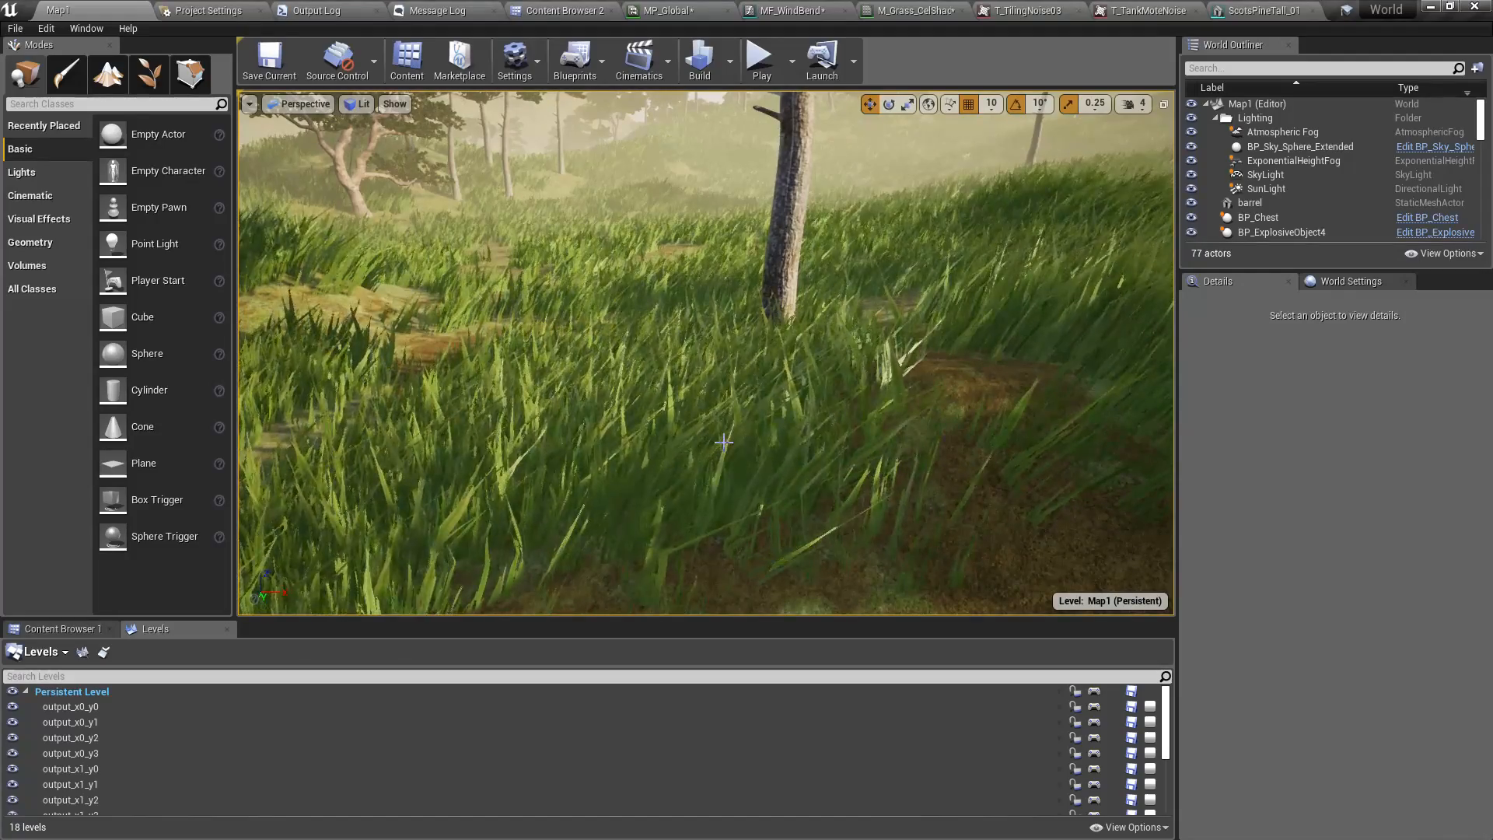
# - Review the TexCoord node feeding the noise in MF_WindBend and look up along the pine's trunk and crown in Map1
pyautogui.click(798, 10)
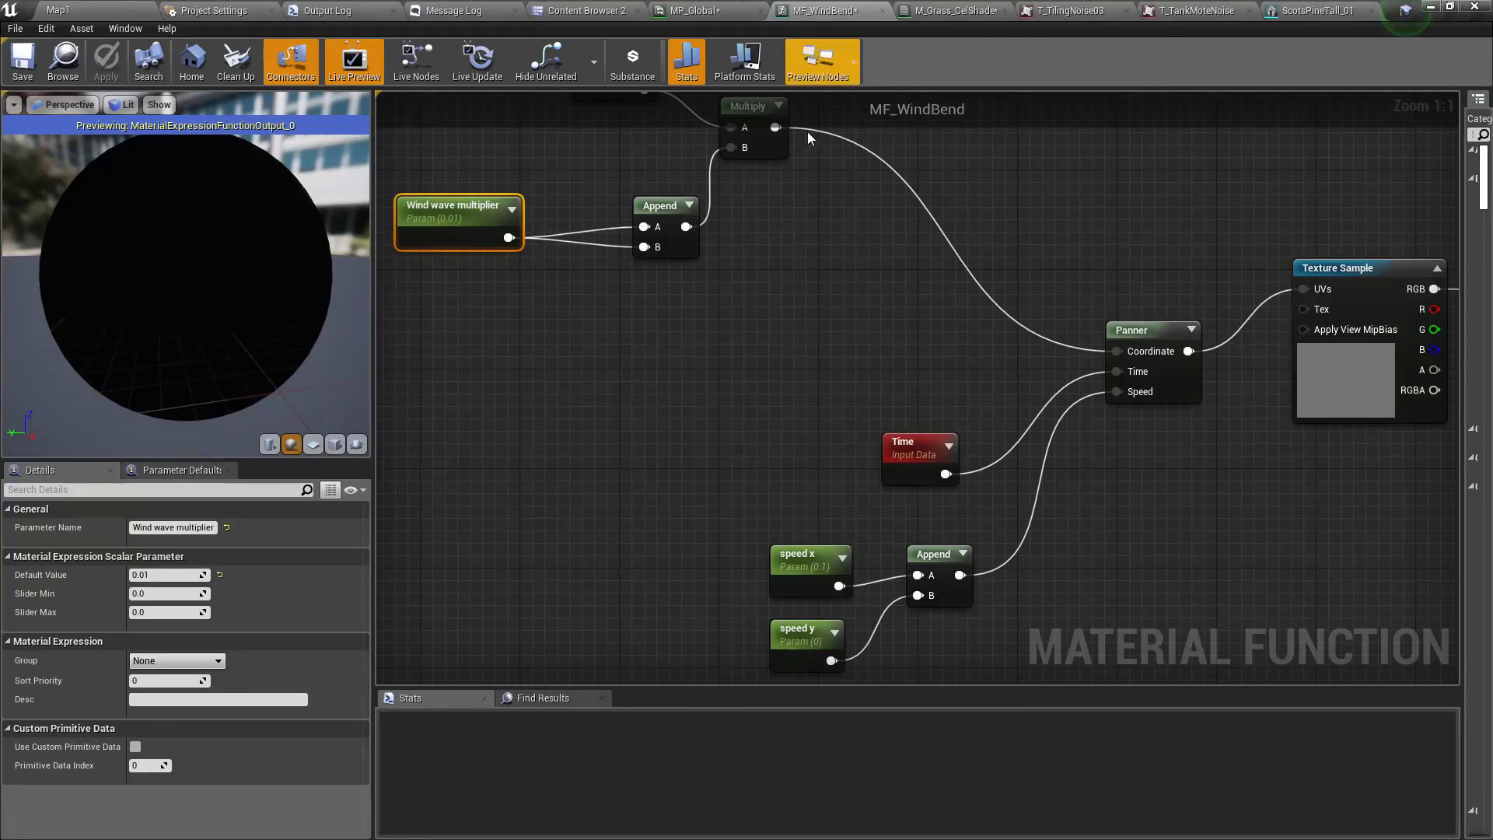
pyautogui.scroll(4, 1006, 537)
pyautogui.click(841, 306)
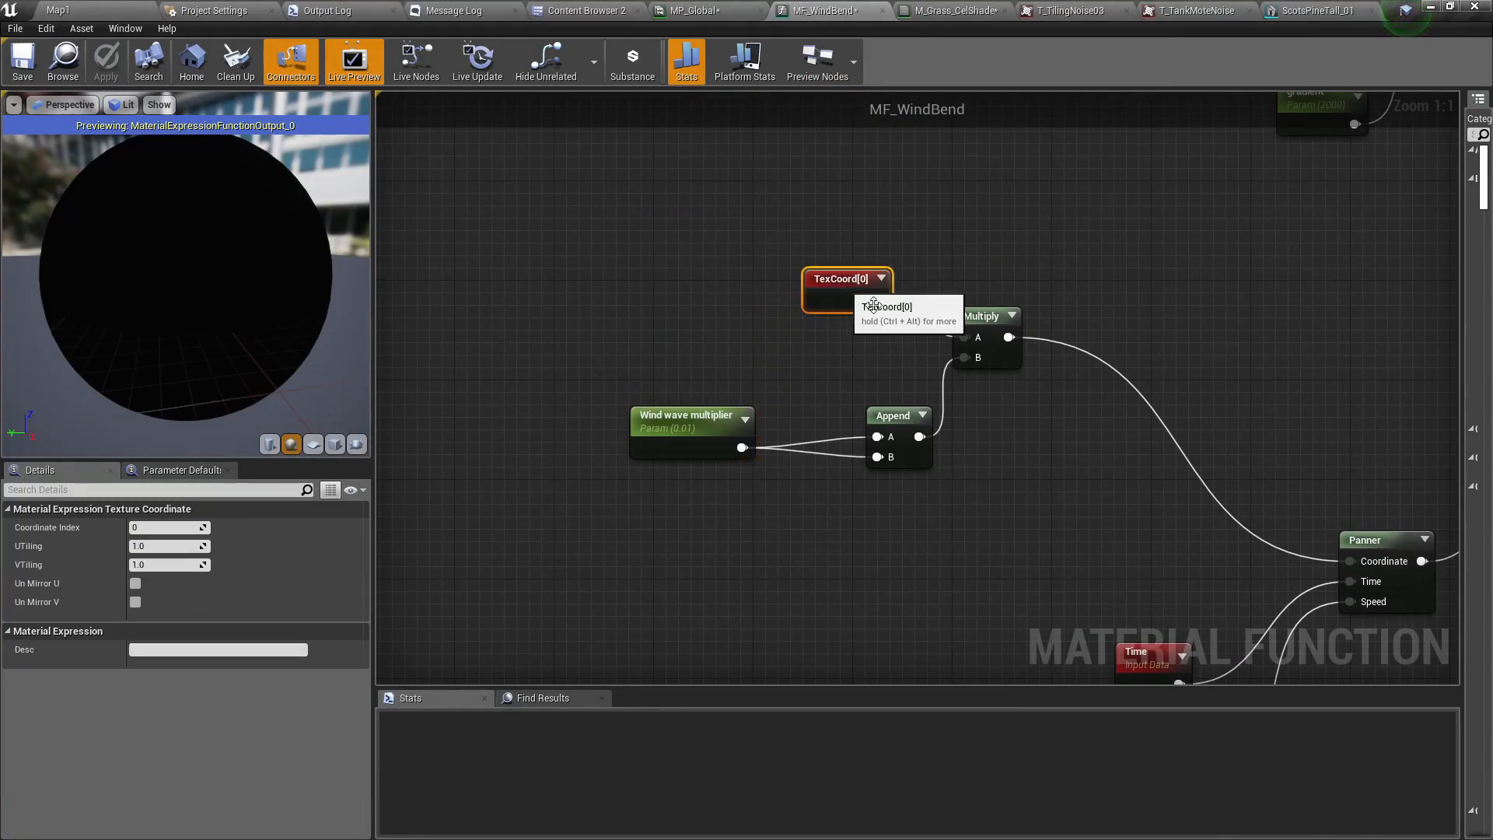
pyautogui.moveTo(853, 296); pyautogui.dragTo(892, 431, button='right')
pyautogui.click(101, 11)
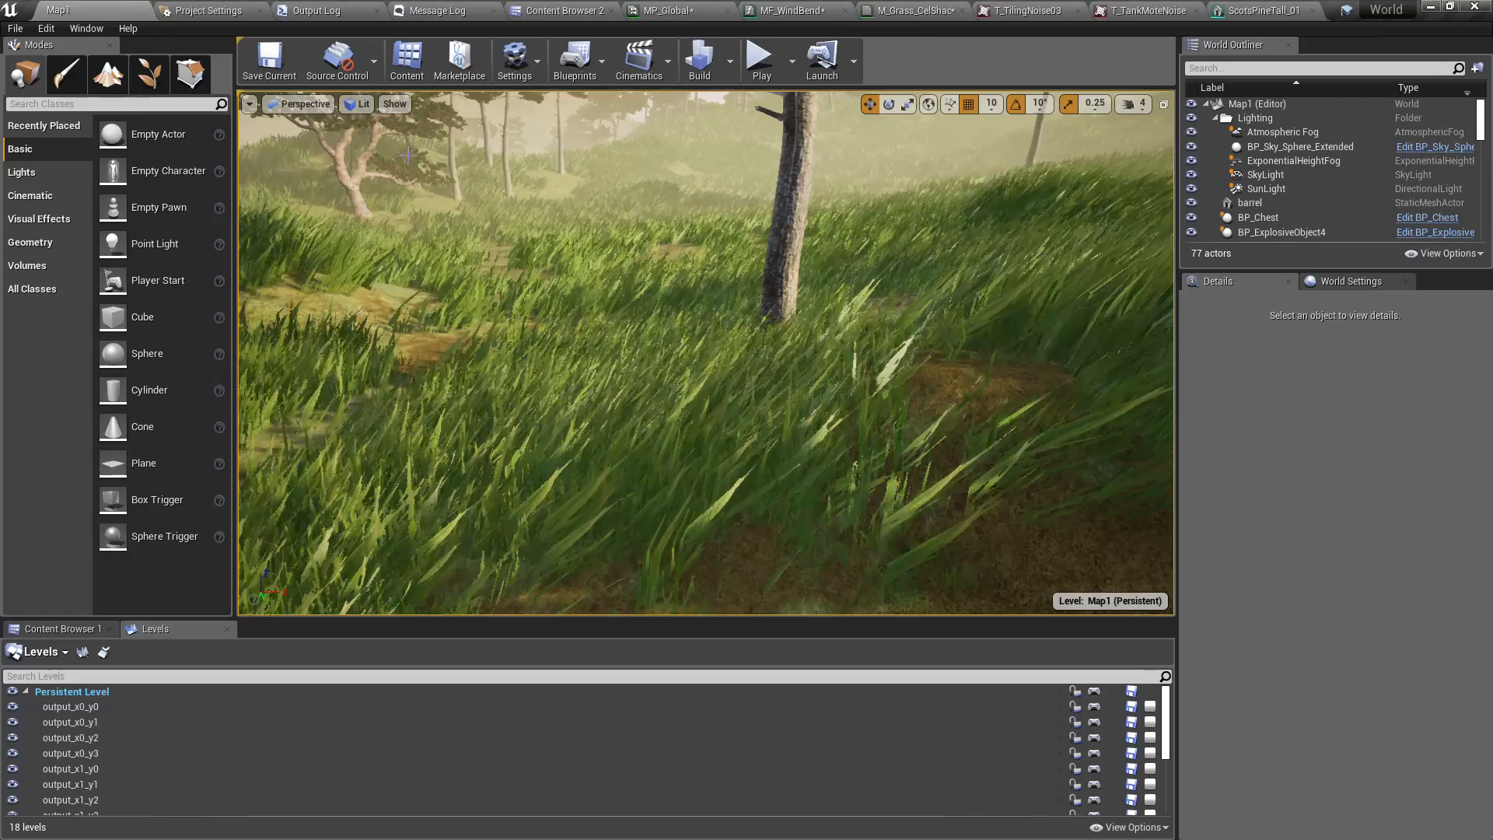
pyautogui.moveTo(560, 342); pyautogui.dragTo(561, 179, button='right')
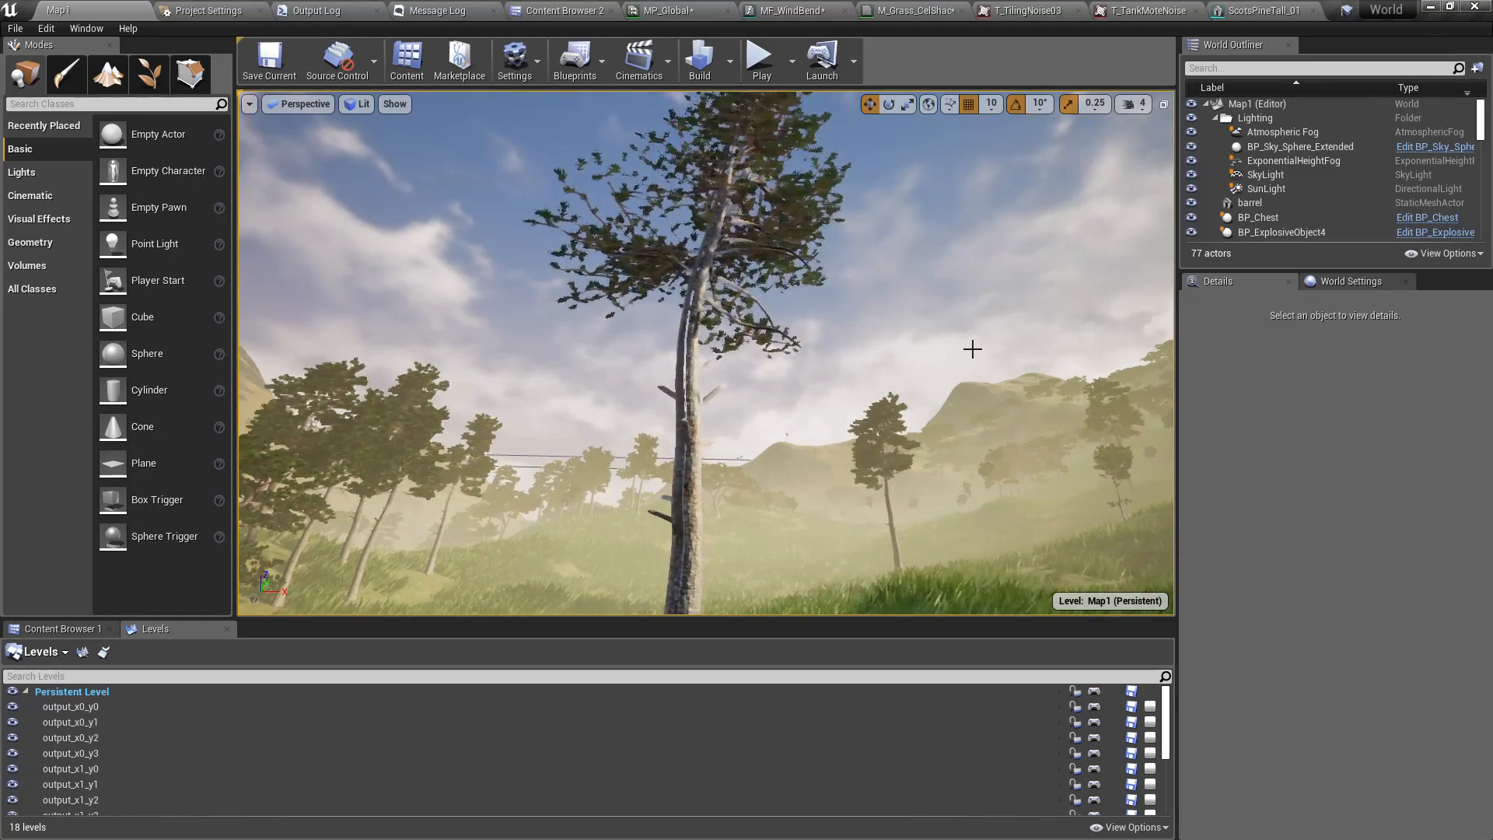
# - Delete the panning noise nodes from M_Grass_CelShaded, undo the deletion, and close the material
pyautogui.click(908, 10)
pyautogui.scroll(3, 615, 333)
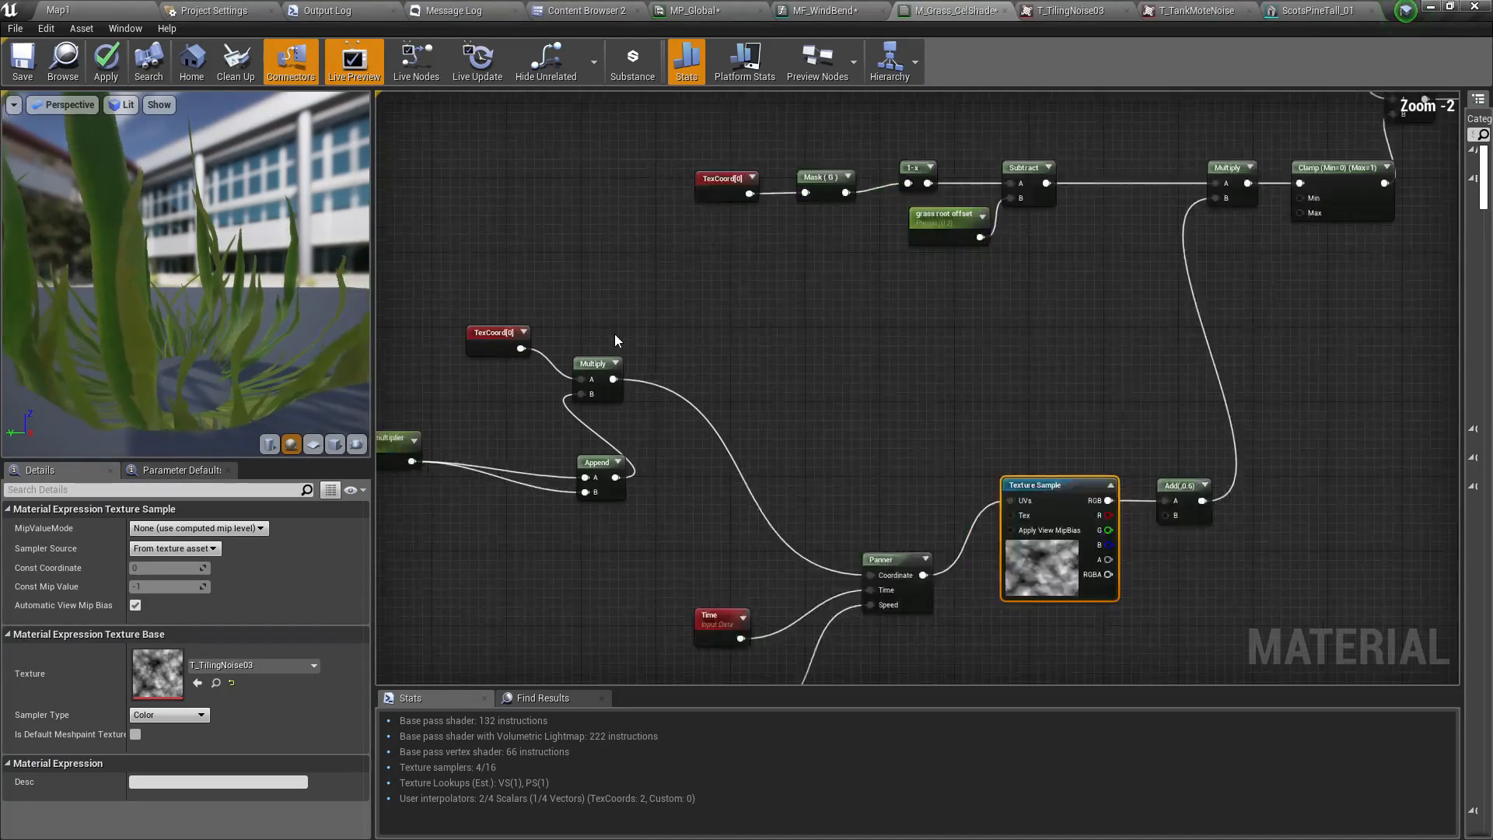
pyautogui.moveTo(731, 347); pyautogui.dragTo(947, 327, button='right')
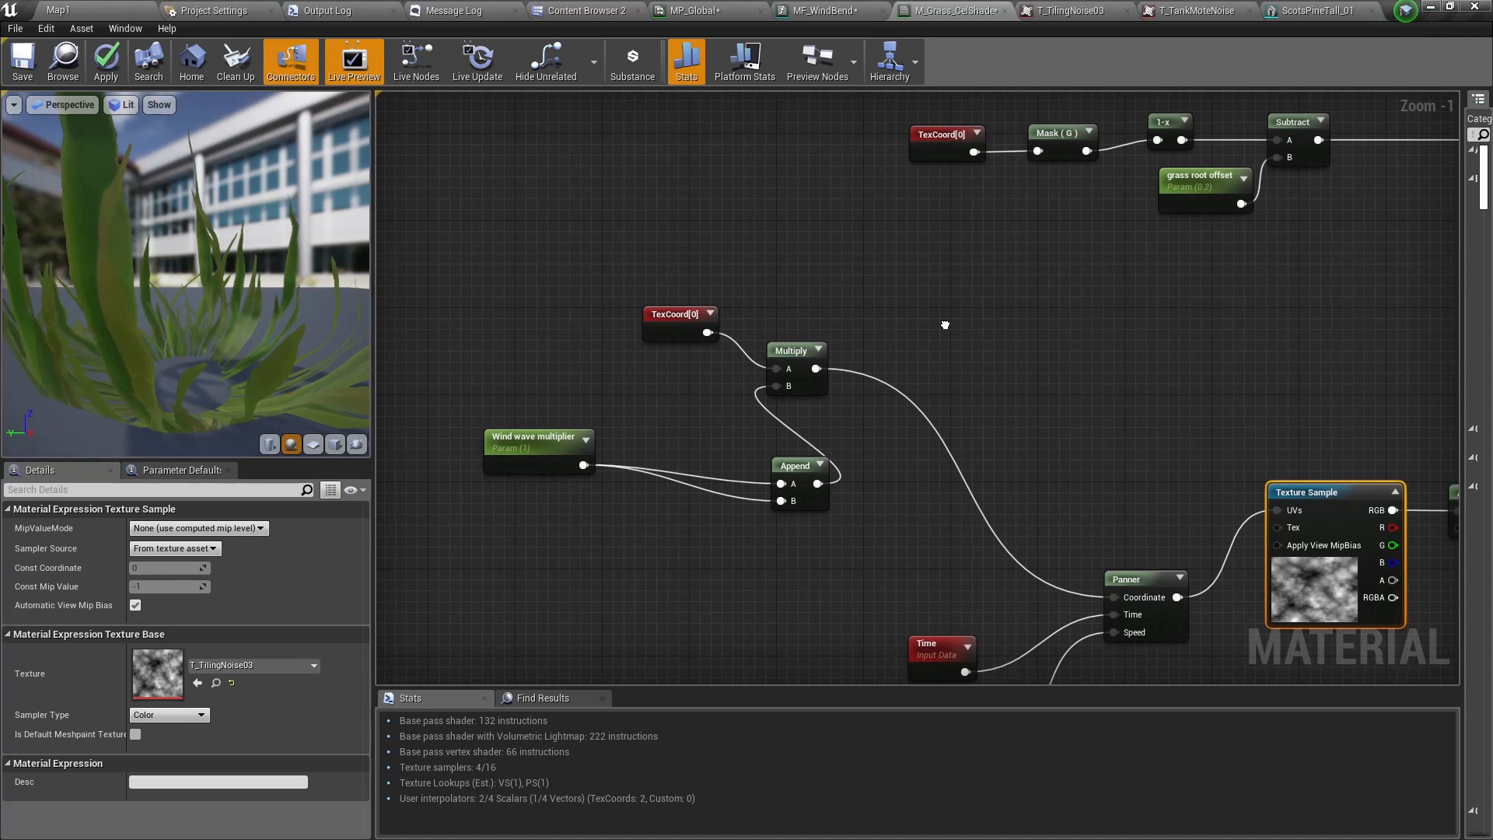
pyautogui.scroll(-3, 883, 293)
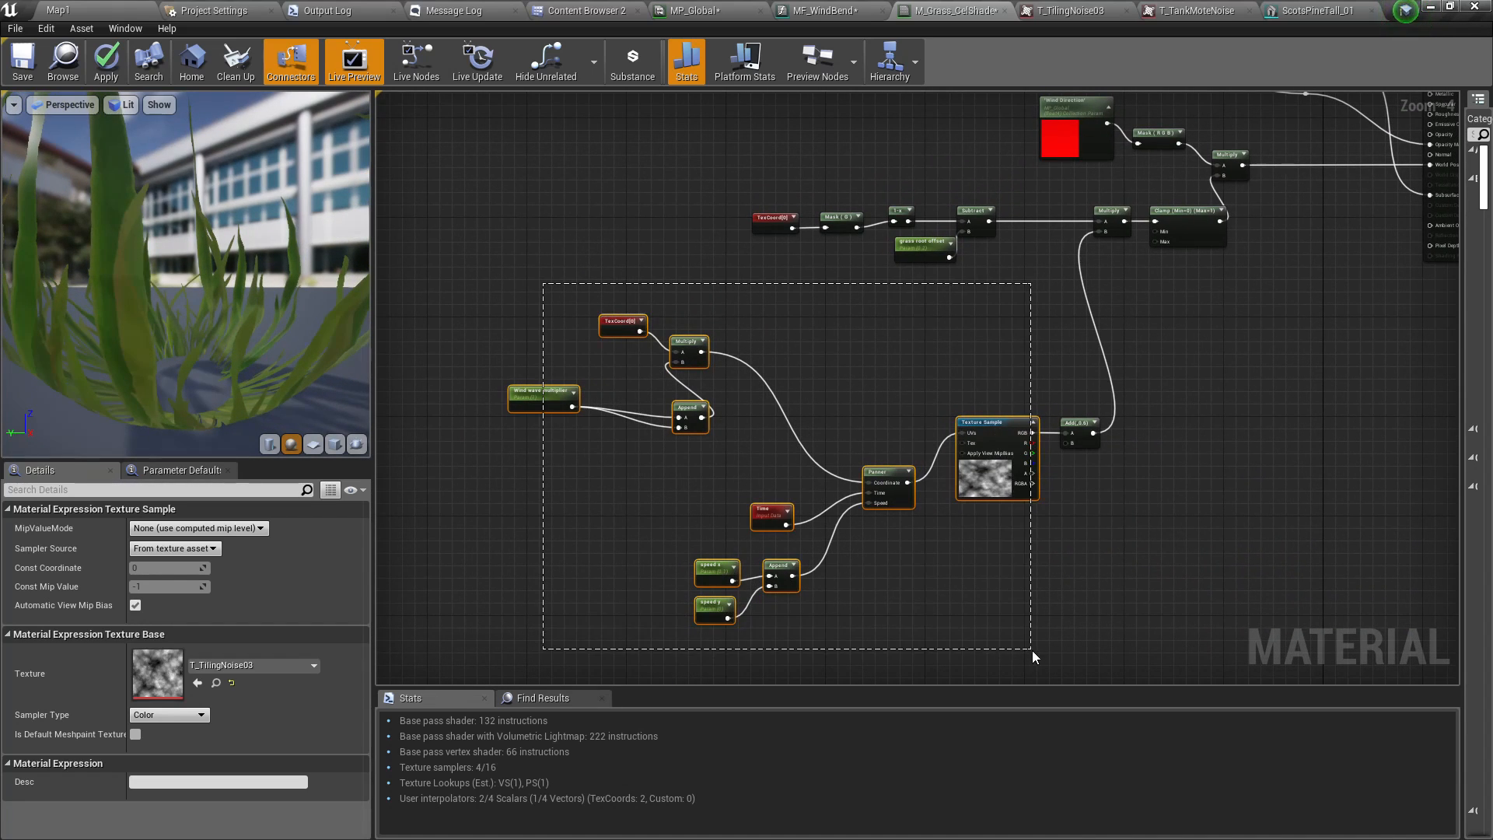
pyautogui.moveTo(1033, 650); pyautogui.dragTo(1065, 651)
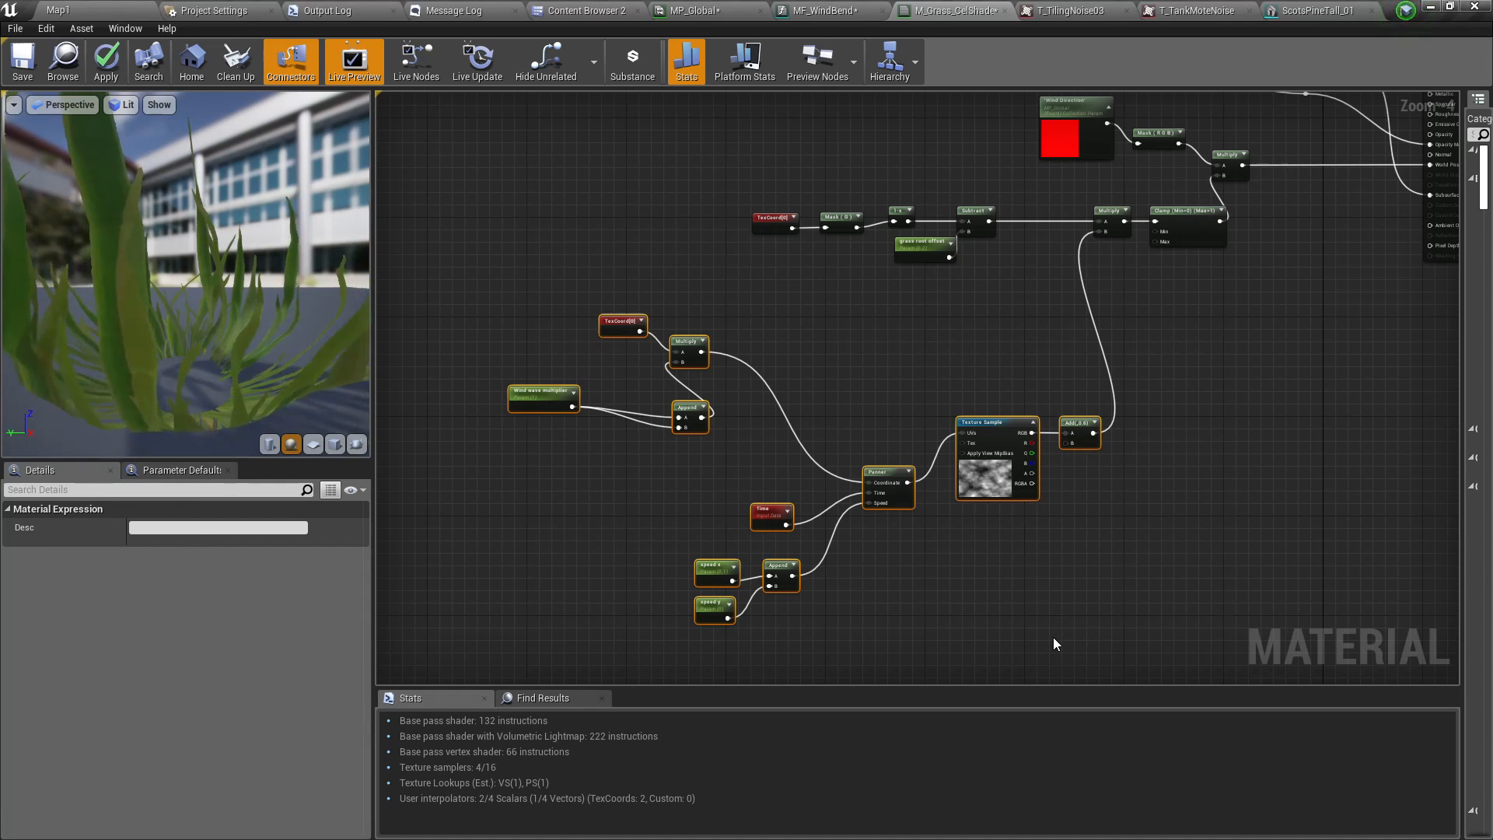
pyautogui.press('Delete')
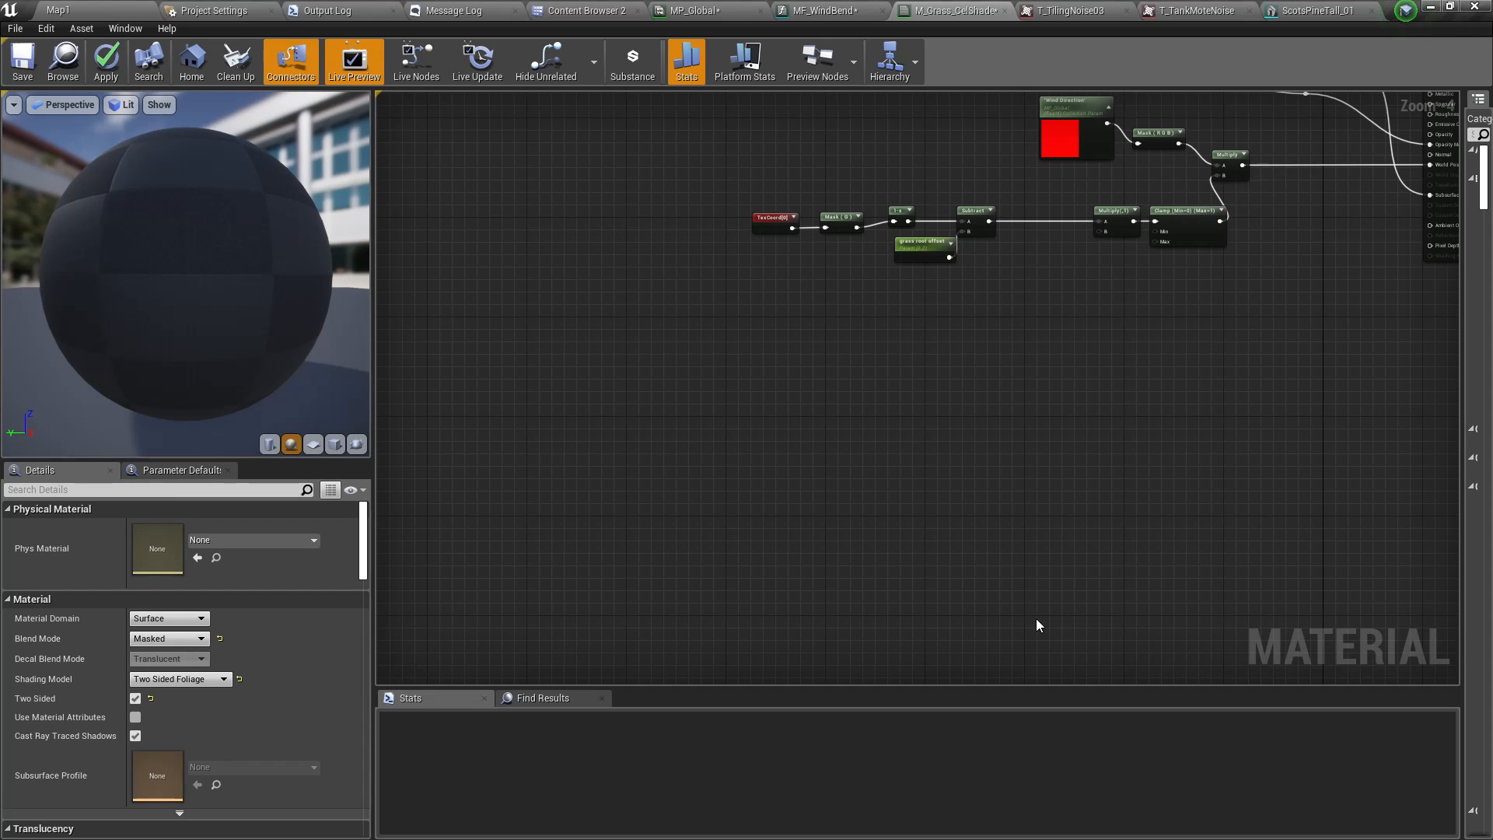
pyautogui.hotkey('ctrl', 'z')
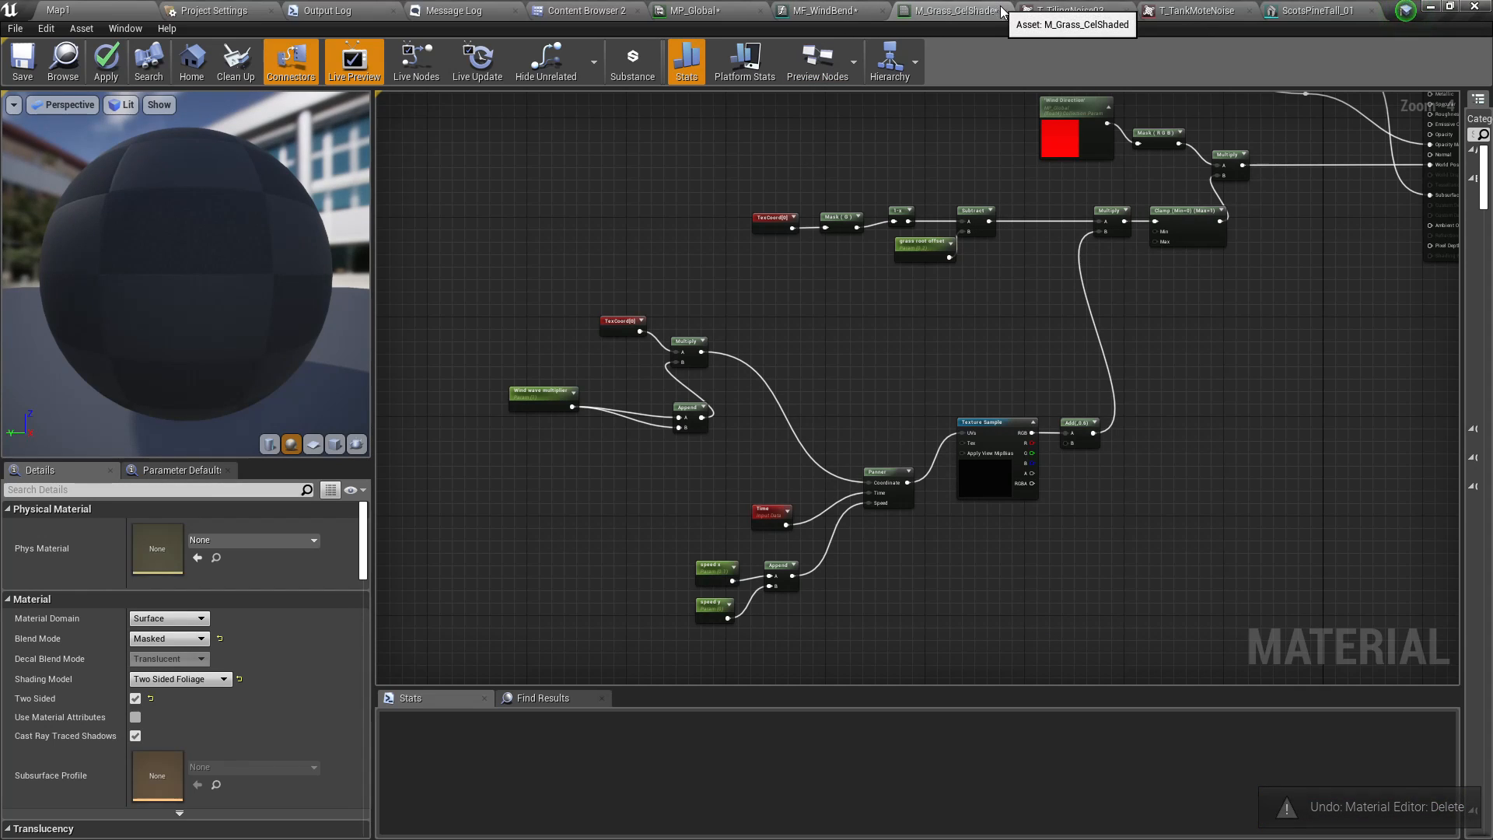
pyautogui.click(1006, 11)
pyautogui.click(852, 477)
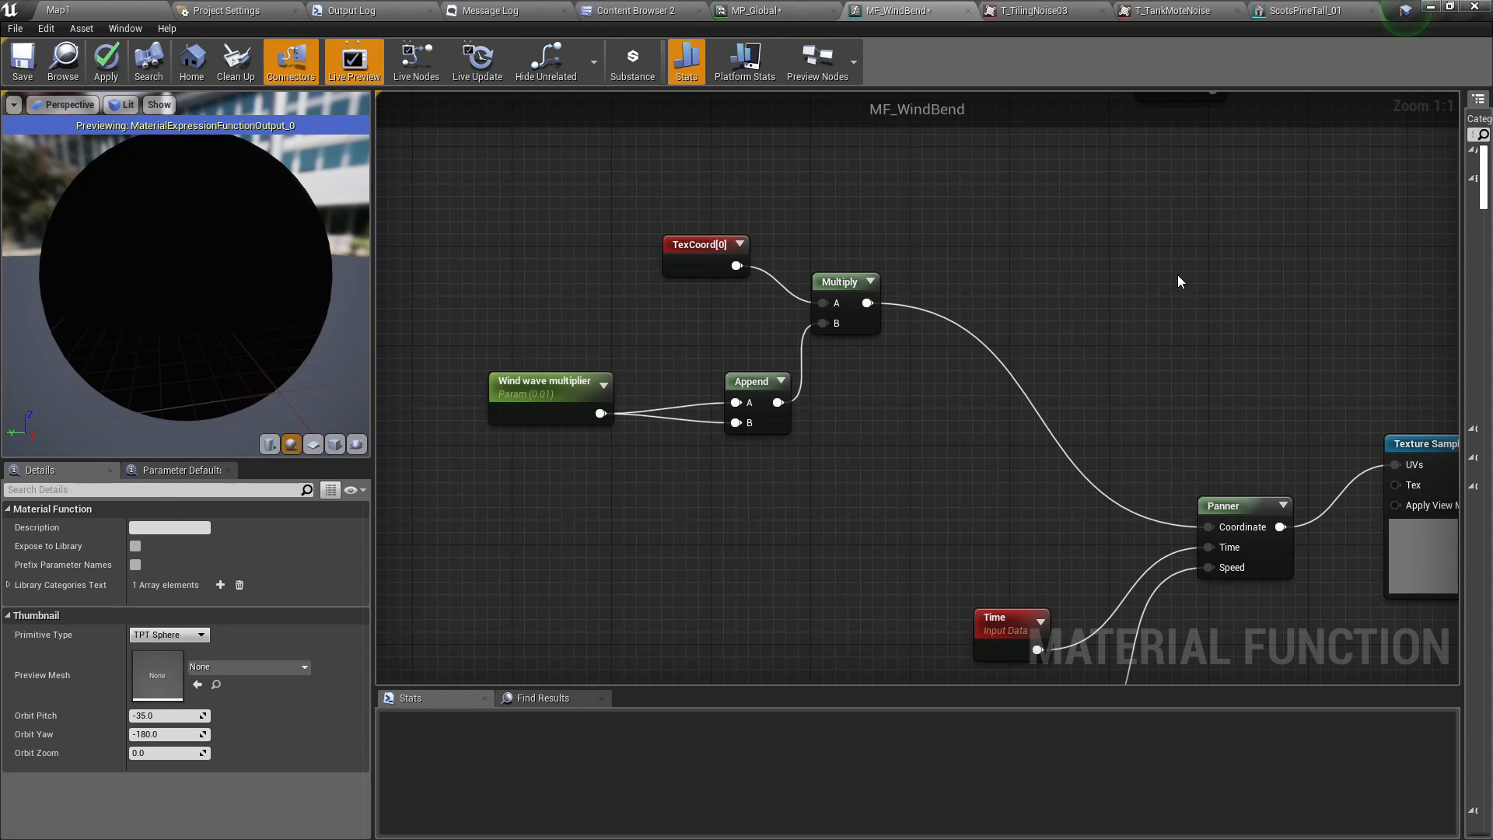
# - In MF_WindBend, insert a reroute node on the Add node's output wire and delete the whole panning noise network
pyautogui.moveTo(1177, 275); pyautogui.dragTo(984, 128, button='right')
pyautogui.scroll(-2, 975, 204)
pyautogui.moveTo(998, 266); pyautogui.dragTo(950, 324, button='right')
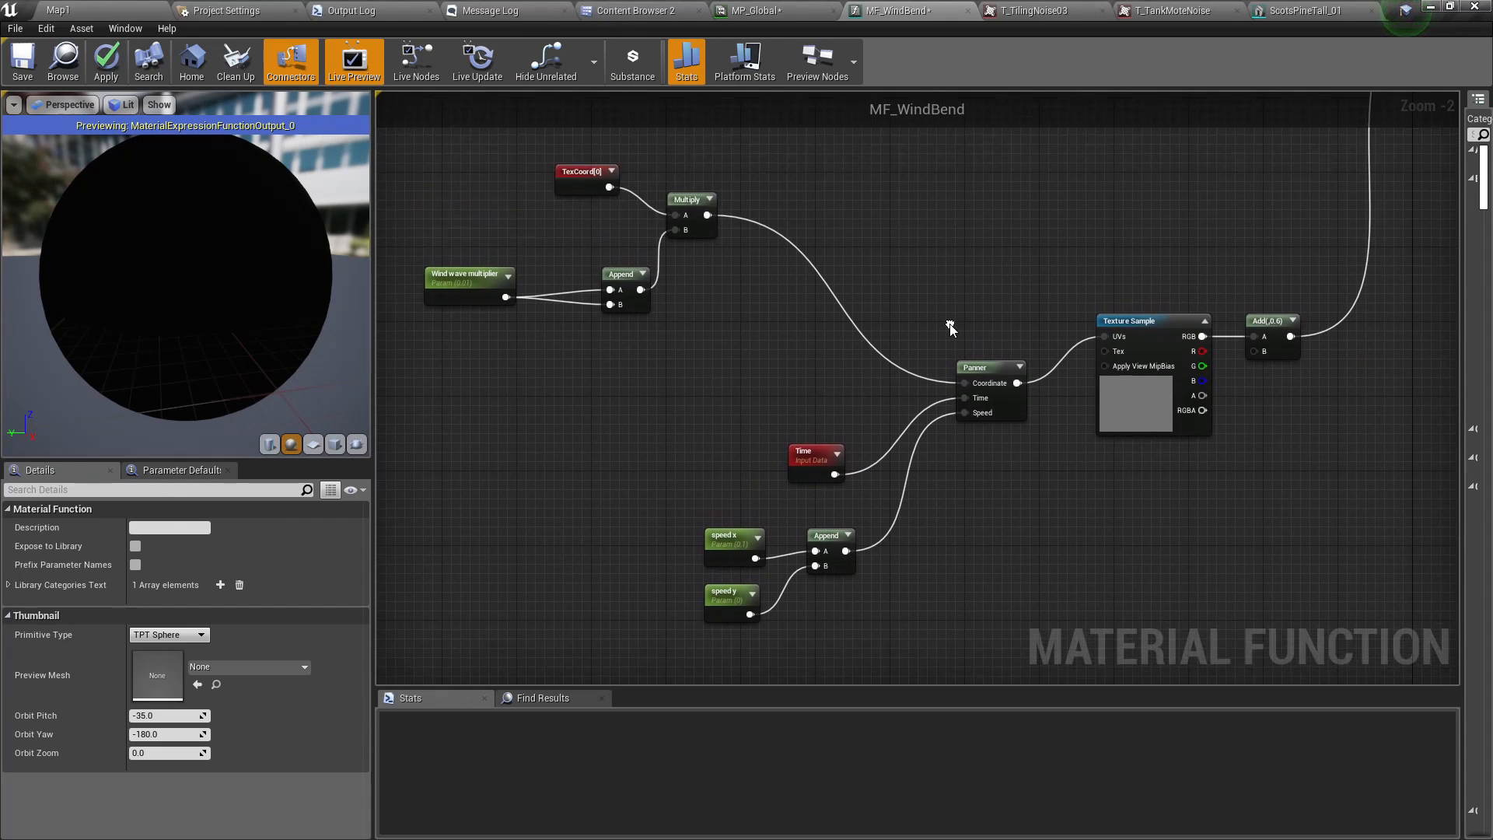
pyautogui.scroll(-2, 945, 319)
pyautogui.moveTo(597, 201); pyautogui.dragTo(1164, 512)
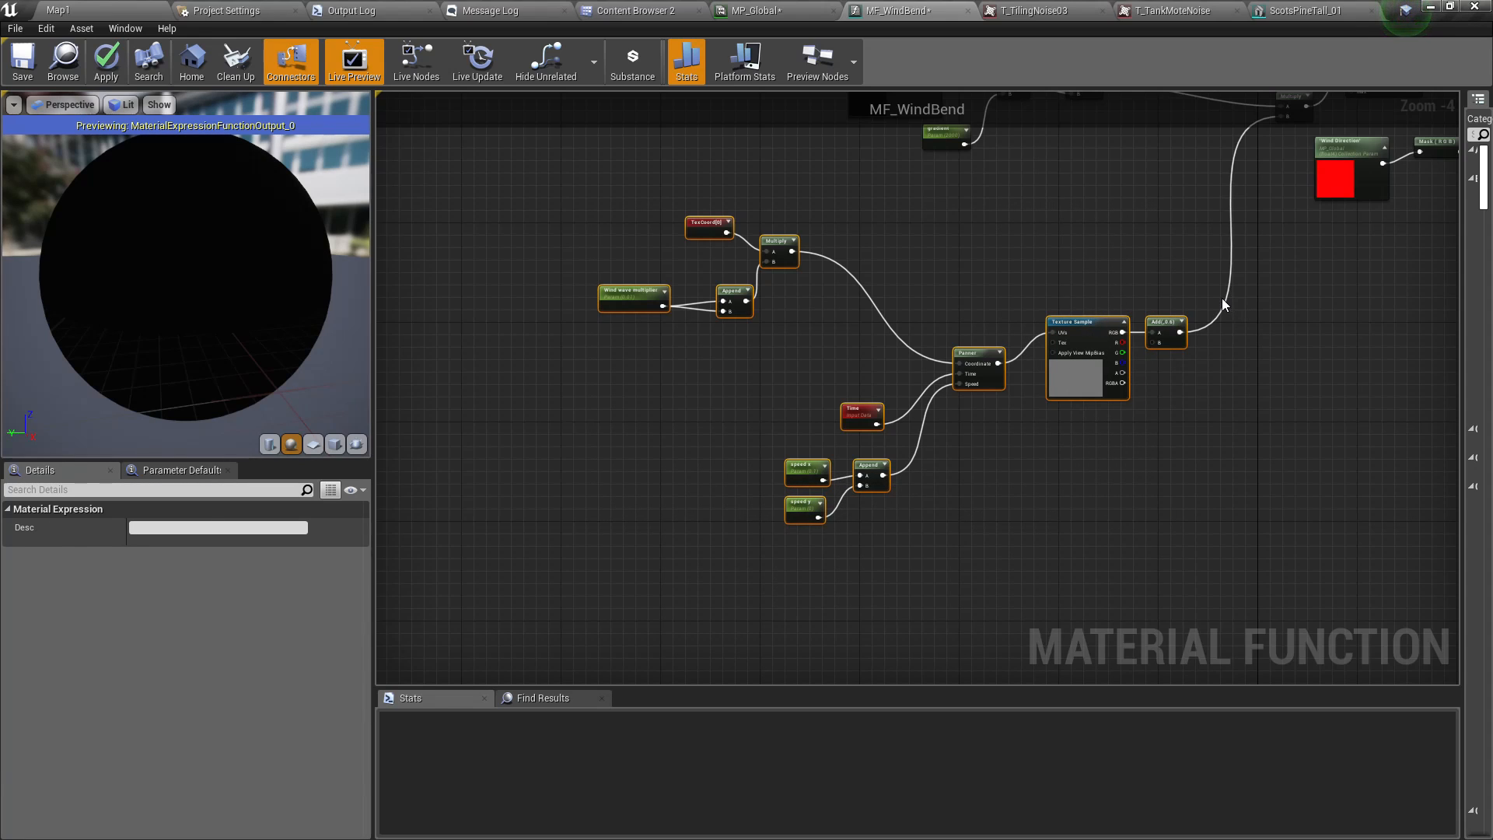
pyautogui.click(1226, 303)
pyautogui.doubleClick(1227, 301)
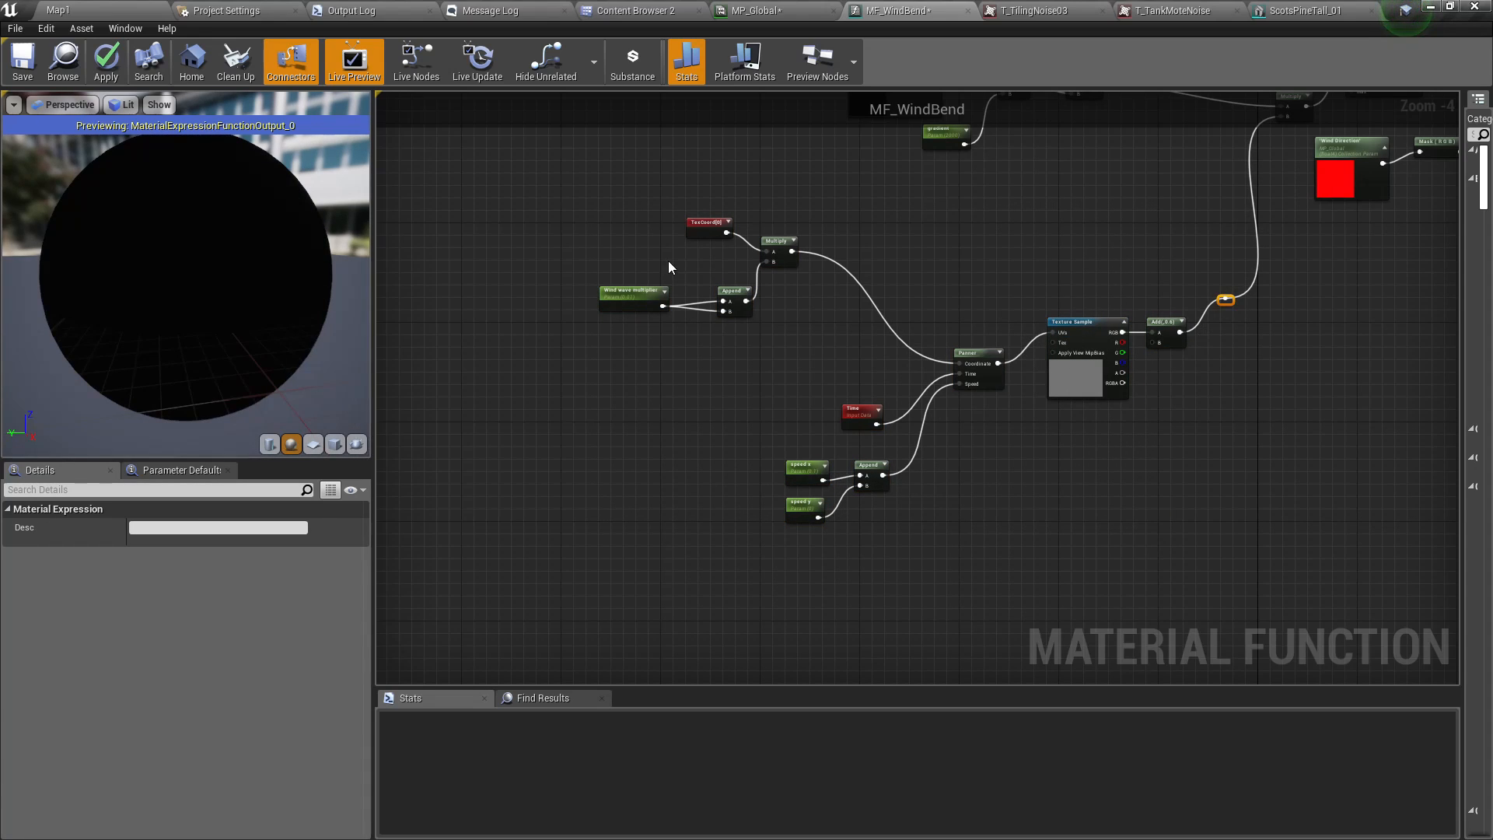
pyautogui.moveTo(1123, 554); pyautogui.dragTo(1154, 562)
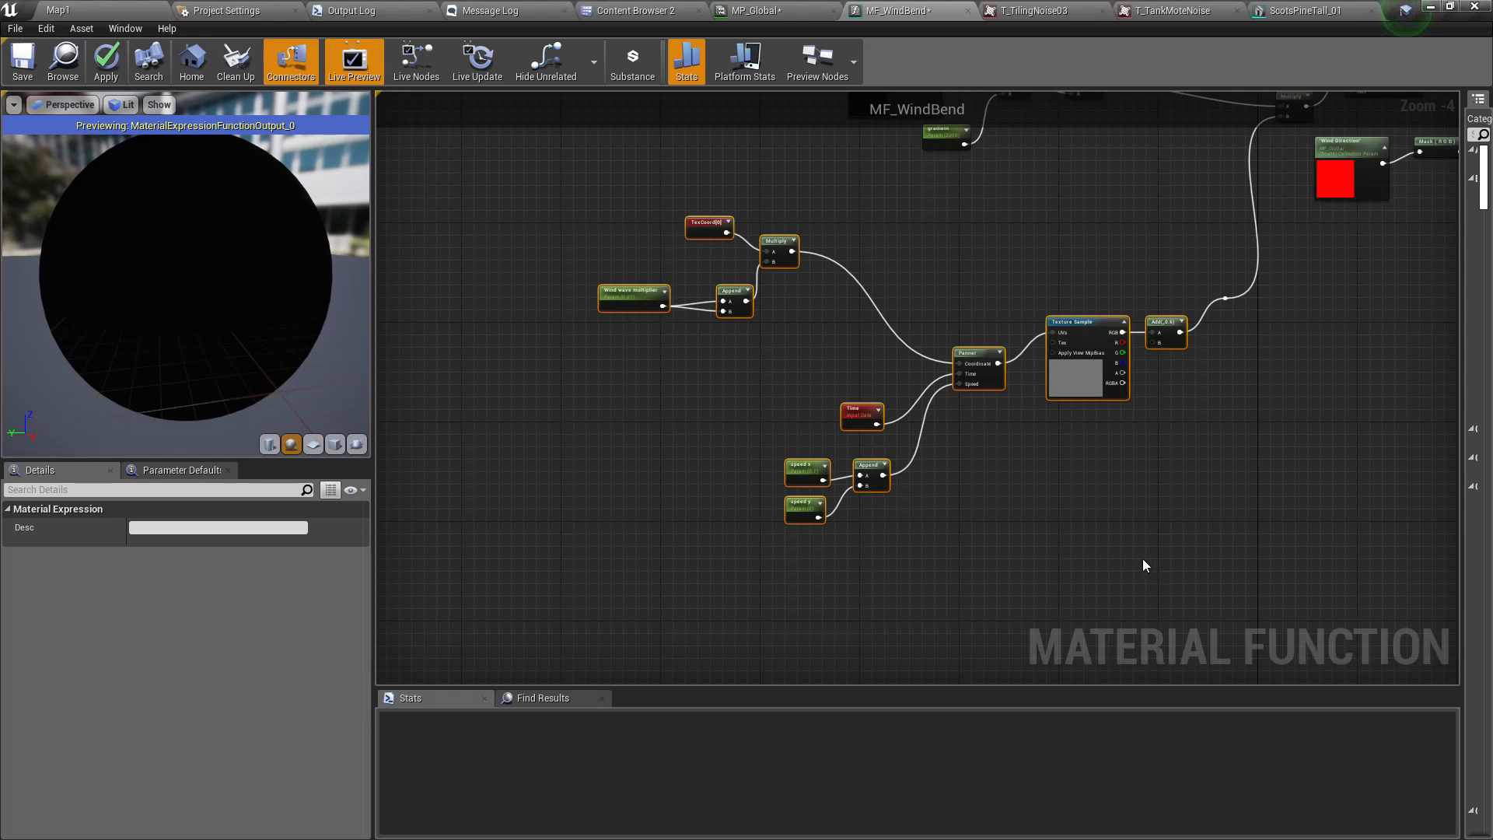
pyautogui.press('Delete')
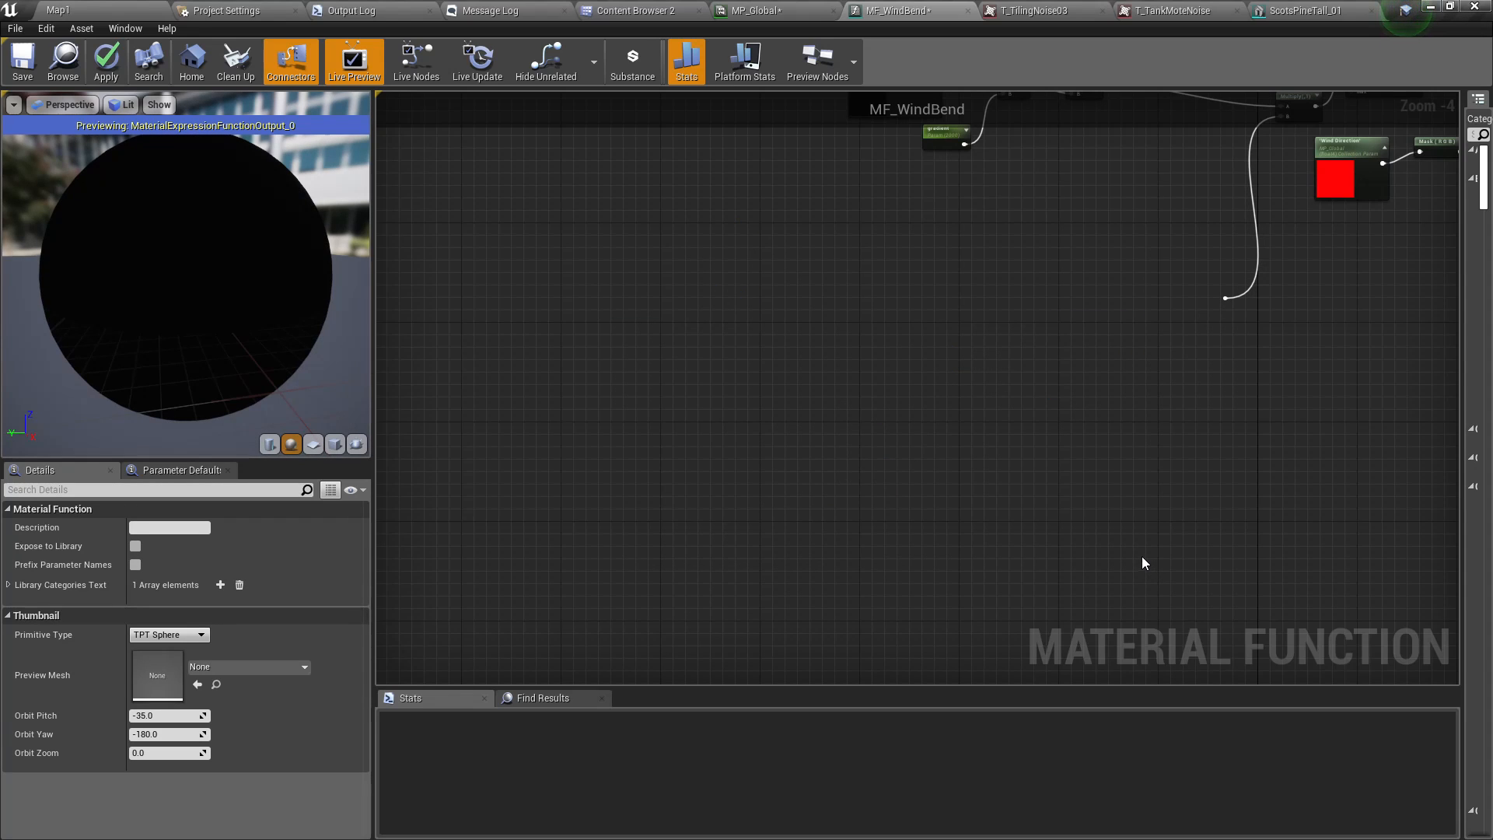
# - Add a Sine node and connect its output to the reroute node leading into the Multiply's B input
pyautogui.scroll(2, 810, 447)
pyautogui.rightClick(839, 500)
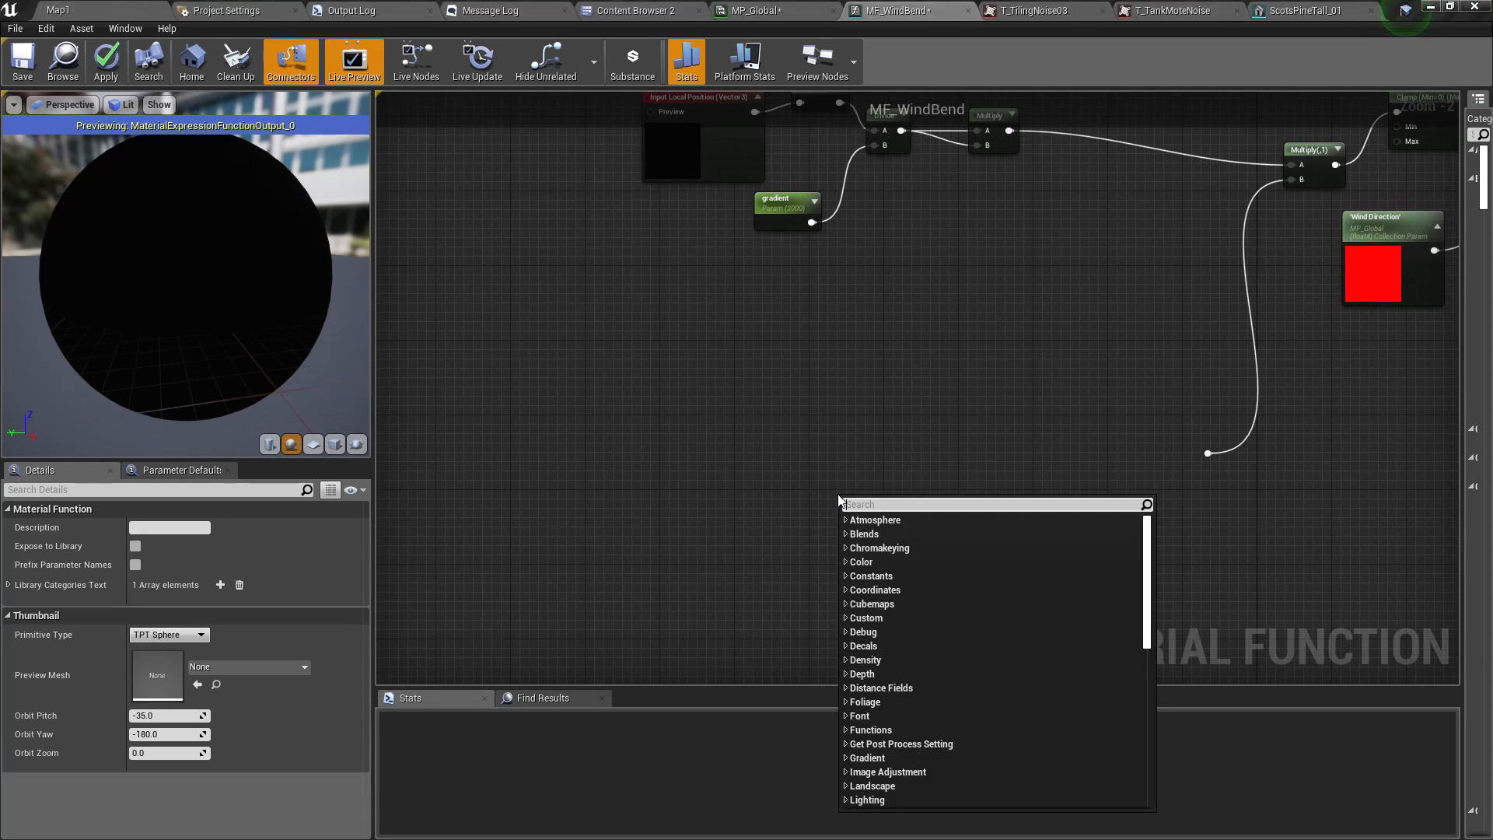
pyautogui.write('sine')
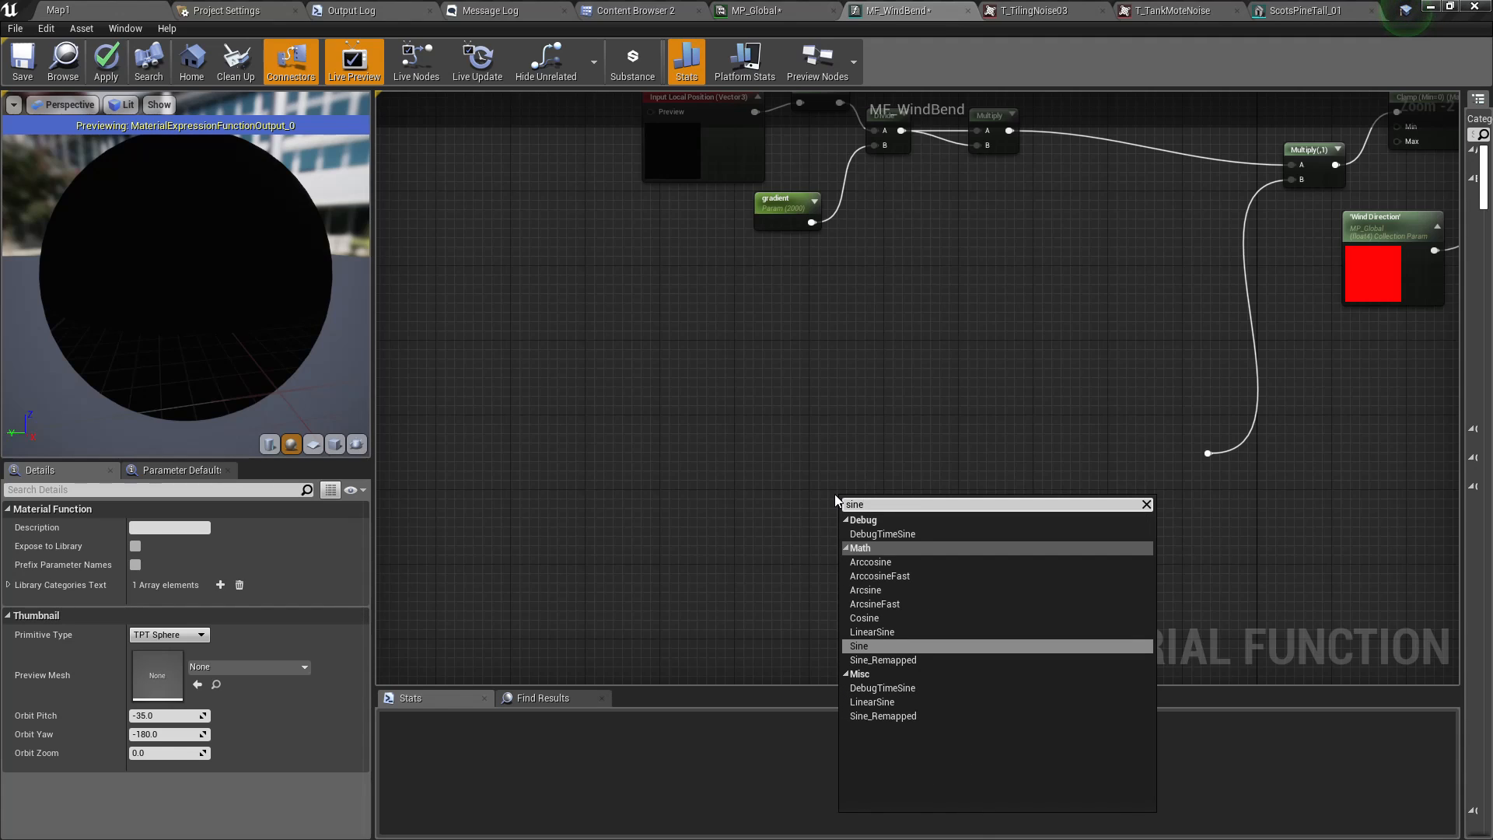
pyautogui.press('Return')
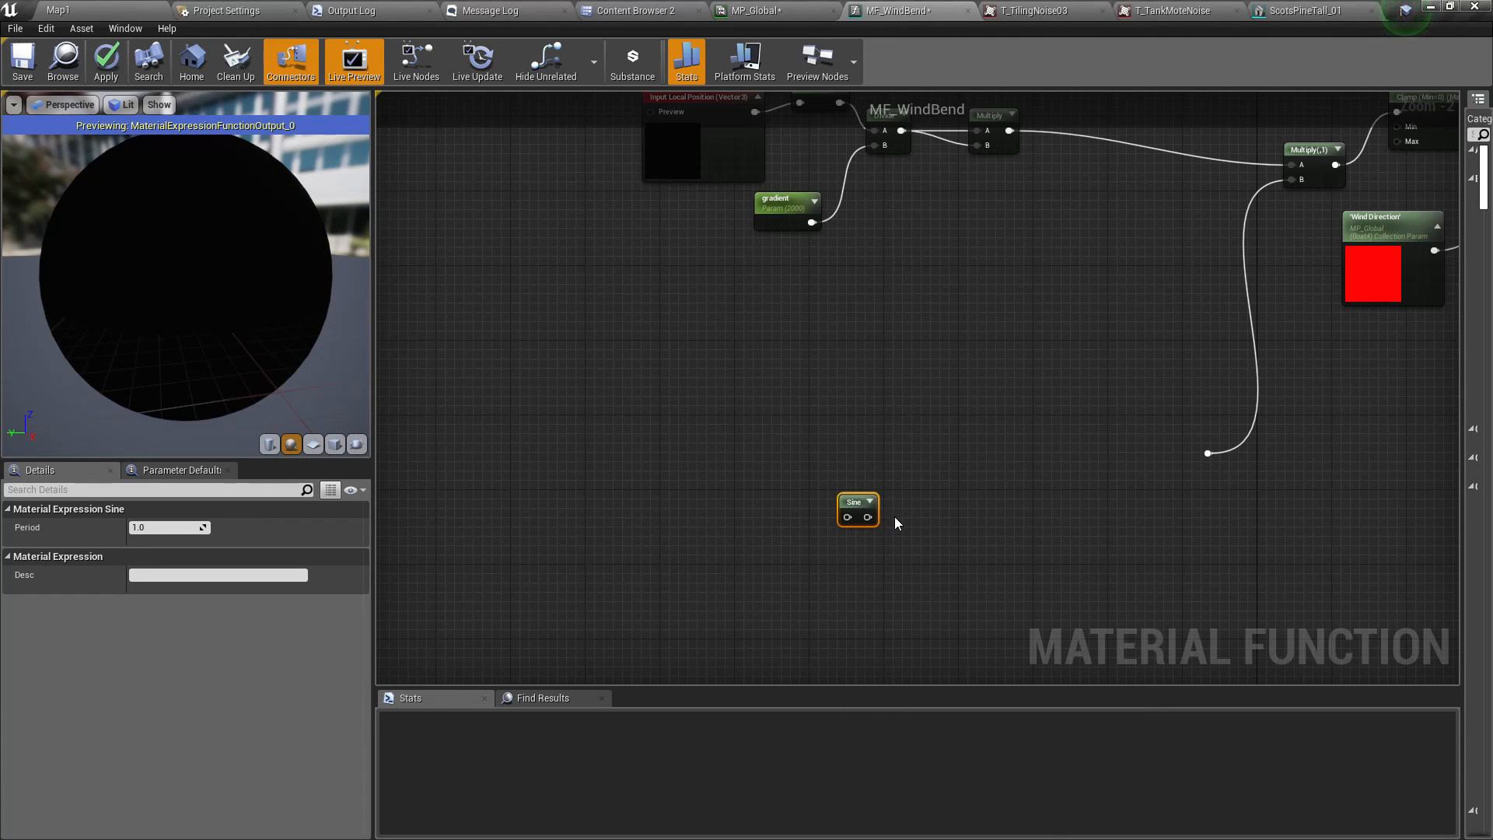
pyautogui.moveTo(868, 517); pyautogui.dragTo(1091, 524)
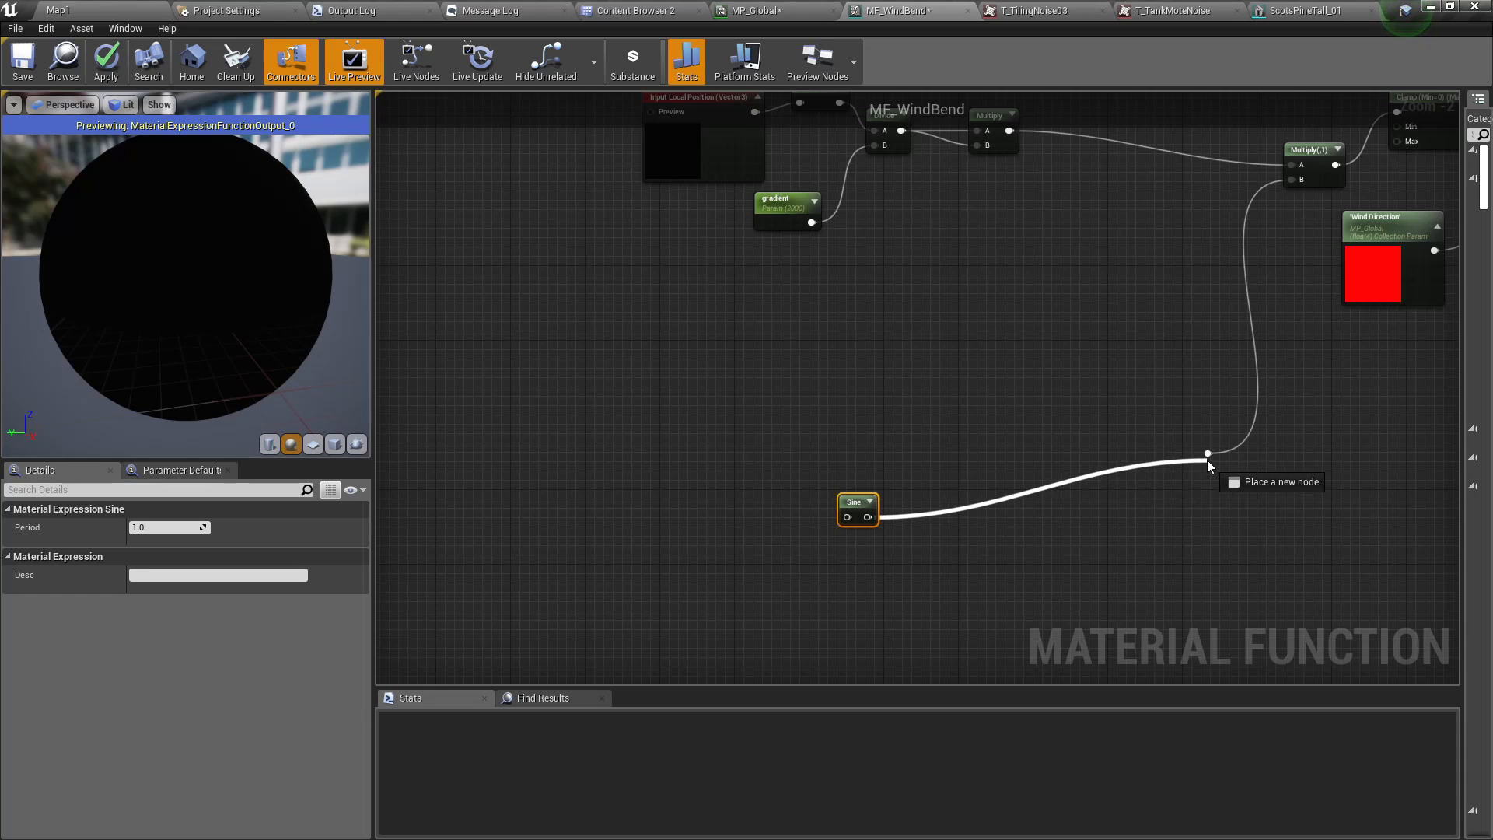
pyautogui.moveTo(1207, 460); pyautogui.dragTo(1209, 456)
# - Feed the Sine node from a Time node through a Divide node with Const B set to 0.01, and apply the function
pyautogui.moveTo(848, 518); pyautogui.dragTo(706, 532)
pyautogui.write('time')
pyautogui.press('Return')
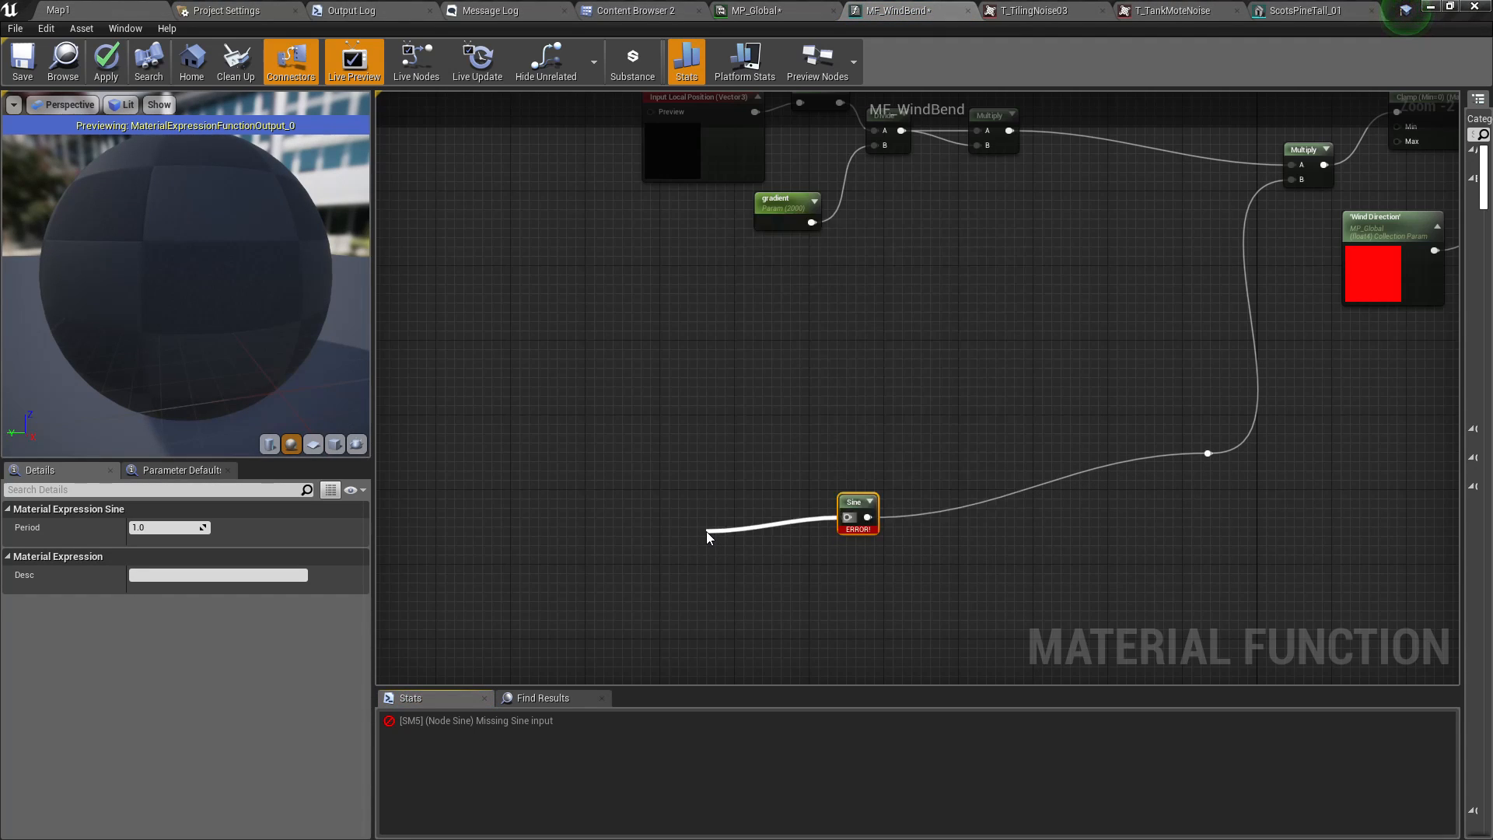
pyautogui.moveTo(735, 560); pyautogui.dragTo(645, 526)
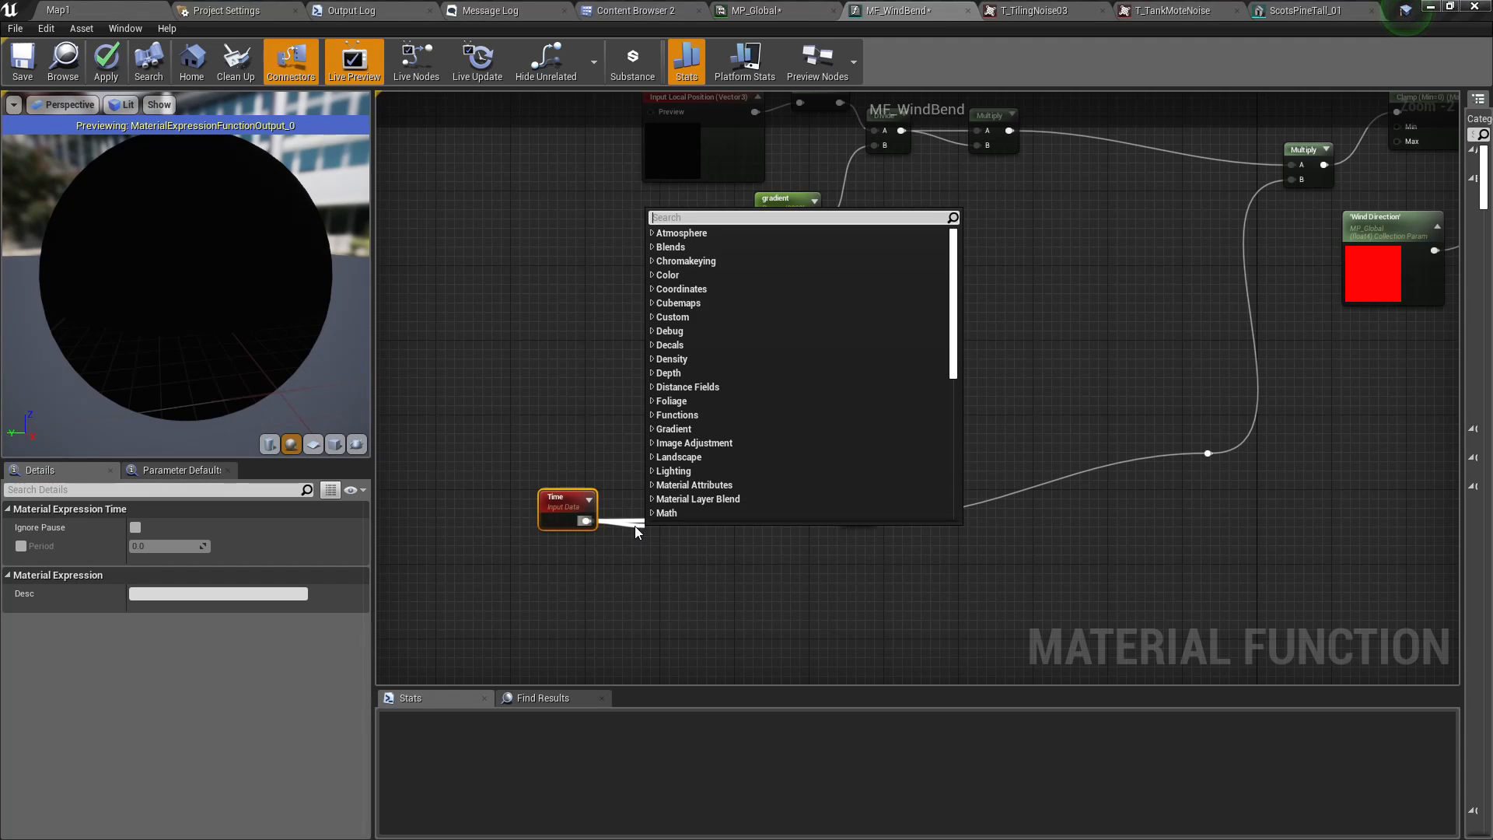
pyautogui.write('divide')
pyautogui.press('Return')
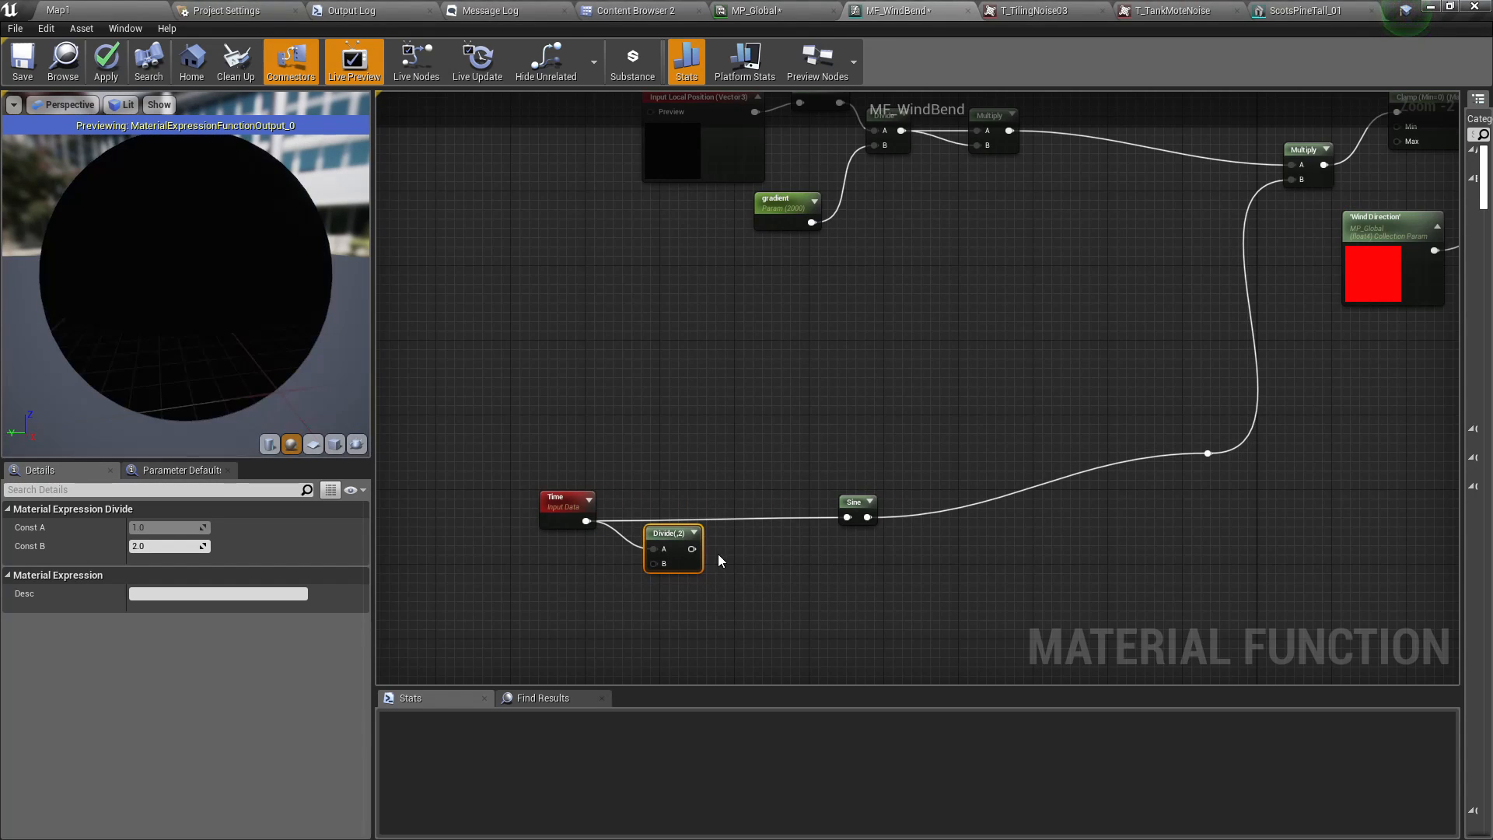
pyautogui.moveTo(692, 549); pyautogui.dragTo(678, 513)
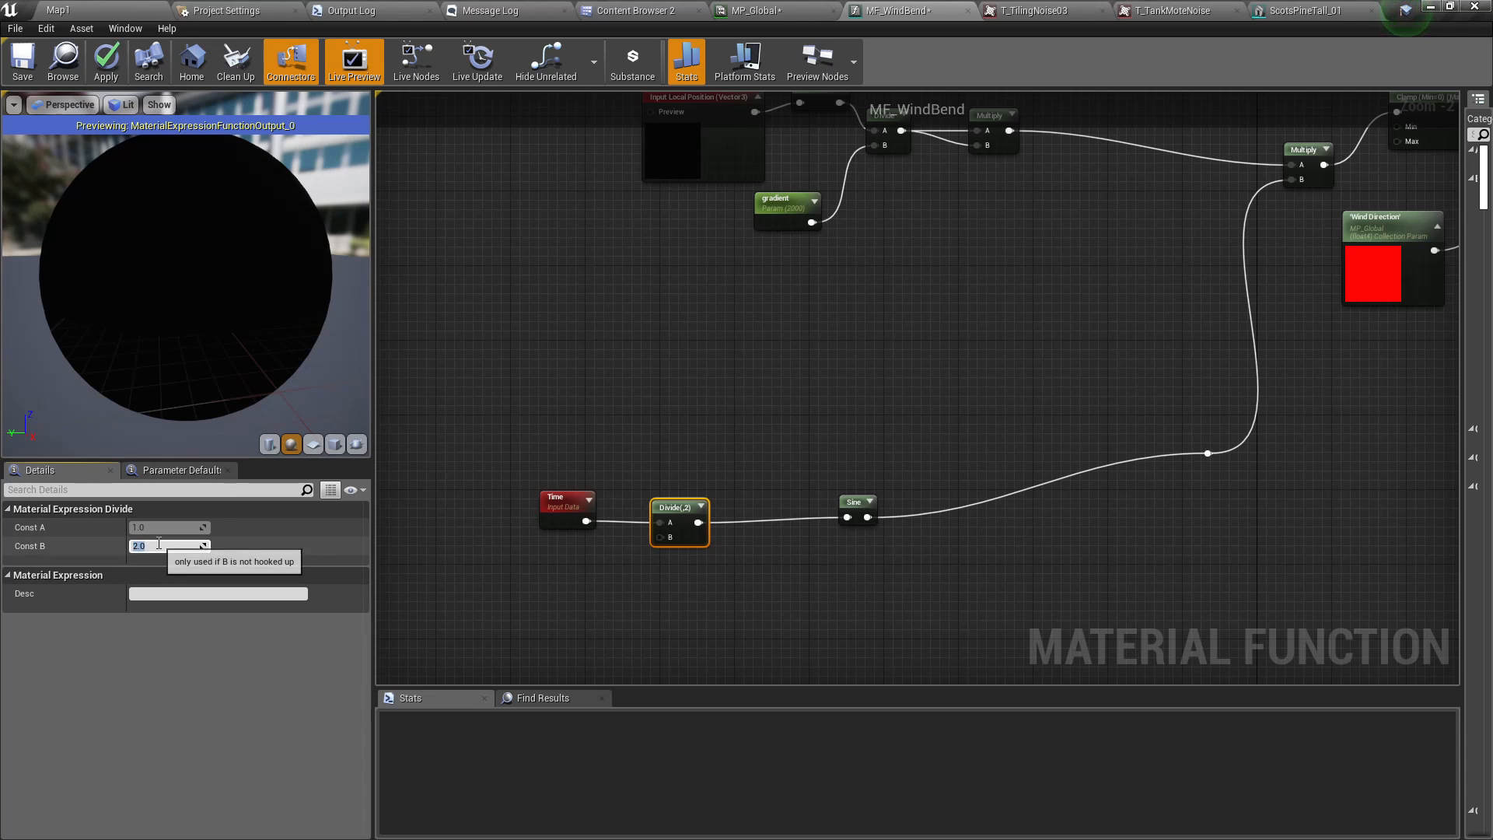
pyautogui.press('Return')
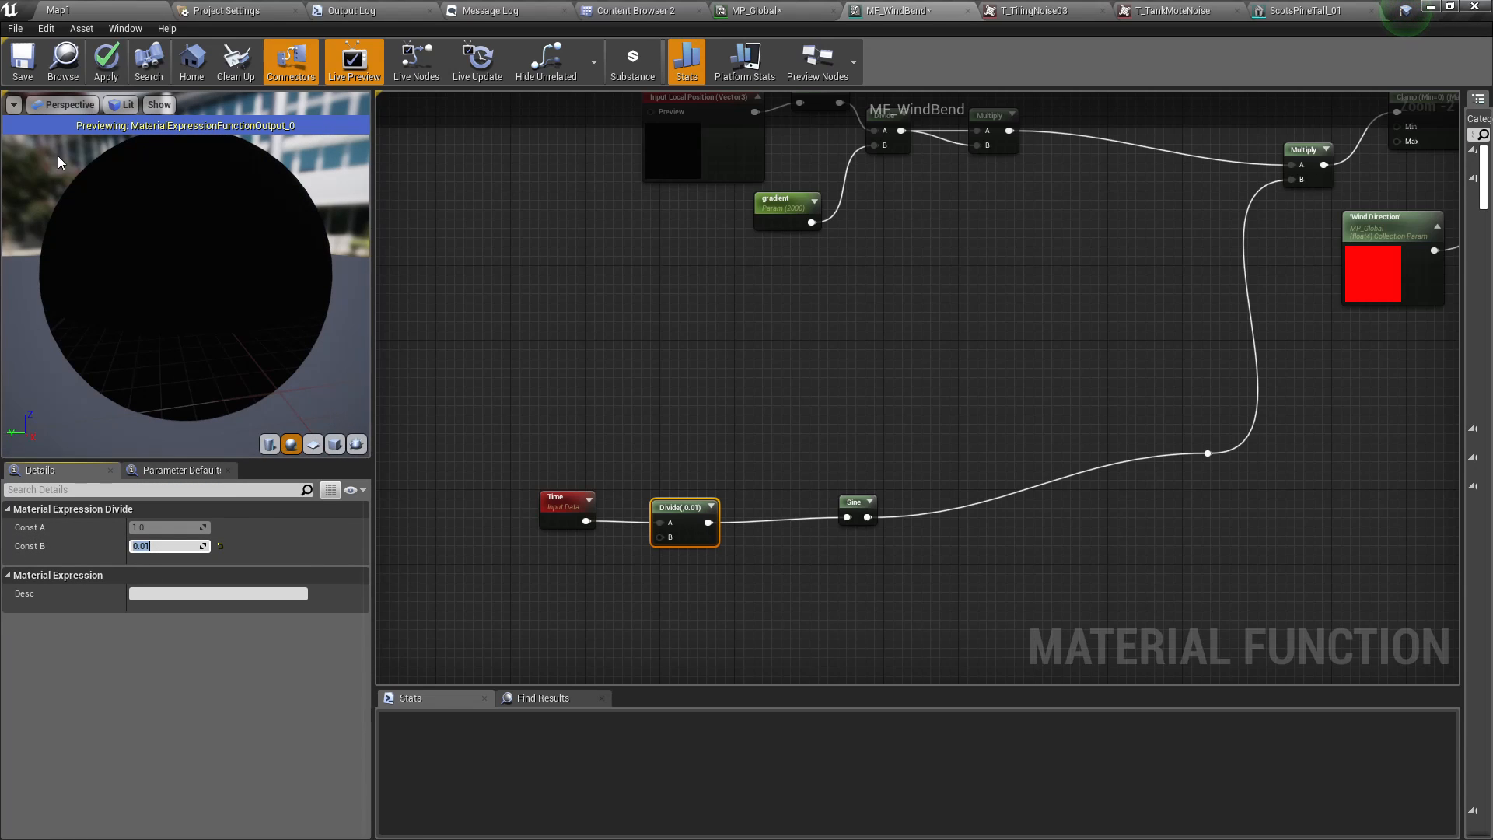
# - Inspect the sine-driven wind motion of the pine trees in the Map1 level in full screen
pyautogui.click(92, 7)
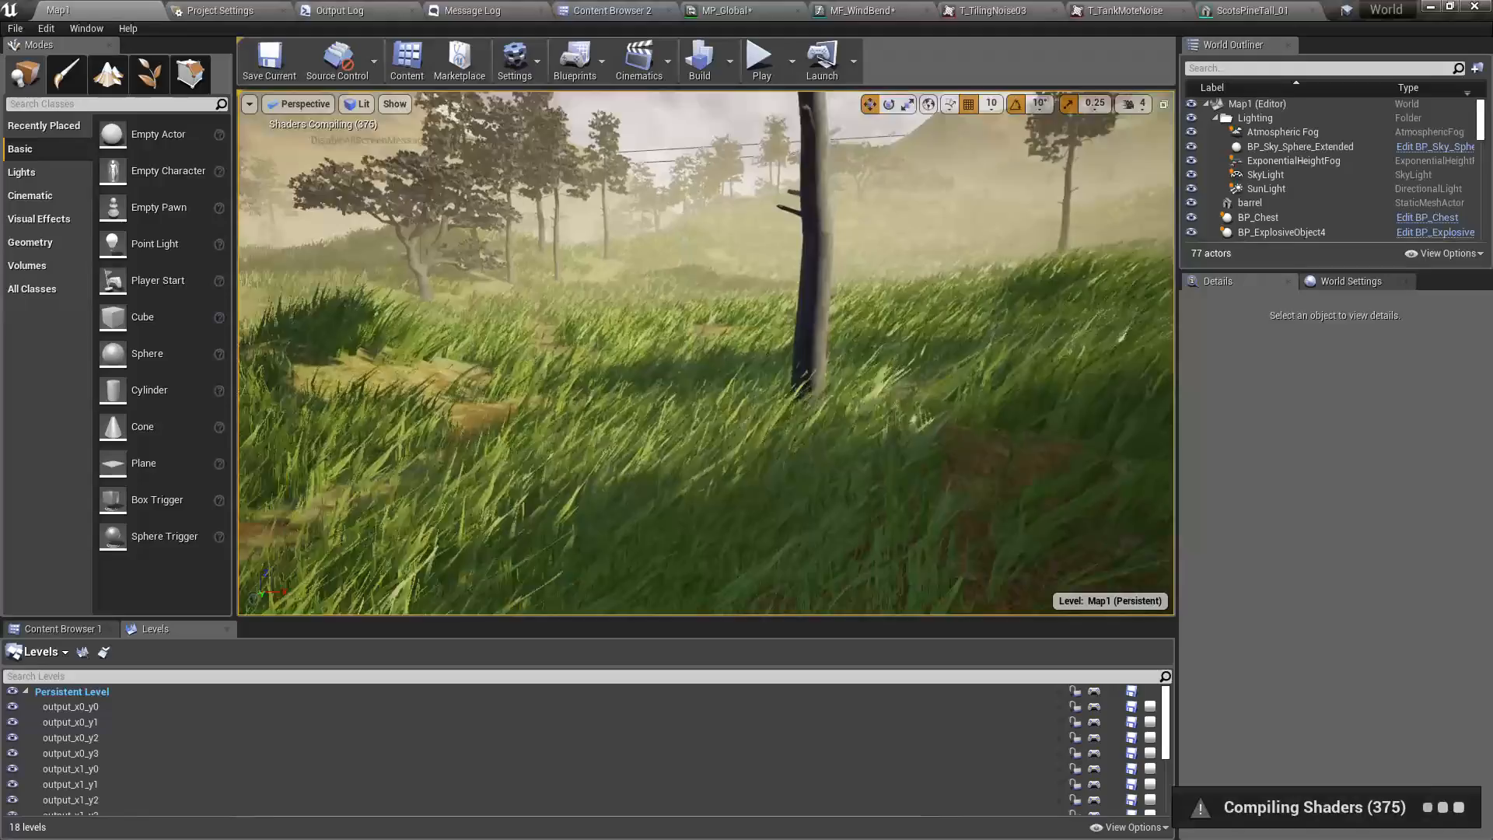
pyautogui.press('s')
pyautogui.moveTo(518, 345); pyautogui.dragTo(549, 317, button='right')
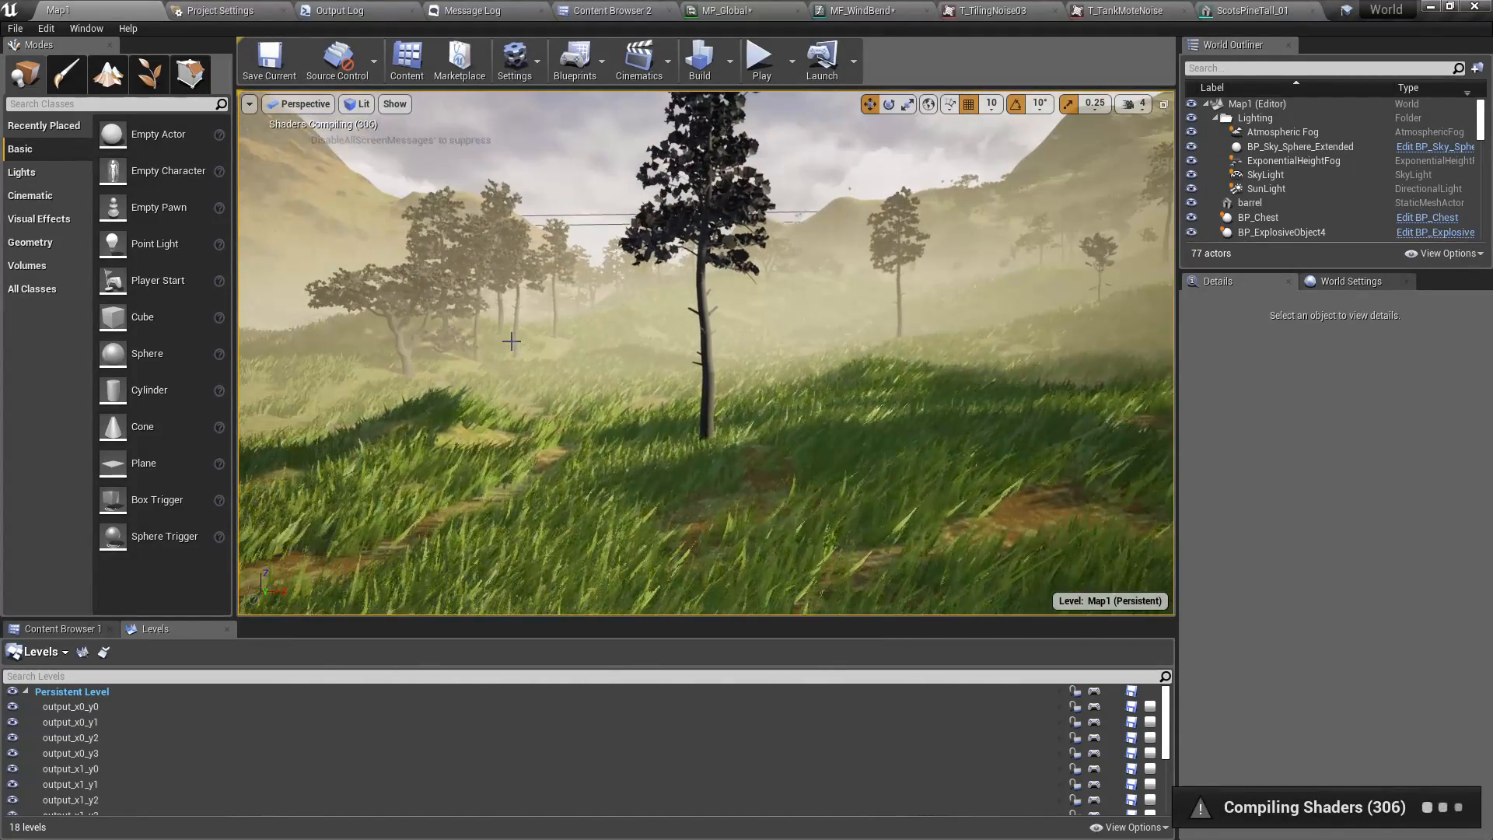
pyautogui.press('F11')
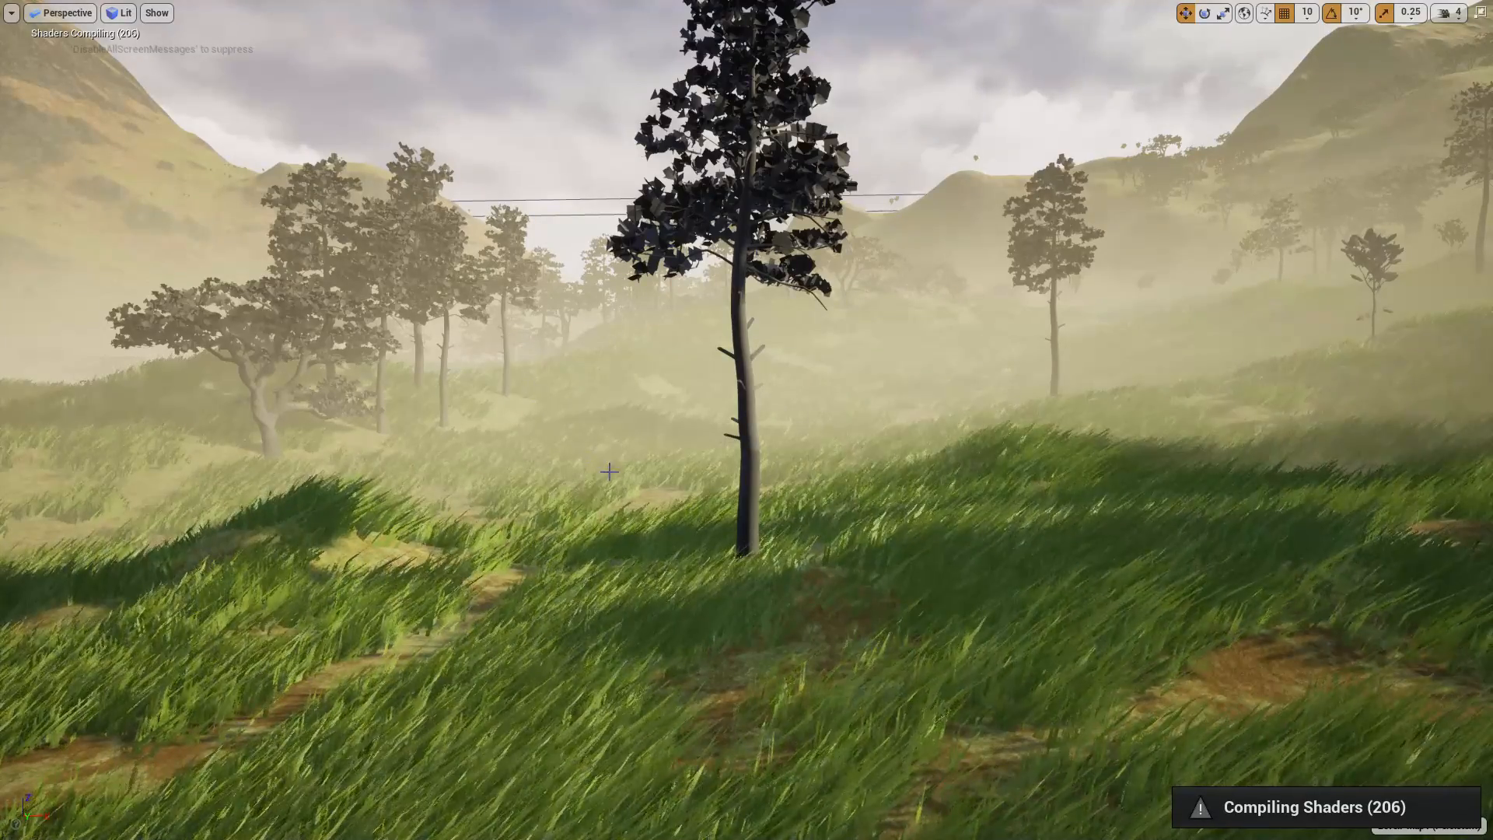
pyautogui.moveTo(609, 471); pyautogui.dragTo(611, 455, button='right')
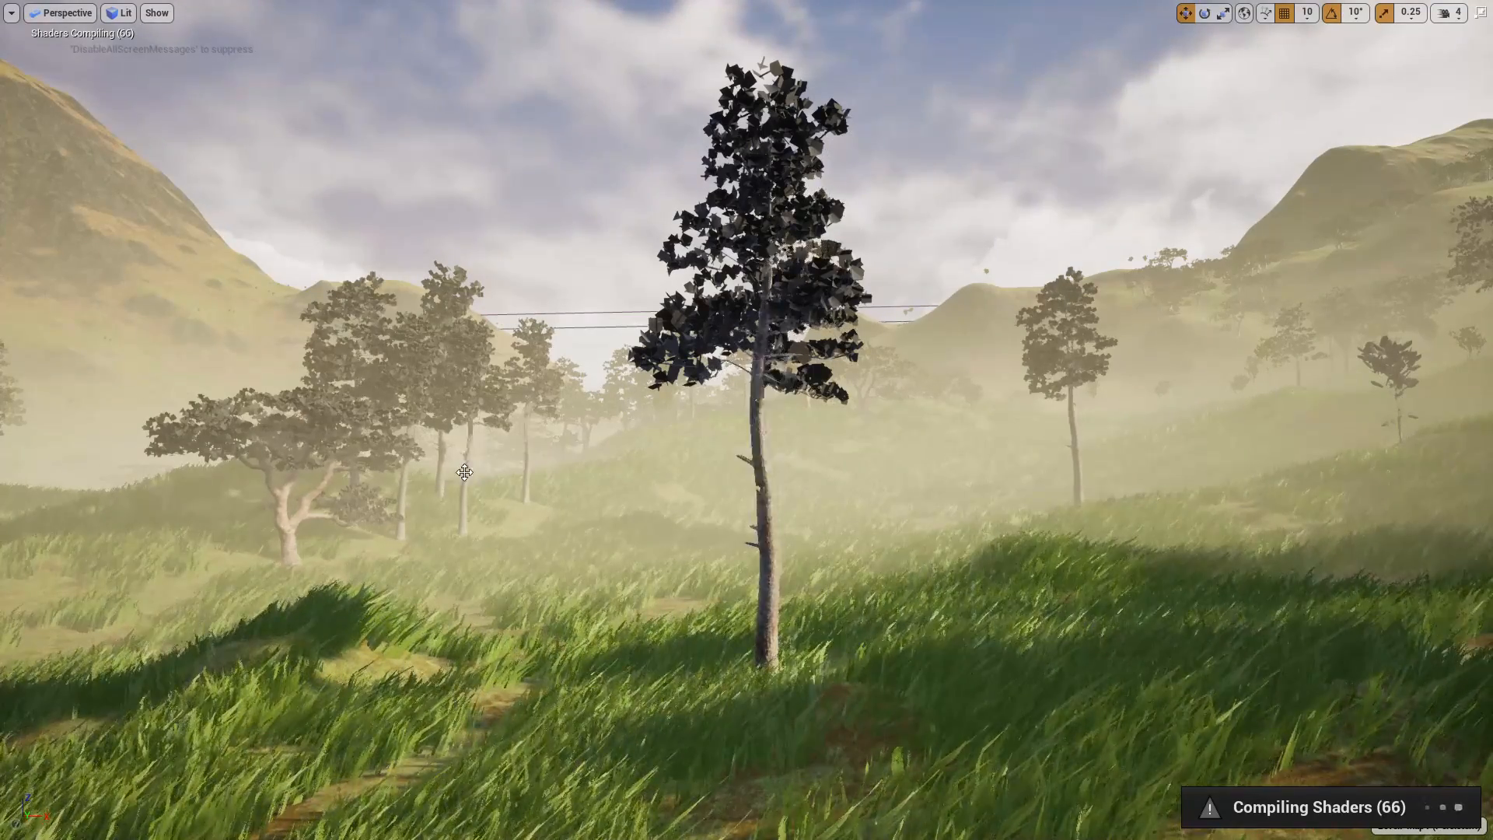
pyautogui.moveTo(583, 465); pyautogui.dragTo(616, 466, button='right')
pyautogui.press('a')
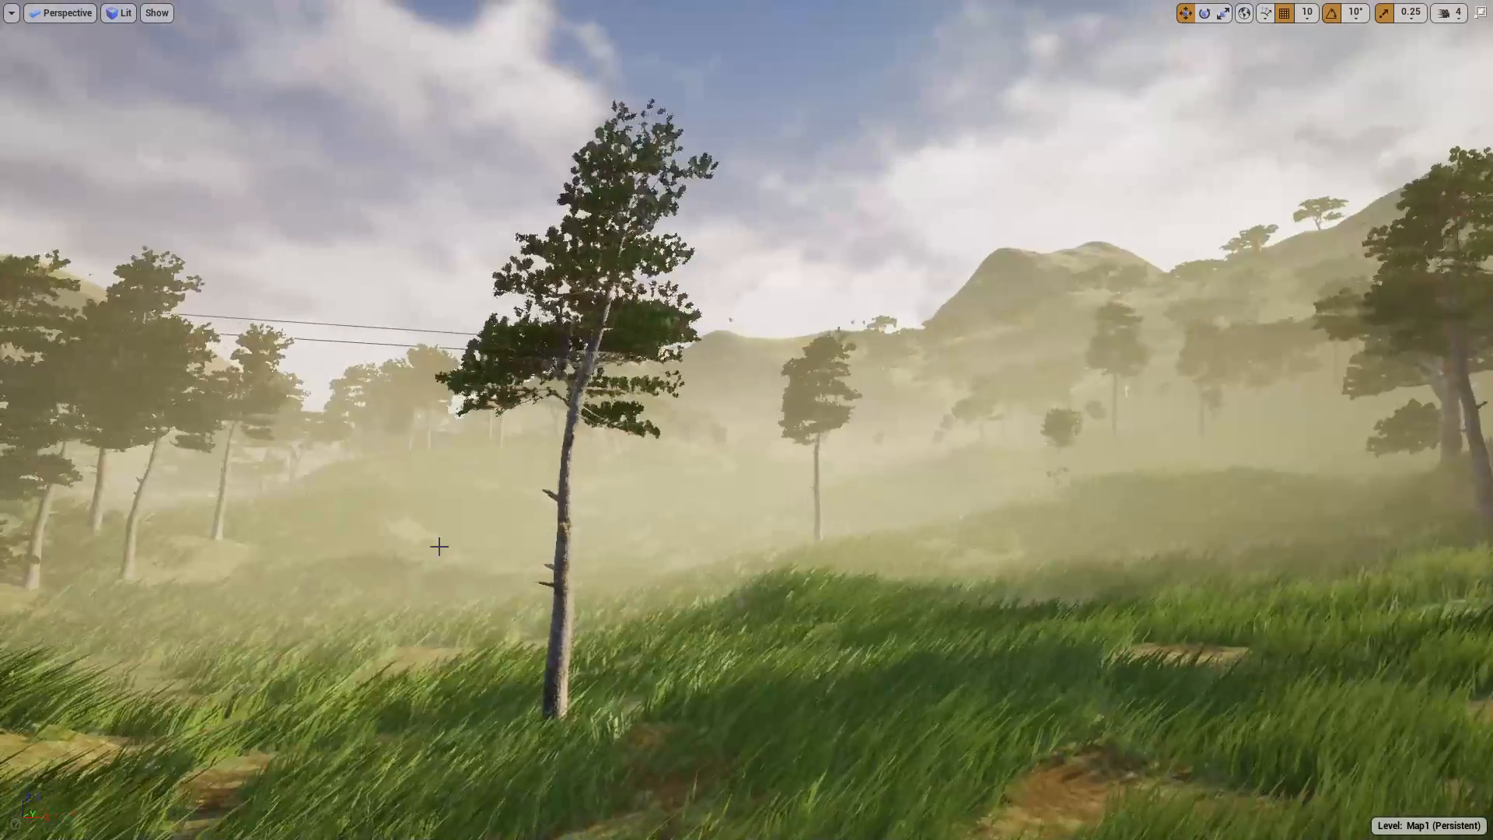
pyautogui.press('F11')
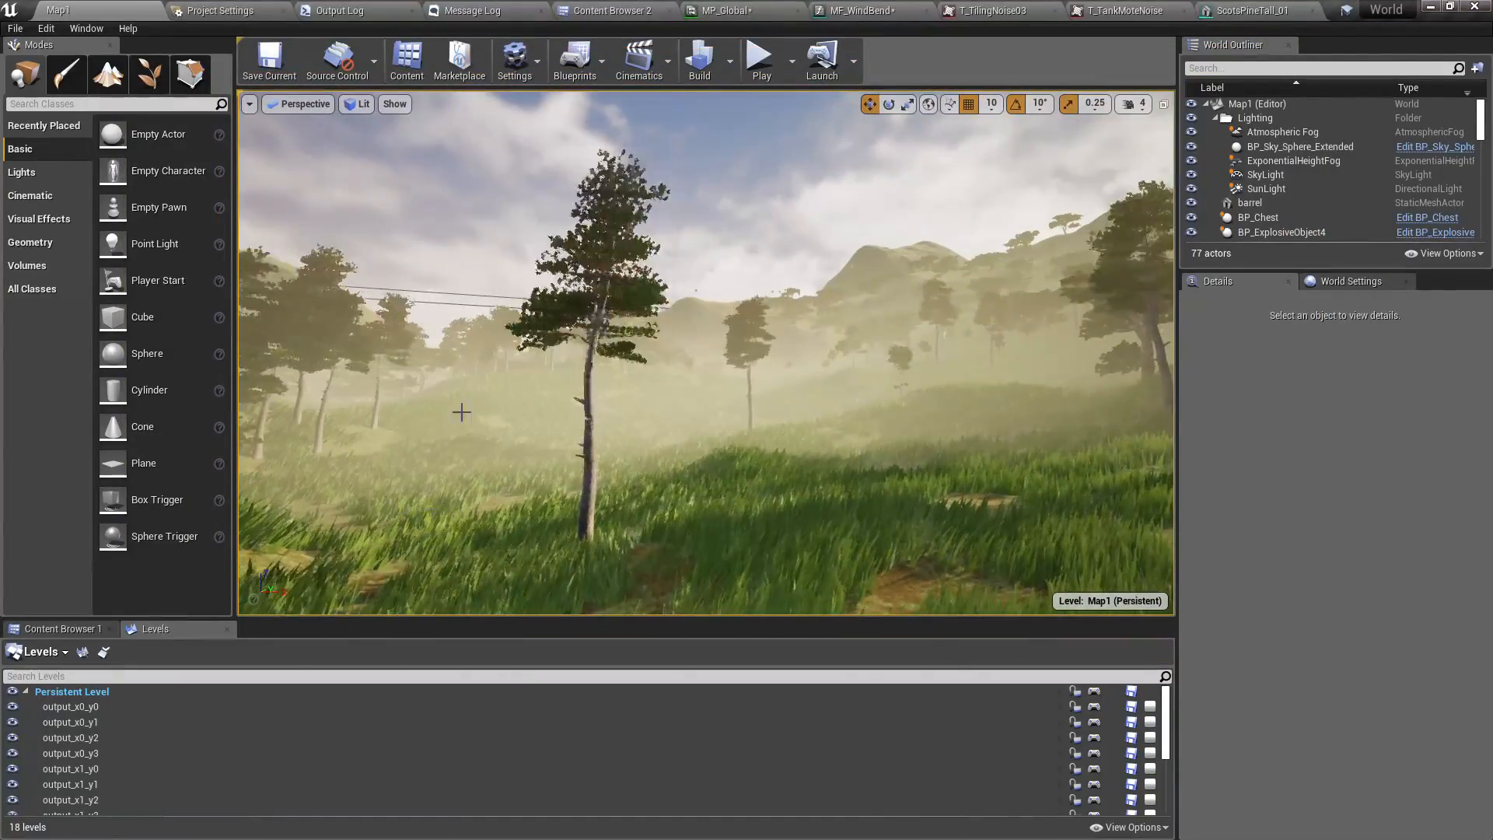
# - In MF_WindBend, set the Divide node's Const B to 1000 and apply the function
pyautogui.click(879, 8)
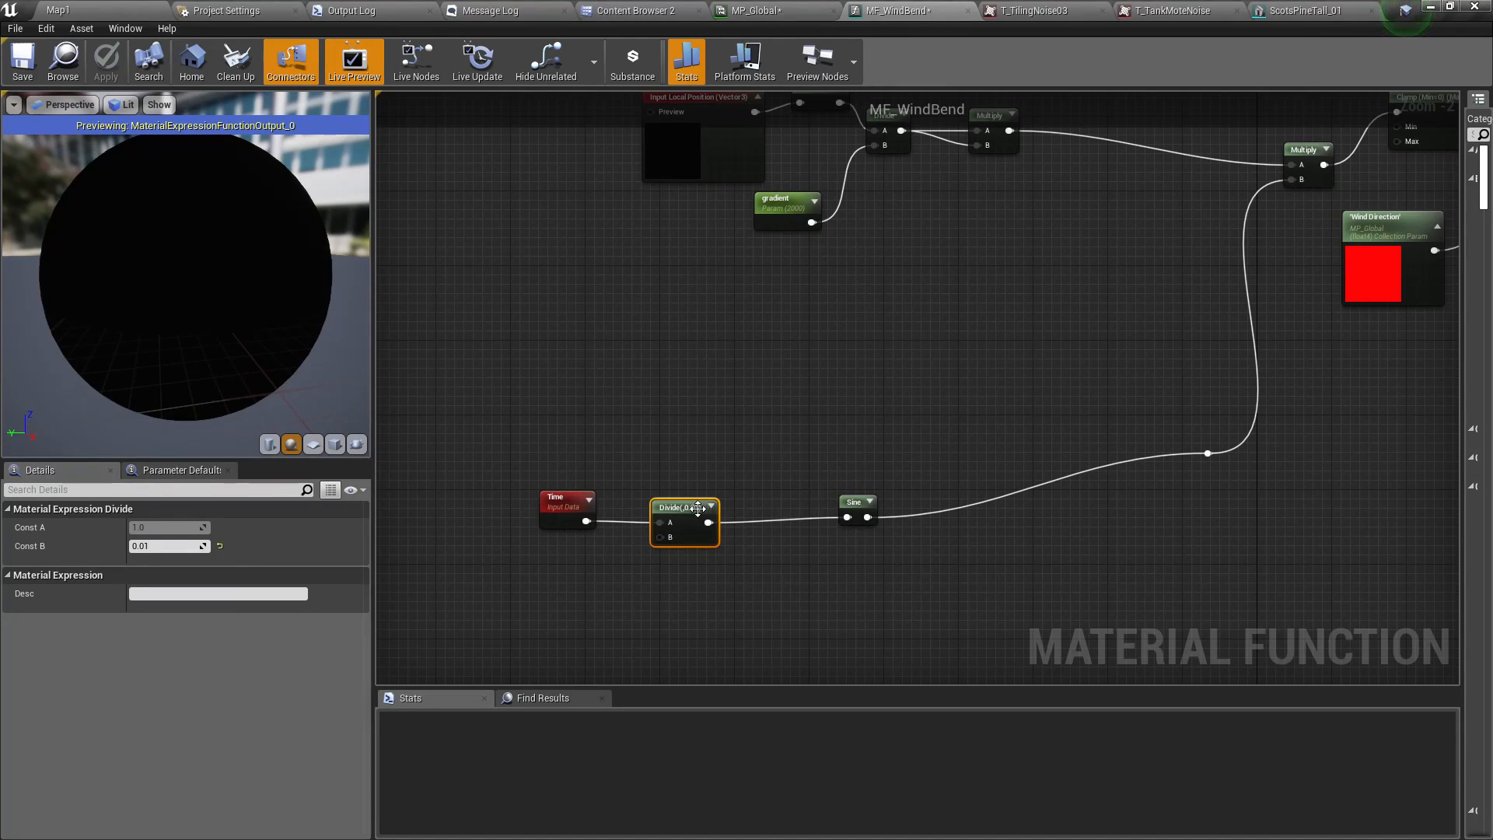
pyautogui.click(134, 546)
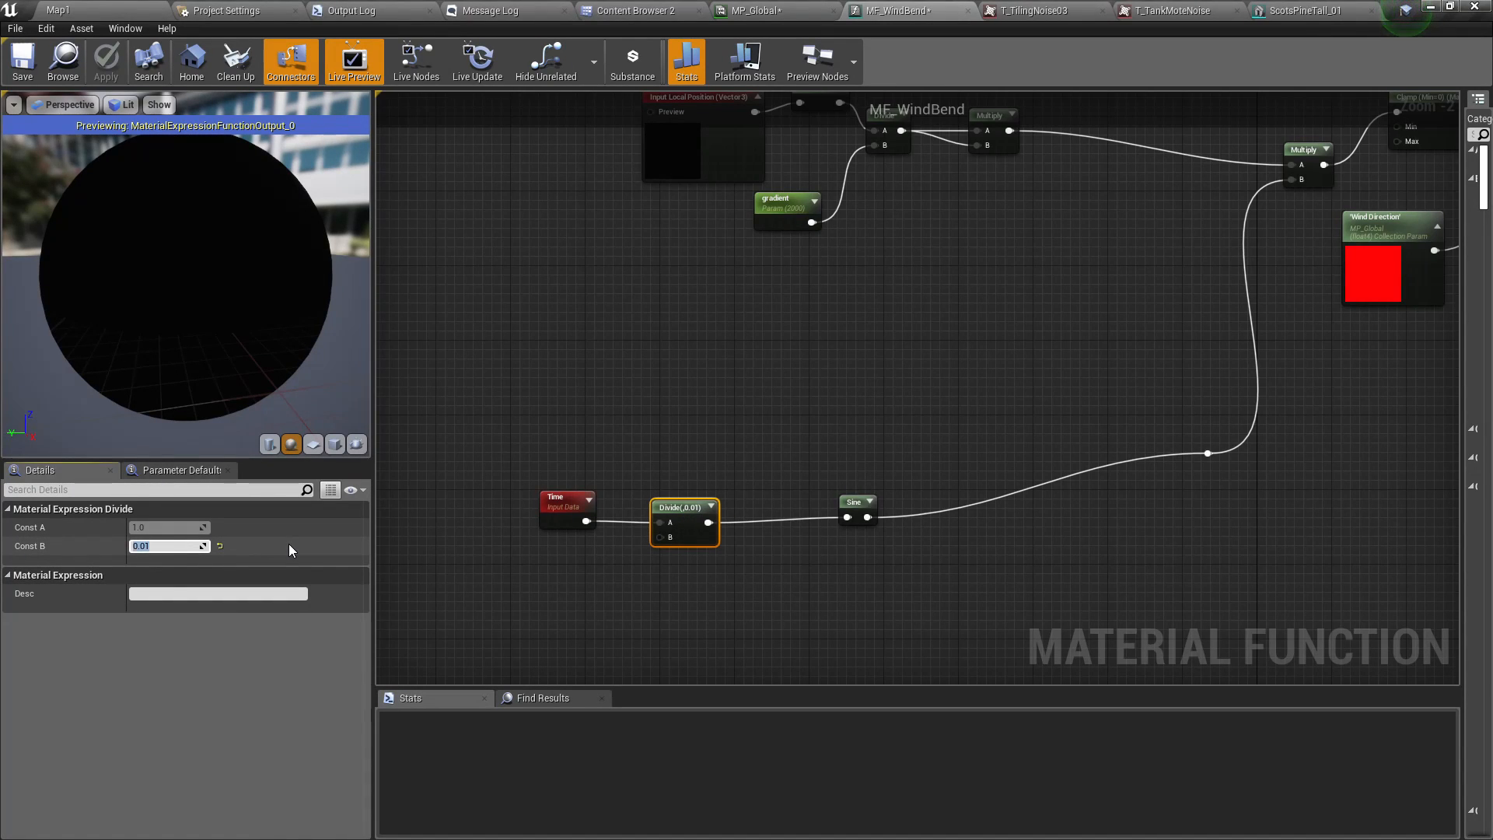
pyautogui.press('Return')
pyautogui.hotkey('ctrl', 'a')
pyautogui.write('1000')
pyautogui.press('Return')
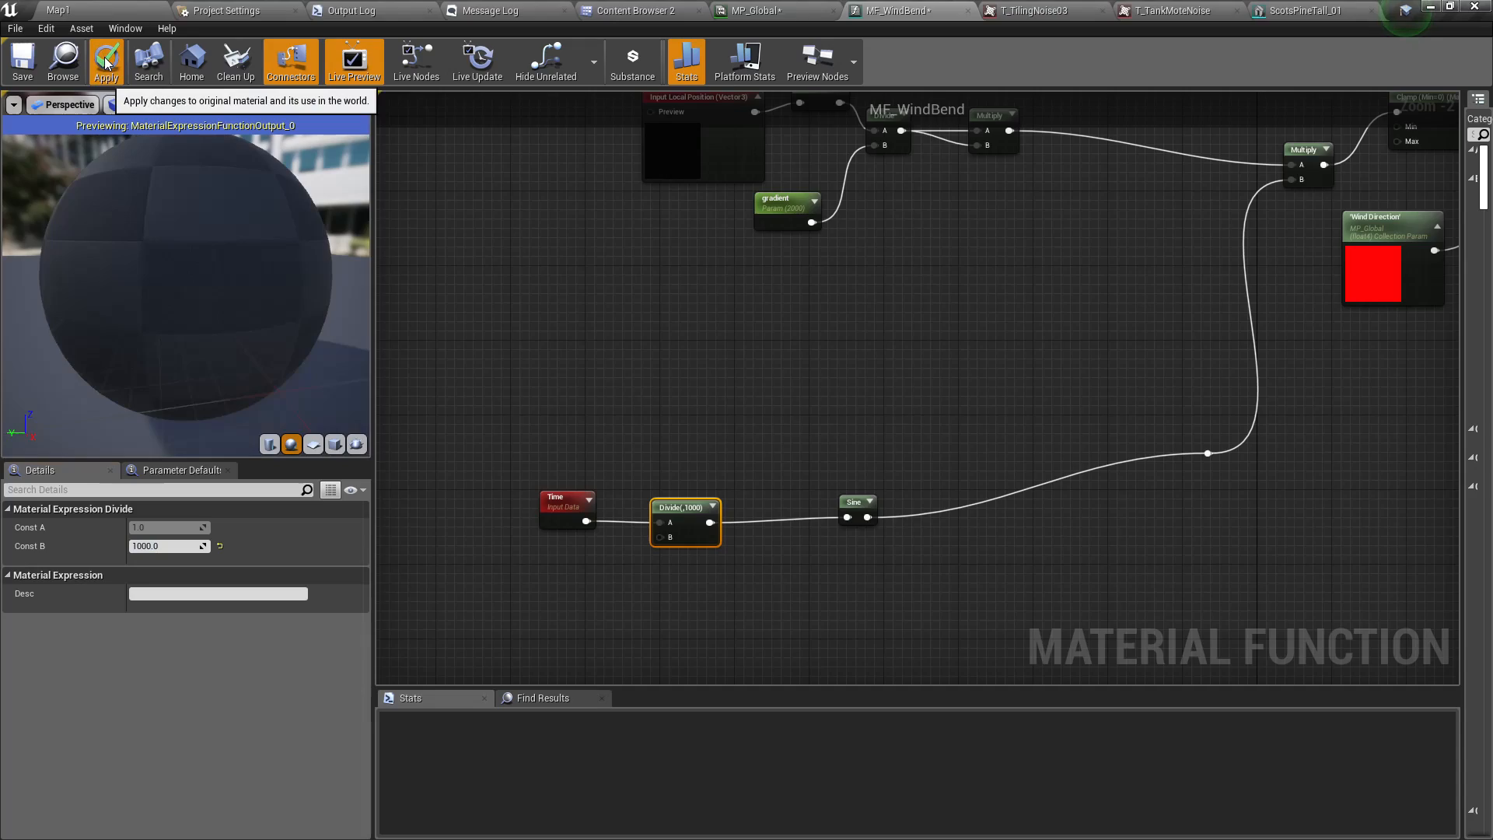
pyautogui.click(106, 61)
# - Examine how the tall pine tree sways in the Map1 level, up close and from farther back
pyautogui.click(84, 10)
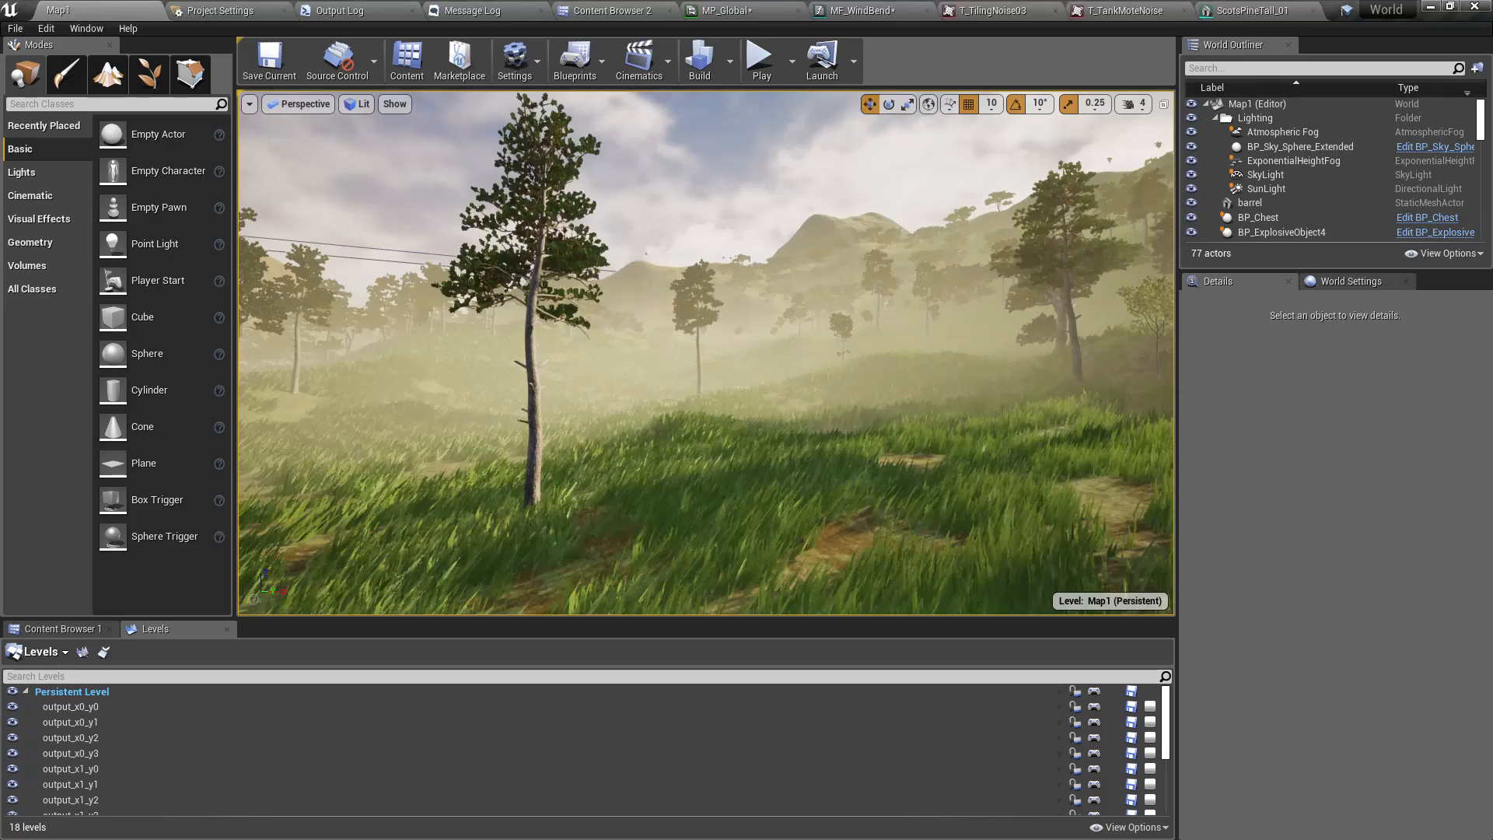
pyautogui.moveTo(770, 363)
pyautogui.mouseDown(button='right')
pyautogui.moveTo(700, 334)
pyautogui.moveTo(772, 370)
pyautogui.mouseUp(button='right')
pyautogui.press('w')
pyautogui.press('w')
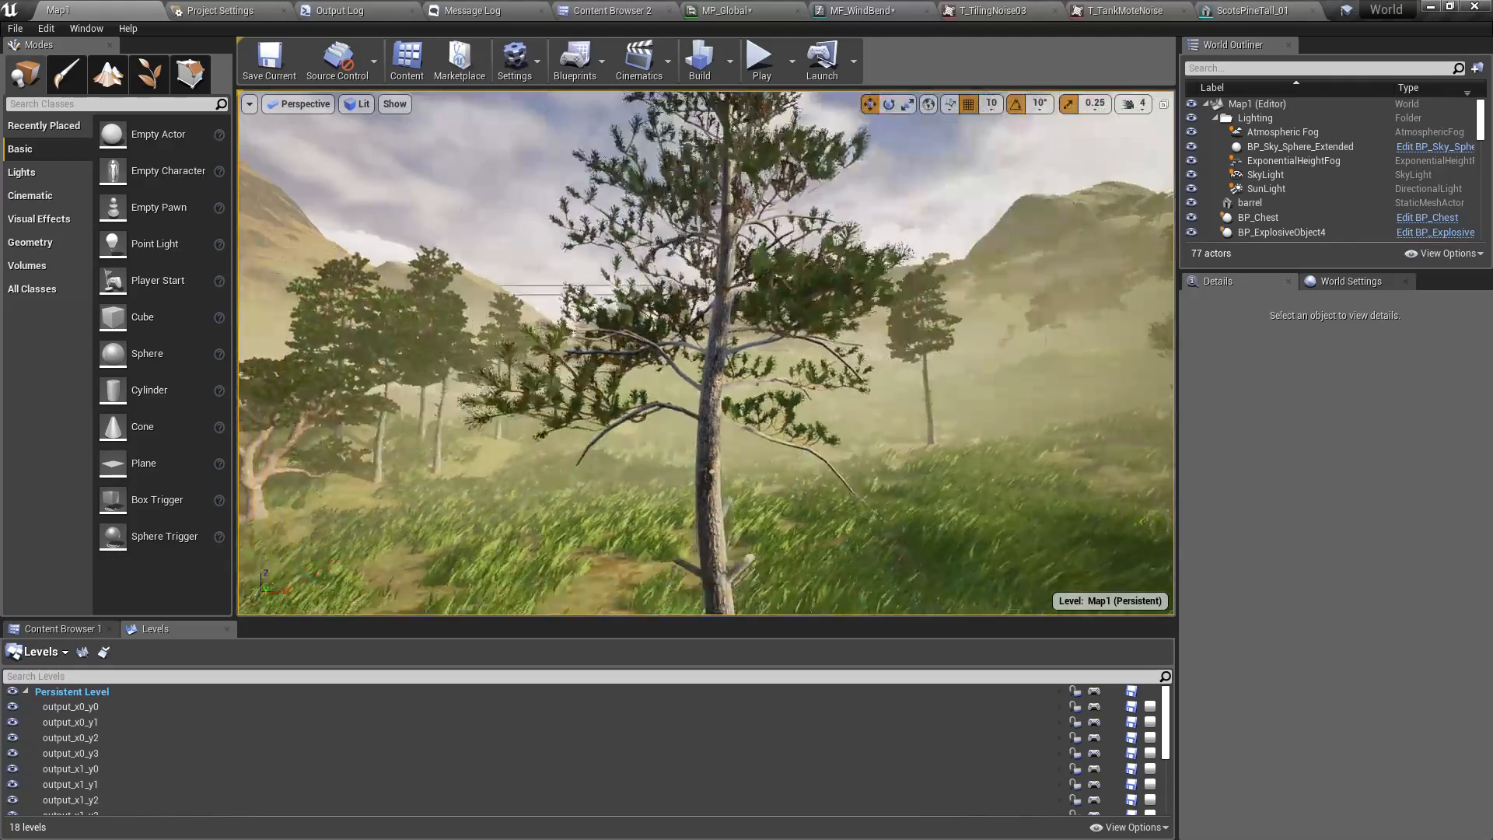
pyautogui.press('s')
pyautogui.moveTo(781, 388); pyautogui.dragTo(781, 342, button='right')
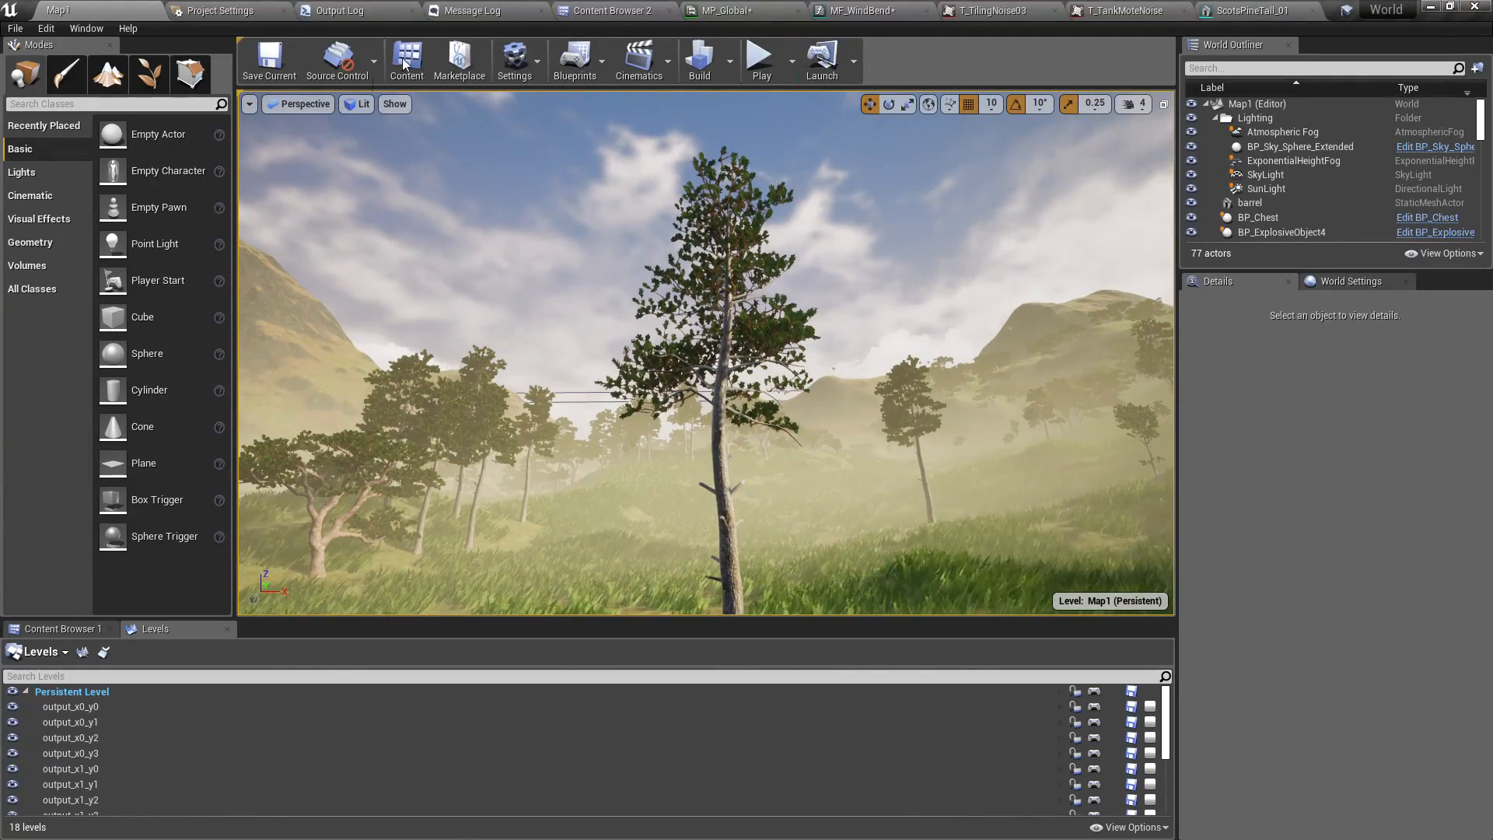
# - Change Const B of MF_WindBend's Divide node to 10, reduce it to 1, and apply the function
pyautogui.click(863, 11)
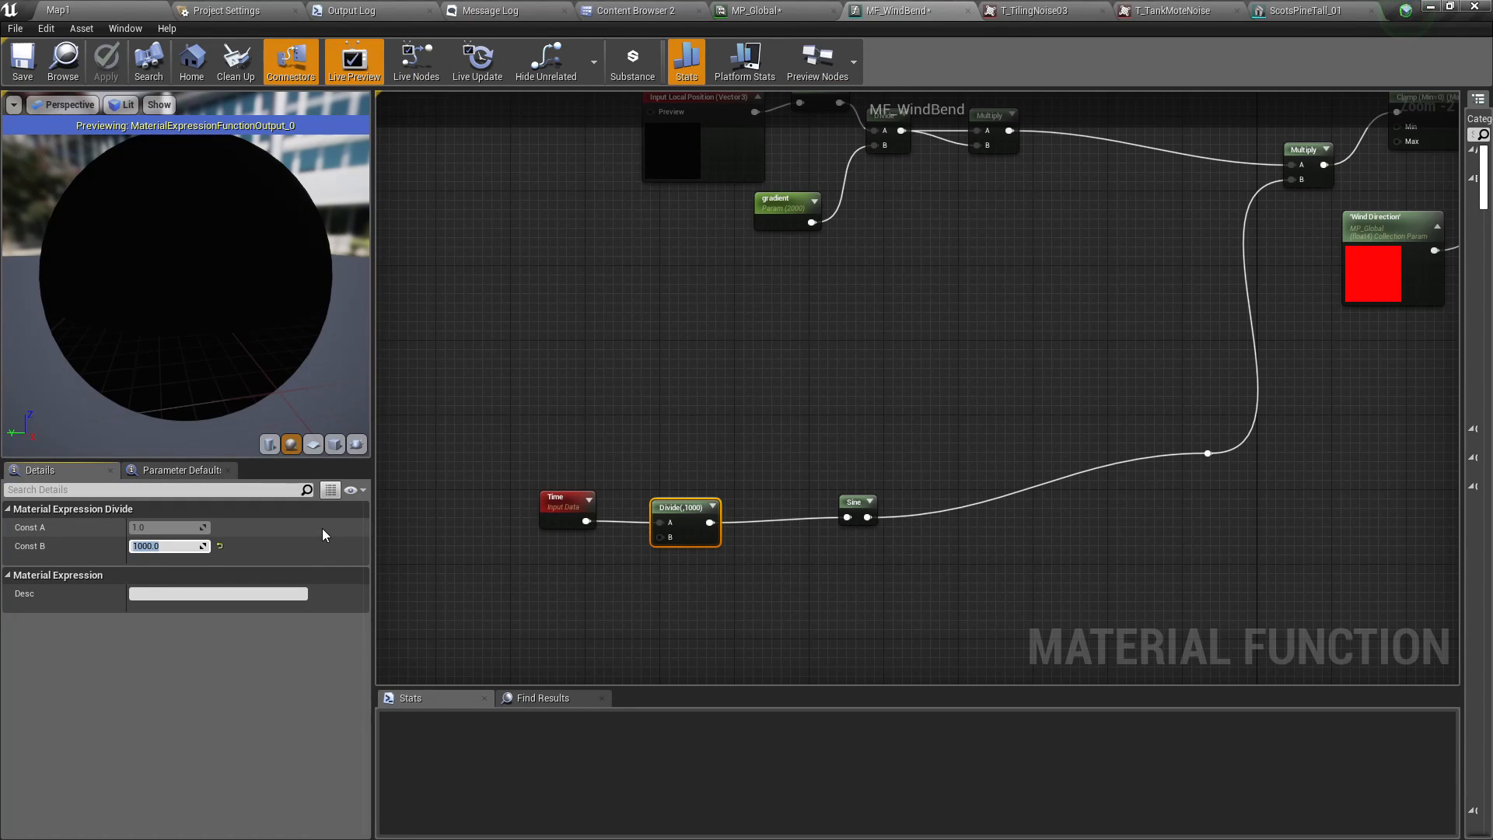
pyautogui.write('10')
pyautogui.press('Return')
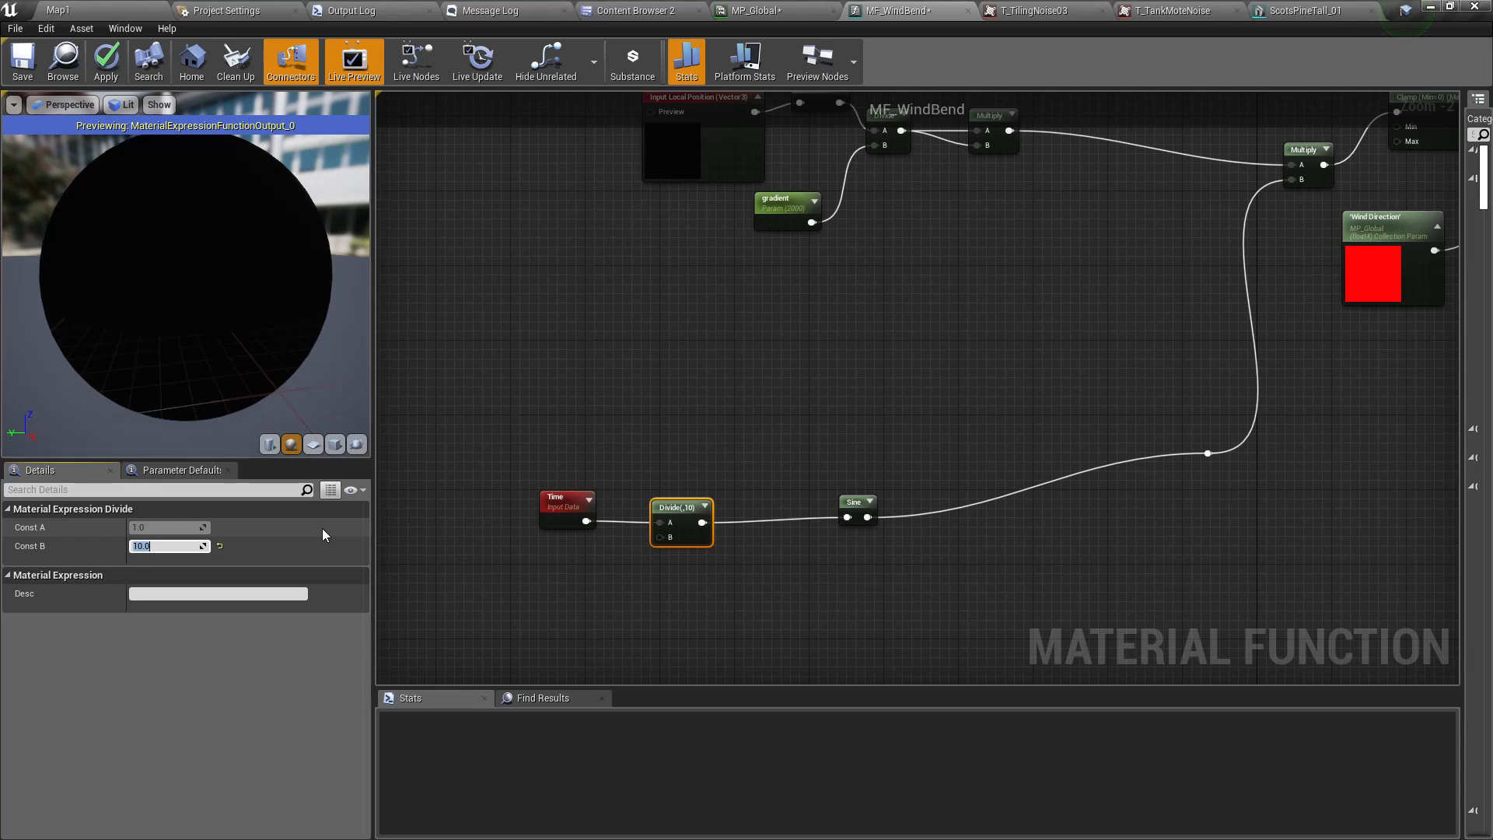
pyautogui.press('BackSpace')
pyautogui.press('Return')
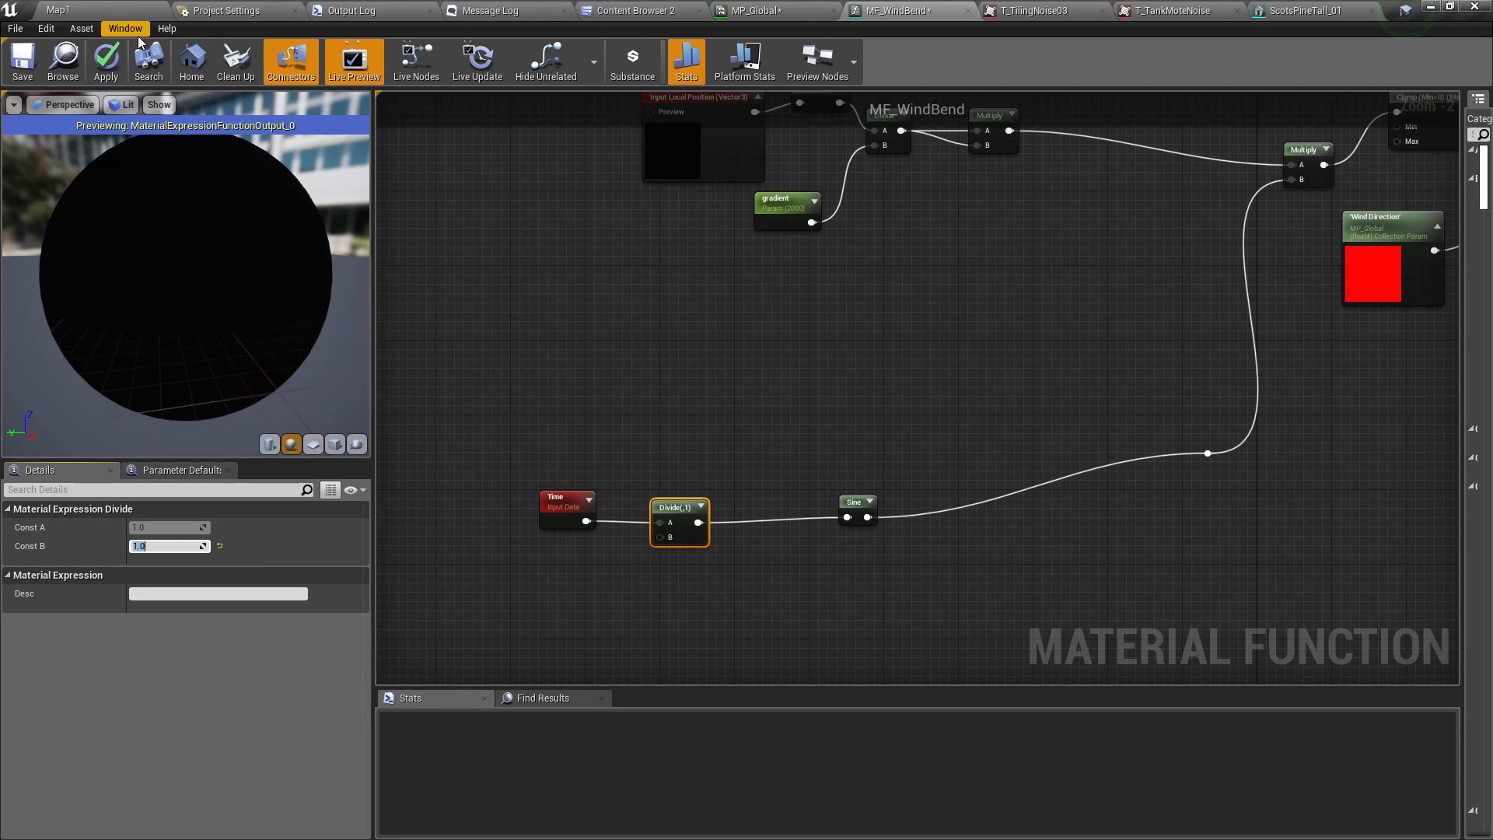
pyautogui.click(106, 63)
# - Check the speed of the tree sway in the Map1 level in full screen, and leave full screen
pyautogui.click(109, 7)
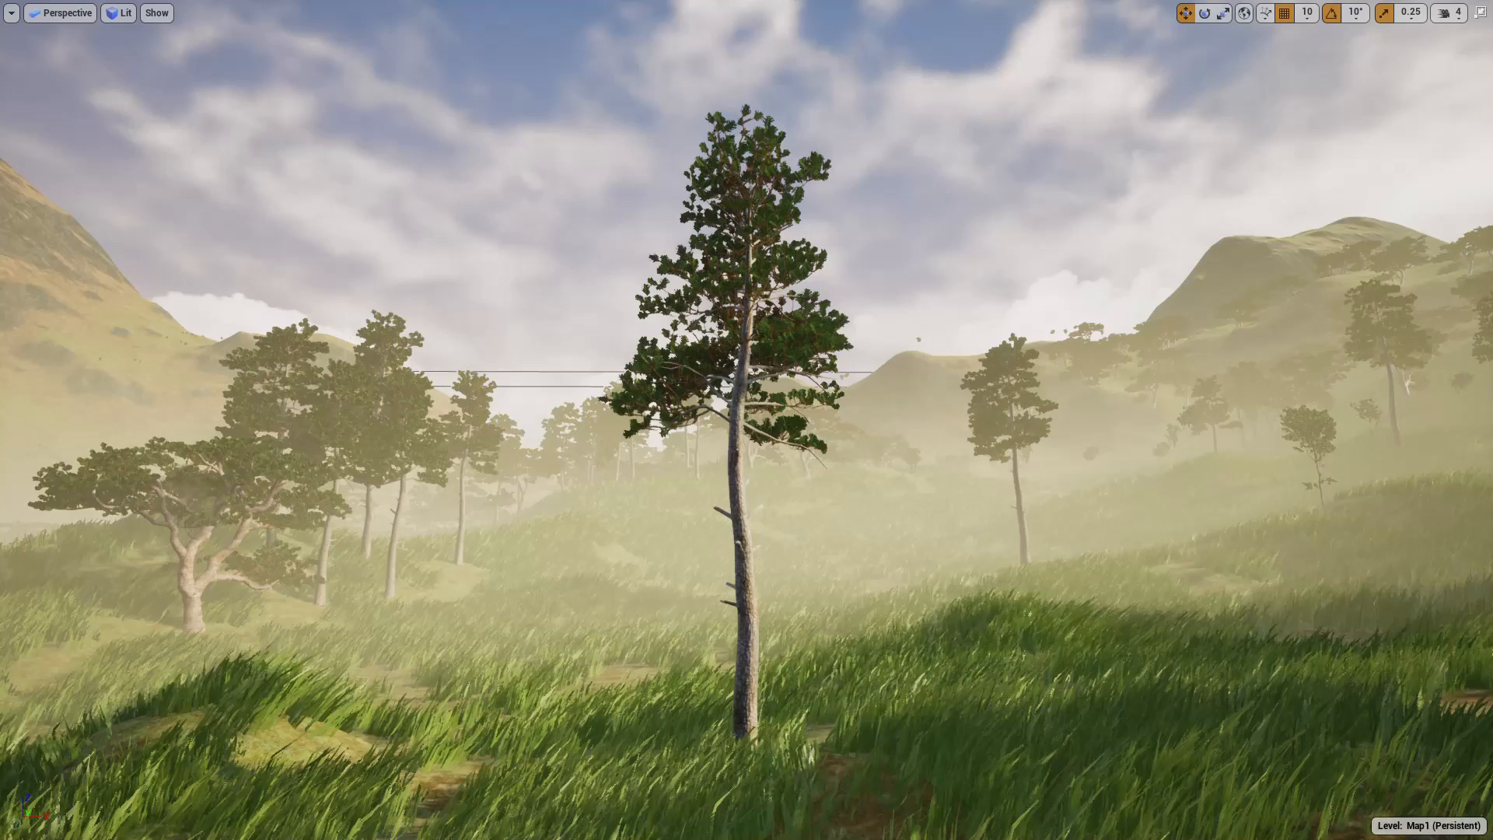
pyautogui.rightClick(519, 665)
pyautogui.moveTo(544, 657)
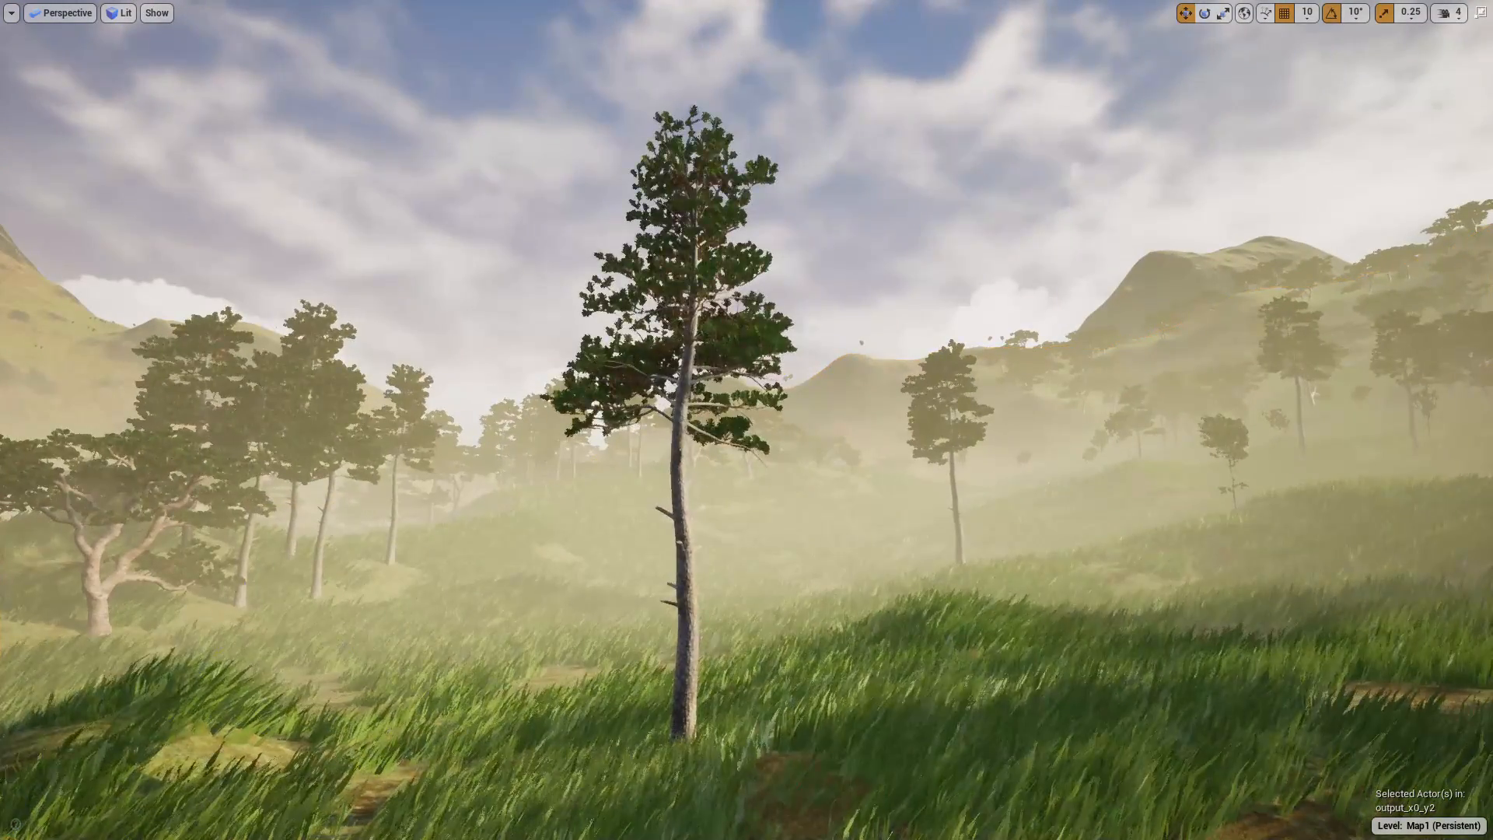
pyautogui.moveTo(747, 420); pyautogui.dragTo(735, 423, button='right')
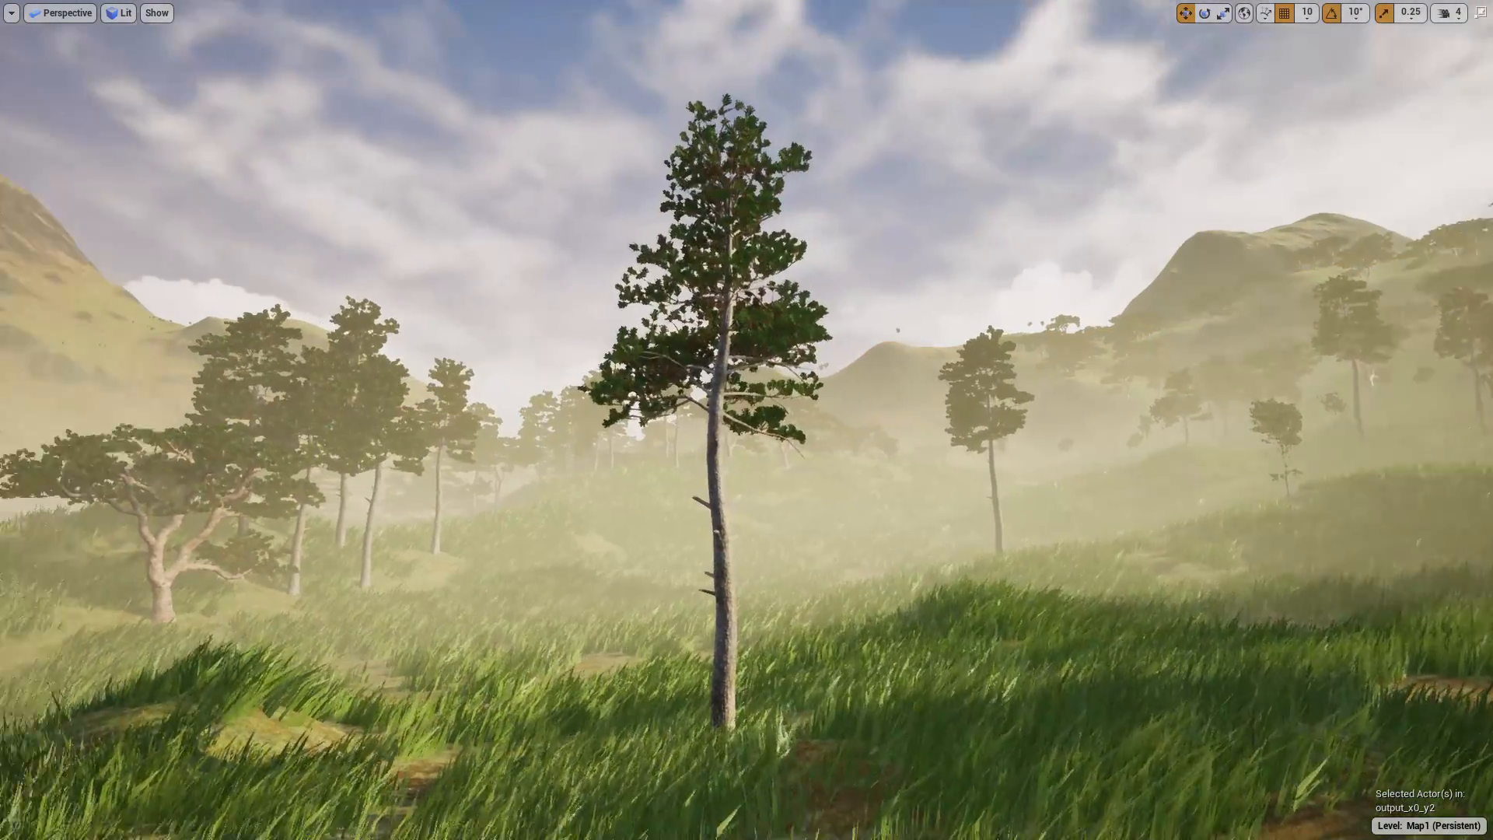
pyautogui.moveTo(341, 477); pyautogui.dragTo(335, 493, button='right')
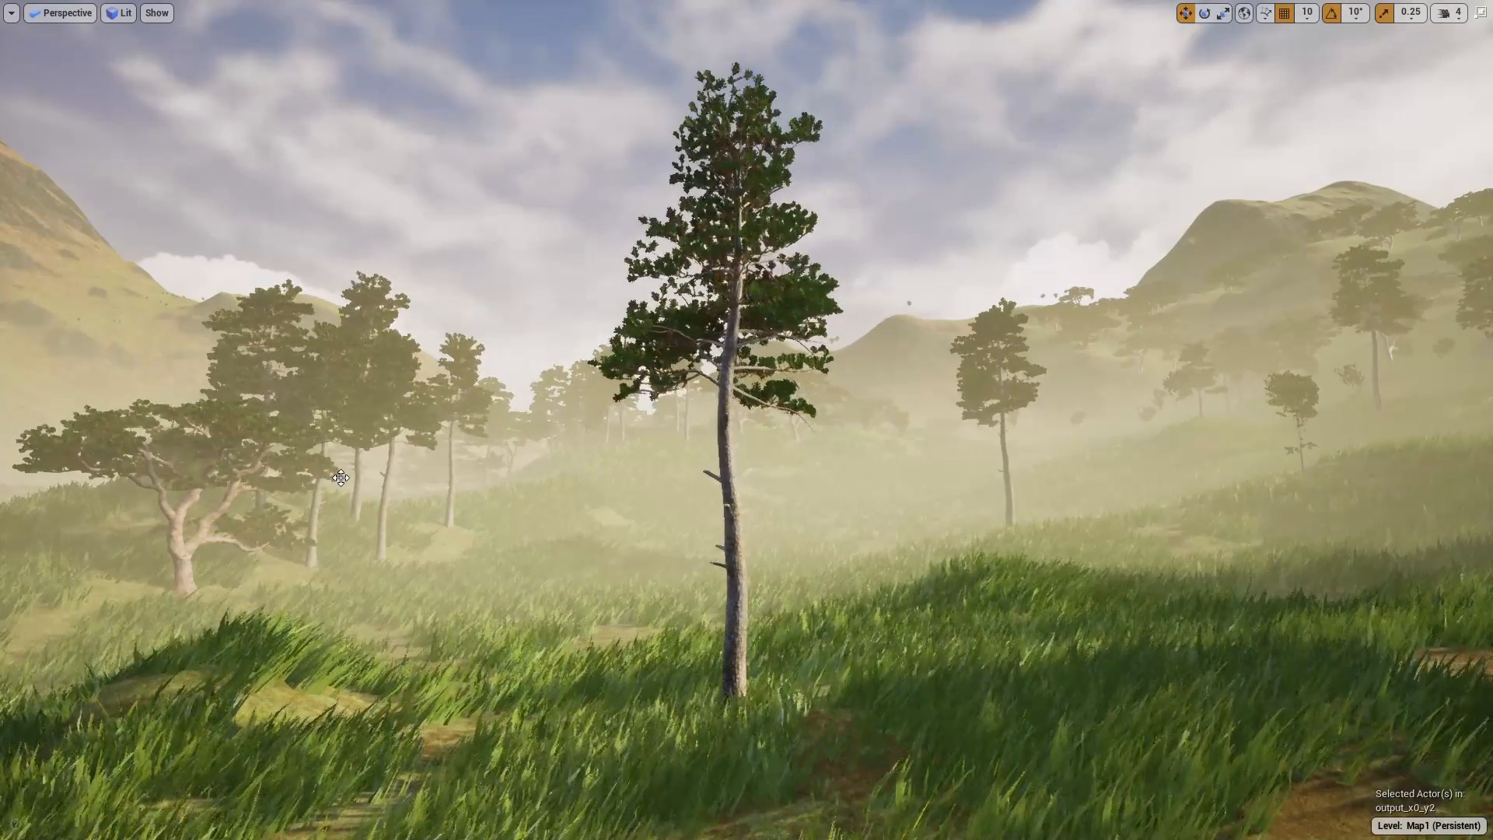
pyautogui.press('F11')
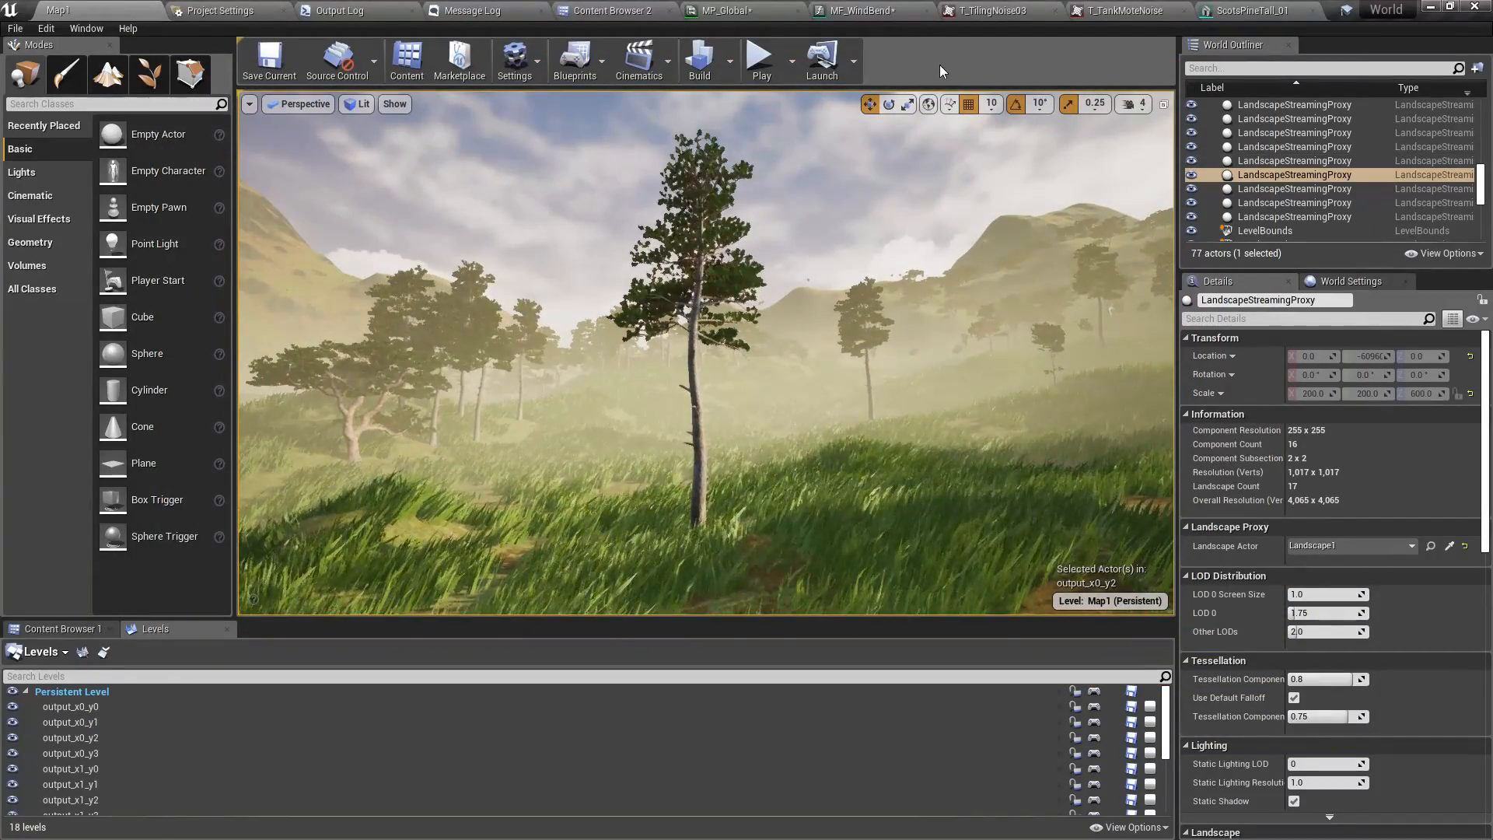
# - Set Const B of the Divide node in MF_WindBend to 10 and apply the function
pyautogui.click(731, 10)
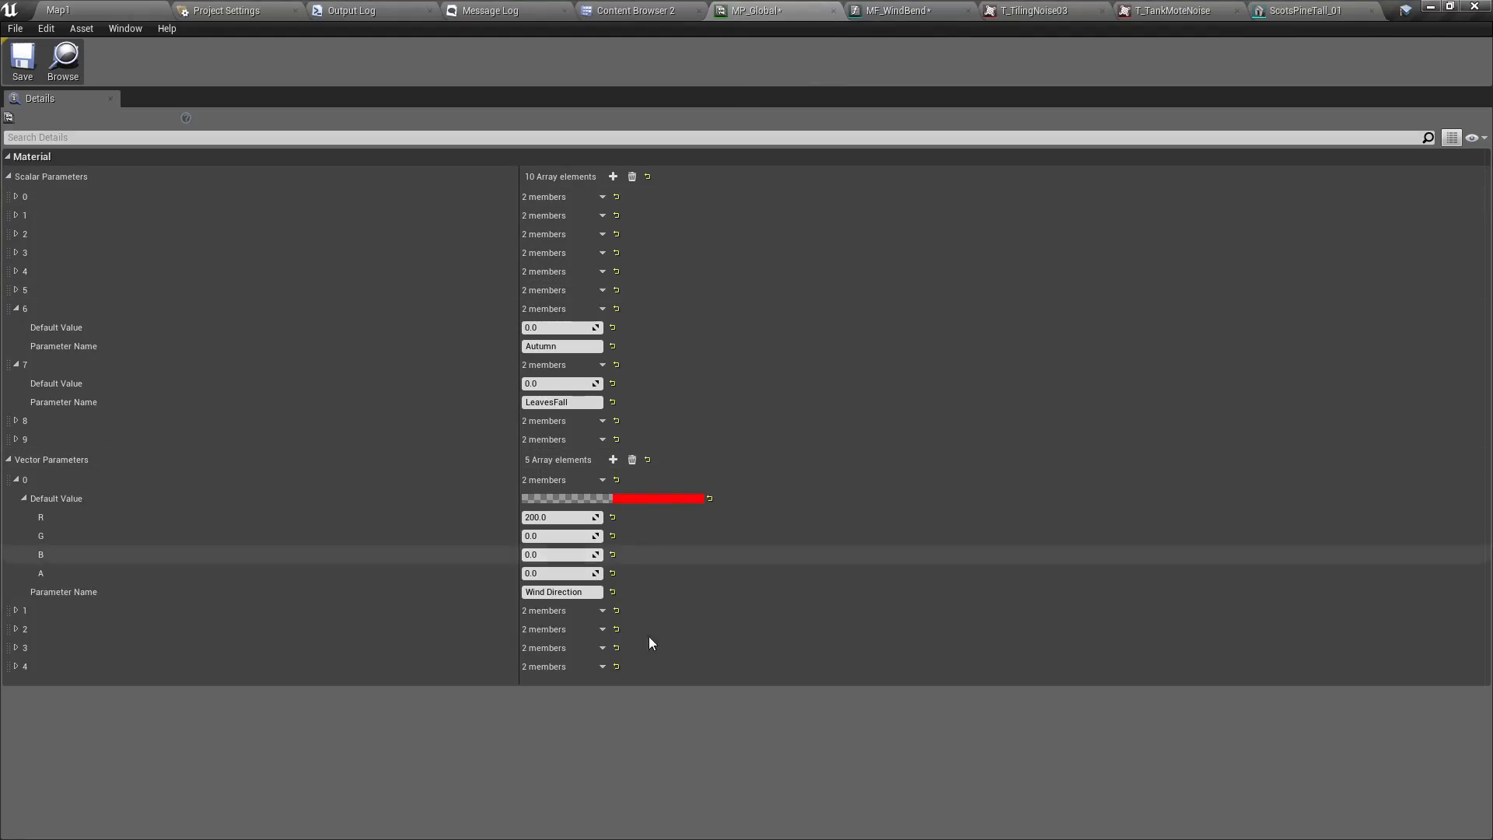
pyautogui.click(894, 10)
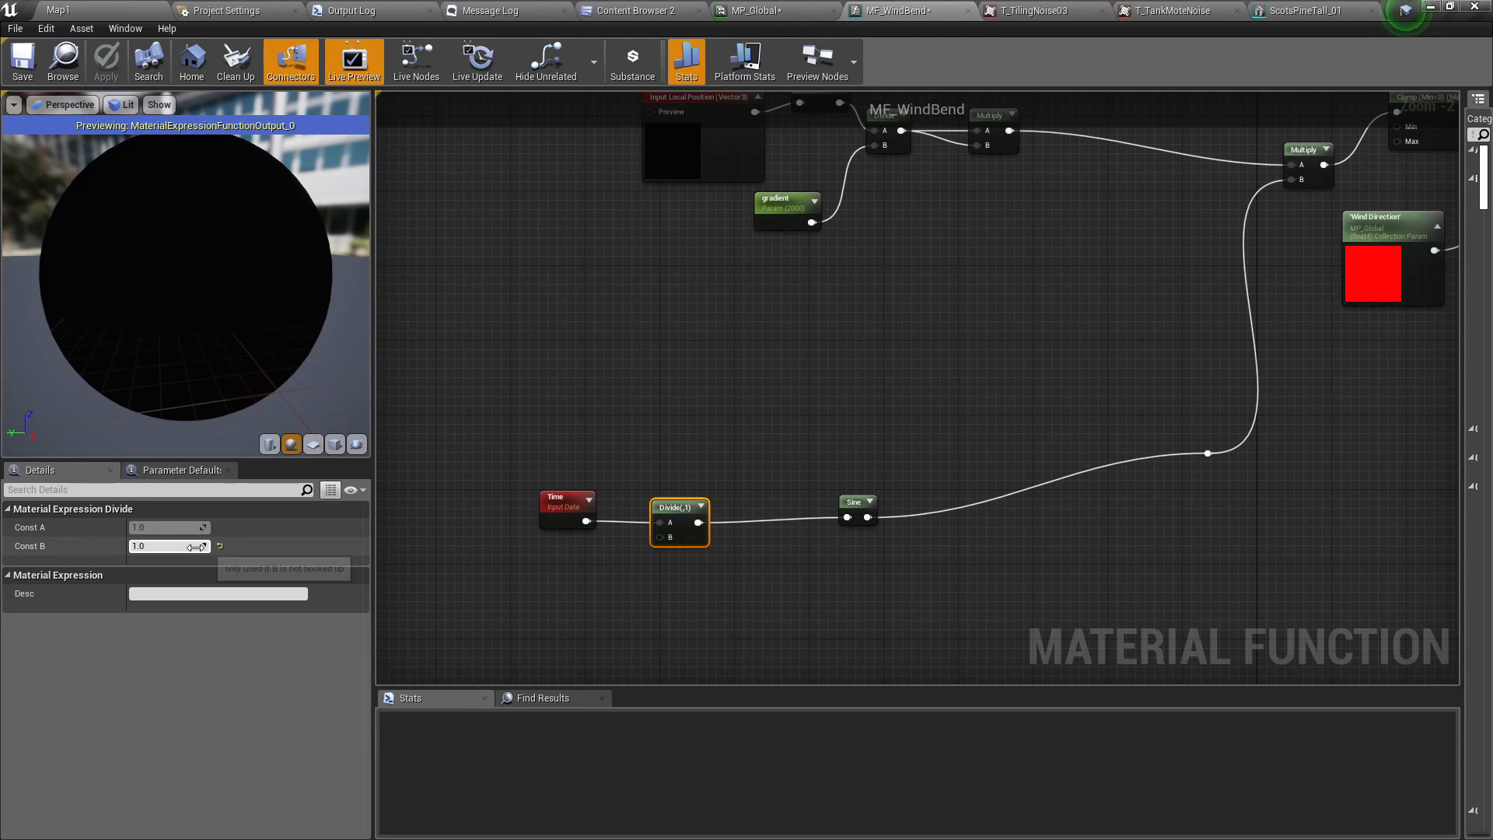
pyautogui.write('0')
pyautogui.press('Return')
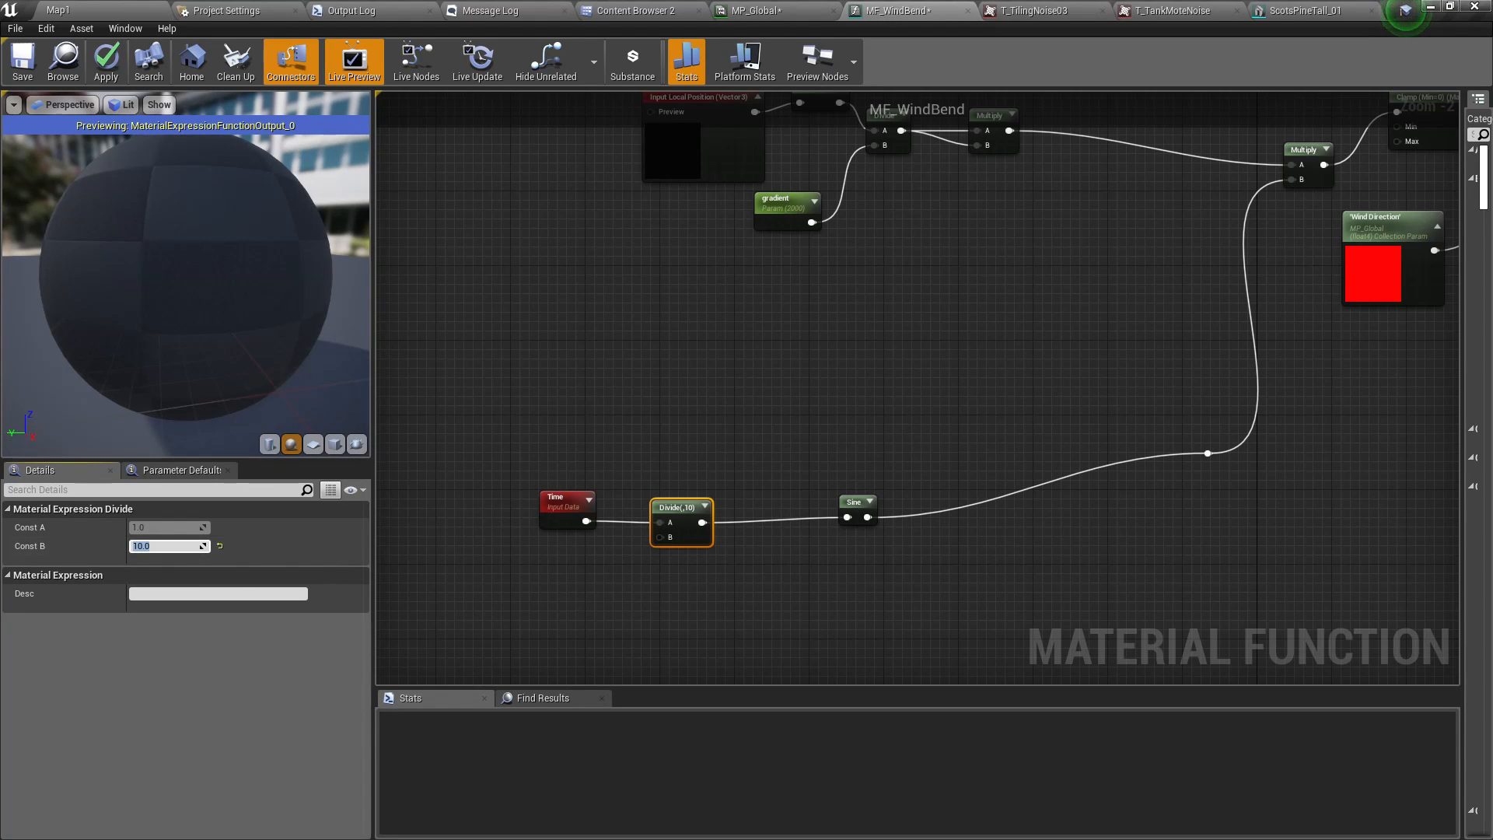
pyautogui.click(106, 61)
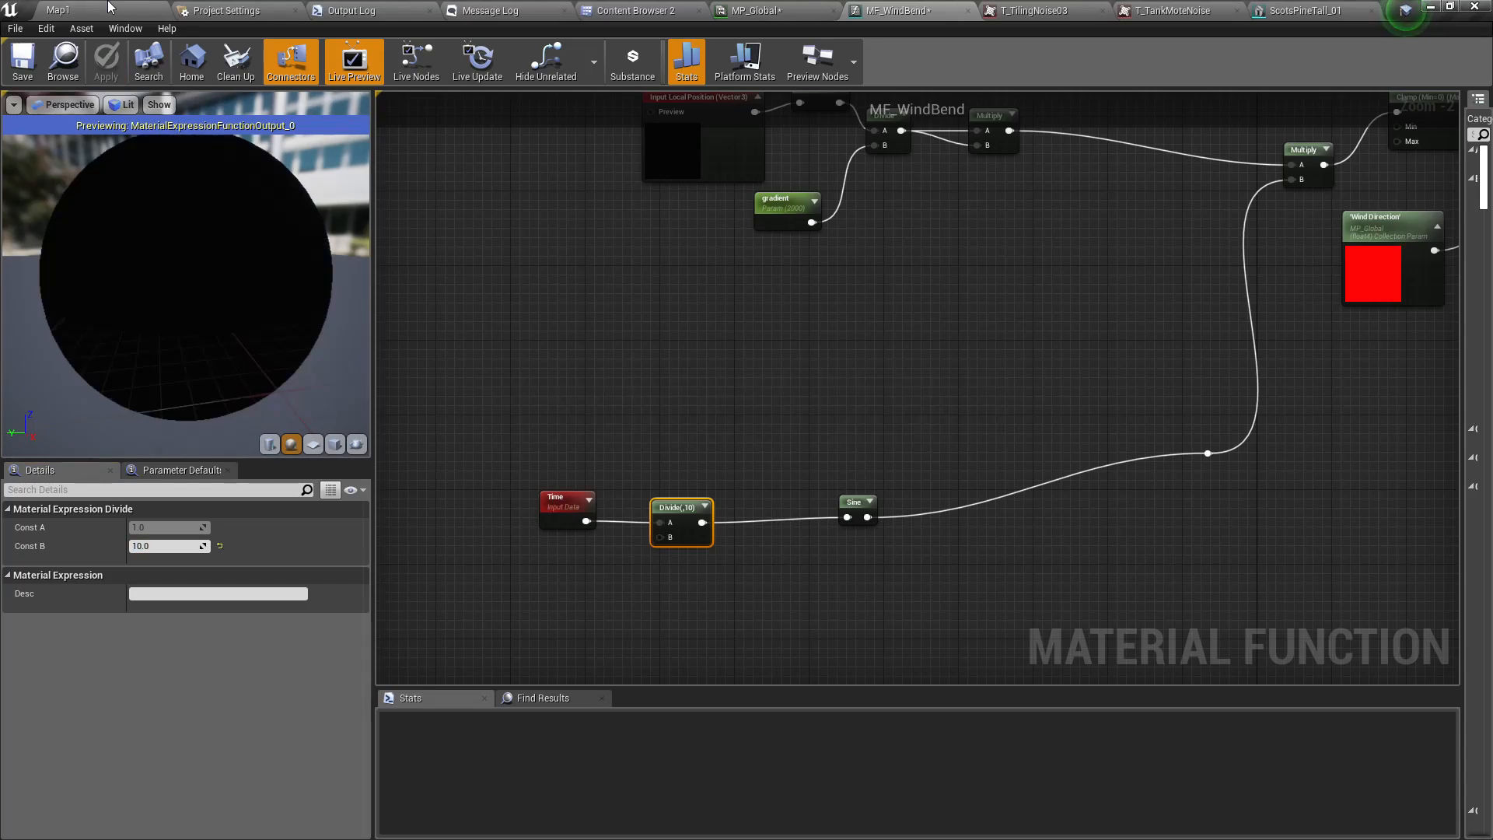
# - Watch the slowed sine motion of the trees in the Map1 level in full screen
pyautogui.click(108, 8)
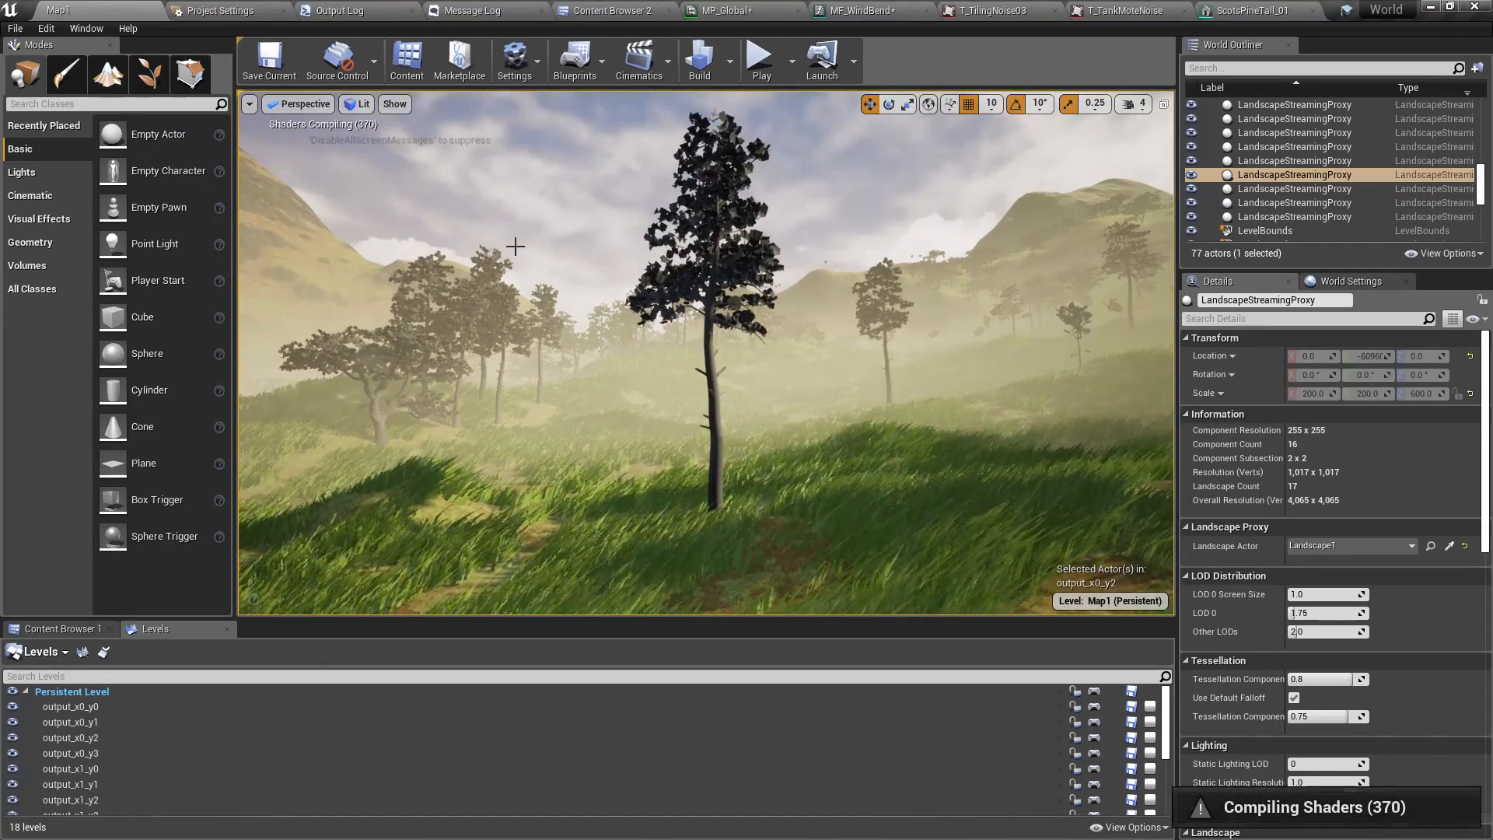
pyautogui.press('F11')
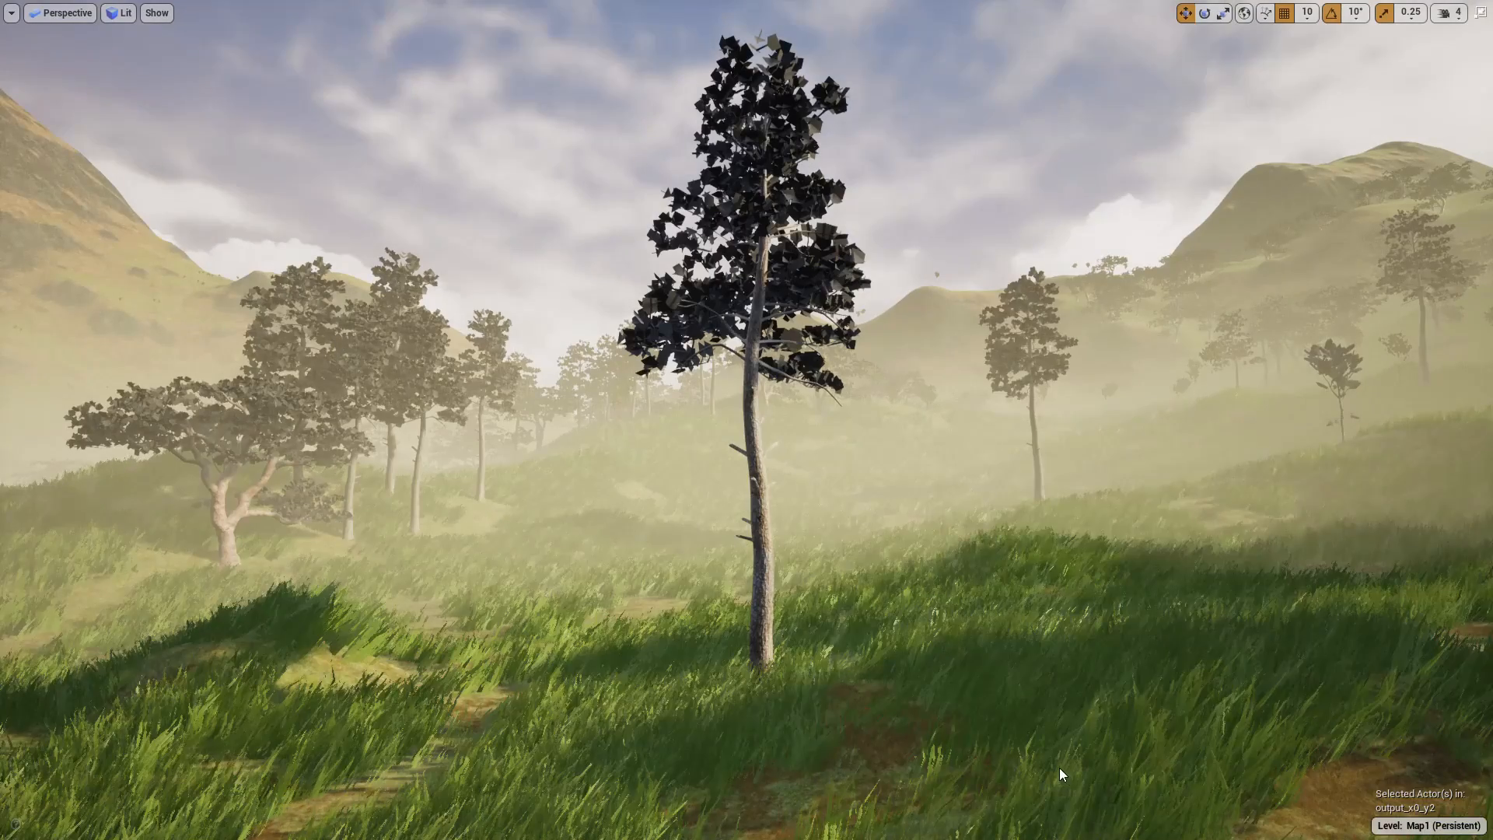
pyautogui.rightClick(1059, 767)
pyautogui.moveTo(865, 735); pyautogui.dragTo(909, 748, button='right')
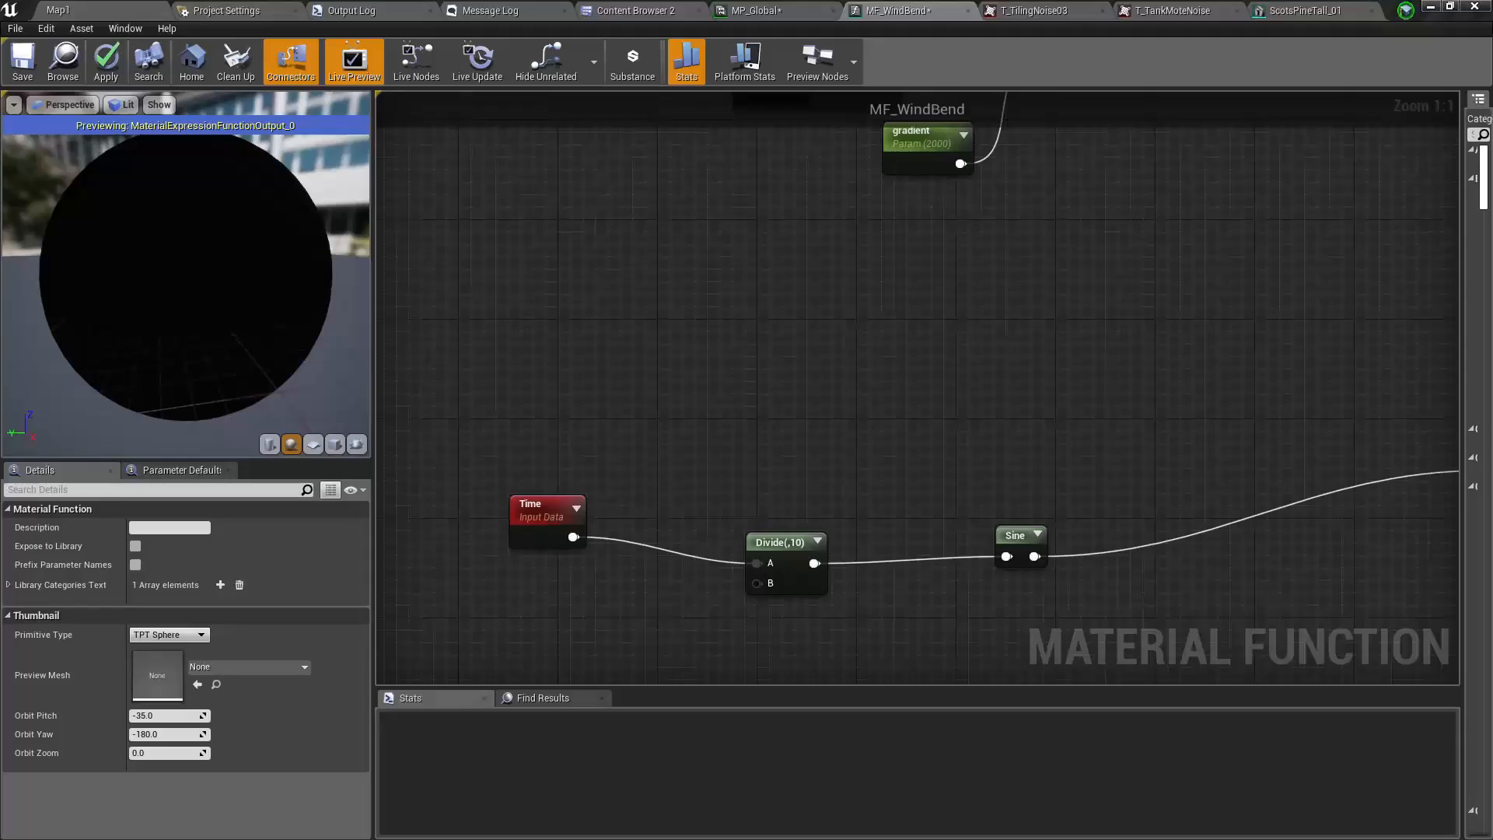
# - In MF_WindBend, move the Sine node closer to the Divide node and line up the final-stage Multiply with the Clamp node
pyautogui.moveTo(803, 384); pyautogui.dragTo(680, 257, button='right')
pyautogui.moveTo(649, 430); pyautogui.dragTo(652, 417)
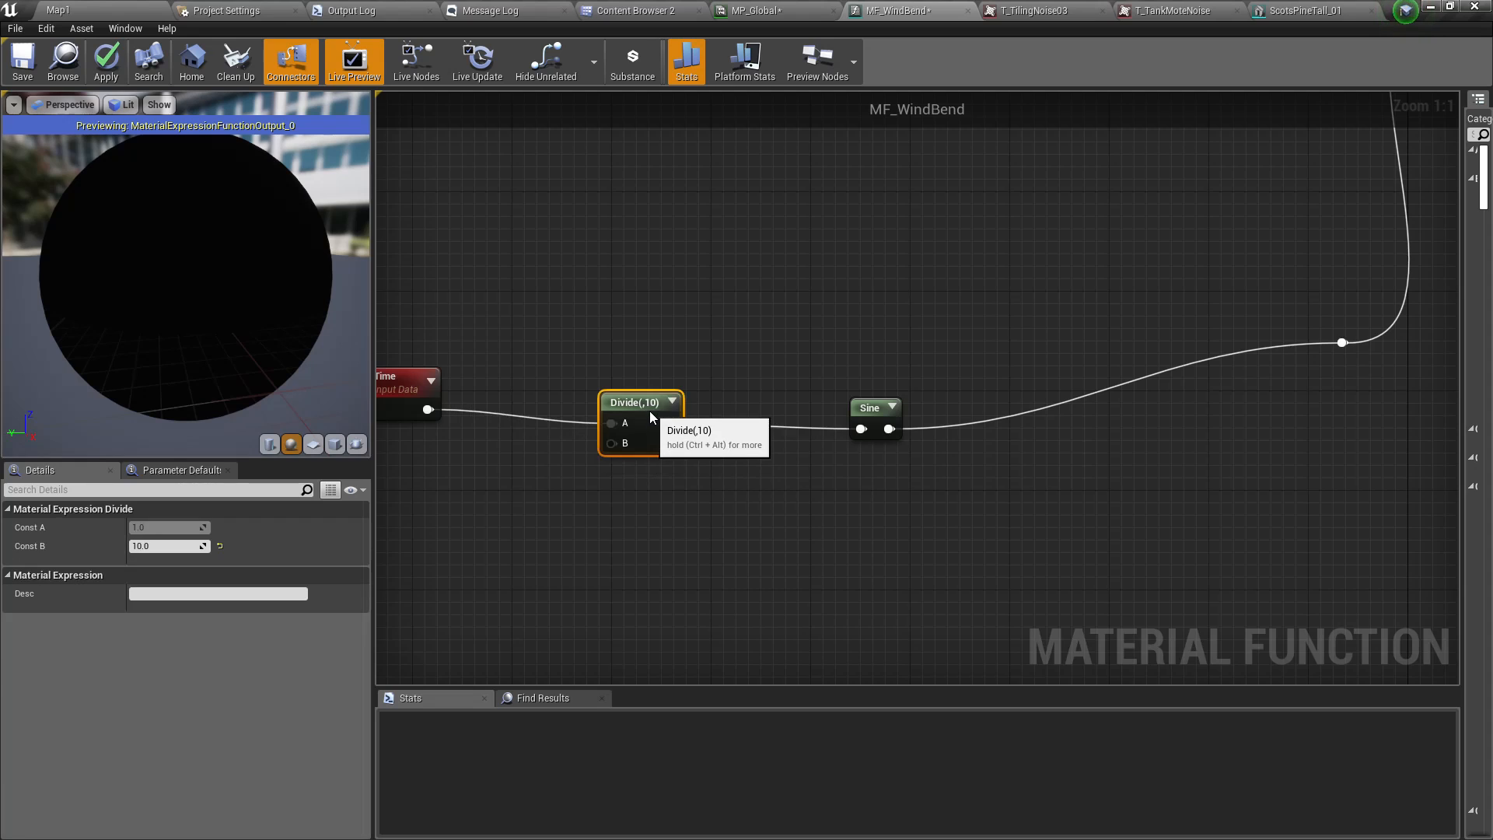
pyautogui.moveTo(870, 412); pyautogui.dragTo(791, 420)
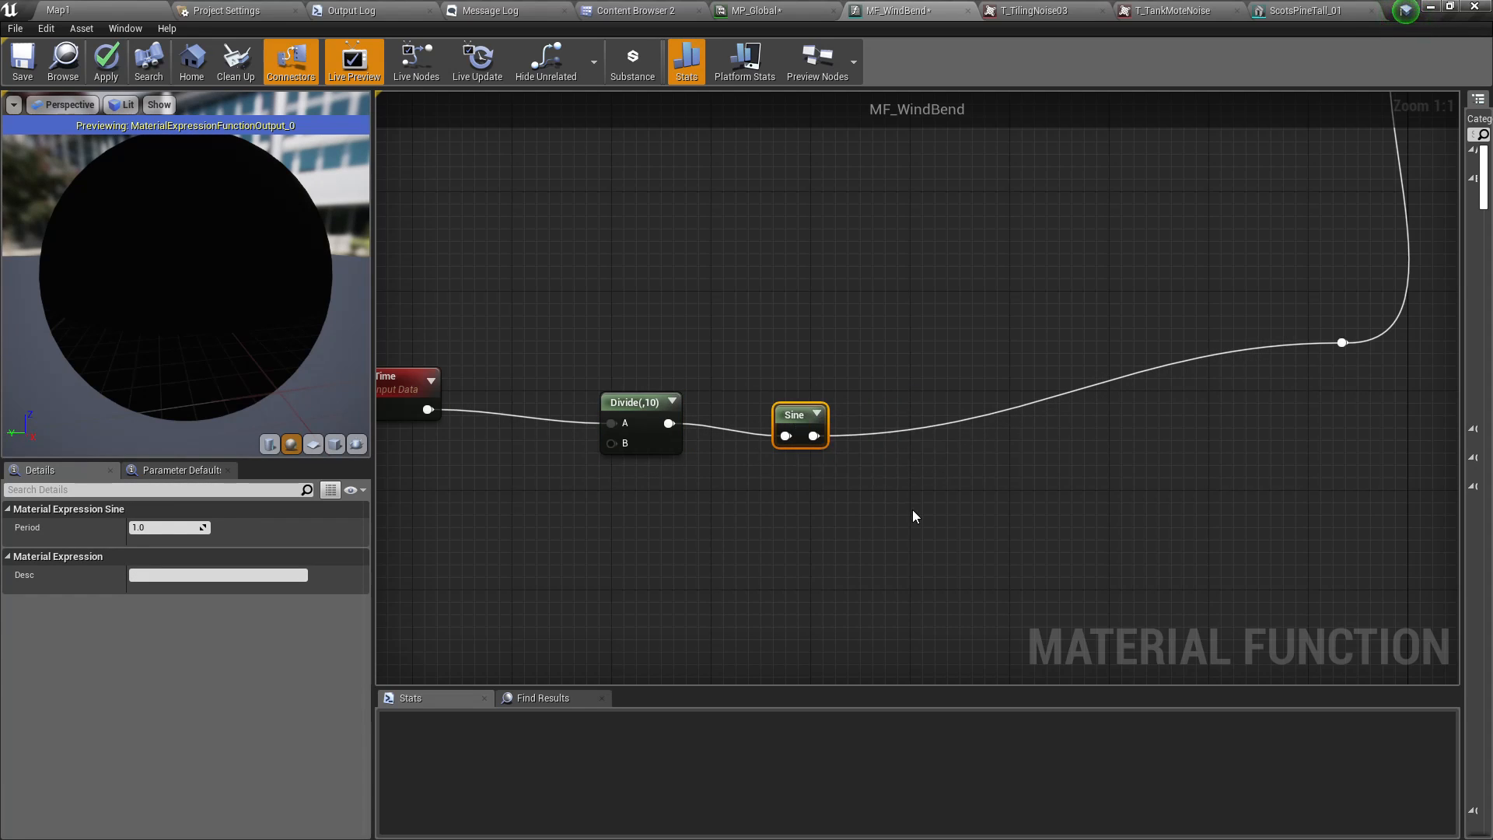
pyautogui.moveTo(914, 515); pyautogui.dragTo(795, 521, button='right')
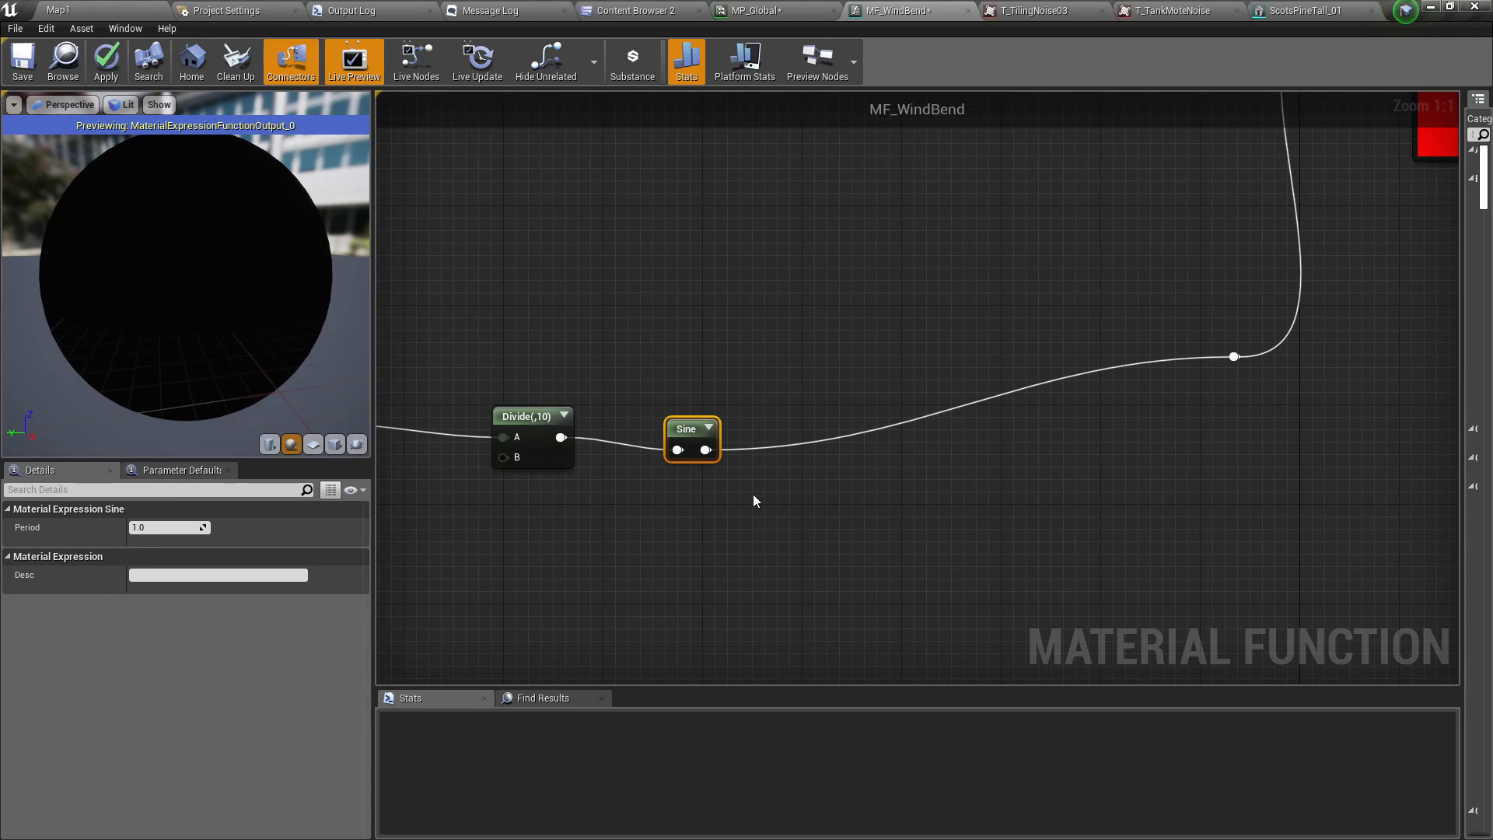
pyautogui.moveTo(1275, 147); pyautogui.dragTo(925, 519, button='right')
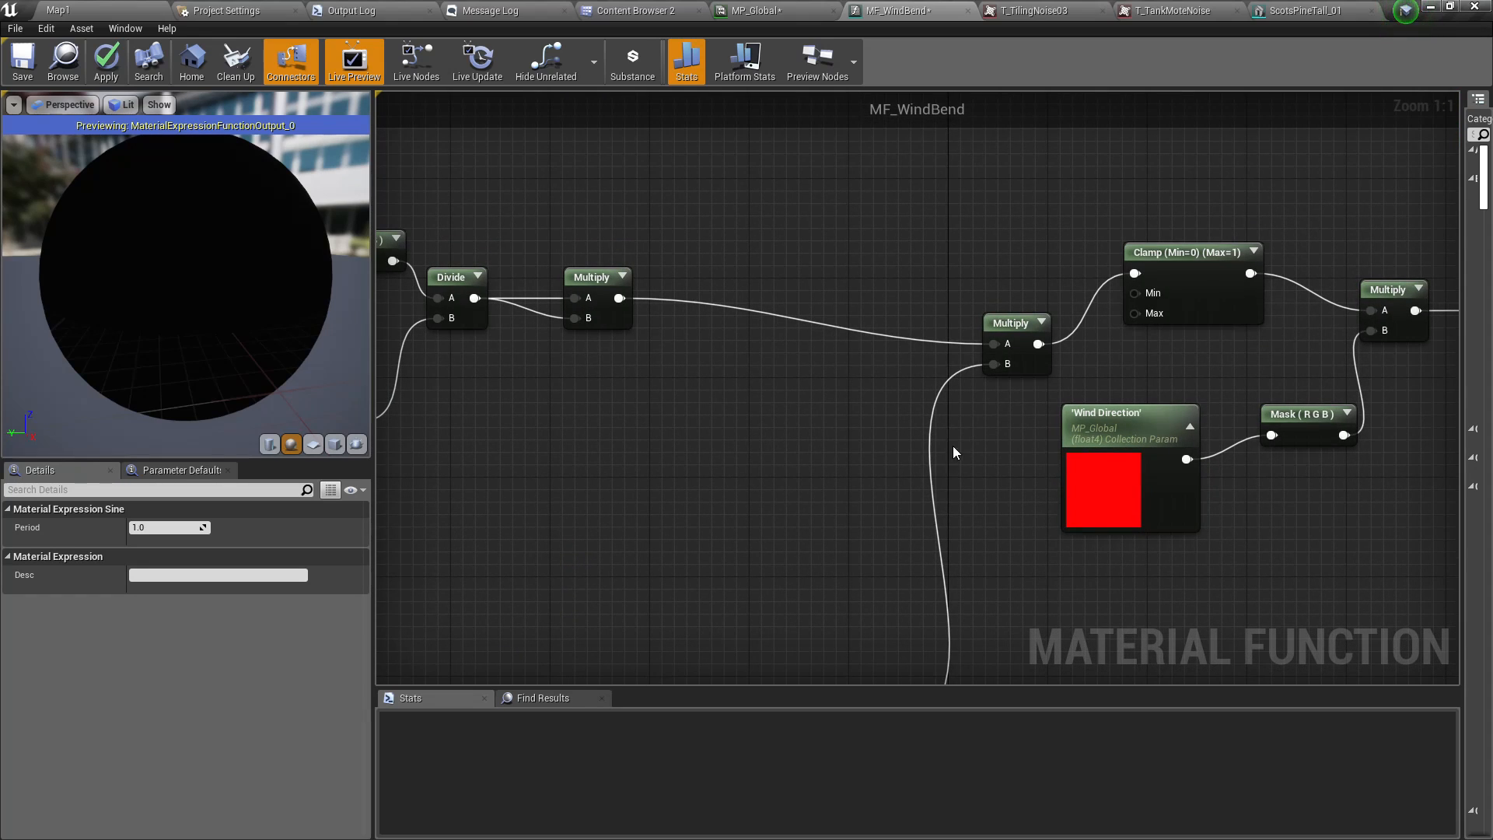
pyautogui.moveTo(974, 399); pyautogui.dragTo(815, 348, button='right')
pyautogui.moveTo(867, 275); pyautogui.dragTo(844, 204)
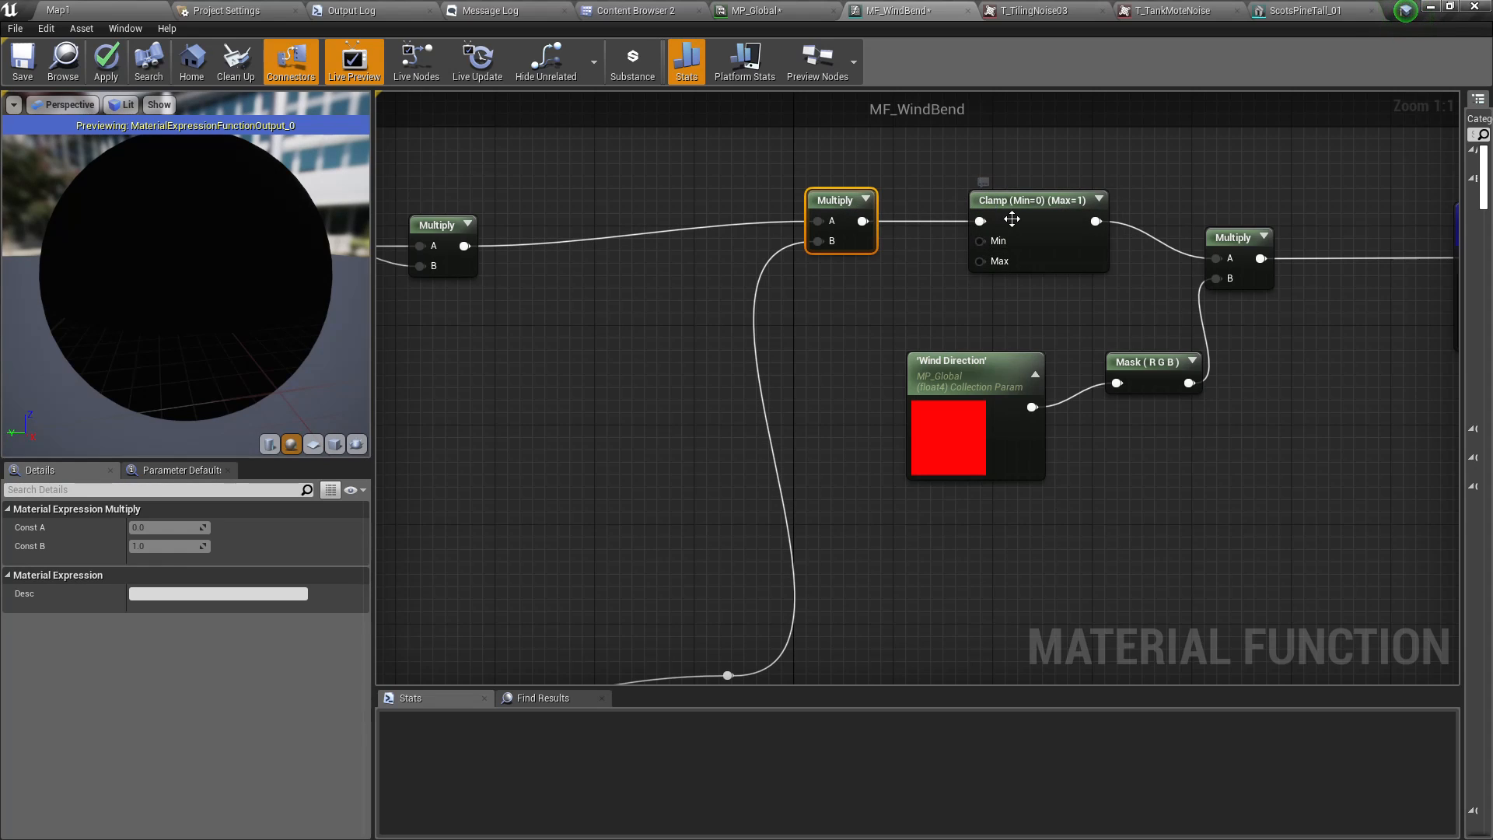
# - Insert an Add node with Const B 1.0 between the Sine node and the reroute node leading into the Multiply
pyautogui.moveTo(1053, 229); pyautogui.dragTo(1063, 247, button='right')
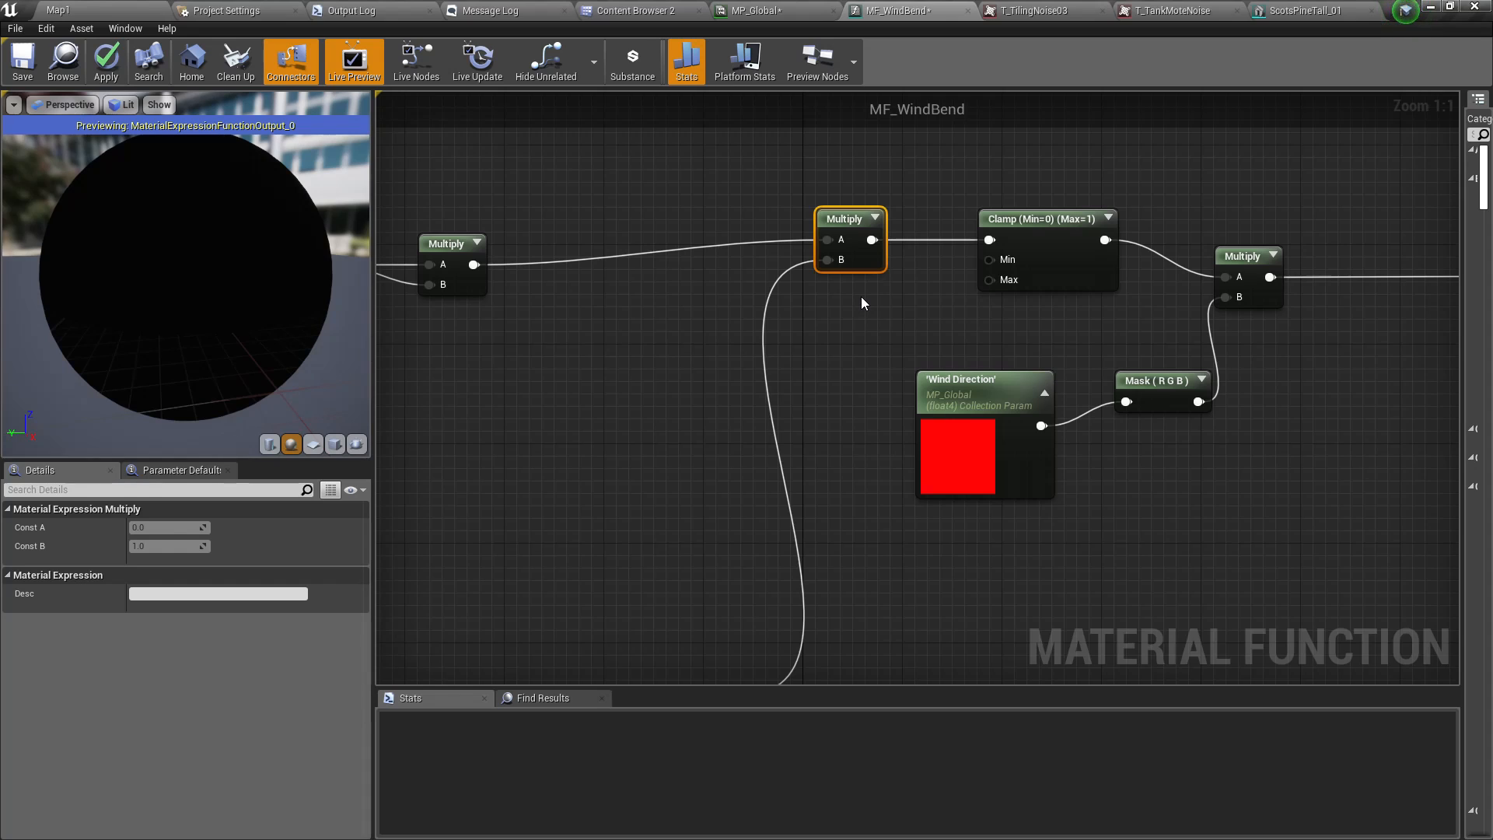
pyautogui.moveTo(861, 302); pyautogui.dragTo(1243, 328, button='right')
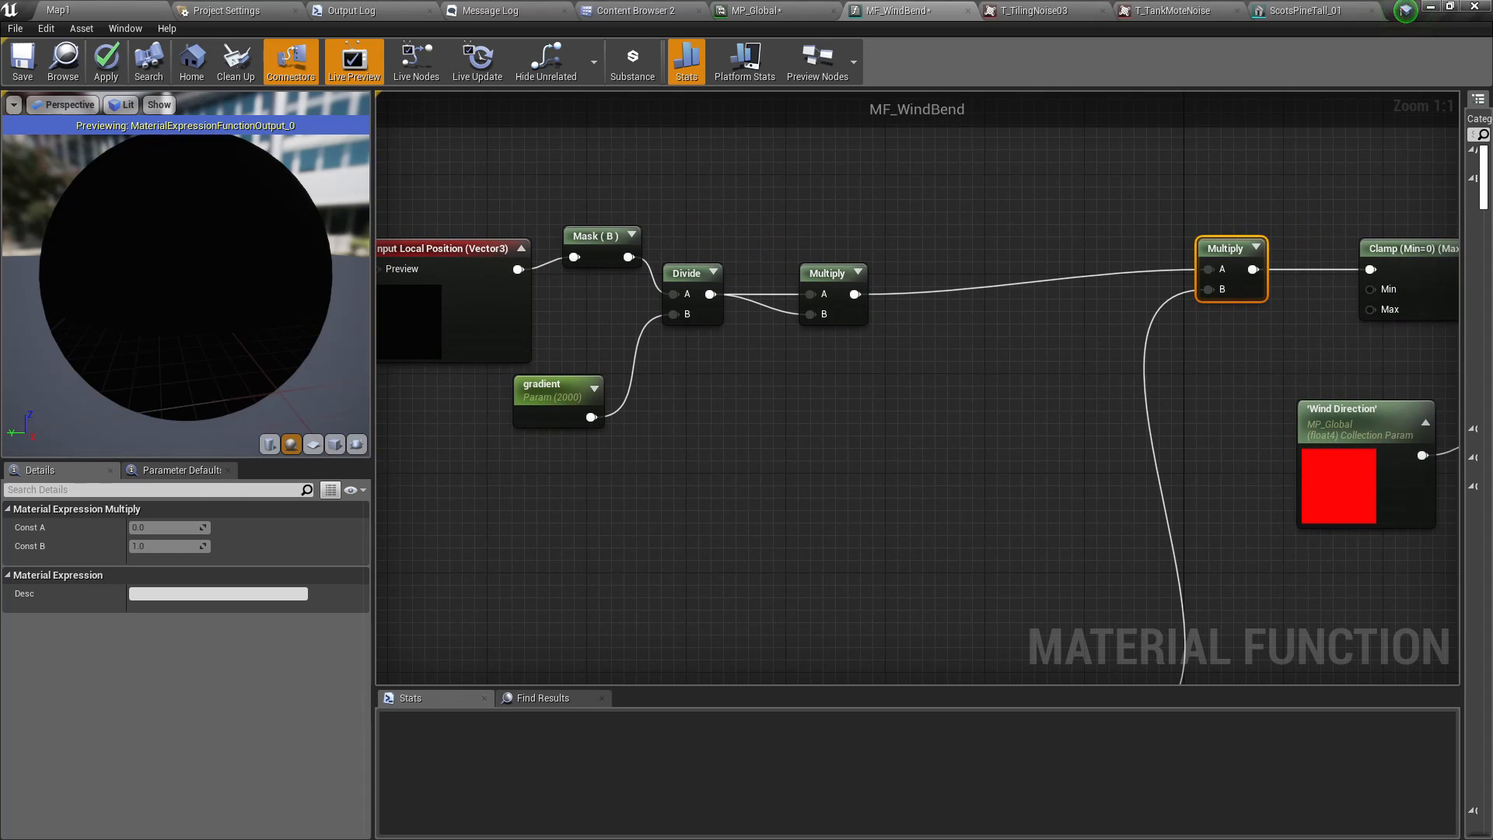
pyautogui.moveTo(1058, 517); pyautogui.dragTo(1133, 310, button='right')
pyautogui.moveTo(1080, 422); pyautogui.dragTo(656, 684, button='right')
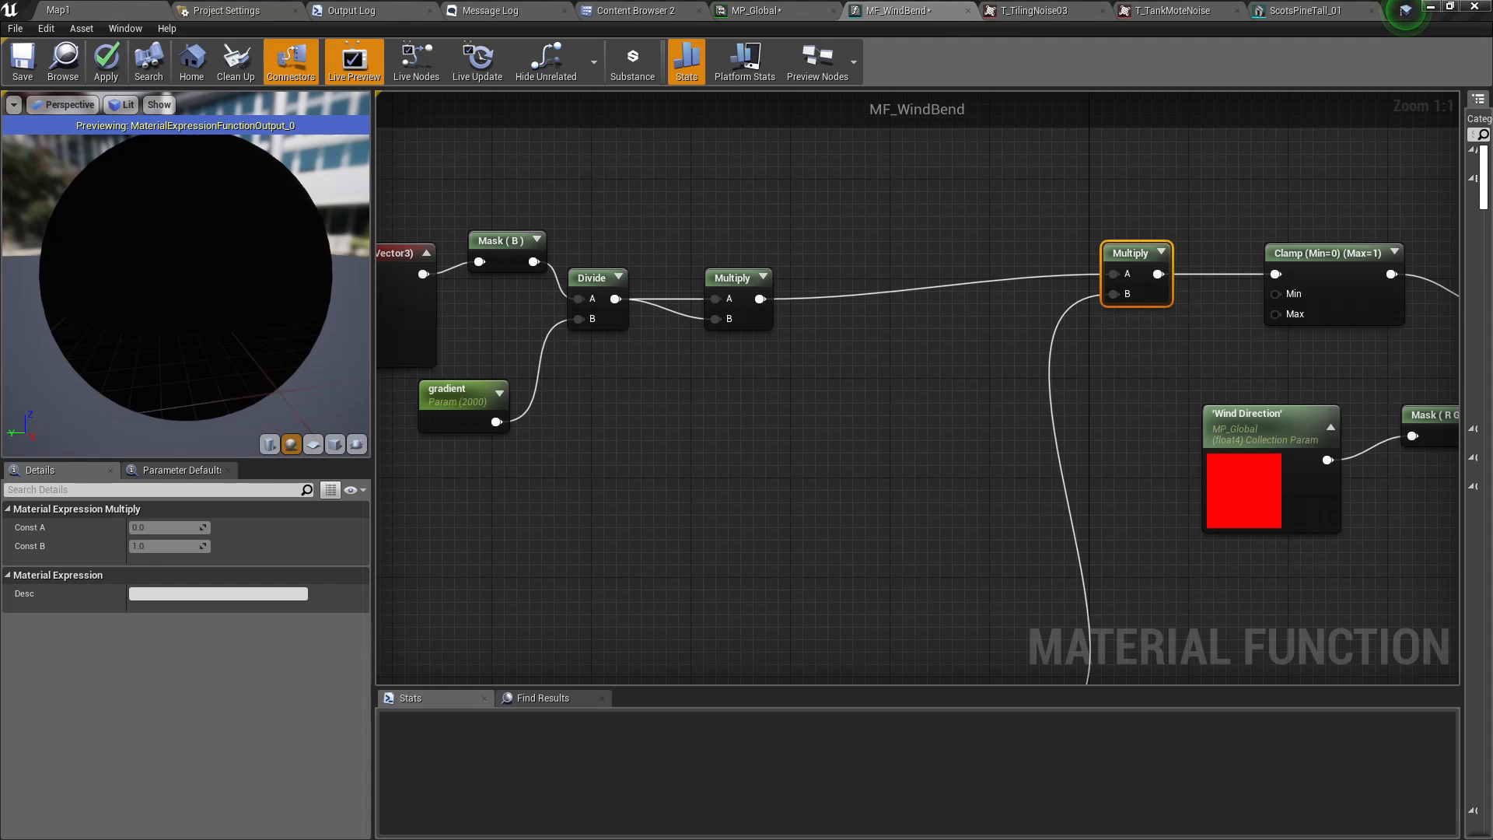
pyautogui.moveTo(904, 611); pyautogui.dragTo(918, 493, button='right')
pyautogui.scroll(-1, 917, 493)
pyautogui.moveTo(736, 517); pyautogui.dragTo(942, 413, button='right')
pyautogui.moveTo(763, 574); pyautogui.dragTo(814, 566)
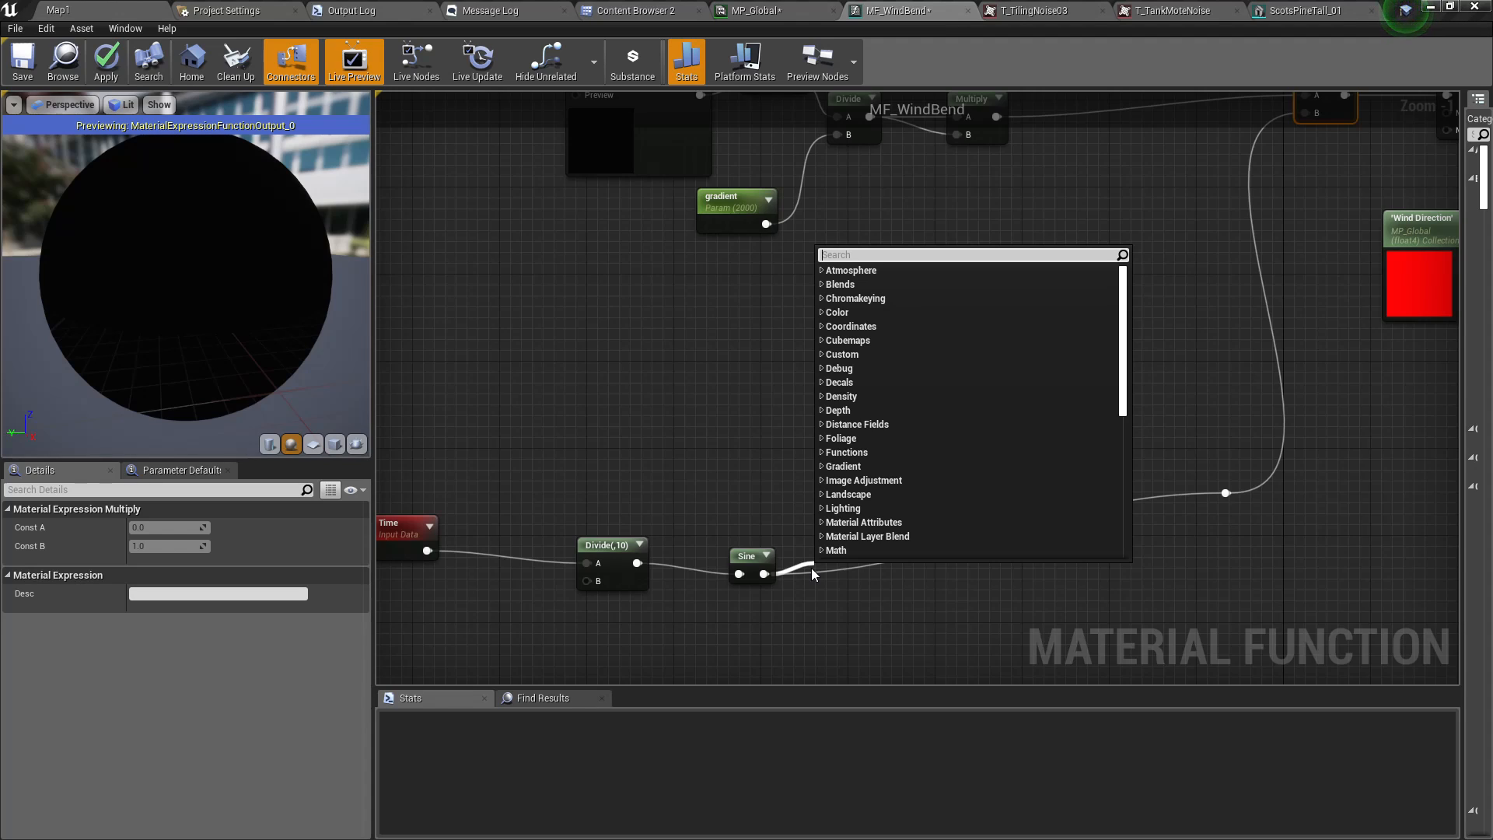
pyautogui.write('+')
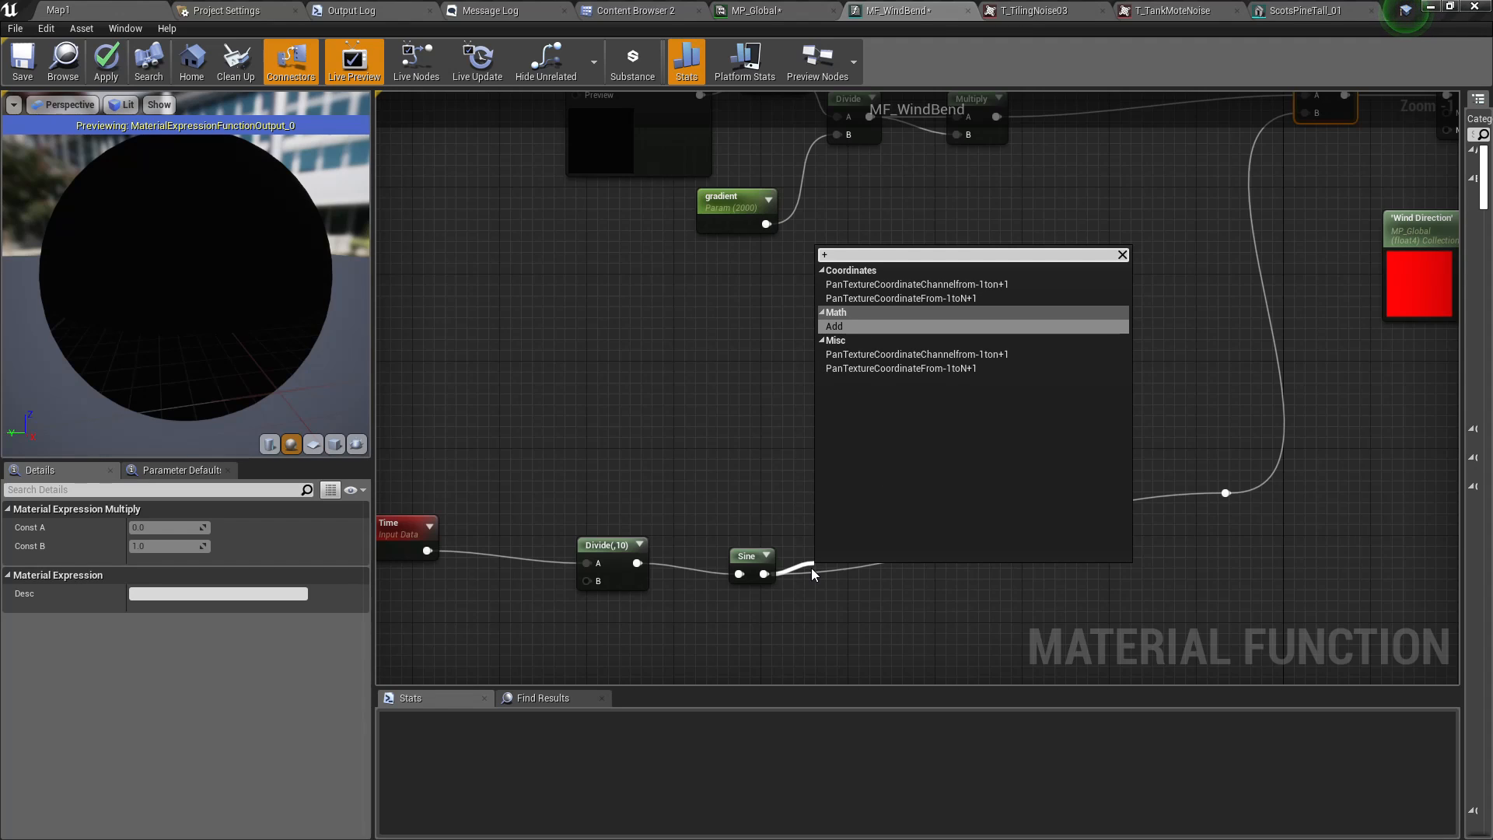
pyautogui.press('Return')
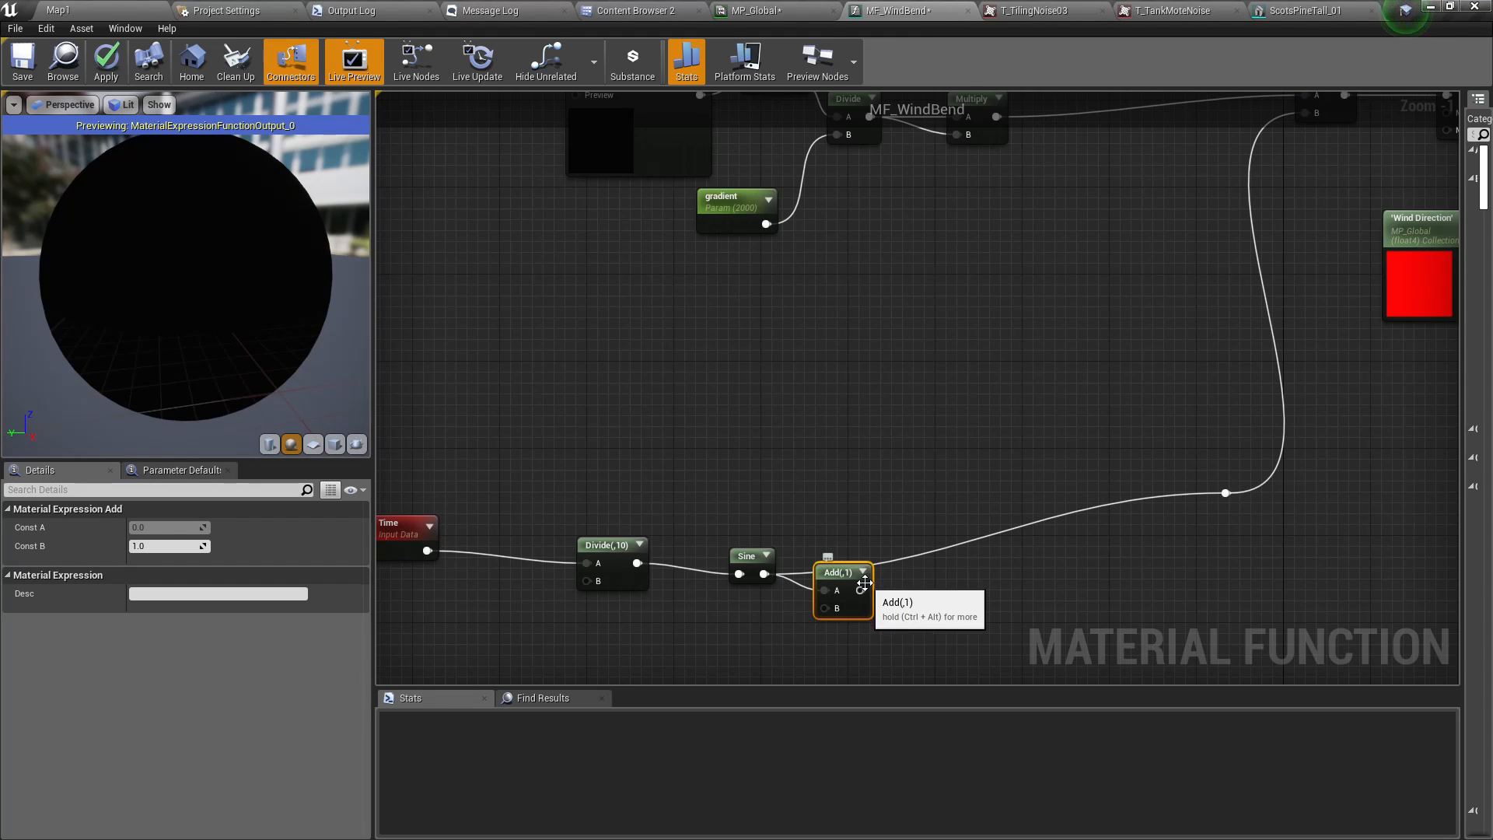
pyautogui.moveTo(862, 589); pyautogui.dragTo(1217, 507)
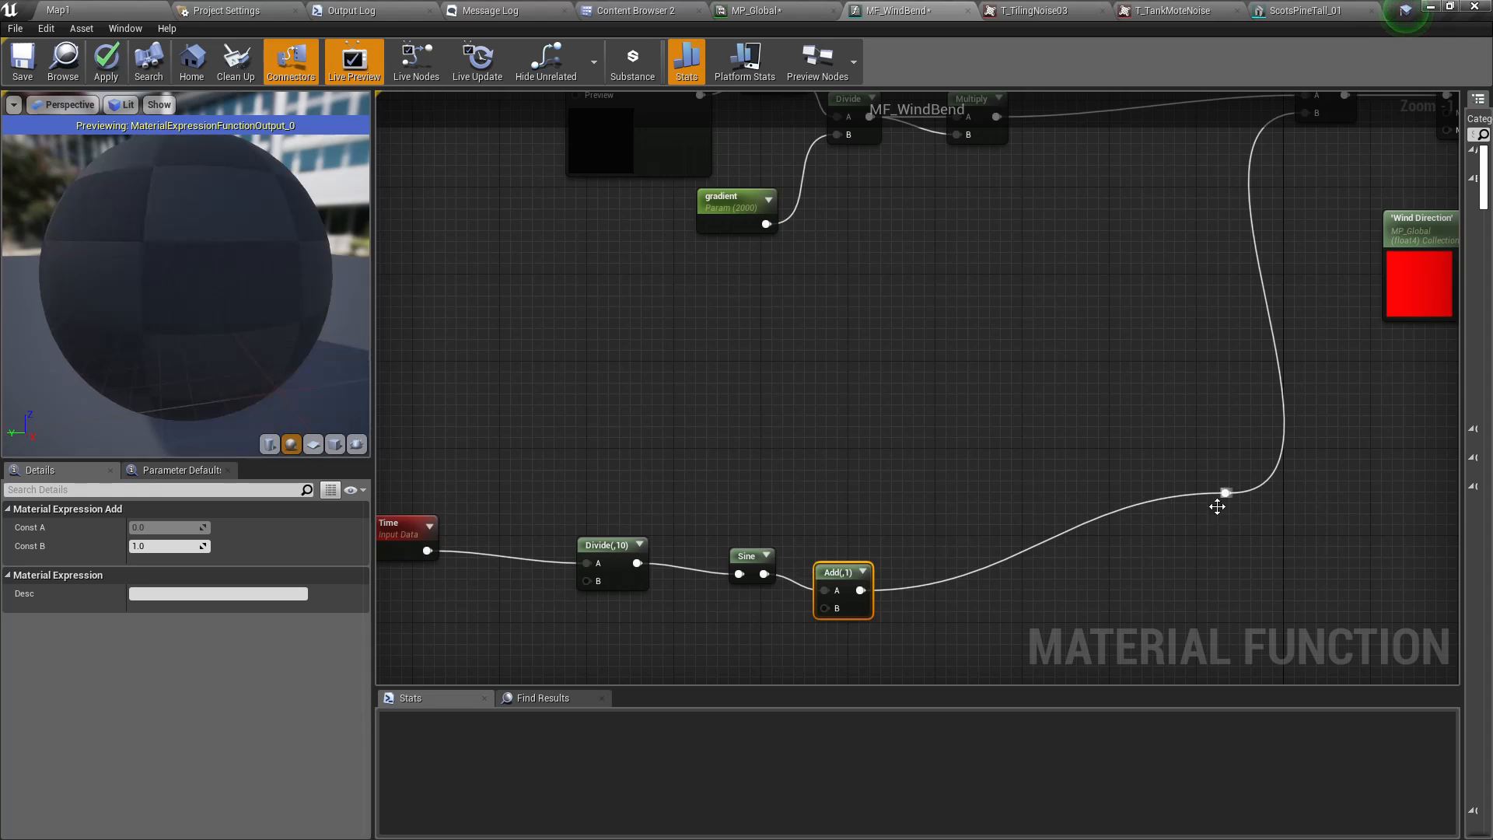
pyautogui.moveTo(1217, 507); pyautogui.dragTo(1066, 627, button='right')
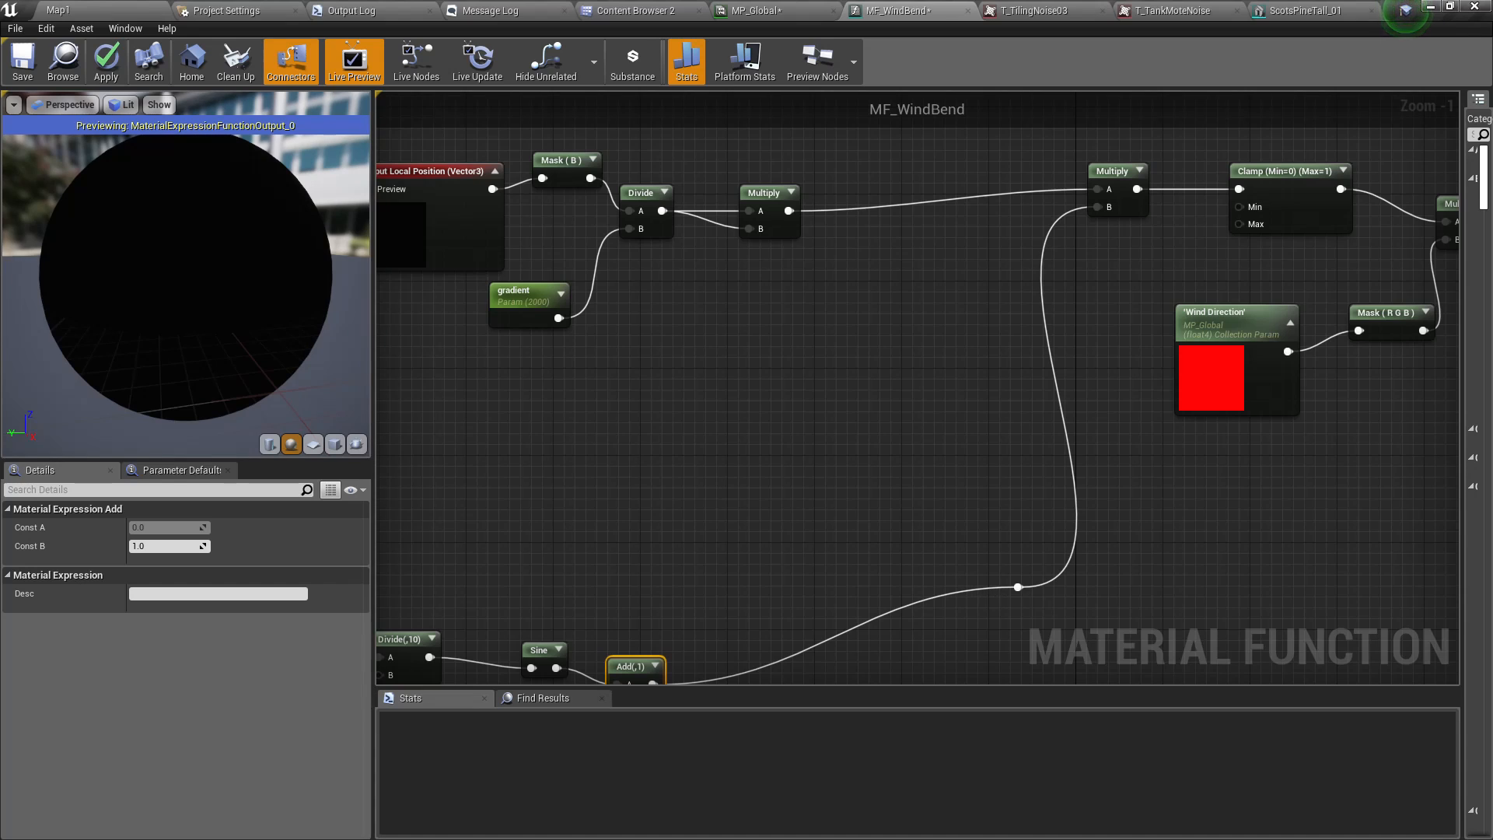
pyautogui.moveTo(507, 427); pyautogui.dragTo(648, 345, button='right')
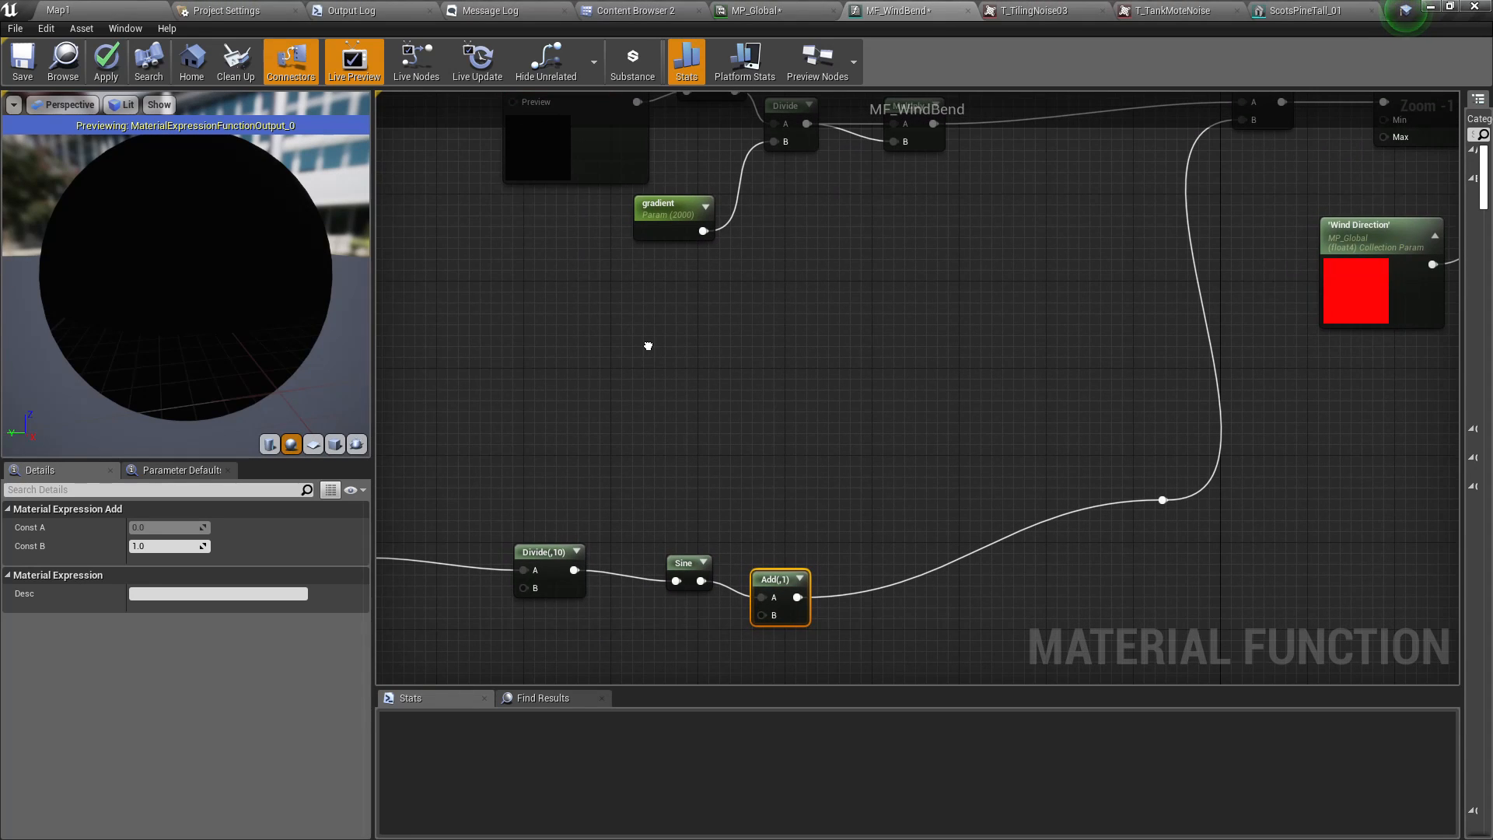
# - Apply the MF_WindBend changes and watch the offset sway of the pine tree in the Map1 level in full screen
pyautogui.click(105, 63)
pyautogui.click(120, 14)
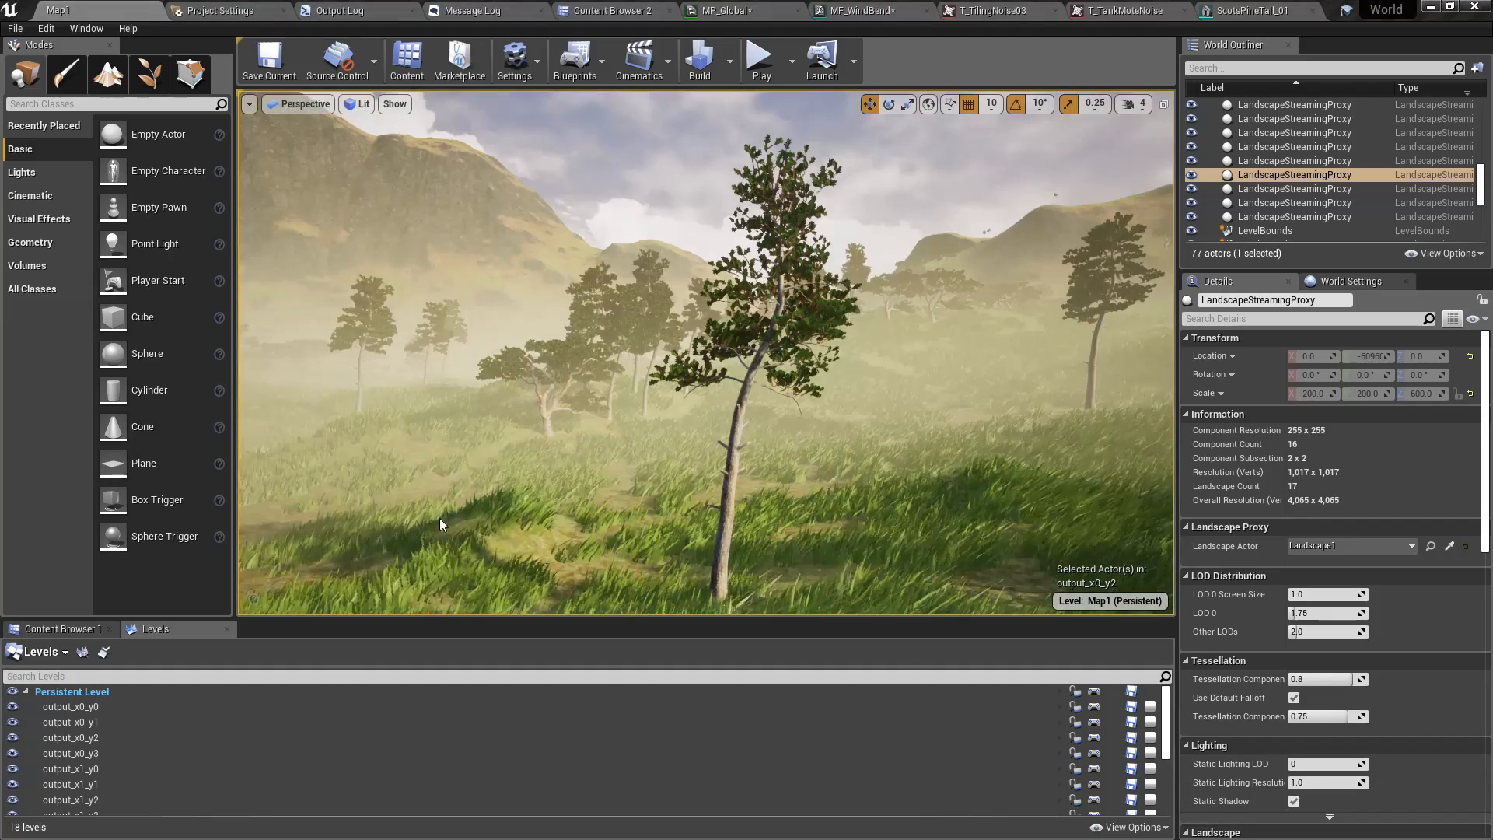
pyautogui.press('a')
pyautogui.moveTo(443, 525); pyautogui.dragTo(805, 494, button='right')
pyautogui.press('F11')
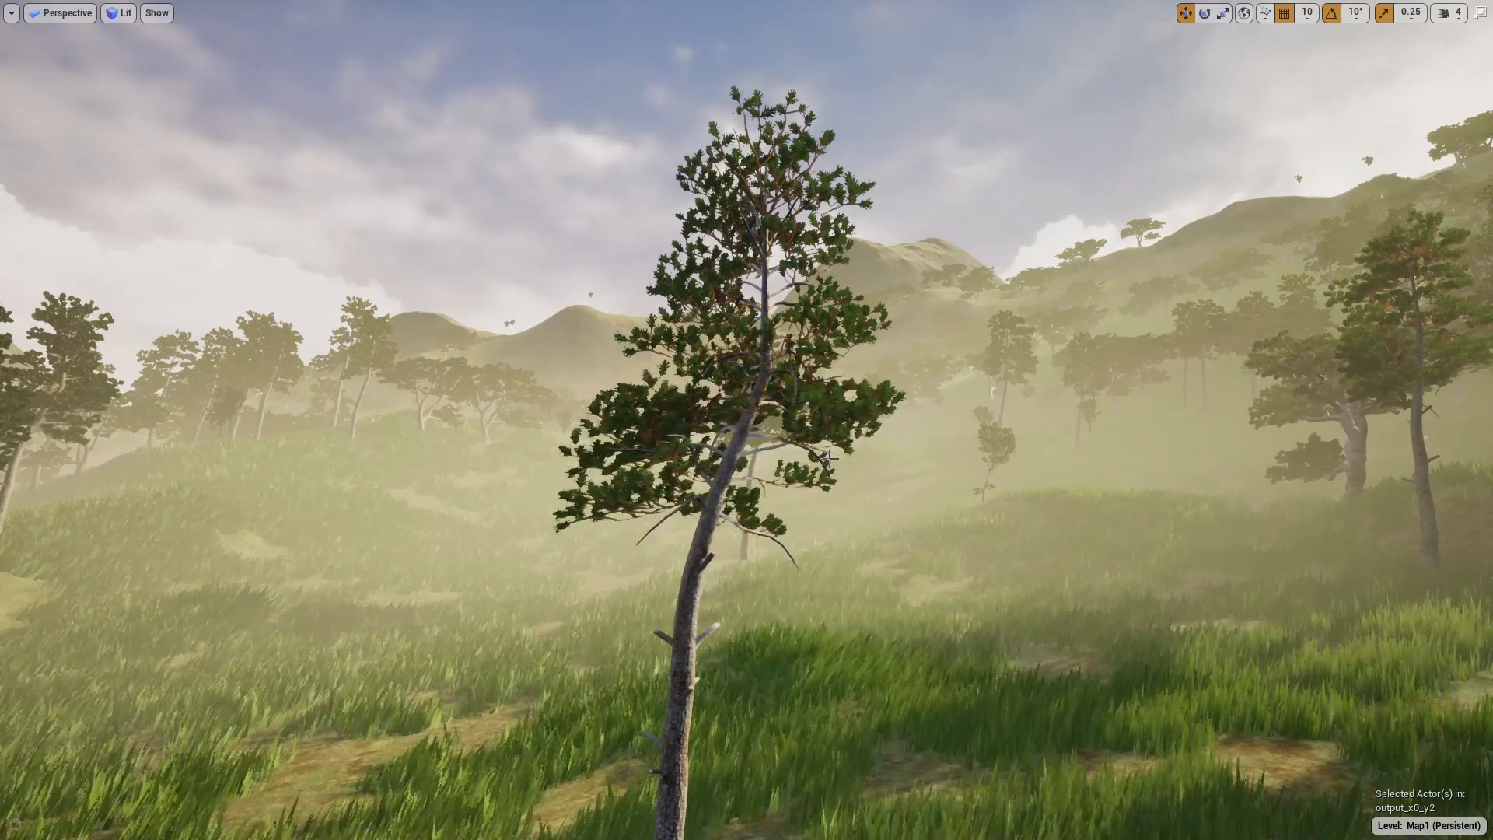
pyautogui.moveTo(889, 443)
pyautogui.mouseDown(button='right')
pyautogui.moveTo(871, 441)
pyautogui.moveTo(893, 443)
pyautogui.mouseUp(button='right')
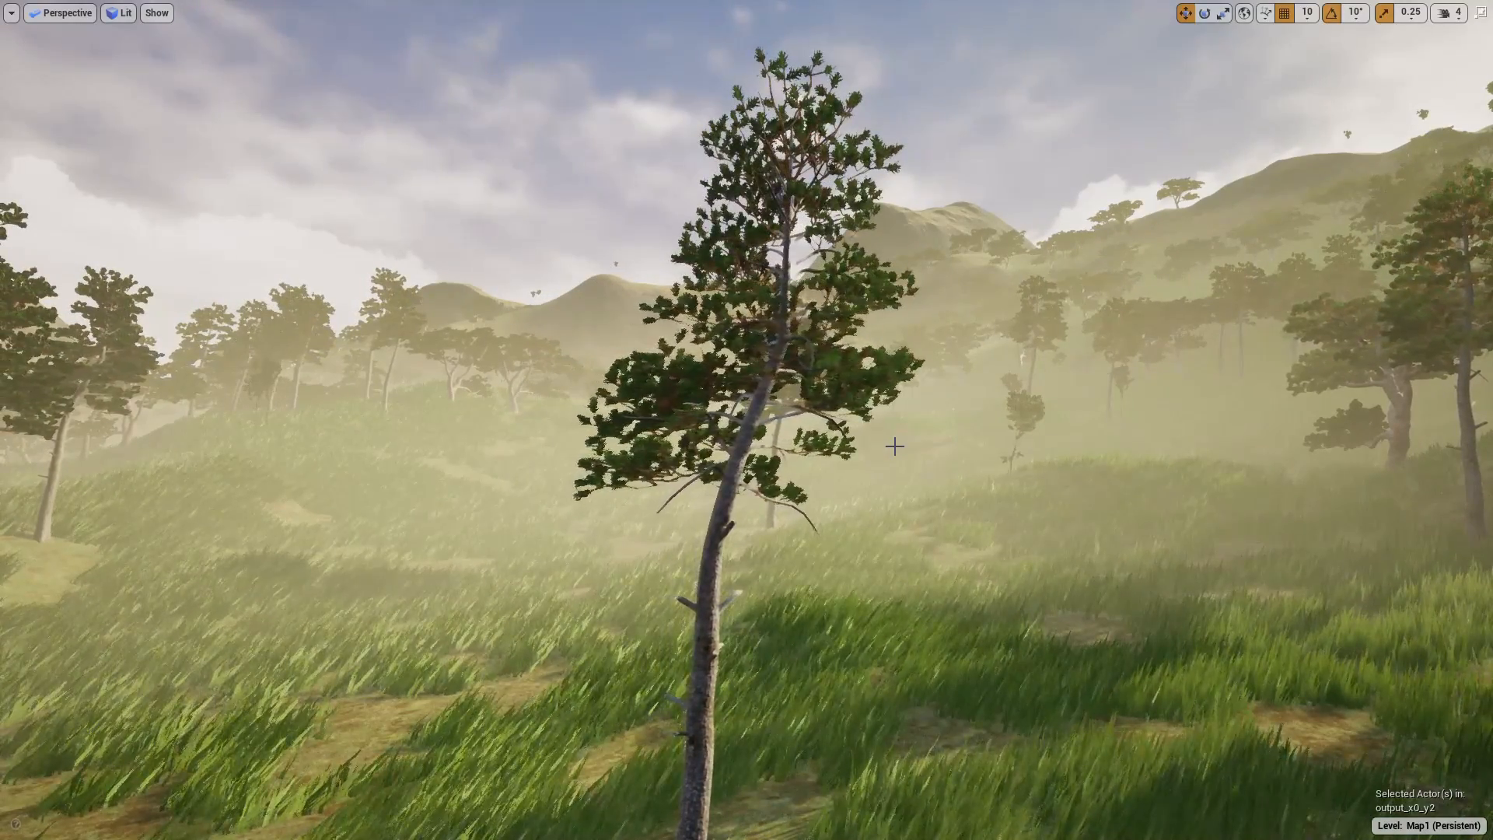
pyautogui.click(907, 479)
pyautogui.moveTo(907, 479); pyautogui.dragTo(609, 483, button='right')
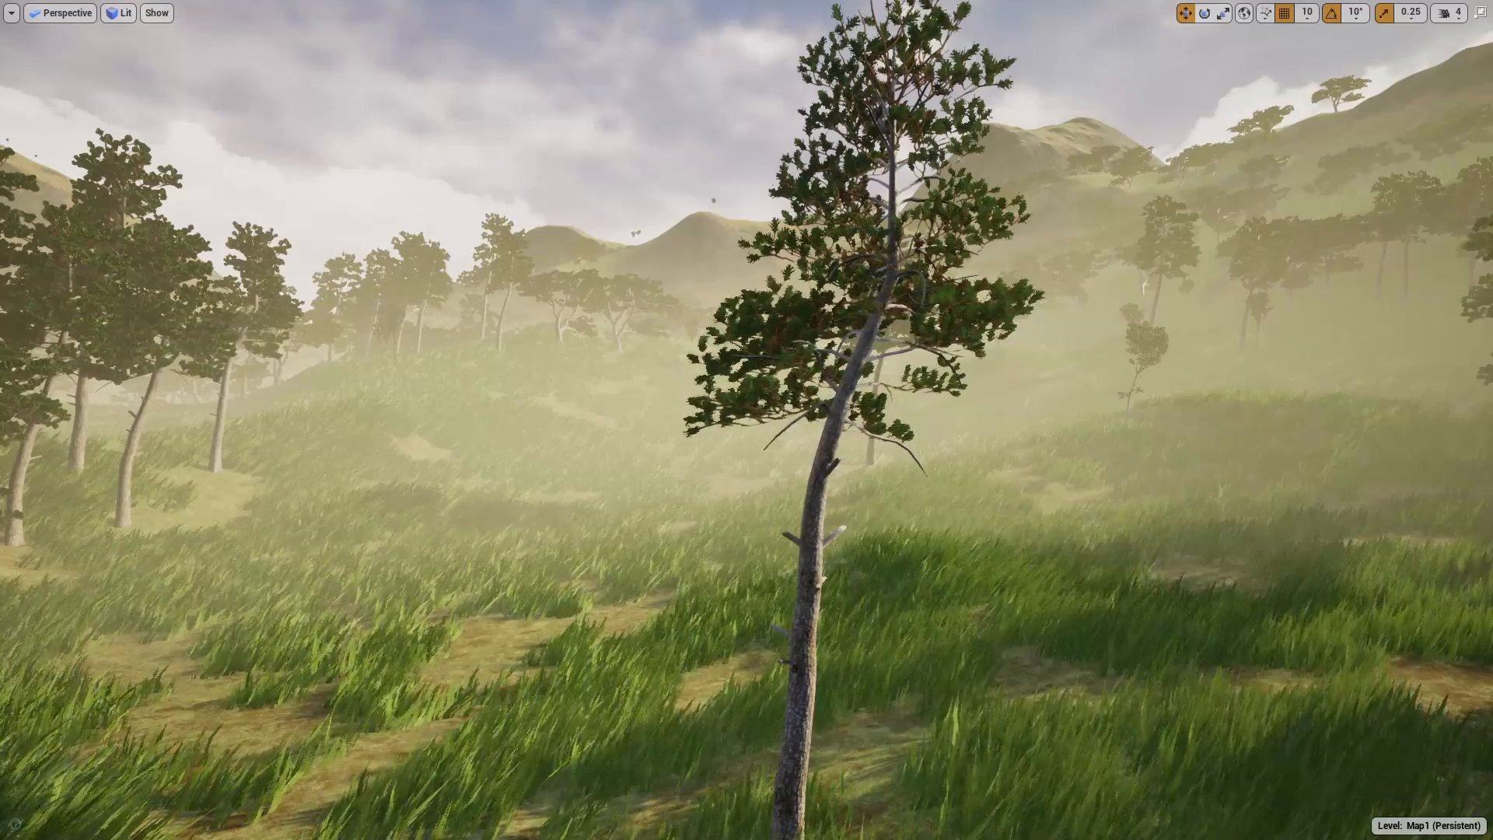
pyautogui.moveTo(766, 581); pyautogui.dragTo(731, 591, button='right')
pyautogui.press('F11')
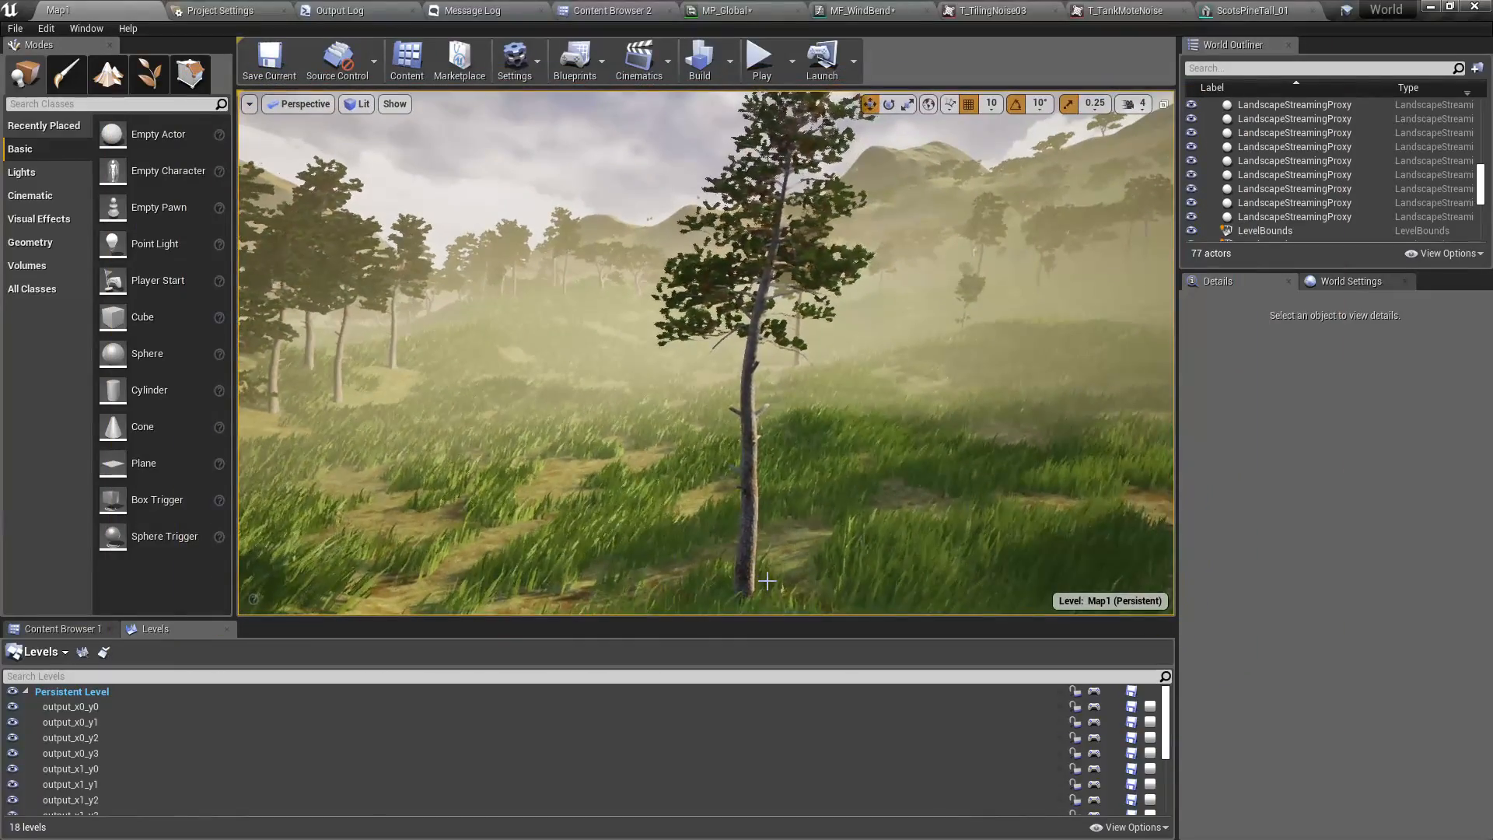
# - In MF_WindBend, connect the Multiply before the Clamp directly to input A of the final Multiply, bypassing the Clamp, and move the Clamp node up
pyautogui.click(739, 8)
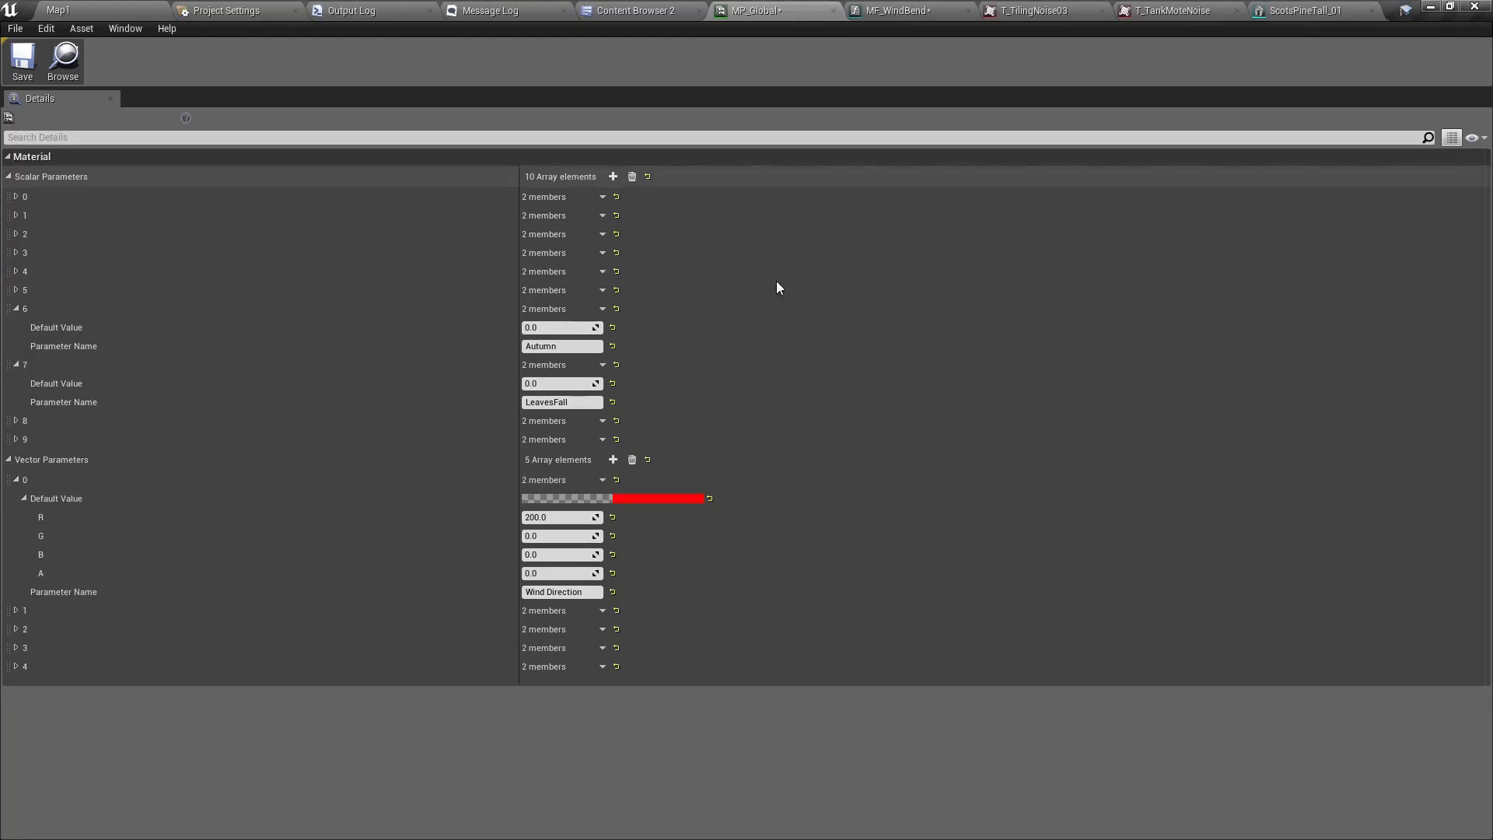
pyautogui.click(906, 7)
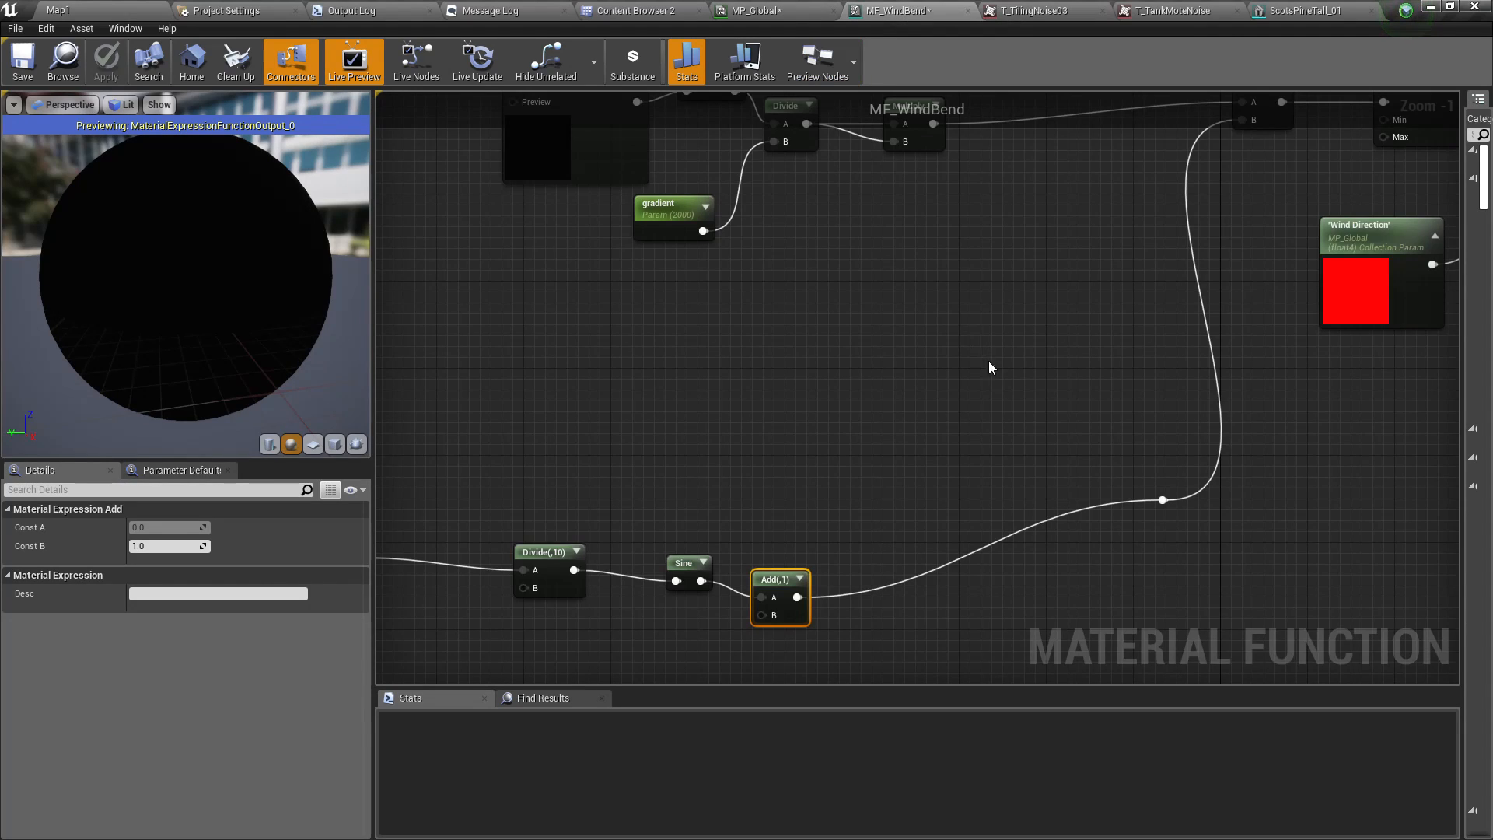
pyautogui.moveTo(987, 361); pyautogui.dragTo(618, 490, button='right')
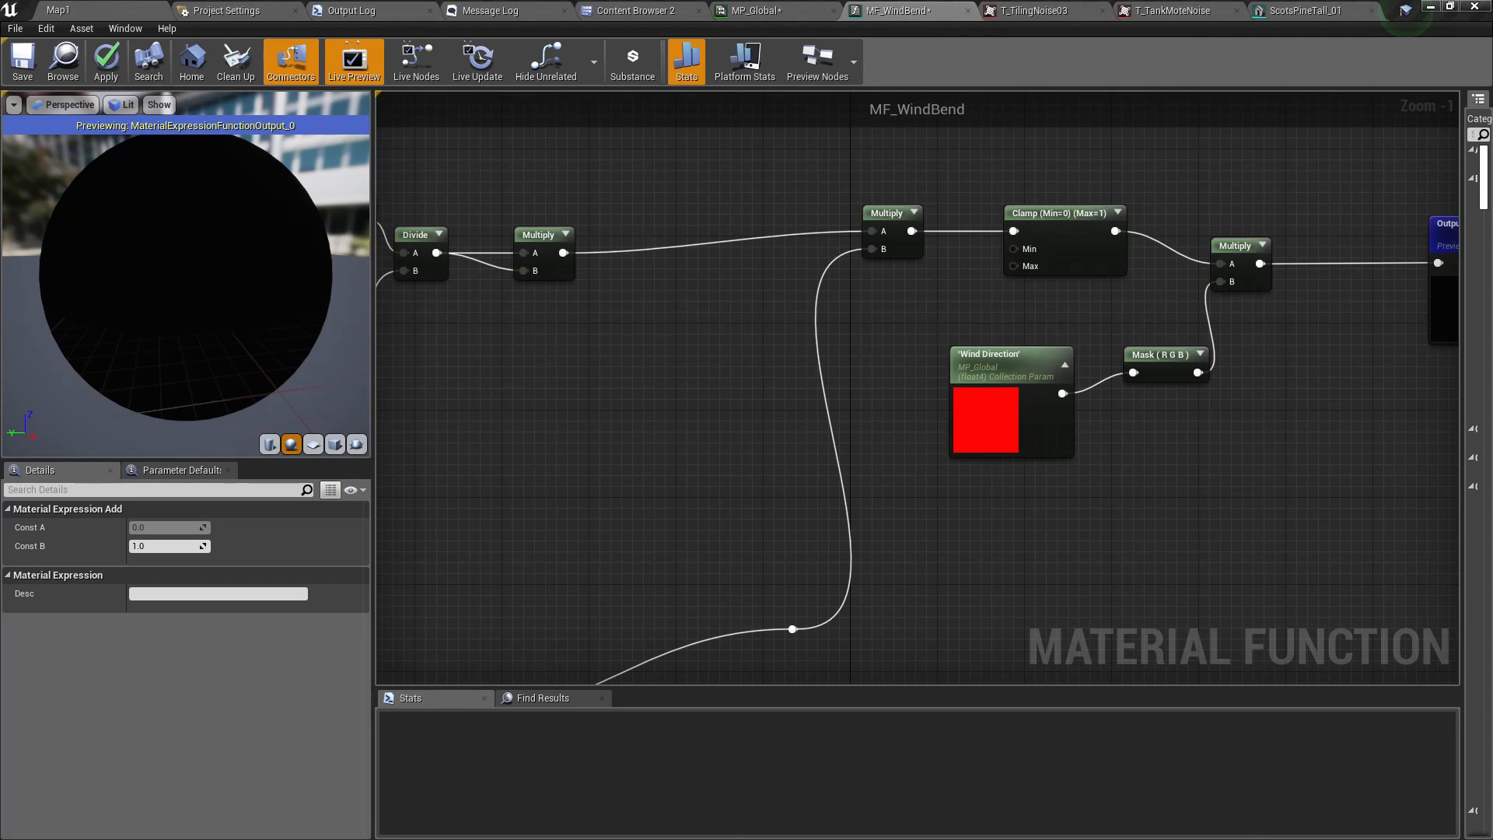
pyautogui.moveTo(959, 265); pyautogui.dragTo(818, 290, button='right')
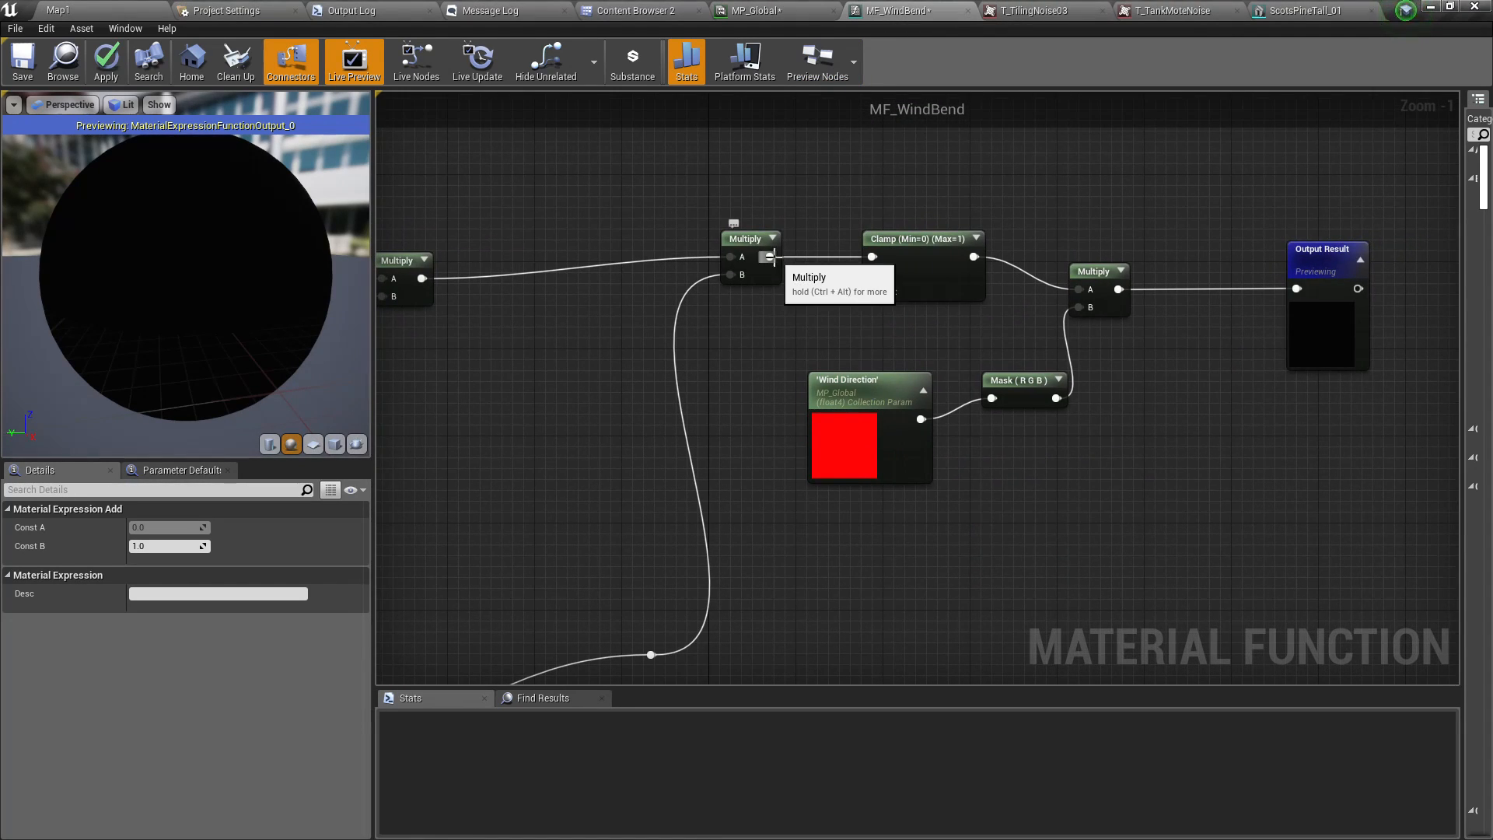
pyautogui.moveTo(770, 257); pyautogui.dragTo(935, 309)
pyautogui.moveTo(1079, 291); pyautogui.dragTo(1079, 291)
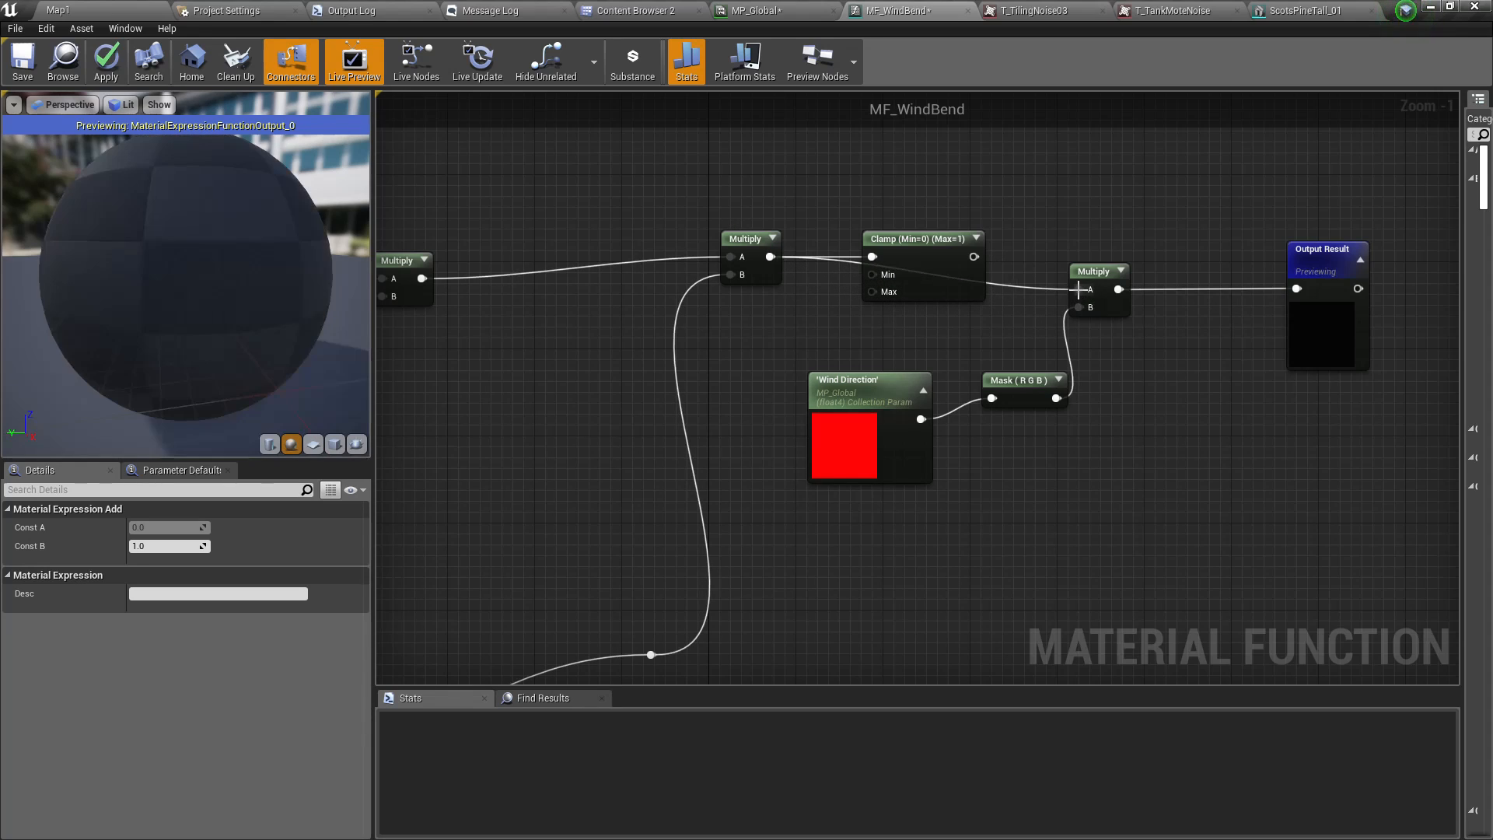
pyautogui.moveTo(912, 248); pyautogui.dragTo(915, 228)
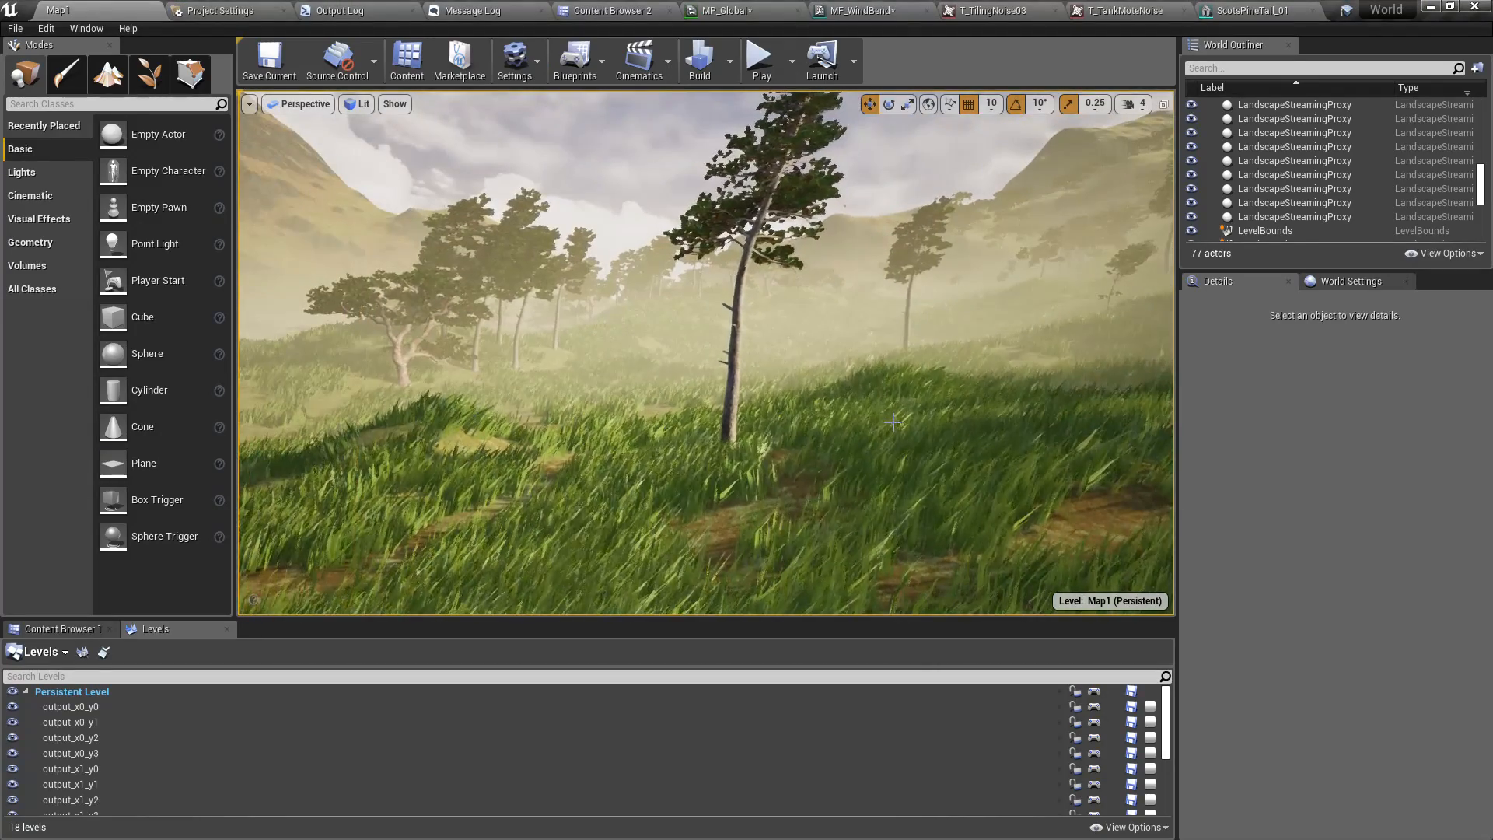
# - Watch the unclamped wind sway of the trees and grass in Map1, and review the MF_WindBend node chain
pyautogui.press('F11')
pyautogui.moveTo(855, 419); pyautogui.dragTo(883, 383, button='right')
pyautogui.press('s')
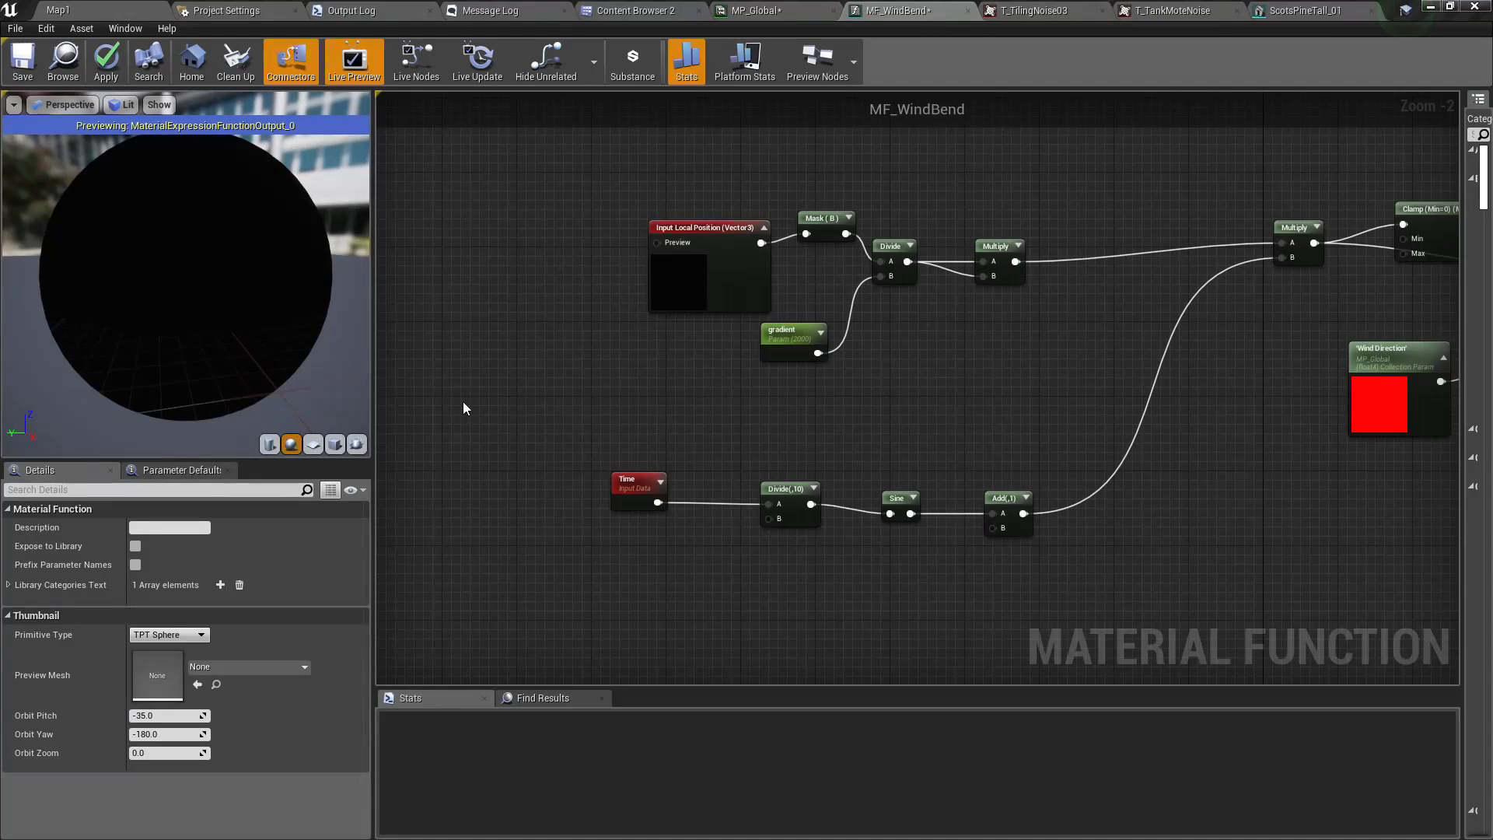
pyautogui.moveTo(496, 372); pyautogui.dragTo(437, 386, button='right')
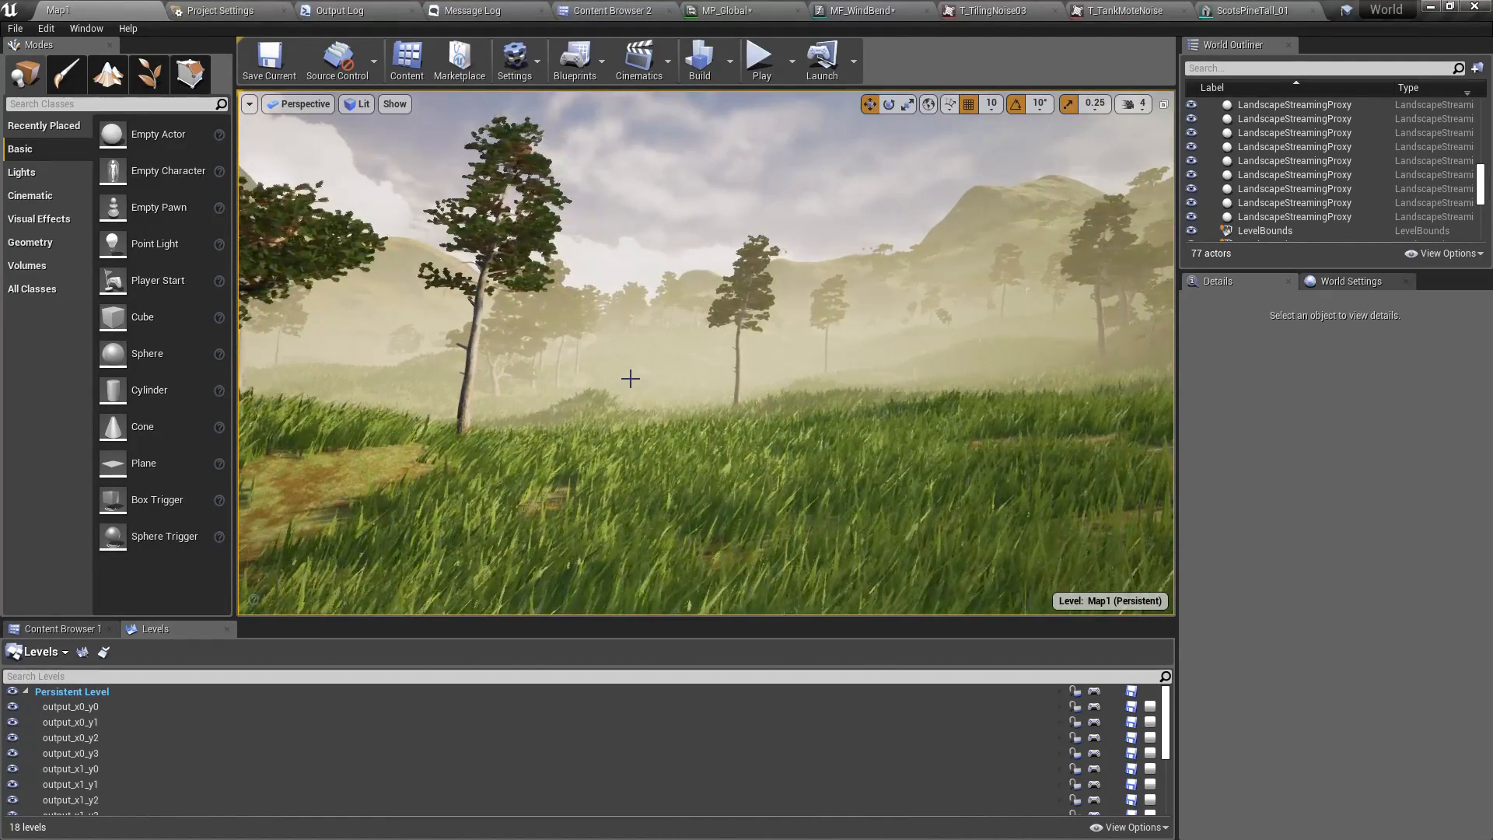
pyautogui.moveTo(630, 379)
pyautogui.mouseDown(button='right')
pyautogui.moveTo(599, 356)
pyautogui.moveTo(626, 359)
pyautogui.mouseUp(button='right')
pyautogui.moveTo(581, 483); pyautogui.dragTo(591, 452, button='right')
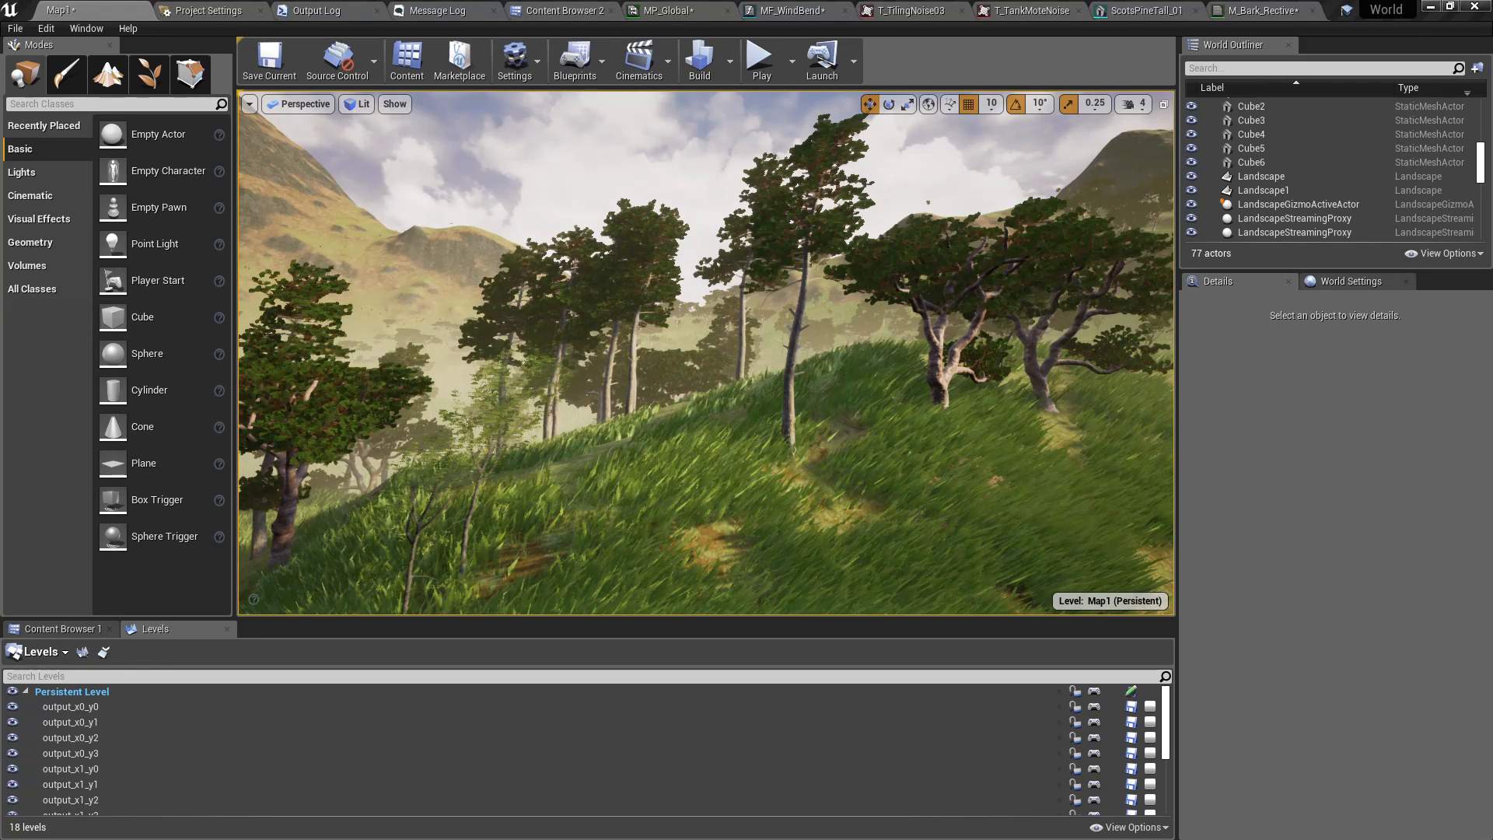
# - Examine how the group of trees on the grassy hill in Map1 bends together in the wind
pyautogui.moveTo(456, 411); pyautogui.dragTo(563, 427, button='right')
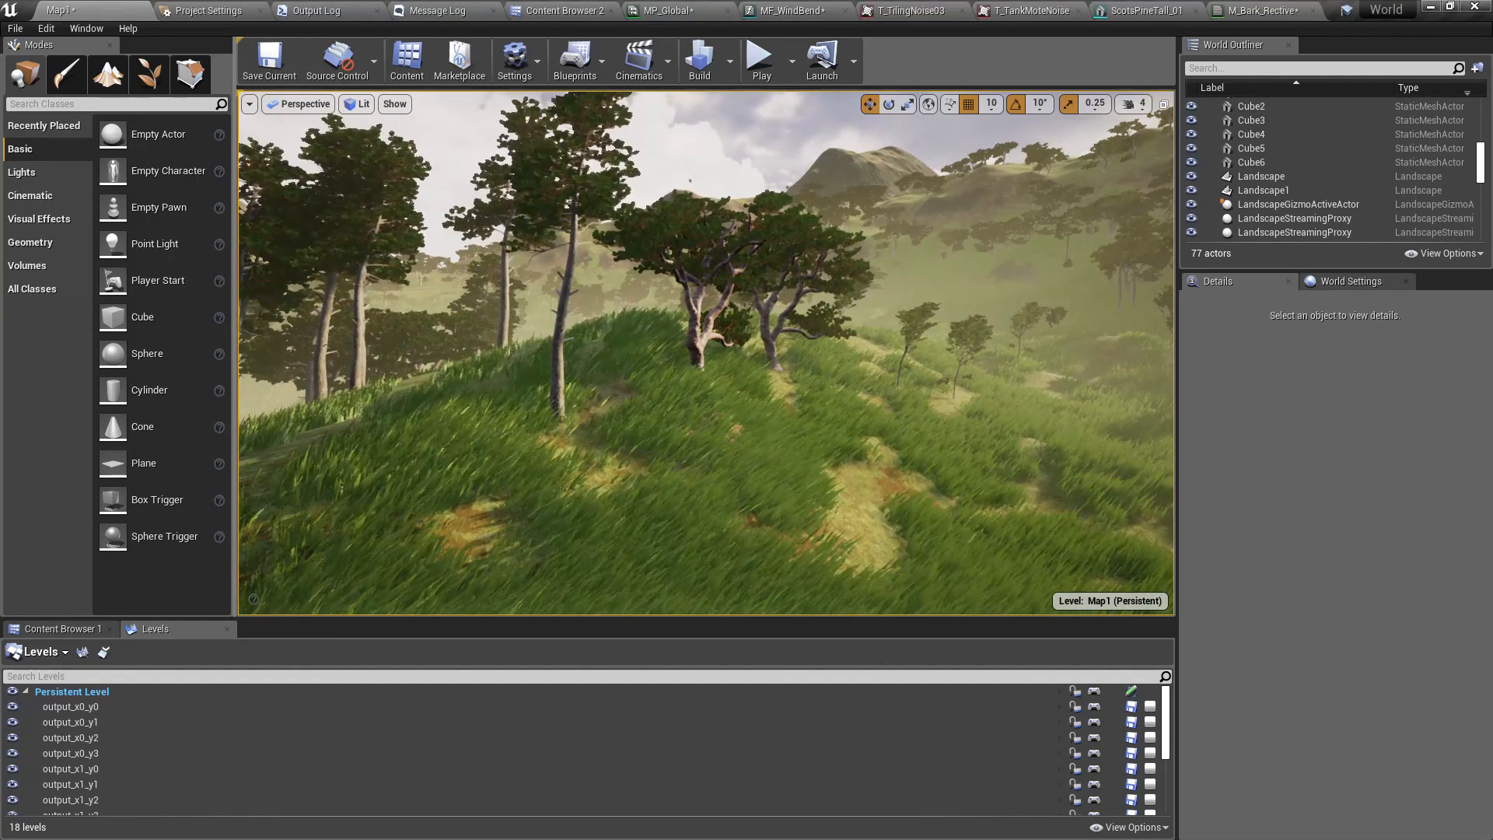
pyautogui.moveTo(463, 387)
pyautogui.mouseDown(button='right')
pyautogui.moveTo(420, 385)
pyautogui.moveTo(479, 383)
pyautogui.mouseUp(button='right')
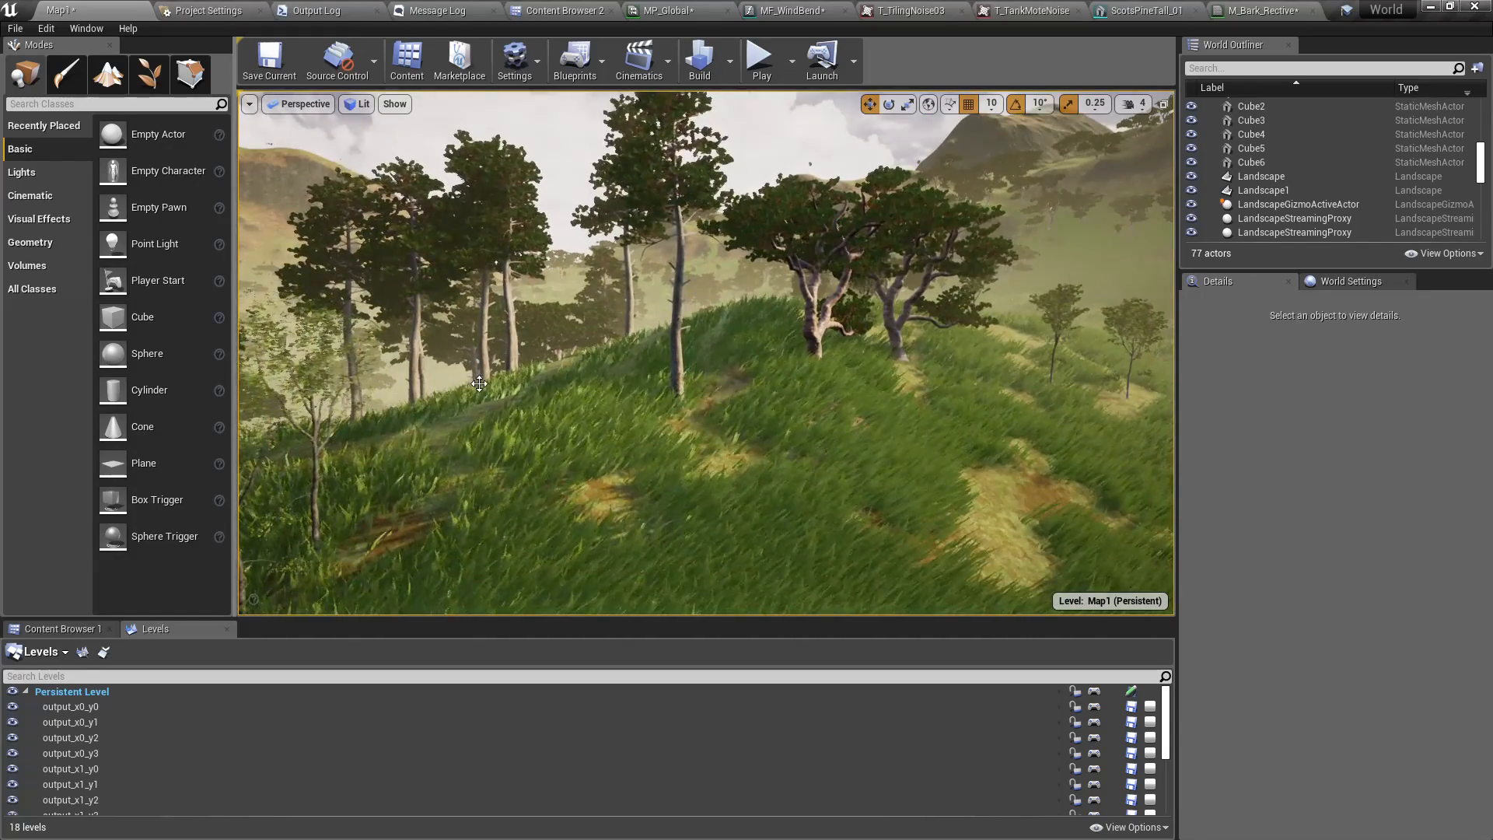
pyautogui.moveTo(578, 417); pyautogui.dragTo(677, 413, button='right')
pyautogui.moveTo(787, 410); pyautogui.dragTo(831, 343, button='right')
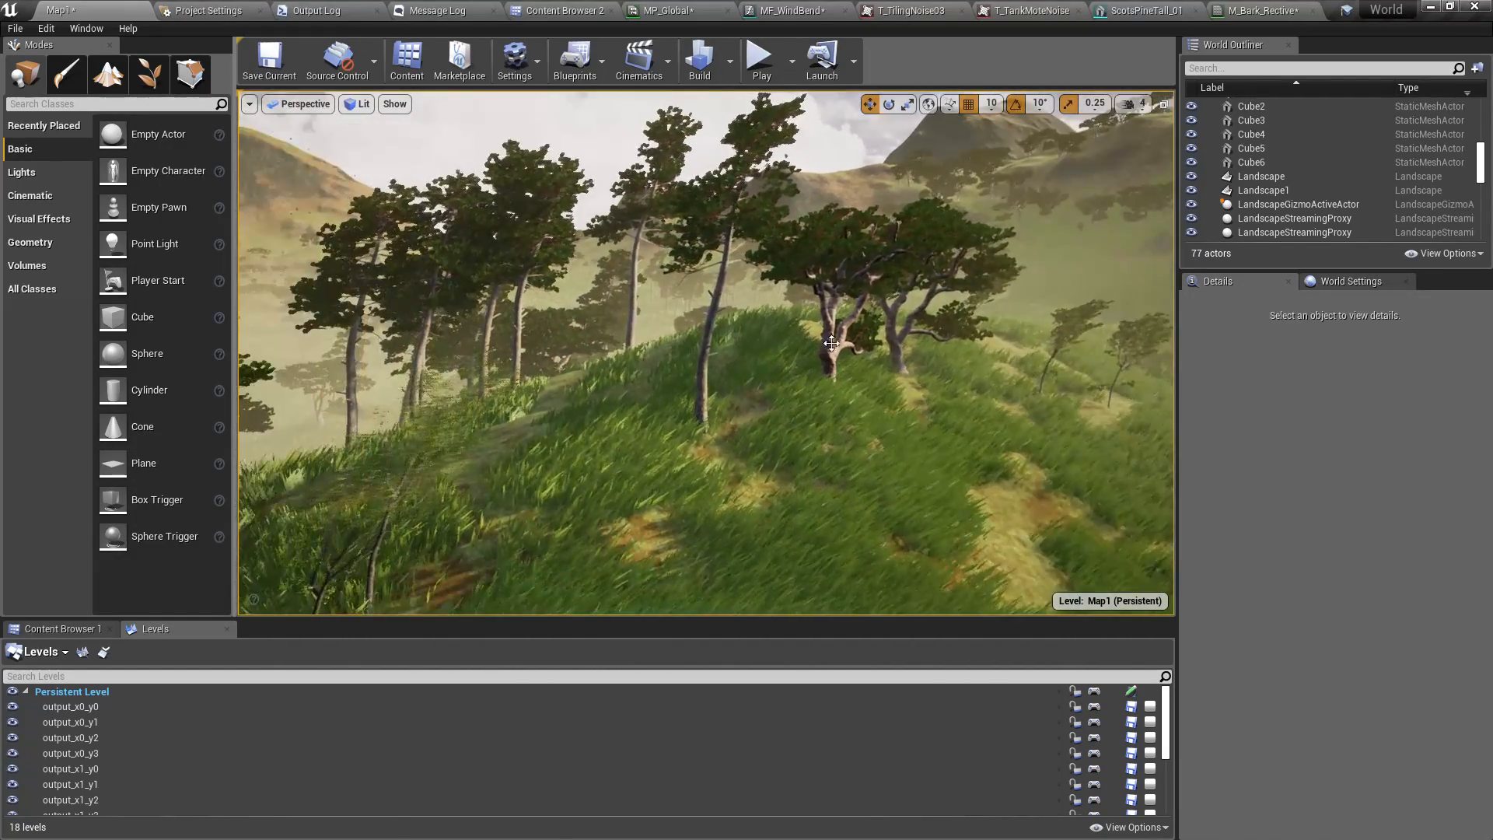
pyautogui.moveTo(696, 399); pyautogui.dragTo(777, 384, button='right')
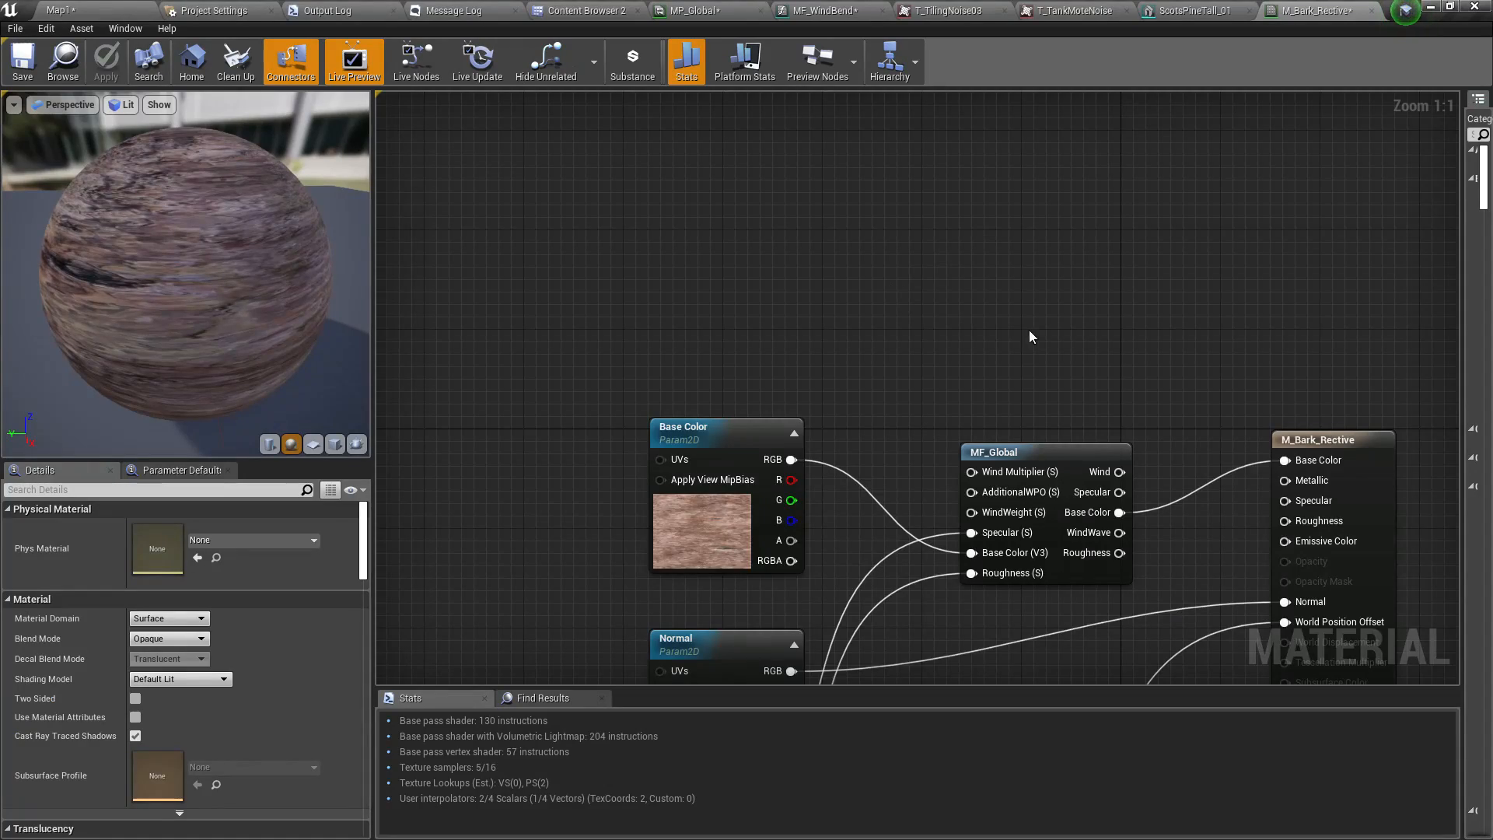
# - In M_Bark_Rective, add a WorldPosition node, connect it to the material's Base Color and place it above the Base Color texture
pyautogui.moveTo(1030, 331); pyautogui.dragTo(813, 263, button='right')
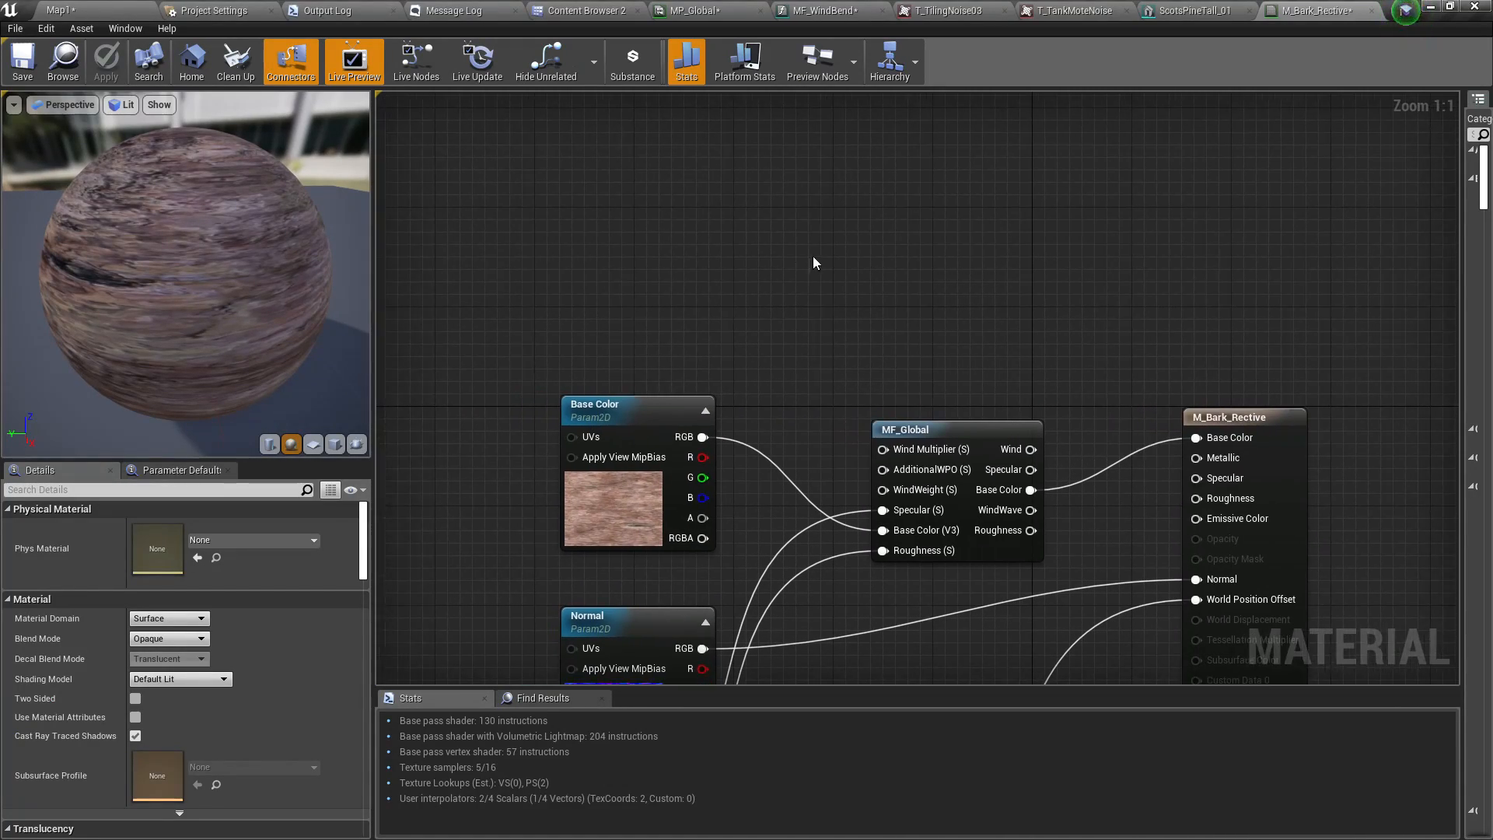
pyautogui.rightClick(733, 206)
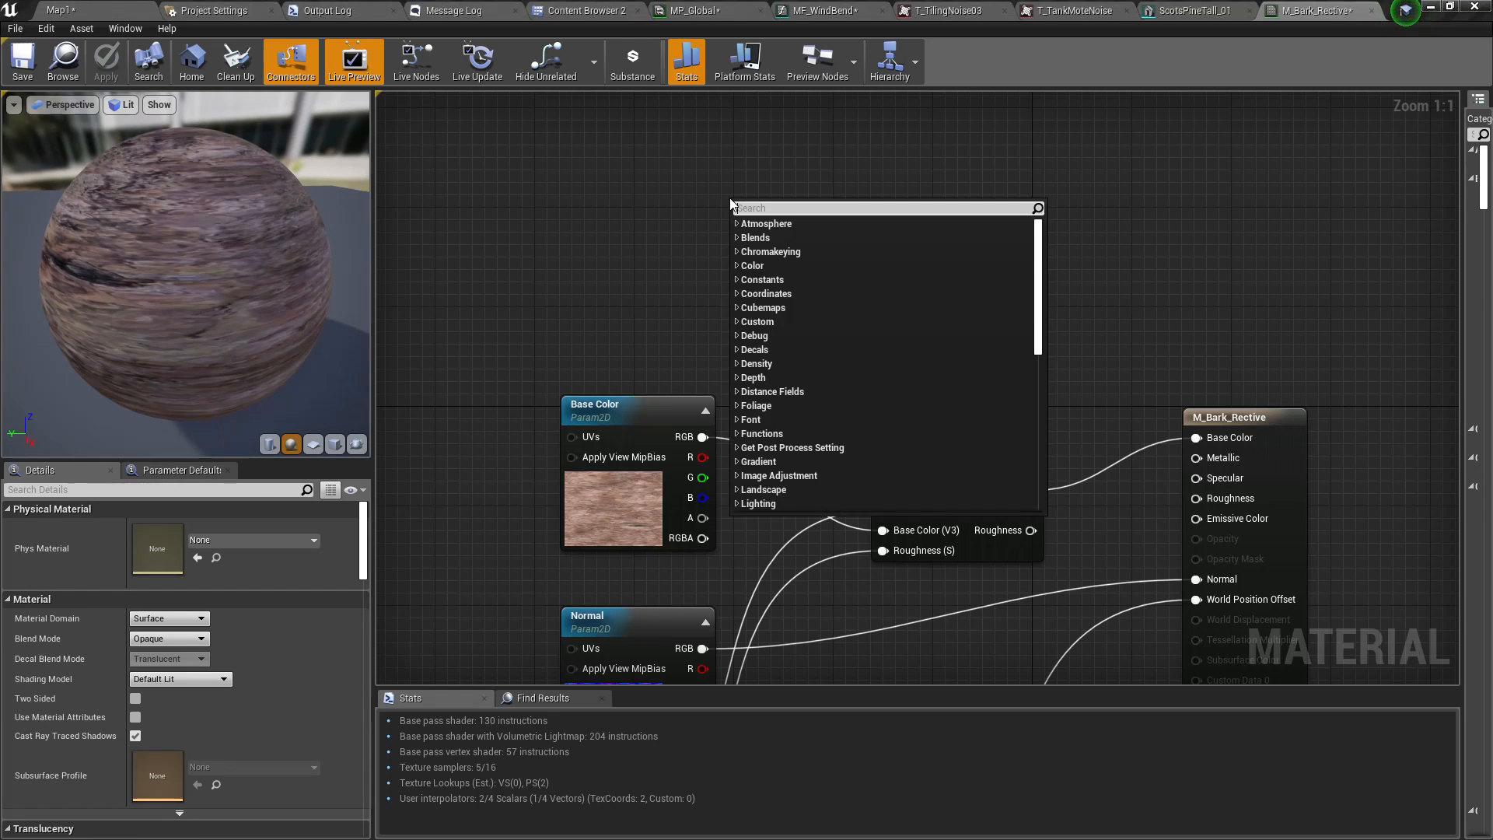
pyautogui.write('world')
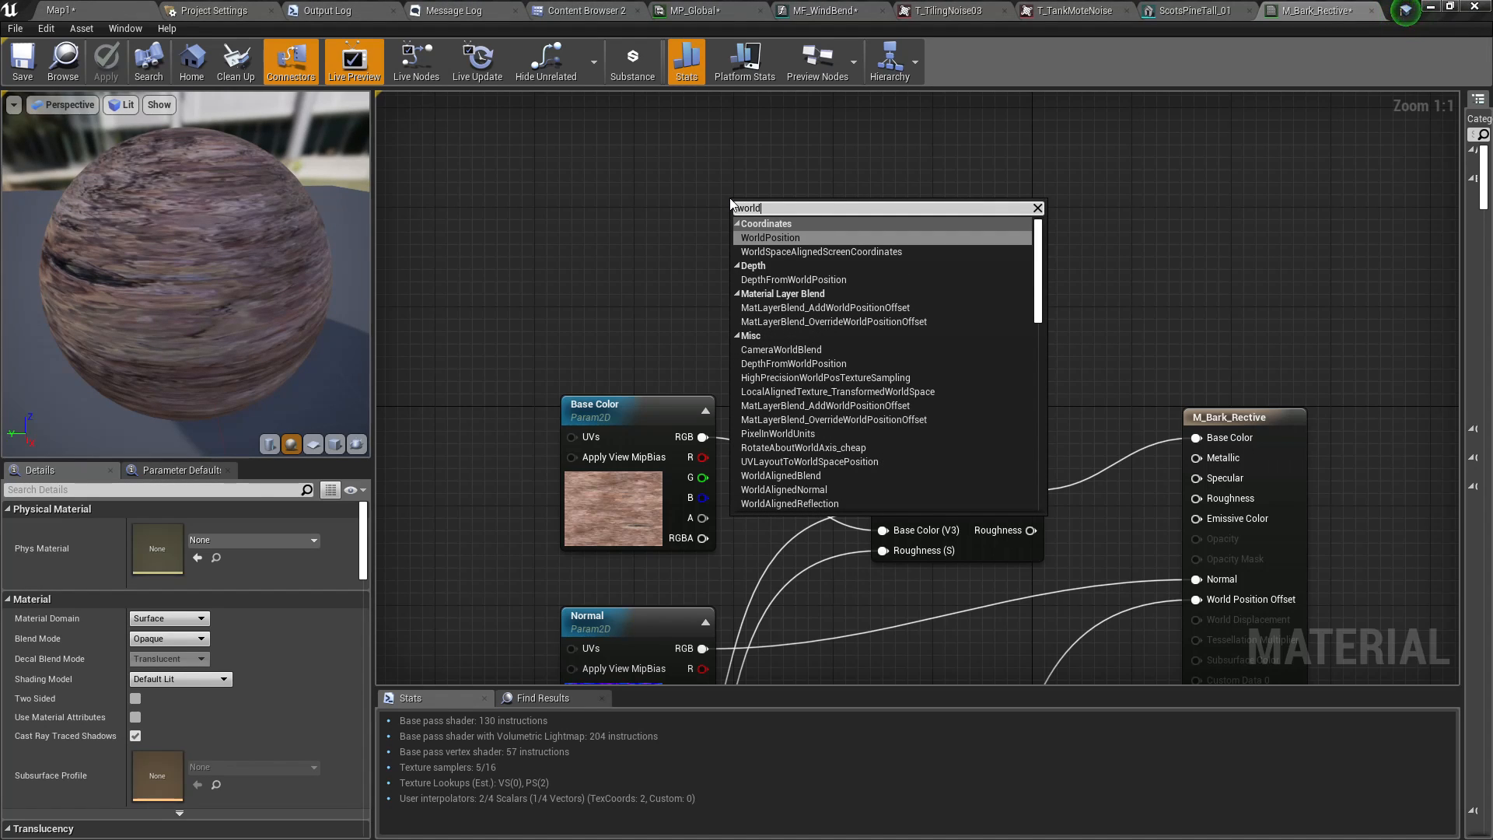
pyautogui.press('Return')
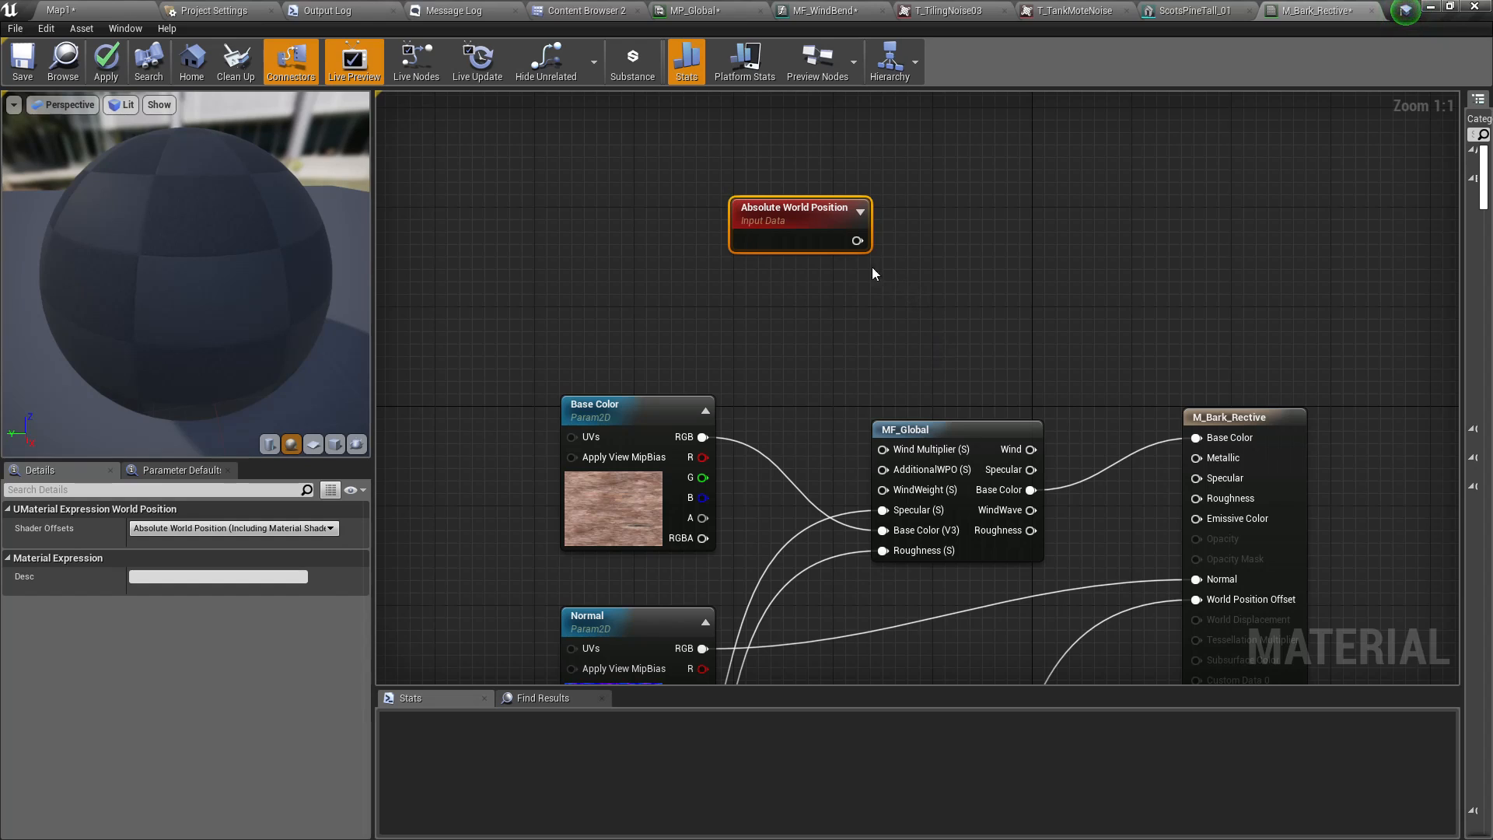
pyautogui.moveTo(808, 227); pyautogui.dragTo(1221, 435)
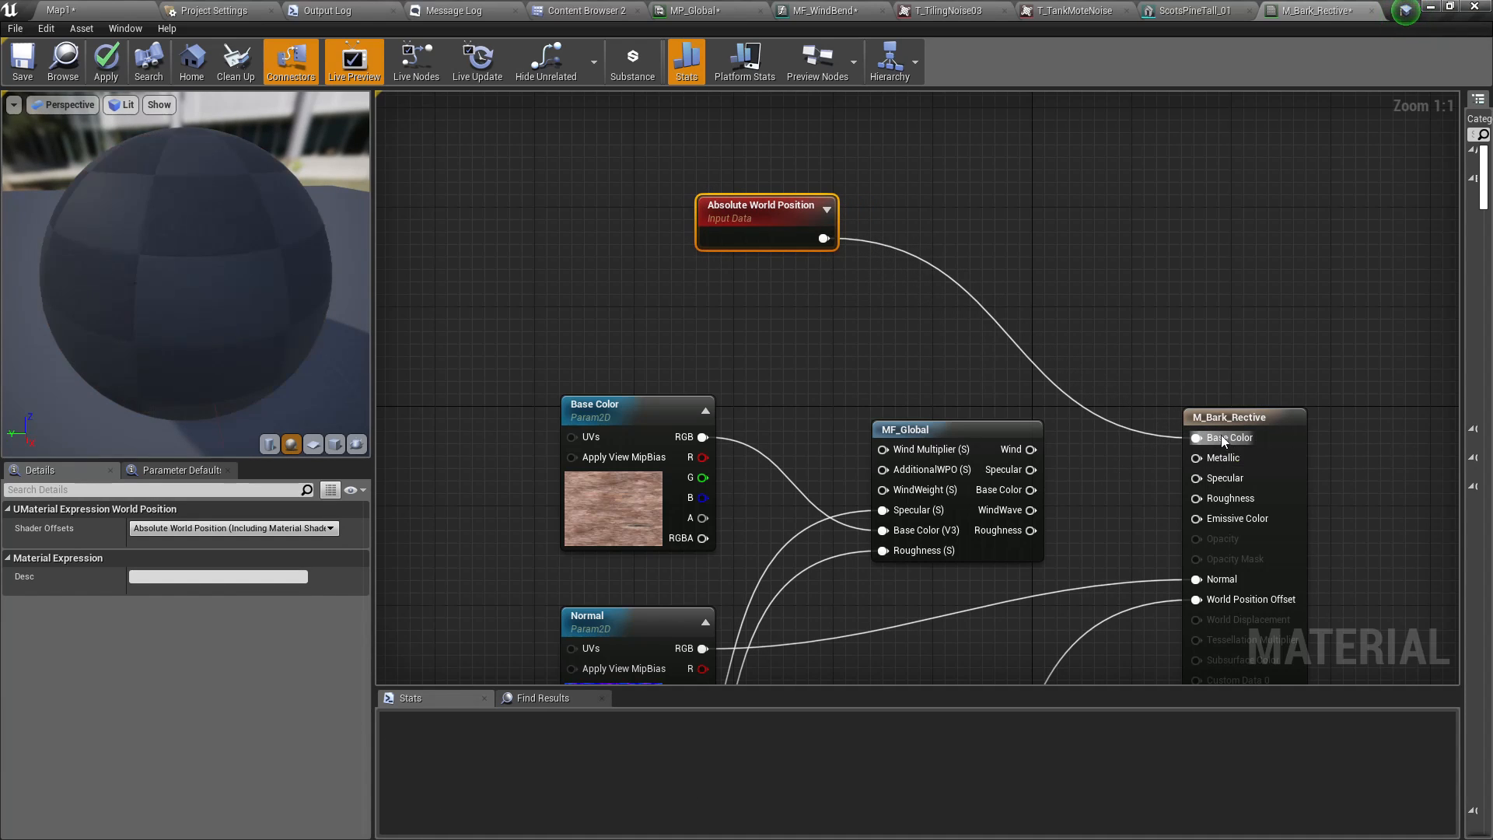
pyautogui.moveTo(778, 230); pyautogui.dragTo(656, 218)
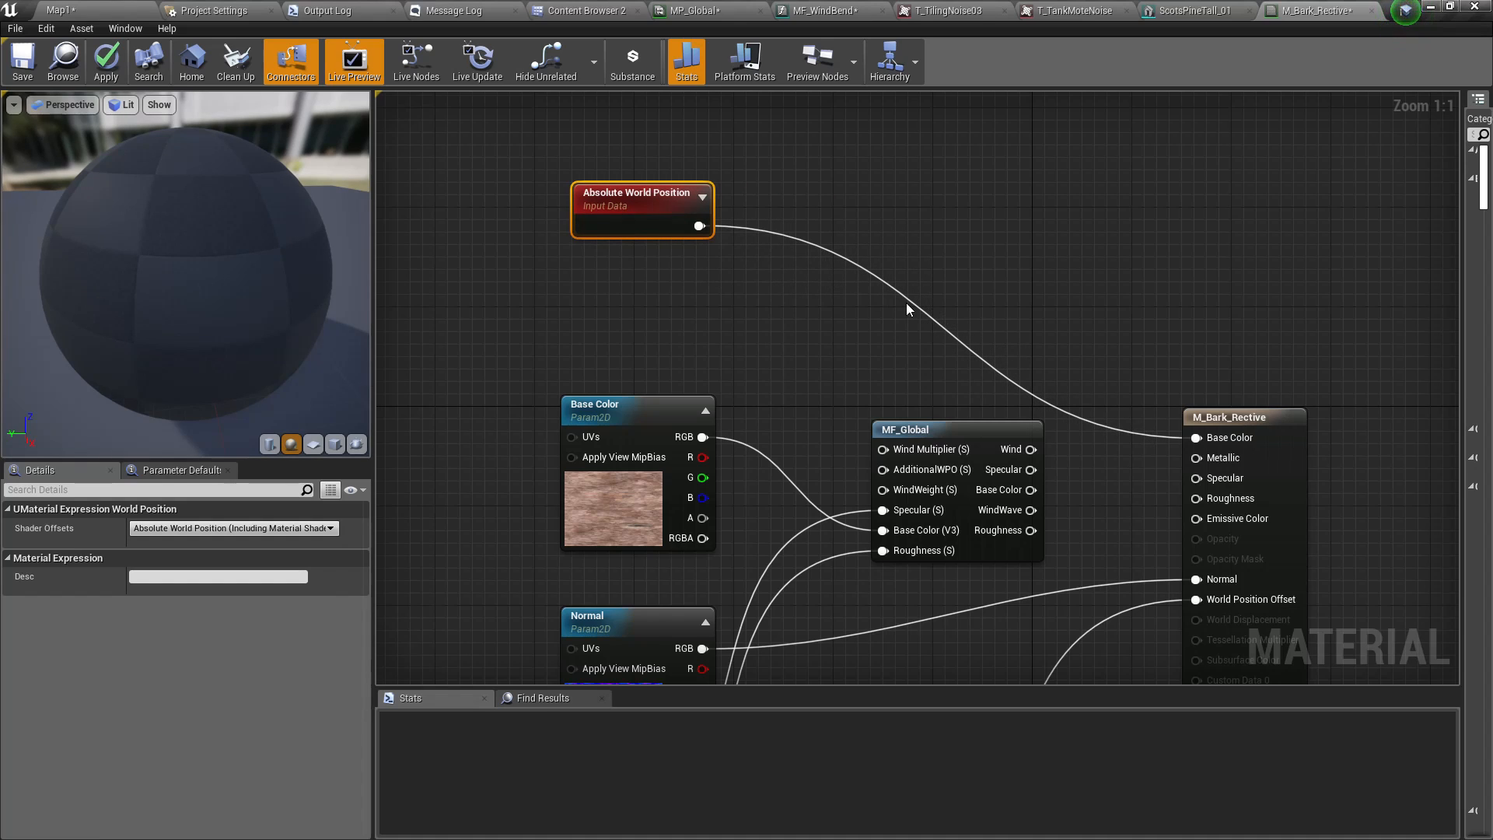
# - Set the world position node's Shader Offsets to Absolute World Position (Excluding Material Shader Offsets) and apply the material
pyautogui.moveTo(194, 311); pyautogui.dragTo(241, 314)
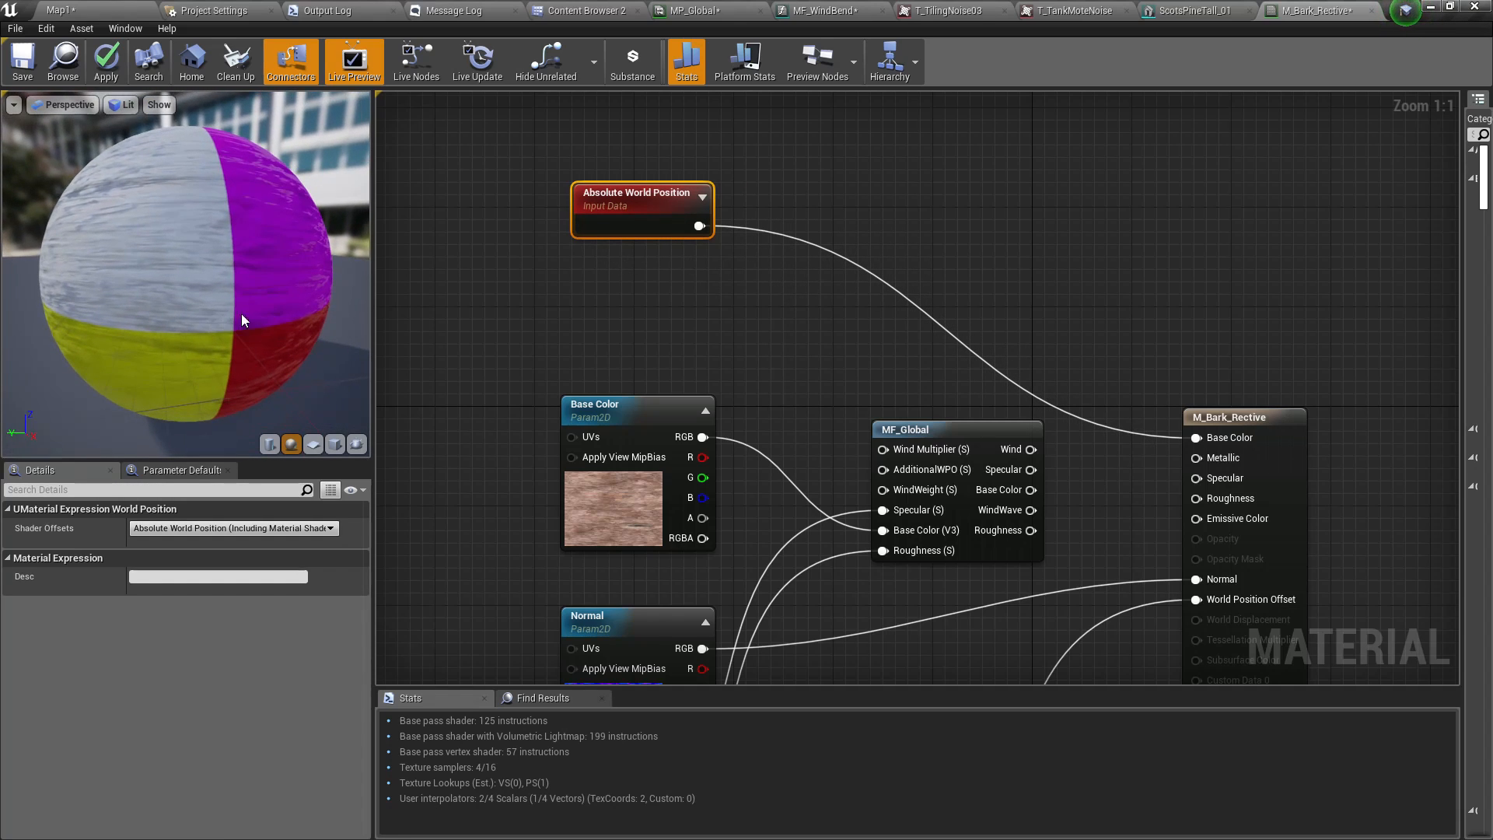
pyautogui.click(264, 533)
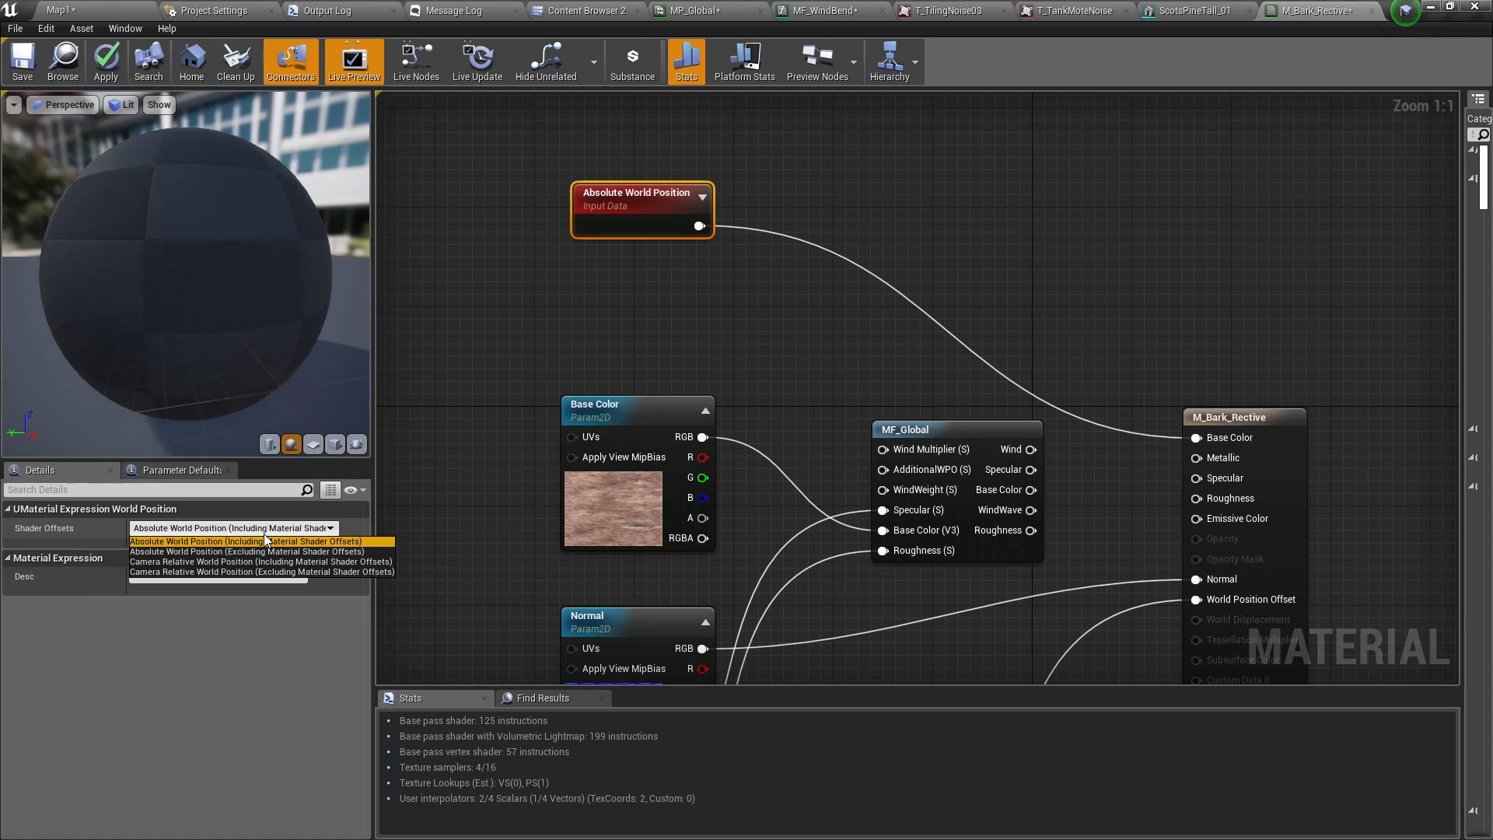
pyautogui.click(259, 551)
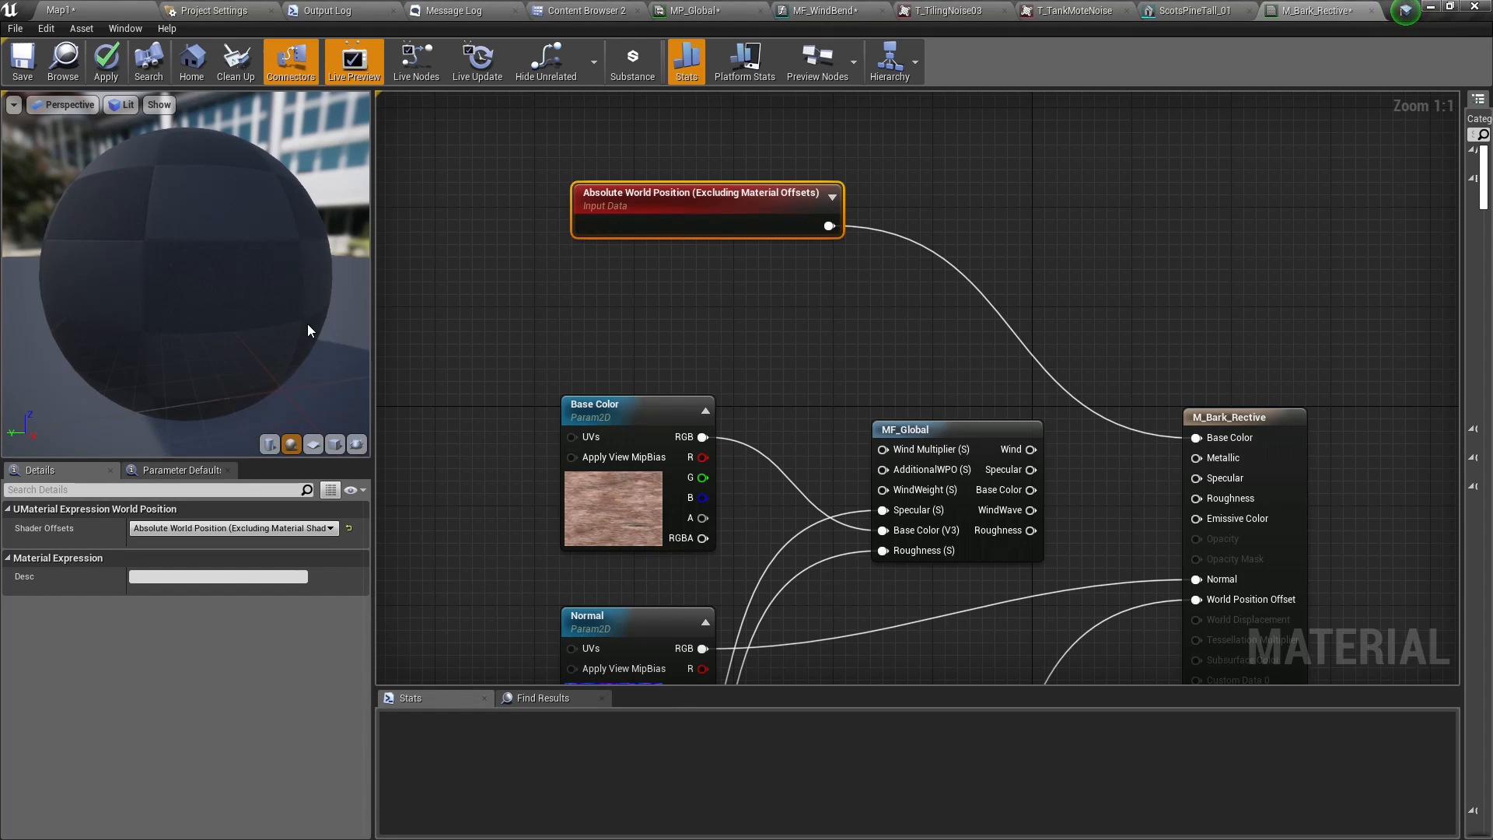
pyautogui.click(107, 68)
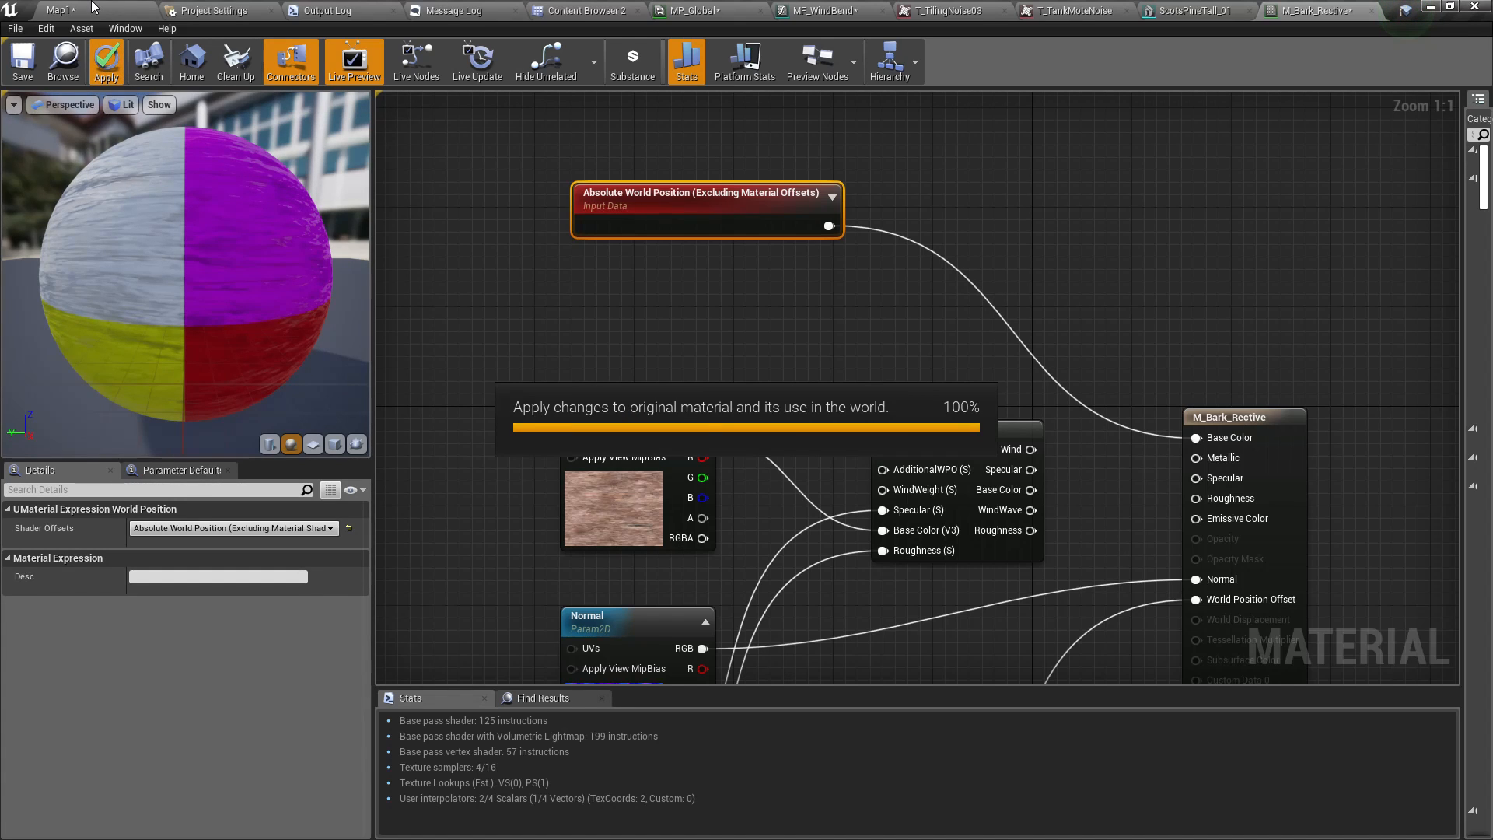
# - Fly around the trees in Map1 to examine the world position colors on their trunks
pyautogui.click(89, 8)
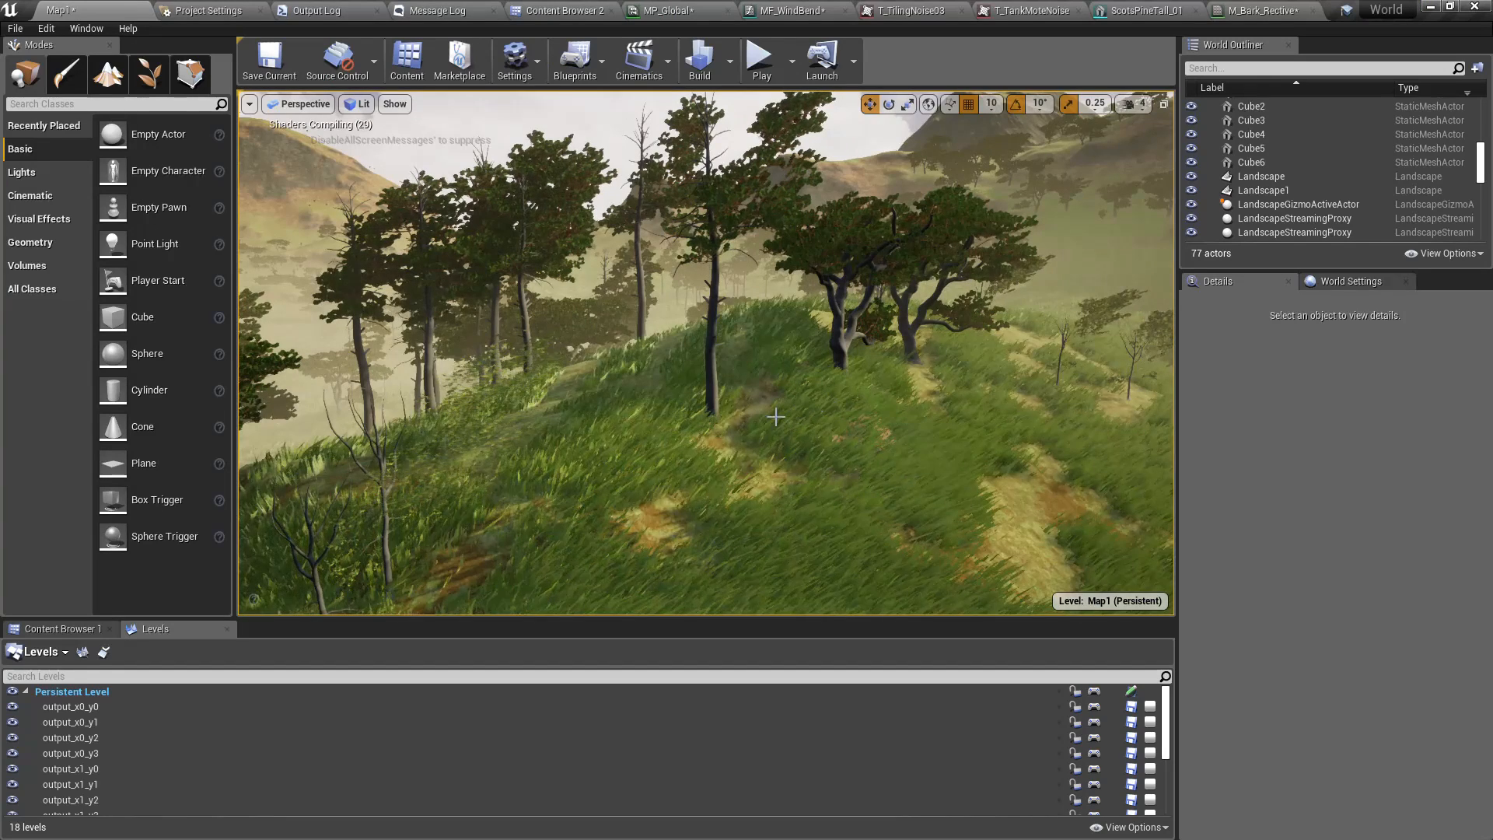
pyautogui.moveTo(707, 354); pyautogui.dragTo(513, 304, button='right')
pyautogui.press('w')
pyautogui.press('s')
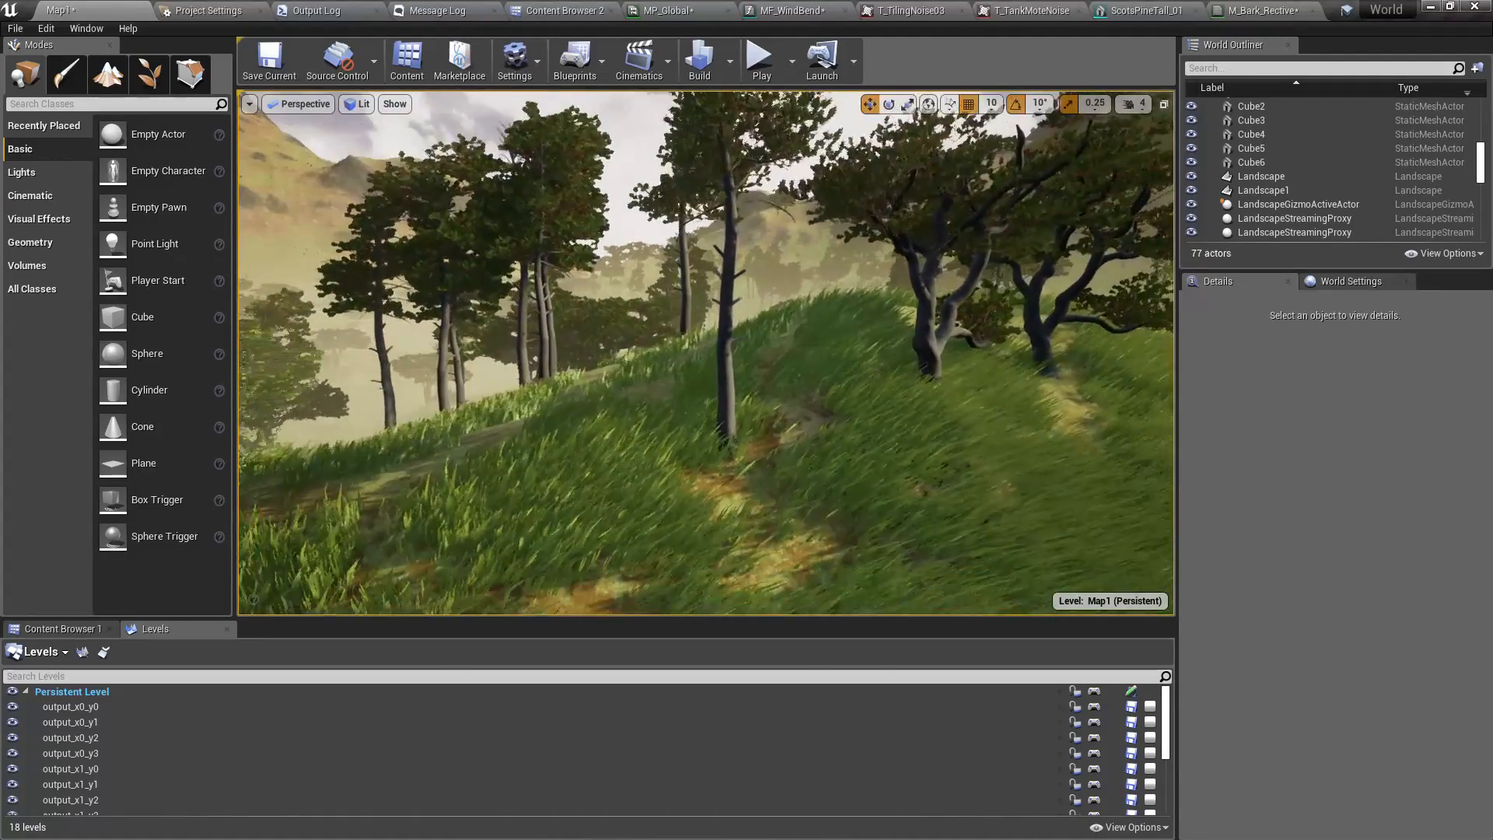
pyautogui.press('w')
pyautogui.moveTo(706, 354); pyautogui.dragTo(785, 410, button='right')
pyautogui.press('e')
pyautogui.press('w')
pyautogui.press('s')
pyautogui.press('w')
pyautogui.press('w')
pyautogui.press('w')
pyautogui.press('w')
pyautogui.press('w')
pyautogui.press('w')
pyautogui.press('w')
# - In M_Bark_Rective, move the Absolute World Position node away from the material output and add a ComponentMask node fed by it
pyautogui.click(1285, 12)
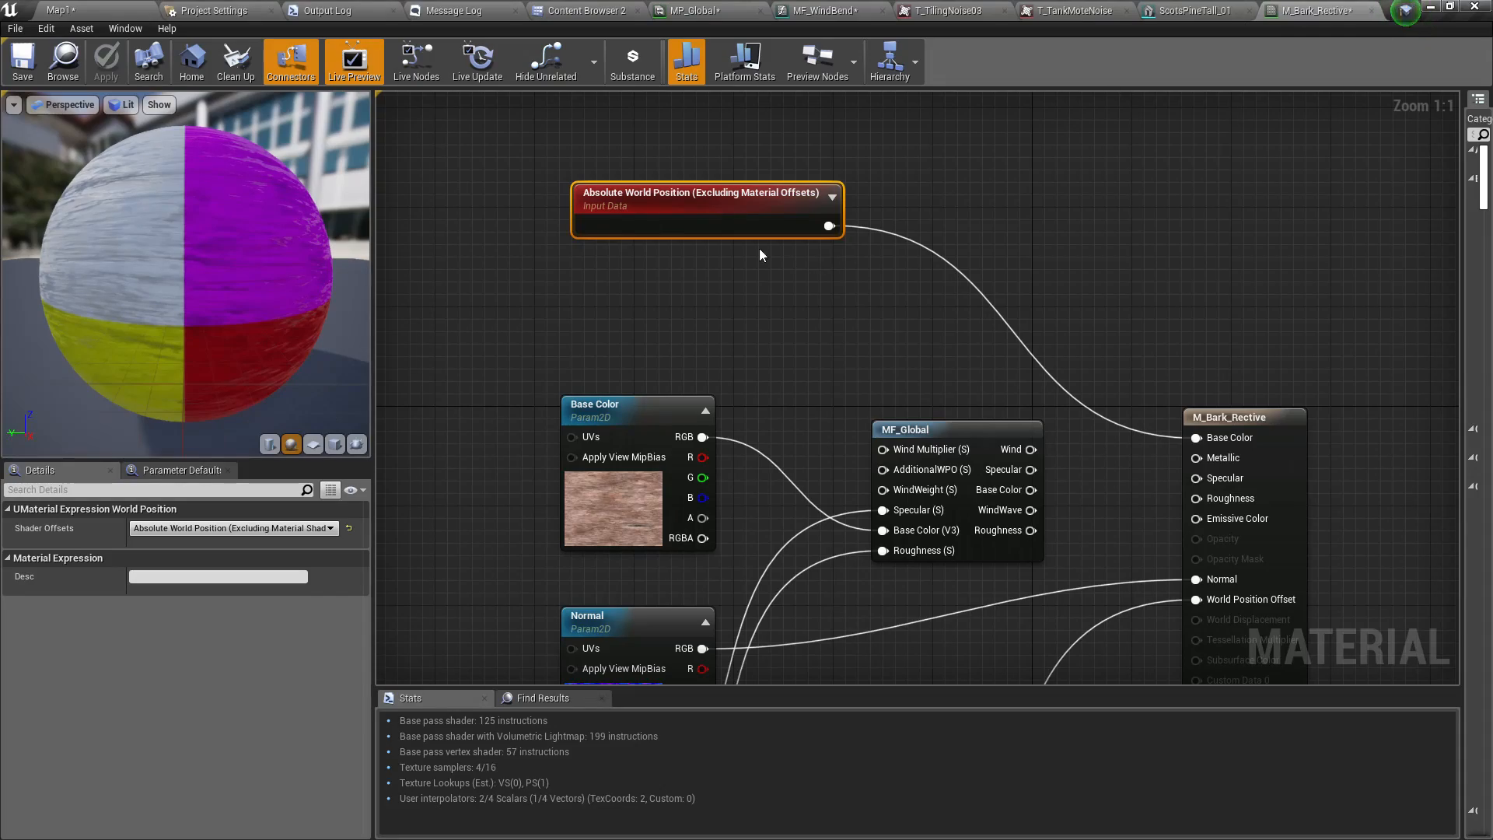
pyautogui.moveTo(782, 213); pyautogui.dragTo(737, 237)
pyautogui.write('mask')
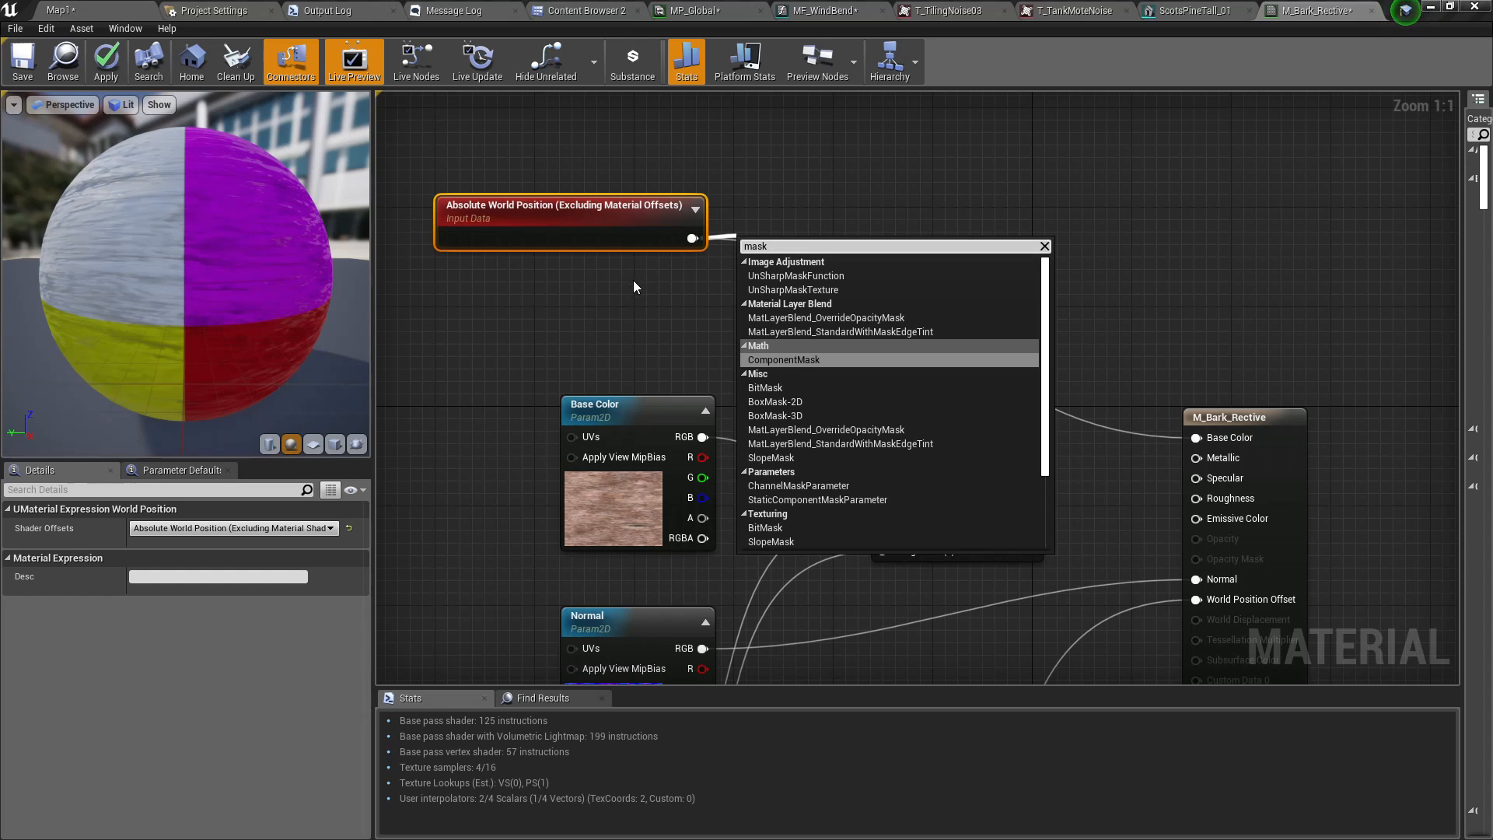
pyautogui.press('Return')
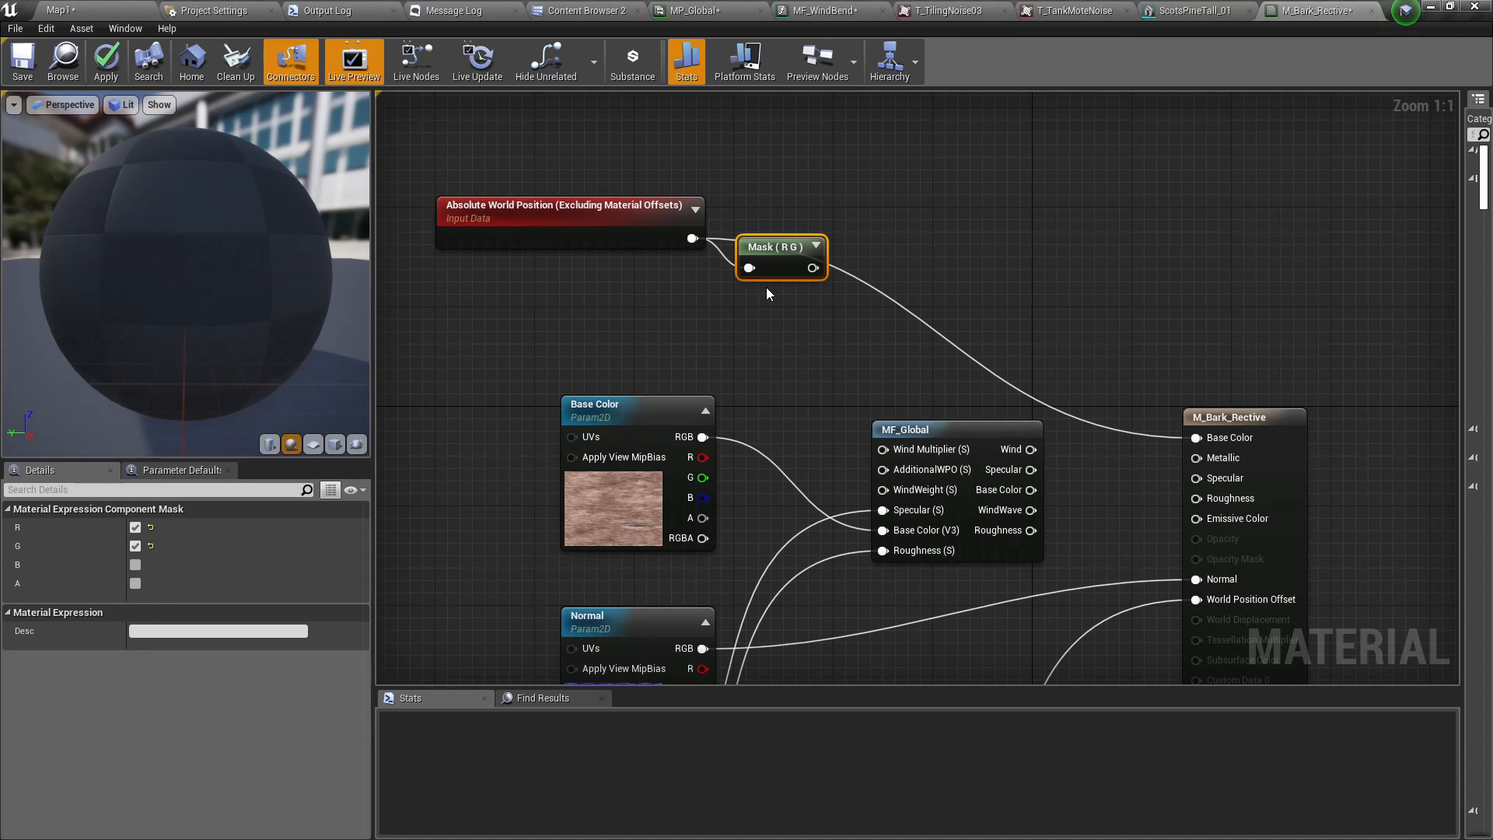
# - Limit the mask to the R channel, connect it to the material's Base Color, align it with the world position node and apply the material
pyautogui.click(134, 545)
pyautogui.moveTo(809, 266); pyautogui.dragTo(1221, 438)
pyautogui.moveTo(773, 266); pyautogui.dragTo(769, 237)
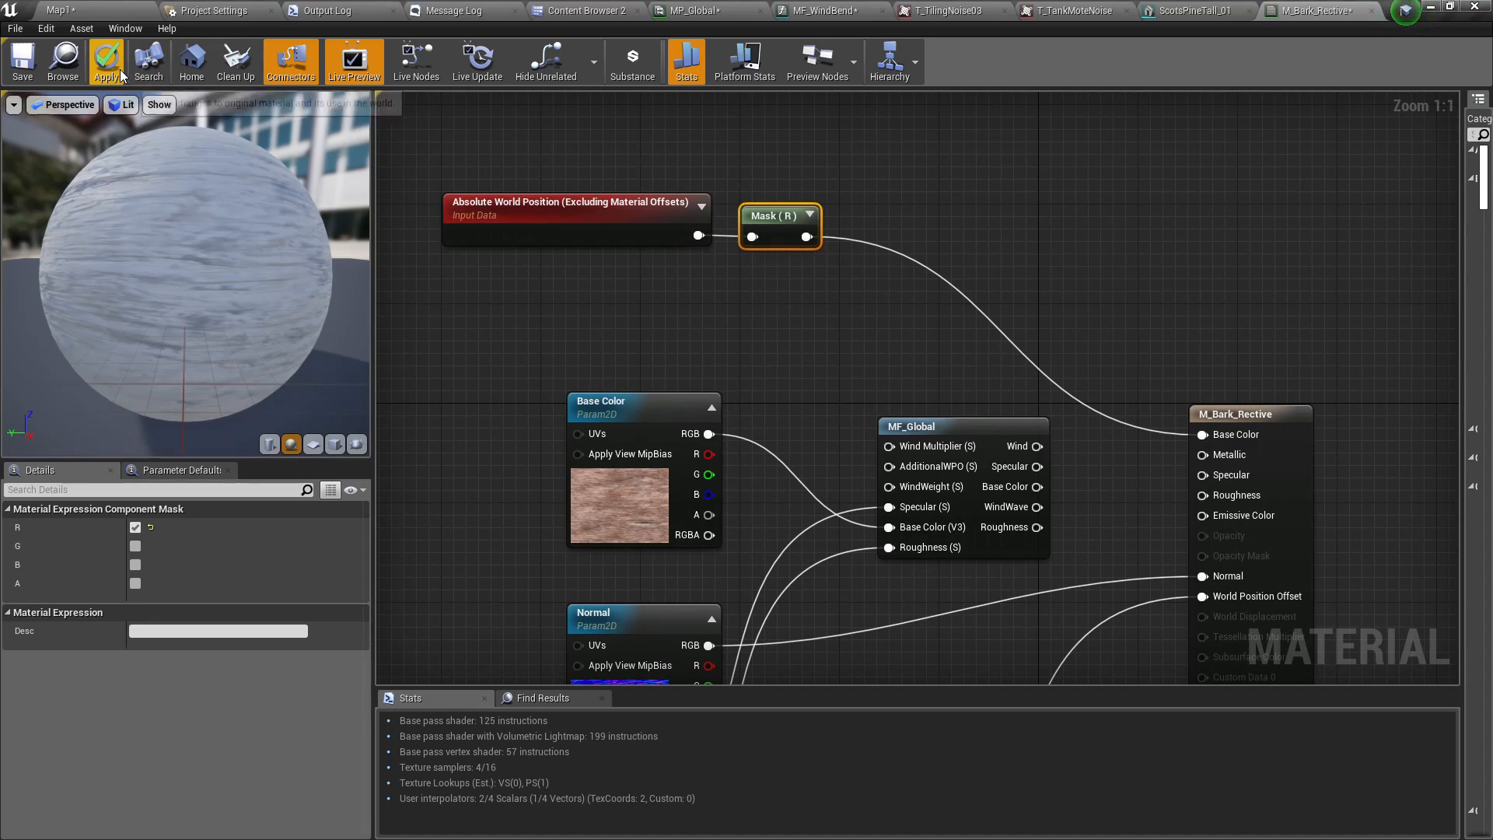
pyautogui.click(108, 64)
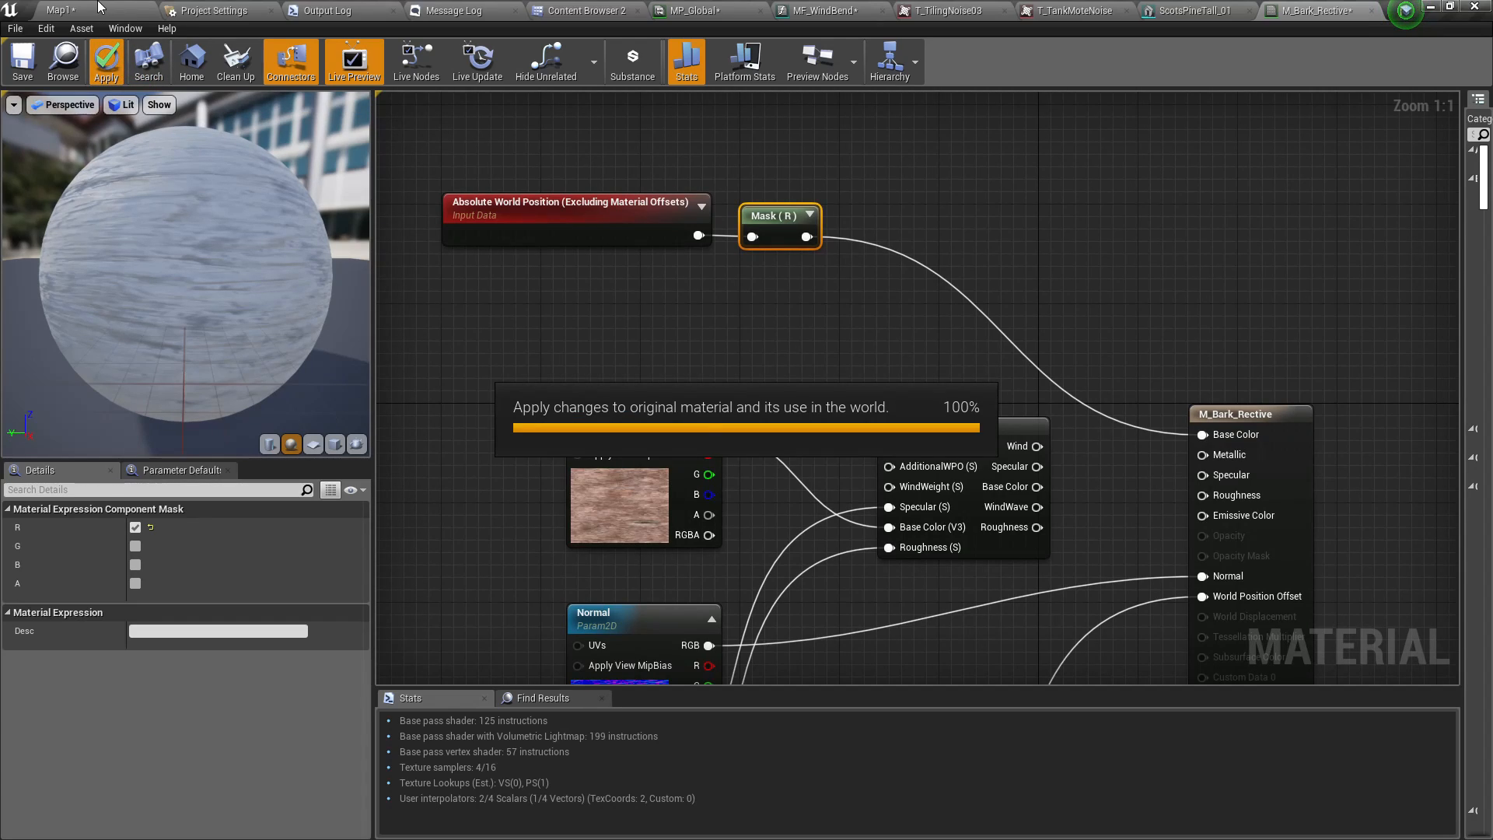
# - Place a Cube above the open grass in Map1 with a scale of 13 on all axes
pyautogui.click(98, 7)
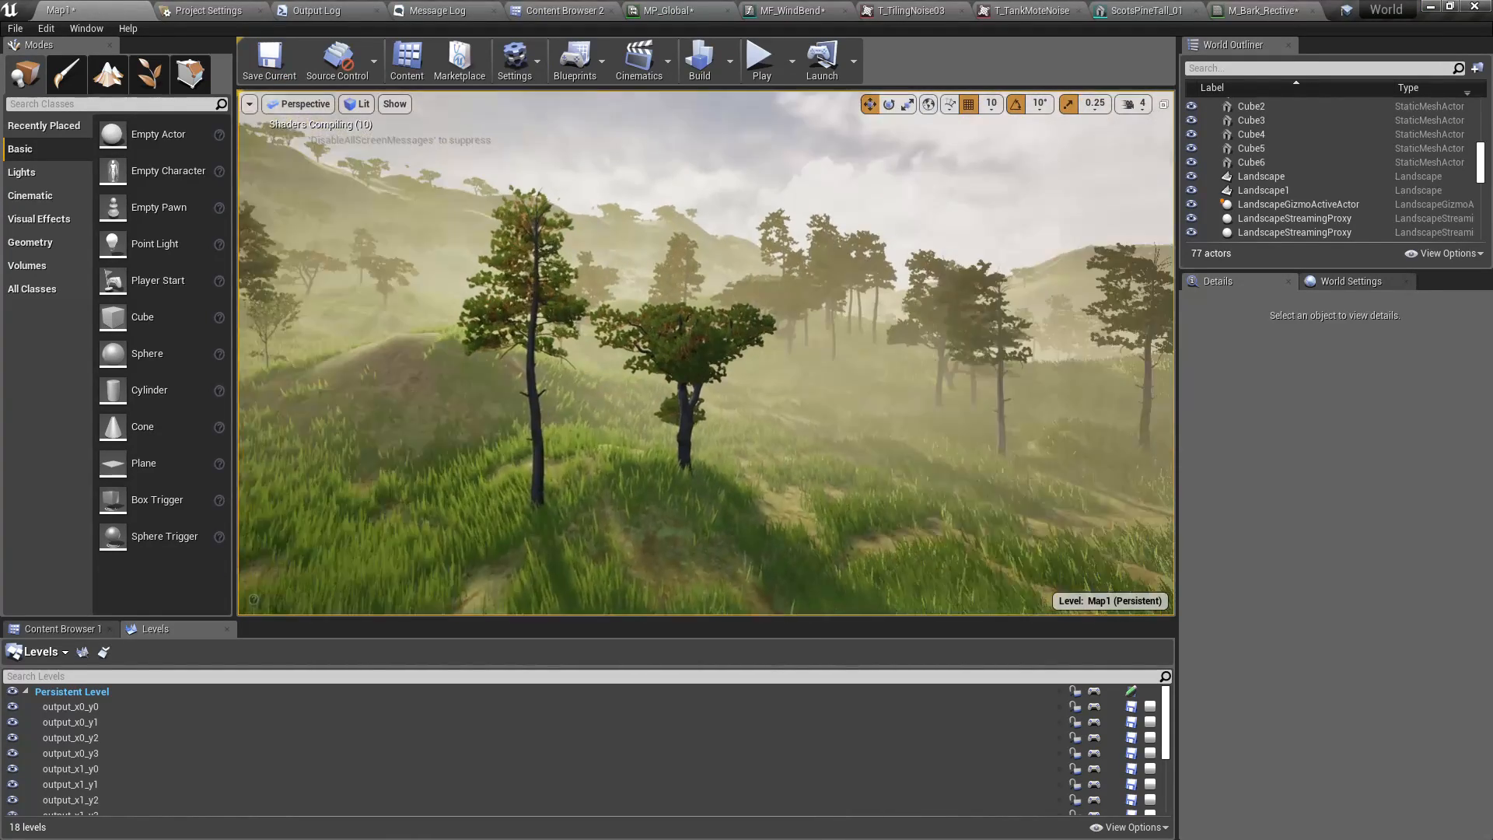
pyautogui.press('d')
pyautogui.moveTo(706, 353); pyautogui.dragTo(573, 370, button='right')
pyautogui.press('w')
pyautogui.press('w')
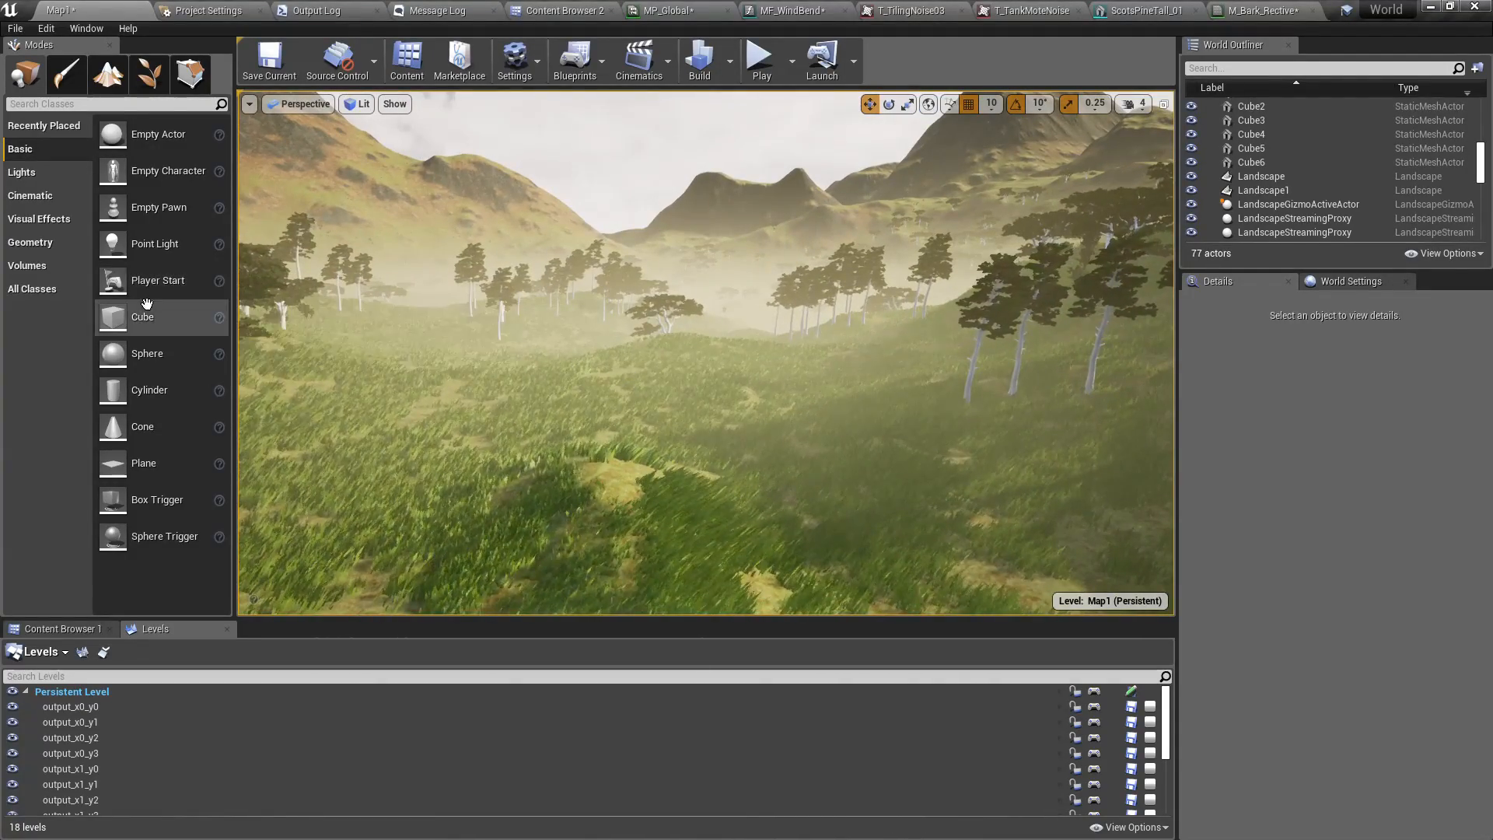
pyautogui.moveTo(146, 303); pyautogui.dragTo(472, 423)
pyautogui.moveTo(640, 449); pyautogui.dragTo(638, 451)
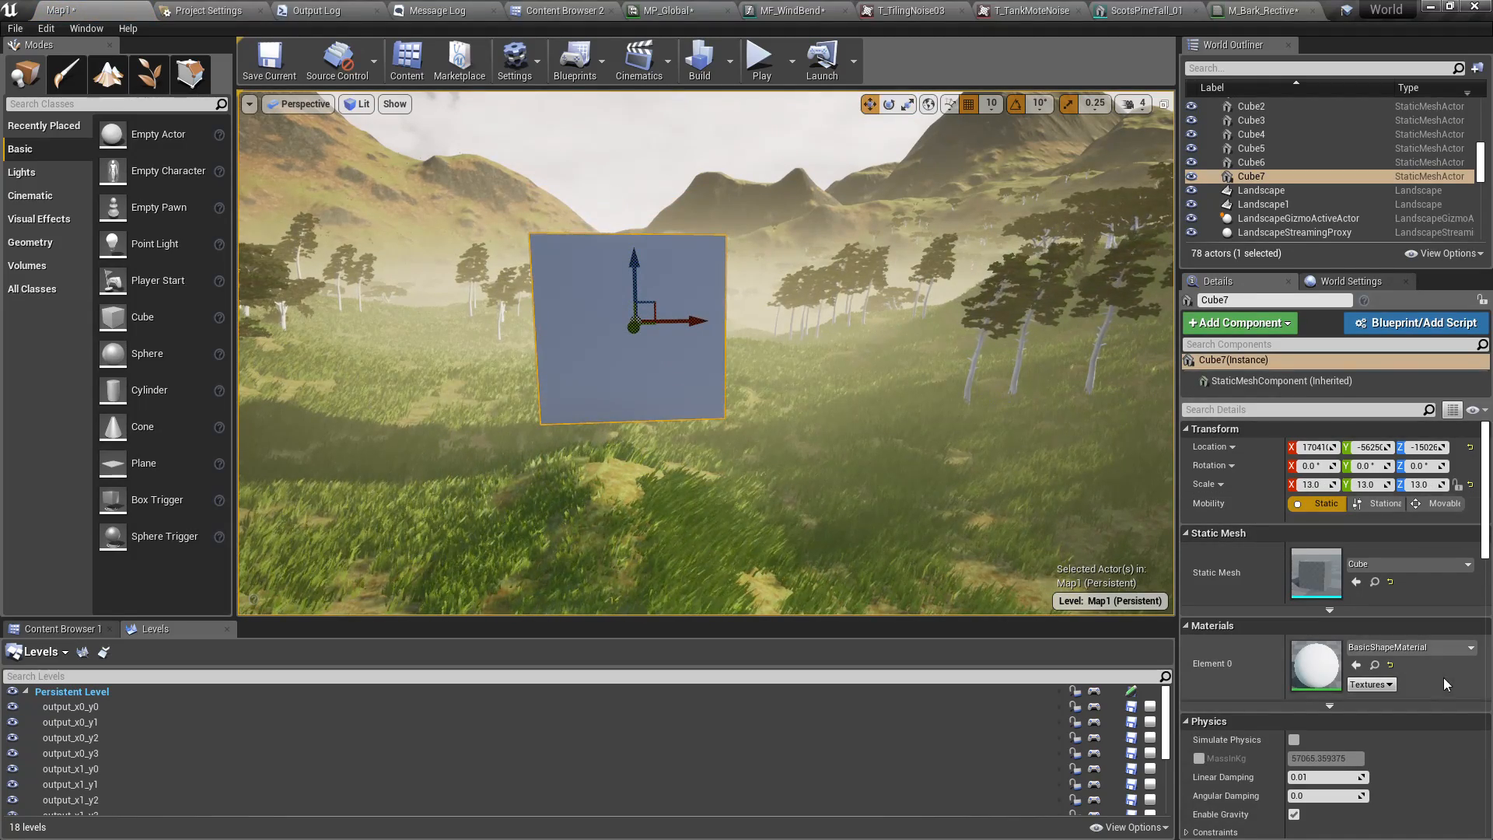
# - Assign the M_Bark_Rective material to the new cube
pyautogui.click(1402, 647)
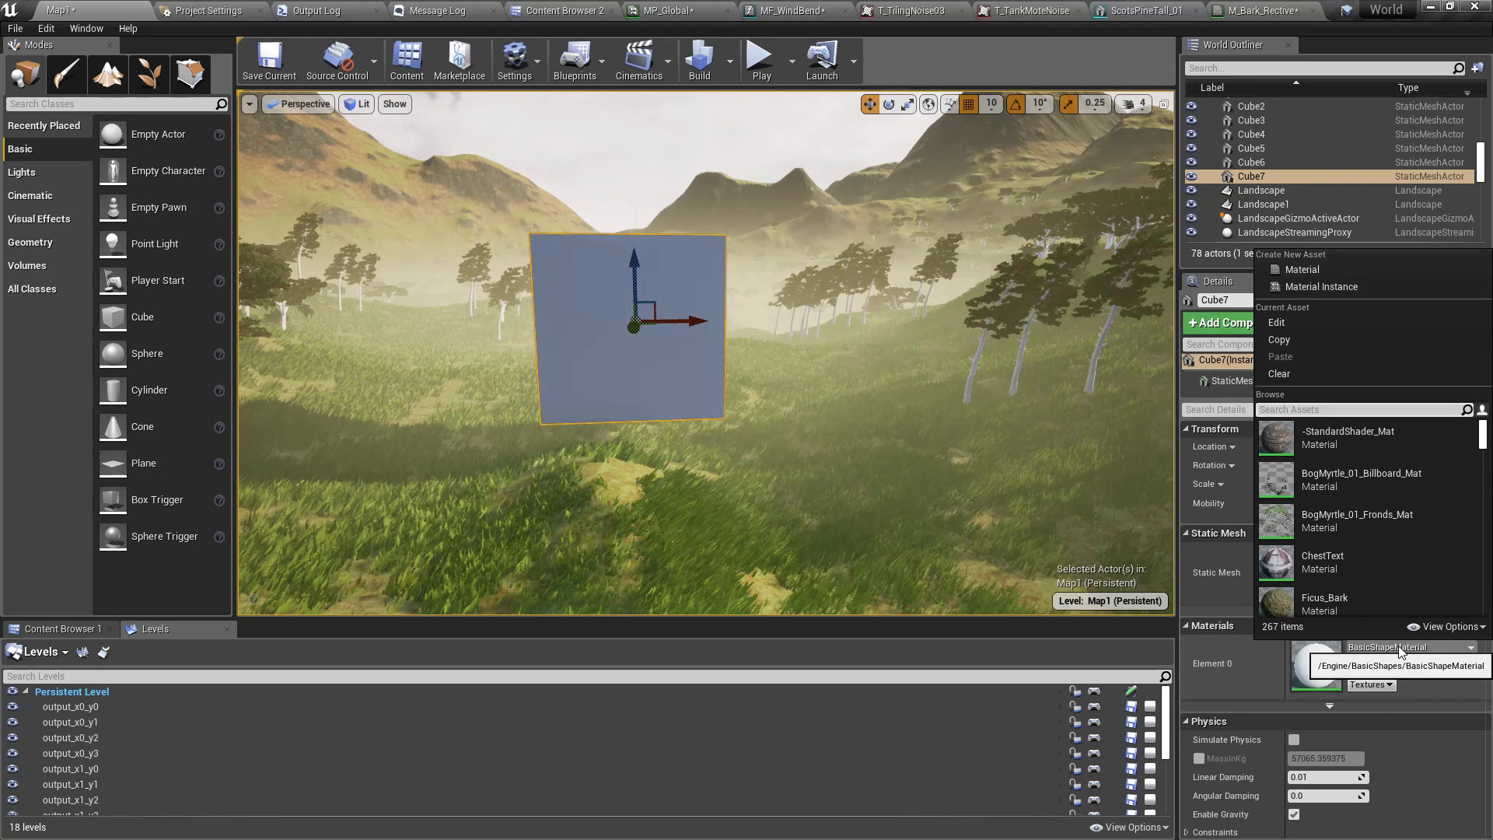
pyautogui.write('bark')
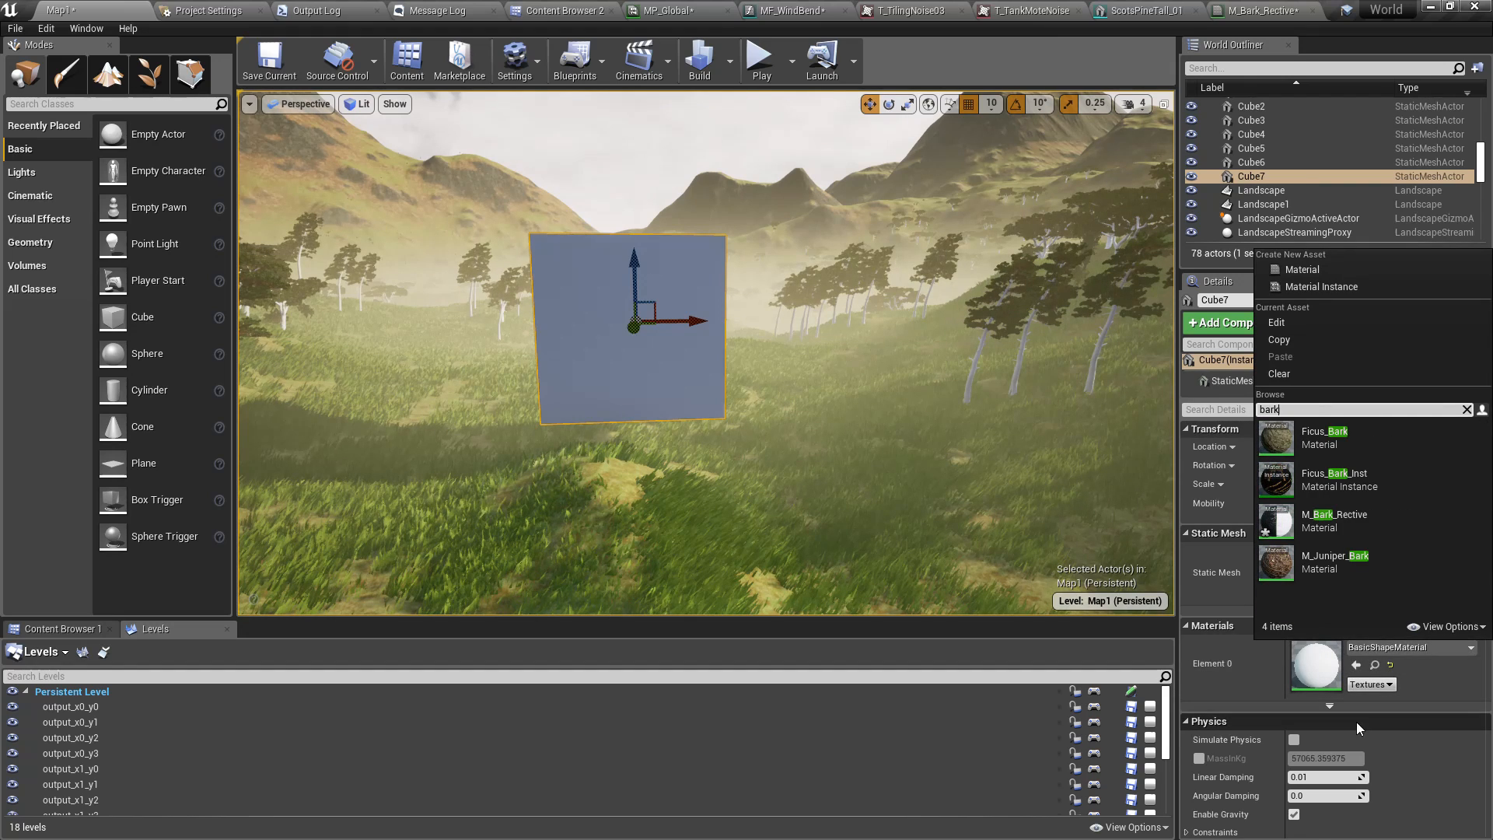
pyautogui.click(1350, 534)
# - Move the cube a short distance along the X axis to check its shading, and return to the M_Bark_Rective graph
pyautogui.press('a')
pyautogui.moveTo(894, 373); pyautogui.dragTo(929, 389, button='right')
pyautogui.press('d')
pyautogui.press('w')
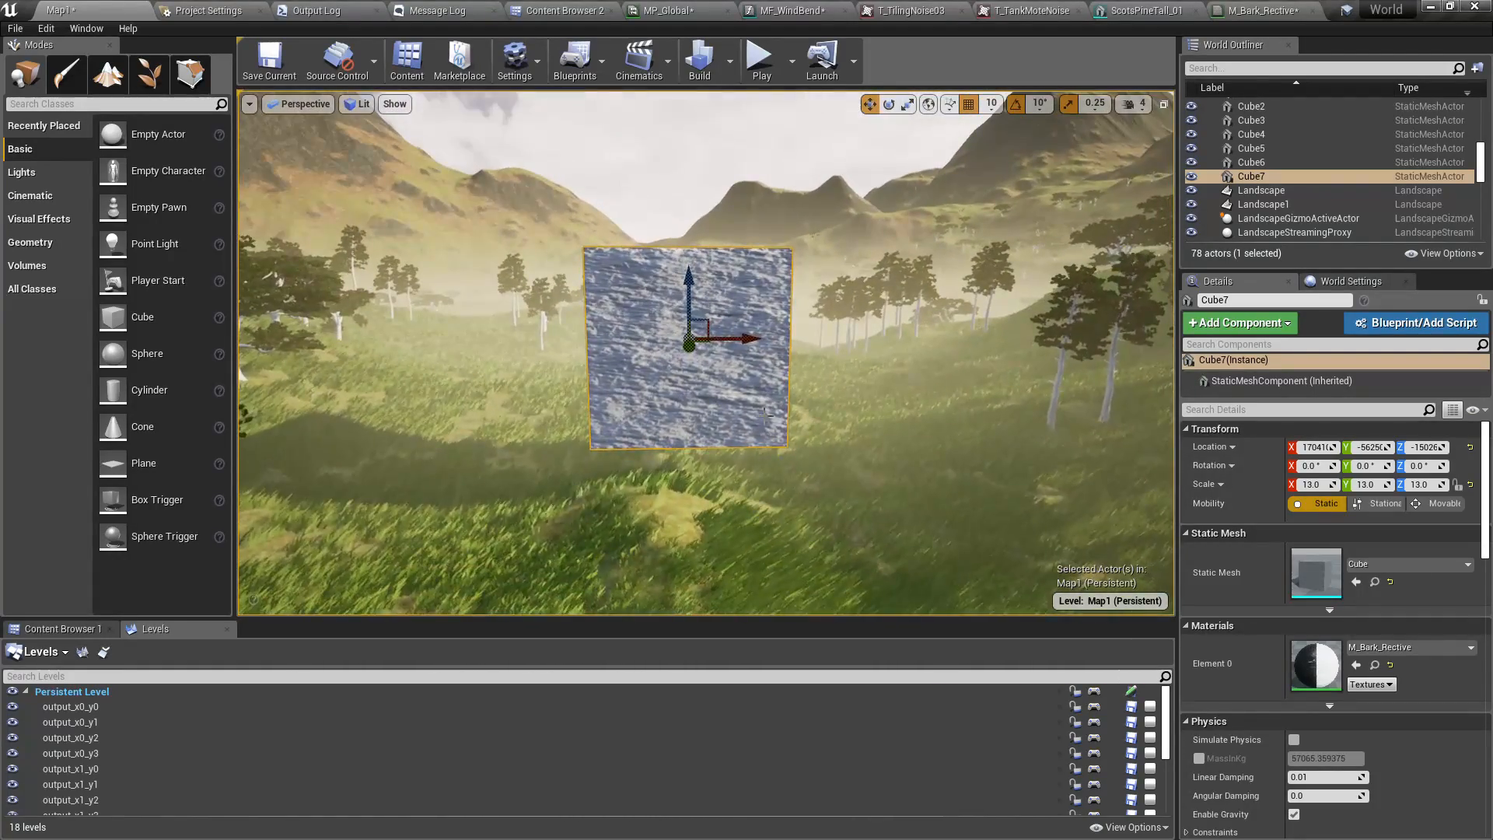
pyautogui.moveTo(750, 338); pyautogui.dragTo(661, 339)
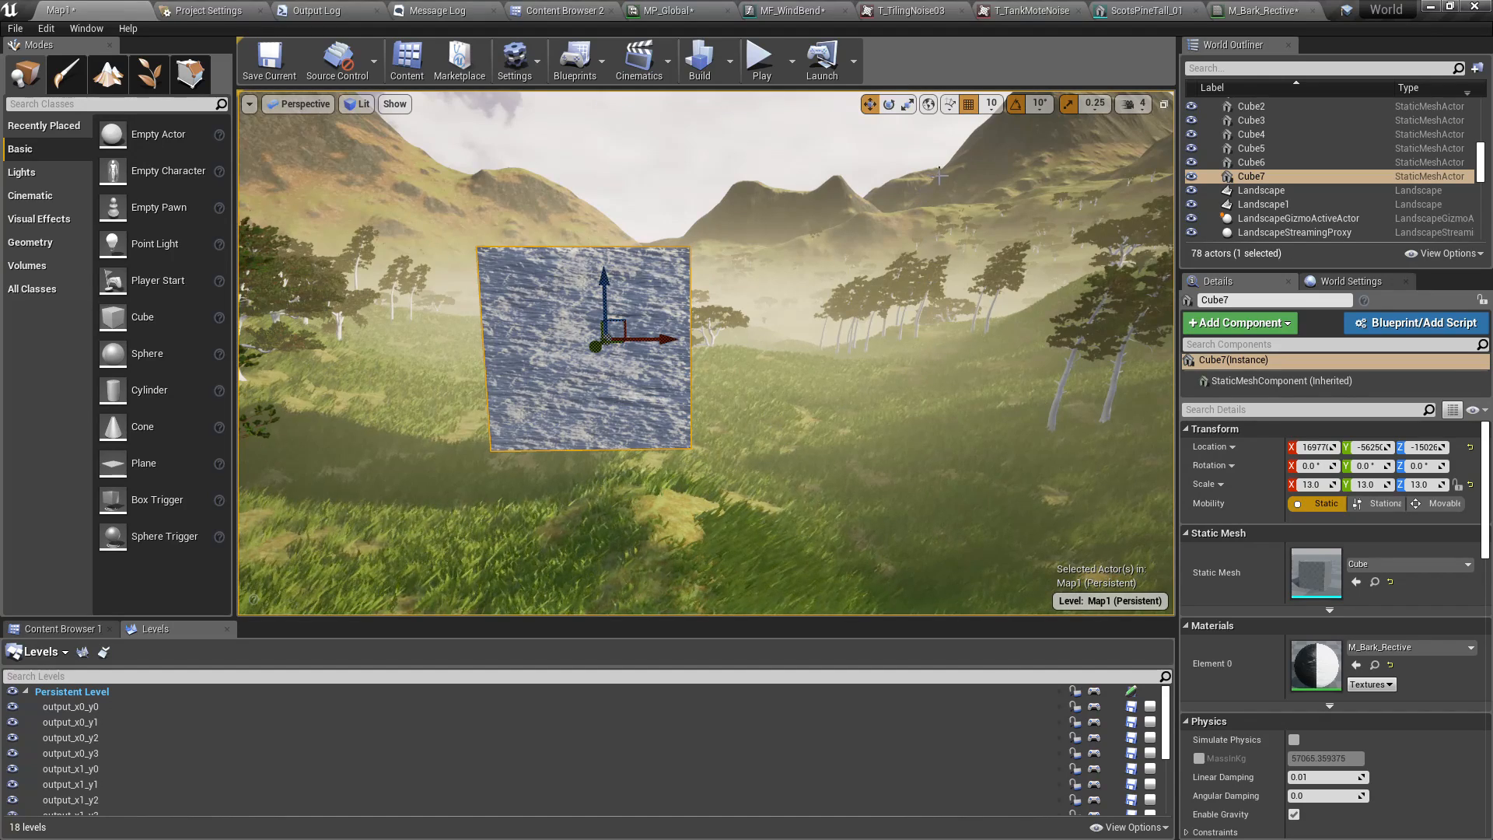
pyautogui.click(1264, 10)
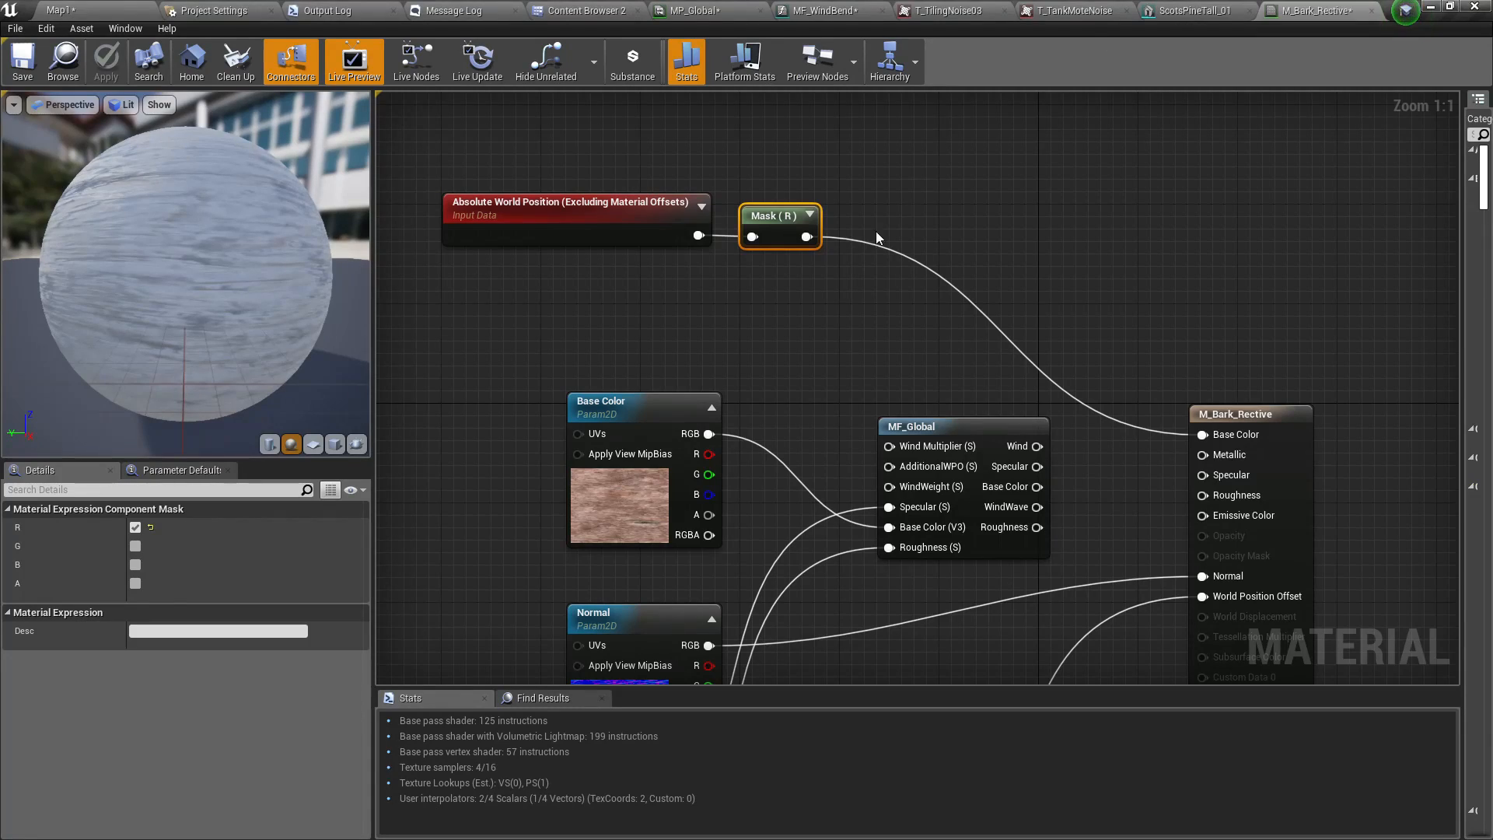
pyautogui.moveTo(796, 238); pyautogui.dragTo(865, 238)
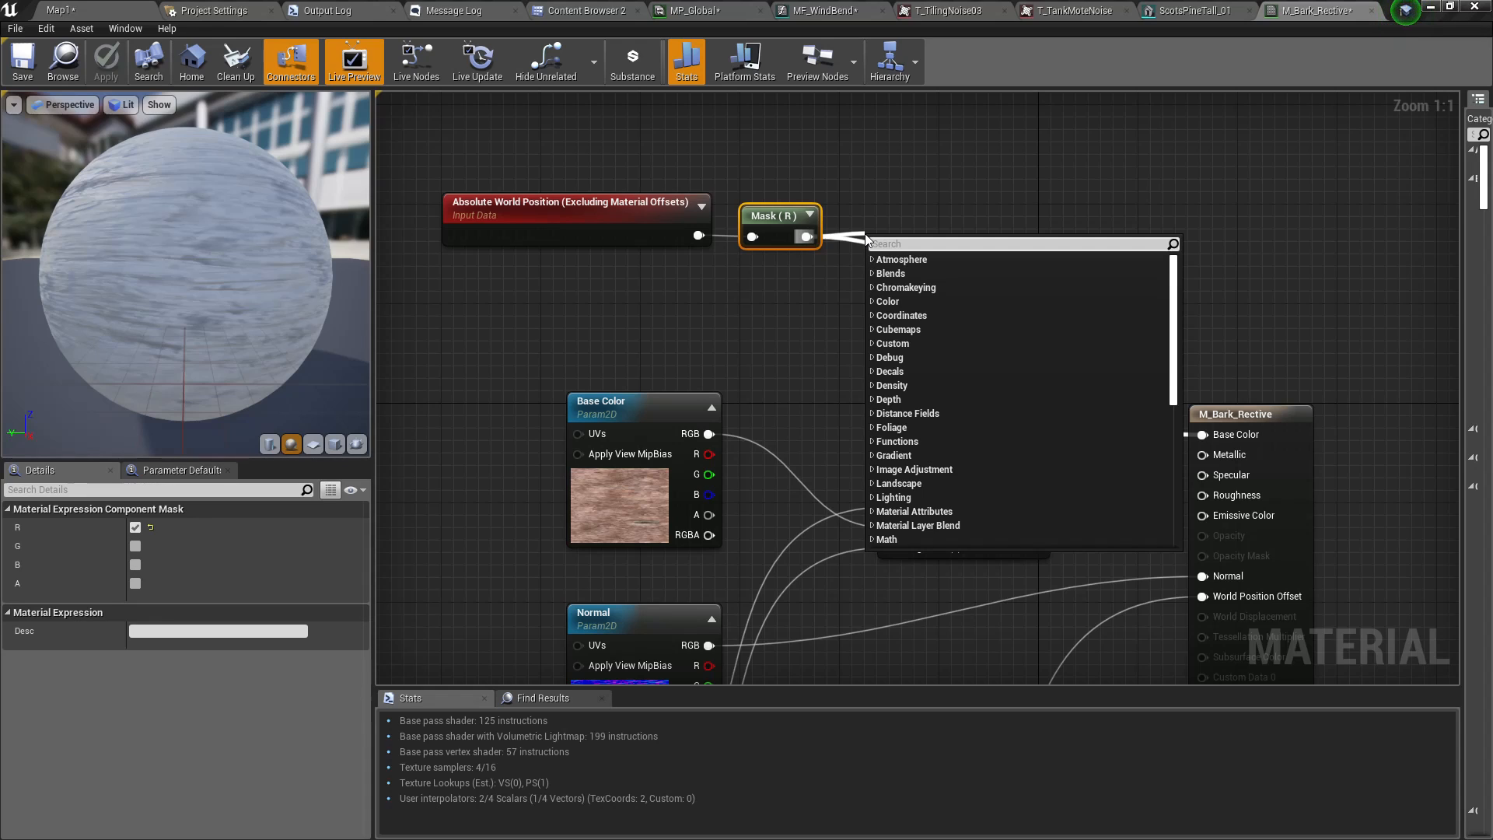
pyautogui.write('divide')
pyautogui.press('Return')
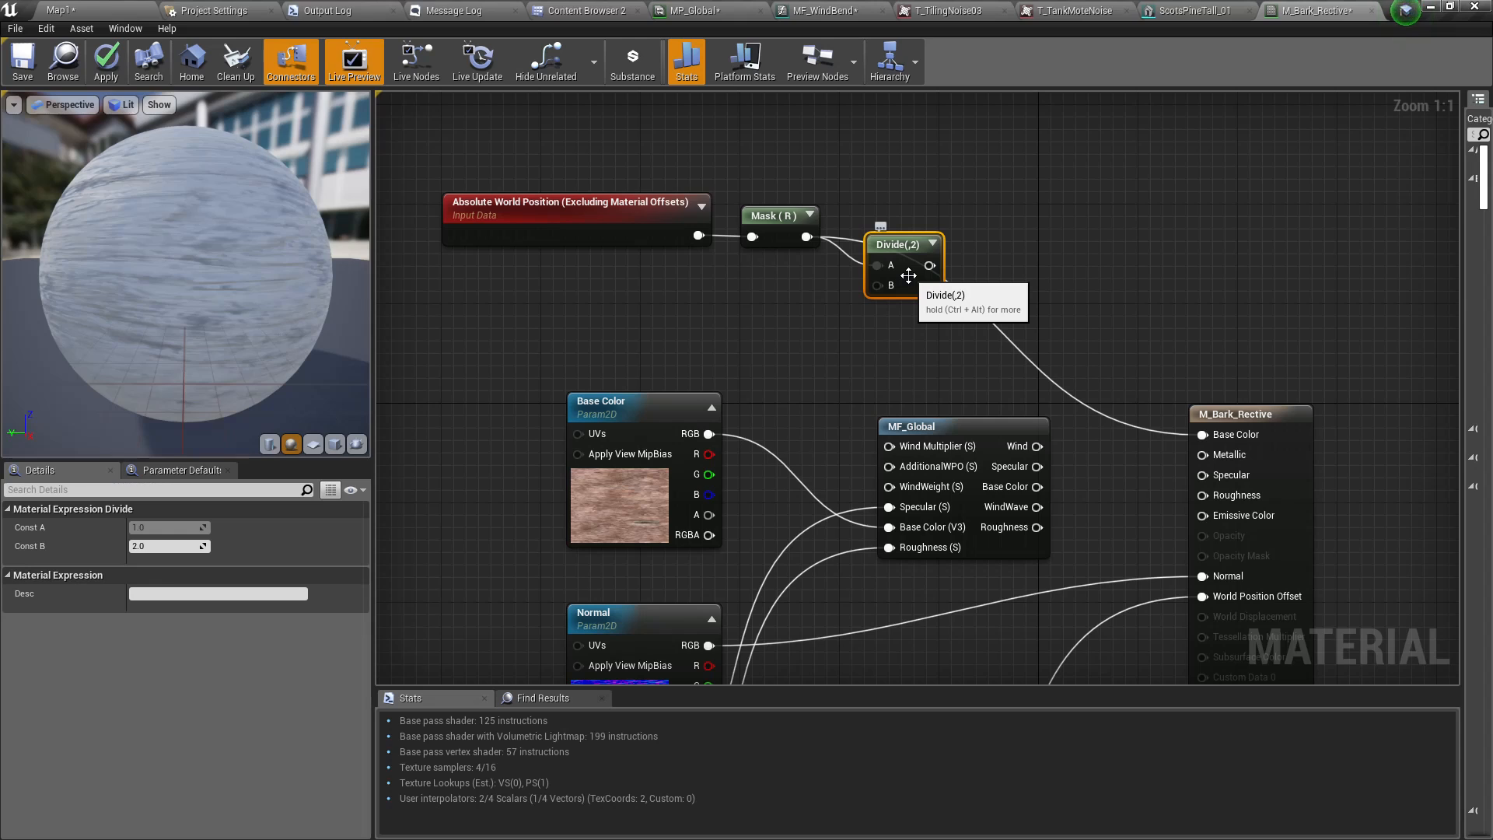
pyautogui.press('Delete')
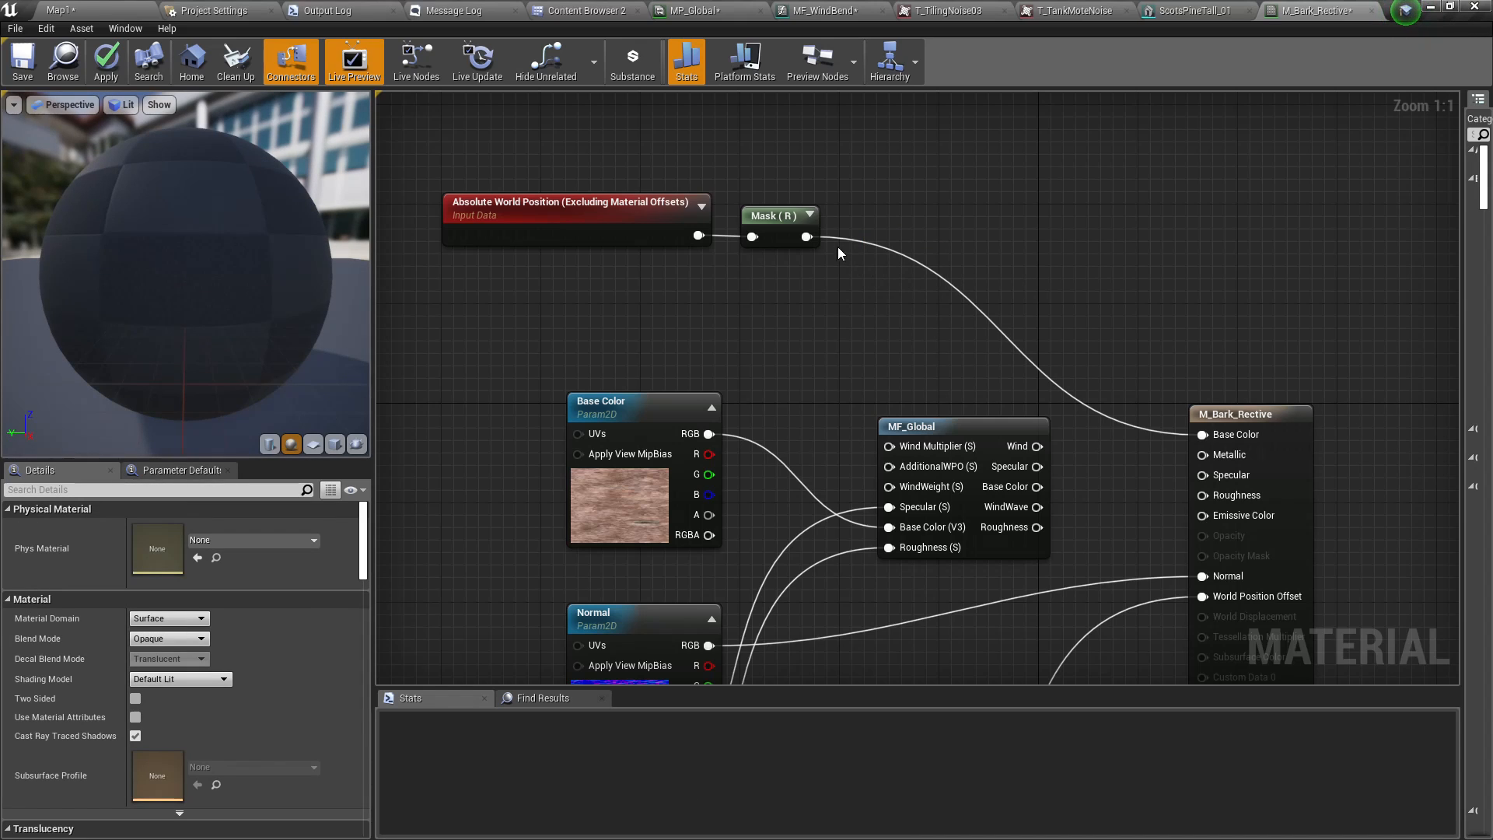
# - Add an Fmod node with its A input fed by the R mask and align it beside the mask
pyautogui.moveTo(807, 236); pyautogui.dragTo(902, 247)
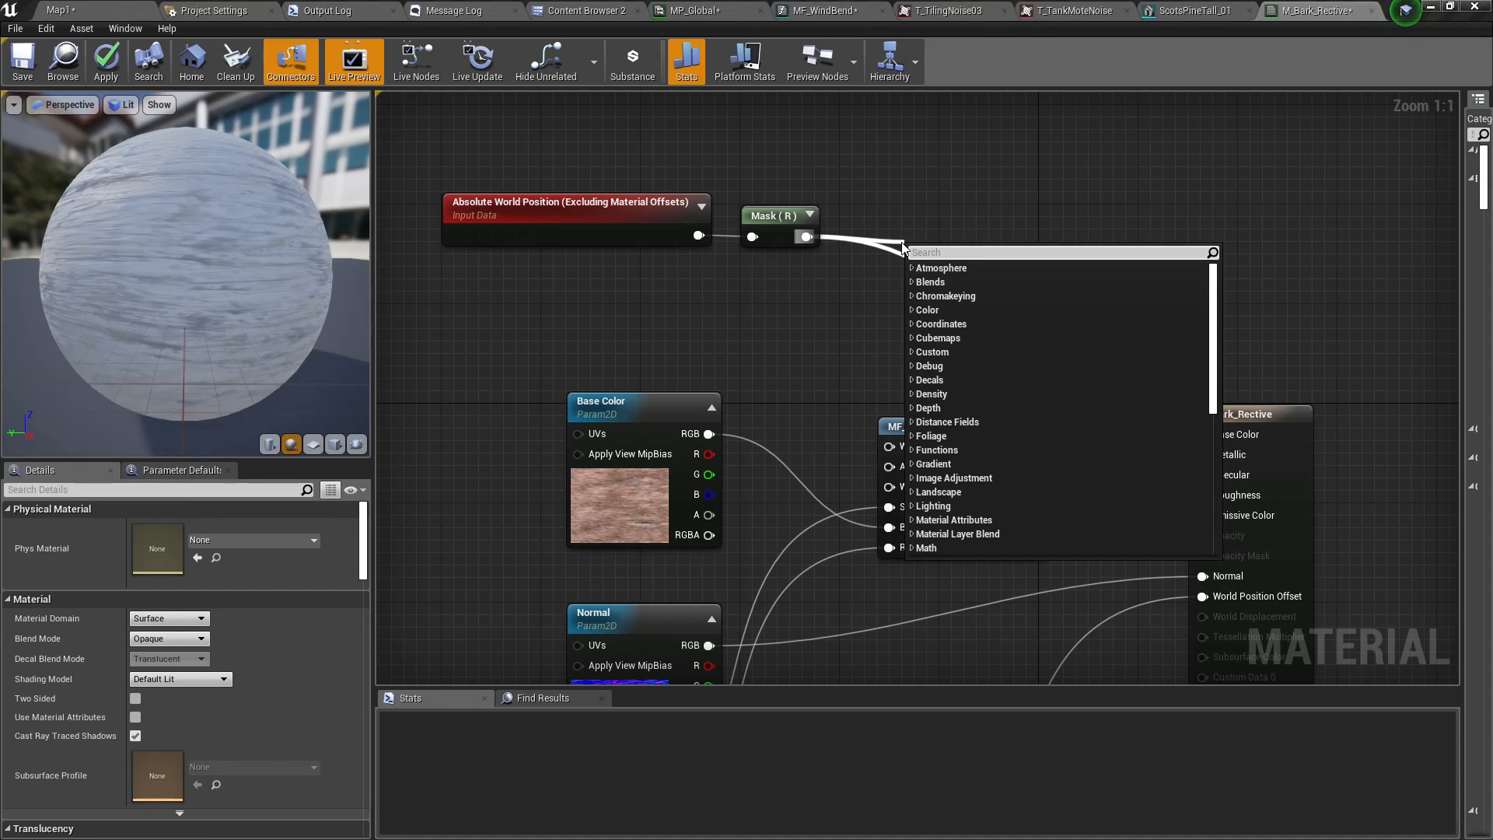
pyautogui.write('fmod')
pyautogui.press('Return')
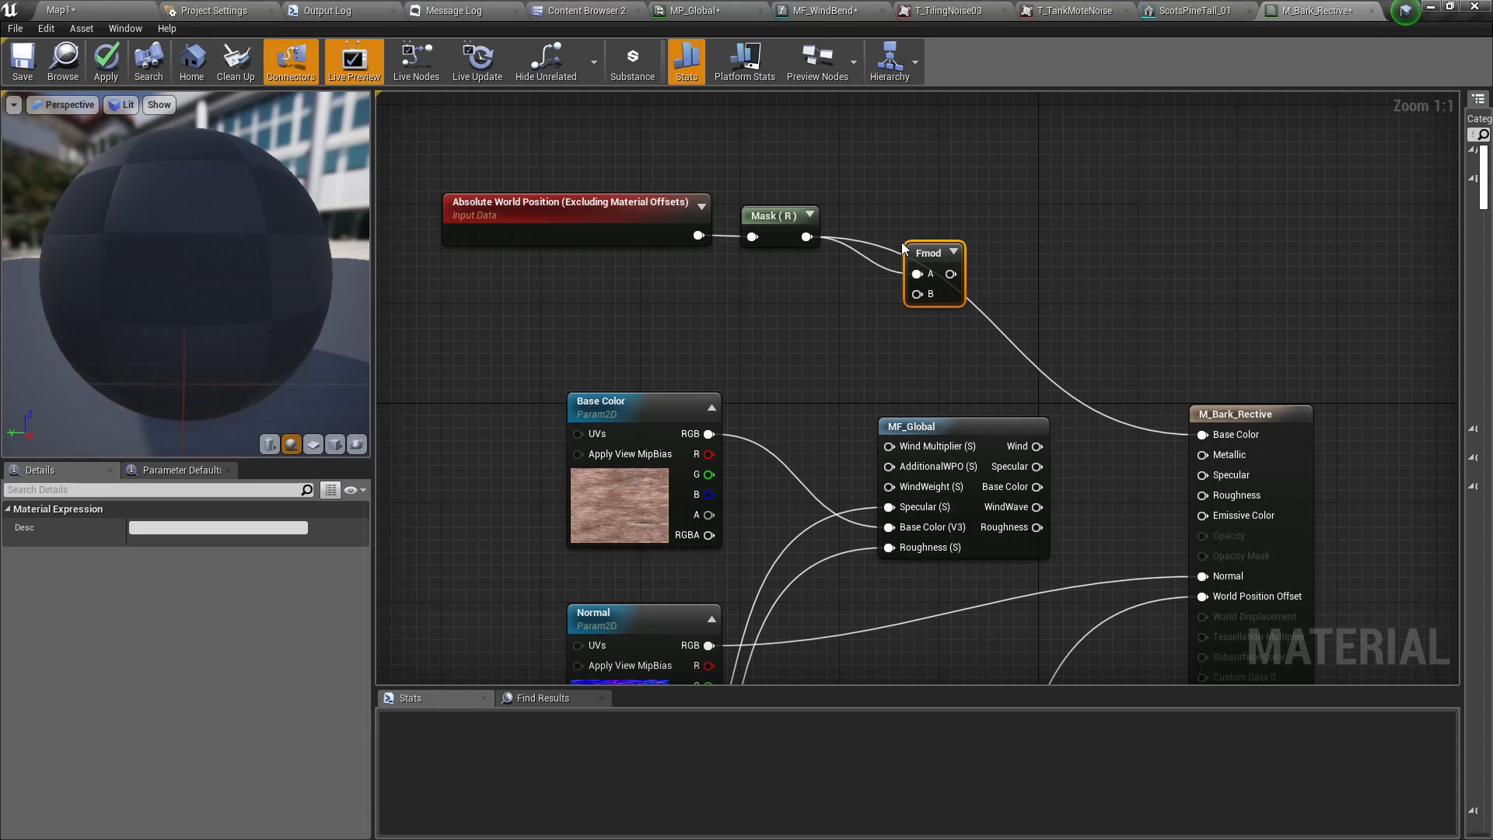
pyautogui.moveTo(912, 252); pyautogui.dragTo(901, 212)
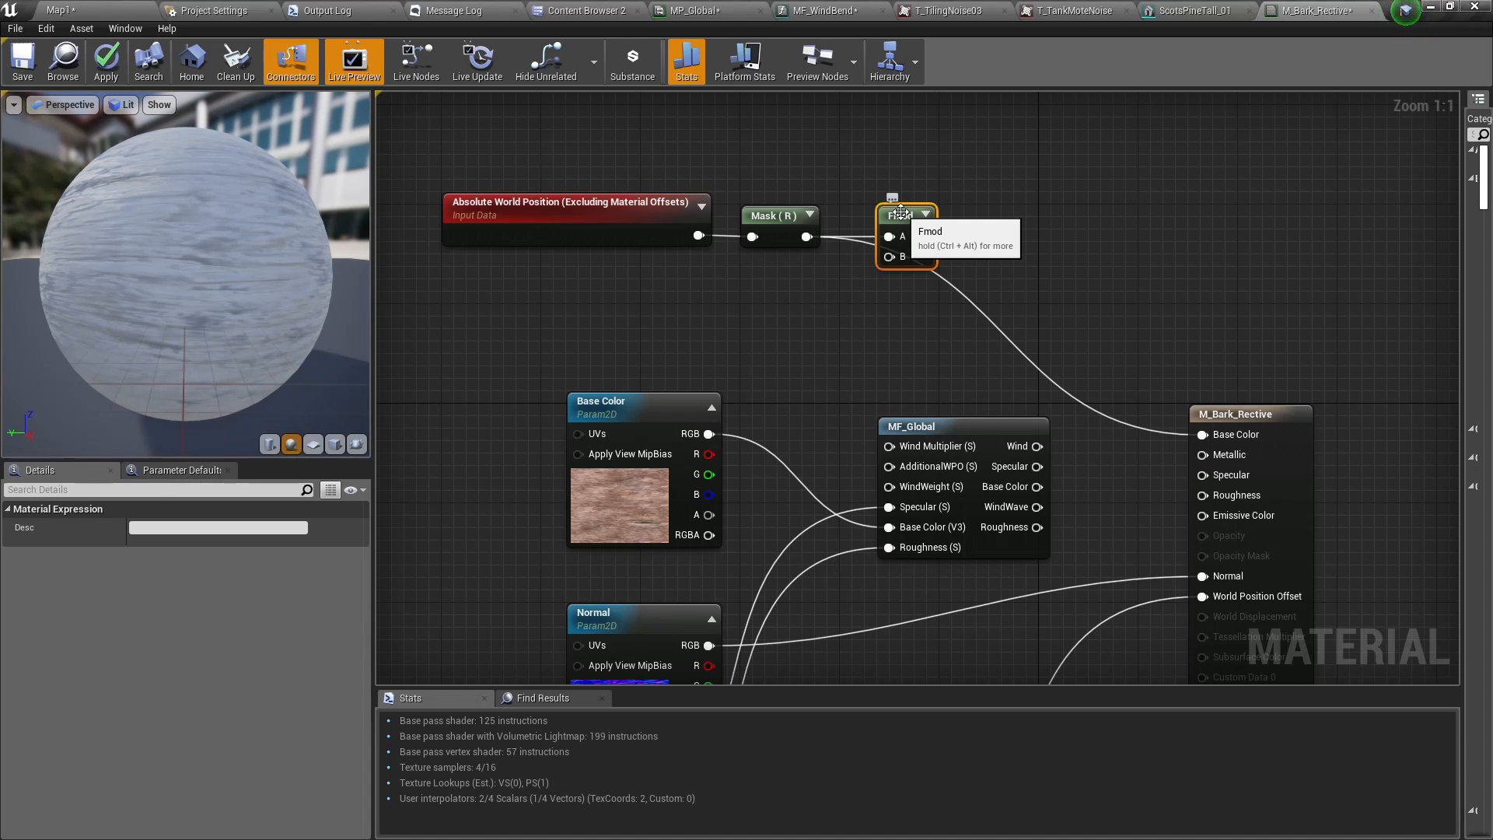
# - Promote Fmod's B input to a scalar parameter named "distance gradient" and place it below the mask node
pyautogui.rightClick(900, 259)
pyautogui.click(936, 273)
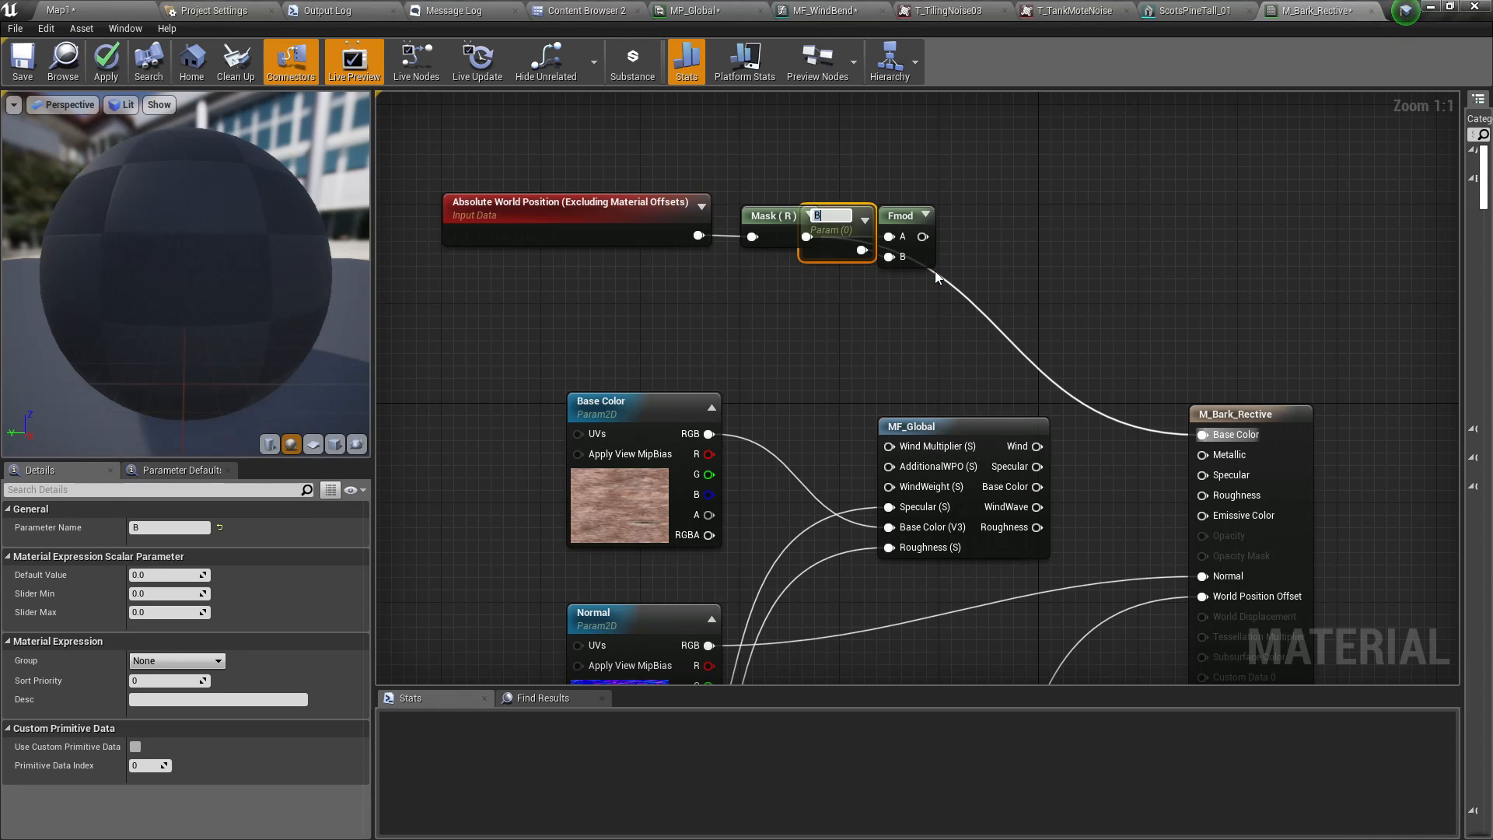
pyautogui.write('distance gradi')
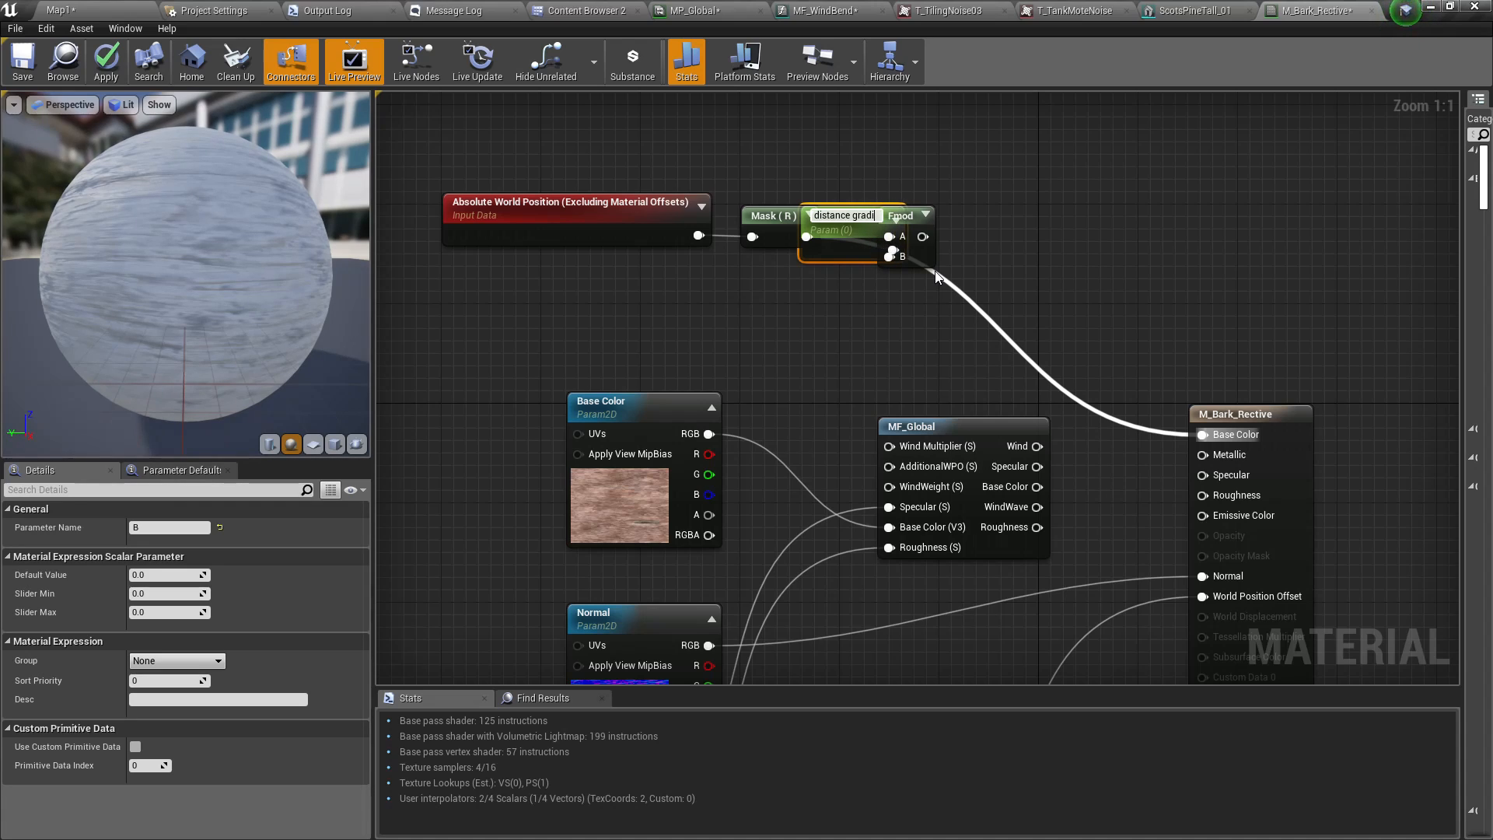
pyautogui.write('ent')
pyautogui.press('Return')
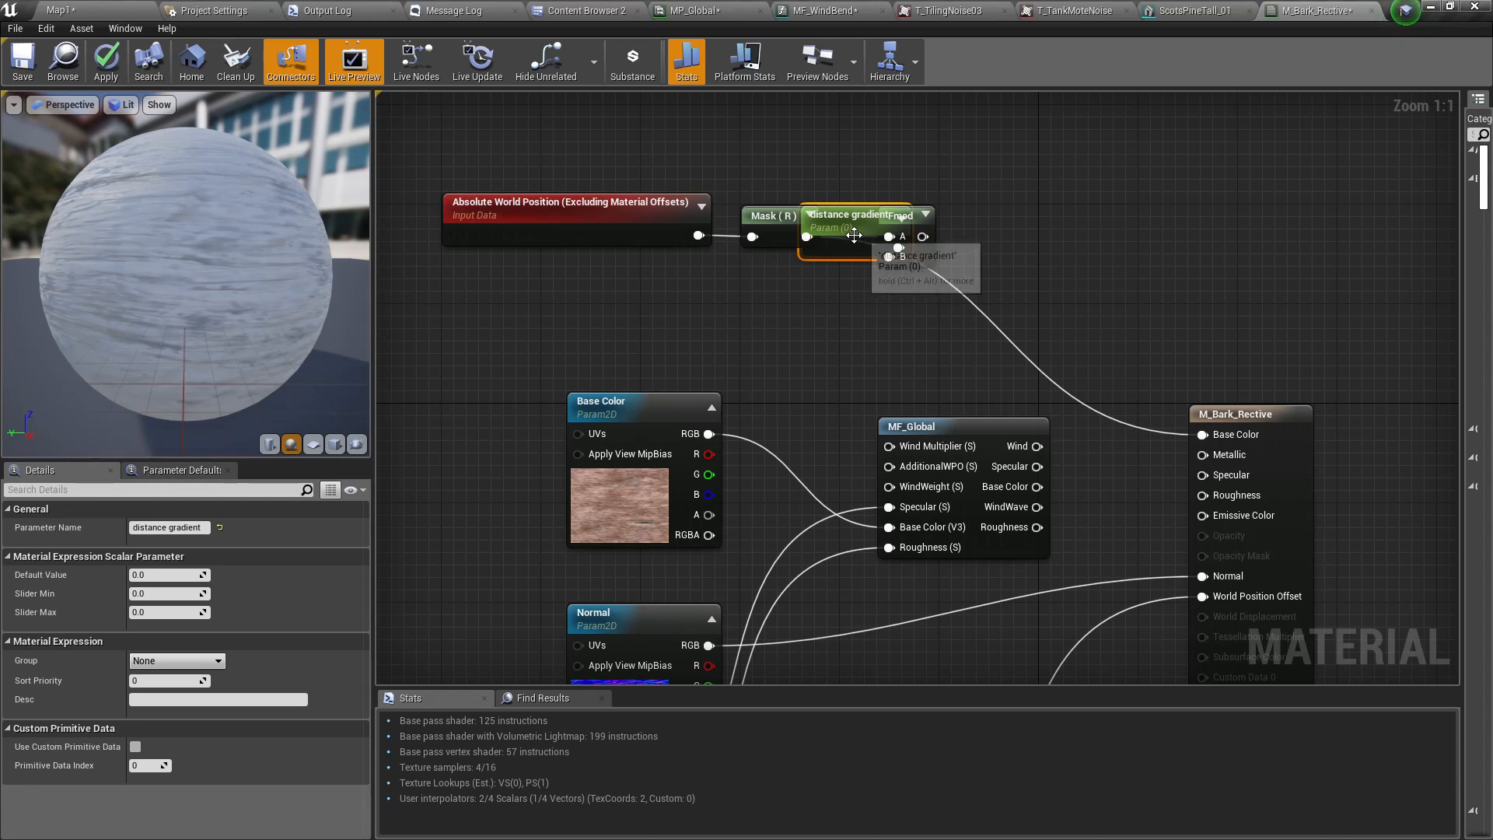
pyautogui.moveTo(854, 238); pyautogui.dragTo(769, 299)
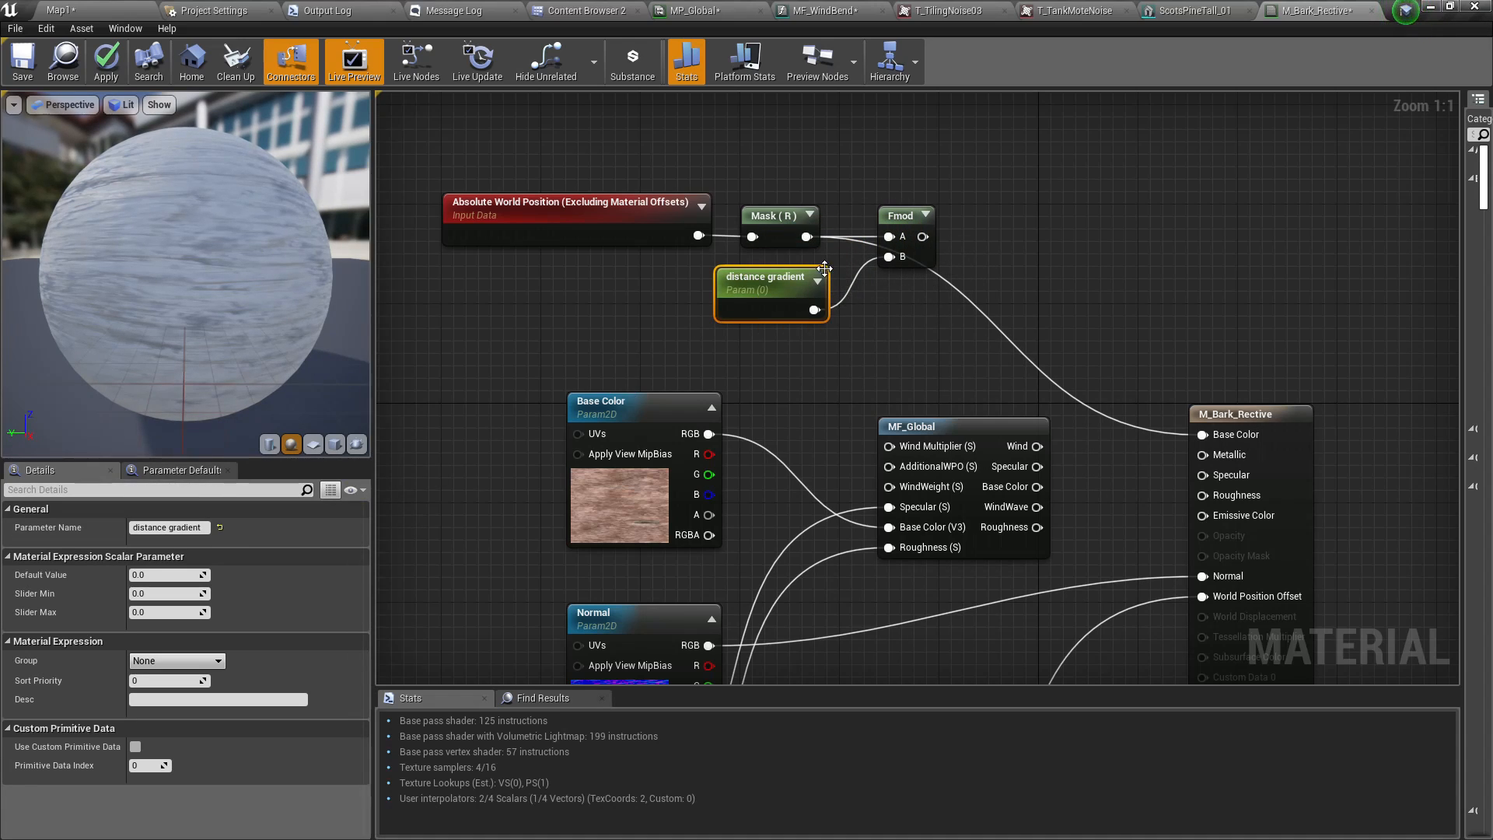
# - Rename the distance gradient parameter as "distance multiplier" and set its default value to 2000
pyautogui.doubleClick(172, 527)
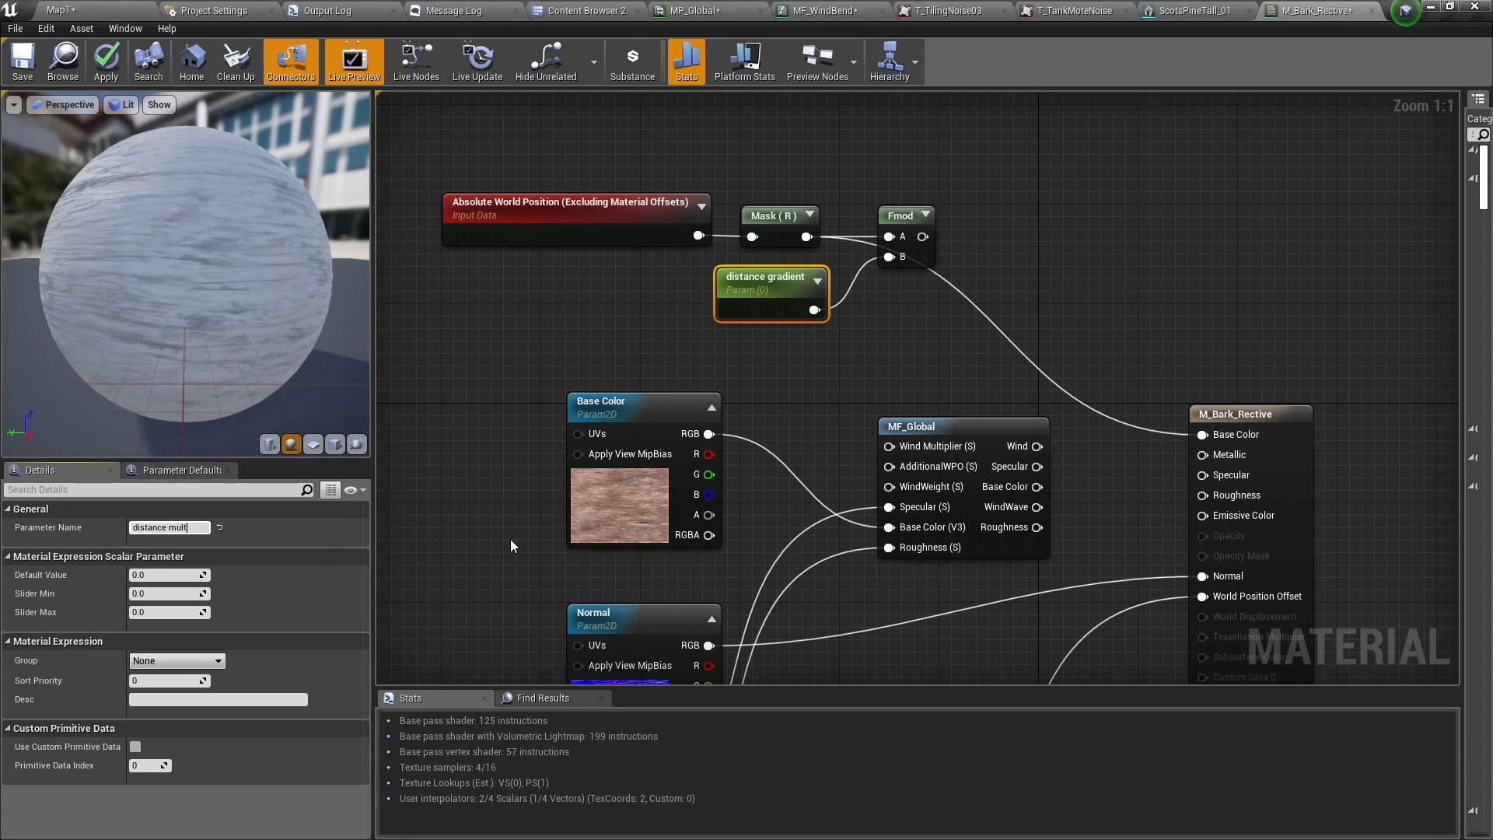
pyautogui.write('multiplier')
pyautogui.press('Return')
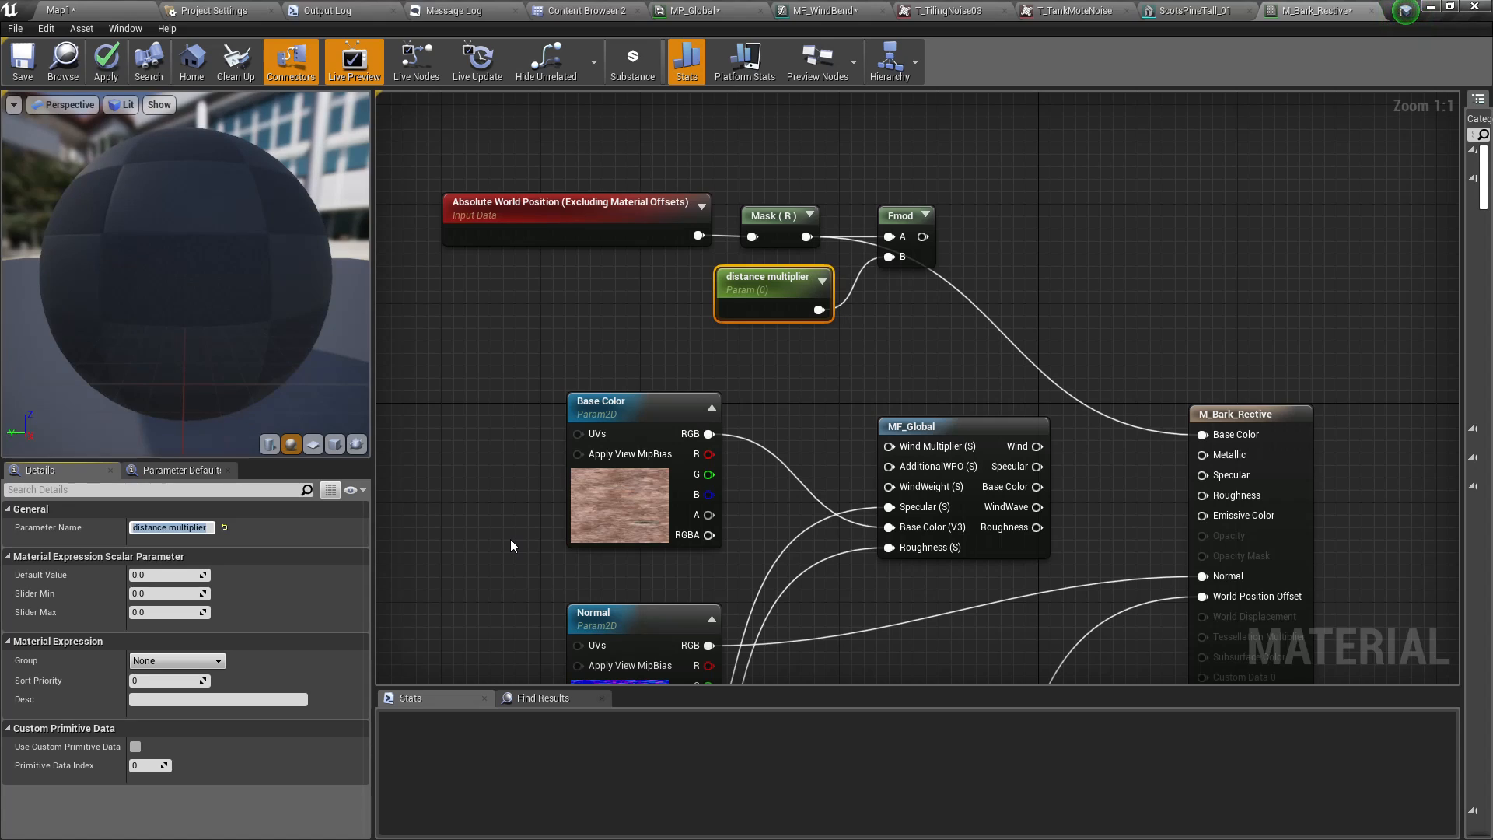
pyautogui.click(172, 575)
pyautogui.write('200')
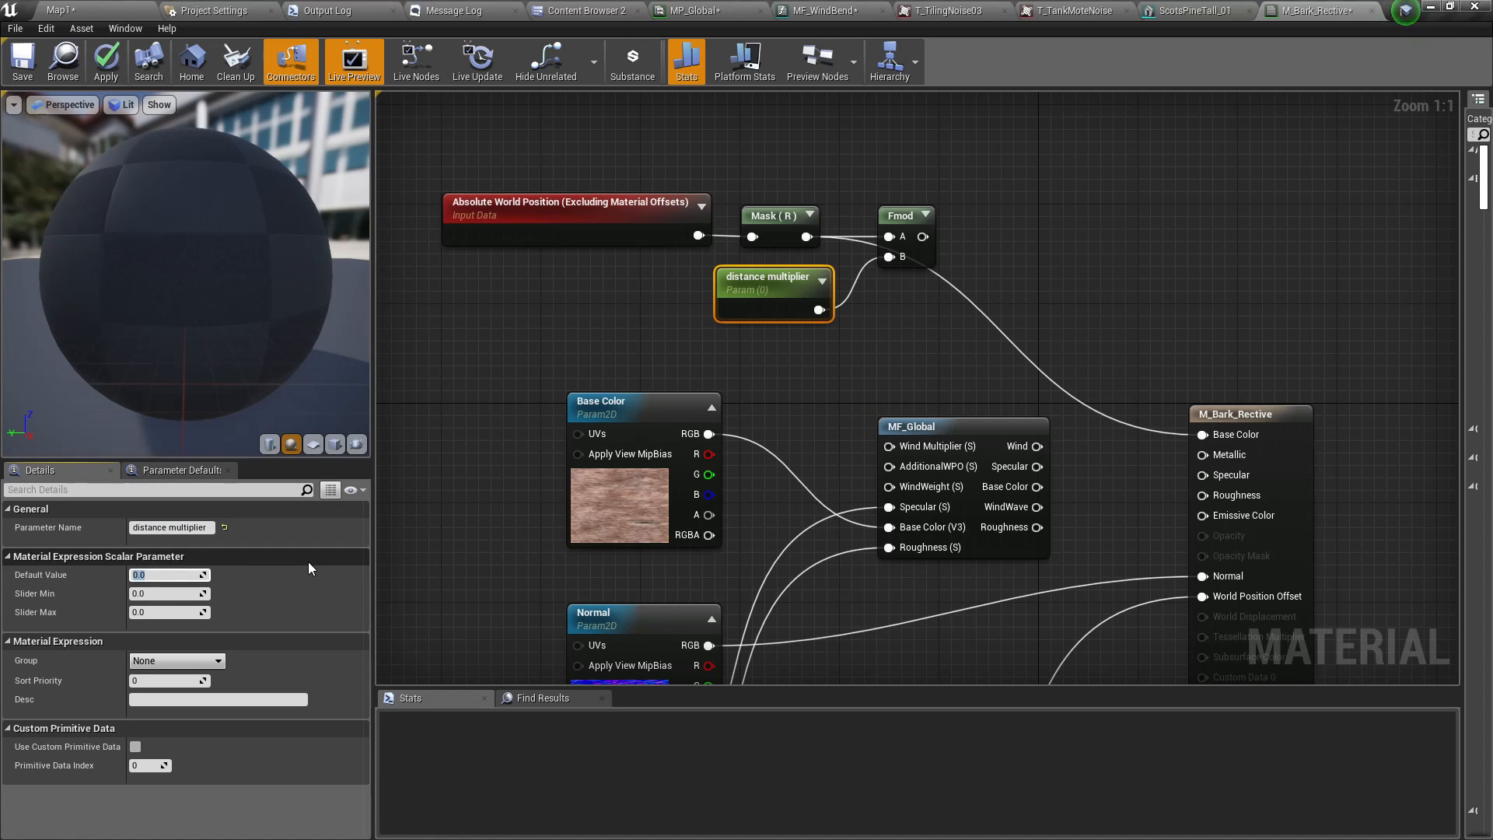
pyautogui.write('0')
pyautogui.press('Return')
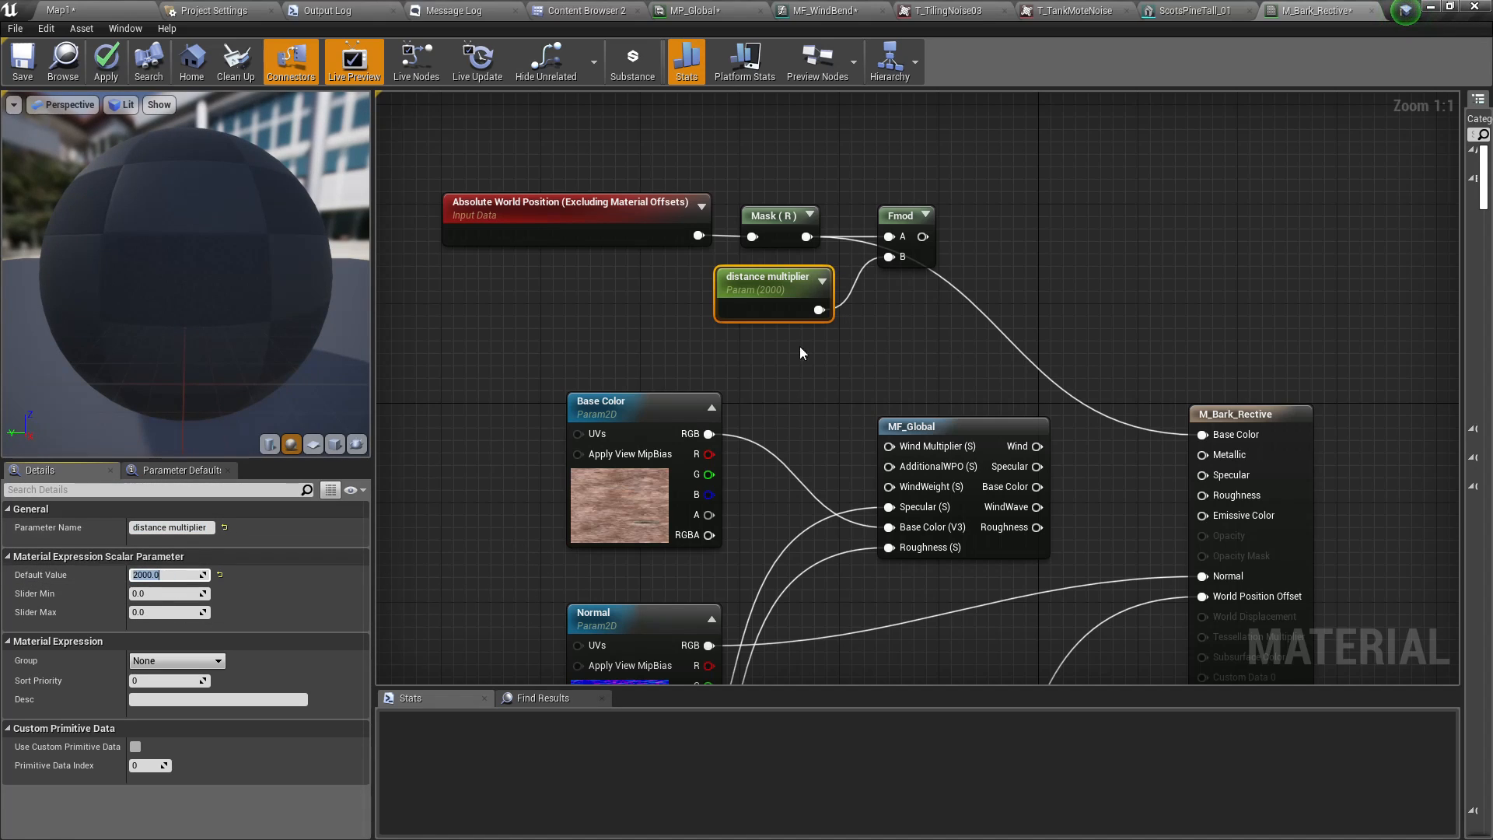
# - Add a Divide node with the Fmod result as A and the distance multiplier parameter as B
pyautogui.moveTo(923, 236); pyautogui.dragTo(973, 251)
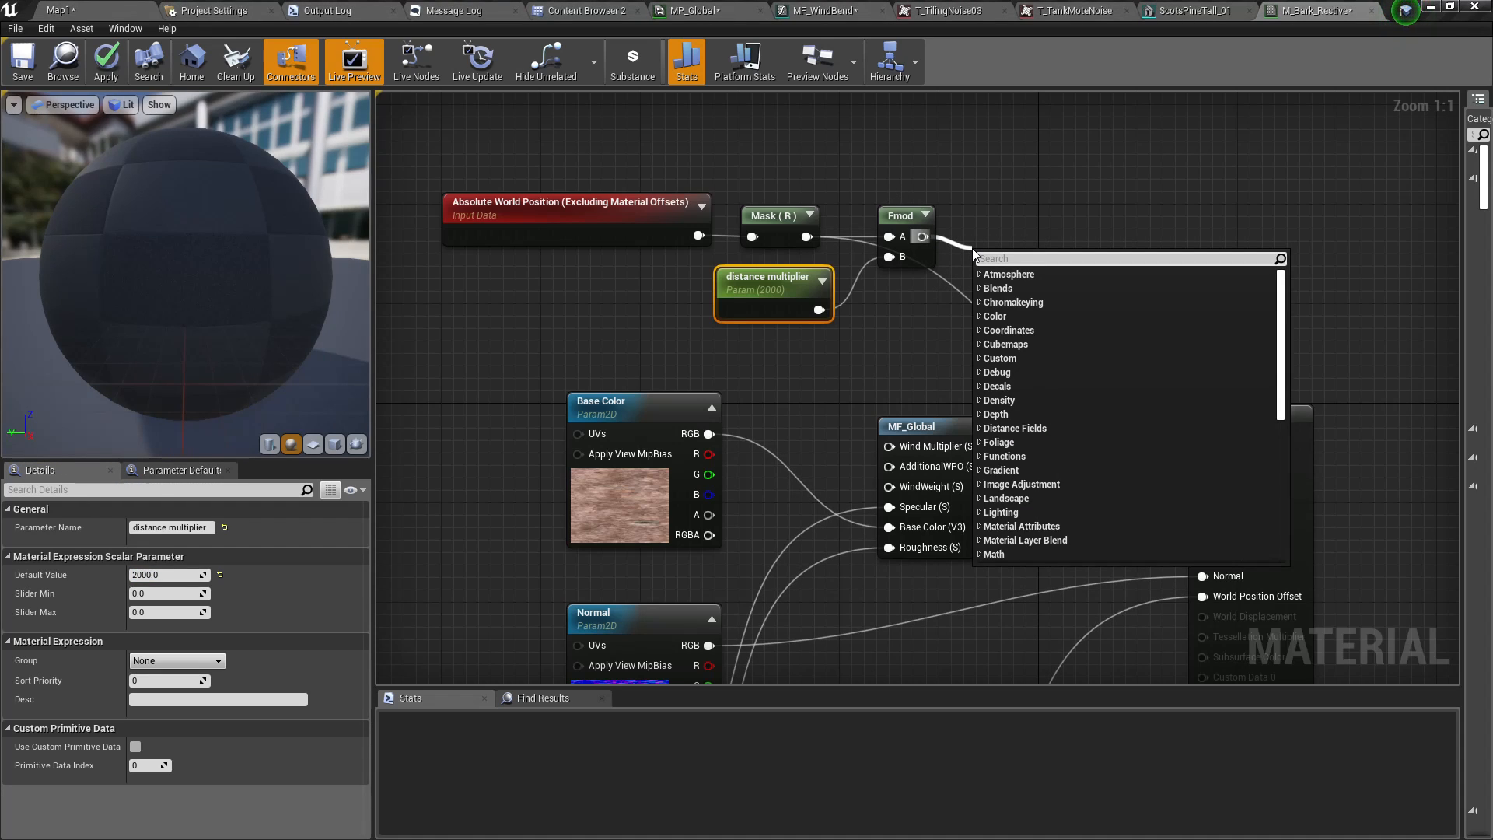
pyautogui.write('/')
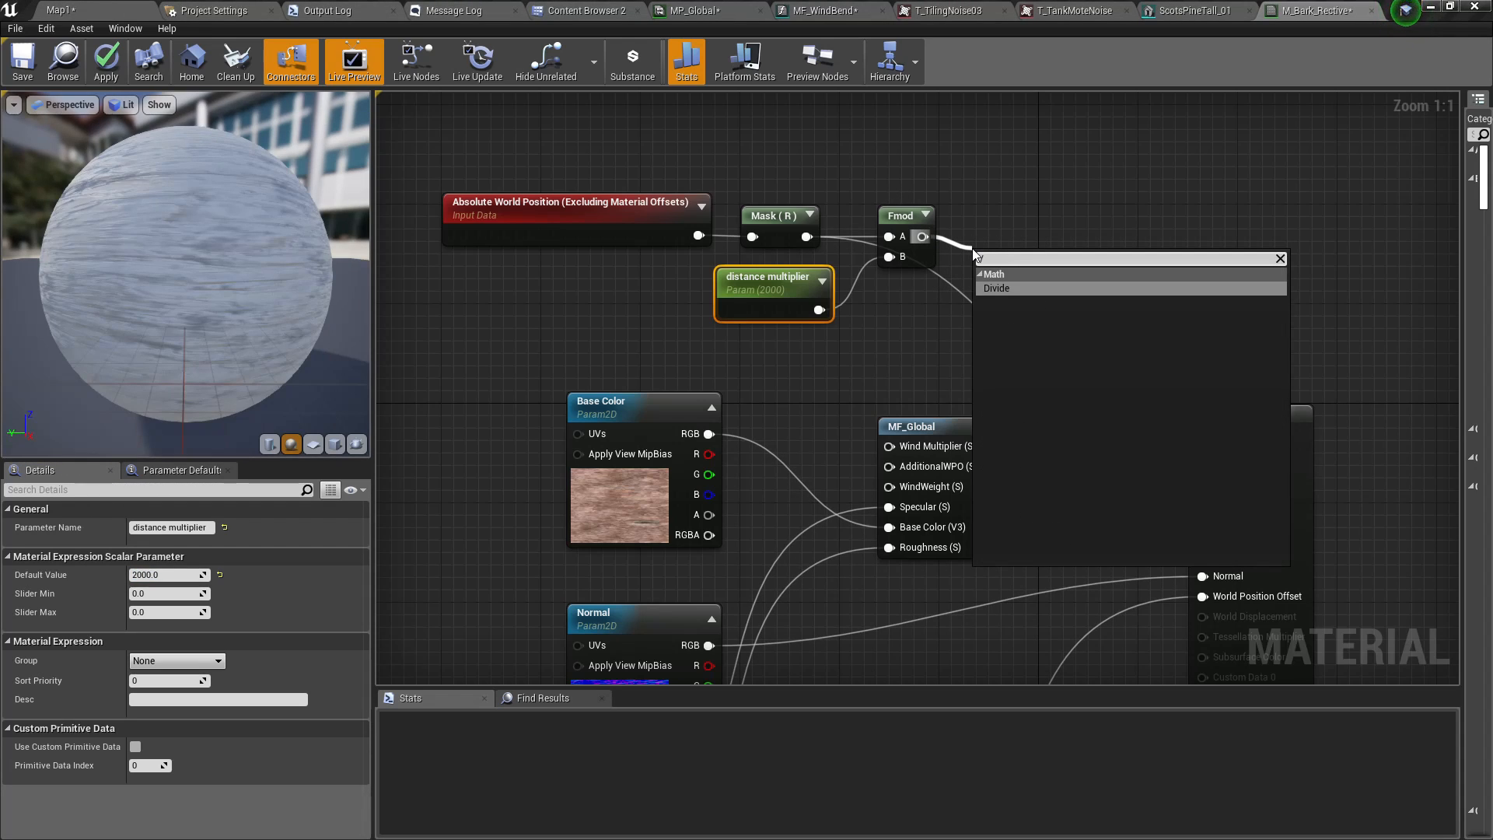
pyautogui.press('Return')
pyautogui.moveTo(819, 310); pyautogui.dragTo(981, 302)
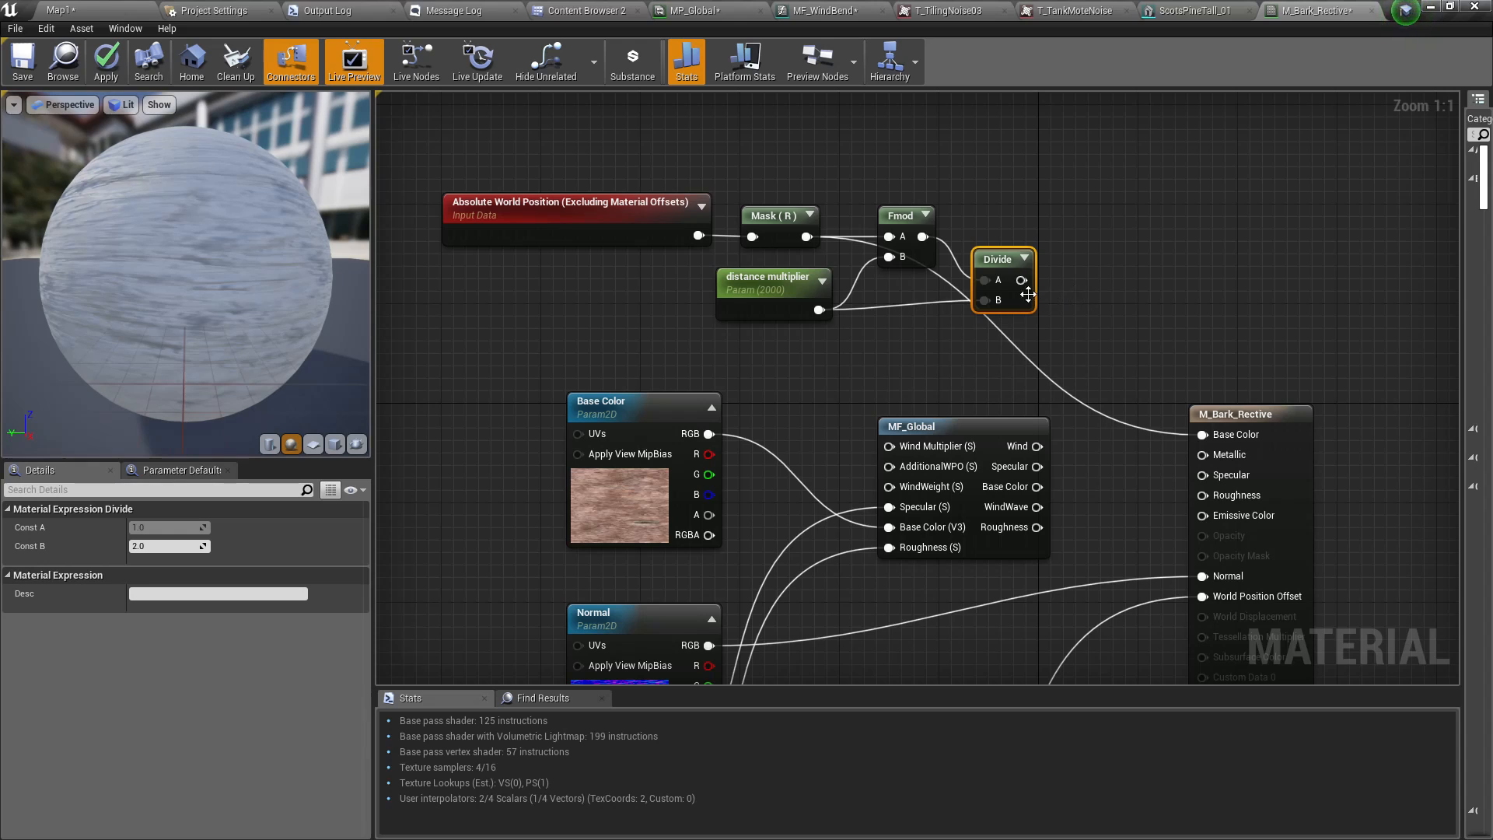
# - Connect the Divide output to the material's Base Color and apply the material
pyautogui.moveTo(1019, 278); pyautogui.dragTo(1097, 326)
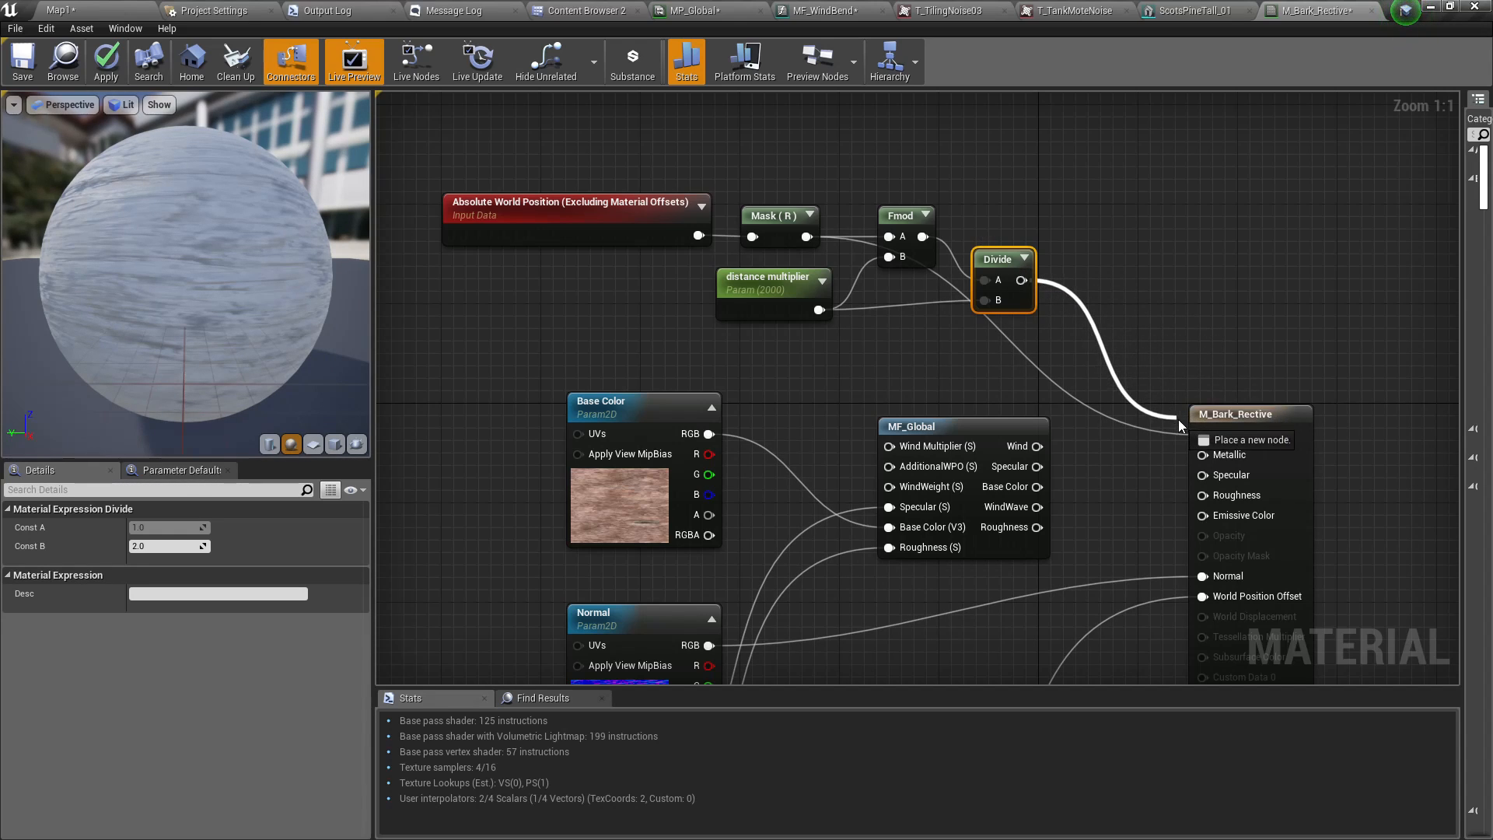
pyautogui.moveTo(1178, 418); pyautogui.dragTo(1205, 436)
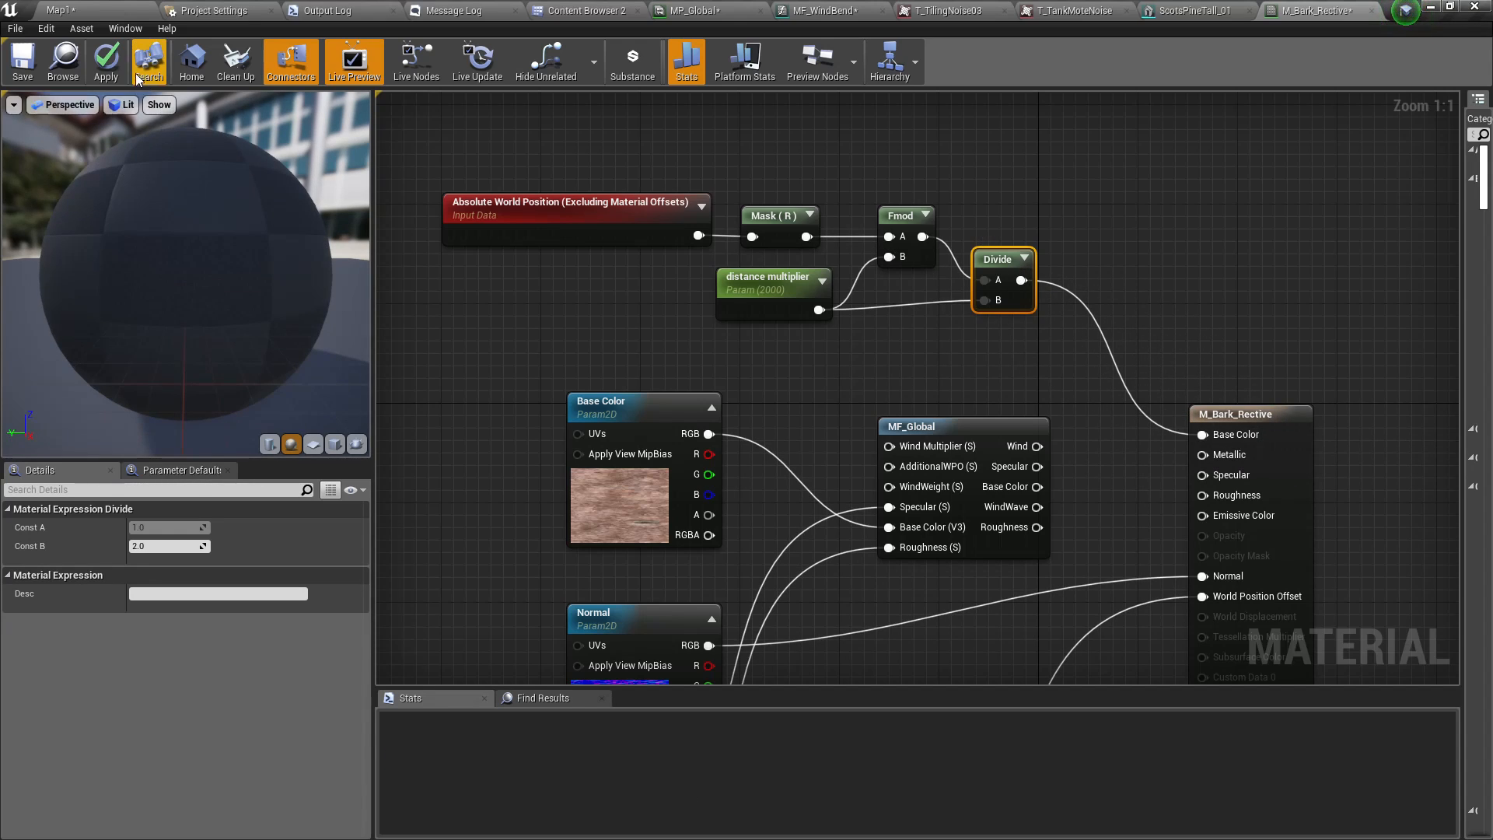
pyautogui.click(106, 62)
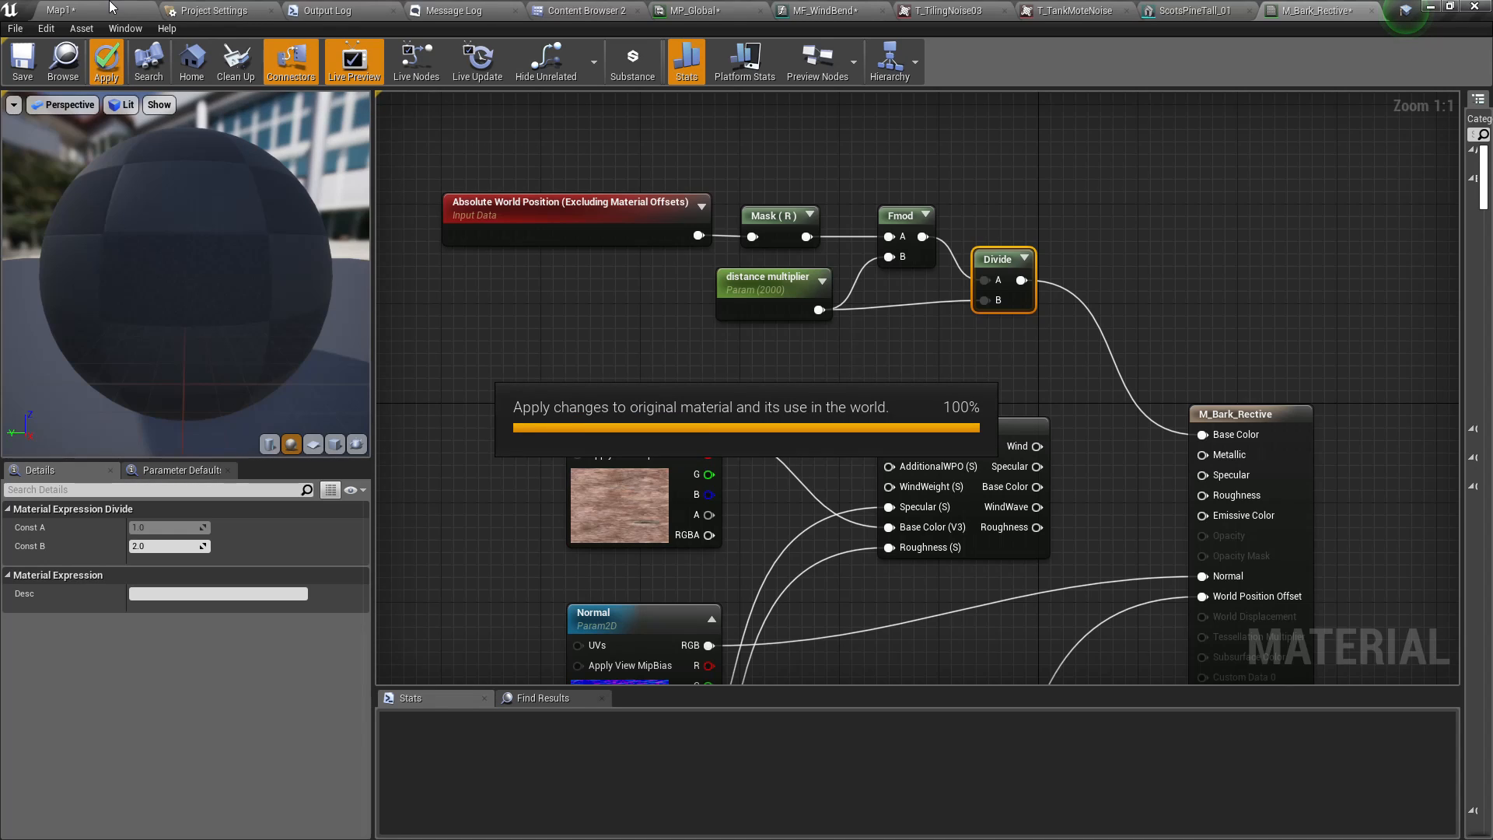
# - In Map1, slide the cube along the X axis and stretch it to an X scale of 48.25
pyautogui.click(109, 8)
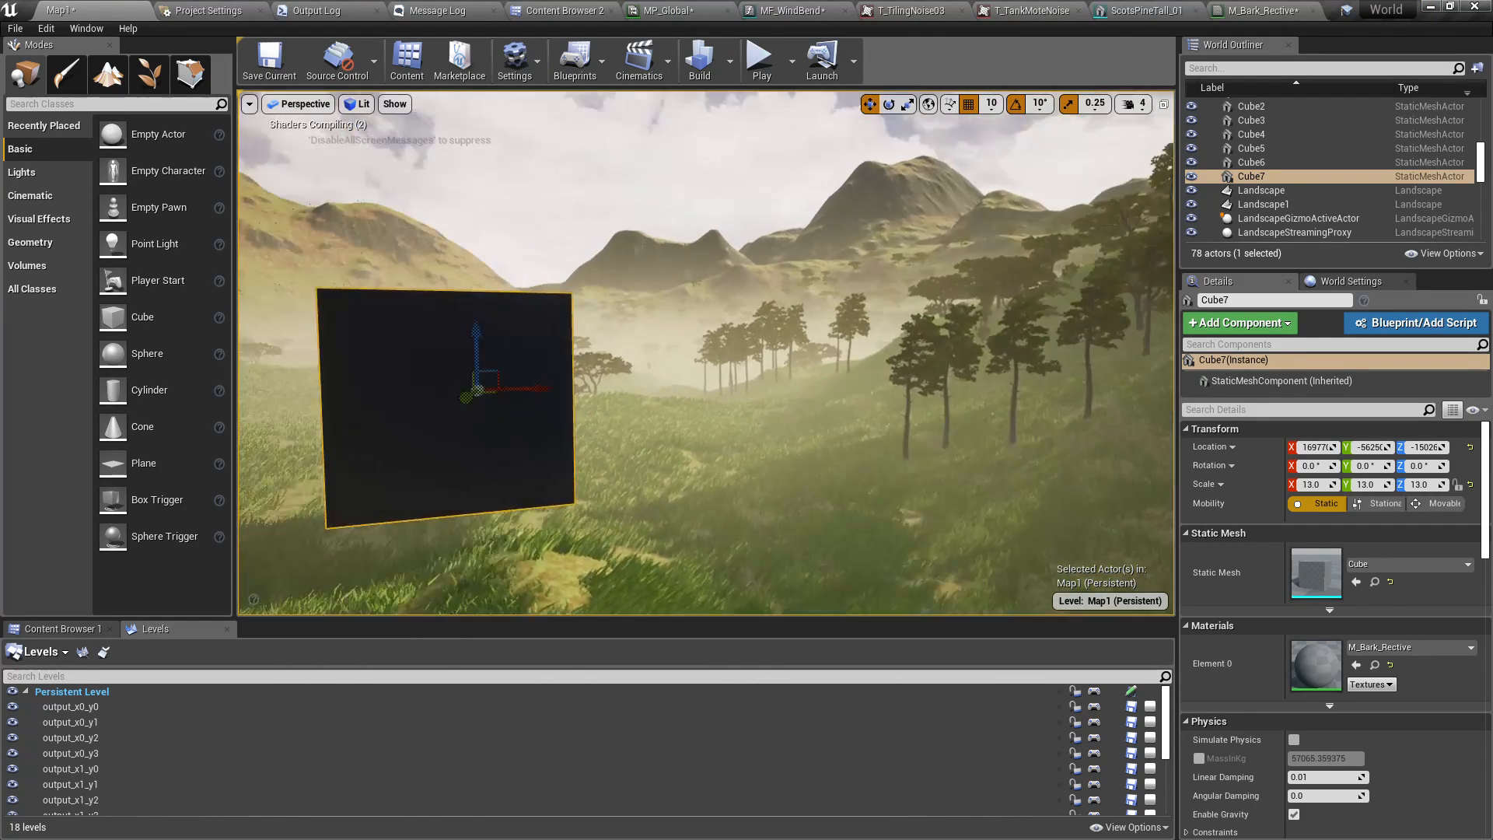
pyautogui.press('f')
pyautogui.moveTo(710, 394); pyautogui.dragTo(783, 401)
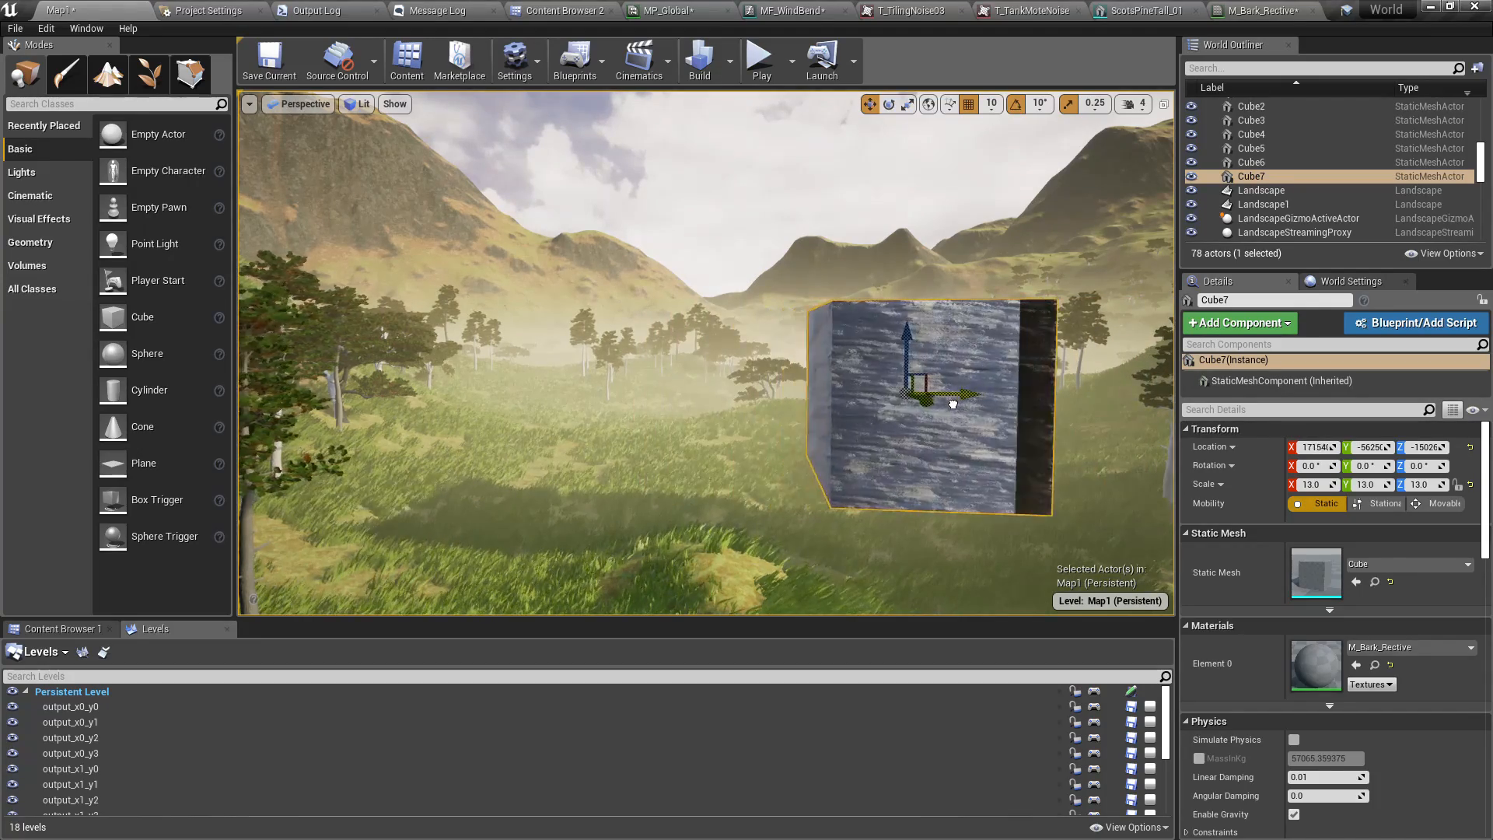
pyautogui.moveTo(920, 444); pyautogui.dragTo(912, 379, button='right')
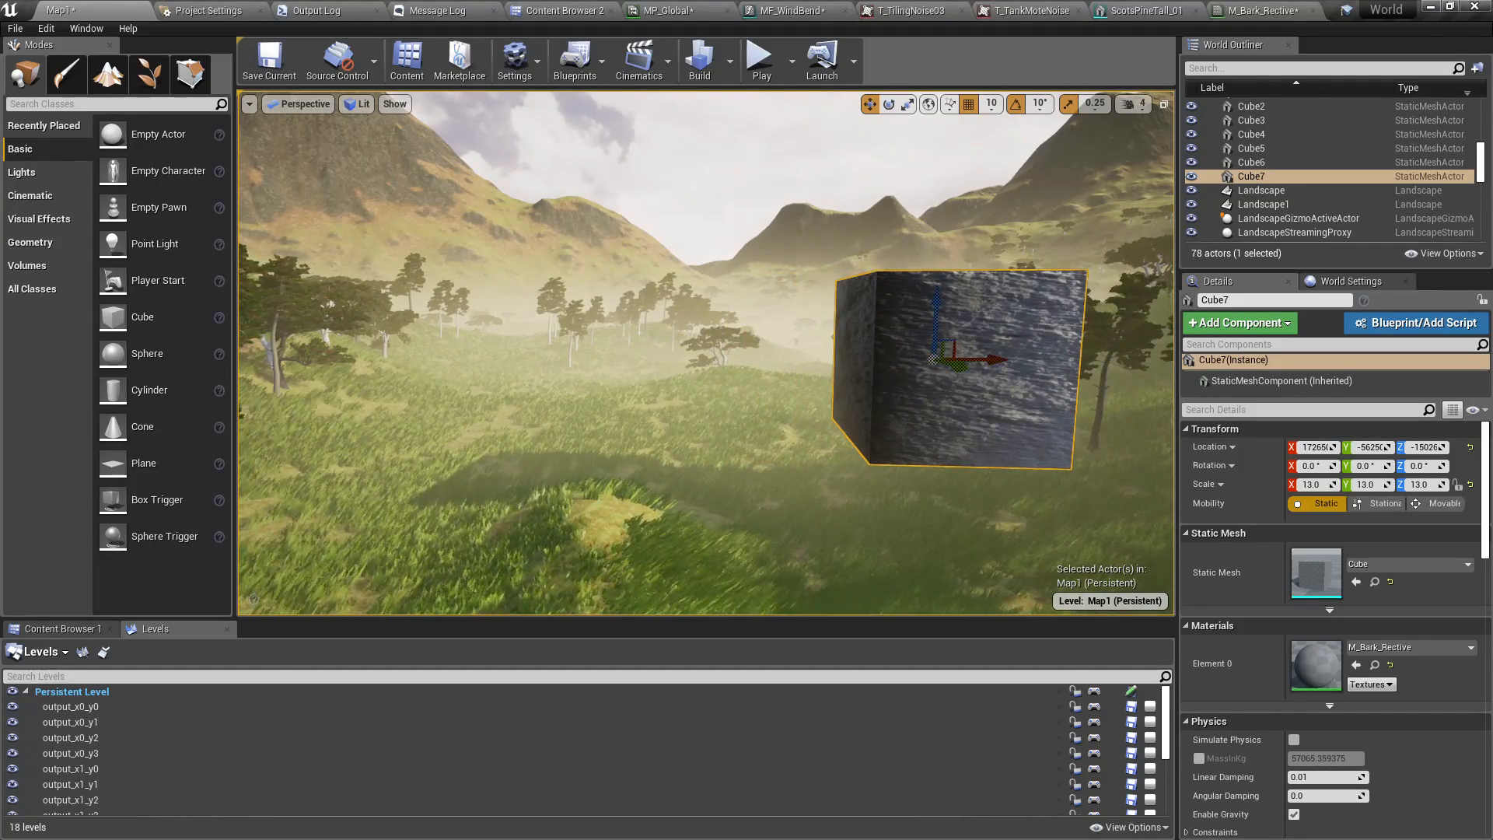
pyautogui.moveTo(928, 404); pyautogui.dragTo(887, 404, button='right')
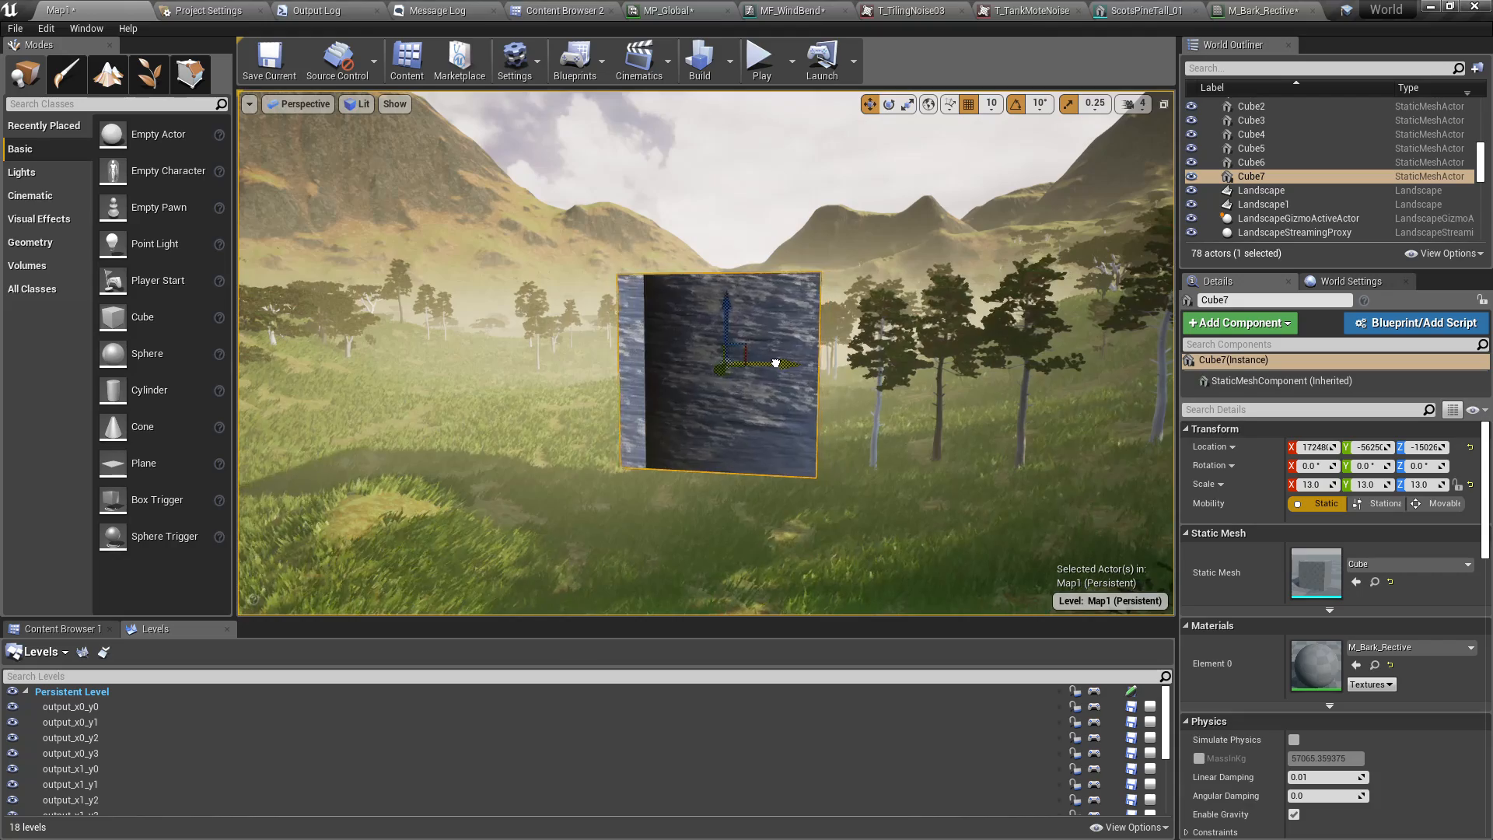
pyautogui.moveTo(786, 362); pyautogui.dragTo(805, 420, button='right')
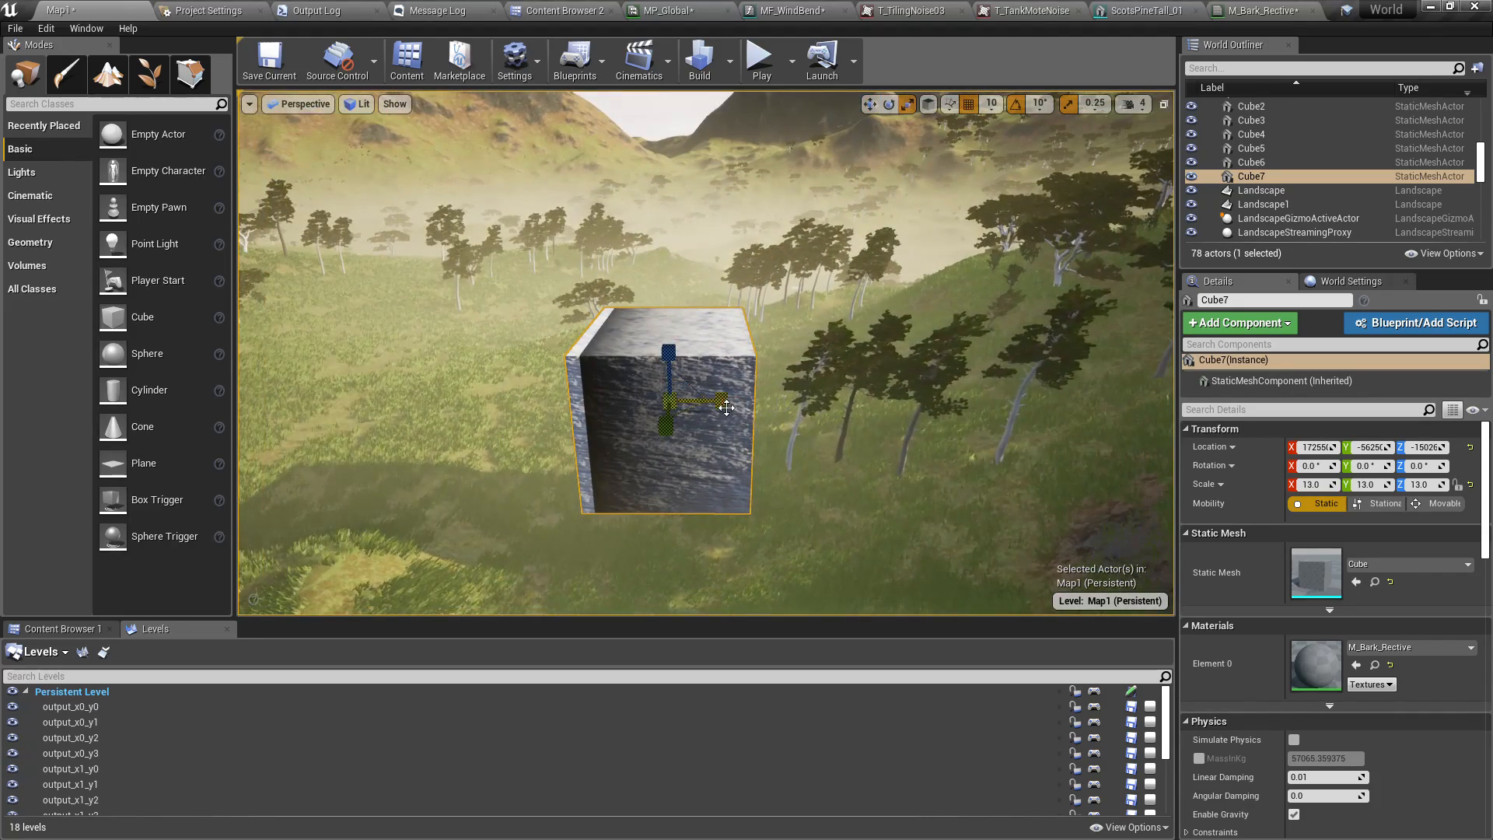
pyautogui.moveTo(731, 401); pyautogui.dragTo(836, 401)
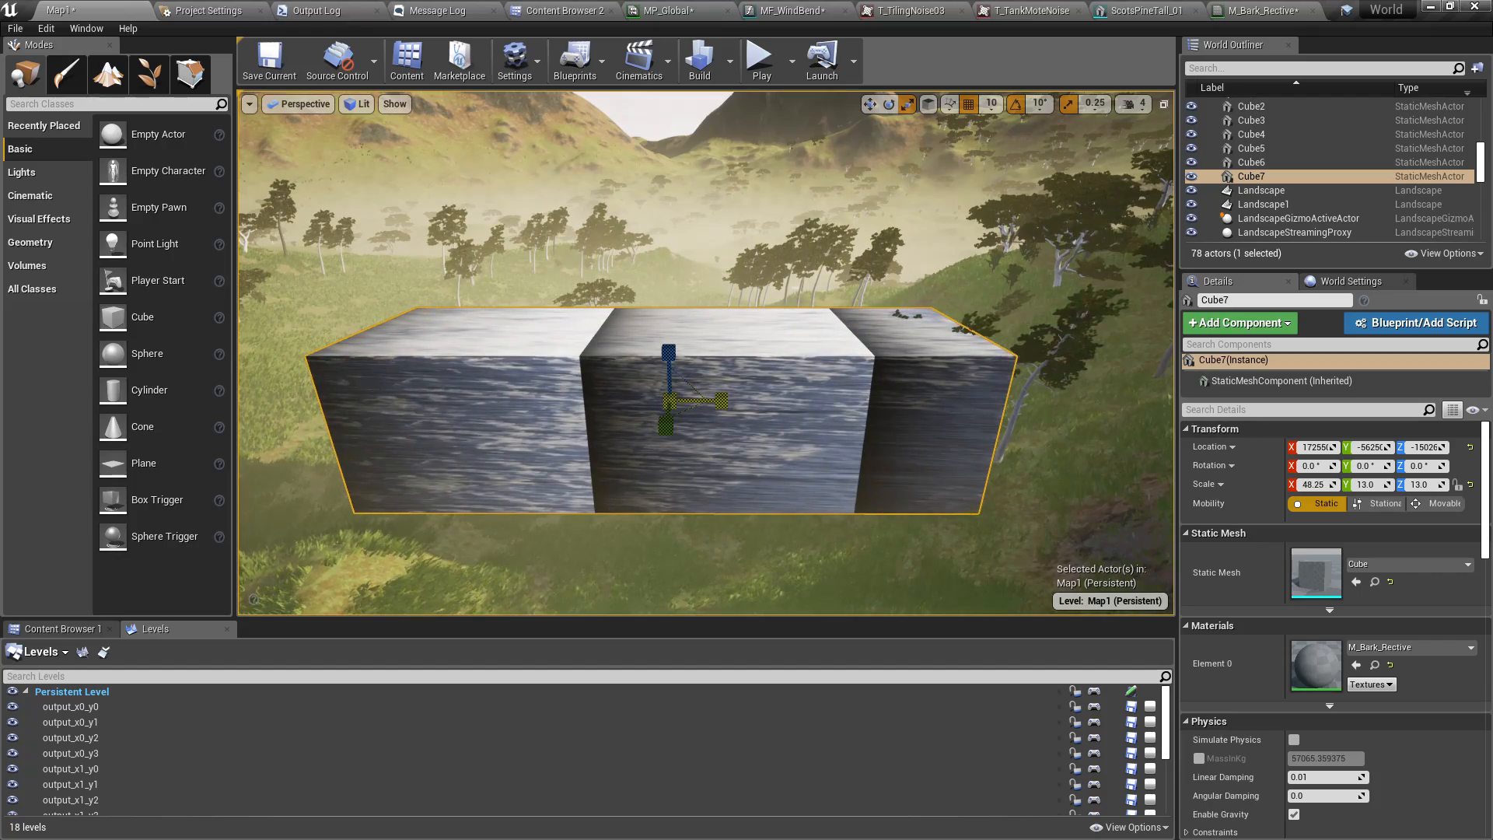
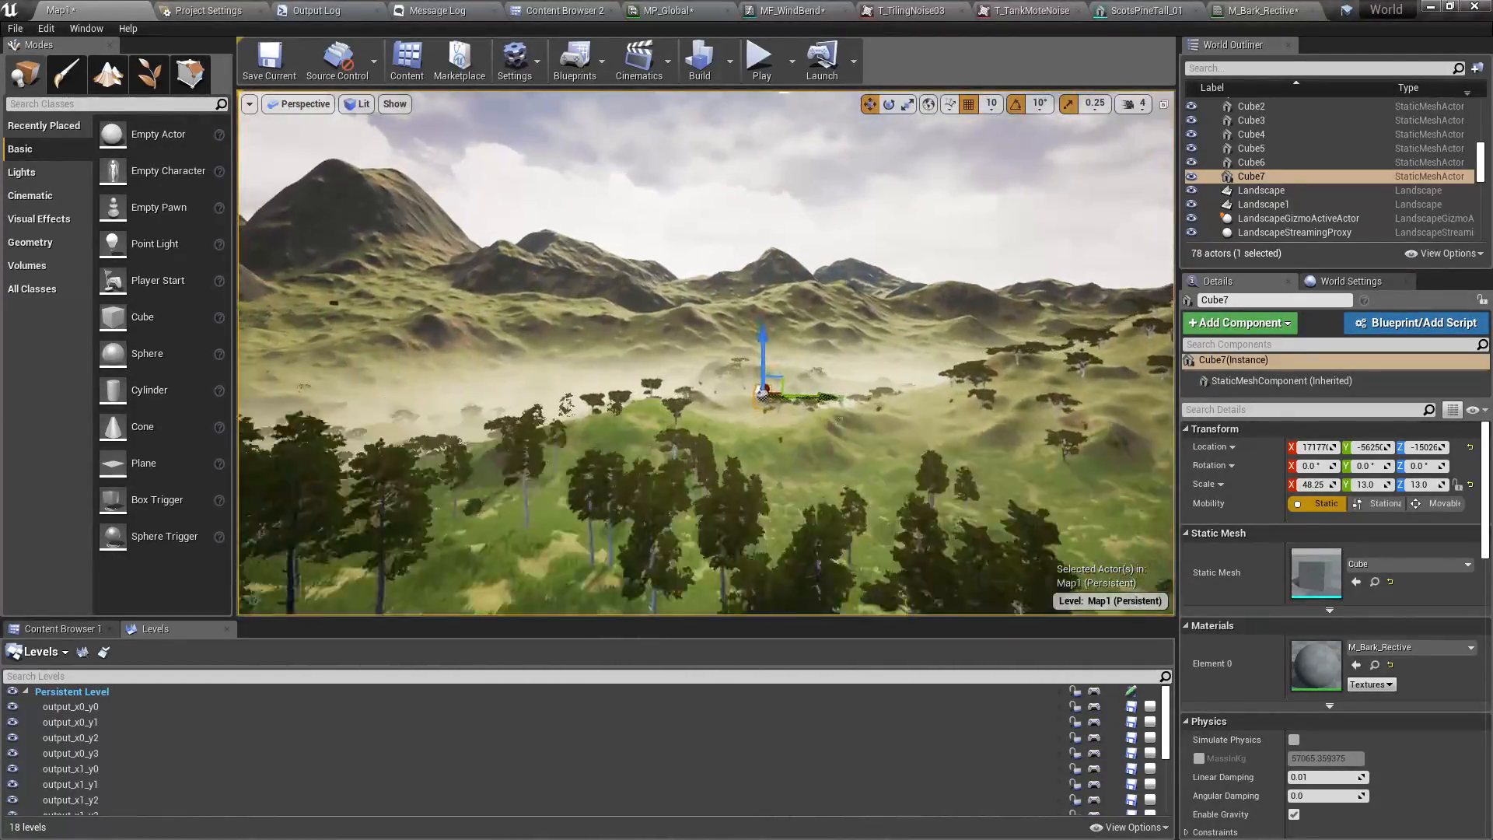
# - Frame the stretched cube in Map1 and view its long side to examine the repeating gradient
pyautogui.press('f')
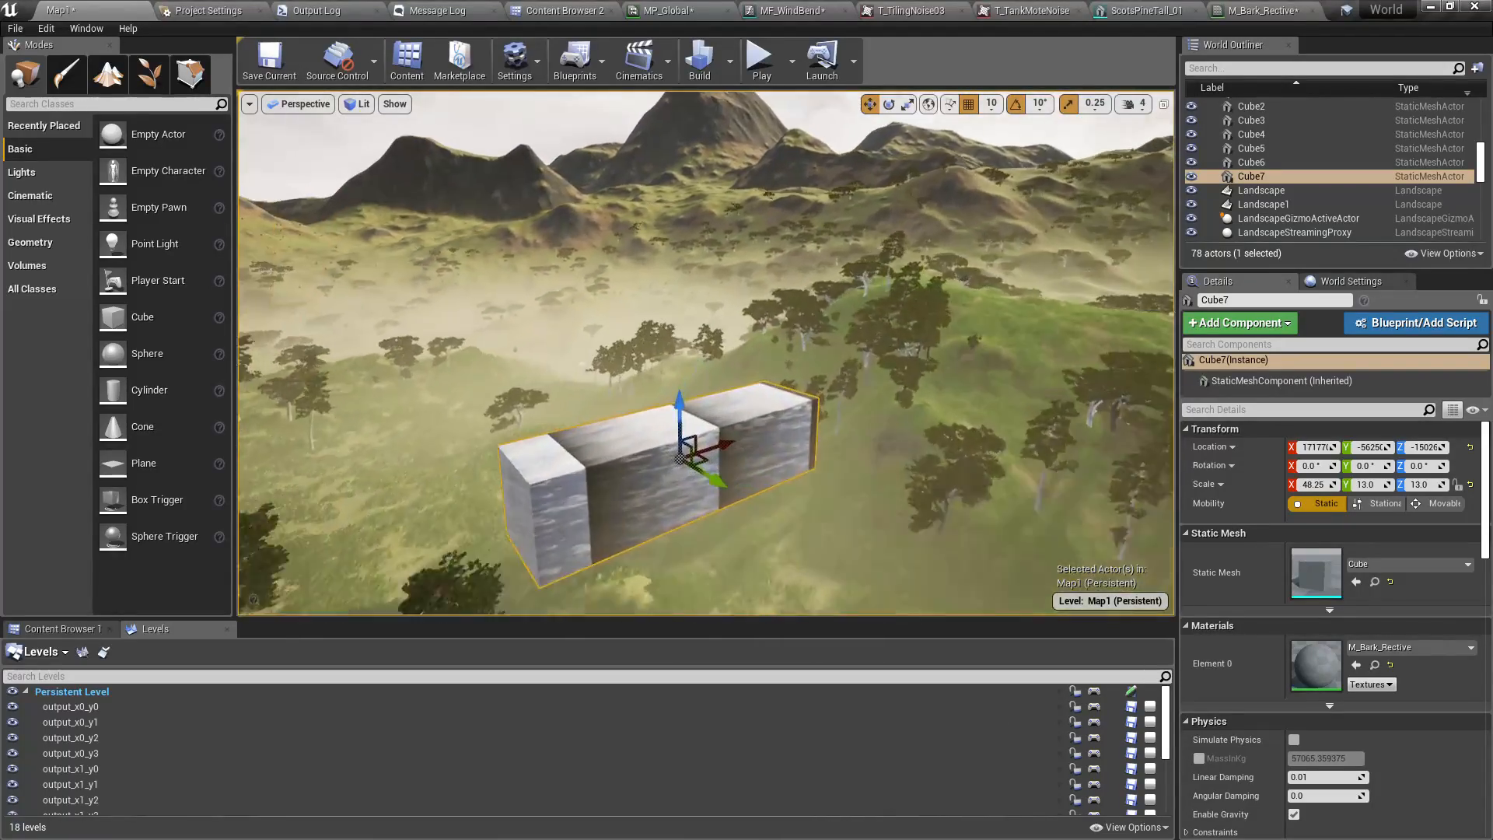
pyautogui.moveTo(706, 353); pyautogui.dragTo(646, 280, button='right')
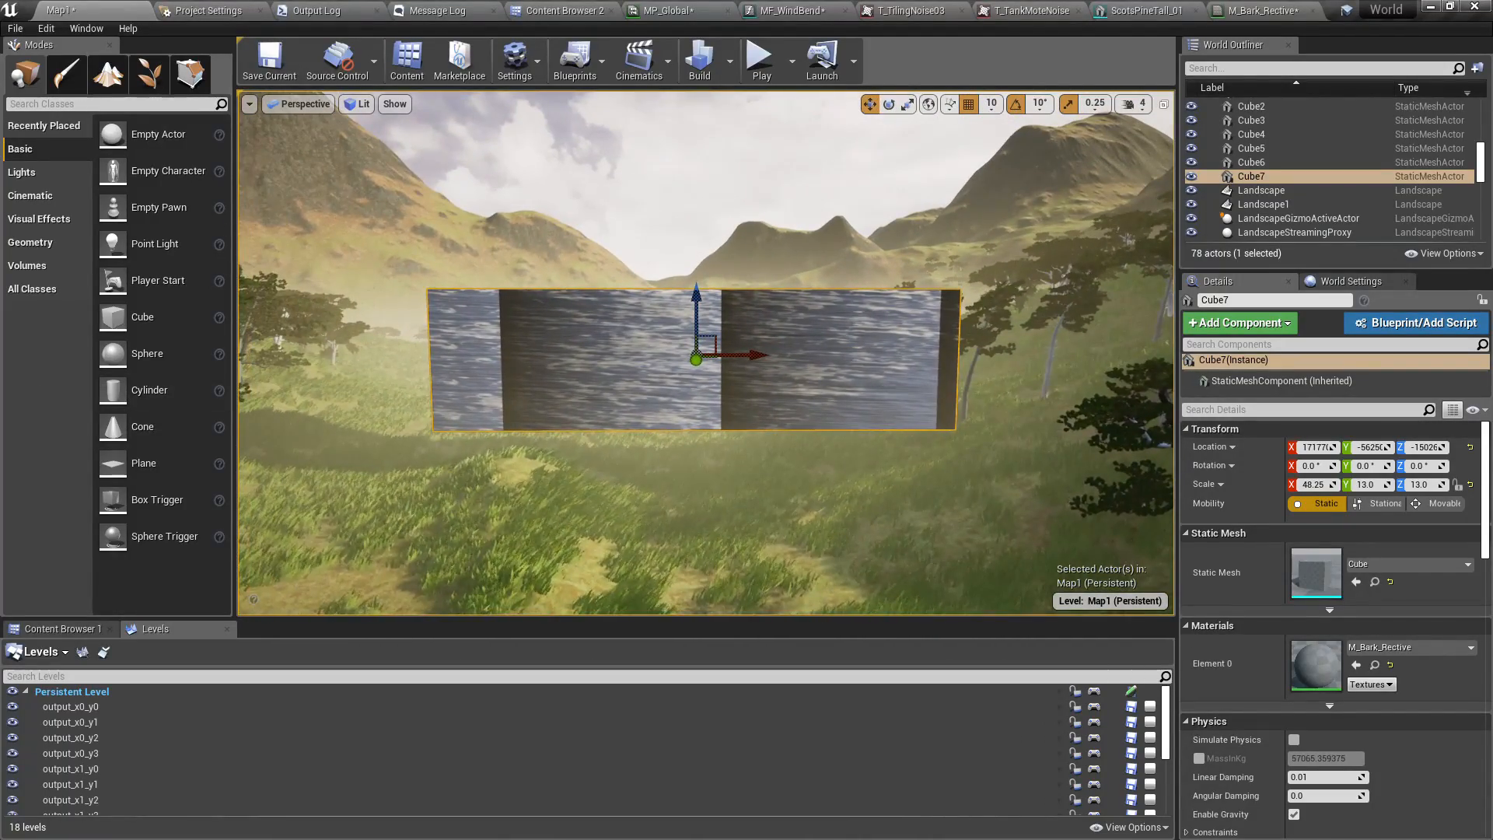
pyautogui.moveTo(340, 391); pyautogui.dragTo(258, 388, button='right')
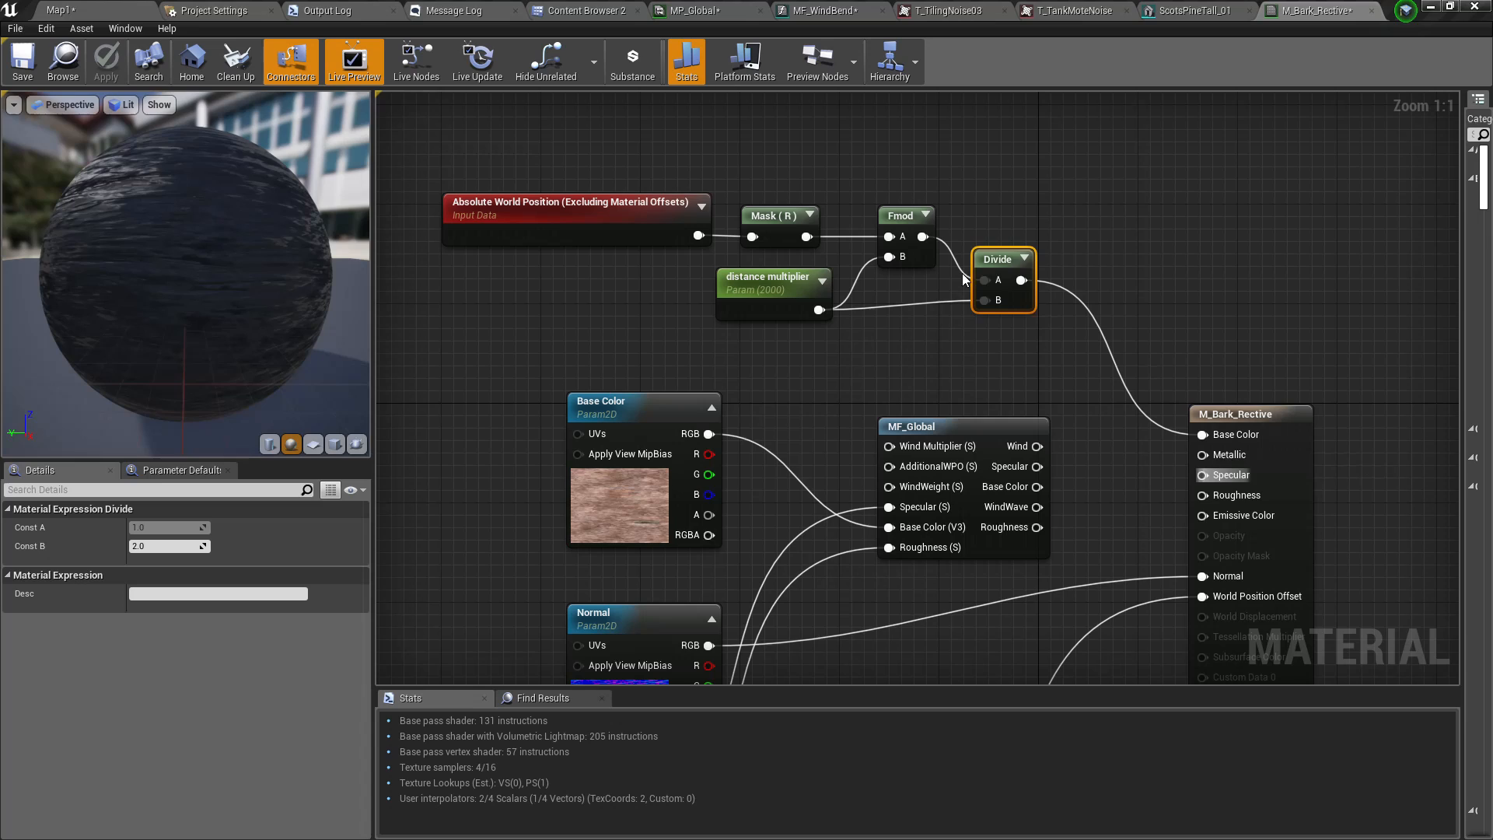
# - Add a Sine node after the Divide in M_Bark_Rective, connect it to Base Color, and align it beside the Divide
pyautogui.moveTo(671, 169); pyautogui.dragTo(1004, 280)
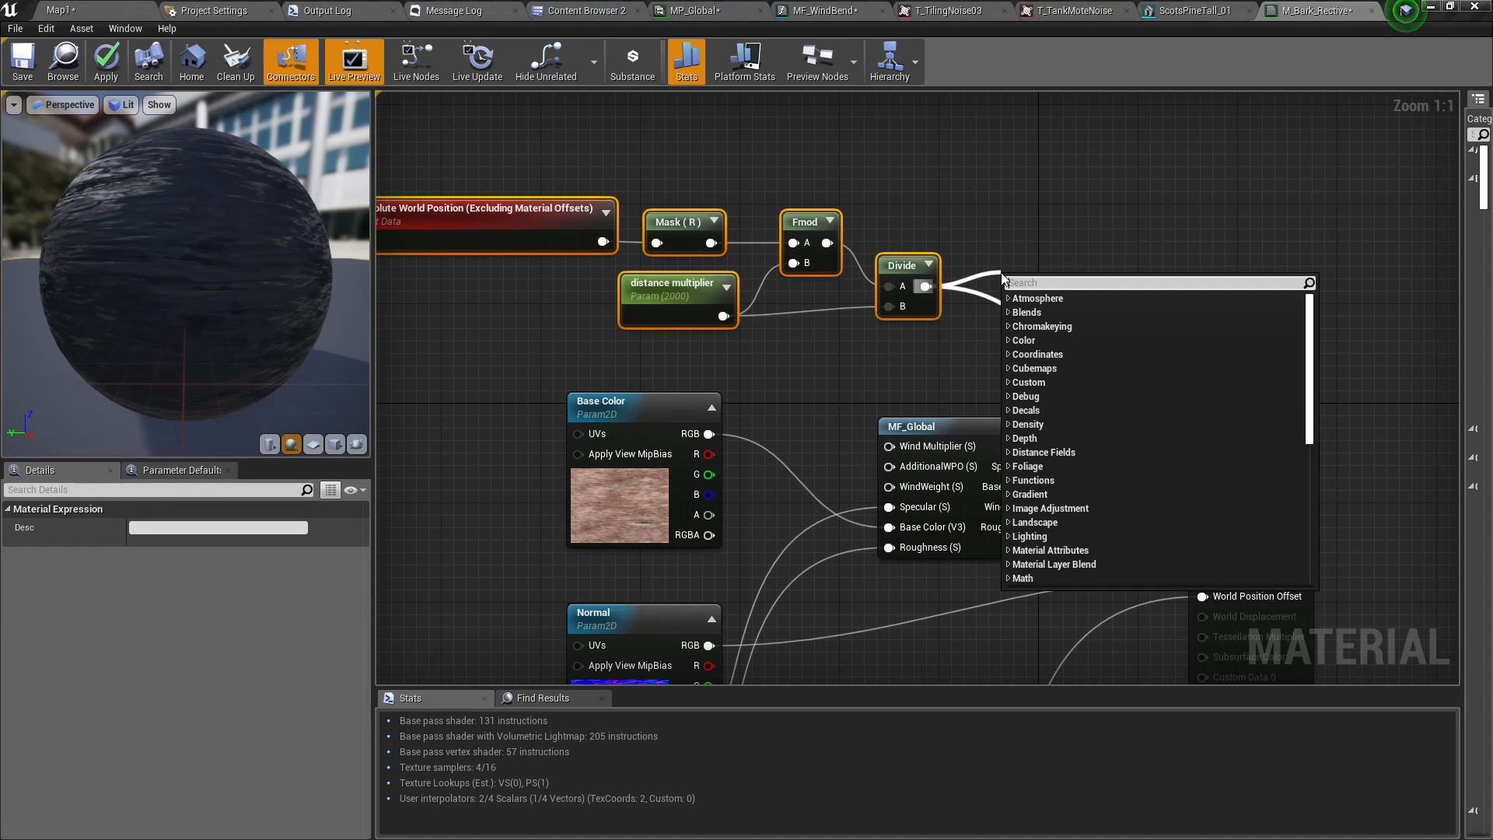
pyautogui.write('sin')
pyautogui.press('Return')
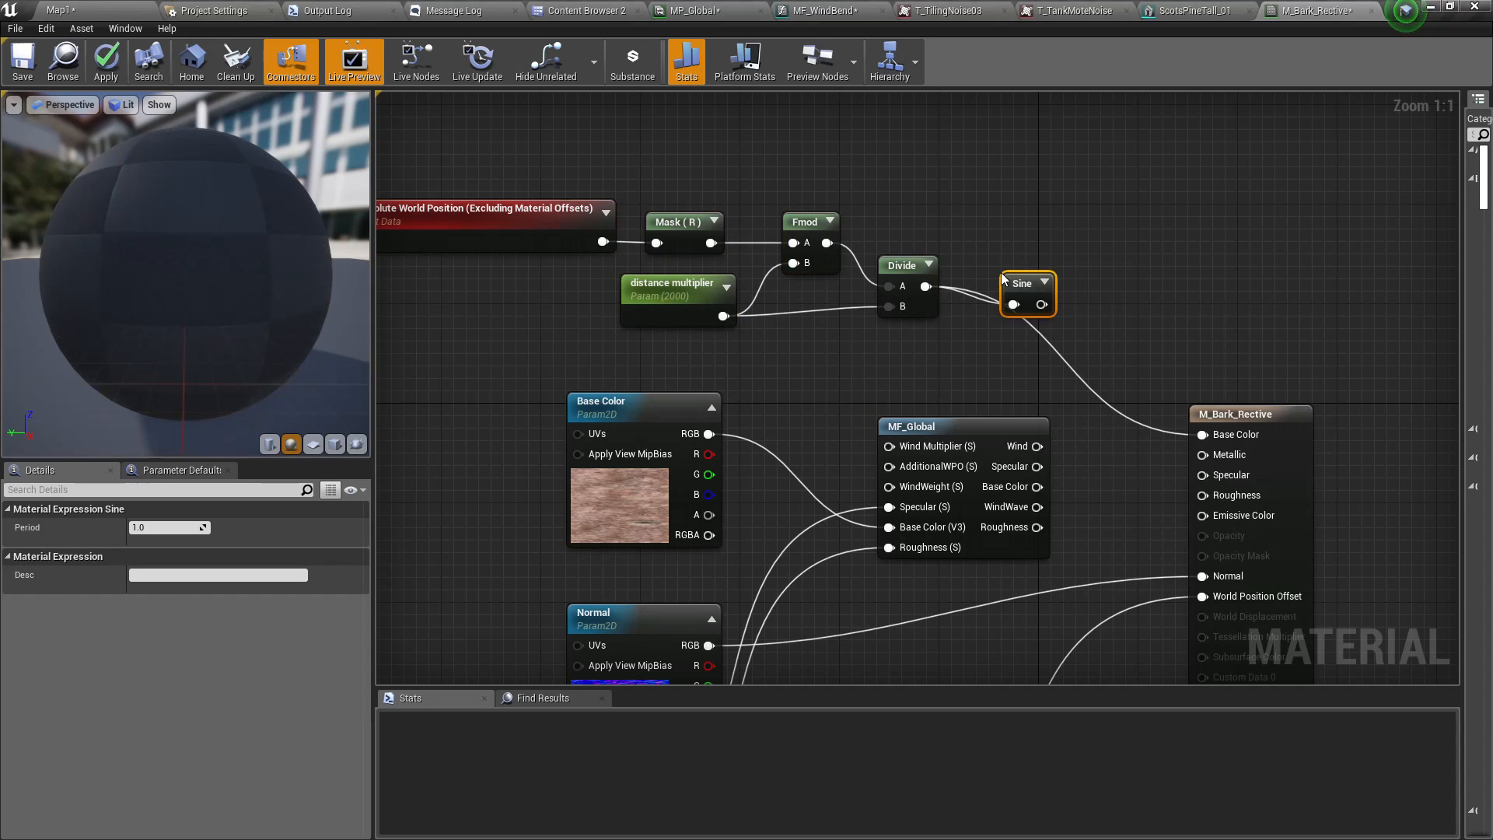
pyautogui.moveTo(1042, 304); pyautogui.dragTo(1211, 438)
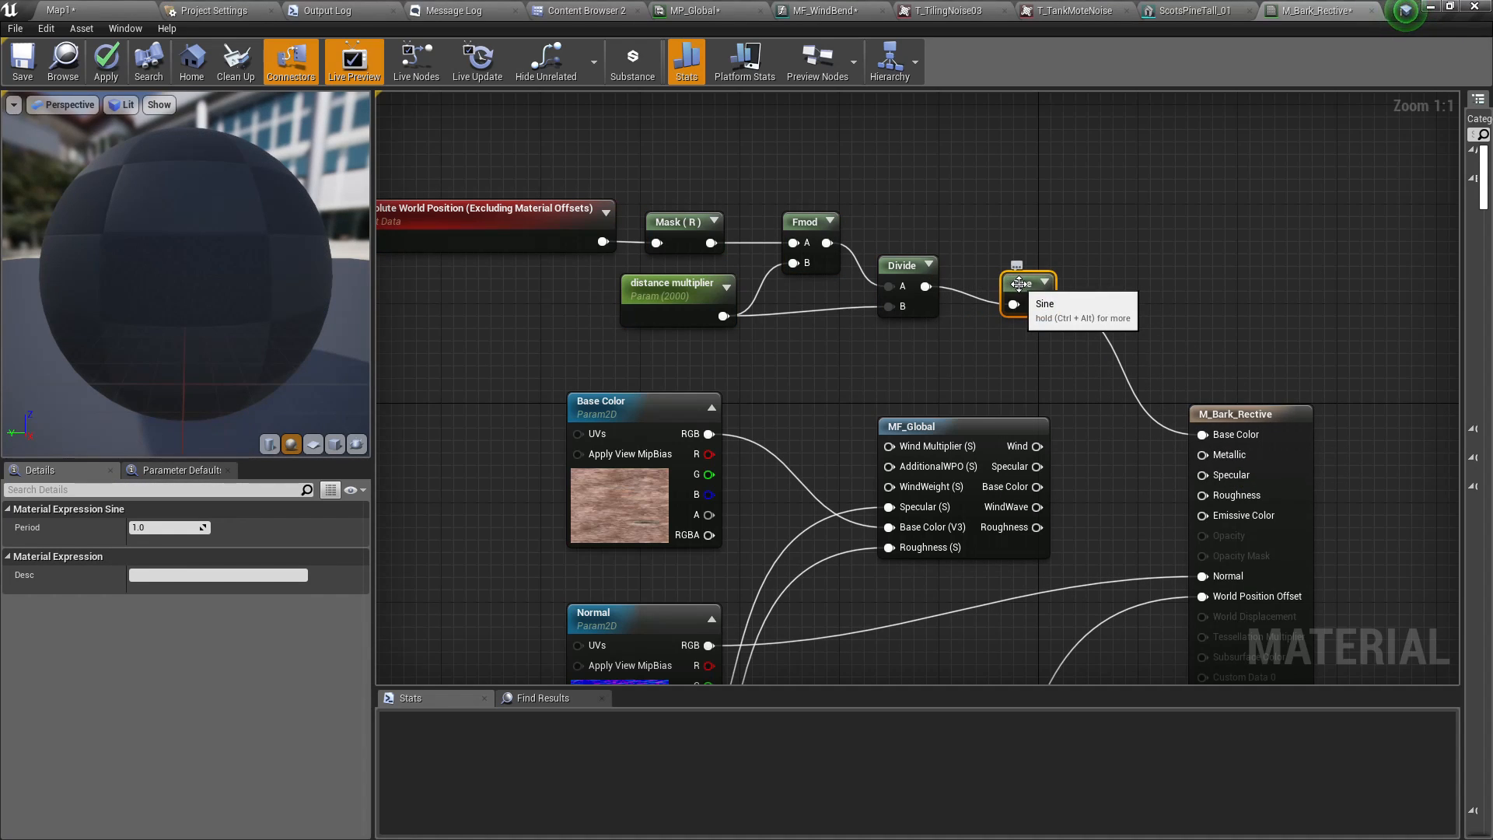
pyautogui.moveTo(1018, 284); pyautogui.dragTo(994, 266)
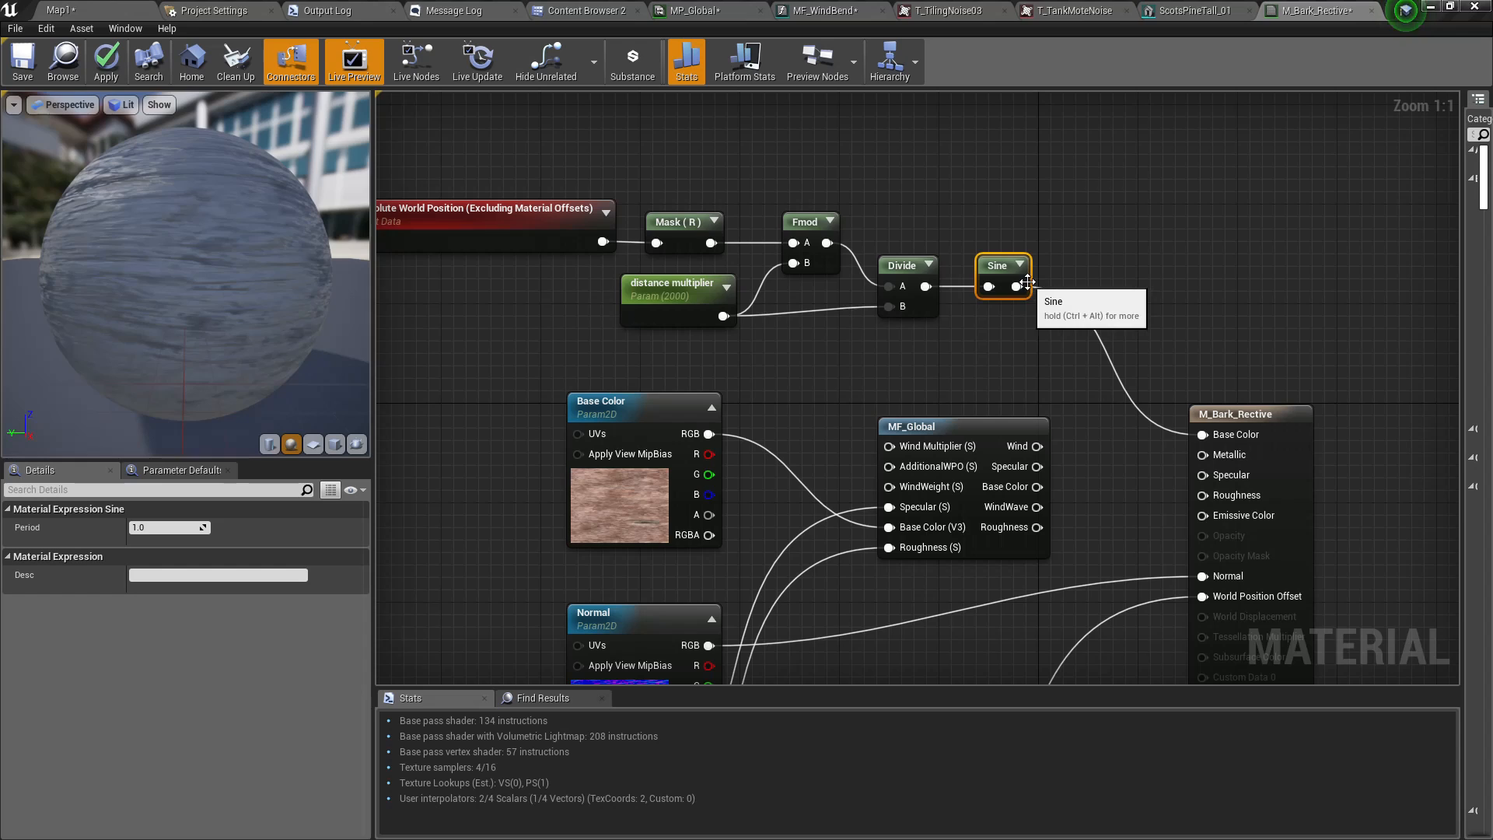
# - Feed the Sine output into a new Add node with a constant B of 1
pyautogui.moveTo(1019, 285); pyautogui.dragTo(1073, 283)
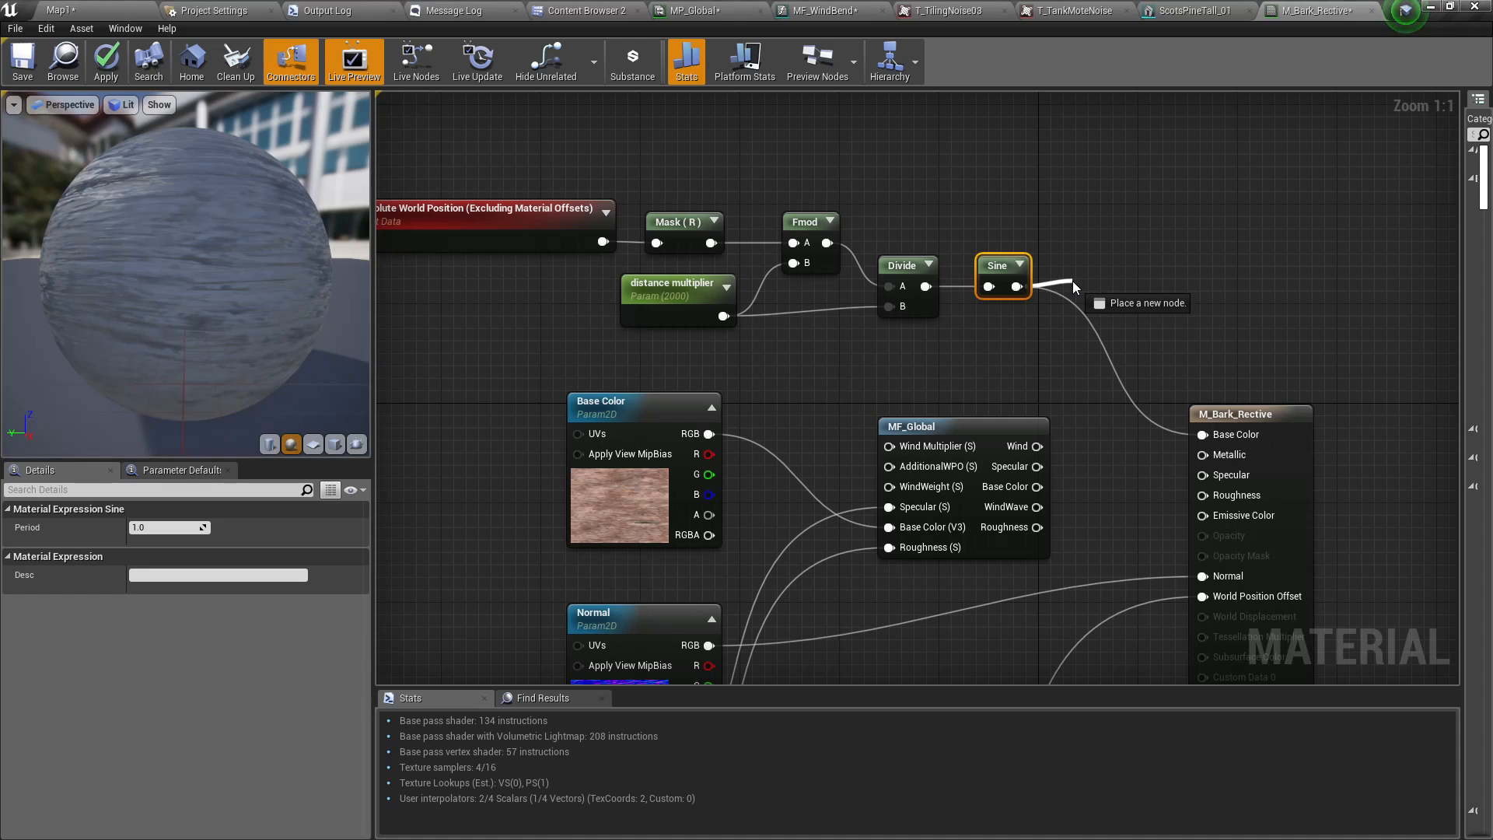
pyautogui.moveTo(1073, 283); pyautogui.dragTo(1074, 283)
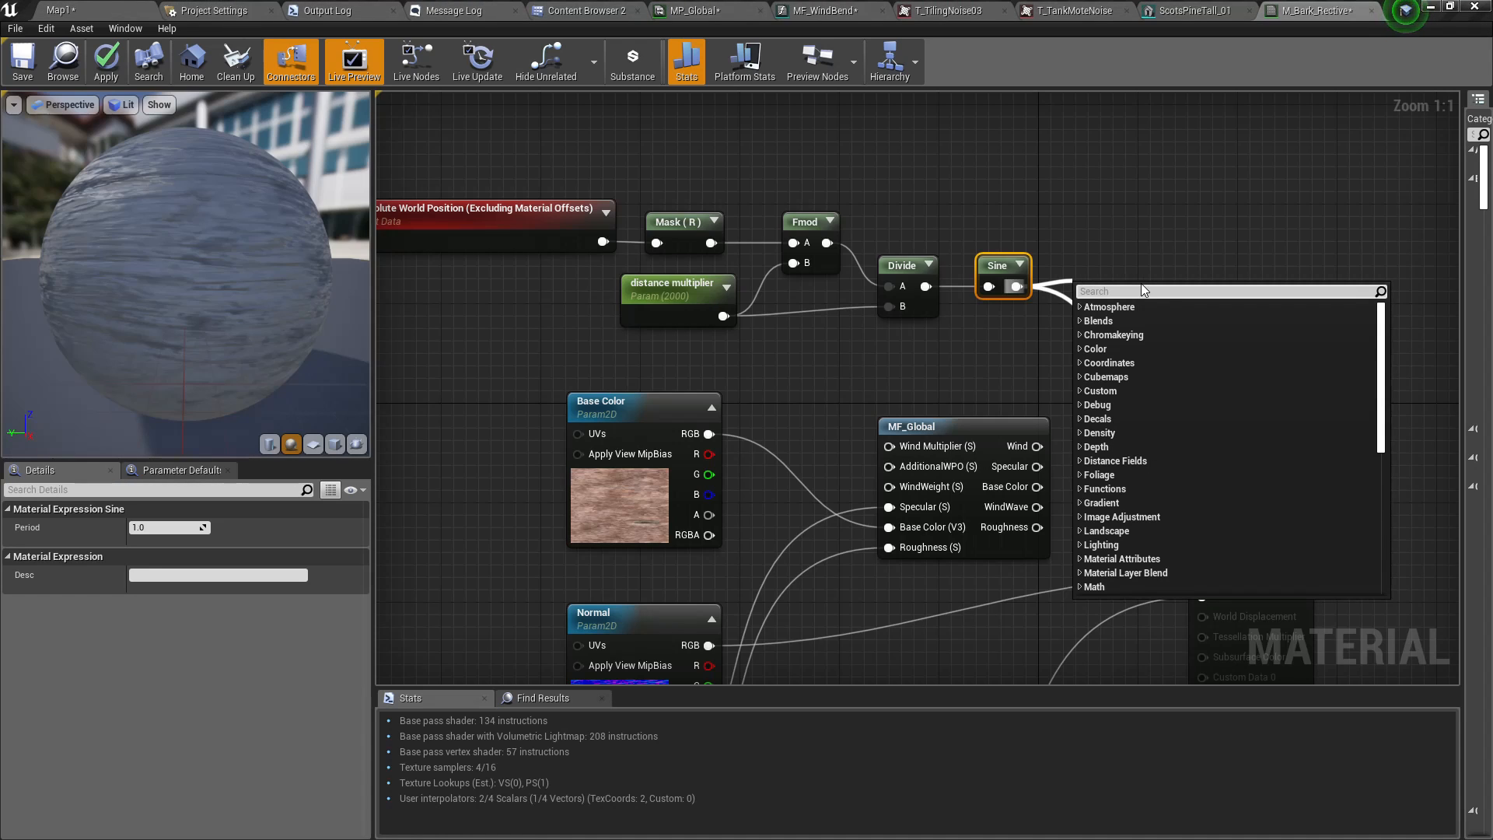
pyautogui.write('+')
pyautogui.press('Return')
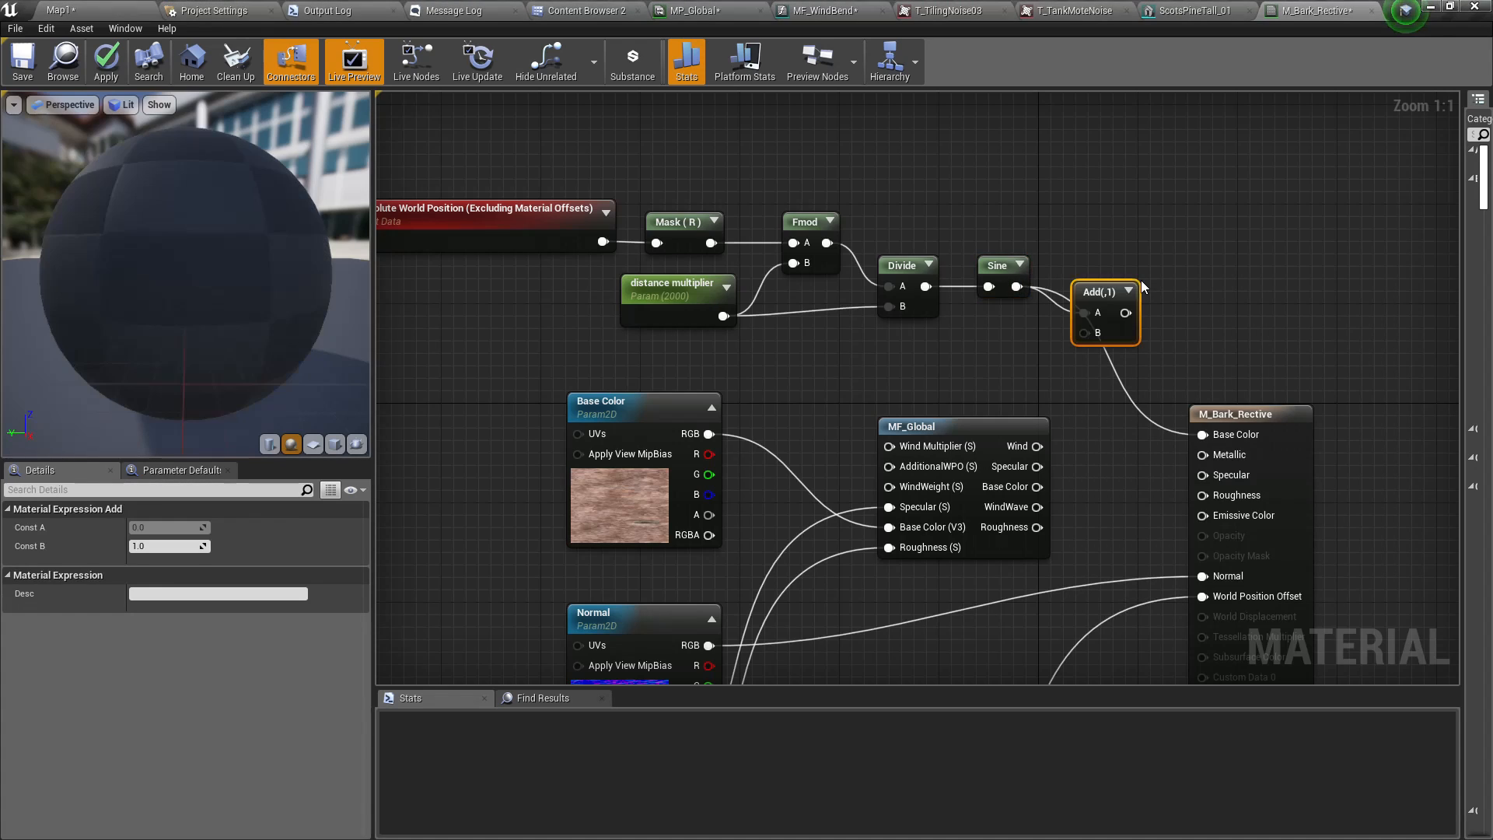
# - Divide the Add result by 2 with a new Divide node, connect it to Base Color, and apply the material
pyautogui.moveTo(1105, 285); pyautogui.dragTo(1152, 272)
pyautogui.write('/')
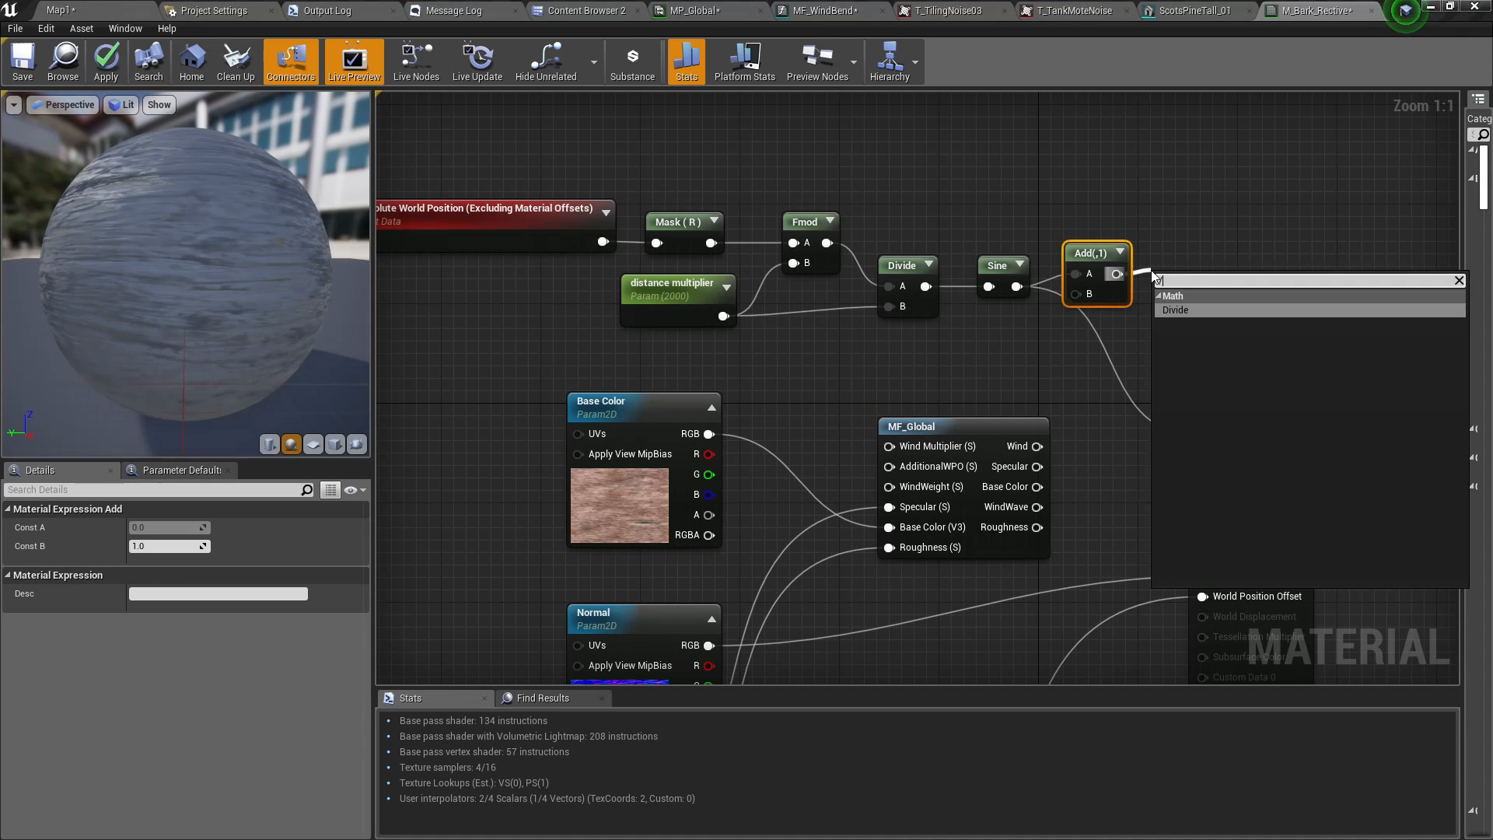
pyautogui.press('Return')
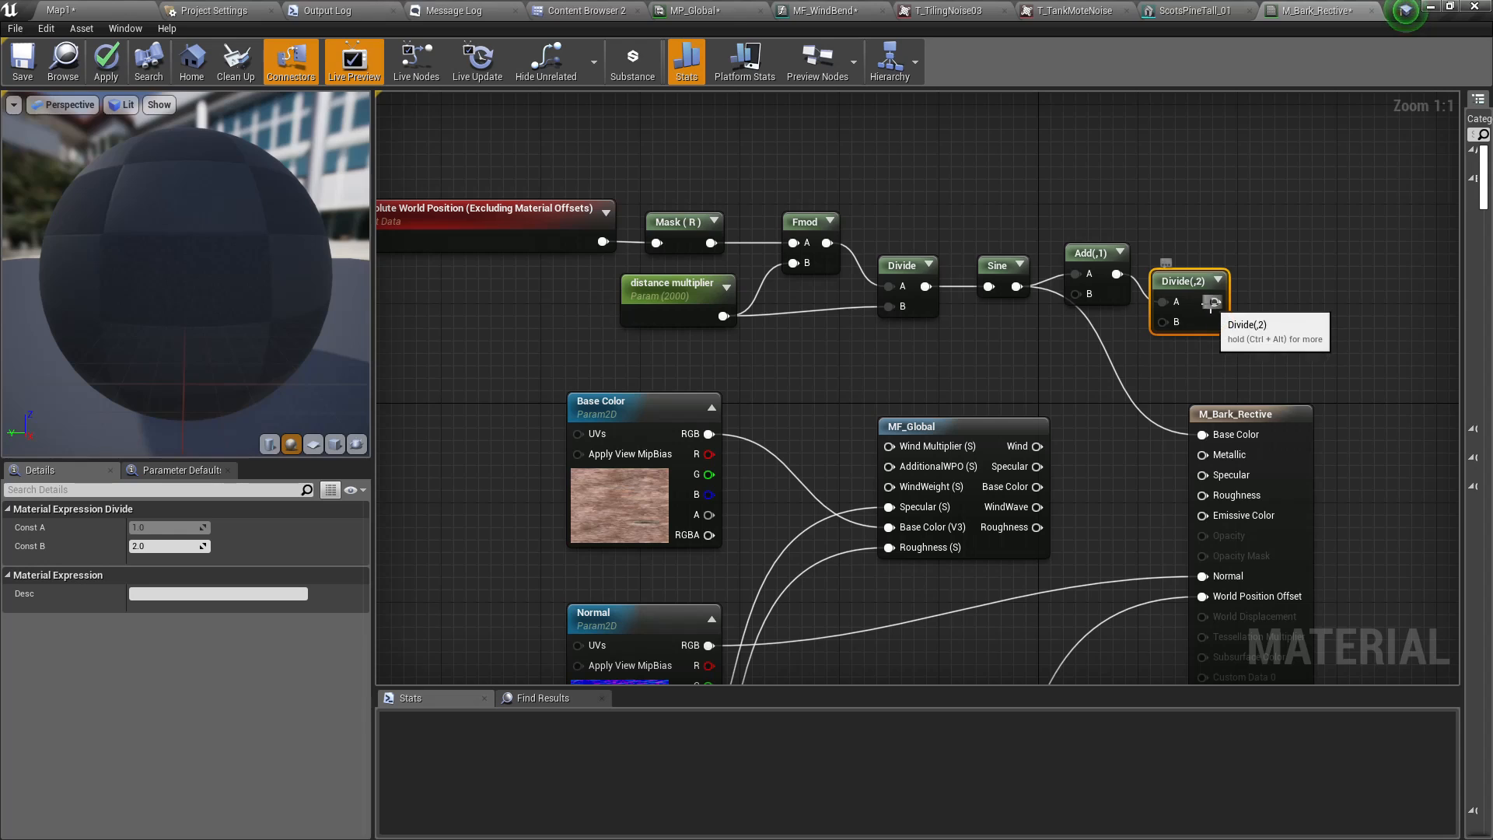
pyautogui.moveTo(1214, 302); pyautogui.dragTo(1202, 434)
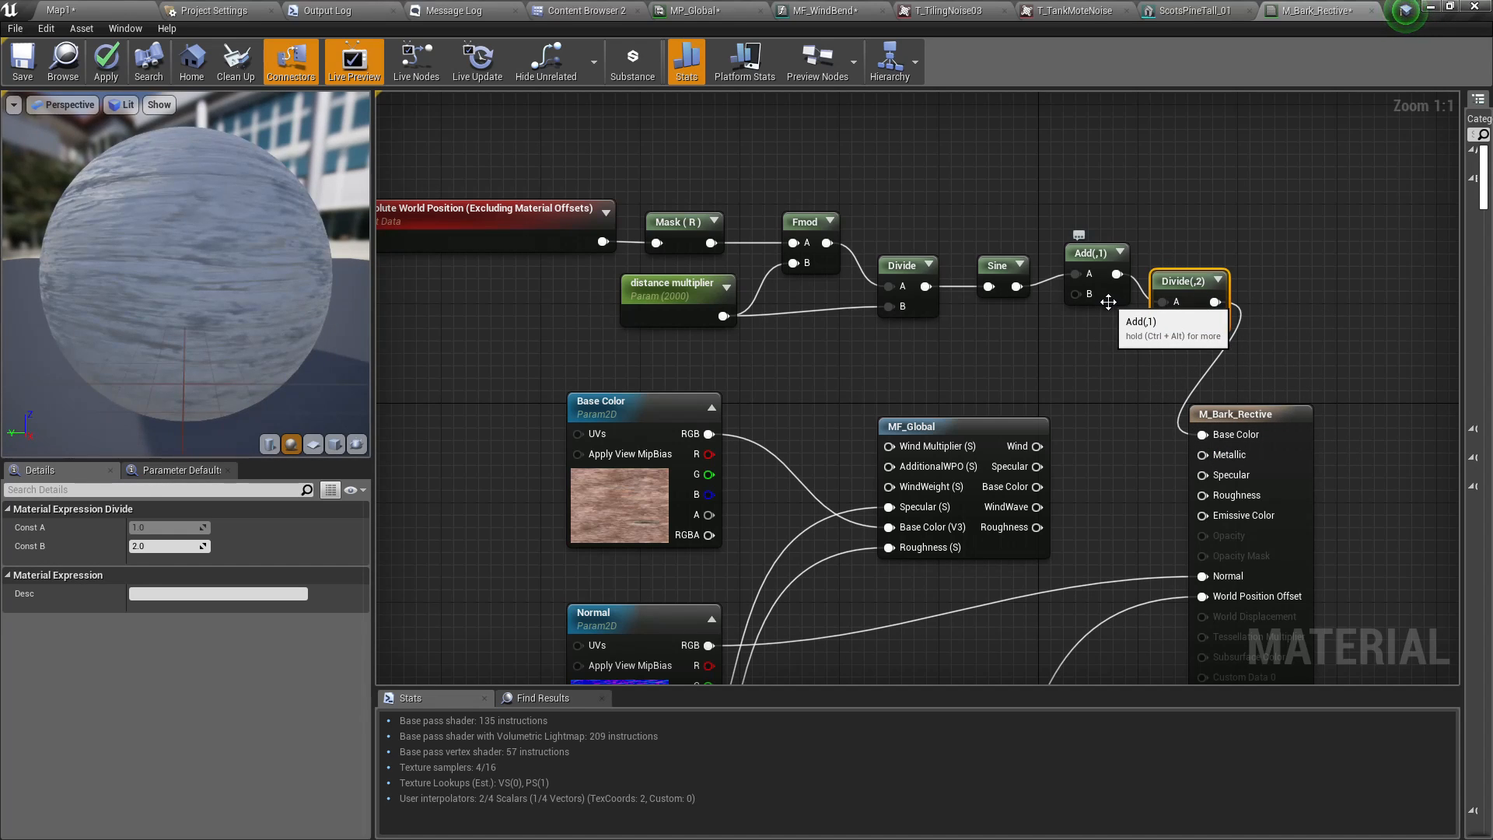
pyautogui.click(105, 62)
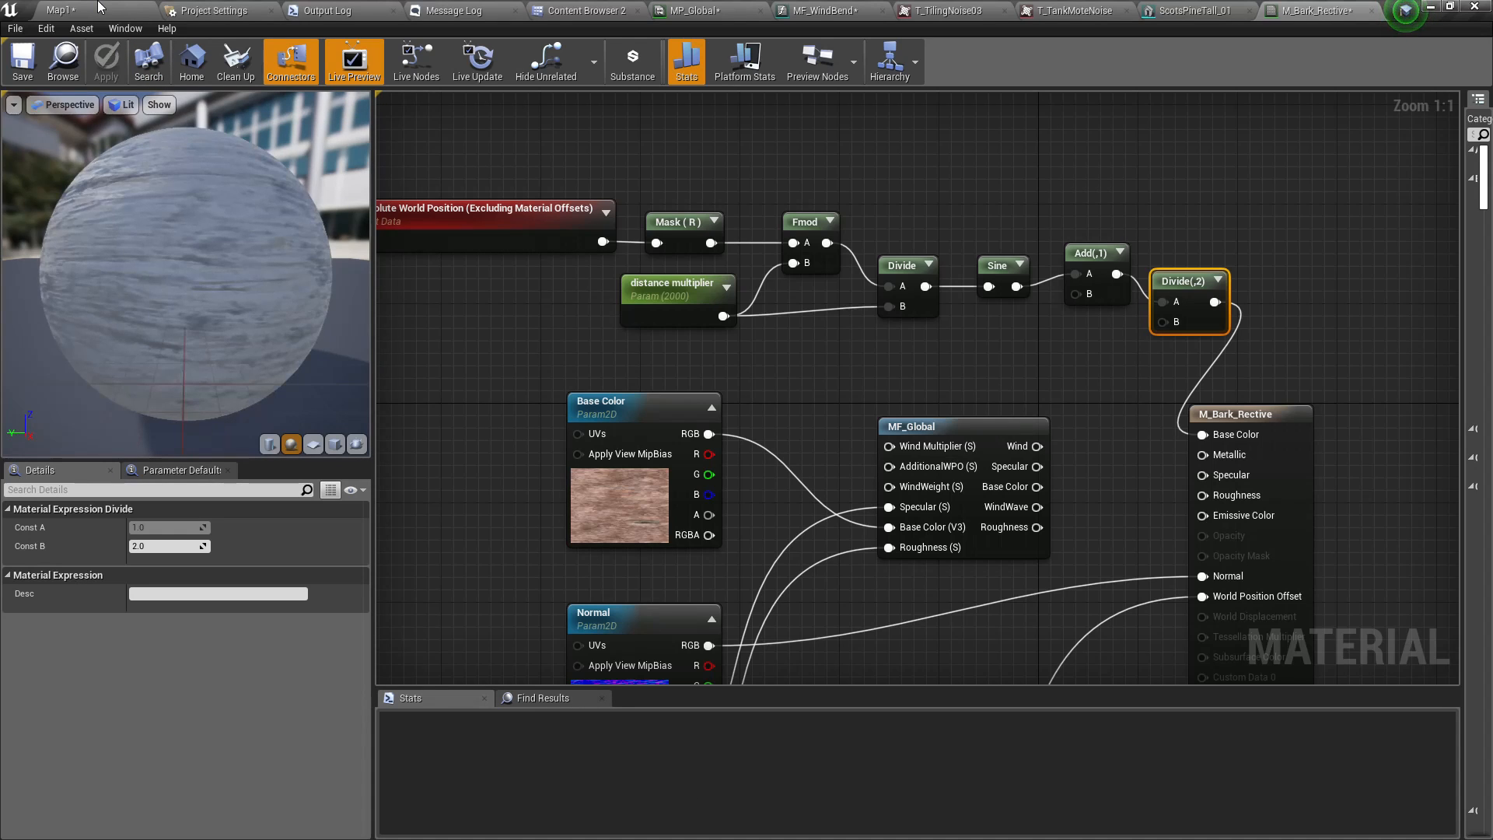
# - In Map1, view the stretched cube from close up and farther away to examine the sine gradient on its side
pyautogui.click(99, 7)
pyautogui.press('s')
pyautogui.moveTo(706, 353)
pyautogui.mouseDown(button='right')
pyautogui.moveTo(706, 311)
pyautogui.moveTo(688, 336)
pyautogui.moveTo(634, 343)
pyautogui.moveTo(704, 379)
pyautogui.moveTo(662, 377)
pyautogui.moveTo(793, 375)
pyautogui.moveTo(599, 375)
pyautogui.moveTo(661, 412)
pyautogui.moveTo(595, 420)
pyautogui.moveTo(591, 440)
pyautogui.moveTo(750, 384)
pyautogui.moveTo(809, 383)
pyautogui.moveTo(678, 366)
pyautogui.moveTo(657, 340)
pyautogui.moveTo(626, 338)
pyautogui.moveTo(653, 336)
pyautogui.mouseUp(button='right')
pyautogui.press('w')
pyautogui.press('s')
pyautogui.press('s')
pyautogui.press('s')
pyautogui.press('w')
pyautogui.press('s')
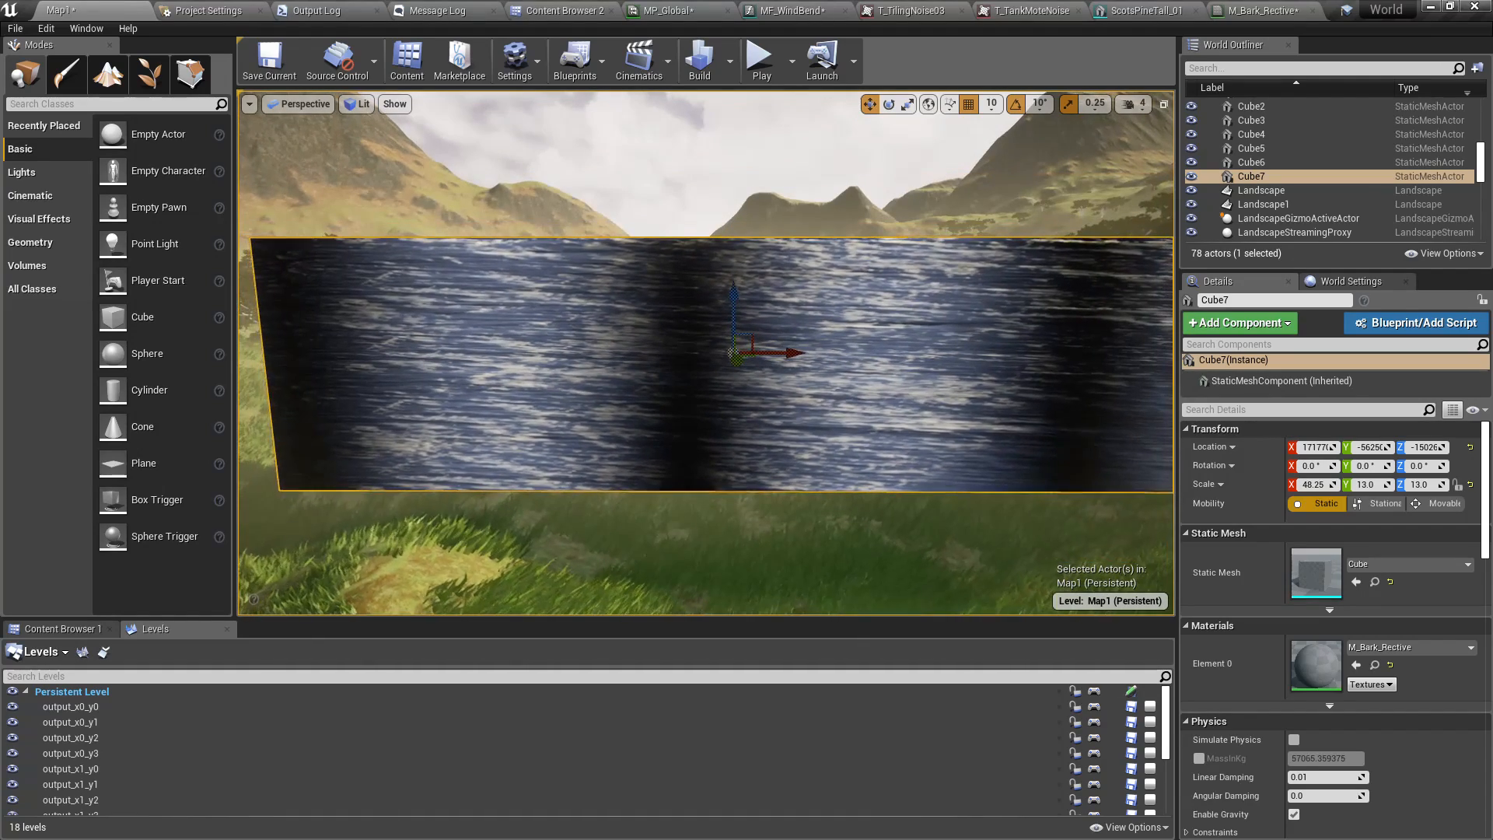
pyautogui.press('s')
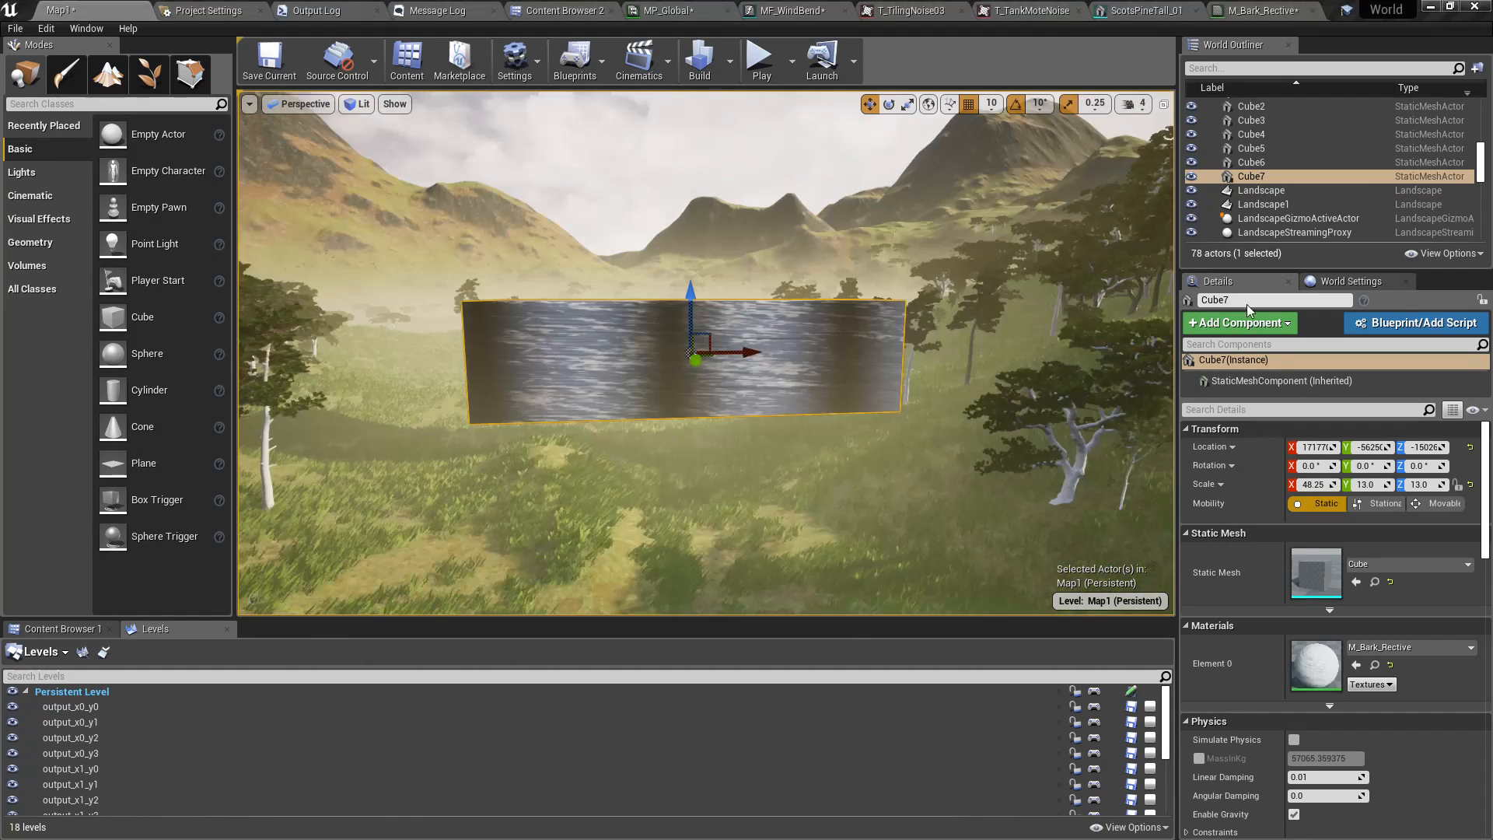
# - Return to the M_Bark_Rective material and save all modified assets and the map
pyautogui.click(1255, 10)
pyautogui.click(1167, 11)
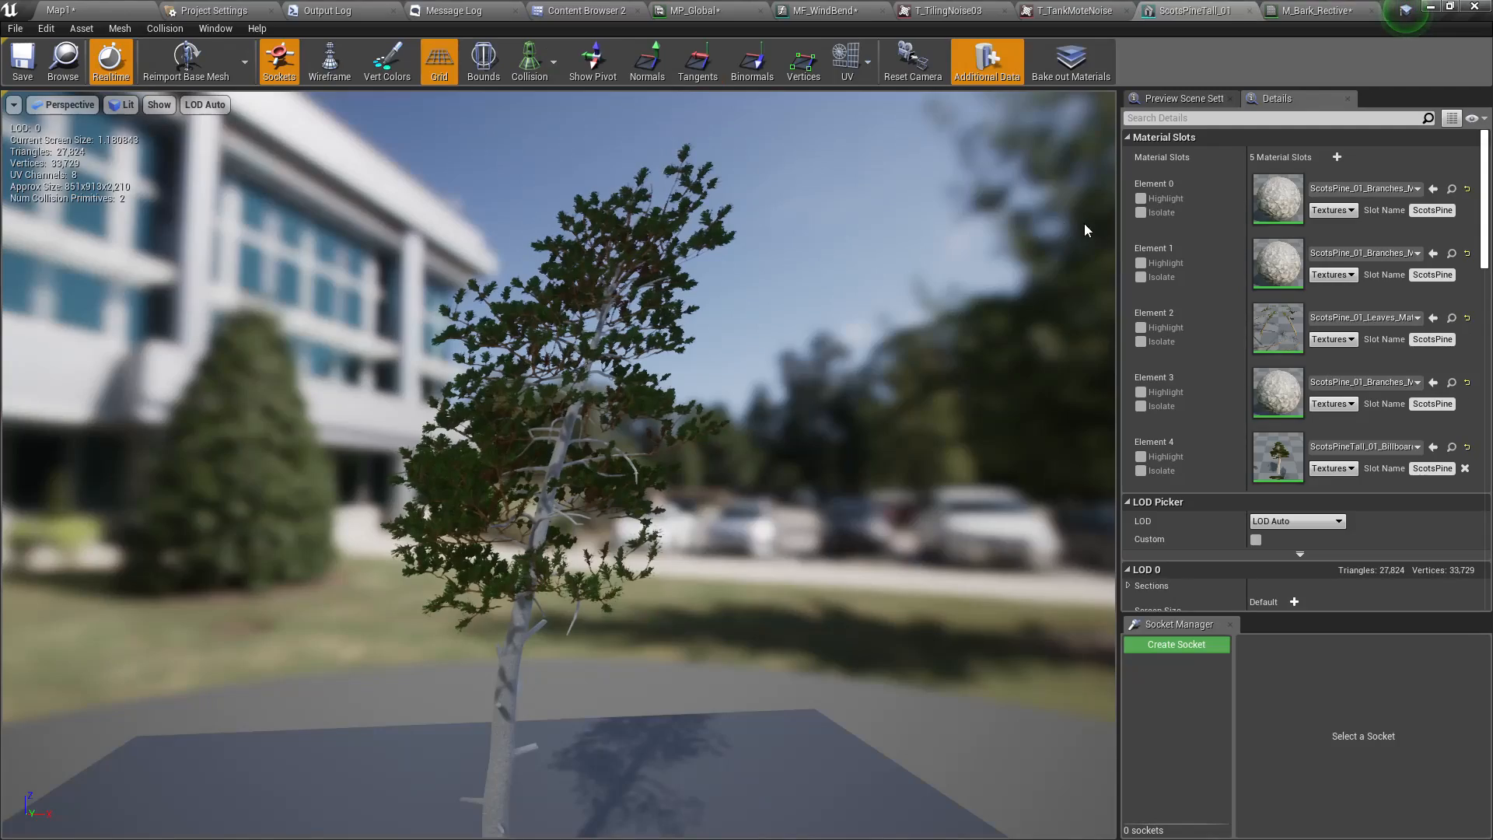
pyautogui.click(1315, 10)
pyautogui.hotkey('ctrl', 'shift', 's')
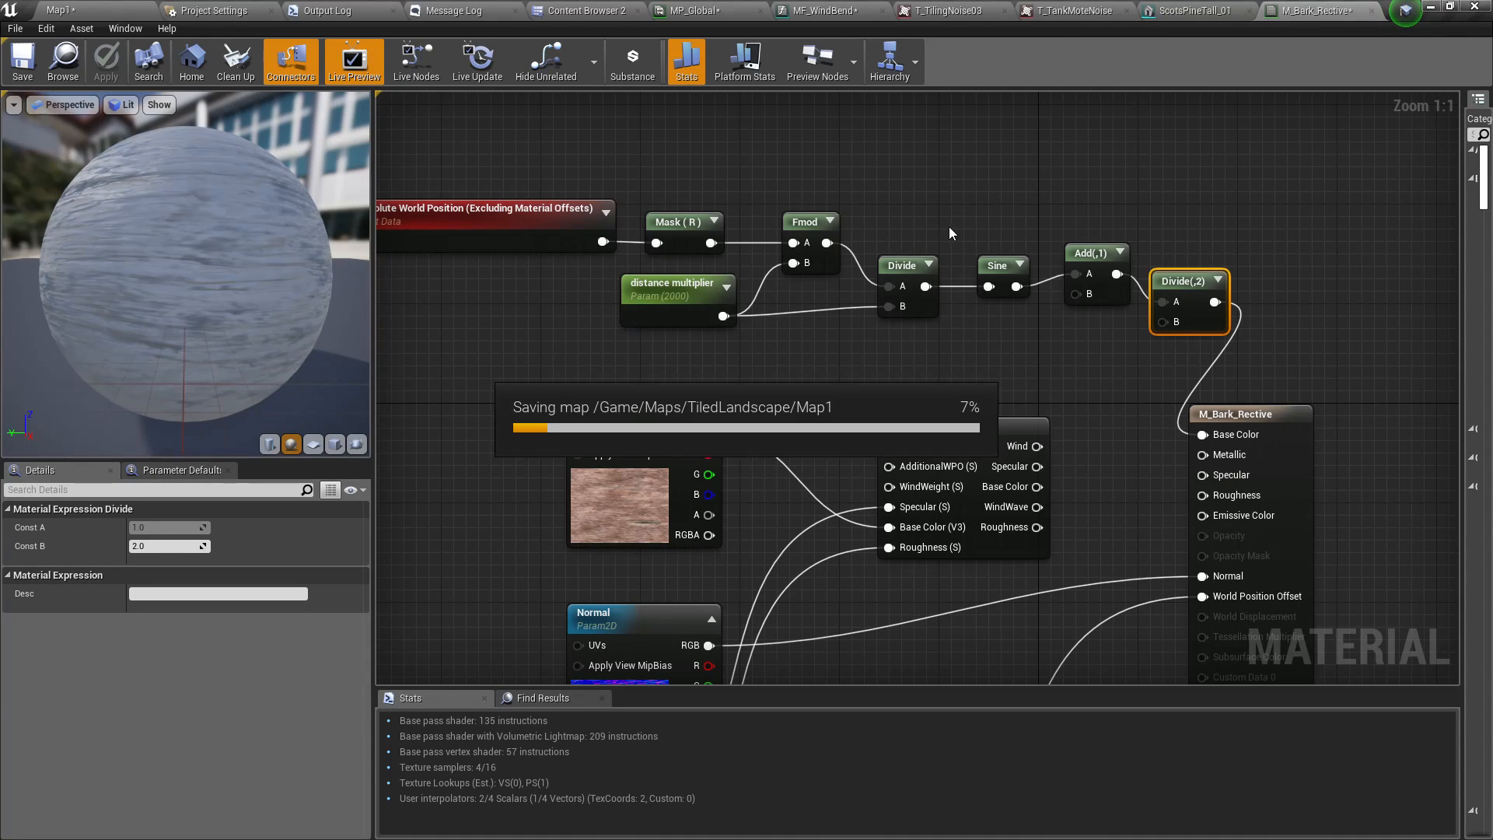
# - Reconnect the Base Color output of MF_Global to the material's Base Color input
pyautogui.moveTo(1084, 388); pyautogui.dragTo(960, 363, button='right')
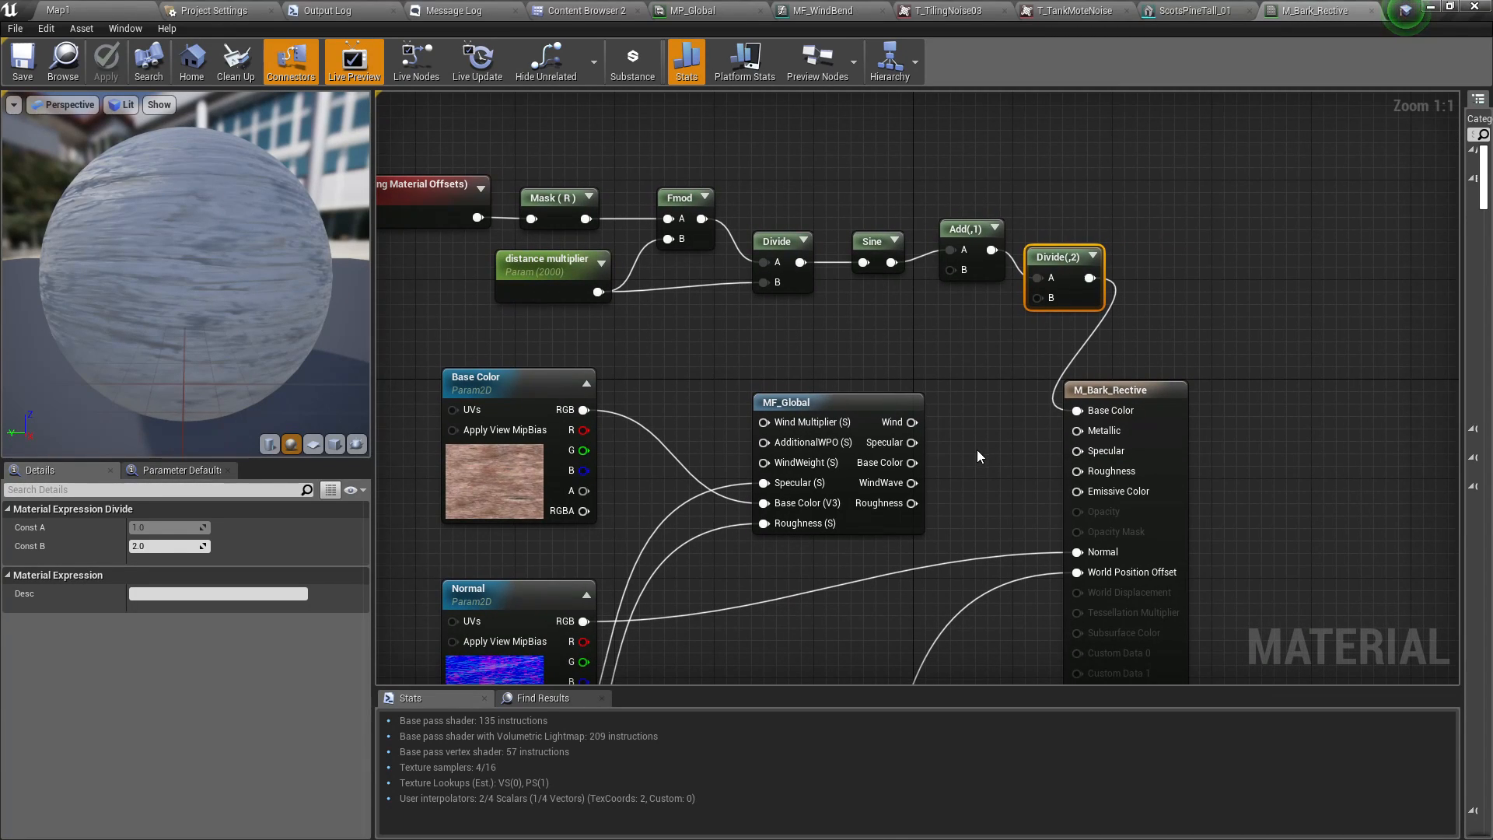
pyautogui.moveTo(919, 461); pyautogui.dragTo(1090, 413)
pyautogui.moveTo(853, 317); pyautogui.dragTo(983, 289, button='right')
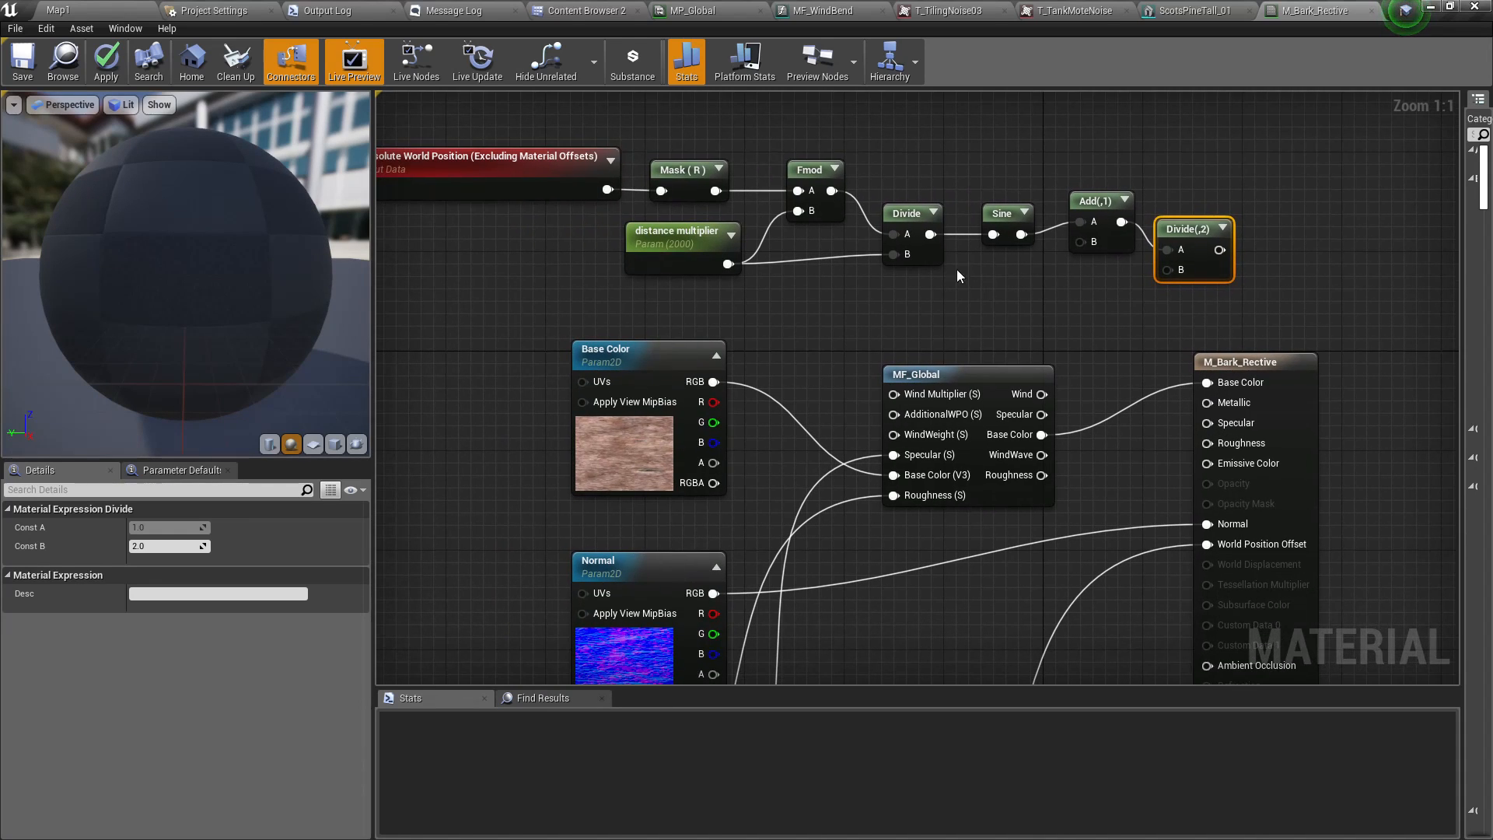
# - Select the gradient nodes from Absolute World Position through the Divide by 2 and cut them from the bark material
pyautogui.moveTo(585, 146); pyautogui.dragTo(1200, 280)
pyautogui.scroll(-3, 1201, 280)
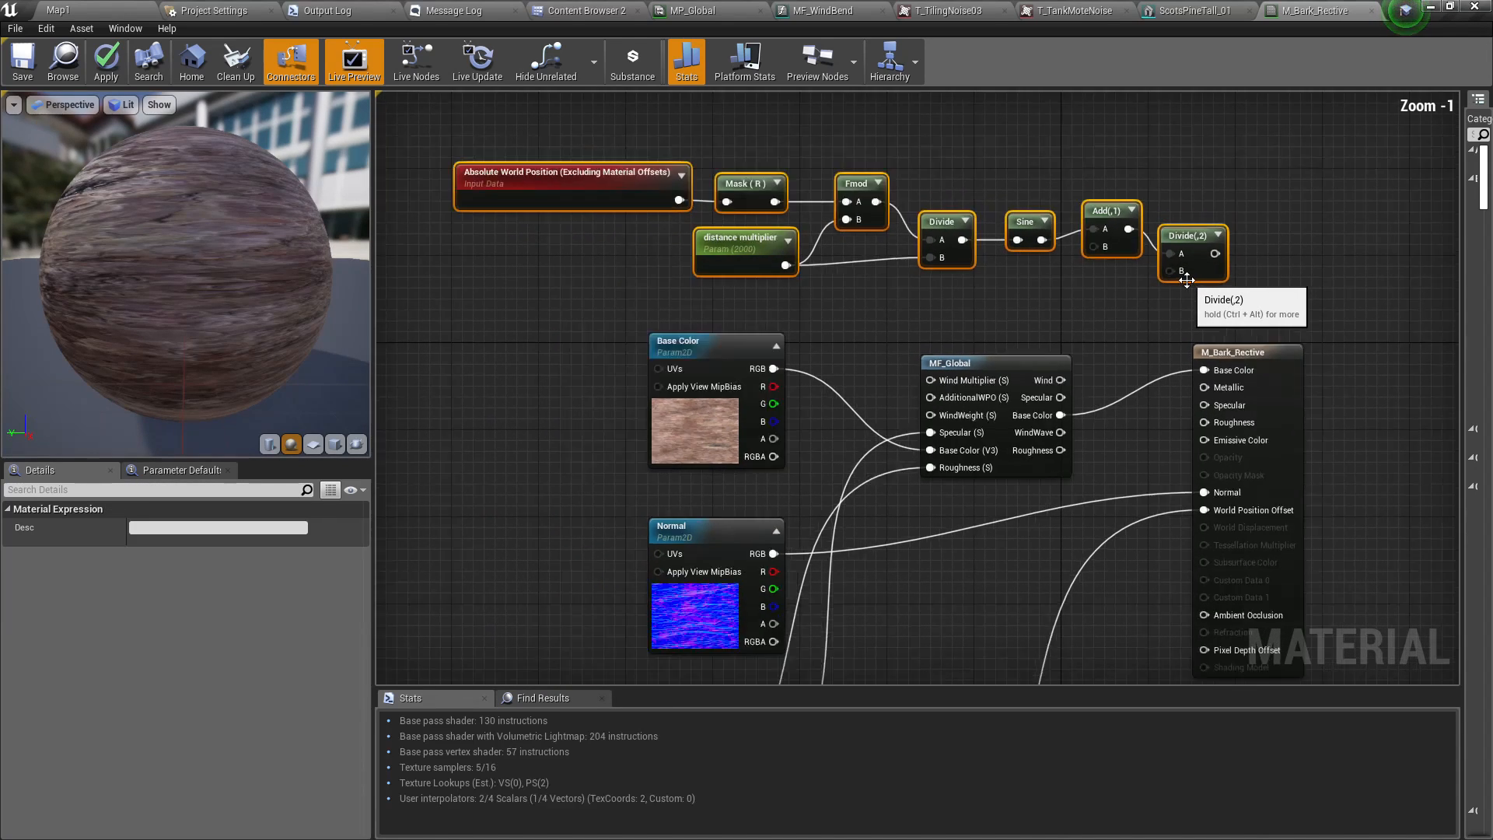
pyautogui.moveTo(916, 339); pyautogui.dragTo(890, 199, button='right')
pyautogui.scroll(-3, 897, 212)
pyautogui.scroll(1, 898, 212)
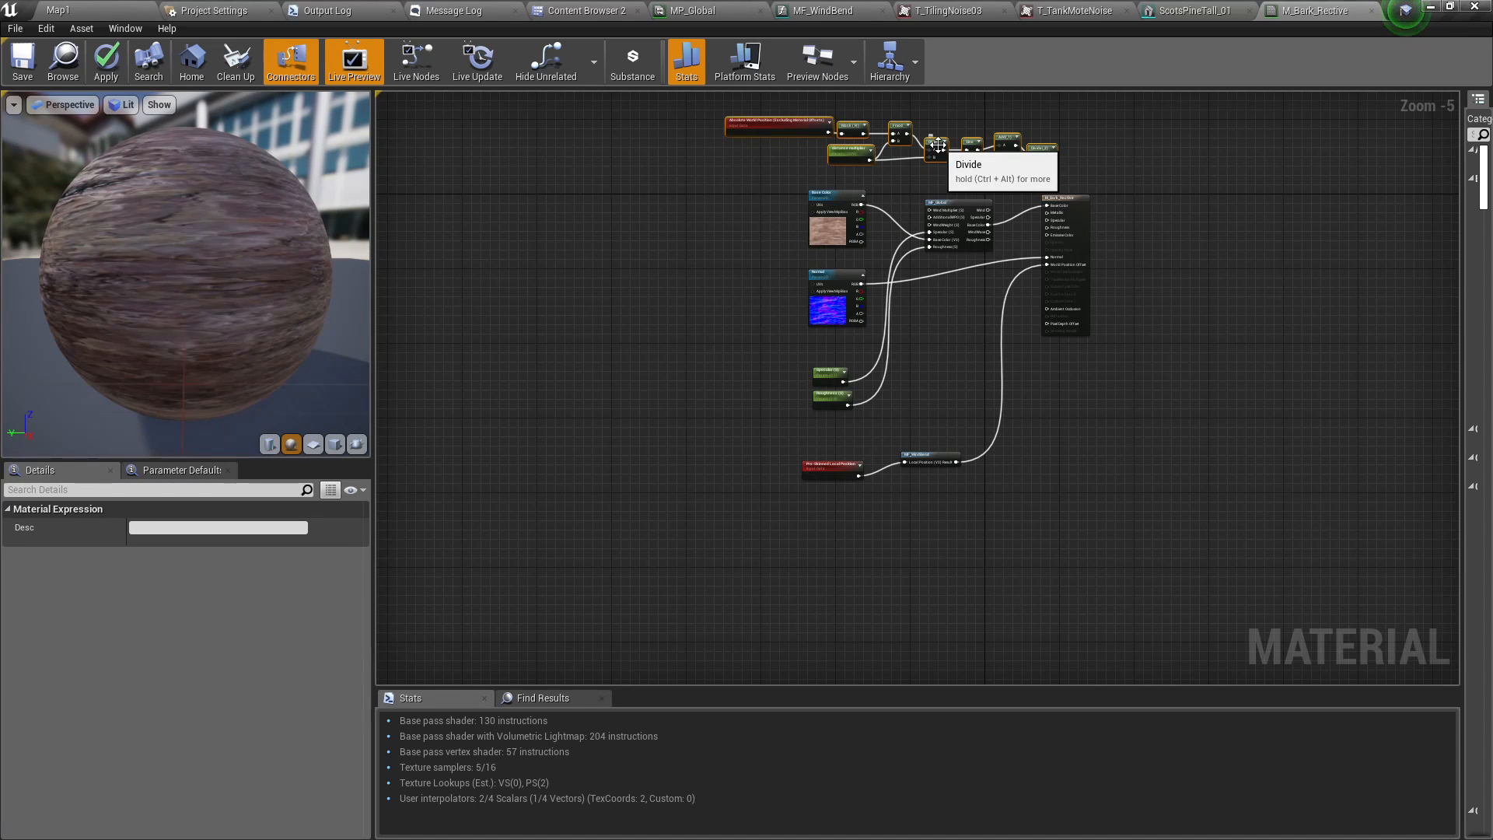
pyautogui.moveTo(938, 144); pyautogui.dragTo(845, 528)
pyautogui.scroll(3, 845, 528)
pyautogui.moveTo(823, 440); pyautogui.dragTo(812, 332, button='right')
pyautogui.press('Delete')
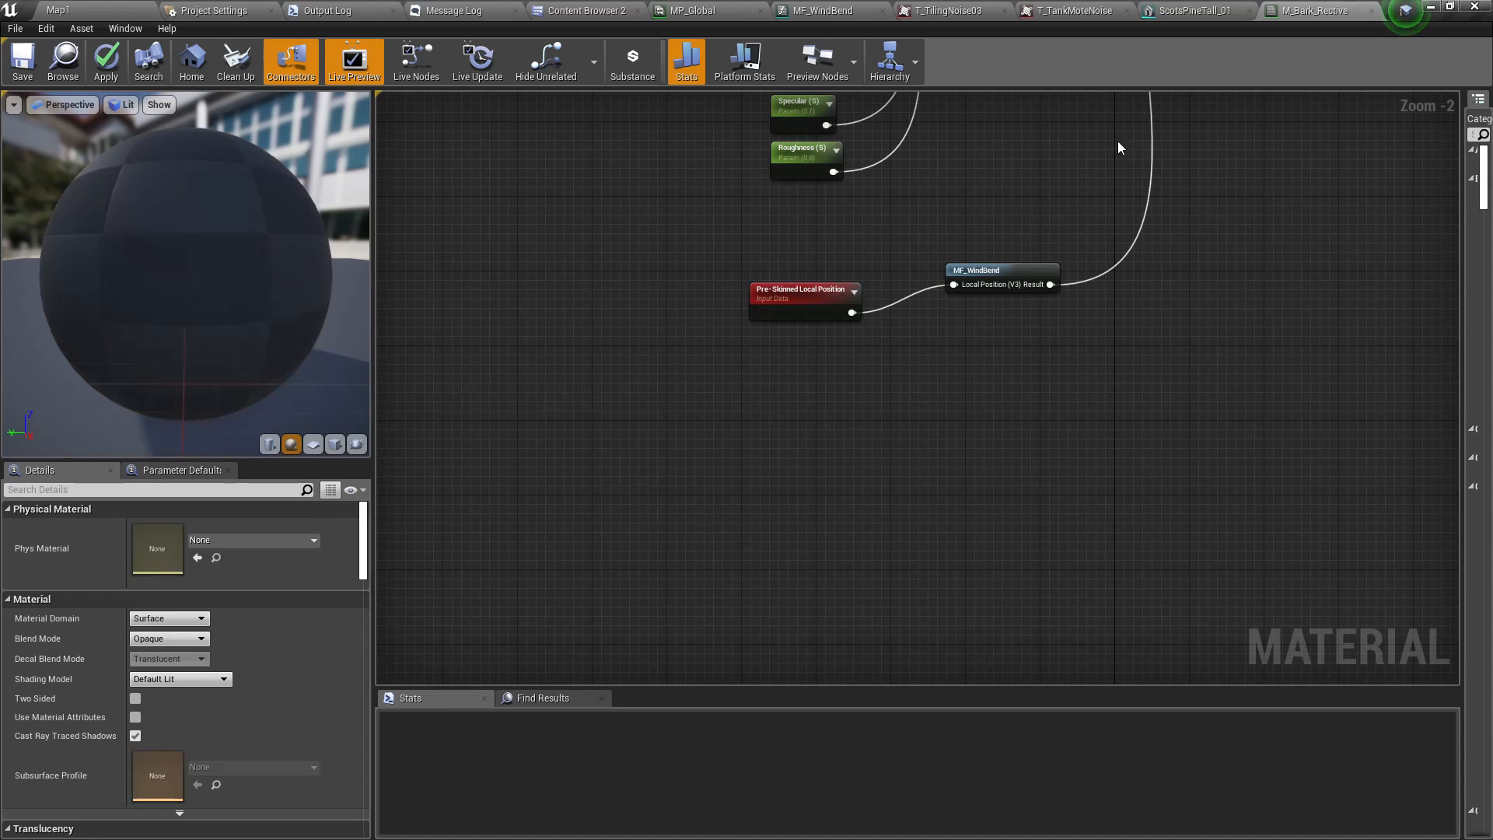
# - Paste the gradient nodes into the MF_WindBend function below the Time node chain
pyautogui.click(816, 9)
pyautogui.moveTo(766, 544); pyautogui.dragTo(703, 441, button='right')
pyautogui.hotkey('ctrl', 'v')
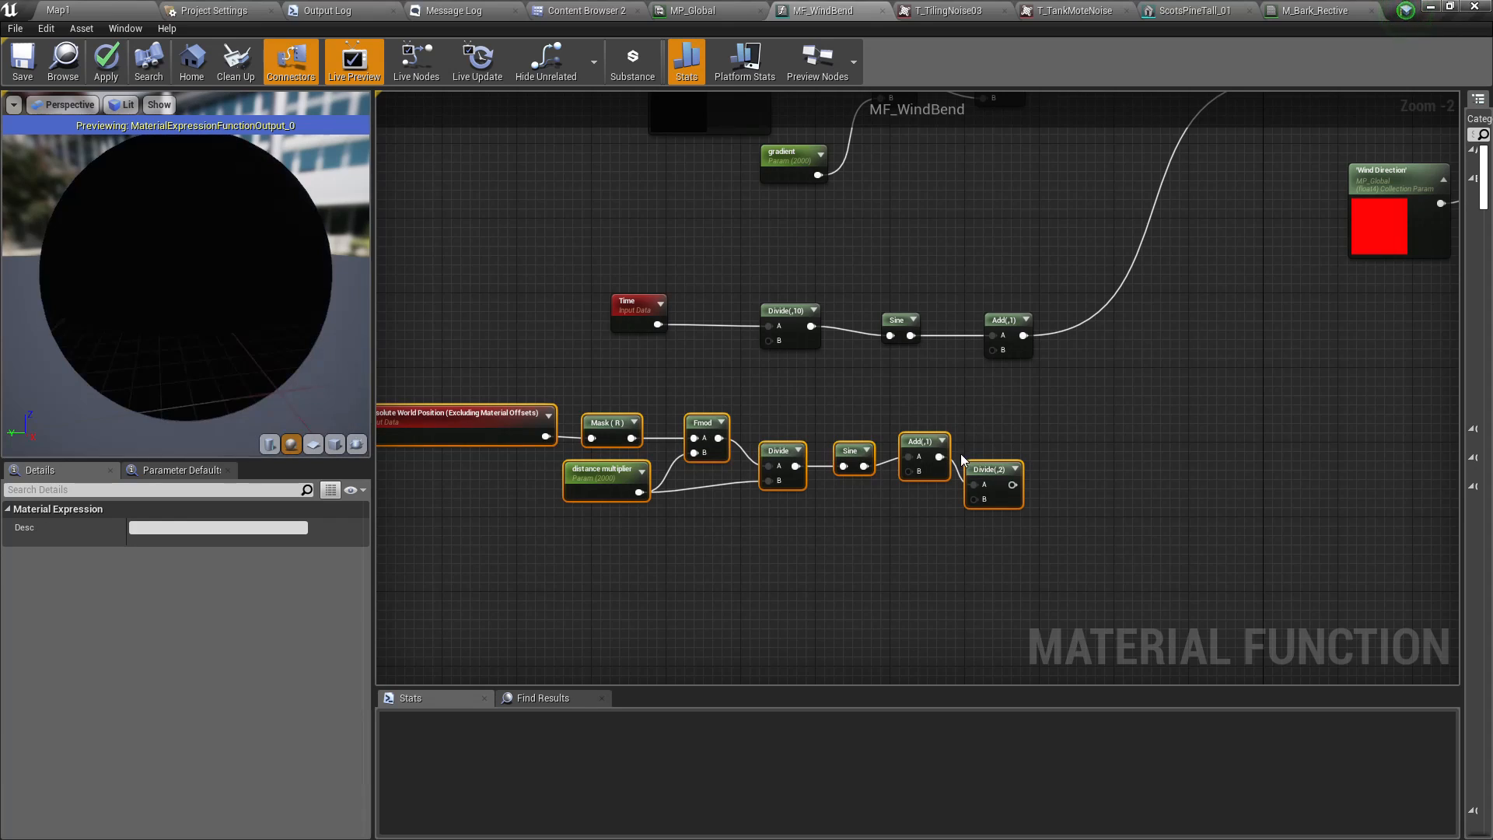
# - Shift the Divide by 10, Sine and Add nodes away from Time and create a new Add node from the Time output
pyautogui.moveTo(793, 264); pyautogui.dragTo(1145, 321)
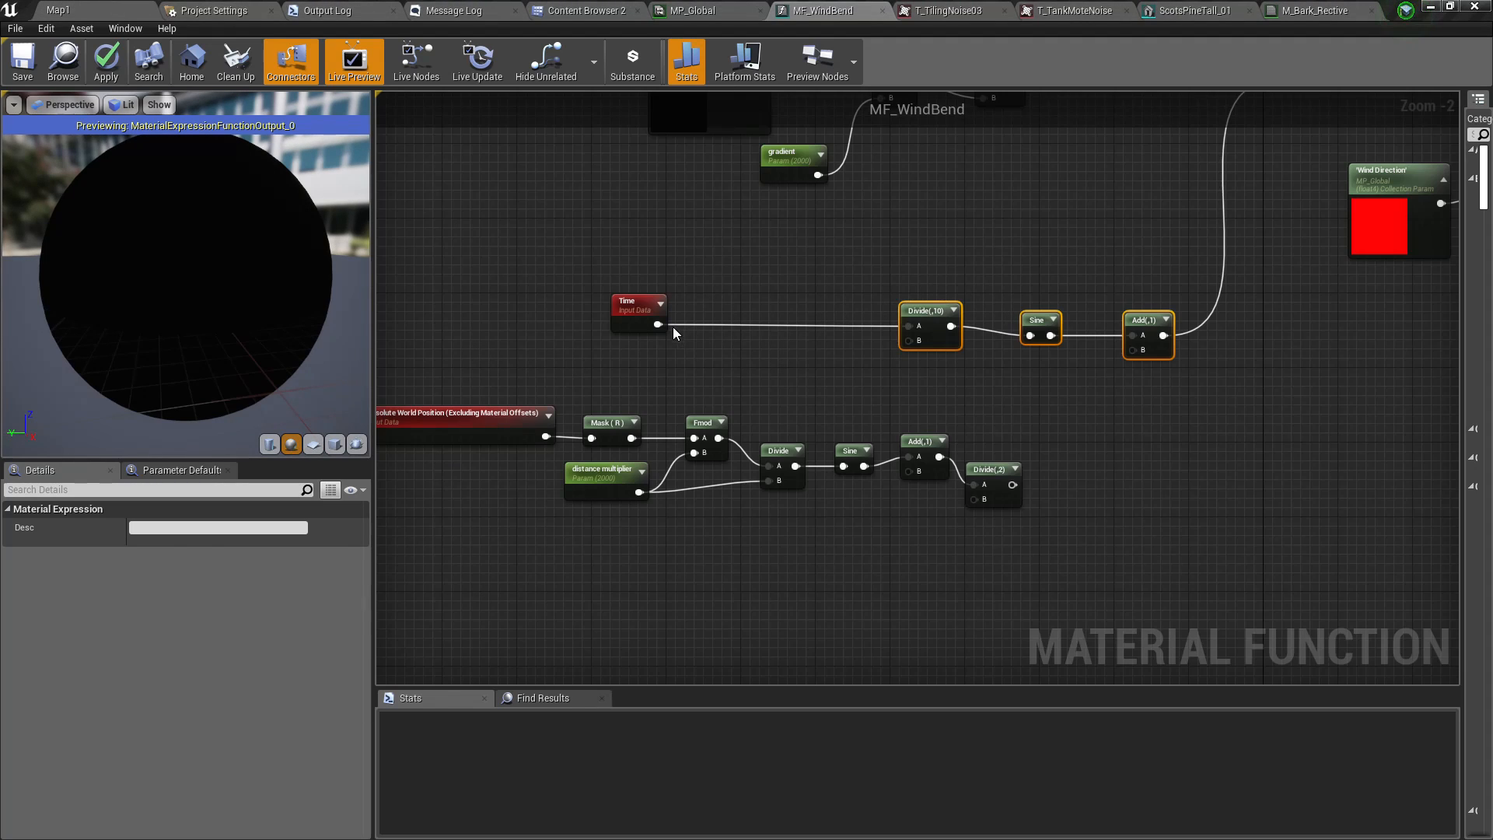
pyautogui.moveTo(658, 324); pyautogui.dragTo(758, 327)
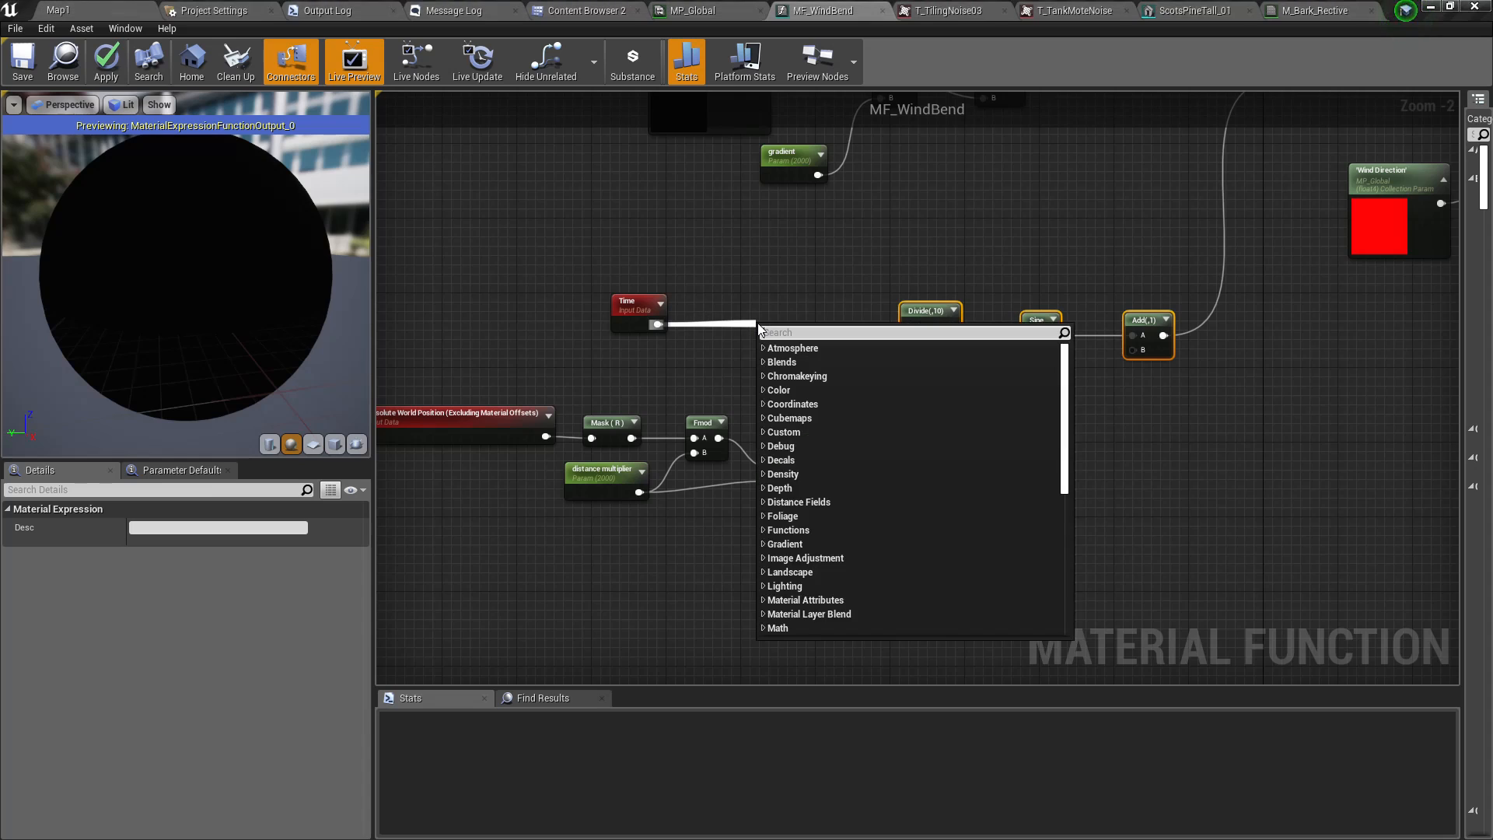
pyautogui.write('add')
pyautogui.press('Return')
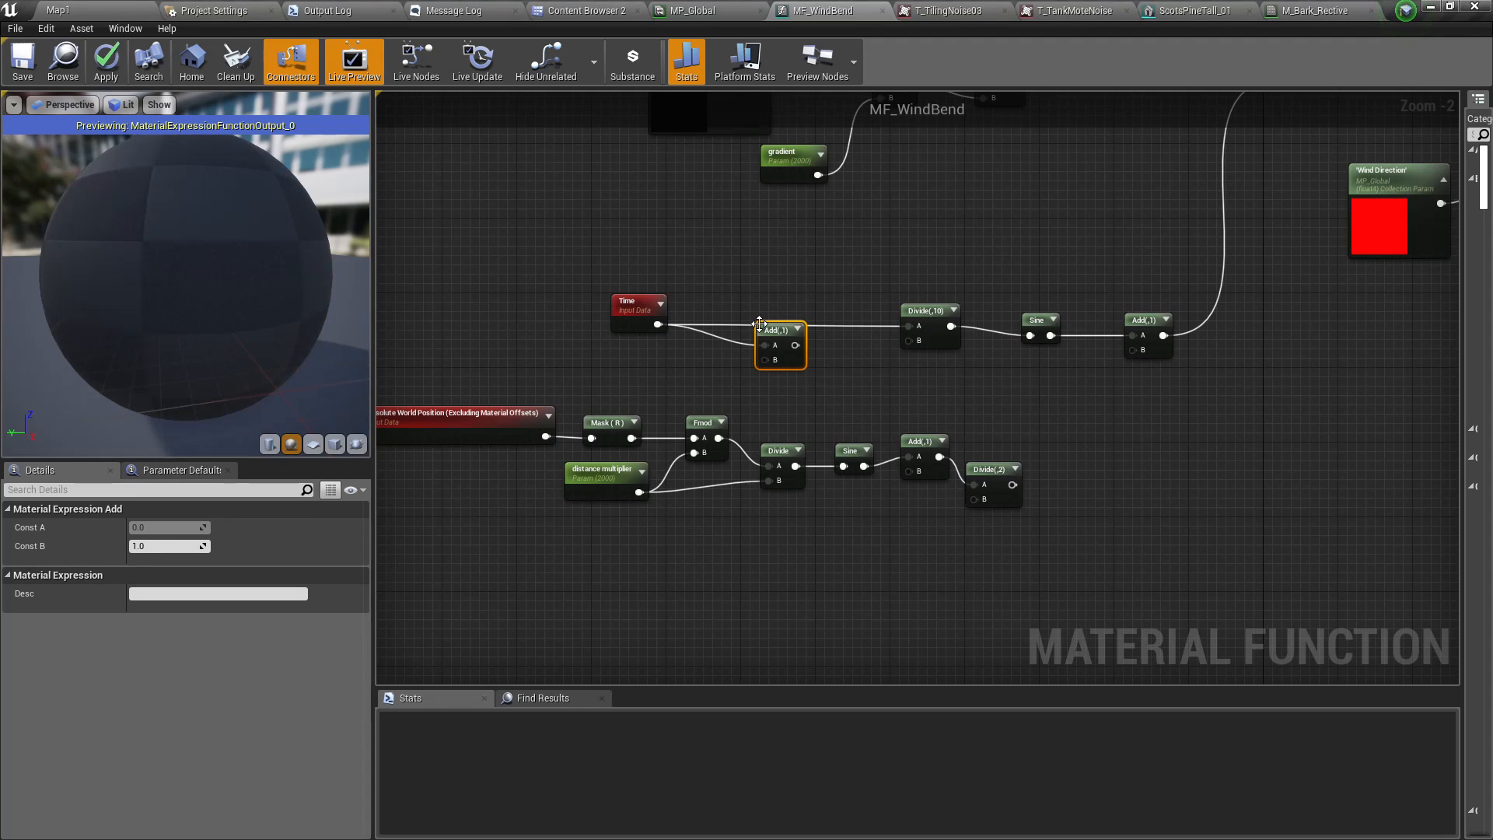
# - Wire the pasted distance Divide into the new Add's B input and the Add result into the Divide by 10, and apply the function
pyautogui.moveTo(796, 466); pyautogui.dragTo(919, 329)
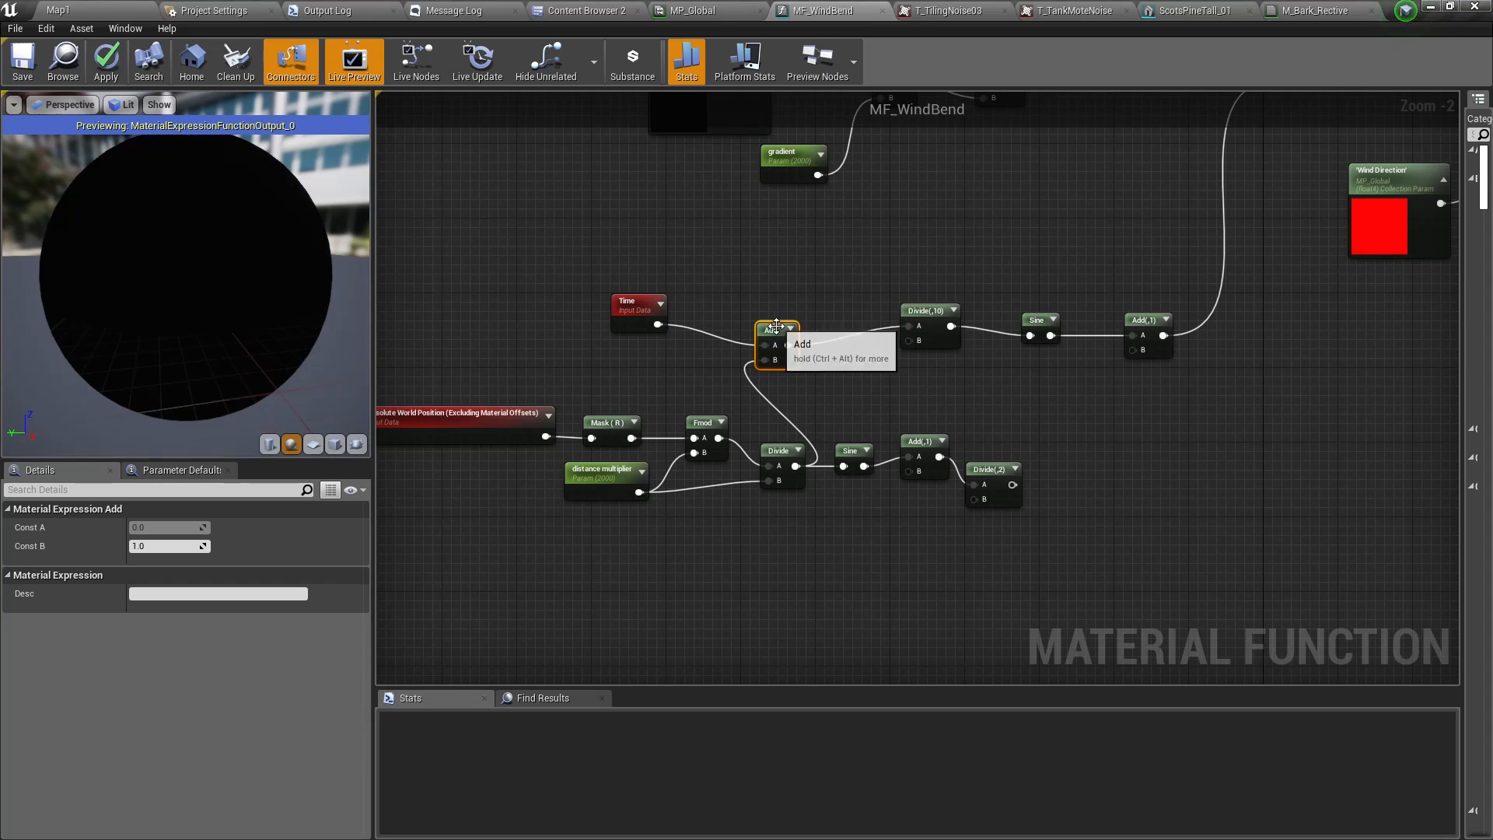
pyautogui.moveTo(772, 331); pyautogui.dragTo(777, 320)
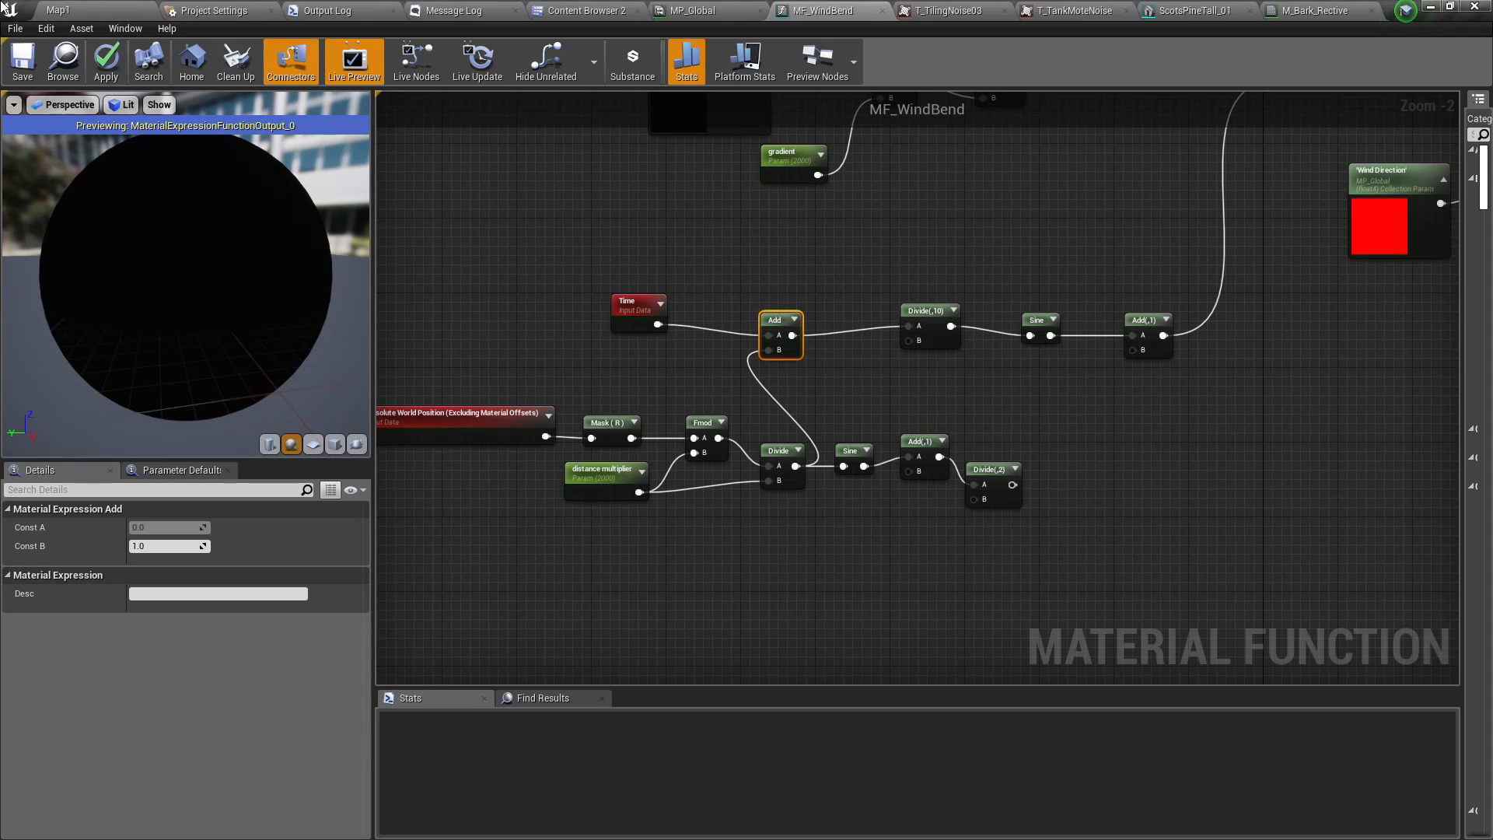
pyautogui.click(106, 63)
# - In Map1, delete the stretched test cube and show the viewport full screen
pyautogui.click(100, 8)
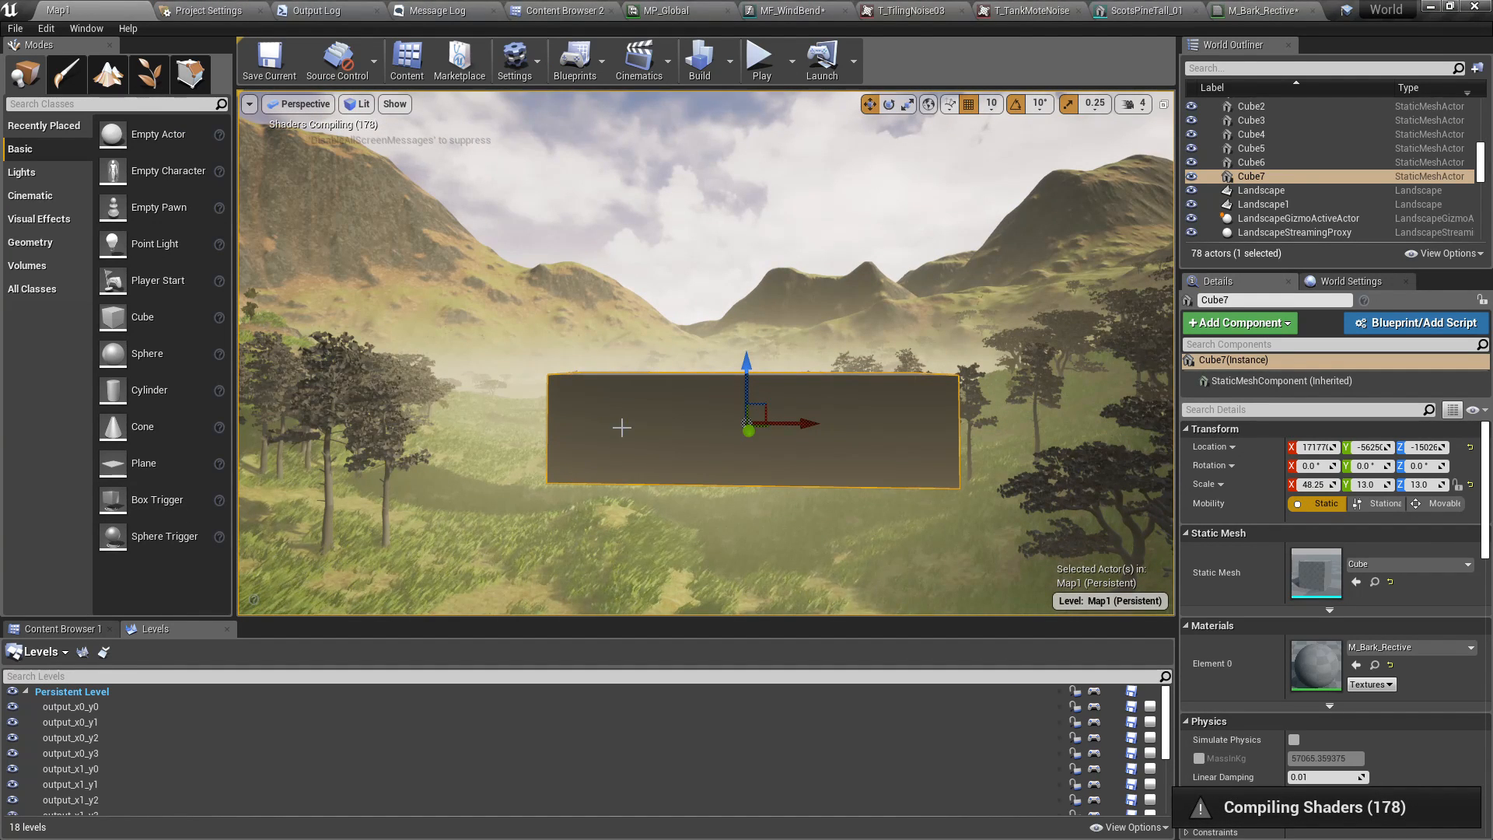
pyautogui.press('Delete')
pyautogui.moveTo(706, 353); pyautogui.dragTo(709, 398, button='right')
pyautogui.press('w')
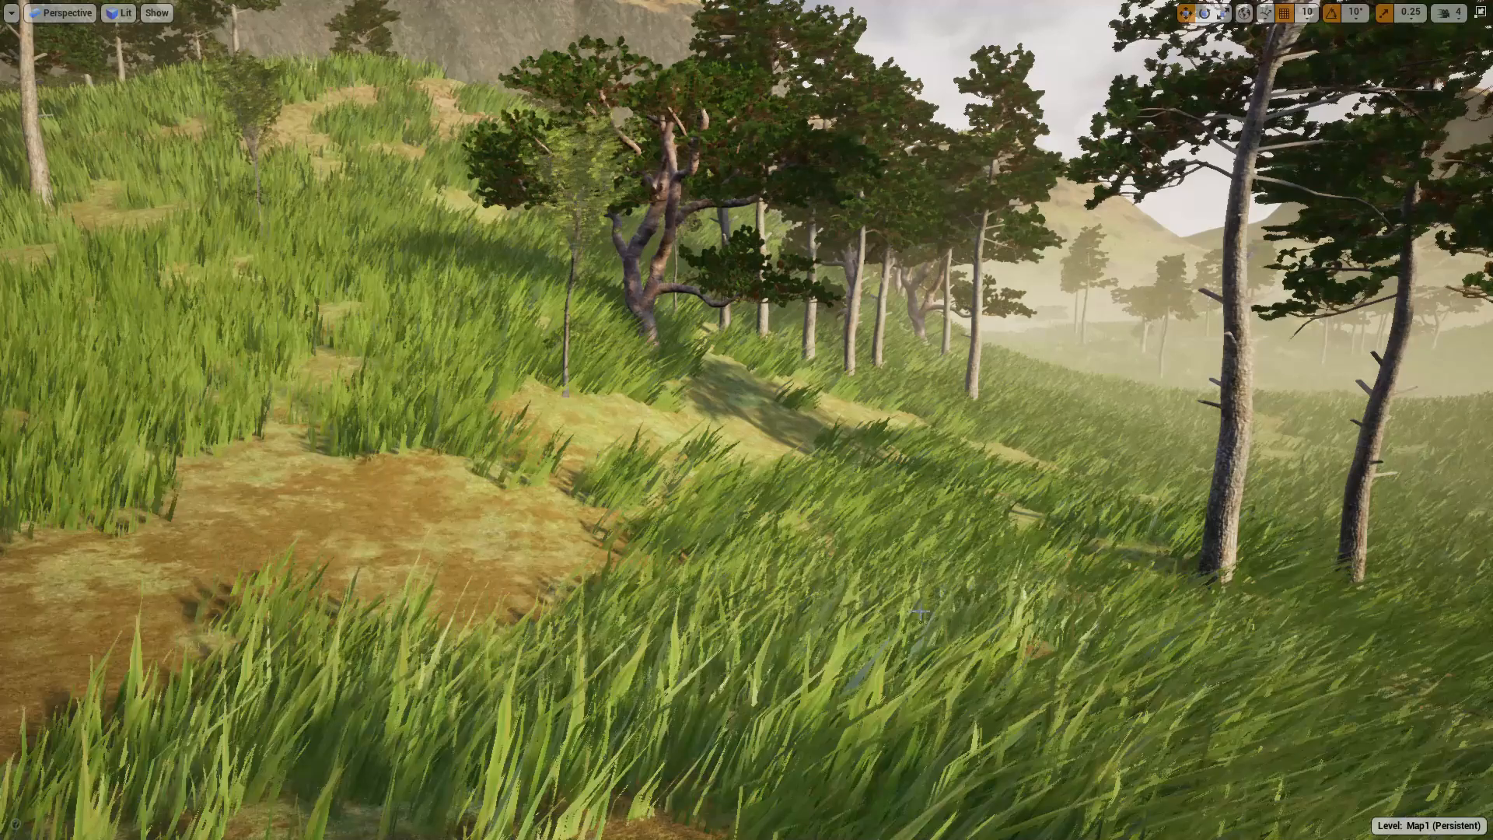
# - Fly around the pine trees and grass to examine how the wind bending varies across the landscape
pyautogui.moveTo(920, 607); pyautogui.dragTo(969, 613, button='right')
pyautogui.press('d')
pyautogui.press('w')
pyautogui.press('s')
pyautogui.moveTo(876, 289); pyautogui.dragTo(867, 290, button='right')
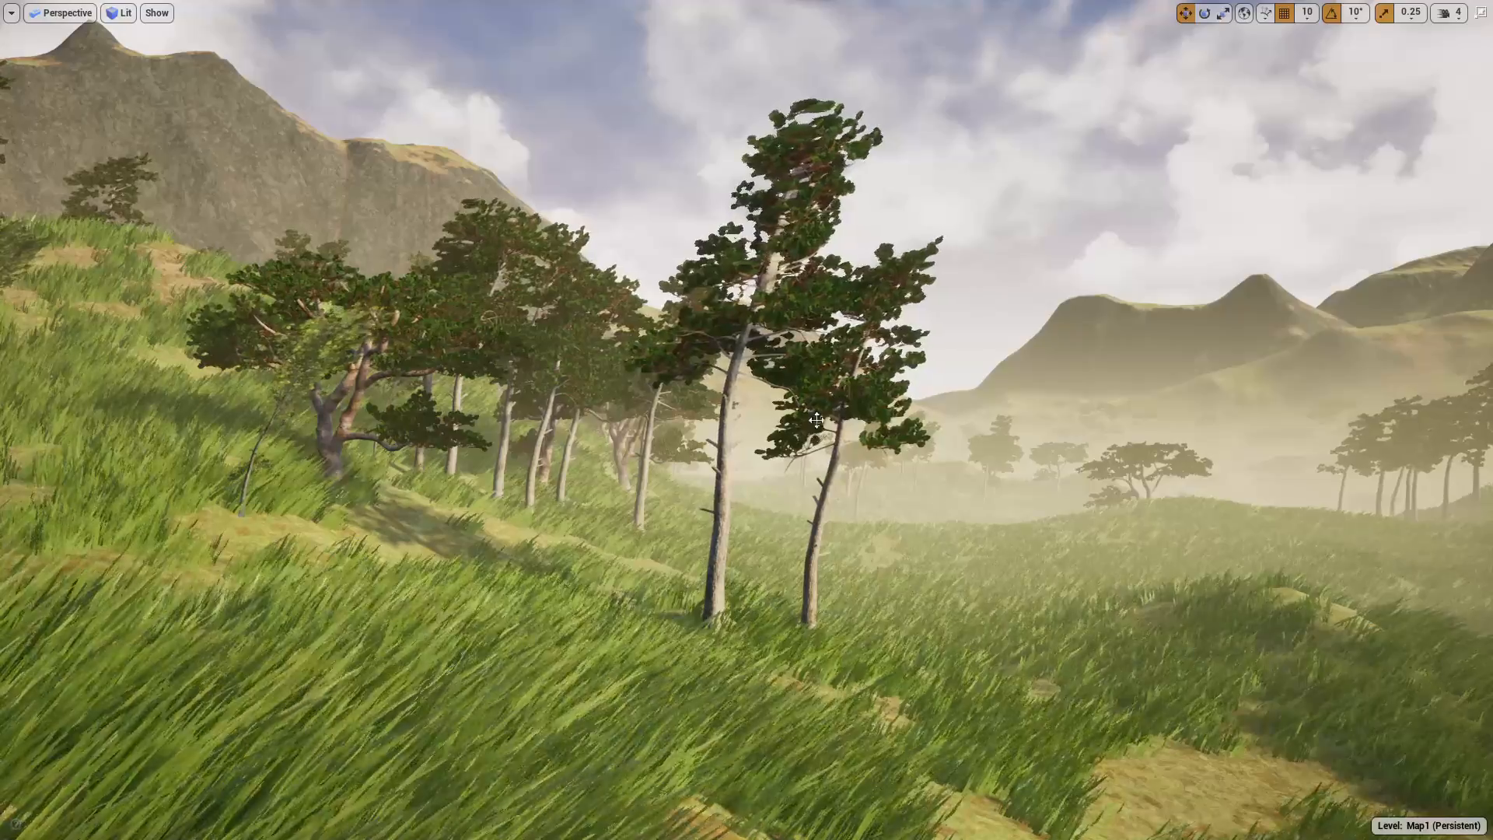
pyautogui.press('w')
pyautogui.moveTo(750, 391); pyautogui.dragTo(829, 426, button='right')
pyautogui.press('a')
pyautogui.press('d')
pyautogui.press('w')
pyautogui.press('e')
pyautogui.press('w')
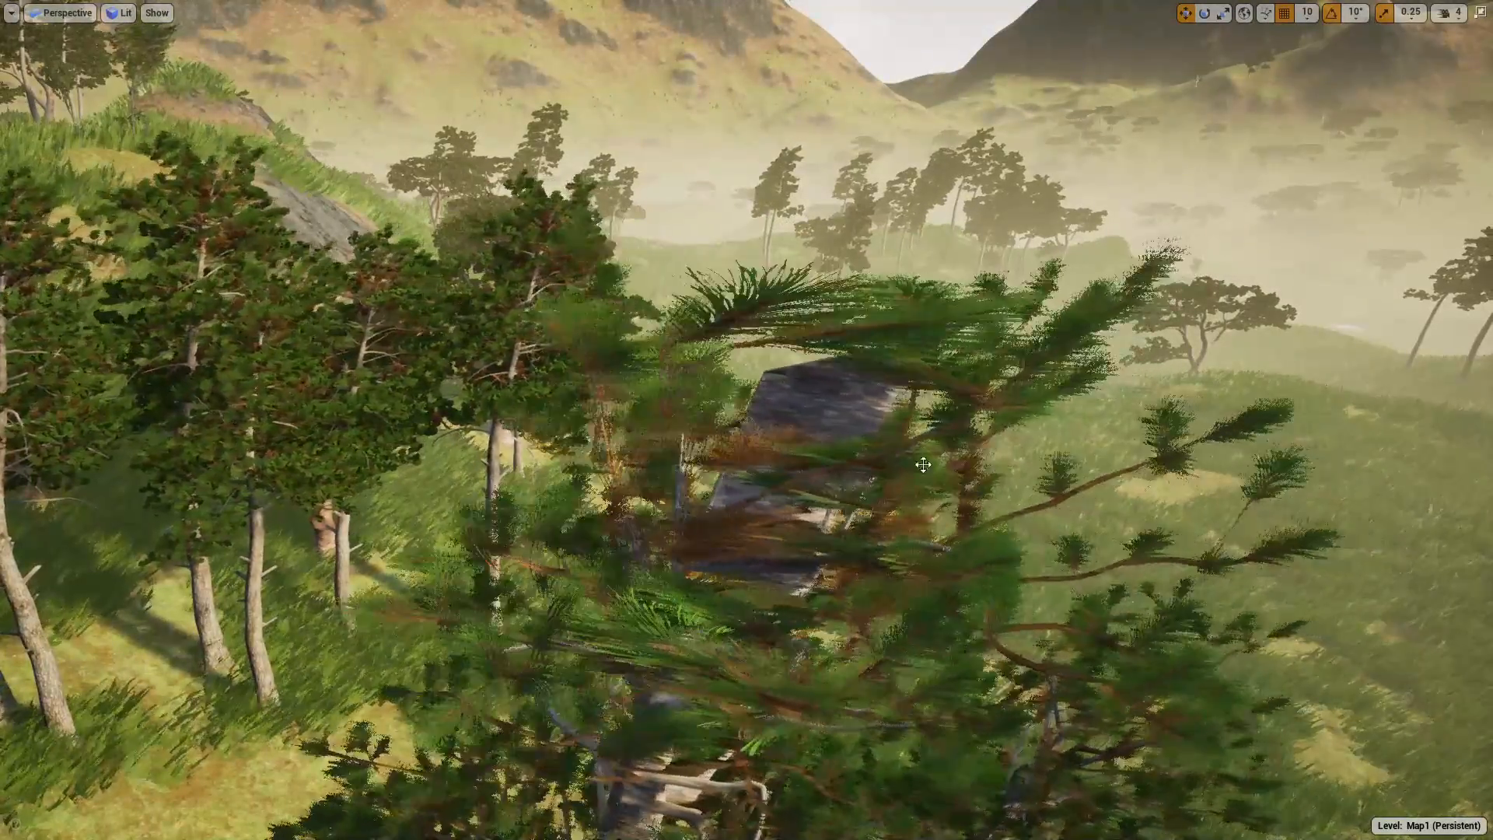
pyautogui.press('s')
pyautogui.moveTo(801, 424); pyautogui.dragTo(801, 407, button='right')
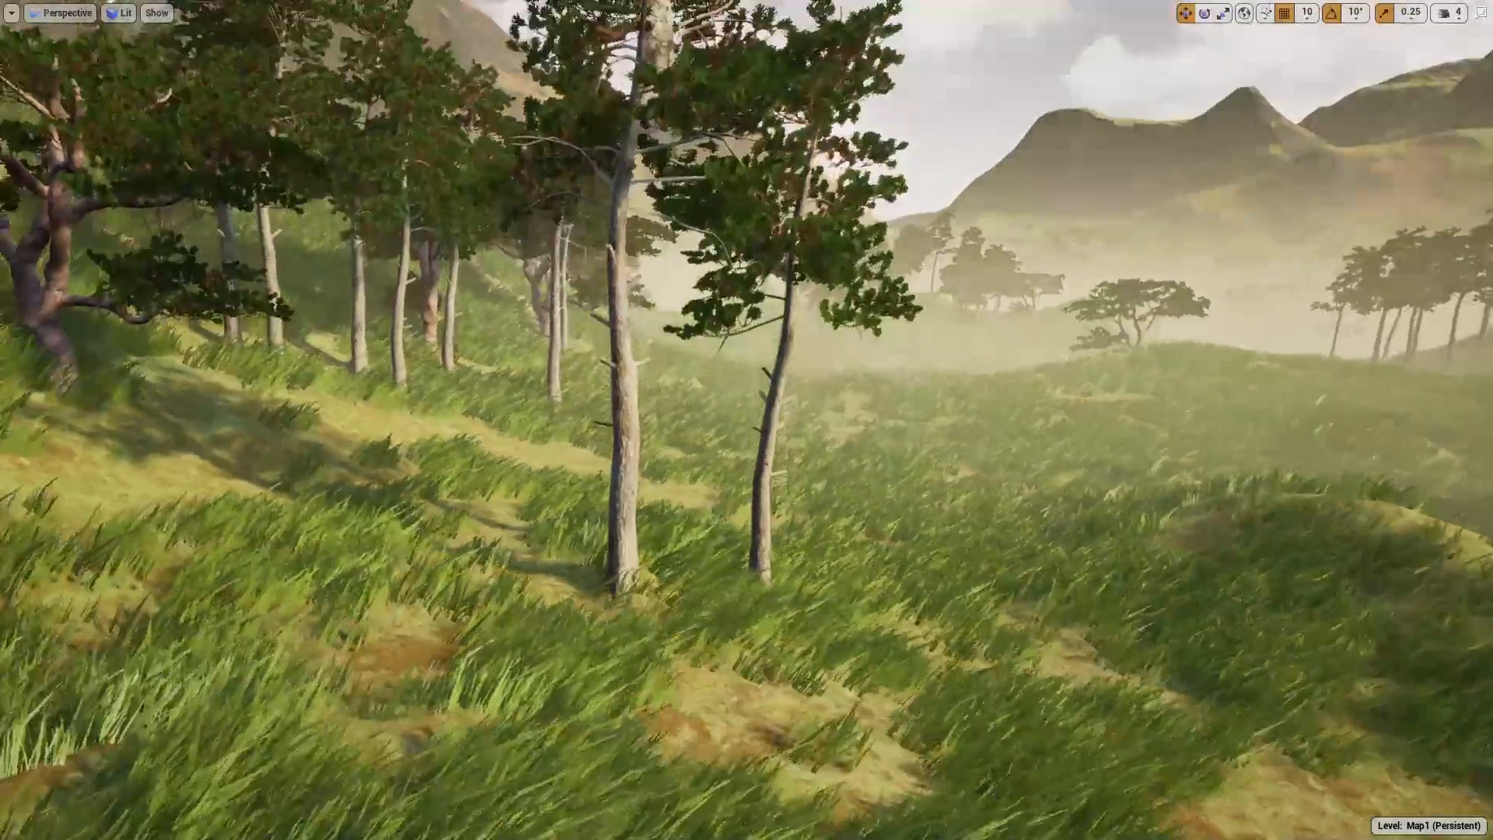
pyautogui.moveTo(801, 406); pyautogui.dragTo(801, 373, button='right')
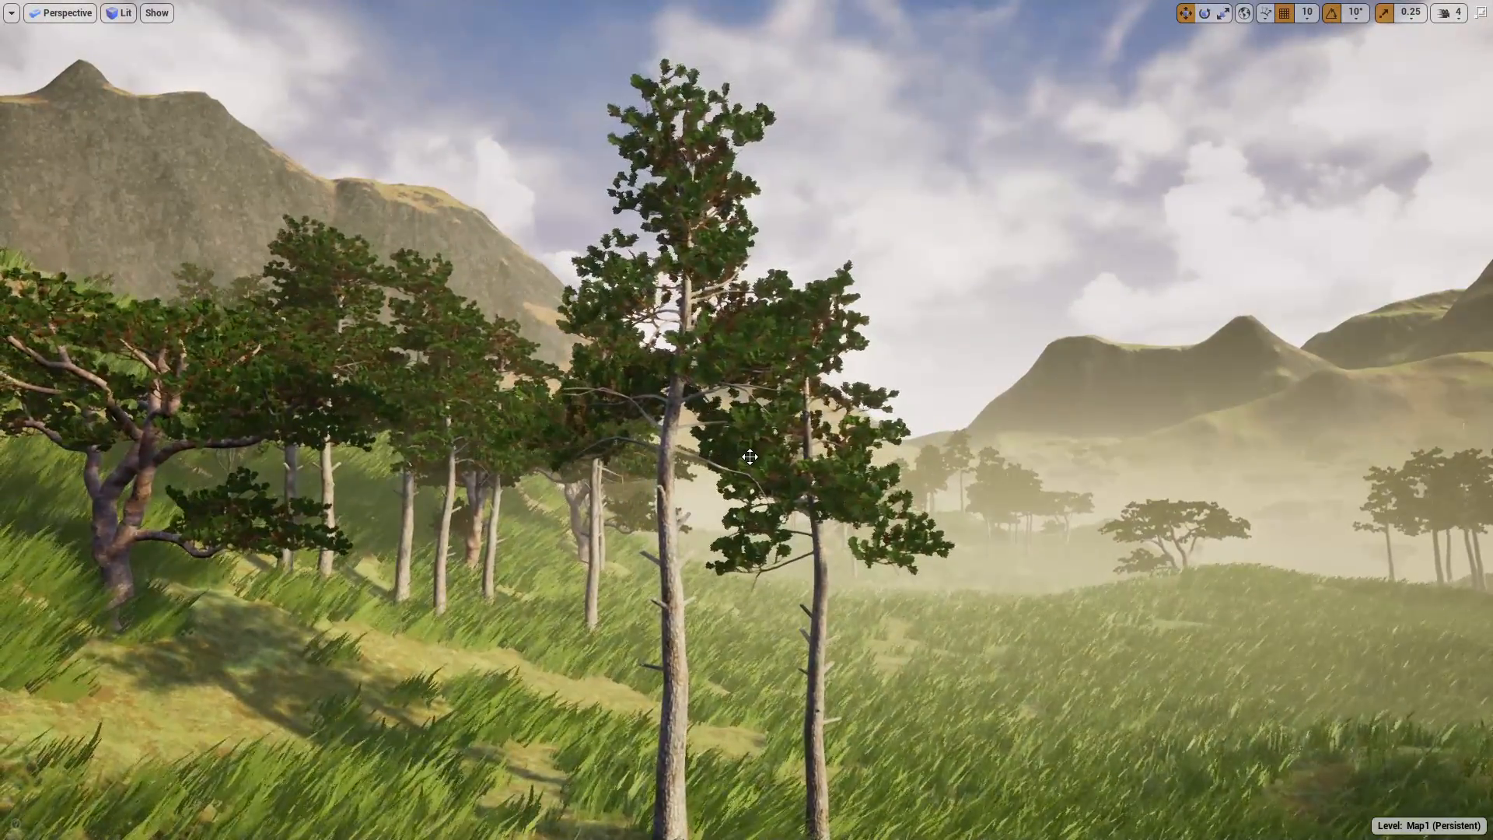
# - Inspect the wind motion of the two nearby pines, leave full-screen mode and view them again in the standard viewport
pyautogui.moveTo(751, 472); pyautogui.dragTo(744, 513, button='right')
pyautogui.moveTo(530, 675); pyautogui.dragTo(590, 589, button='right')
pyautogui.press('F11')
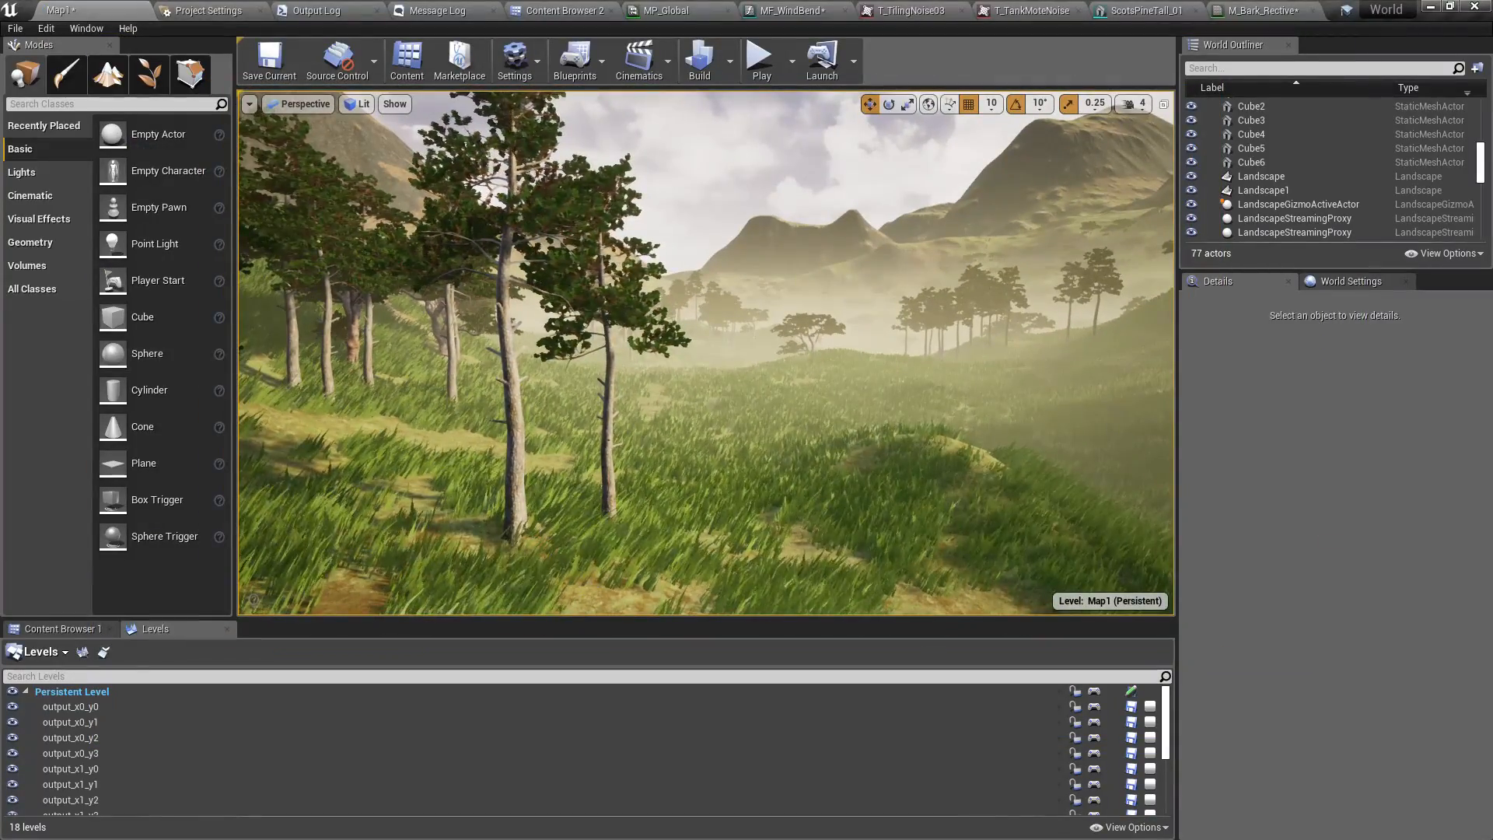
pyautogui.moveTo(706, 354); pyautogui.dragTo(681, 302, button='right')
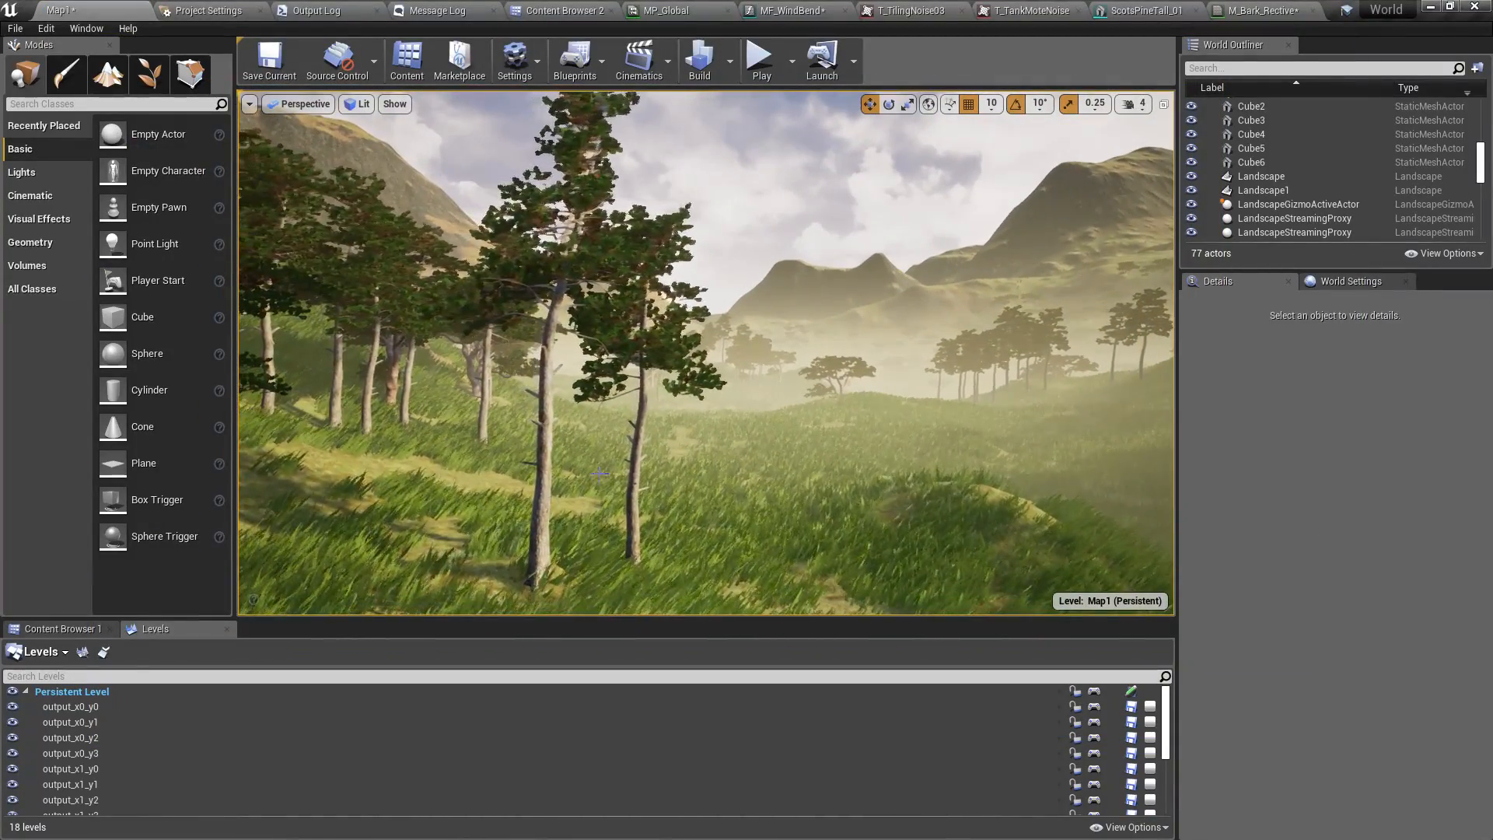
pyautogui.moveTo(636, 436); pyautogui.dragTo(605, 465, button='right')
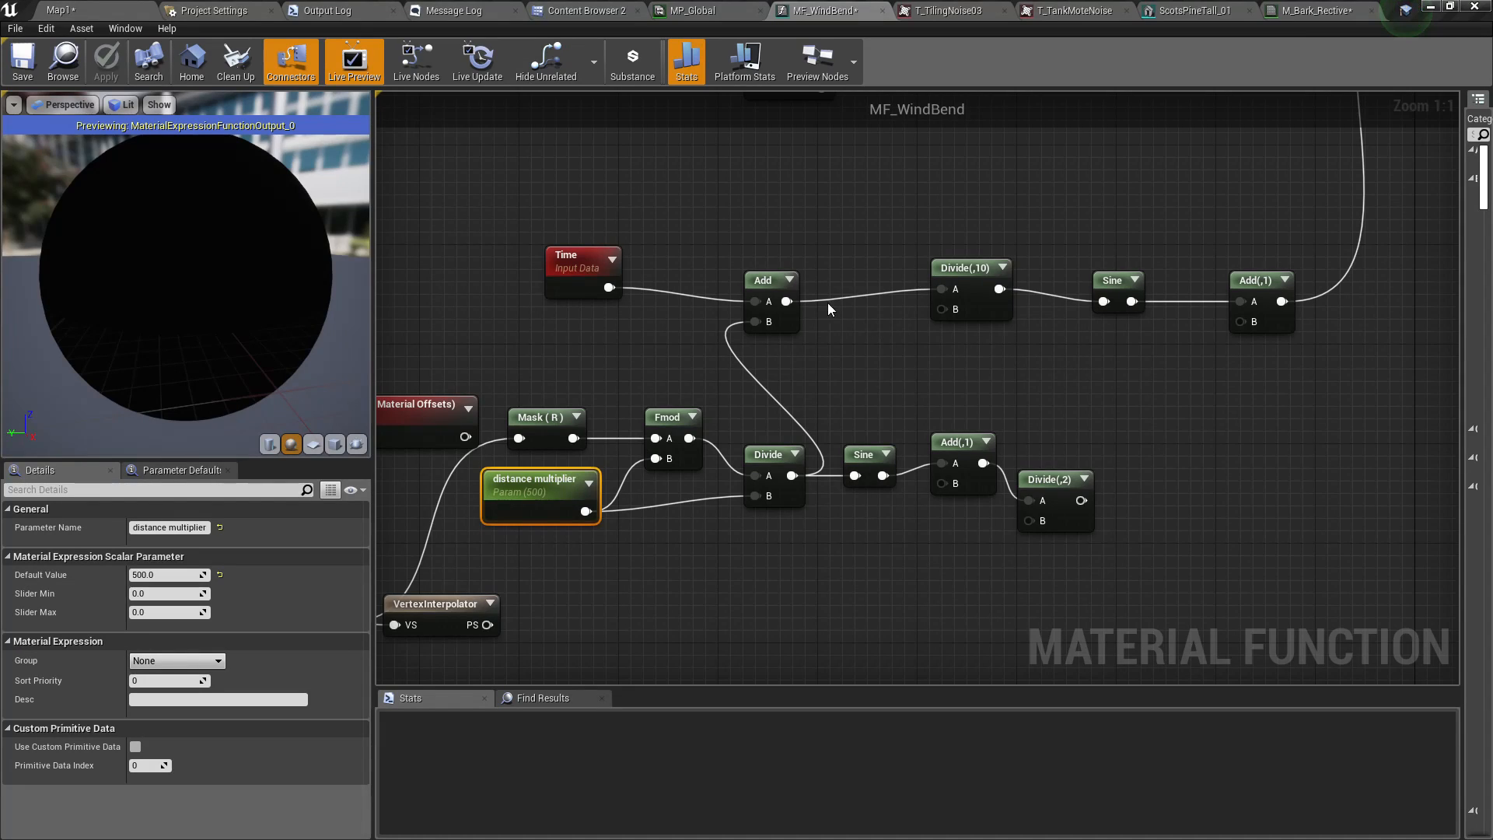
# - In MF_WindBend, wire Time into the Divide by 10, its result into the Add's A input and the Add into Sine, and apply
pyautogui.moveTo(766, 282); pyautogui.dragTo(778, 294)
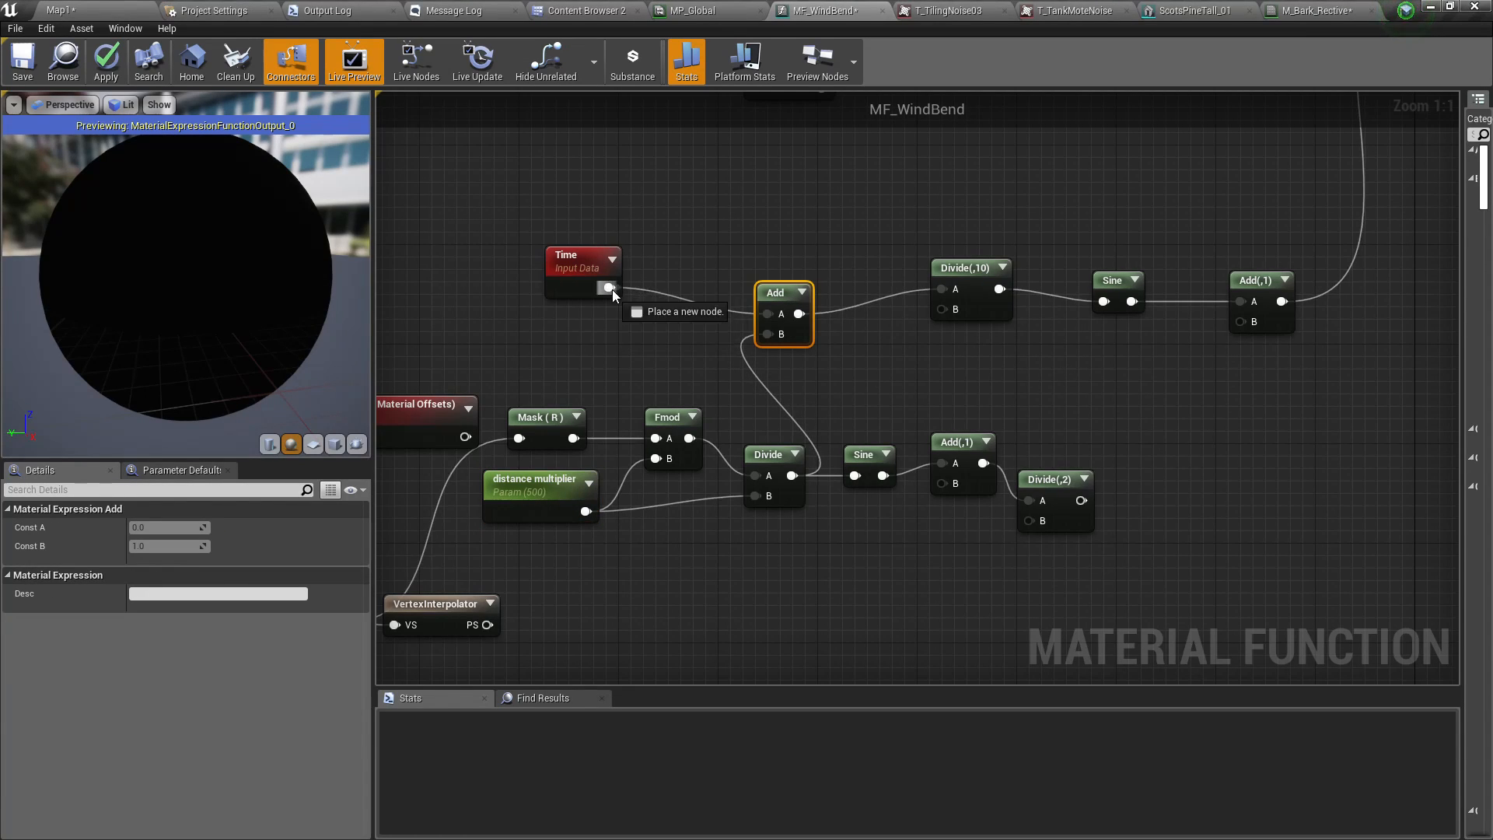
pyautogui.moveTo(612, 294); pyautogui.dragTo(864, 232)
pyautogui.moveTo(1137, 333); pyautogui.dragTo(1125, 330, button='right')
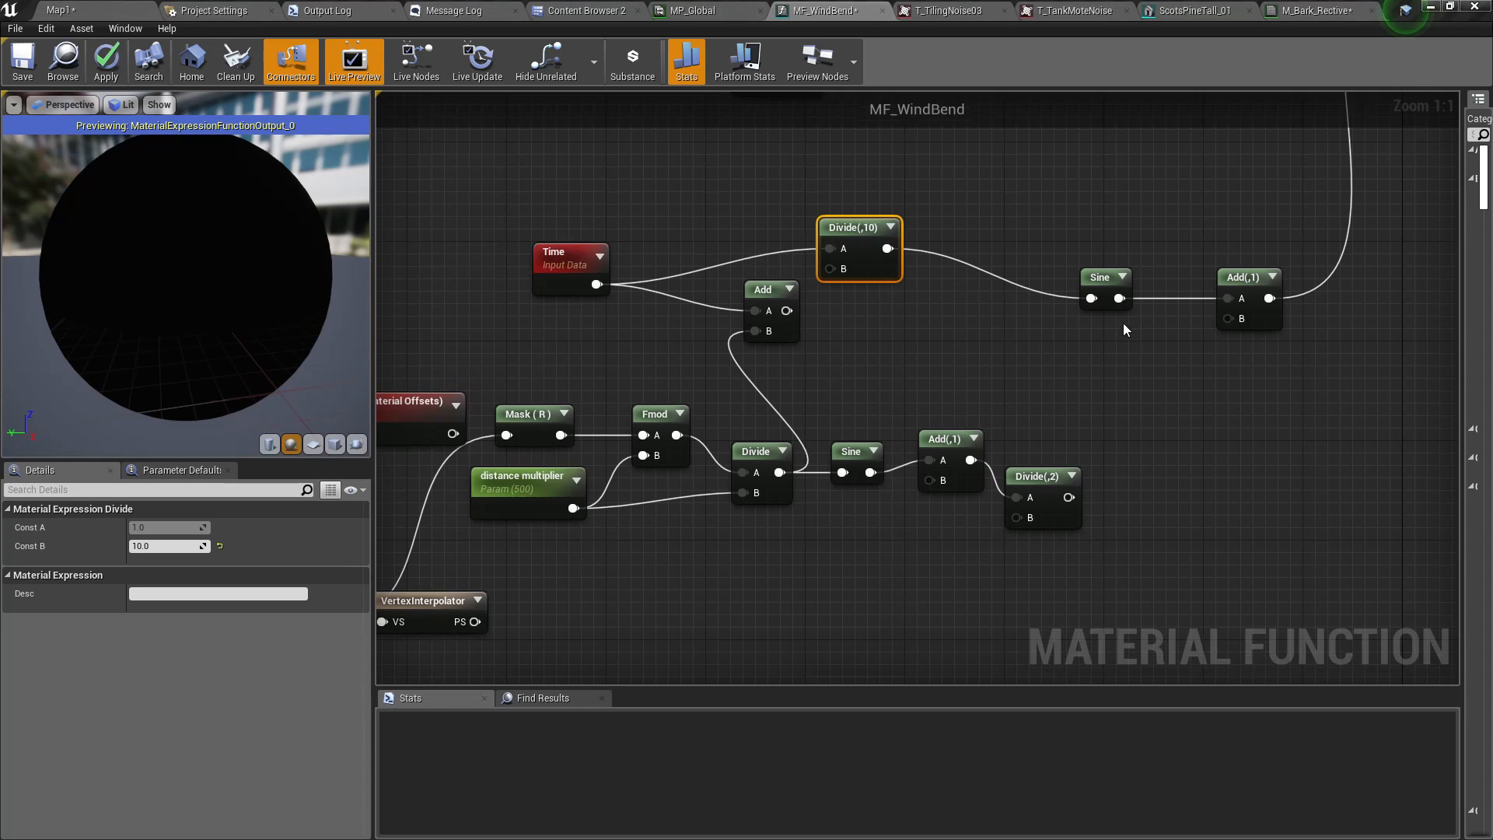
pyautogui.moveTo(765, 301); pyautogui.dragTo(888, 248)
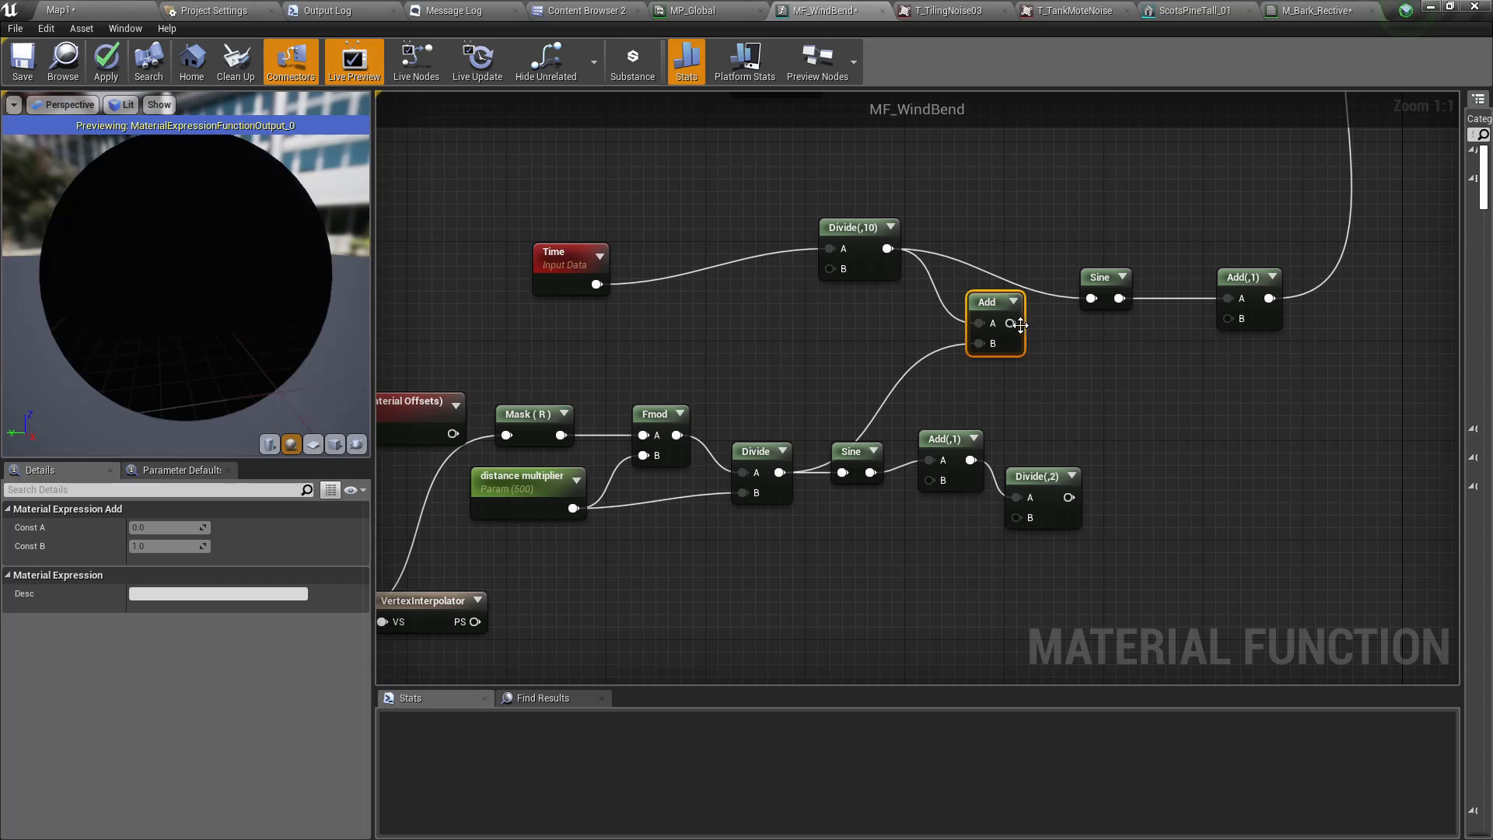
pyautogui.moveTo(1011, 323); pyautogui.dragTo(1092, 299)
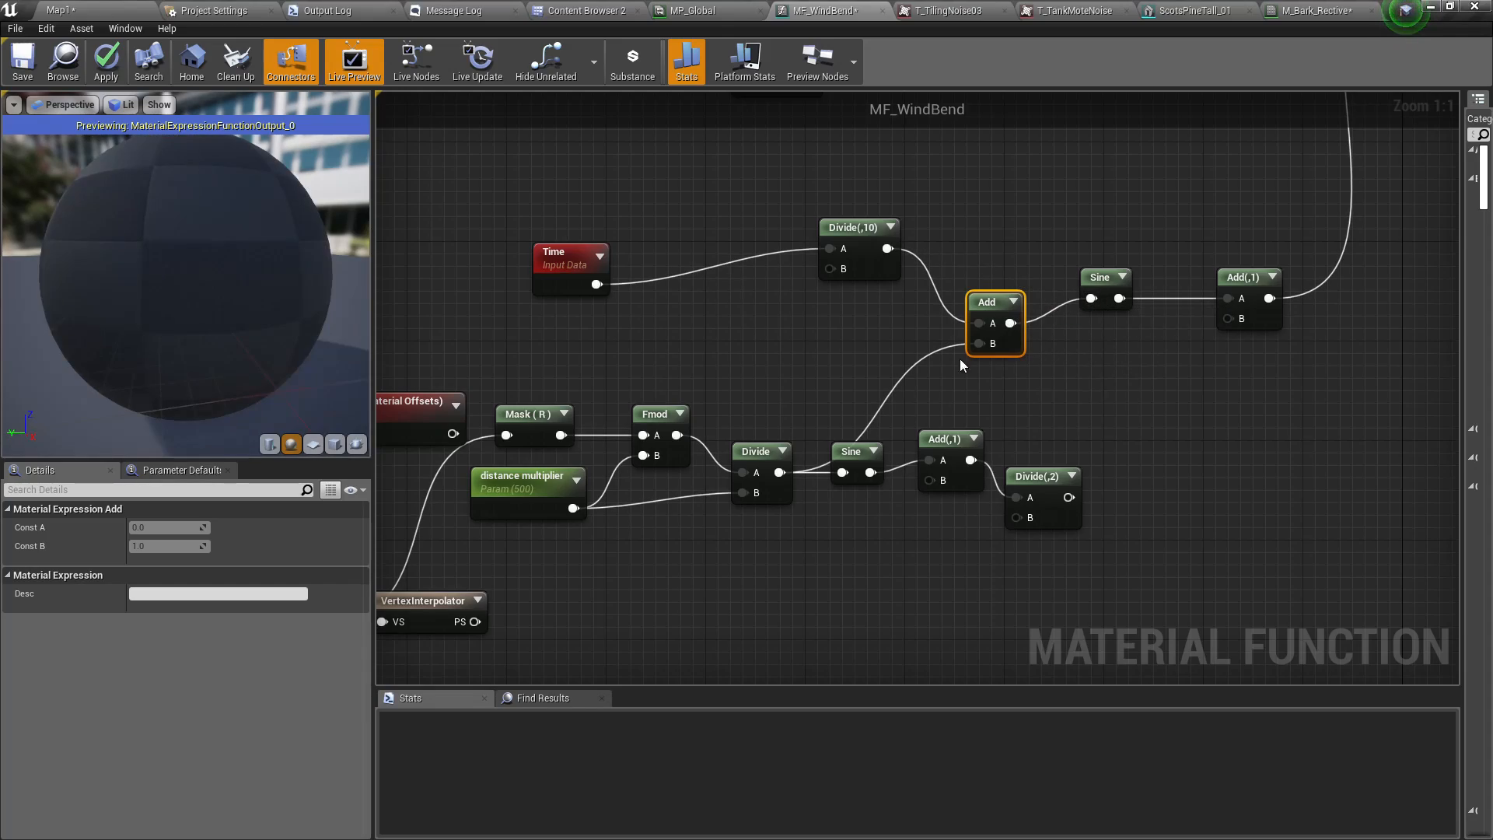
pyautogui.click(106, 62)
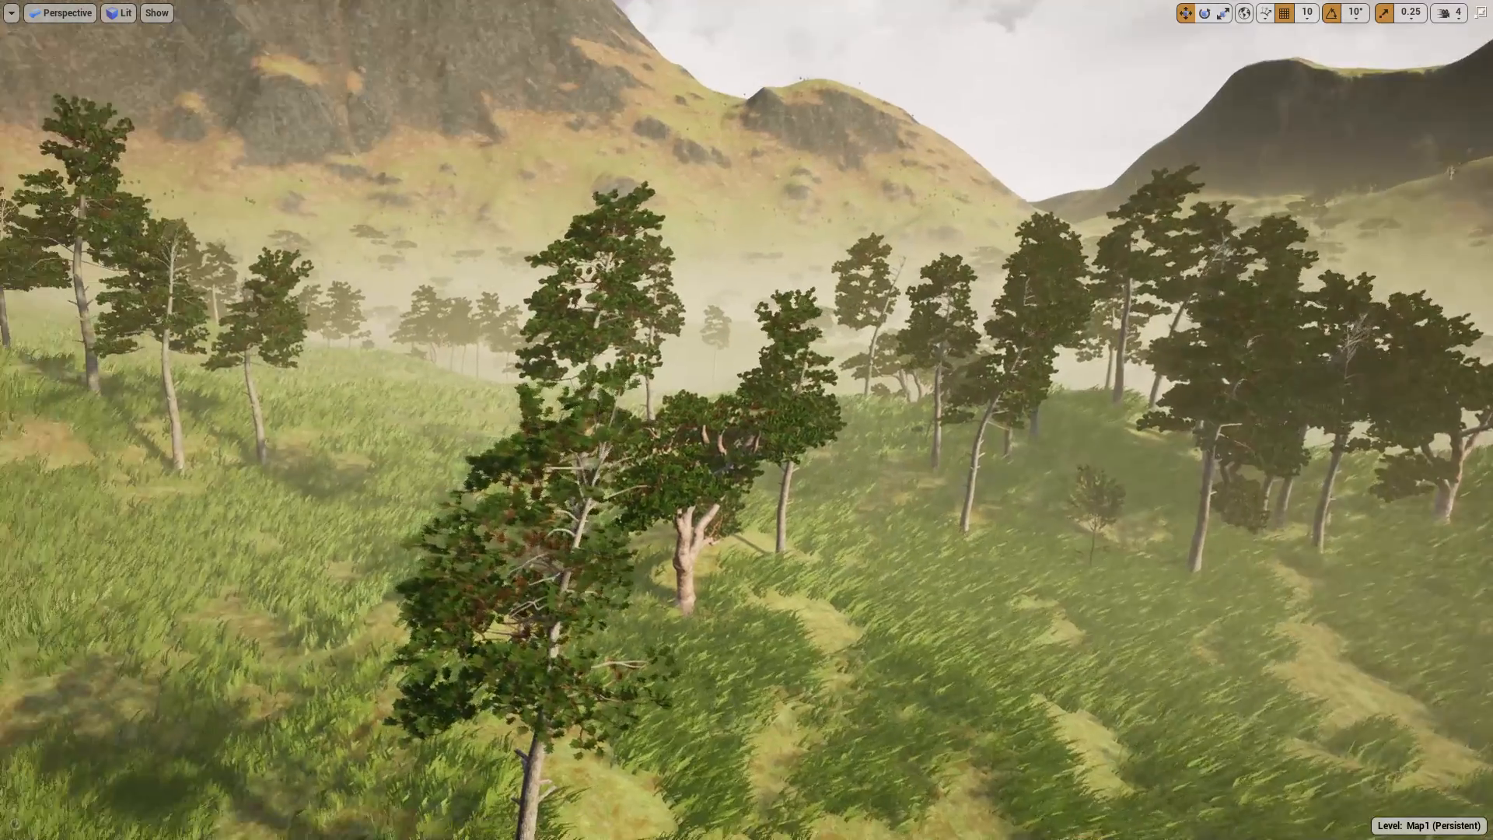
# - Fly through the Map1 landscape full screen to examine how the rewired time offset bends the trees
pyautogui.moveTo(746, 420); pyautogui.dragTo(625, 398, button='right')
pyautogui.moveTo(799, 578); pyautogui.dragTo(746, 547, button='right')
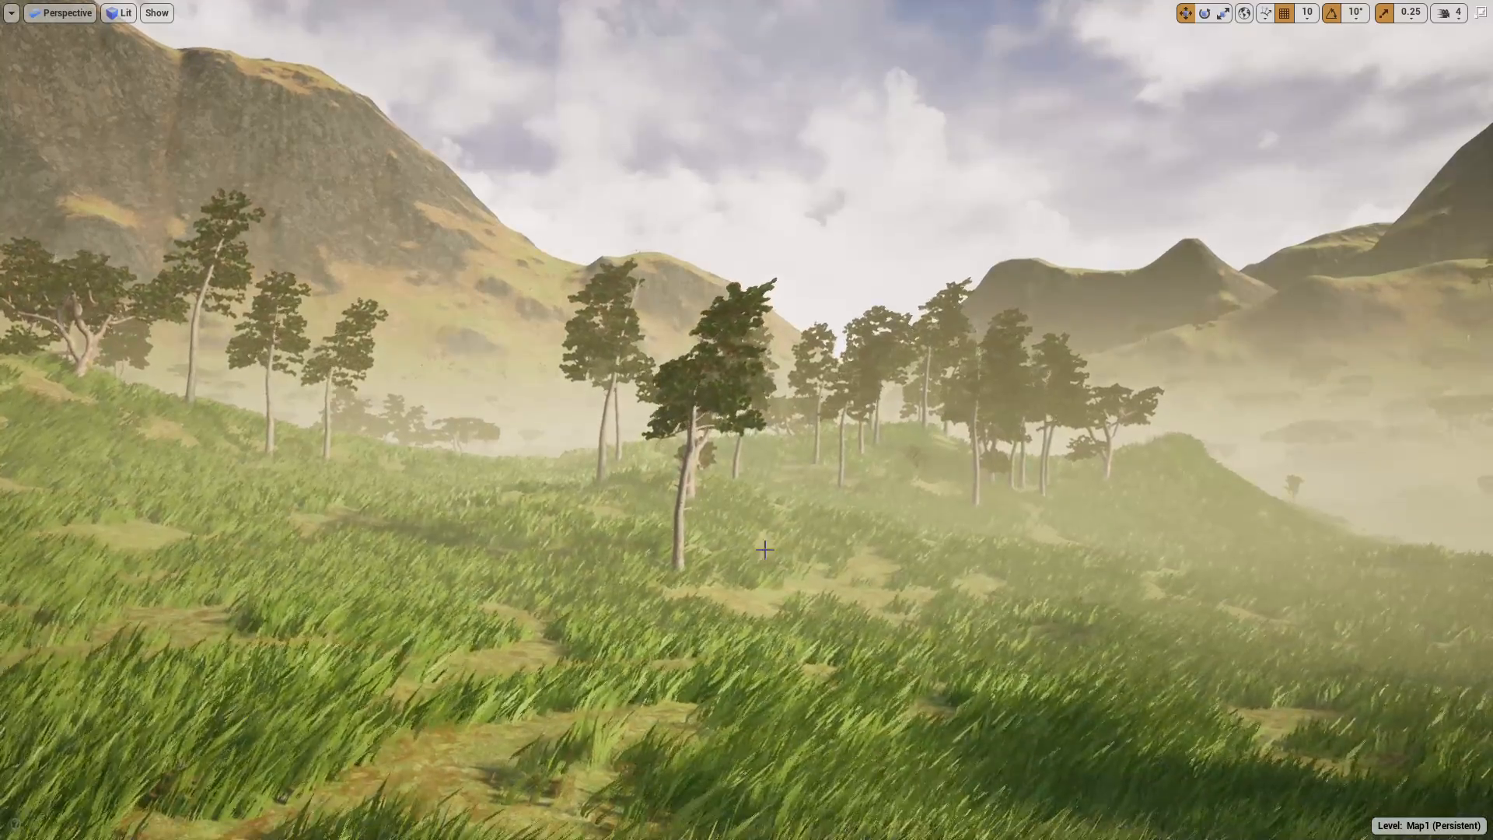
pyautogui.moveTo(765, 550); pyautogui.dragTo(737, 532, button='right')
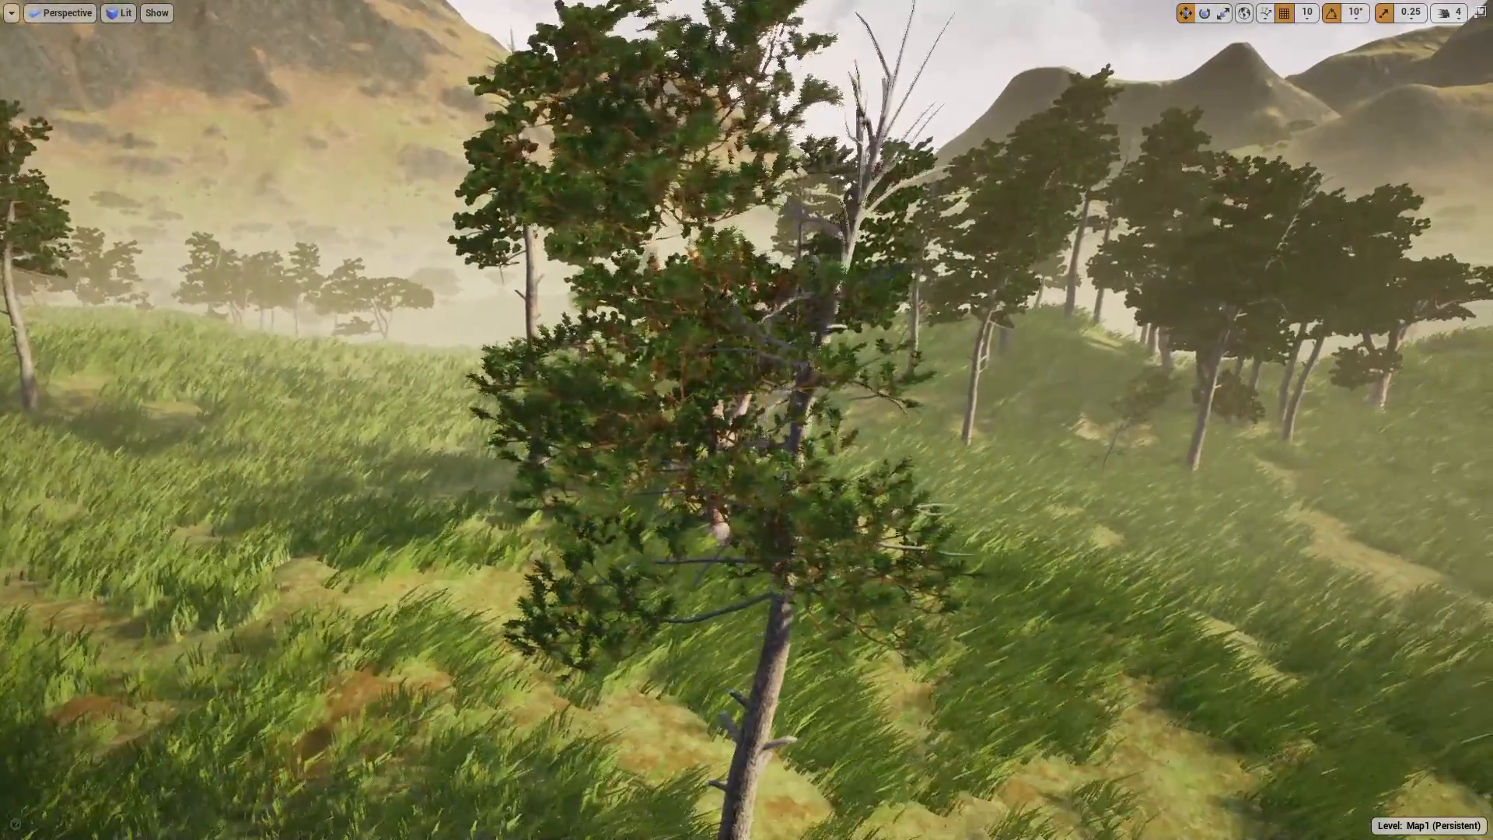
pyautogui.moveTo(738, 532); pyautogui.dragTo(685, 466, button='right')
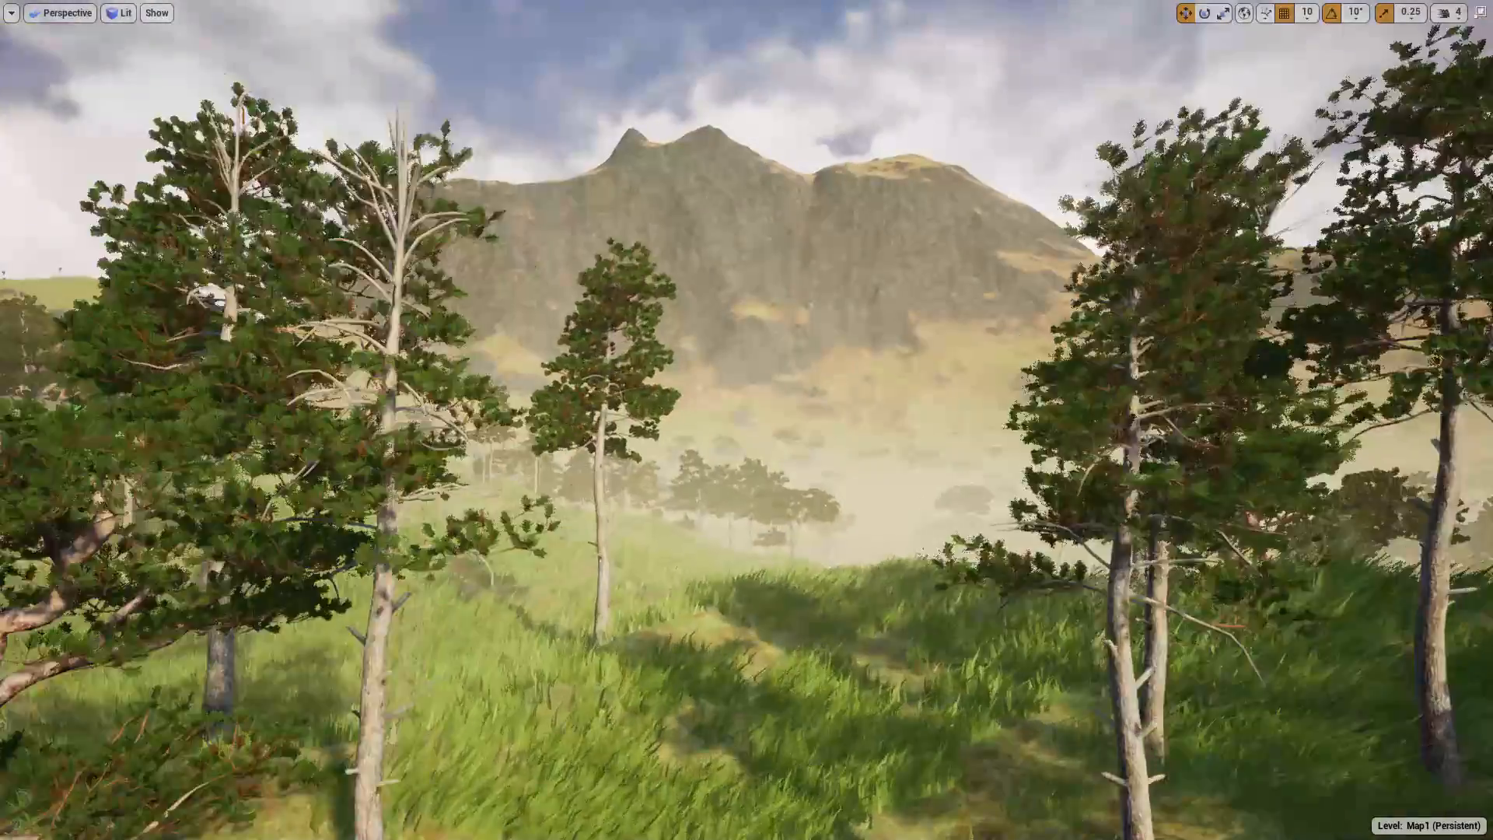
pyautogui.moveTo(689, 468); pyautogui.dragTo(688, 466, button='right')
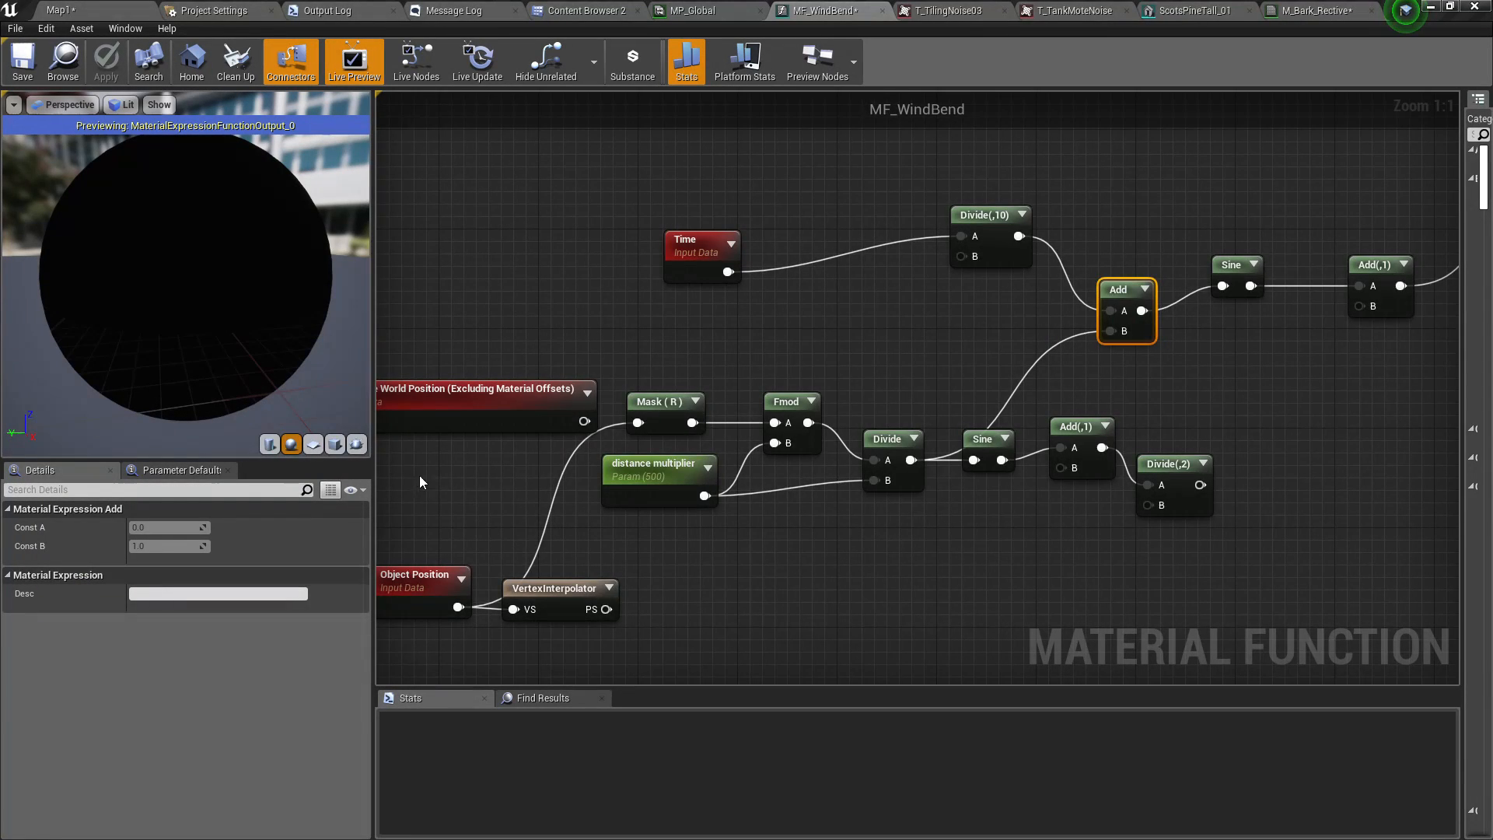
# - In MF_WindBend, delete the VertexInterpolator node and line up Object Position with the Mask (R), moving Absolute World Position aside
pyautogui.moveTo(420, 482); pyautogui.dragTo(761, 454, button='right')
pyautogui.click(907, 567)
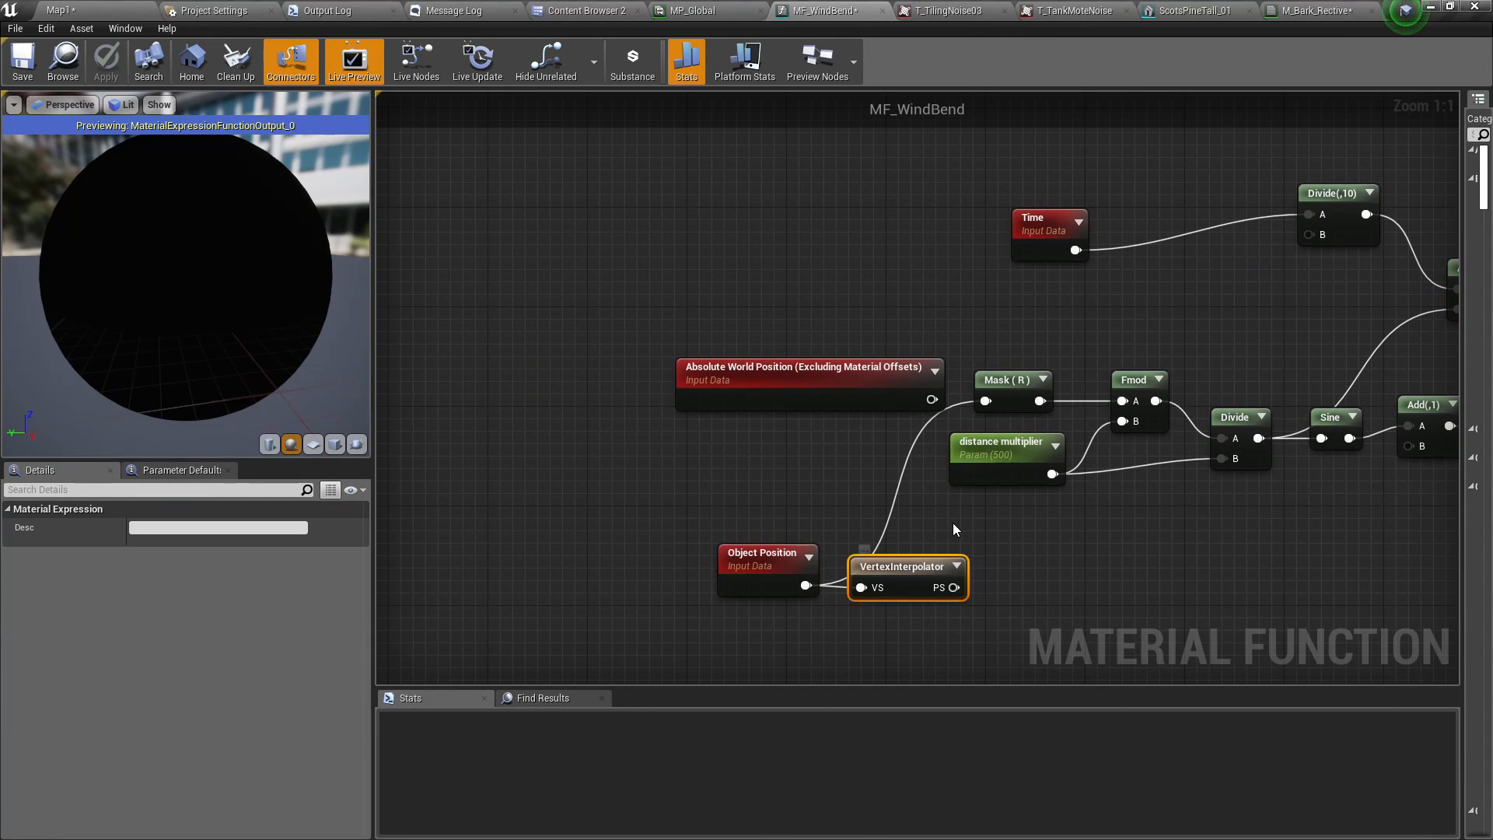
pyautogui.press('Delete')
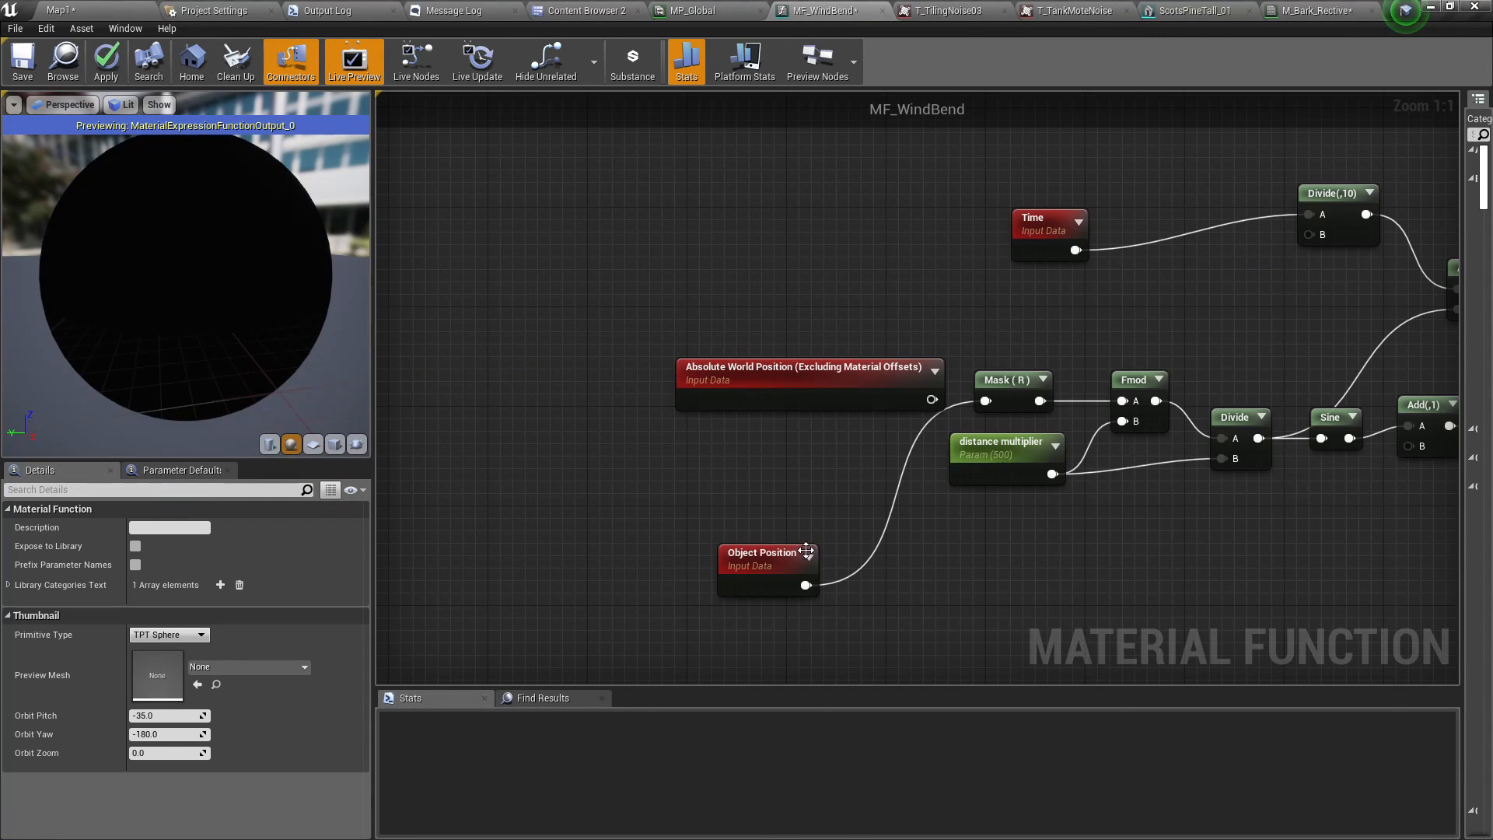
pyautogui.moveTo(759, 558); pyautogui.dragTo(752, 435)
pyautogui.moveTo(783, 380); pyautogui.dragTo(683, 293)
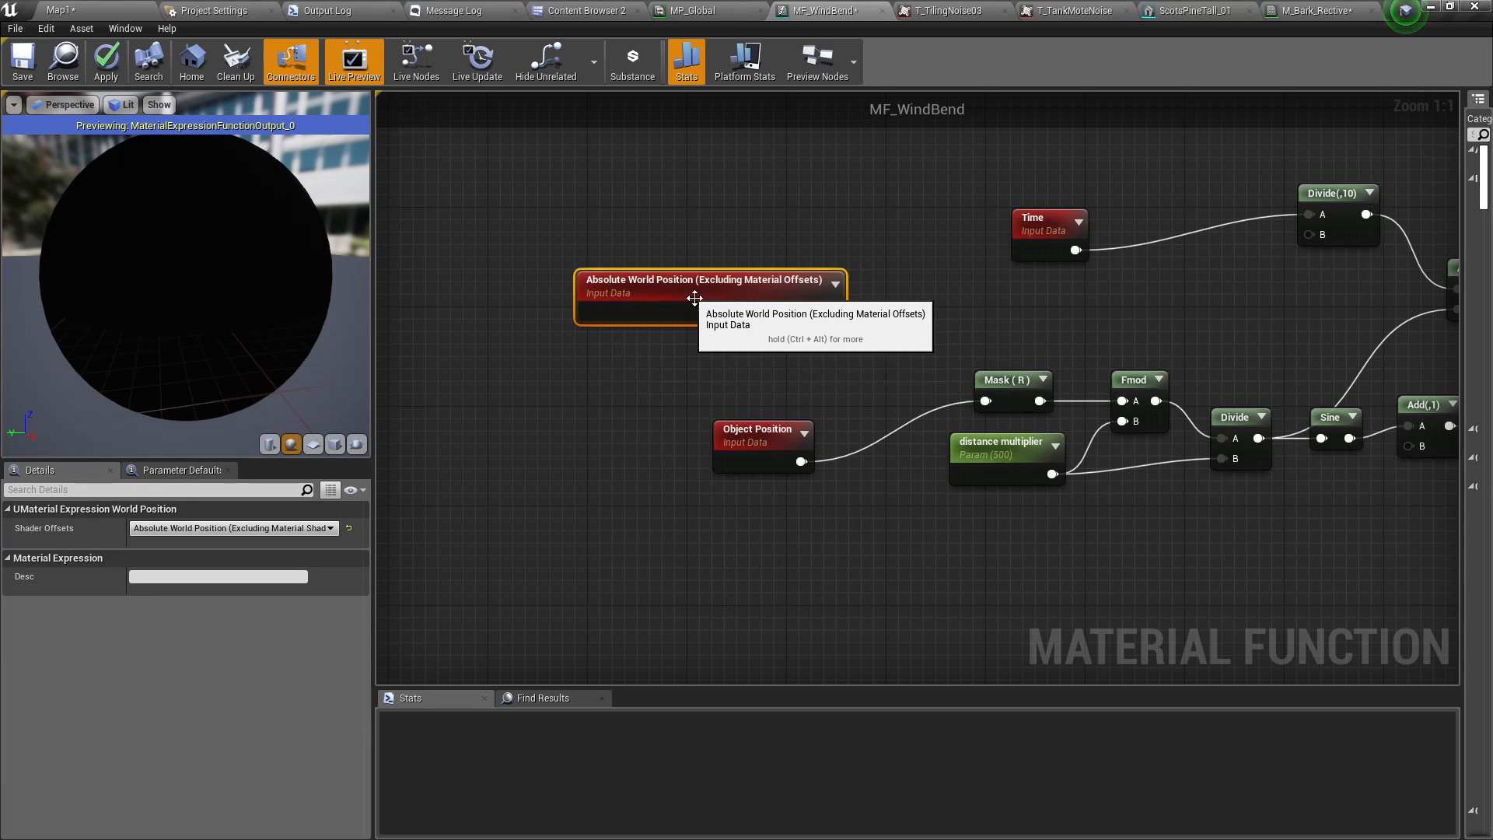
pyautogui.moveTo(762, 445); pyautogui.dragTo(758, 393)
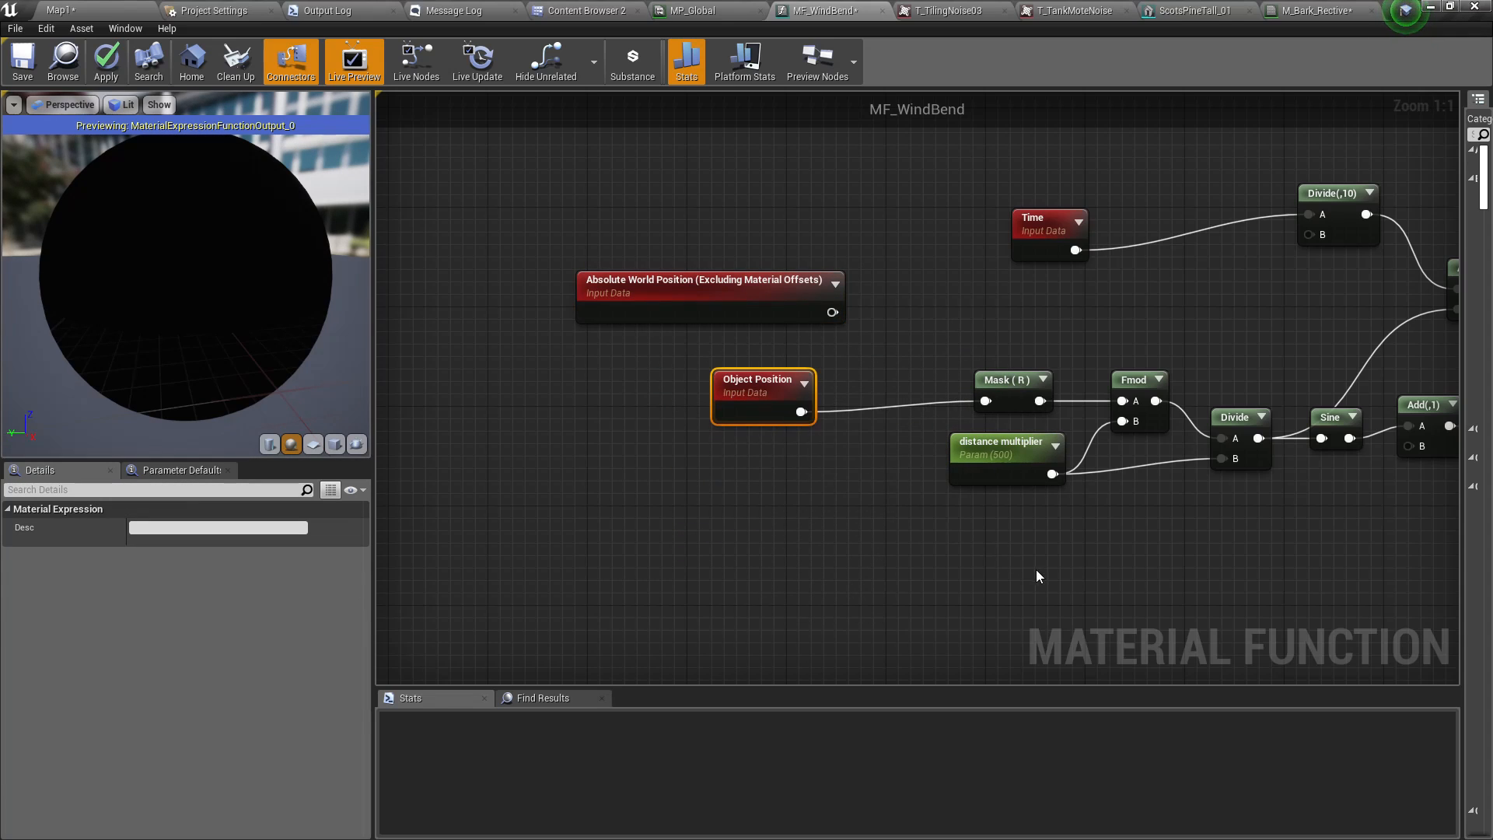
pyautogui.moveTo(1009, 564); pyautogui.dragTo(919, 559, button='right')
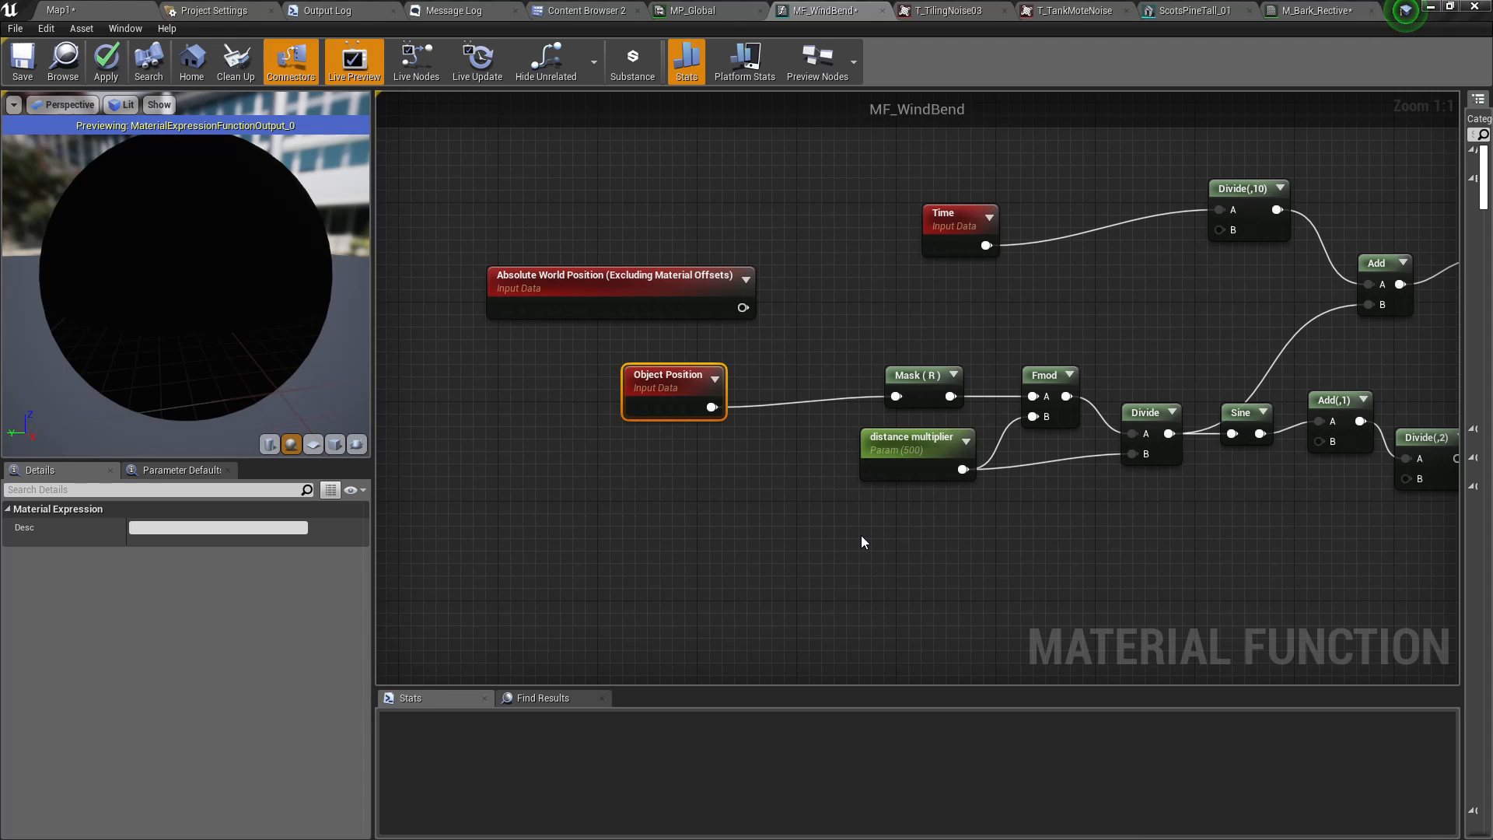
# - In the web browser, review the Unreal forum answers on getting foliage instance position in a material, and return to the material function
pyautogui.hotkey('alt', 'Tab')
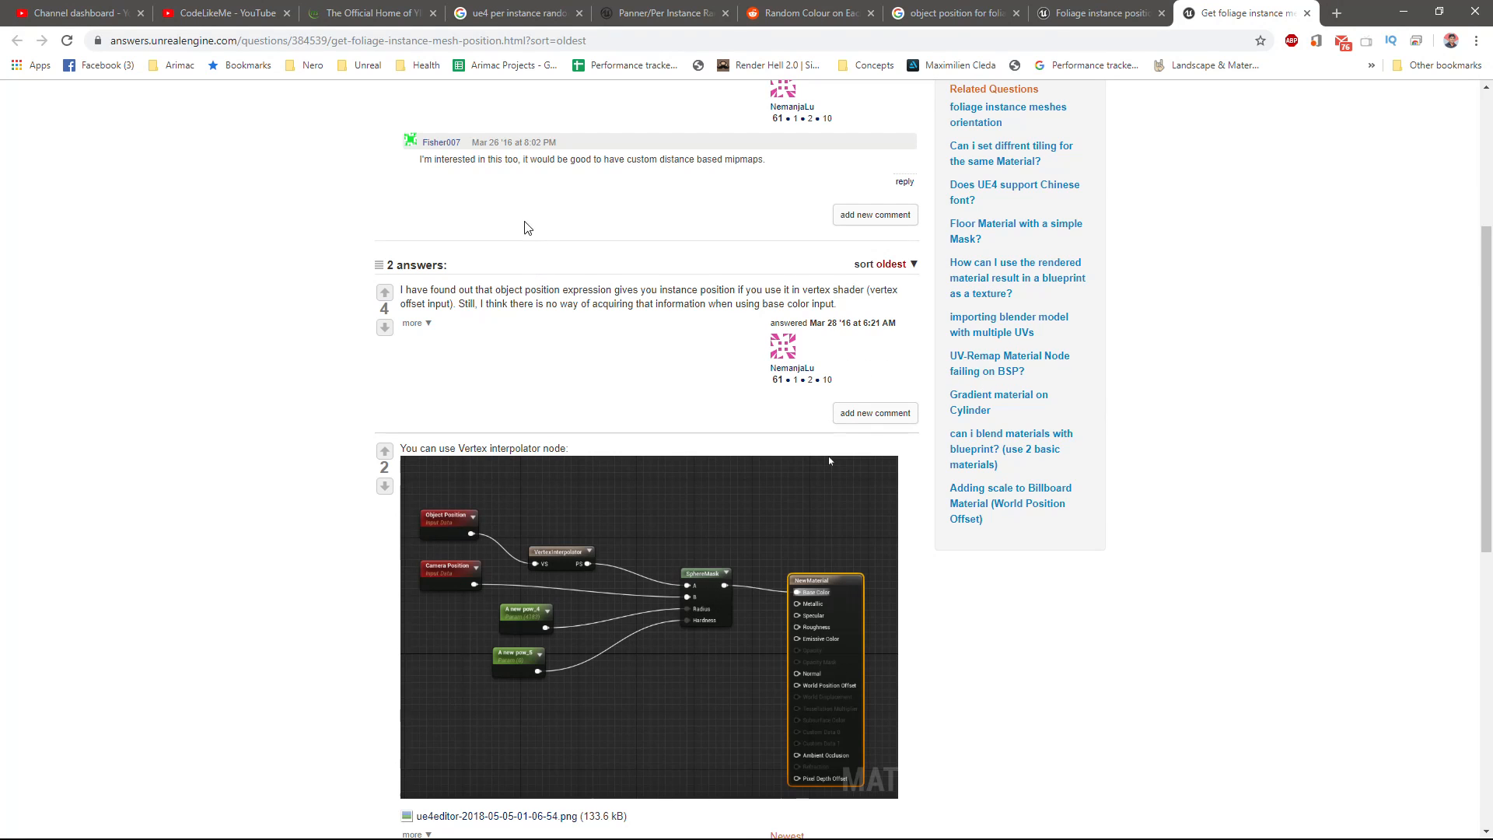
pyautogui.scroll(2, 575, 261)
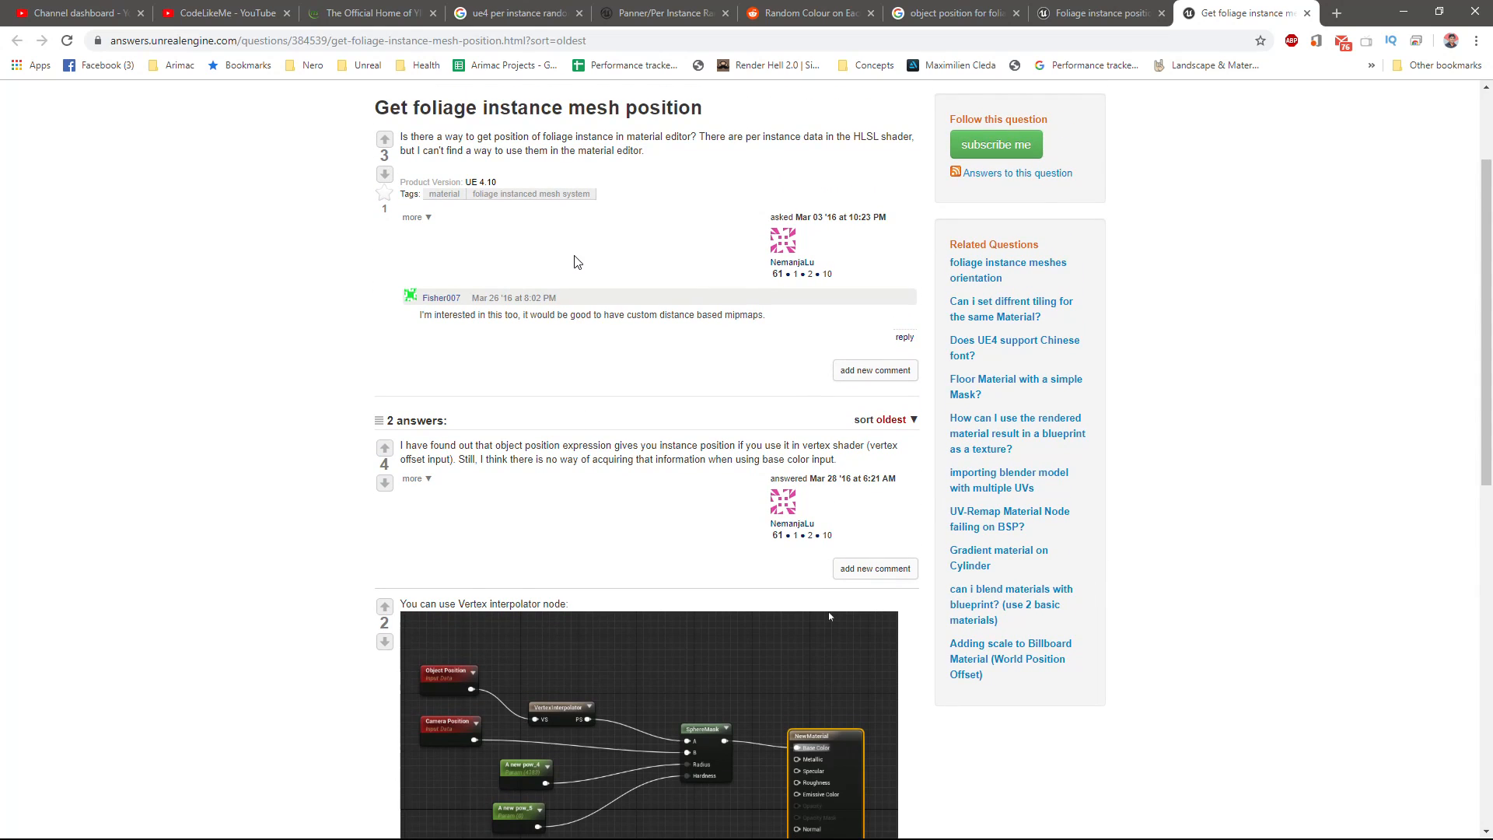
pyautogui.click(1100, 13)
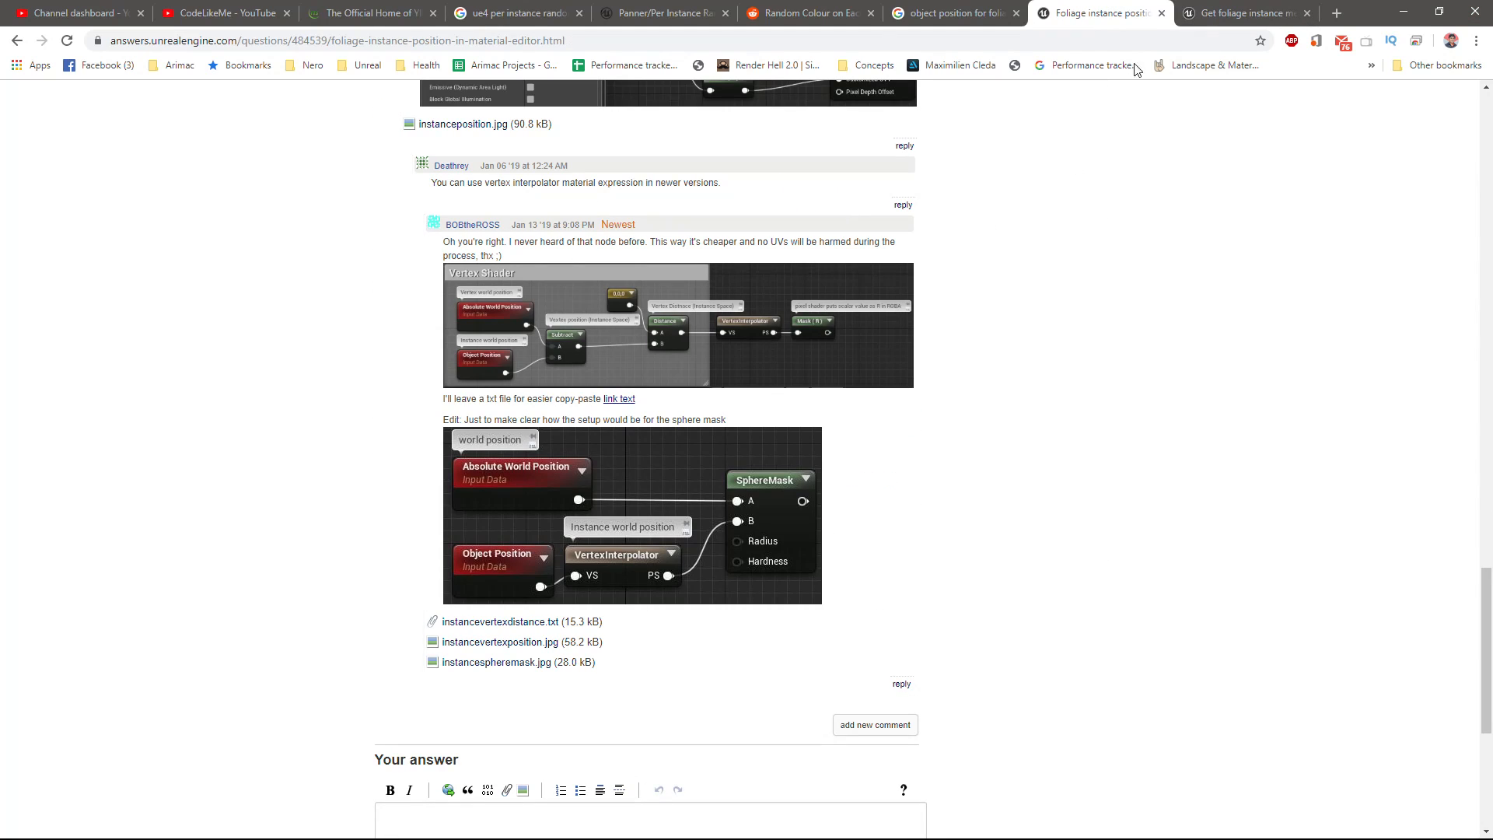
pyautogui.click(1244, 12)
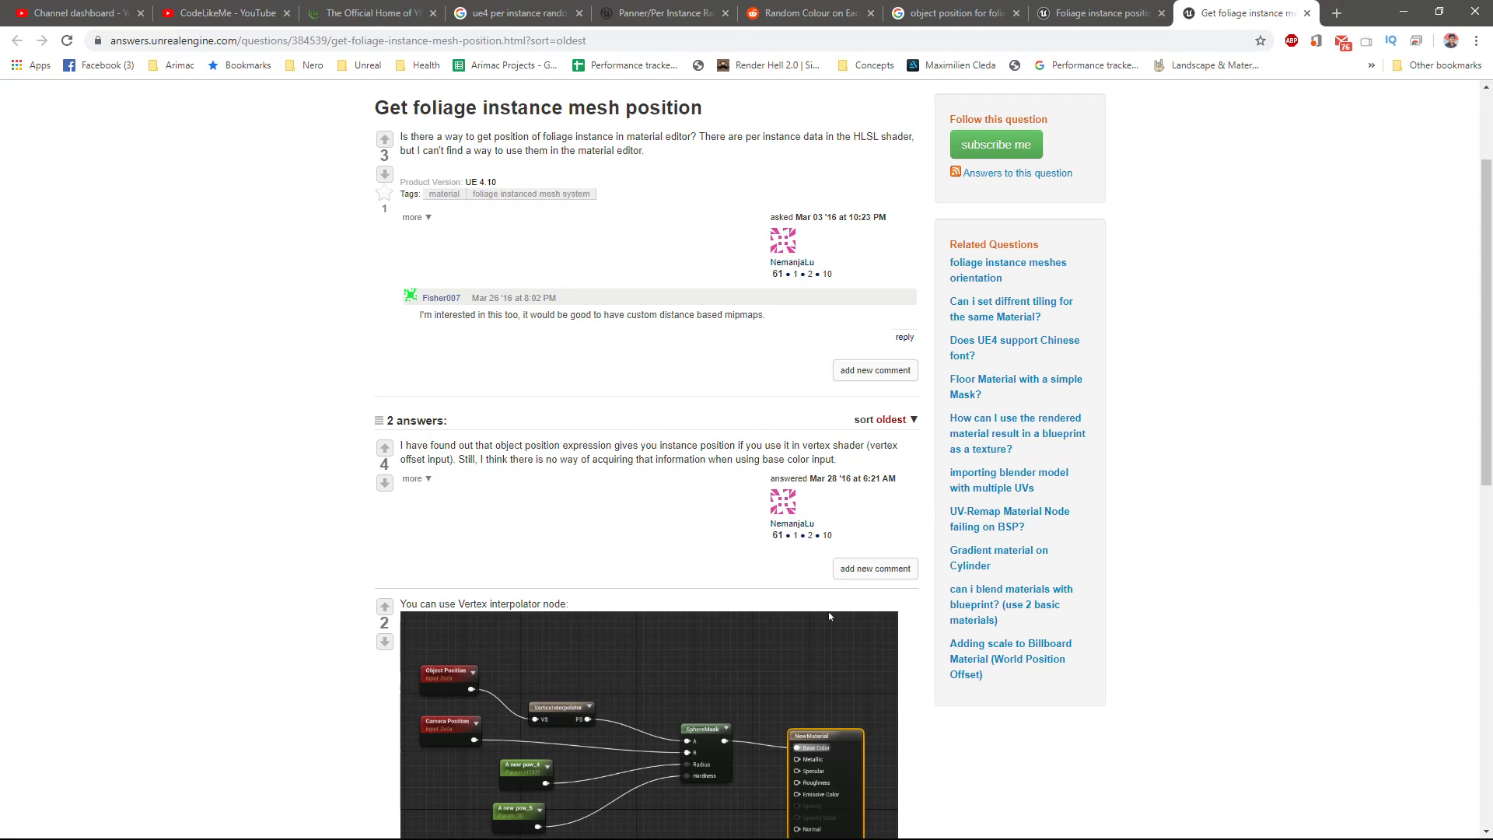
pyautogui.hotkey('alt', 'Tab')
# - Tidy the two position nodes, move Time, Divide by 10 and Add closer together, and apply the function
pyautogui.moveTo(677, 280)
pyautogui.mouseDown()
pyautogui.moveTo(675, 320)
pyautogui.moveTo(670, 292)
pyautogui.mouseUp()
pyautogui.moveTo(683, 384); pyautogui.dragTo(708, 377)
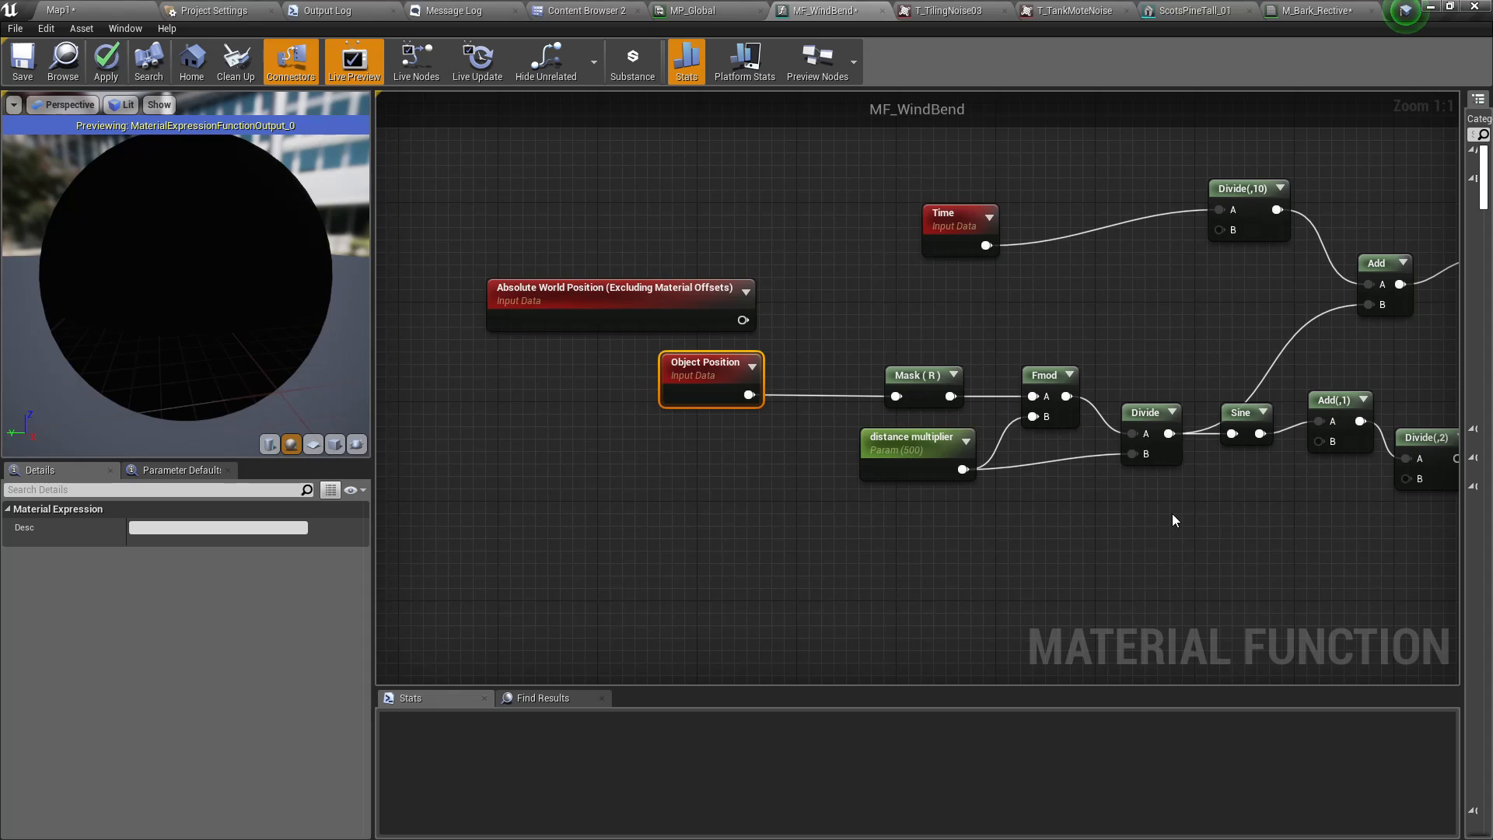
pyautogui.moveTo(1173, 513); pyautogui.dragTo(927, 611, button='right')
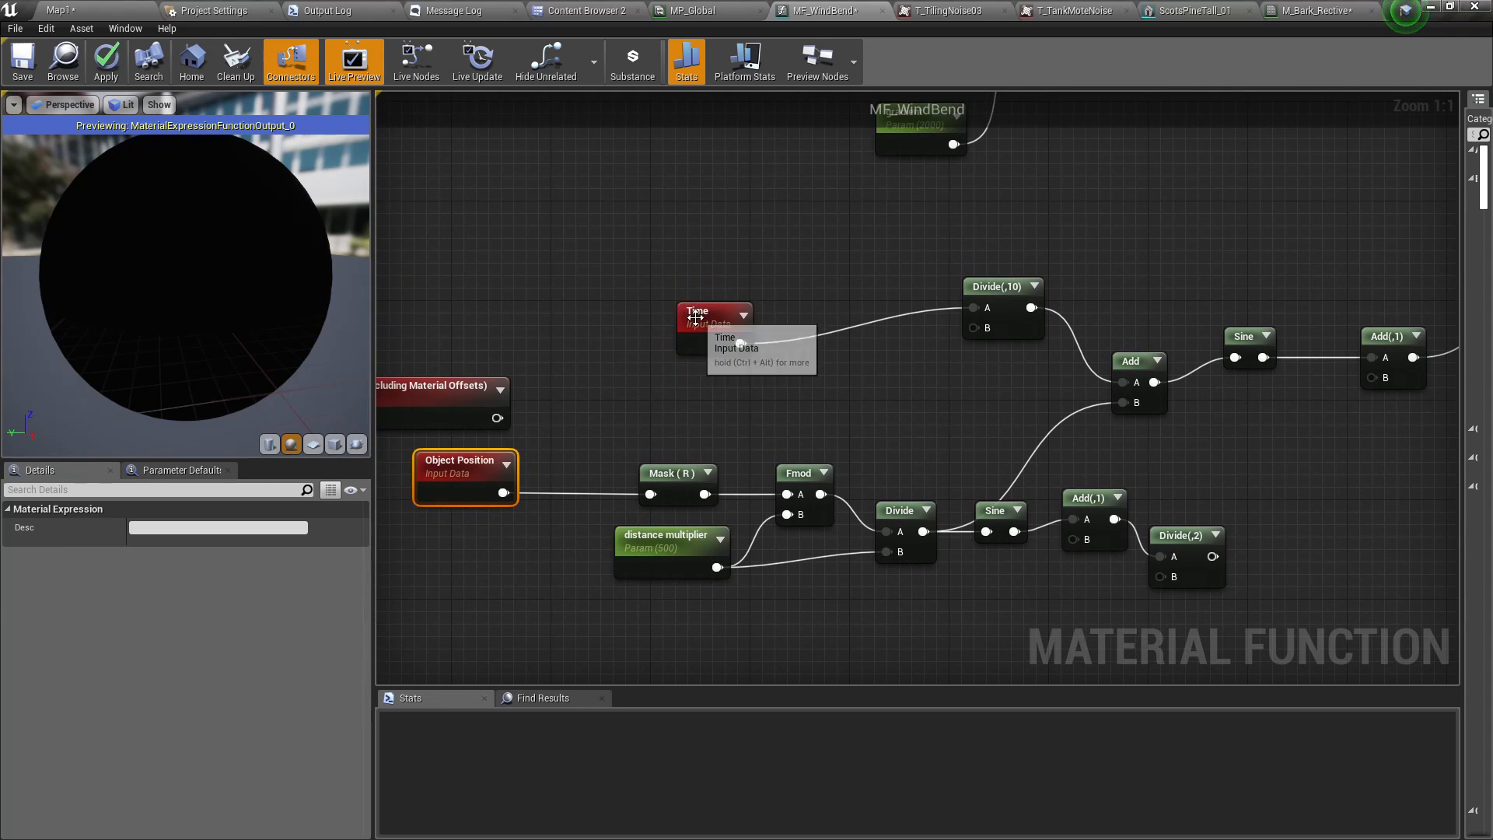
pyautogui.moveTo(726, 318); pyautogui.dragTo(863, 294)
pyautogui.moveTo(981, 311); pyautogui.dragTo(982, 311)
pyautogui.moveTo(981, 311); pyautogui.dragTo(883, 309)
pyautogui.moveTo(1132, 361); pyautogui.dragTo(1081, 311)
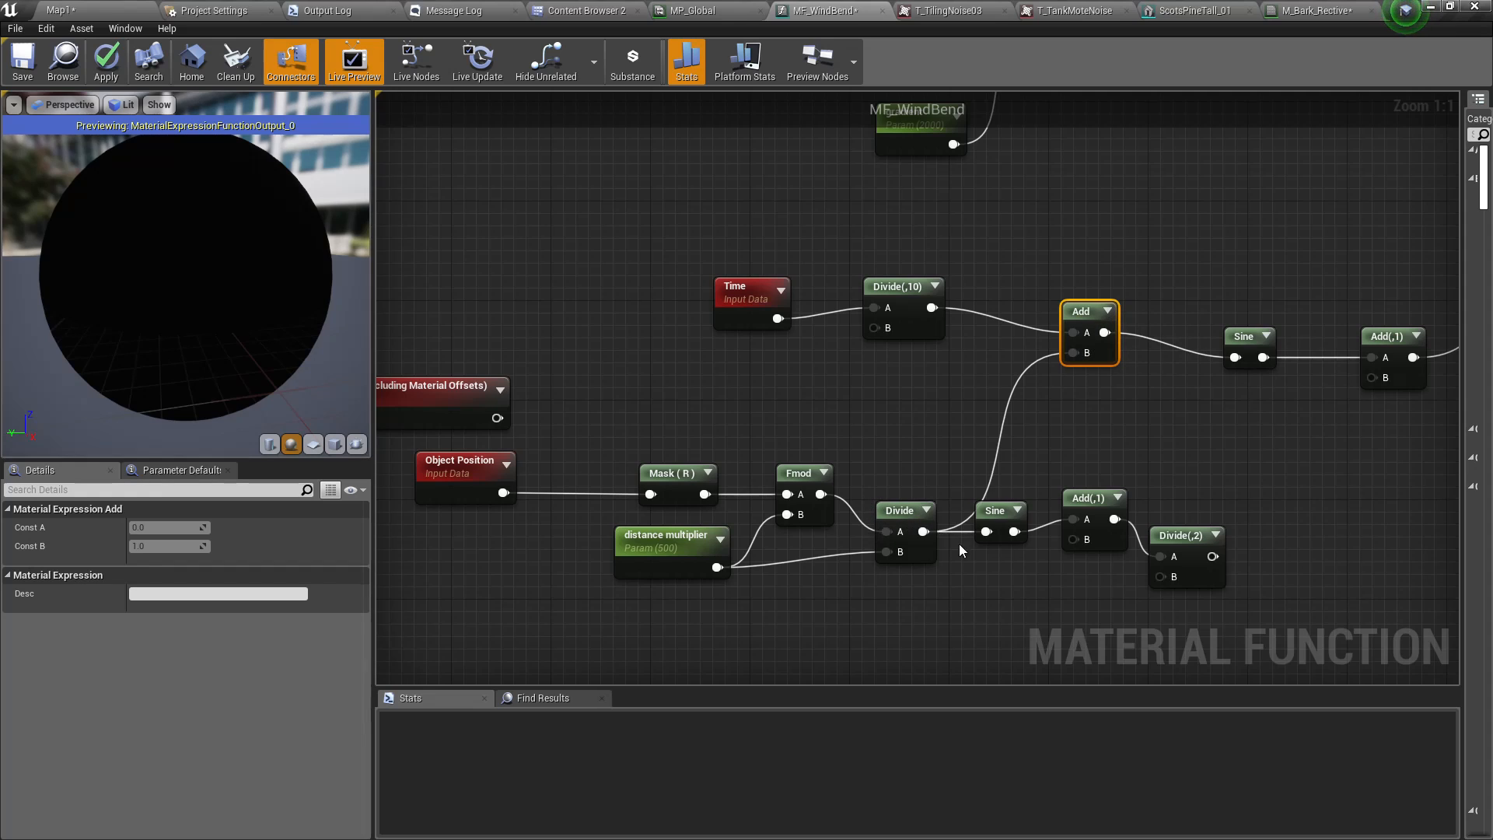
pyautogui.moveTo(1174, 441); pyautogui.dragTo(855, 430, button='right')
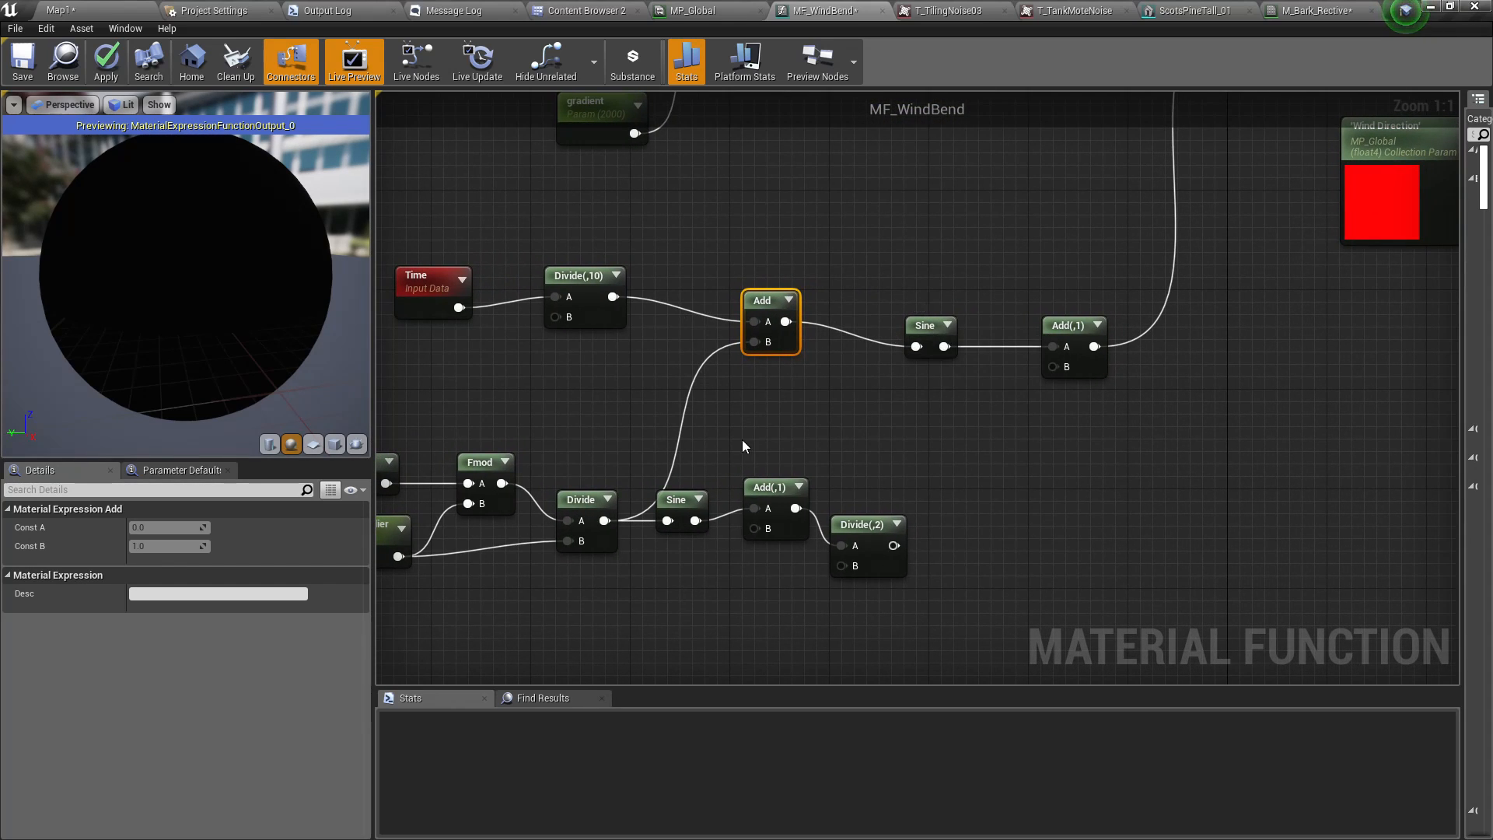
pyautogui.click(107, 66)
# - In Map1, fly among the pines in the standard and full-screen viewport to check the wind bending
pyautogui.click(62, 10)
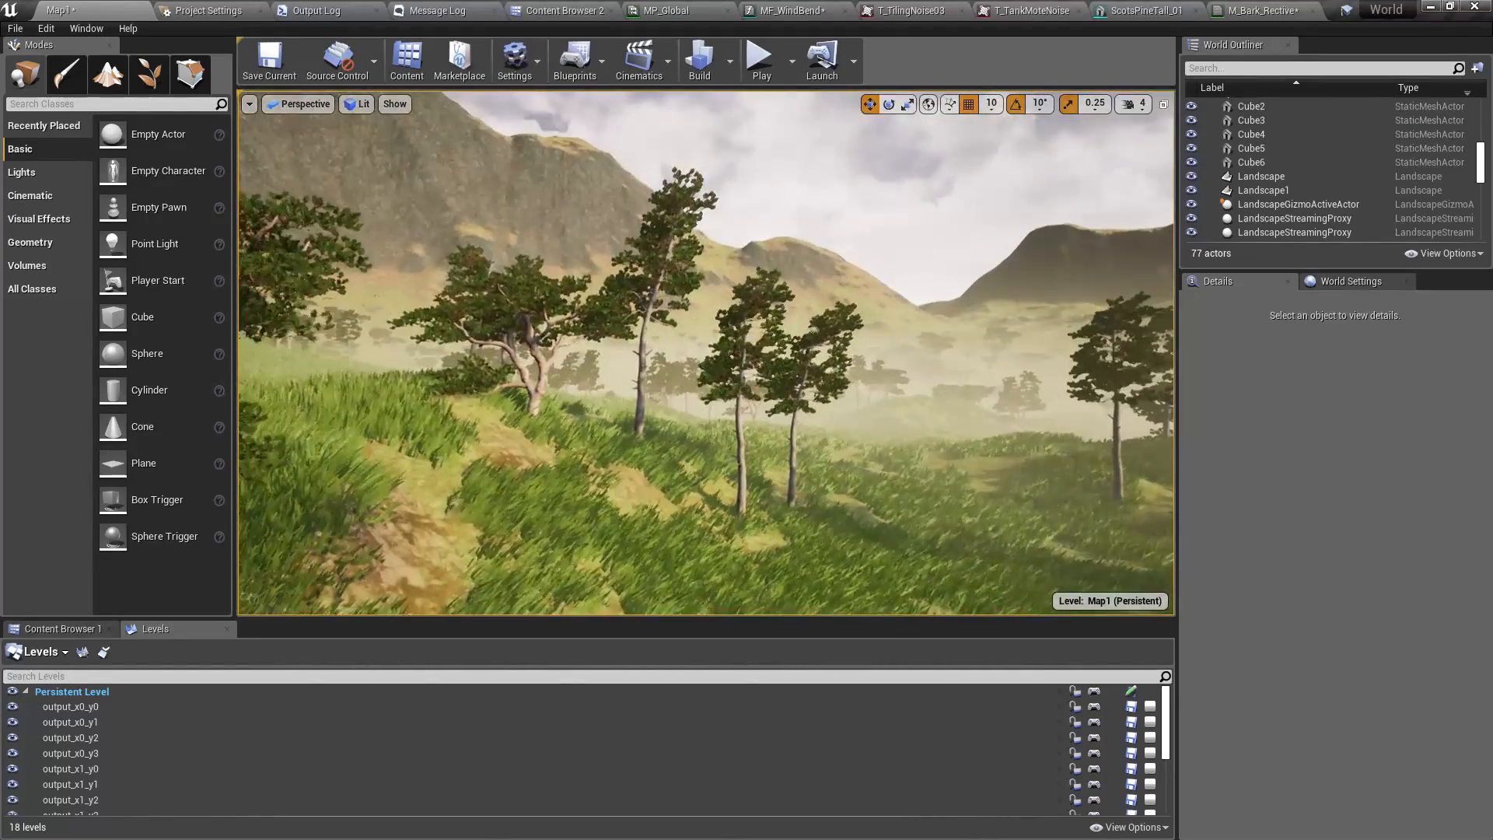
pyautogui.moveTo(707, 352); pyautogui.dragTo(906, 340, button='right')
pyautogui.press('w')
pyautogui.press('w')
pyautogui.moveTo(707, 352); pyautogui.dragTo(595, 354, button='right')
pyautogui.press('s')
pyautogui.moveTo(777, 346); pyautogui.dragTo(922, 354, button='right')
pyautogui.press('F11')
pyautogui.press('w')
pyautogui.press('s')
pyautogui.press('w')
pyautogui.press('w')
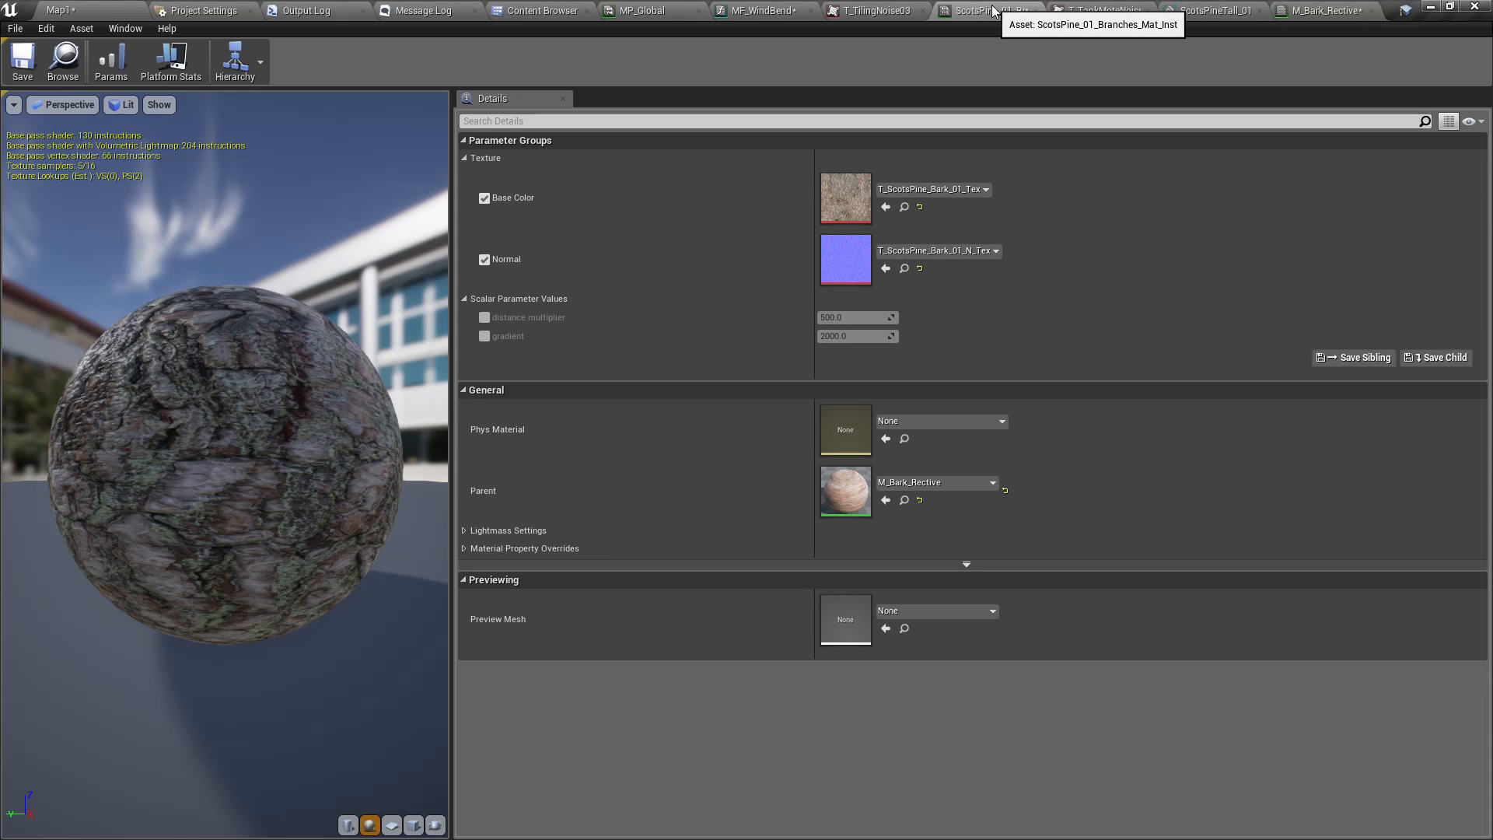
# - Return to Map1 full screen and circle the tree groups to compare their bending across the grassy hills
pyautogui.click(93, 7)
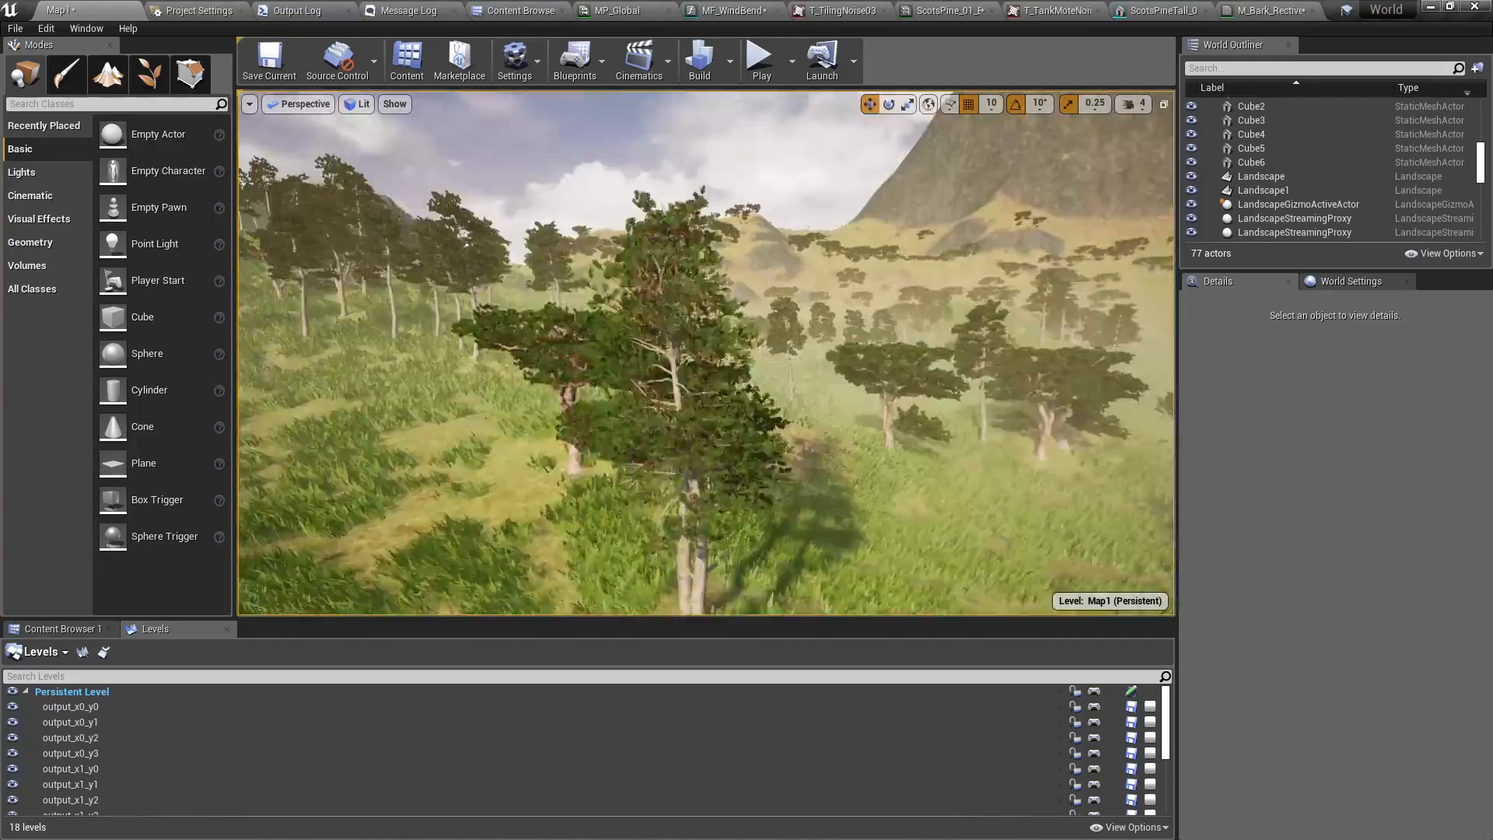
pyautogui.press('F11')
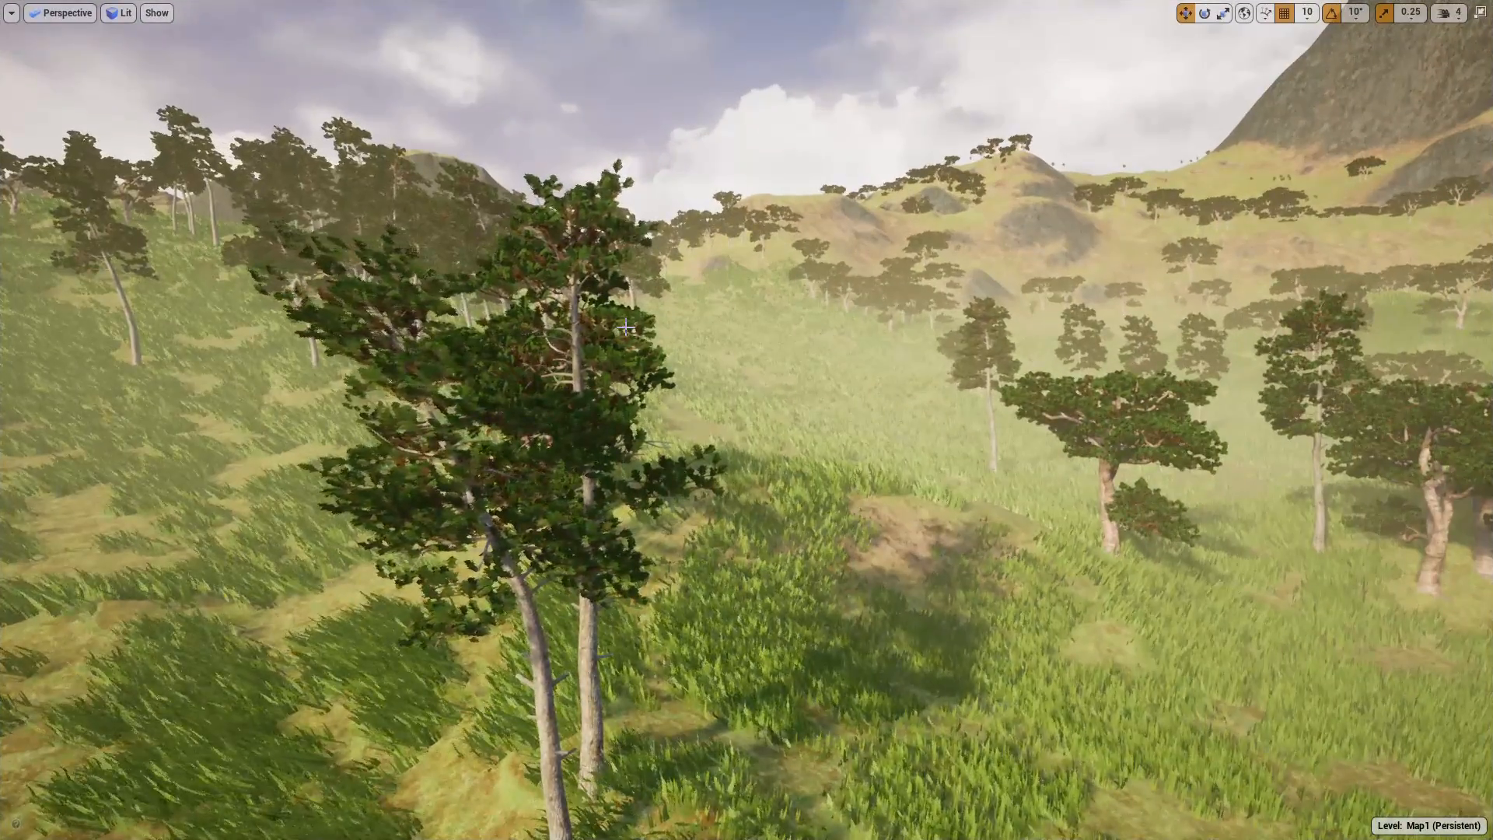
pyautogui.press('a')
pyautogui.moveTo(626, 328); pyautogui.dragTo(576, 278, button='right')
pyautogui.press('w')
pyautogui.press('d')
pyautogui.press('w')
pyautogui.press('a')
pyautogui.press('d')
pyautogui.press('a')
pyautogui.press('a')
pyautogui.press('a')
pyautogui.moveTo(655, 372); pyautogui.dragTo(793, 349, button='right')
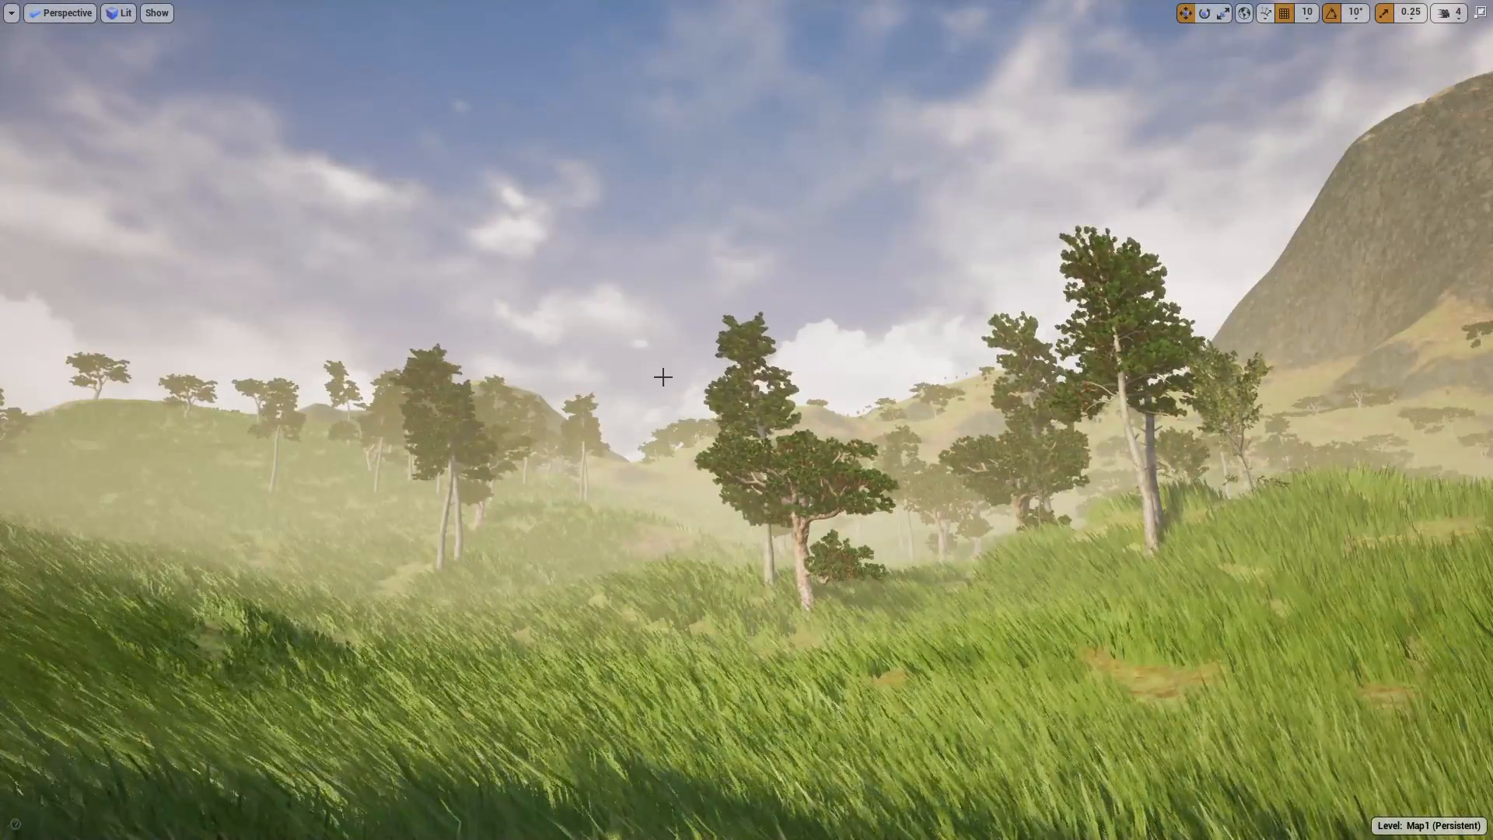
pyautogui.moveTo(663, 377); pyautogui.dragTo(678, 389, button='right')
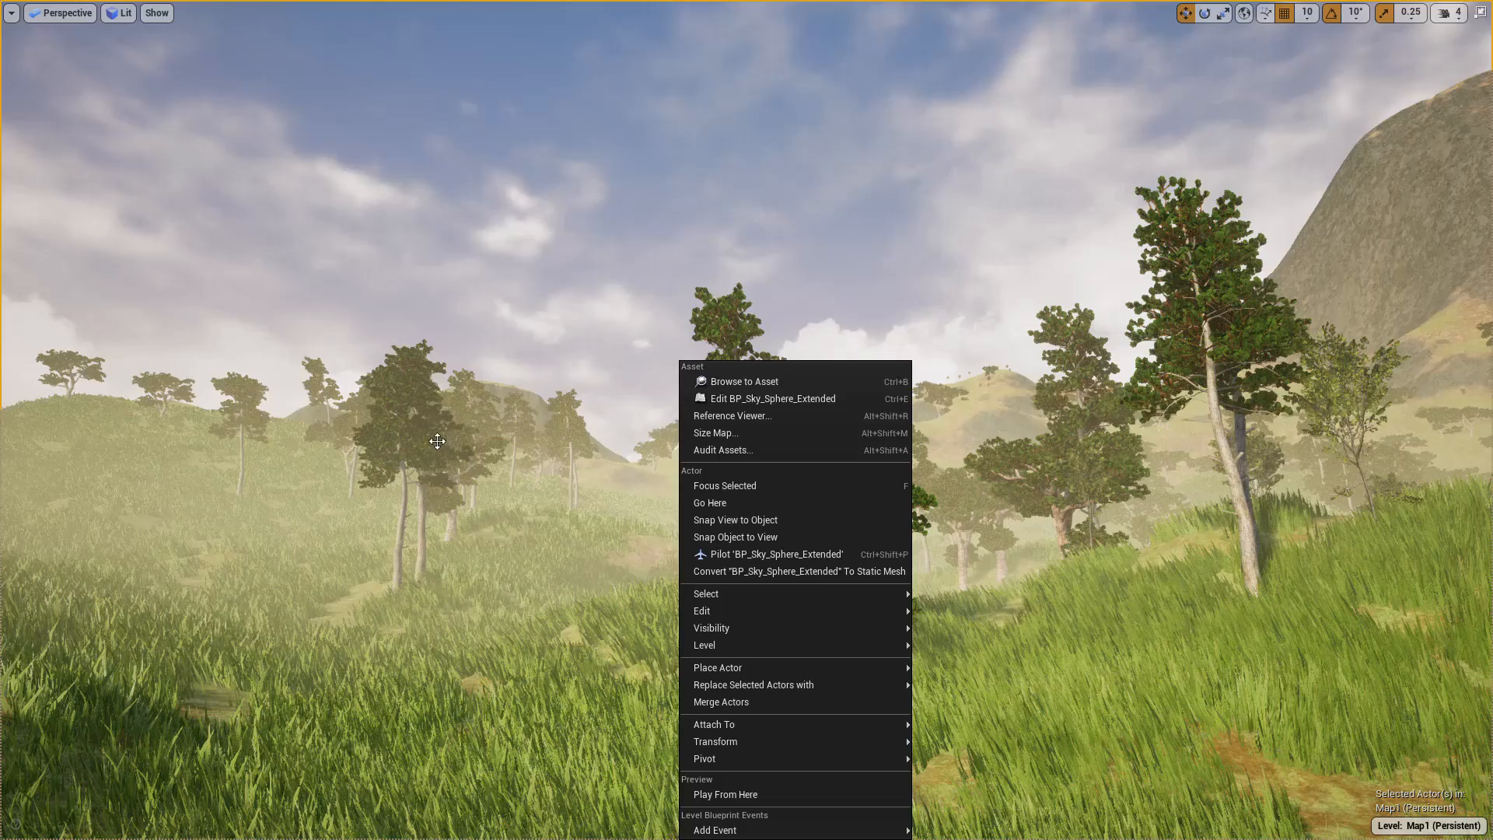
pyautogui.moveTo(437, 441); pyautogui.dragTo(430, 435, button='right')
pyautogui.press('a')
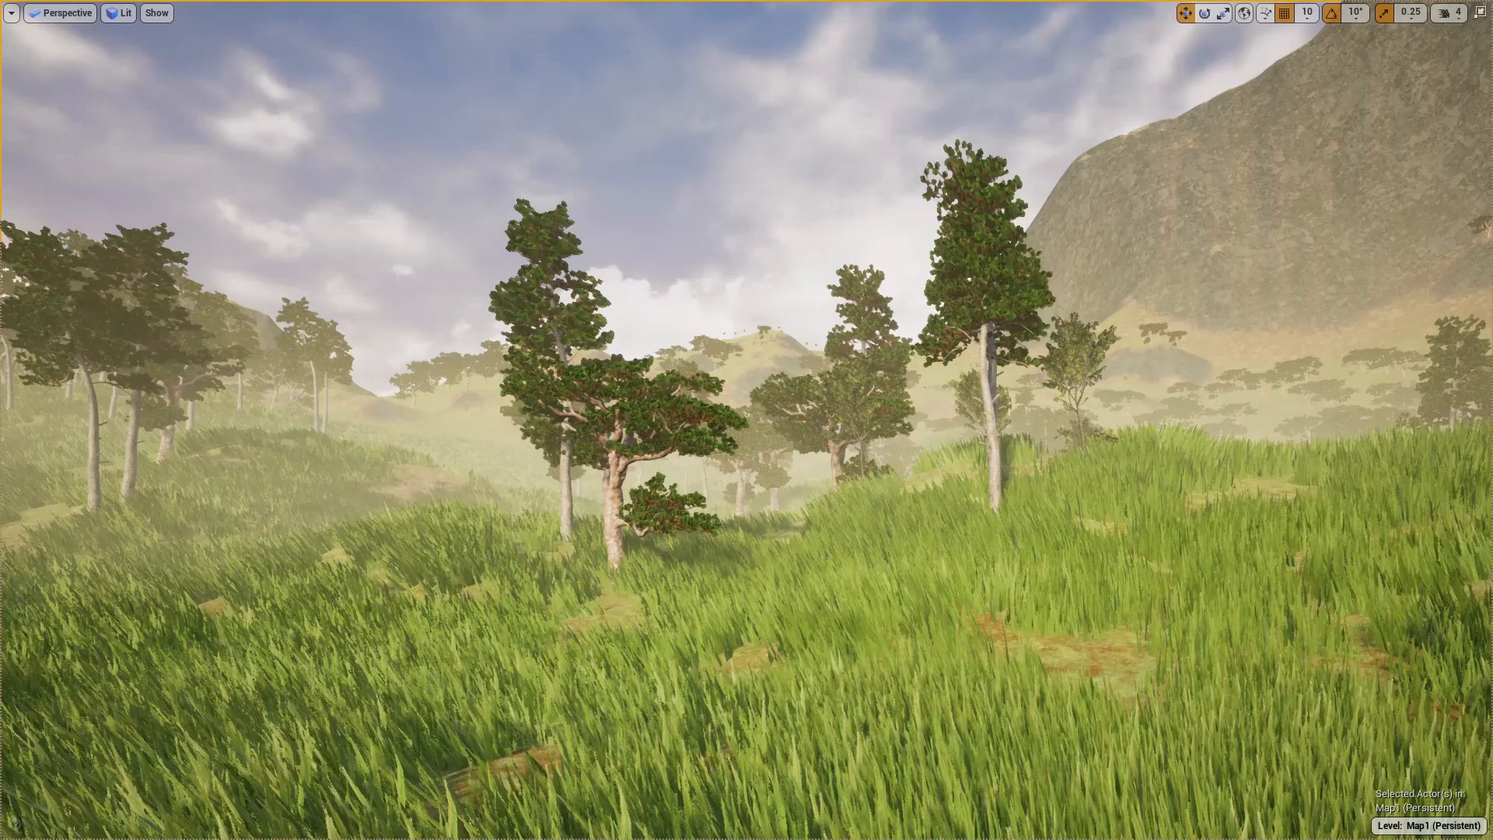
# - Play-test Map1 full screen and run the character along the dirt paths and grassy mounds to check the nearby trees' wind bending
pyautogui.hotkey('alt', 'p')
pyautogui.click(935, 553)
pyautogui.press('w')
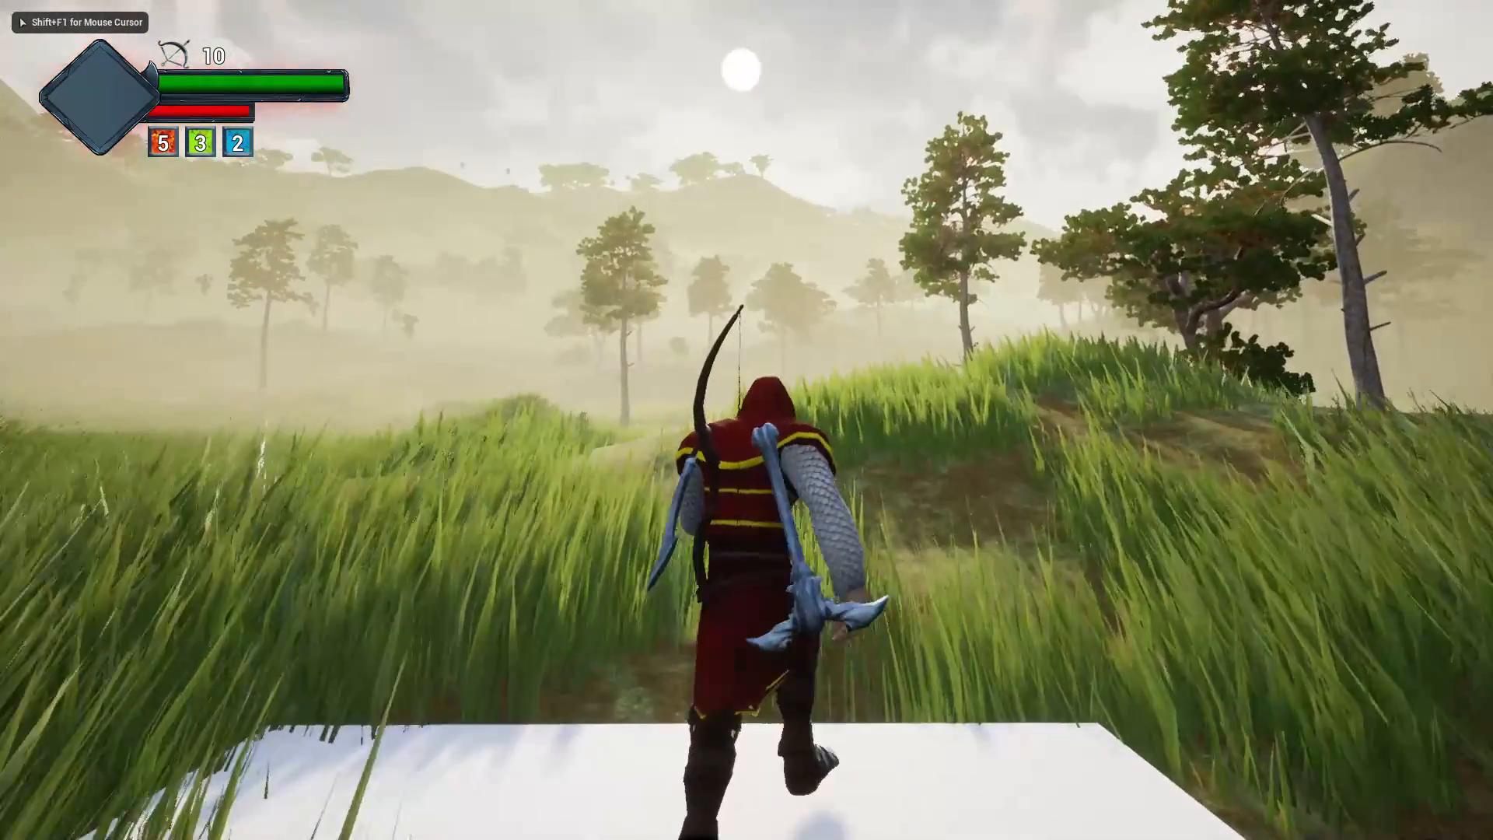
pyautogui.press('a')
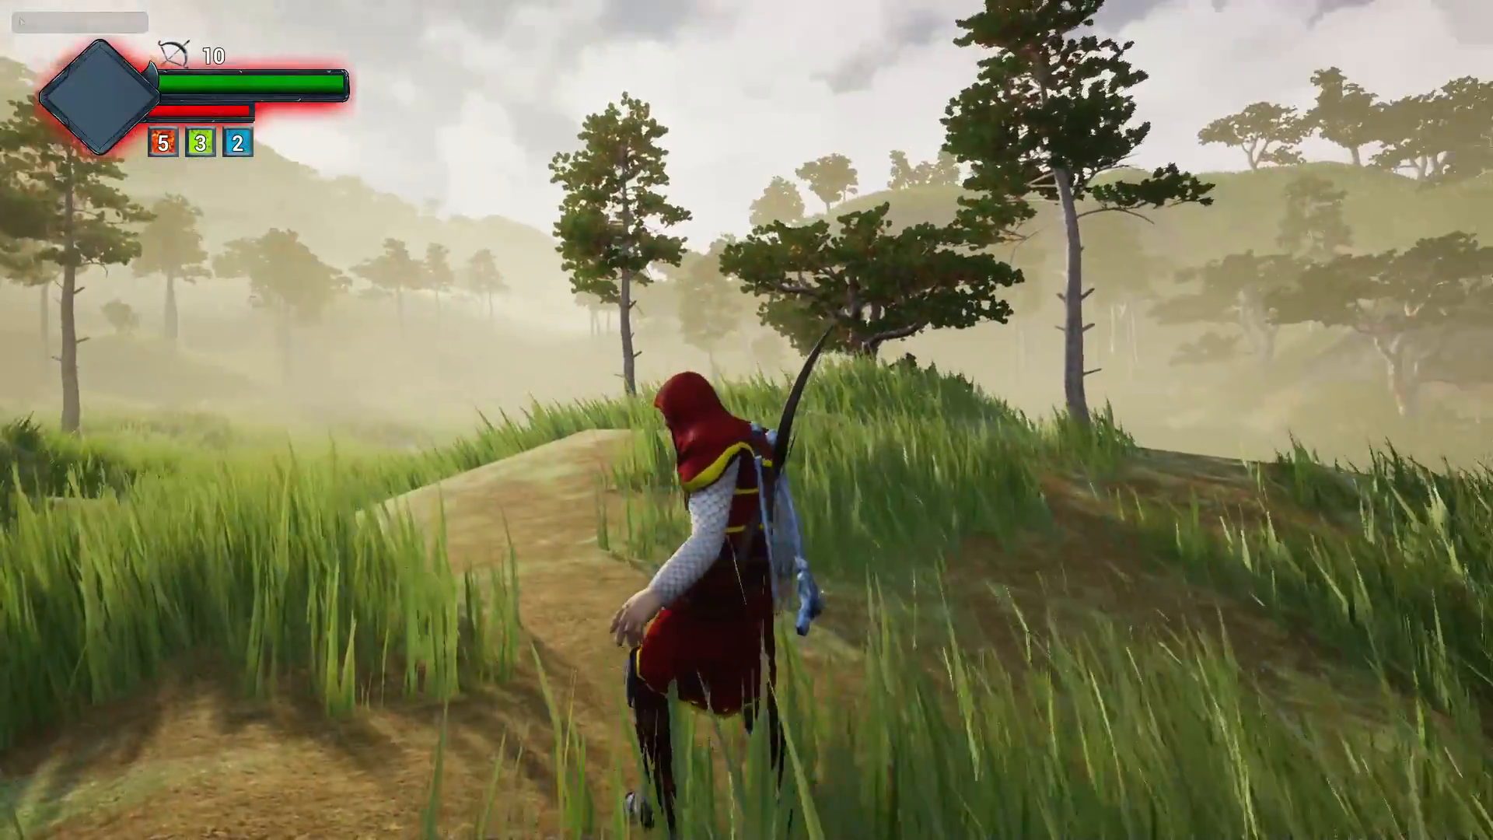
pyautogui.press('a')
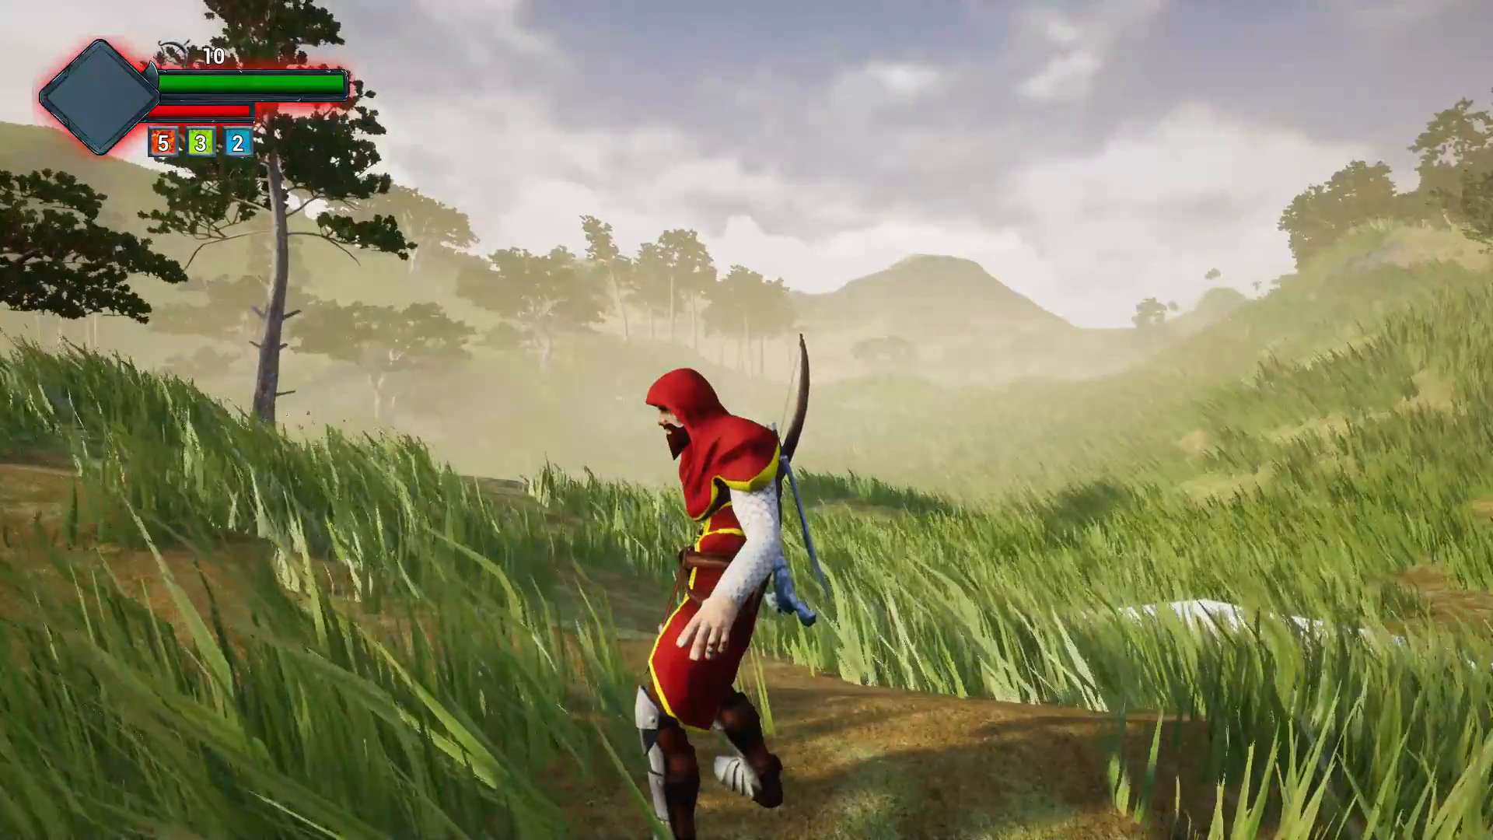
pyautogui.press('d')
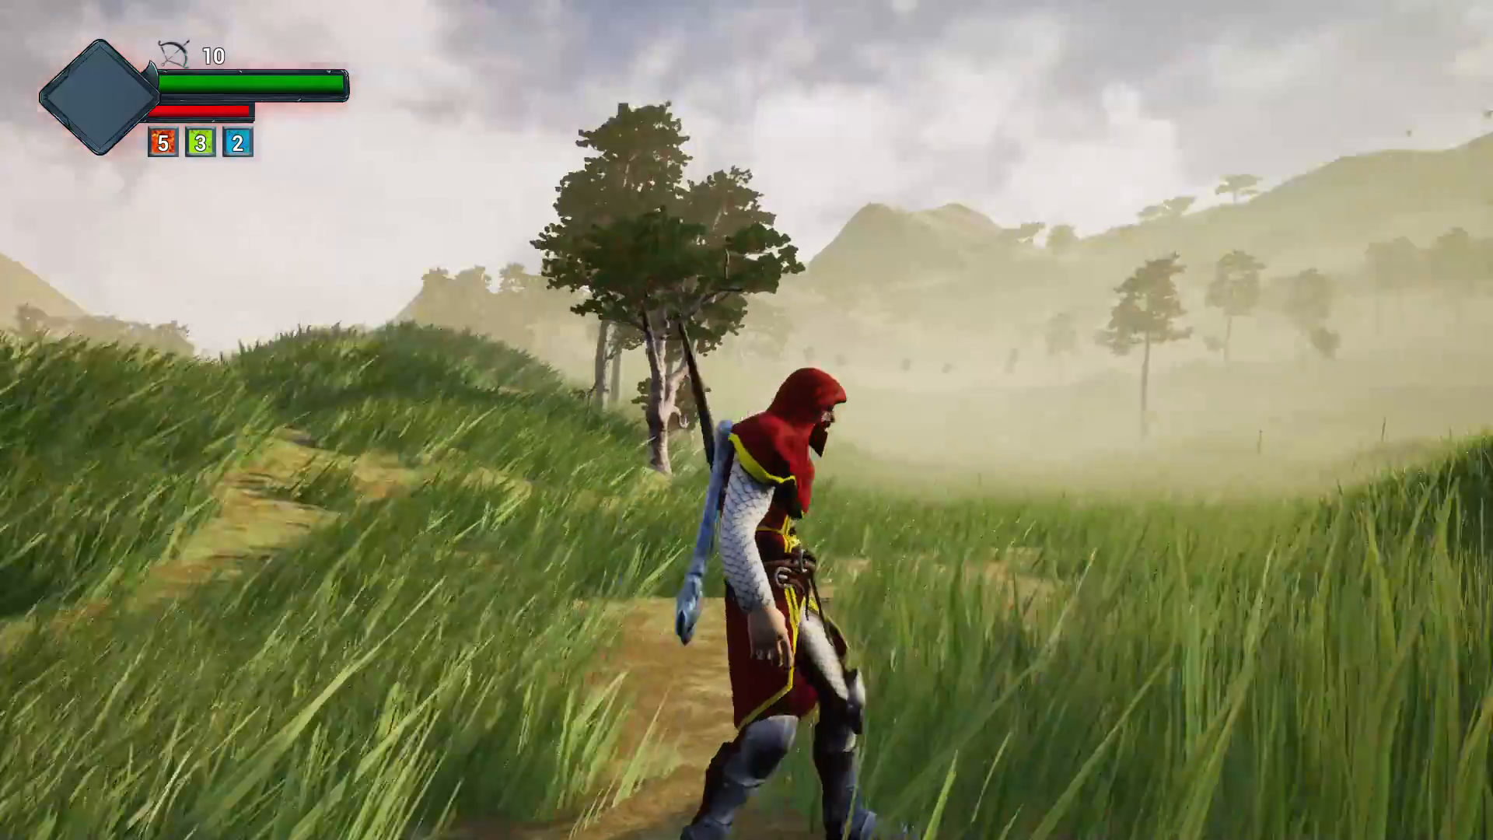
pyautogui.press('a')
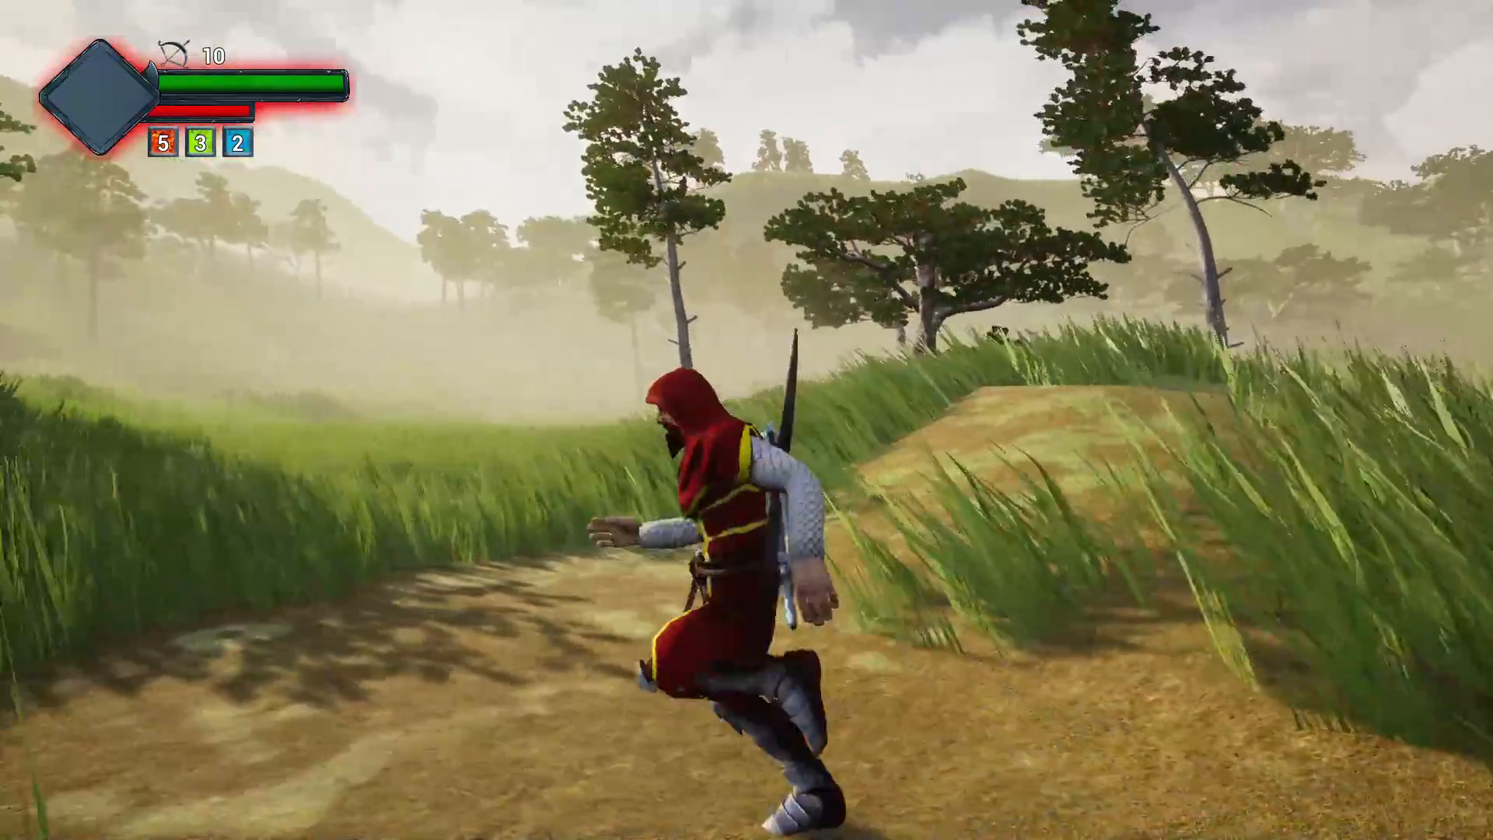
pyautogui.press('a')
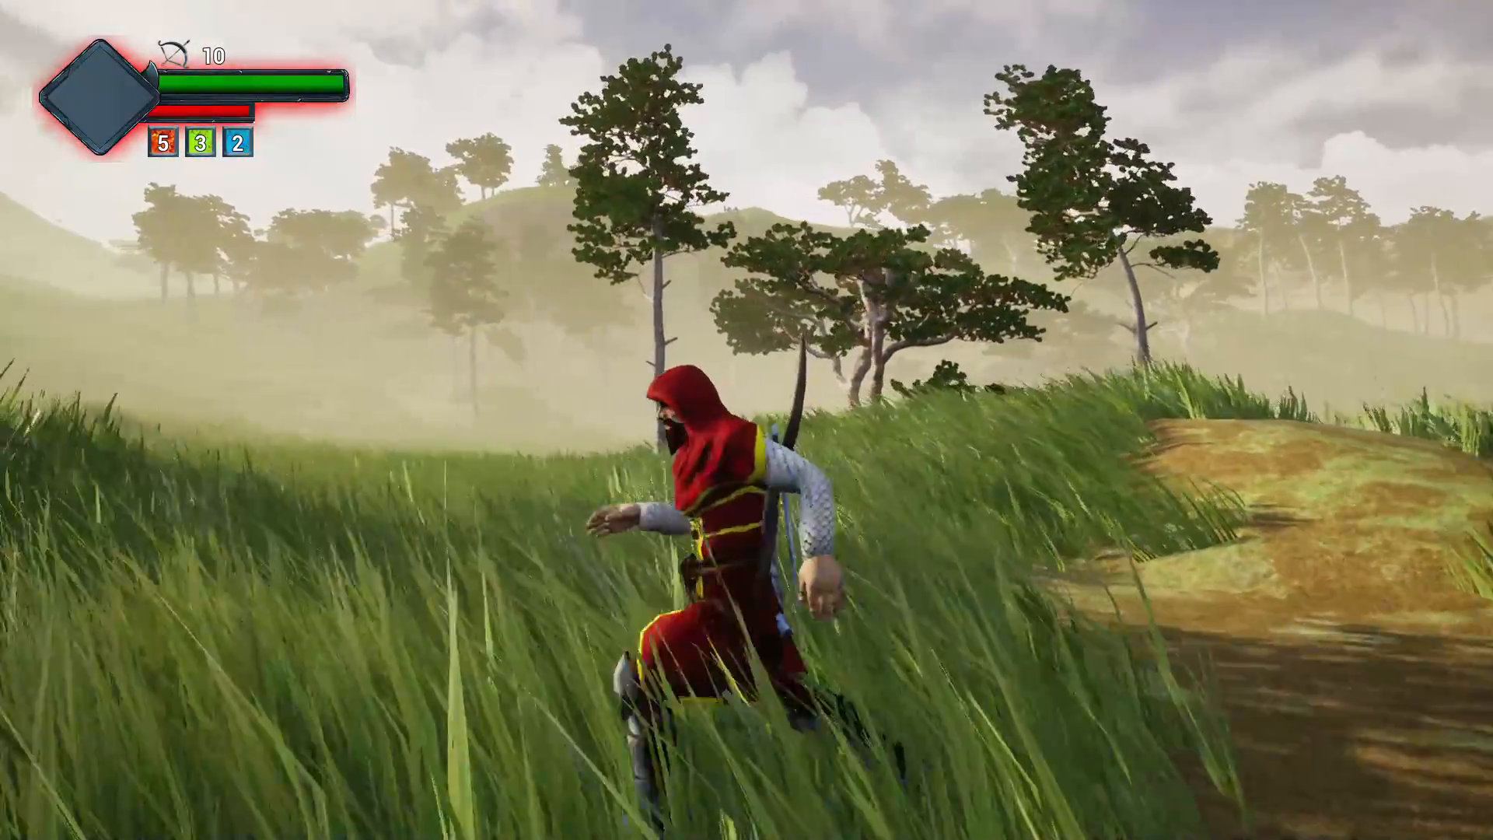
pyautogui.press('w')
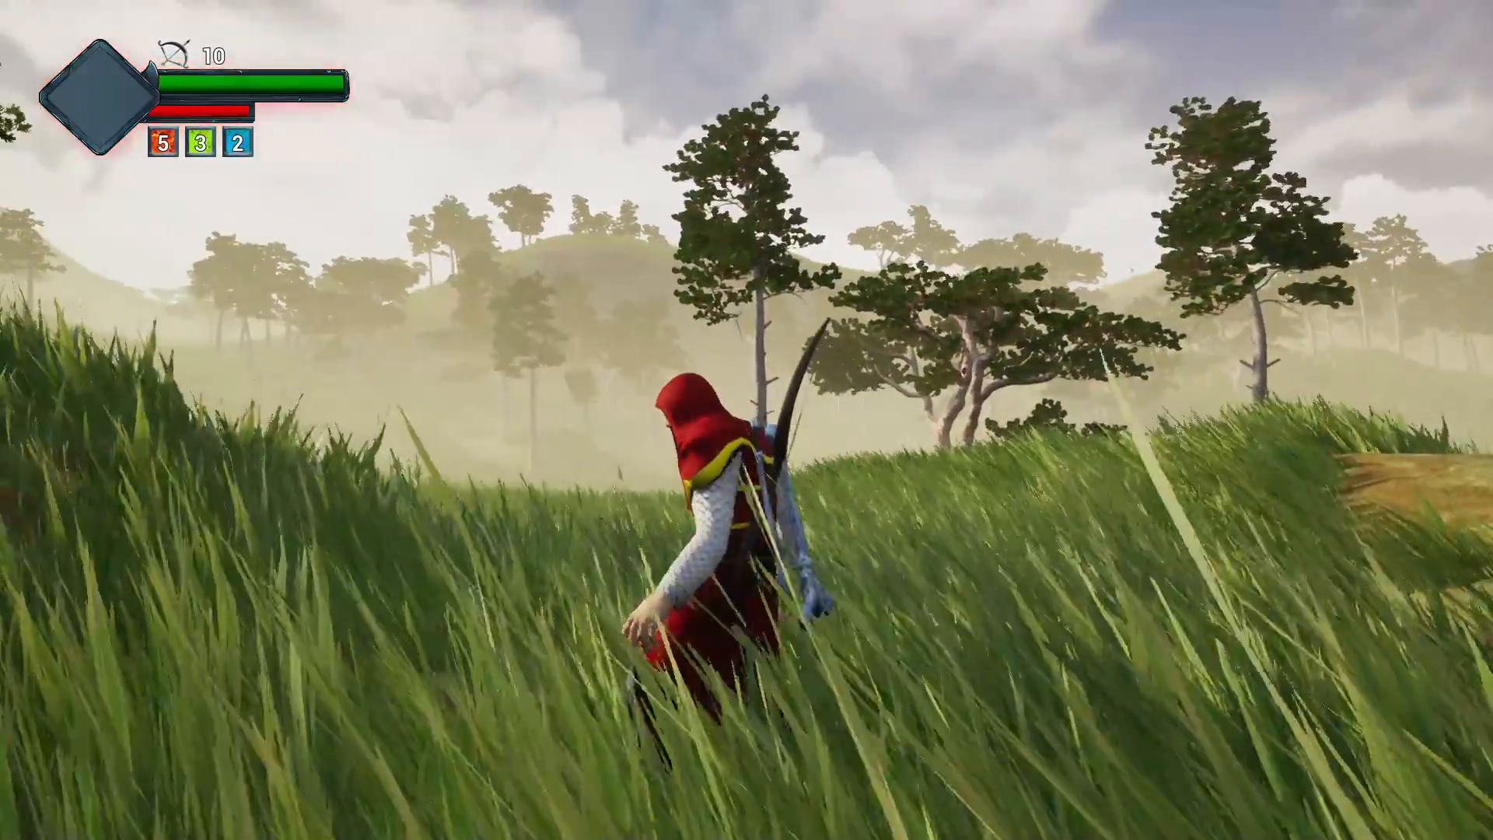
pyautogui.press('w')
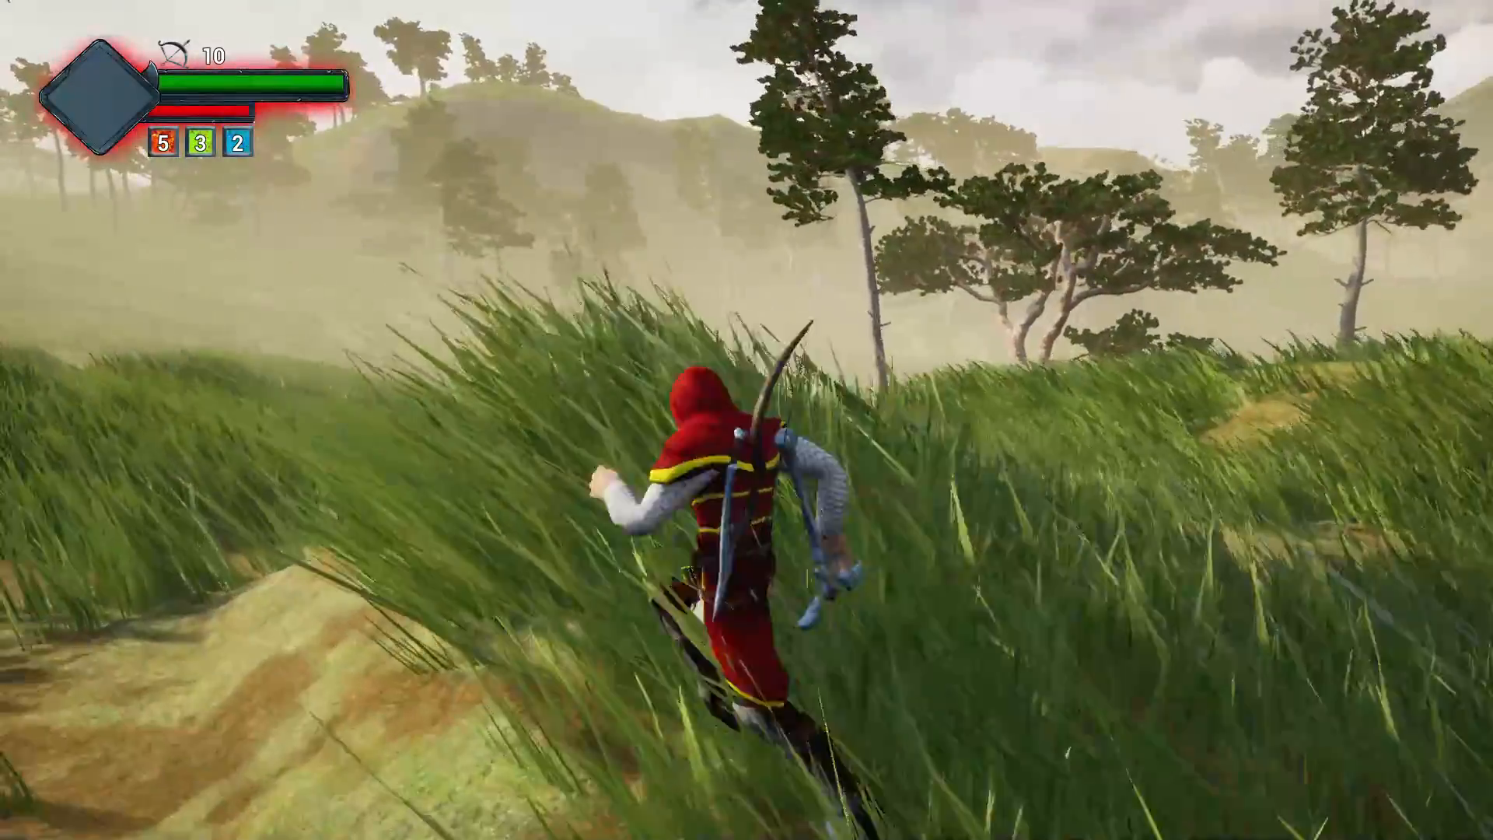
# - Run the character across the open meadow to compare the tree groups' wind bending, and end the full-screen play session
pyautogui.press('d')
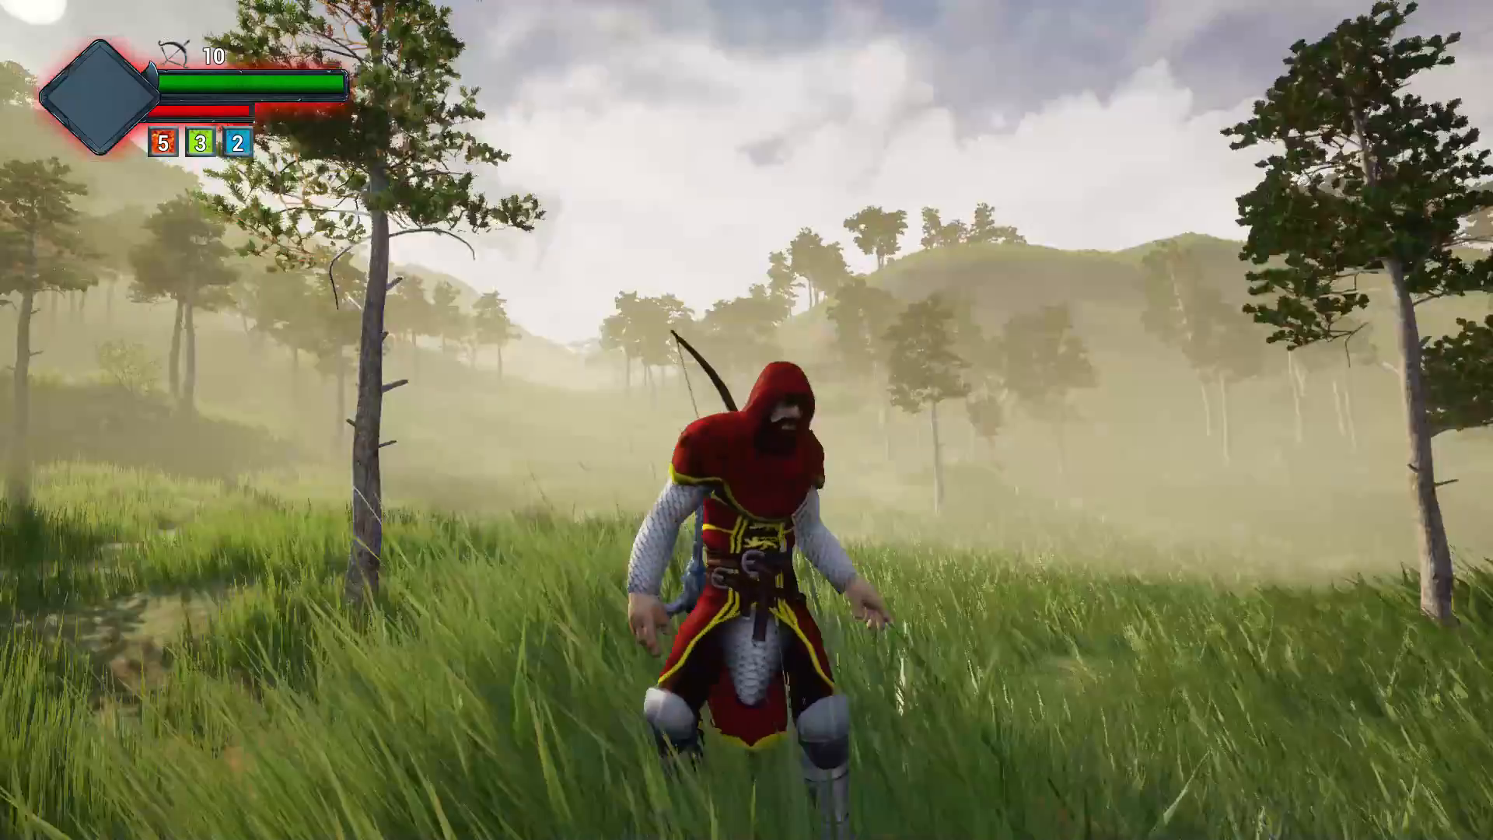
pyautogui.press('w')
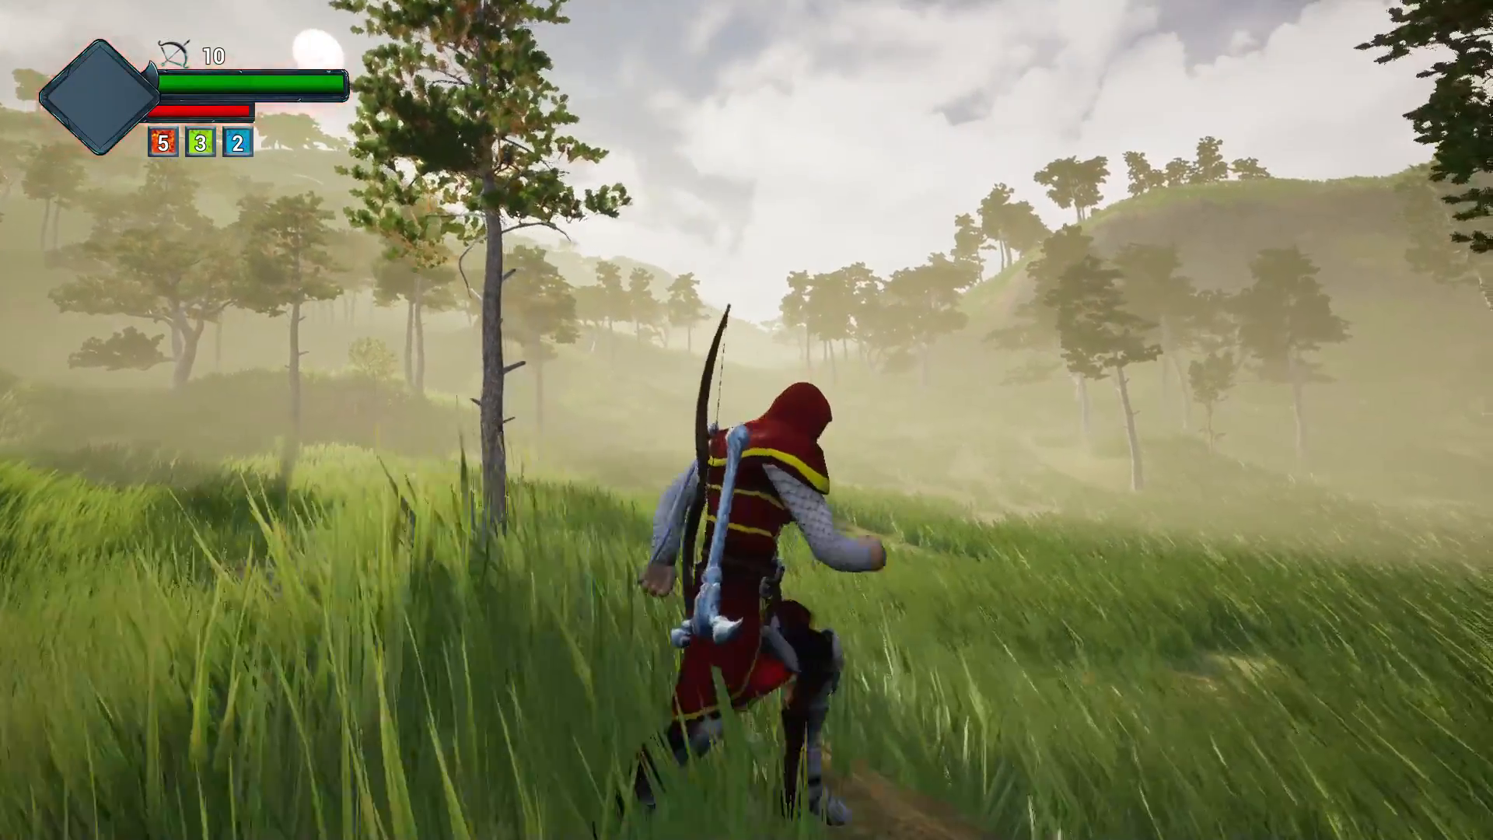
pyautogui.press('d')
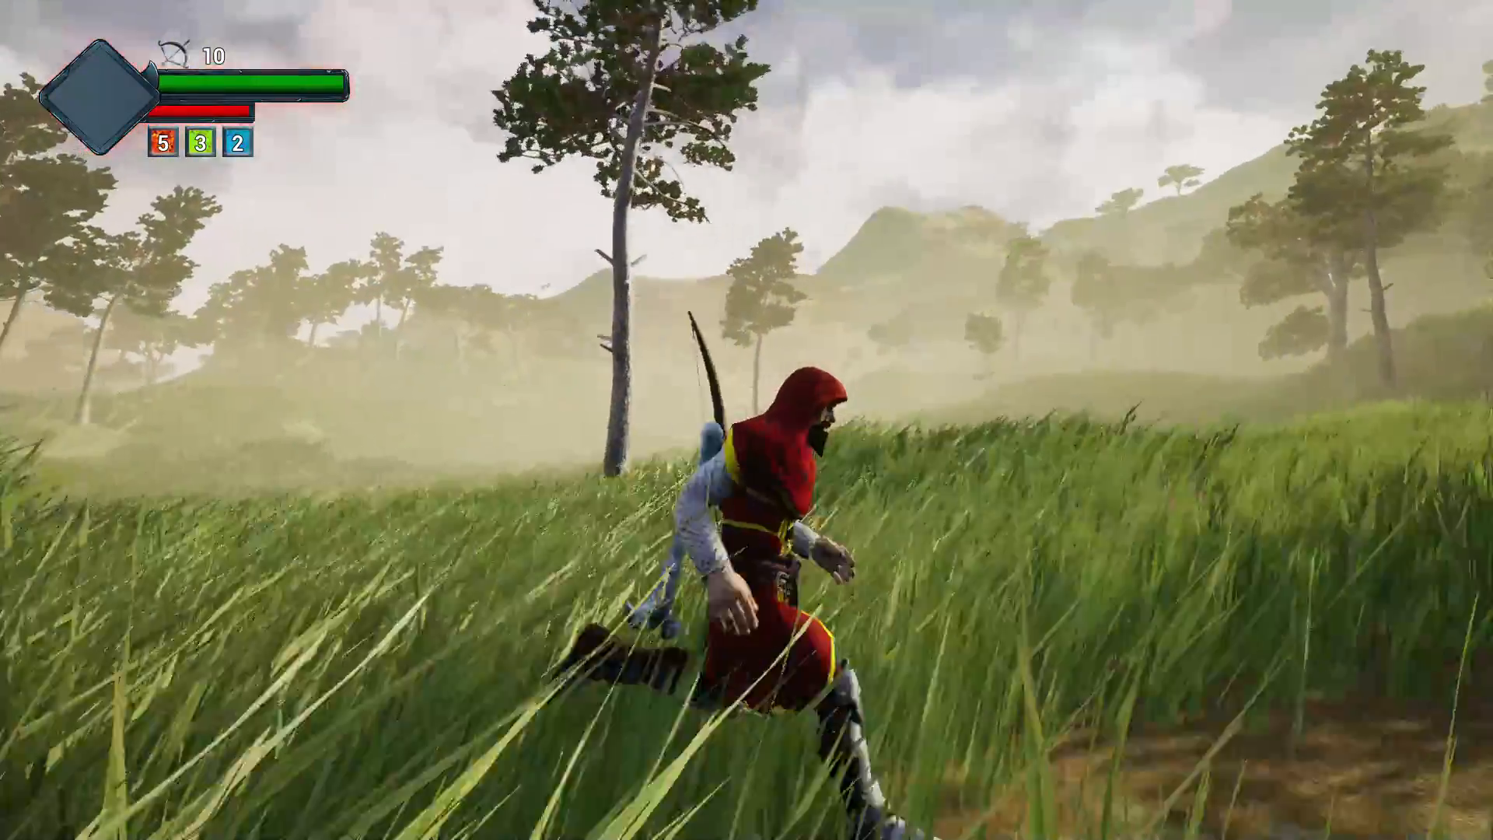
pyautogui.press('w')
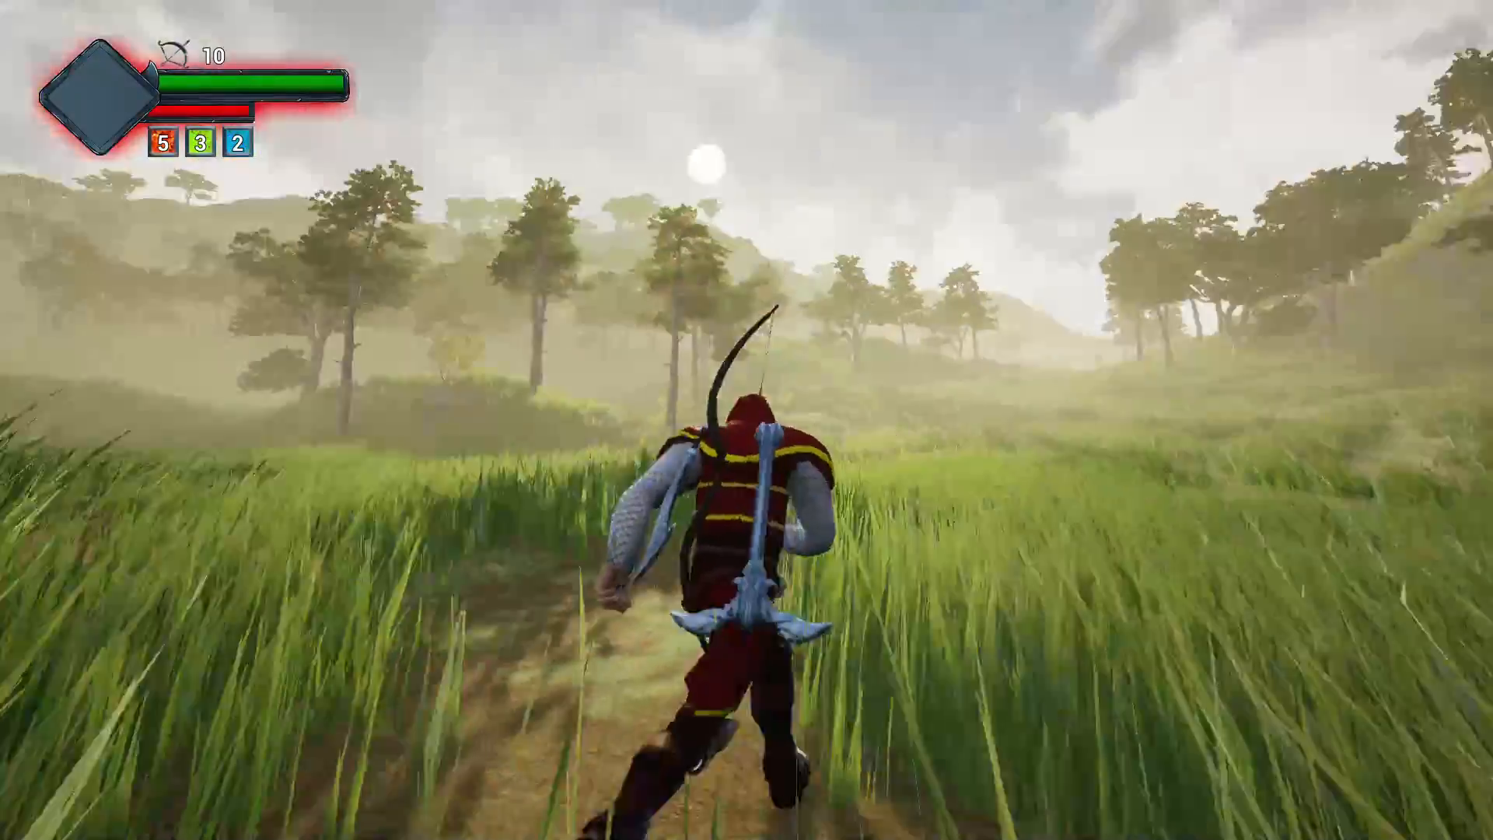
pyautogui.press('d')
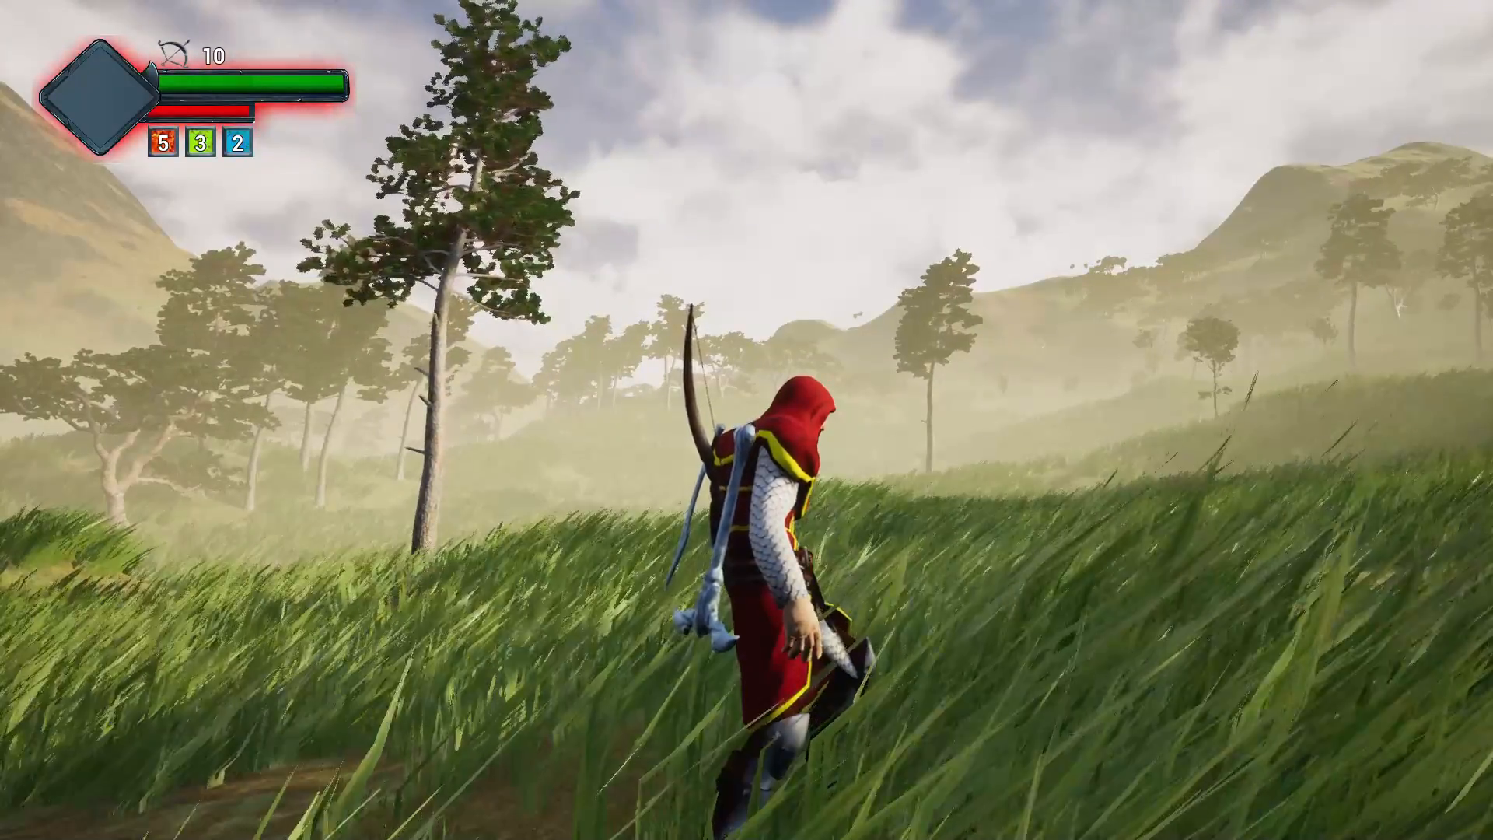
pyautogui.press('w')
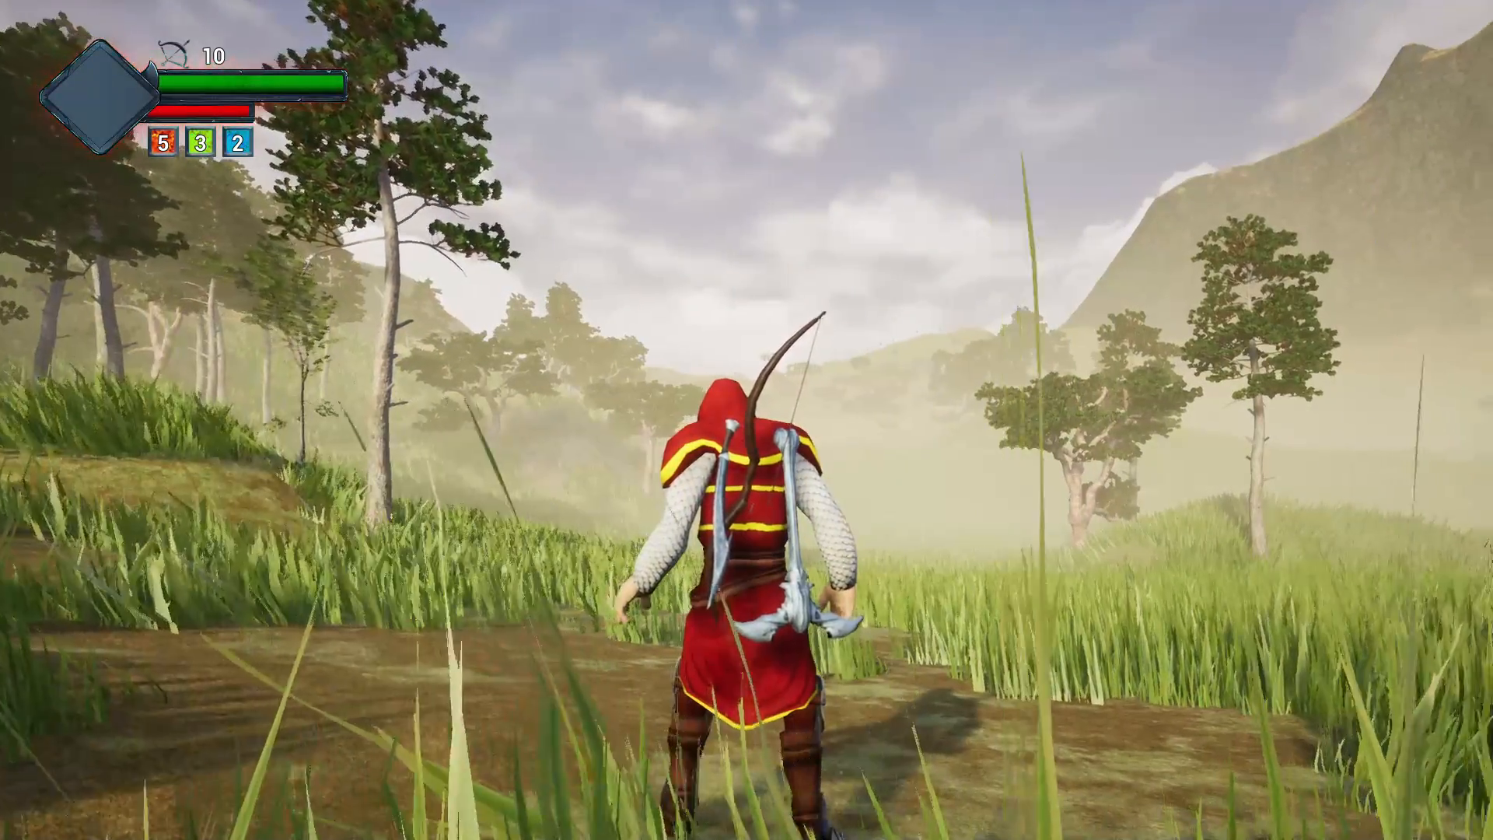
pyautogui.press('F11')
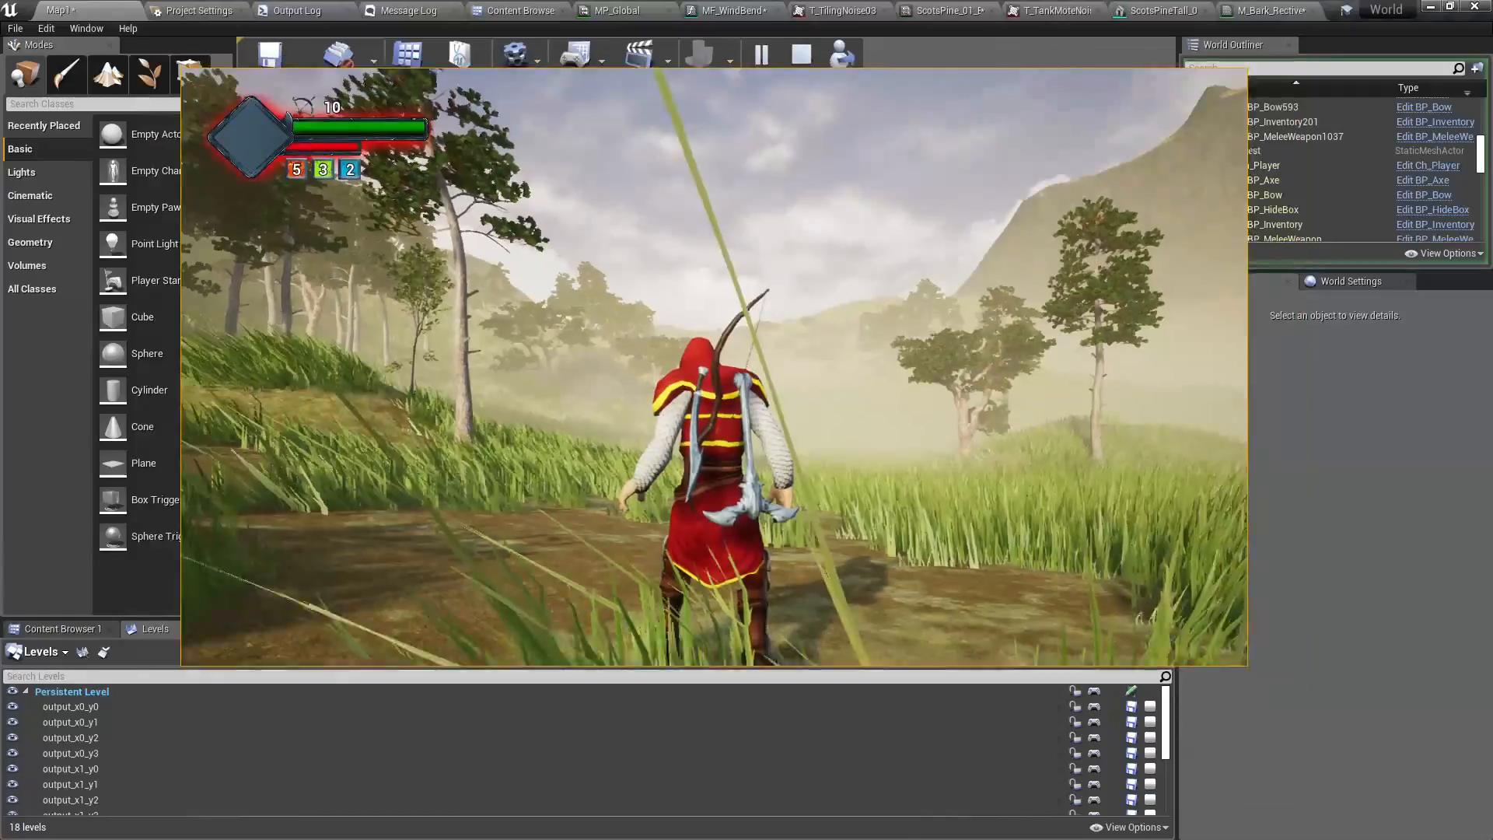
pyautogui.press('Escape')
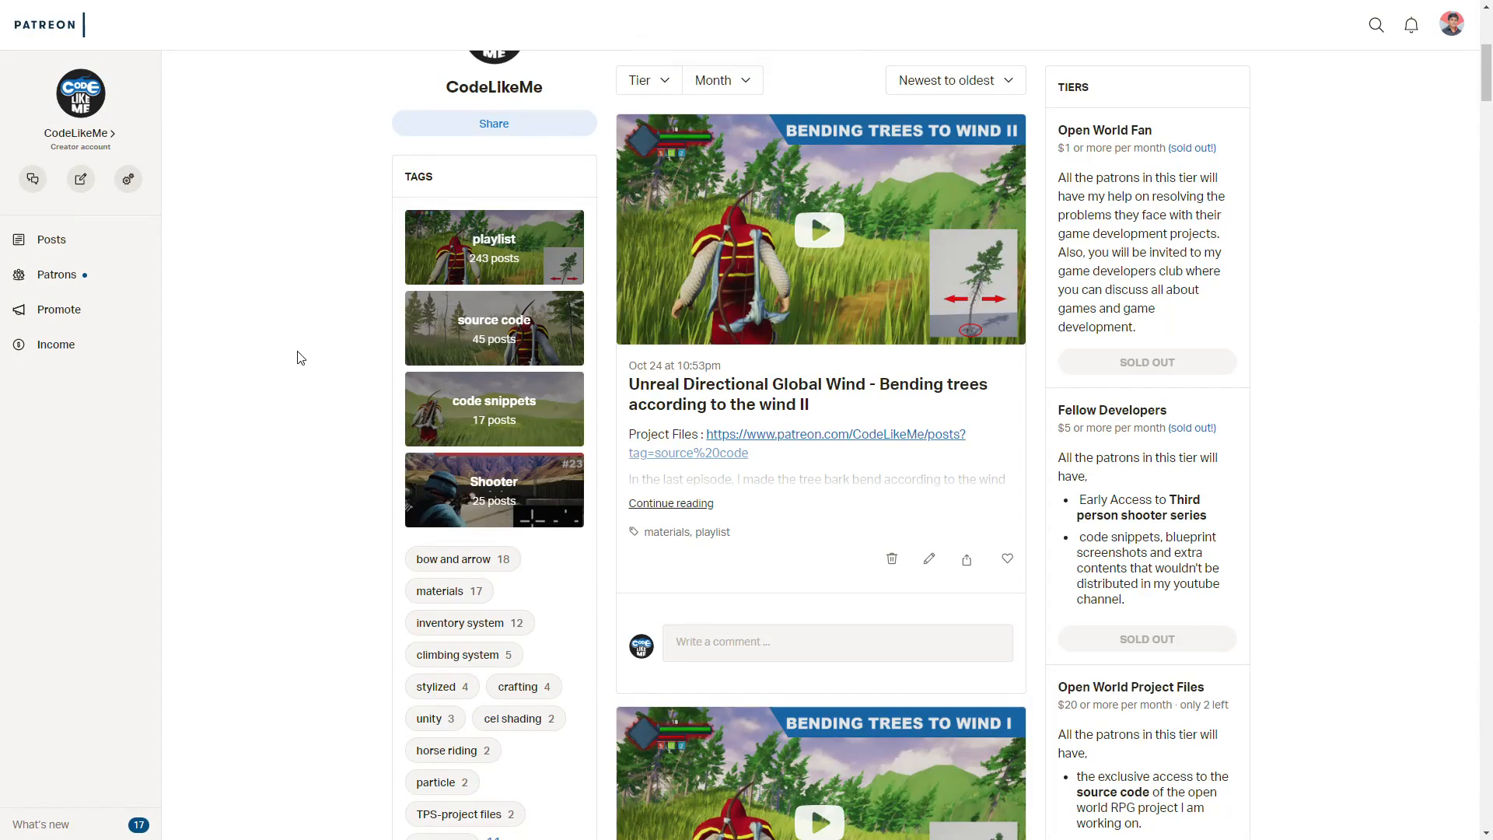
# - On the CodeLikeMe Patreon page in the web browser, look through the latest tutorial posts, tags and membership tiers
pyautogui.scroll(-1, 296, 360)
pyautogui.scroll(-7, 295, 360)
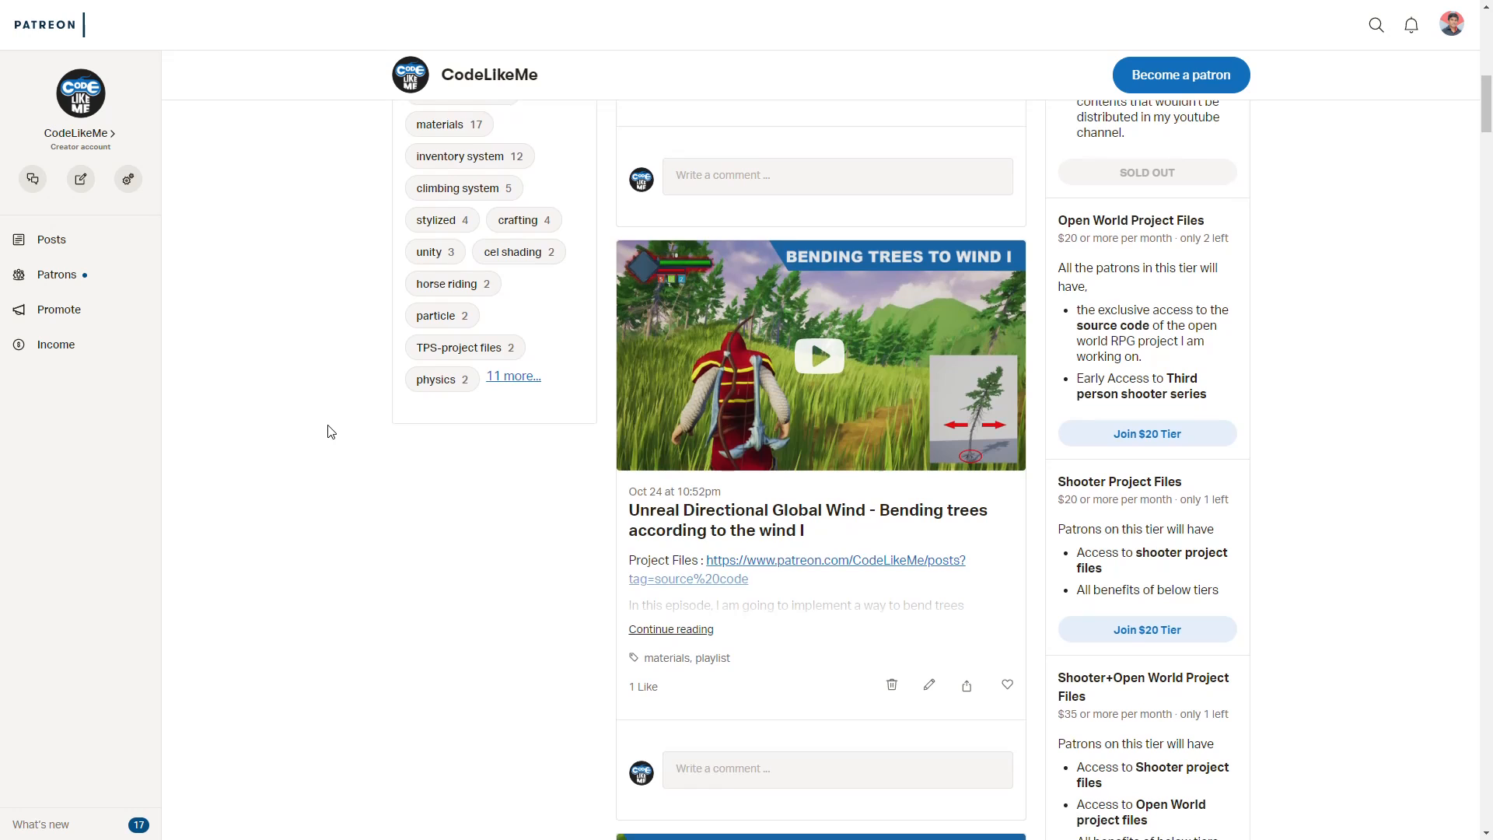
pyautogui.scroll(-4, 336, 430)
pyautogui.scroll(-2, 338, 432)
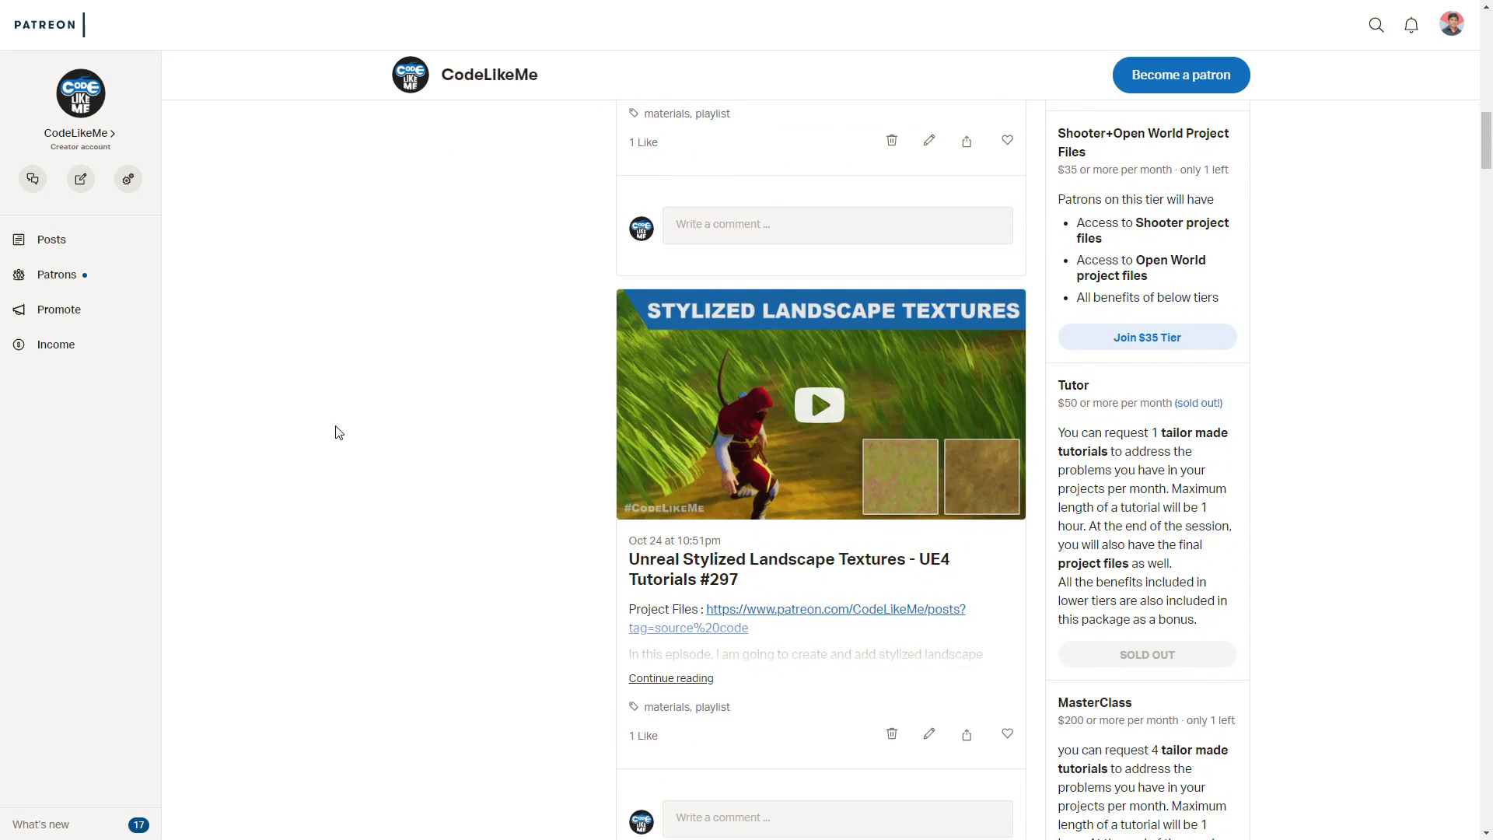
pyautogui.scroll(11, 360, 476)
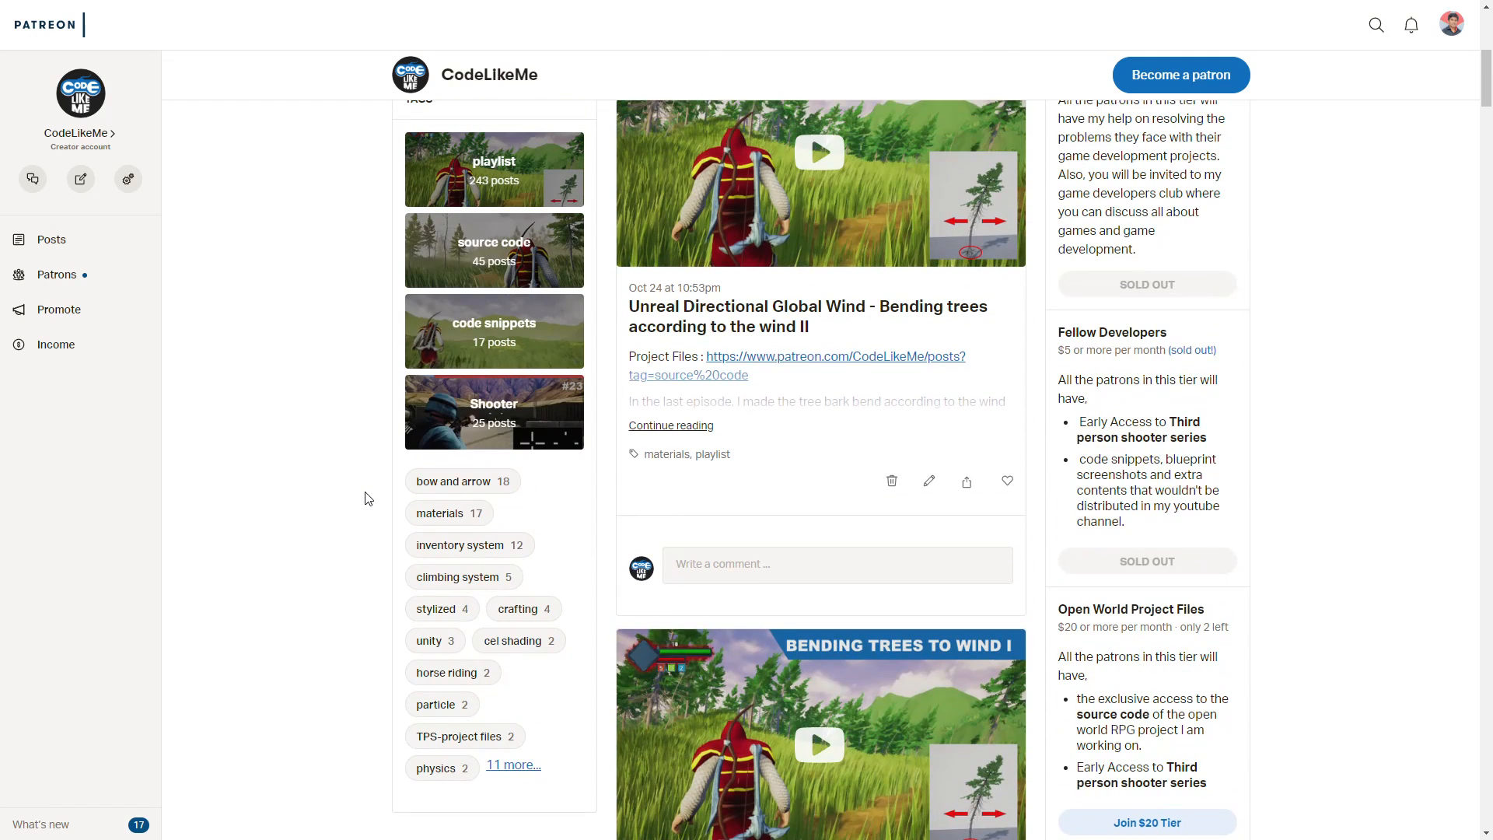
pyautogui.scroll(3, 362, 498)
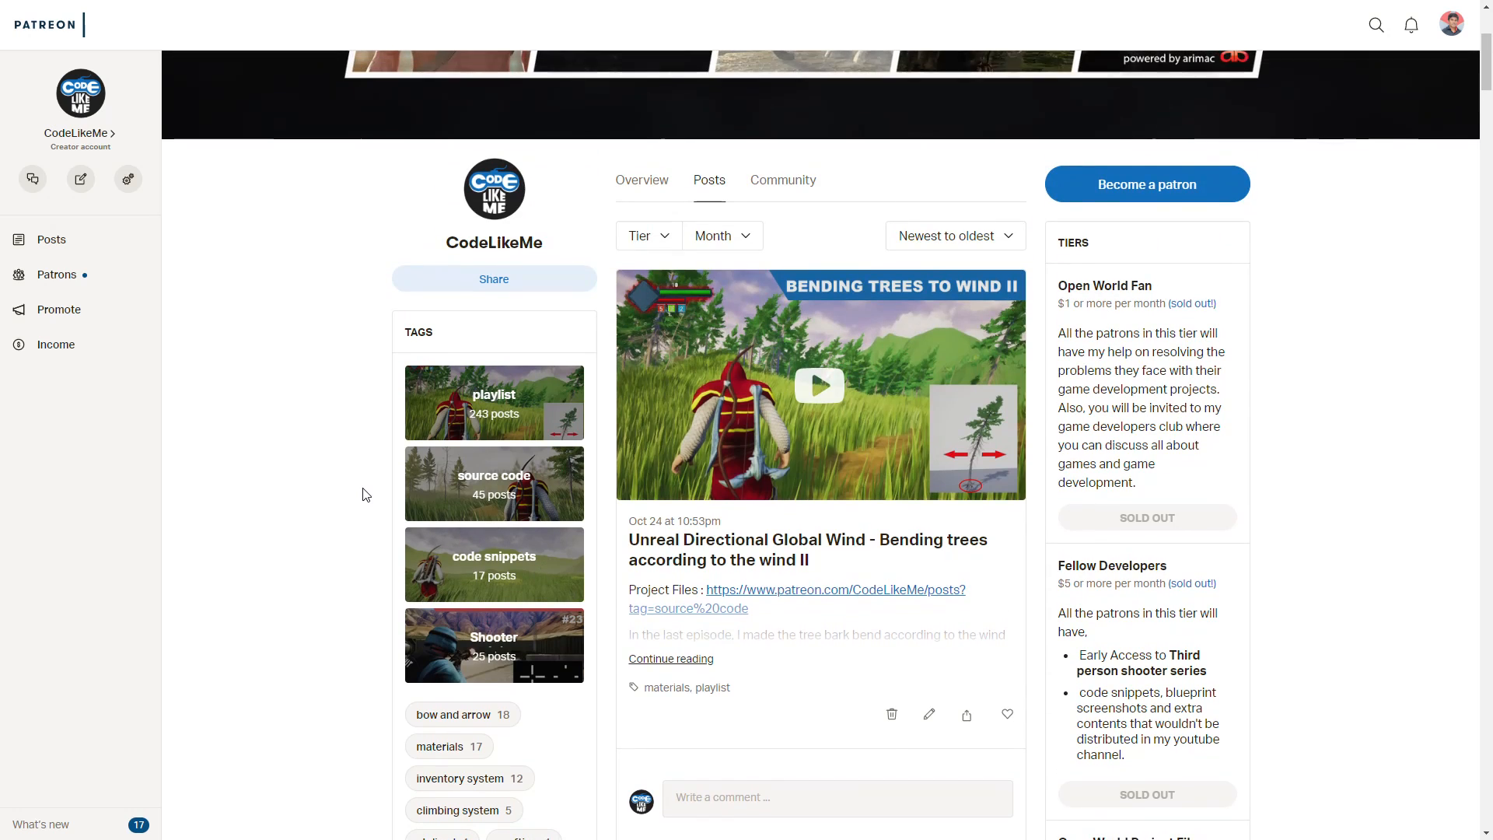
pyautogui.scroll(1, 1389, 523)
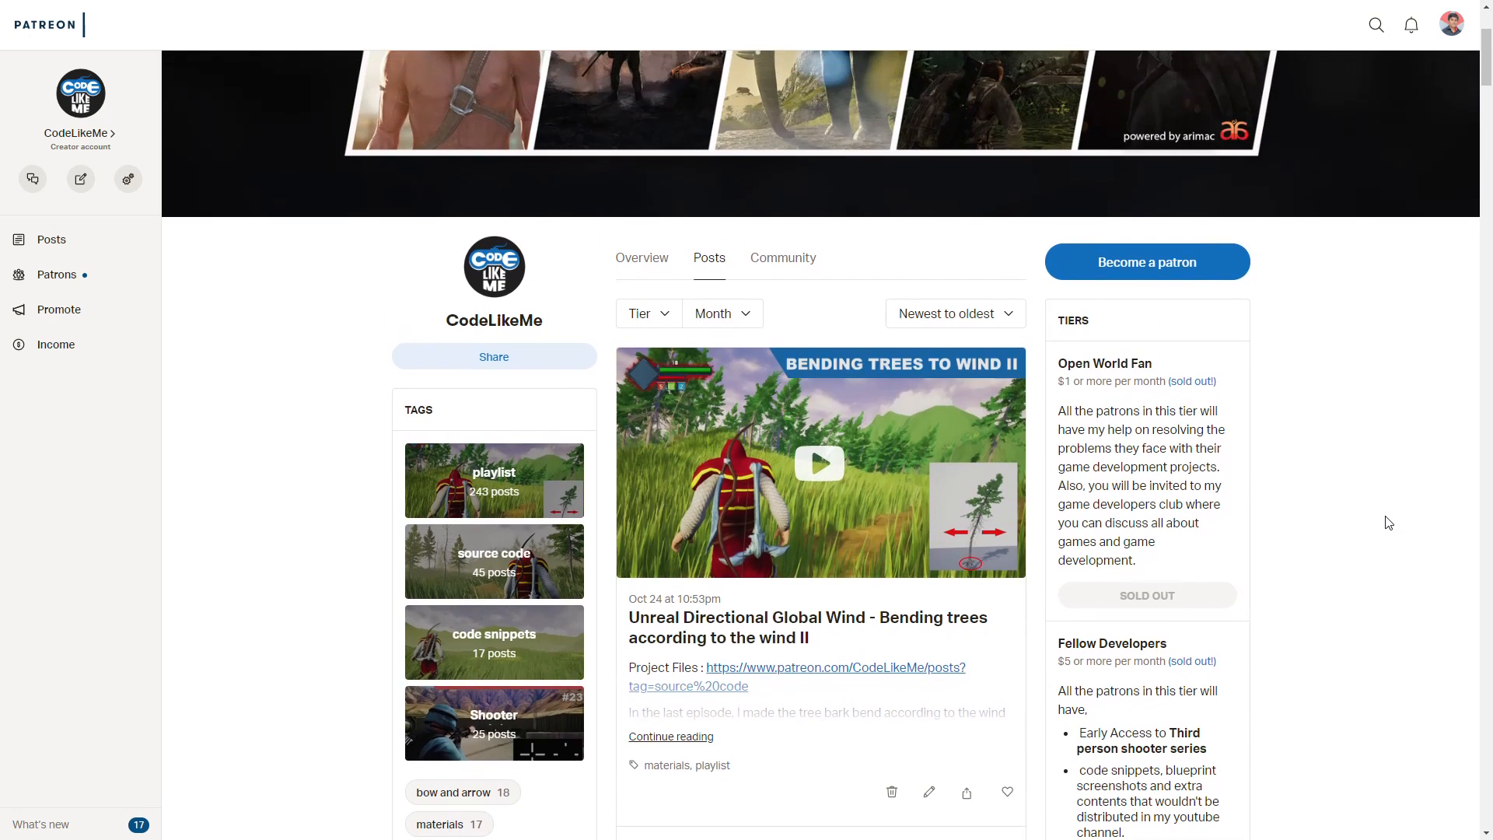
pyautogui.scroll(-2, 1383, 517)
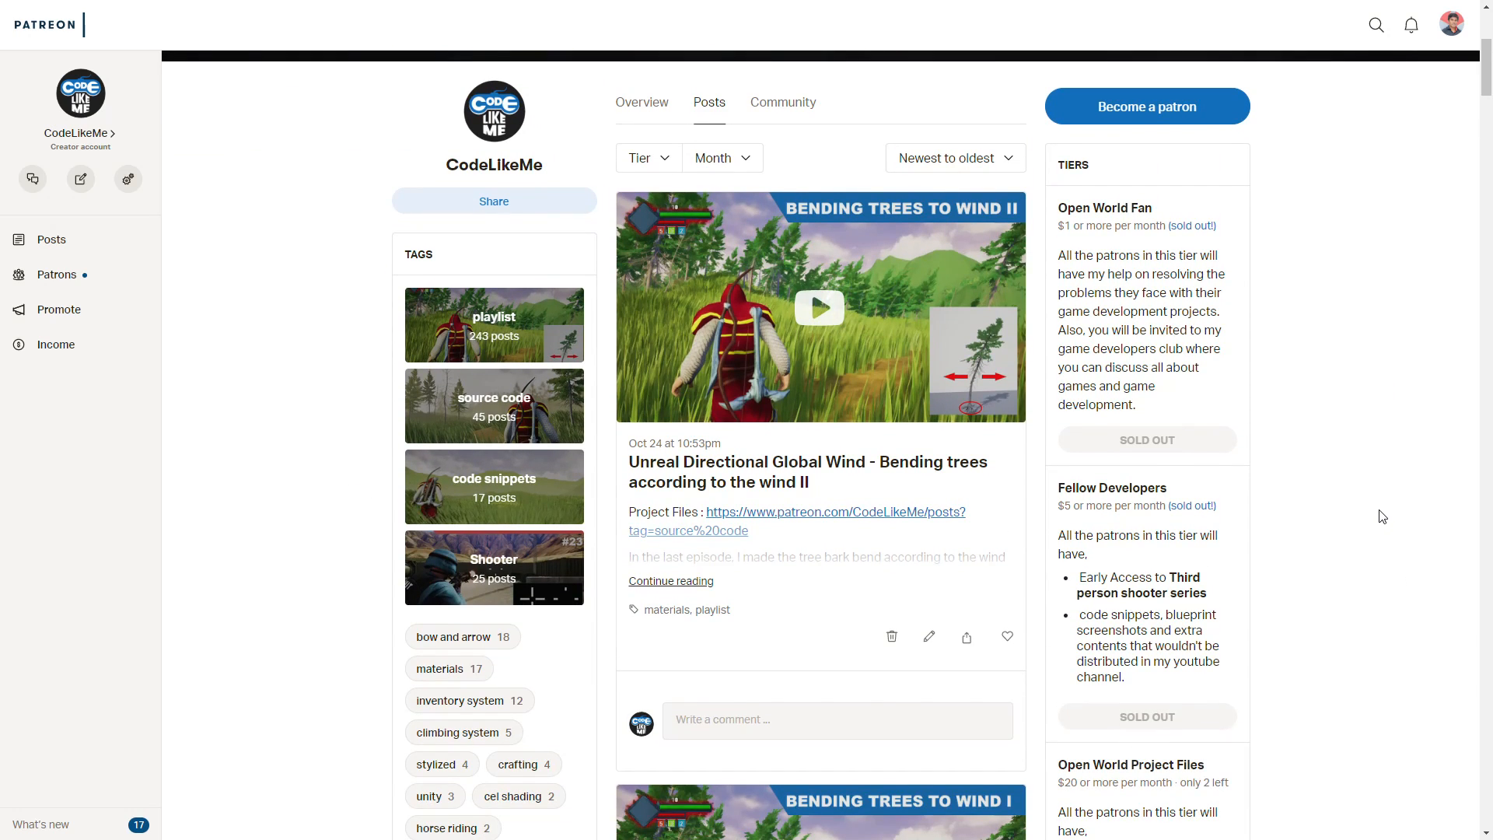
pyautogui.scroll(-5, 1382, 517)
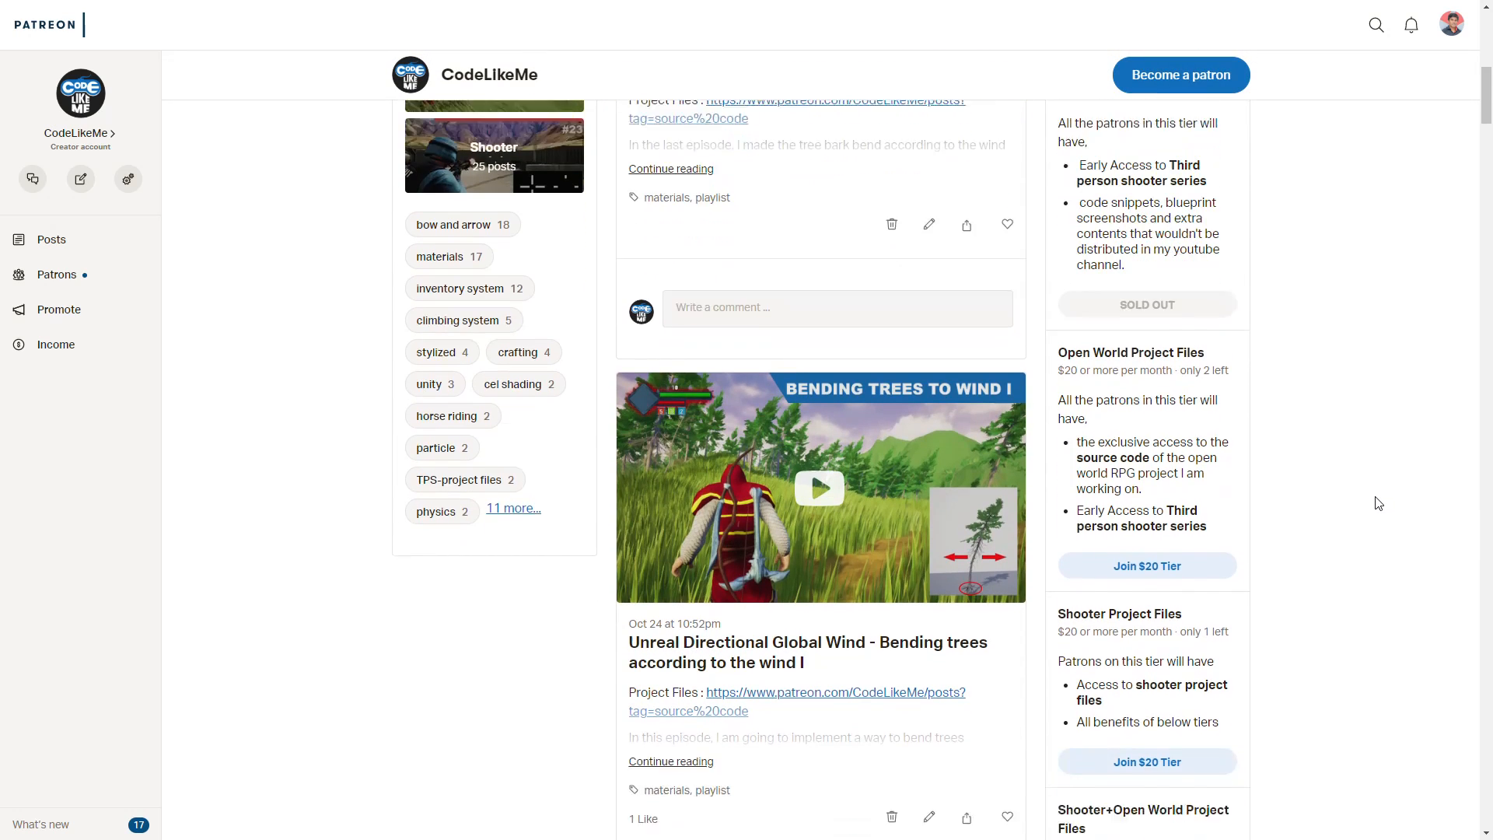
pyautogui.scroll(-6, 1379, 504)
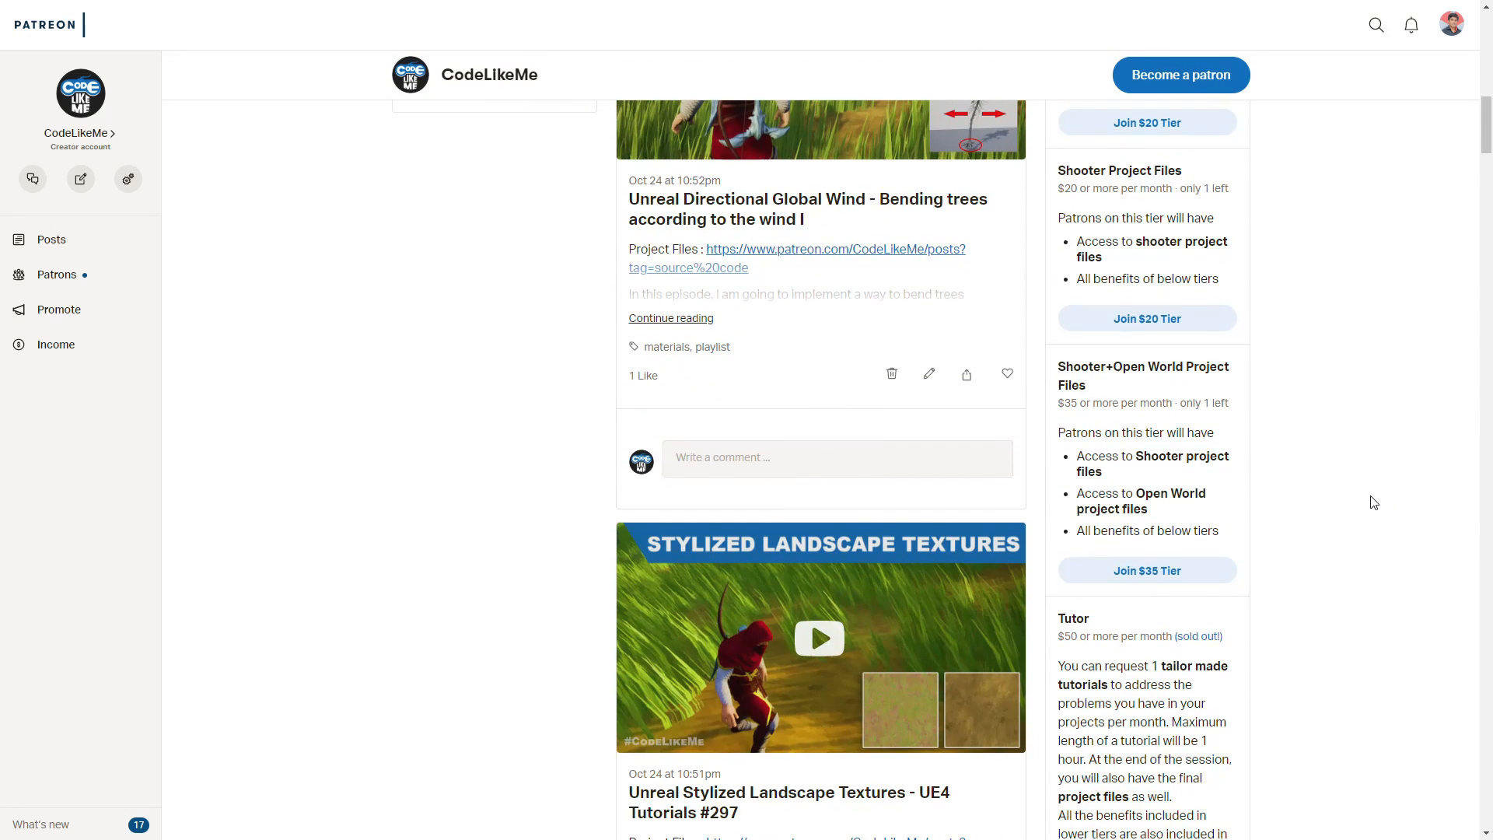